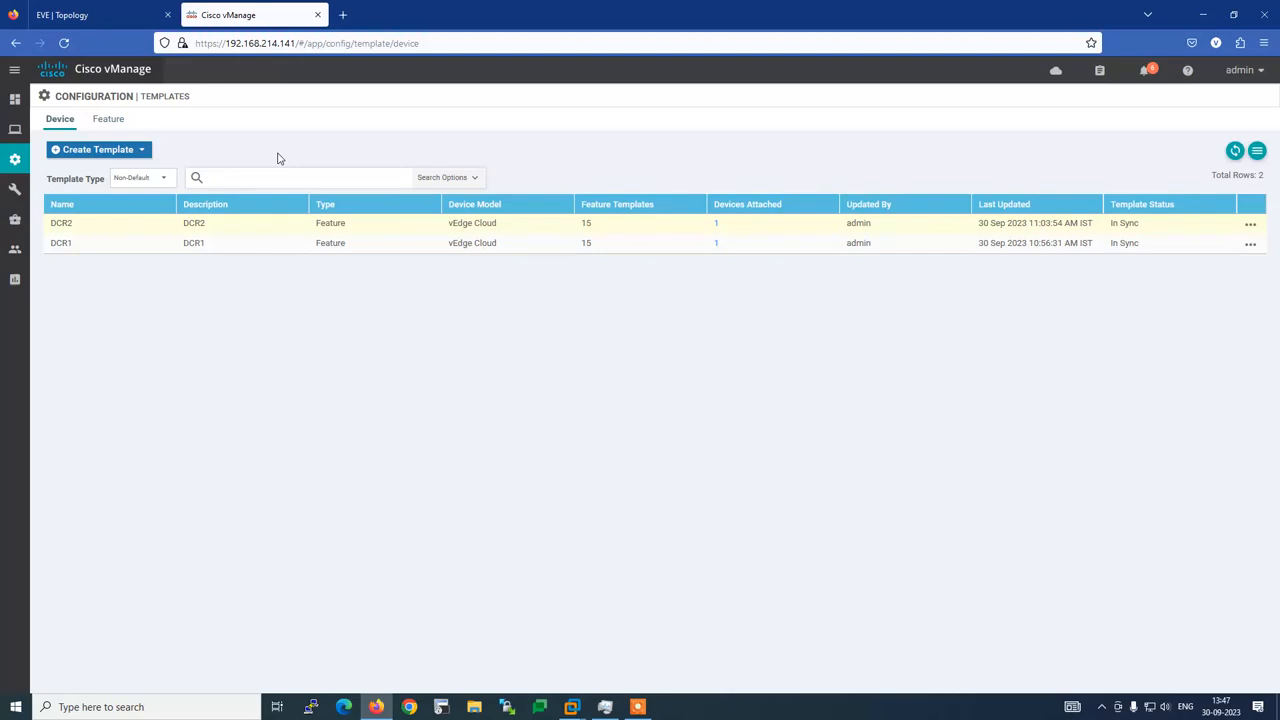
# Launch a telnet console to the B3R1 router from the EVE-NG topology in SecureCRT
pyautogui.click(83, 10)
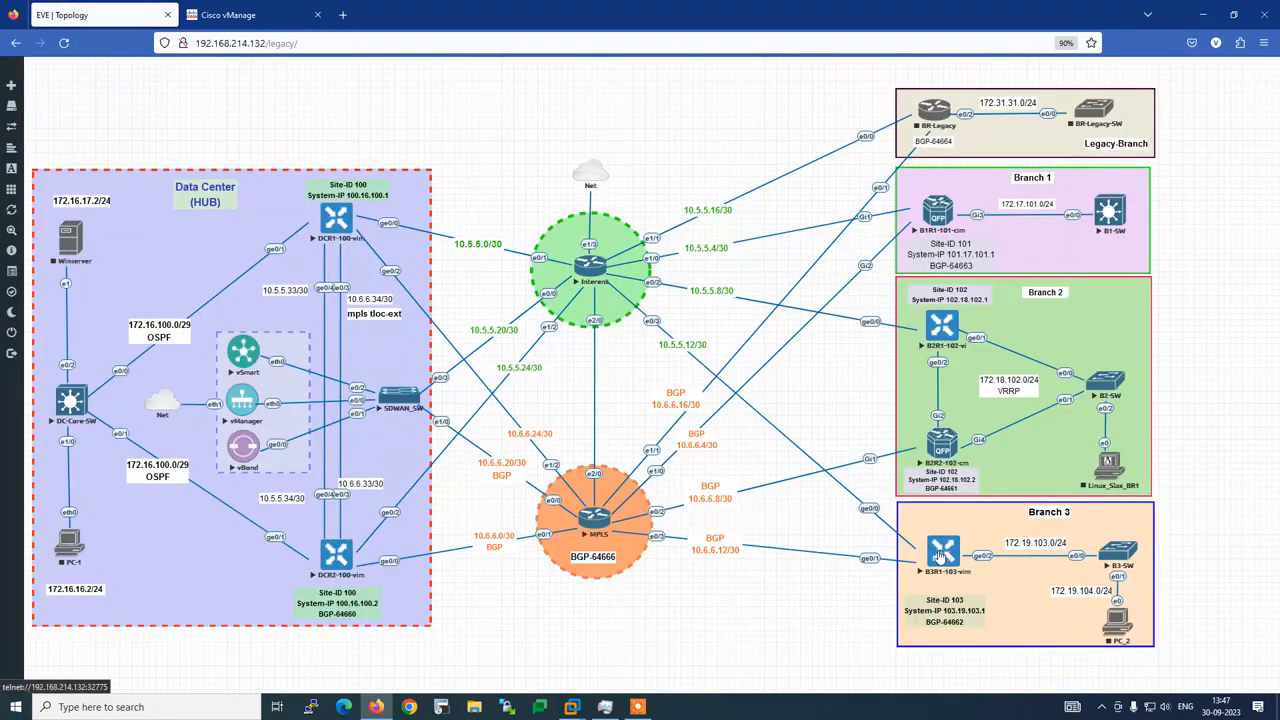
pyautogui.click(940, 553)
pyautogui.click(686, 142)
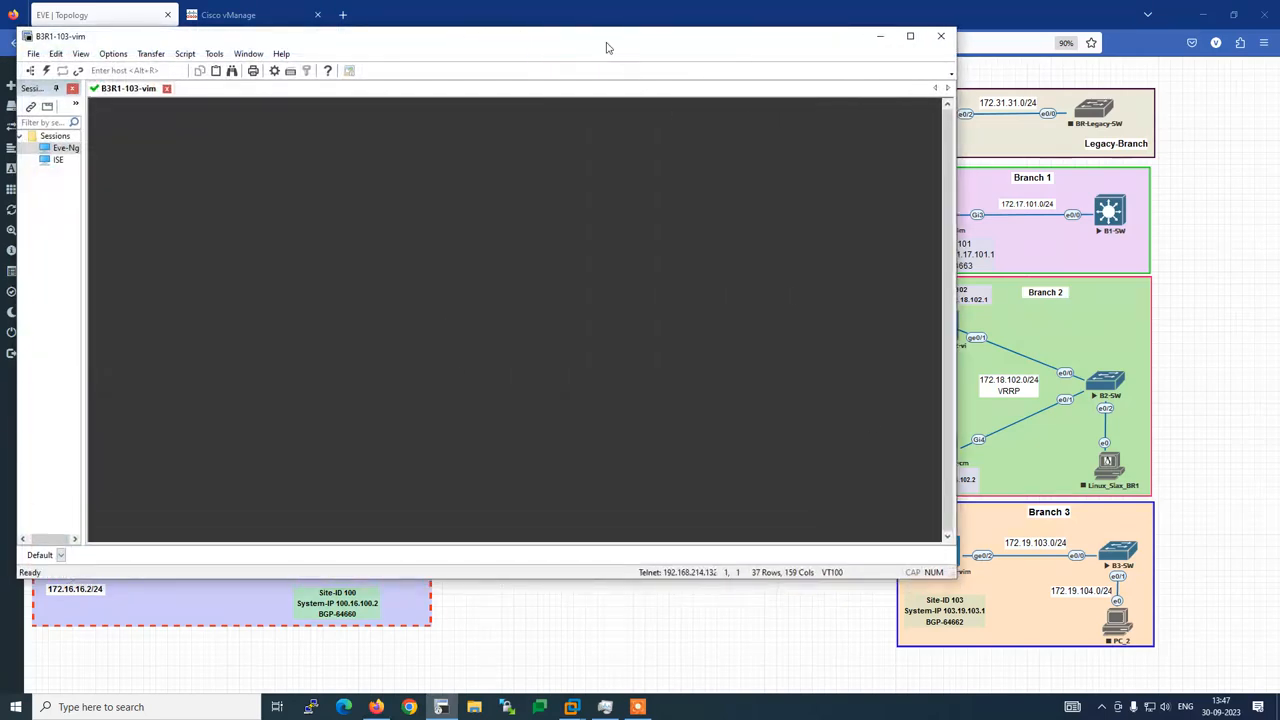
# Log in to the B3R1-103-vim console with the admin account
pyautogui.press('Return')
pyautogui.write('a')
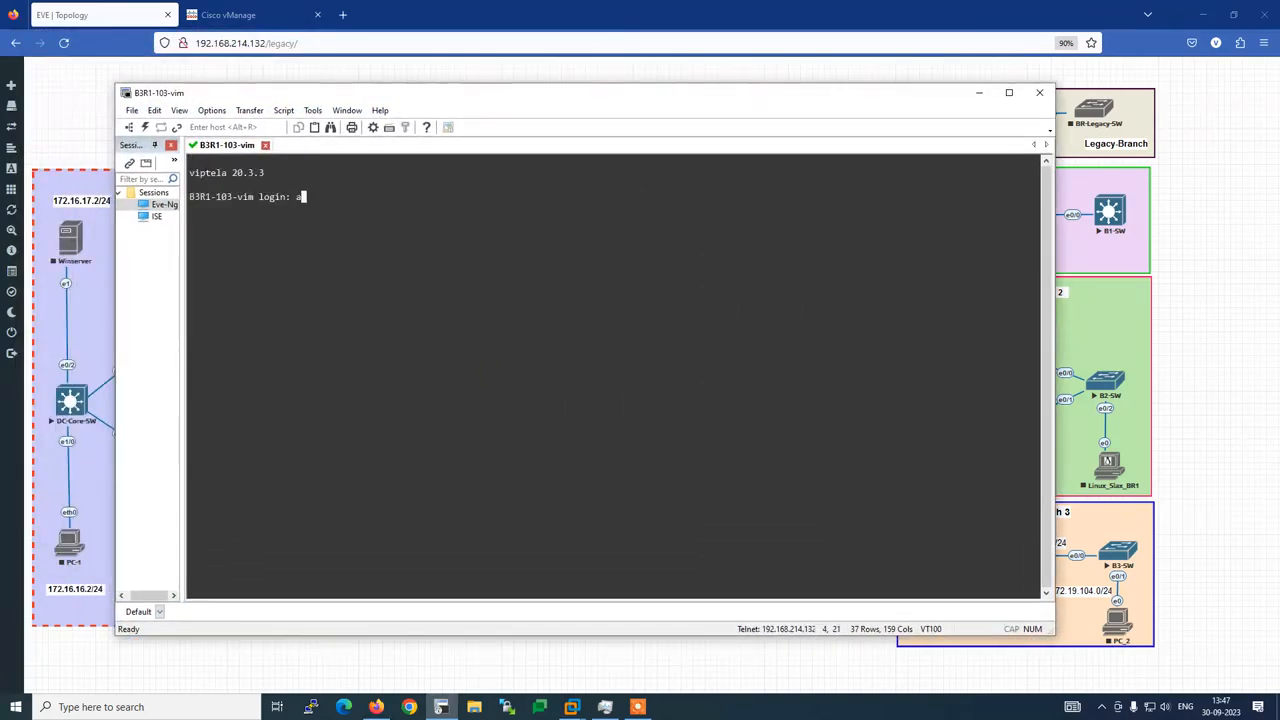
pyautogui.write('dmin')
pyautogui.press('Return')
pyautogui.write('admin')
pyautogui.press('Return')
# Show the running config with 'sh run' and highlight the system block through vbond 192.168.60.3
pyautogui.write('sh run')
pyautogui.press('Return')
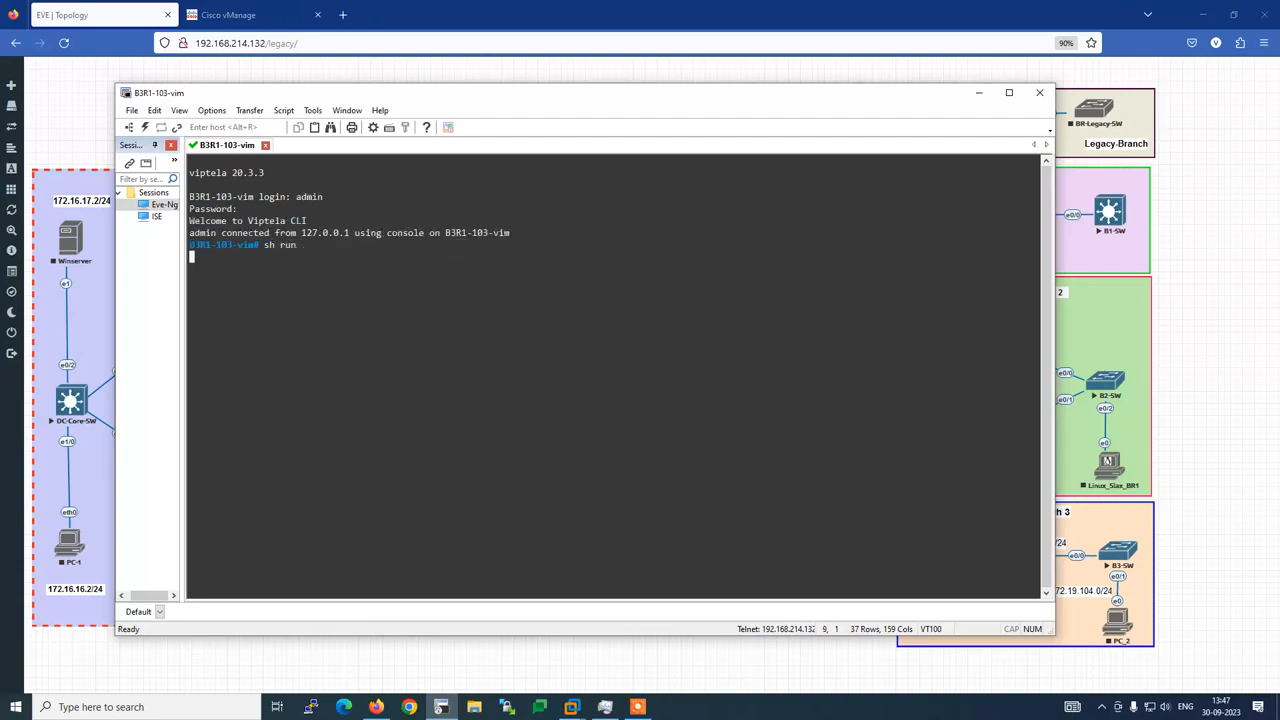
pyautogui.scroll(13, 389, 385)
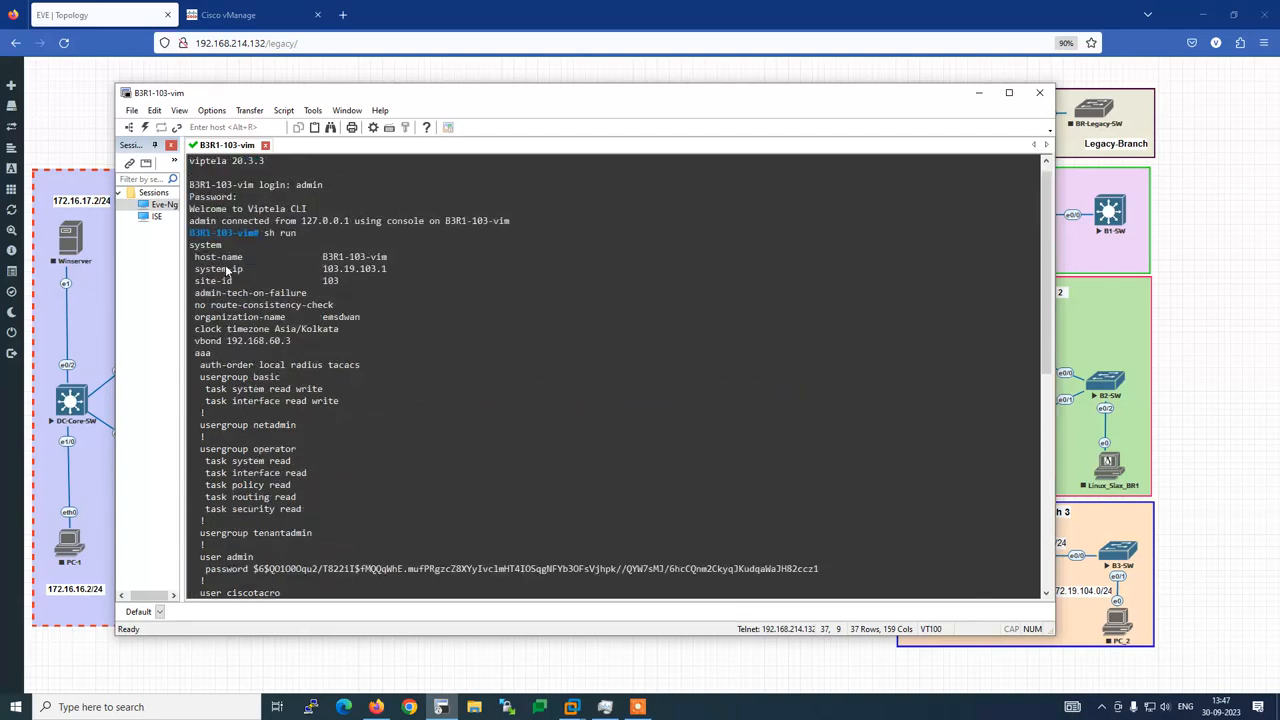
pyautogui.moveTo(190, 246); pyautogui.dragTo(345, 343)
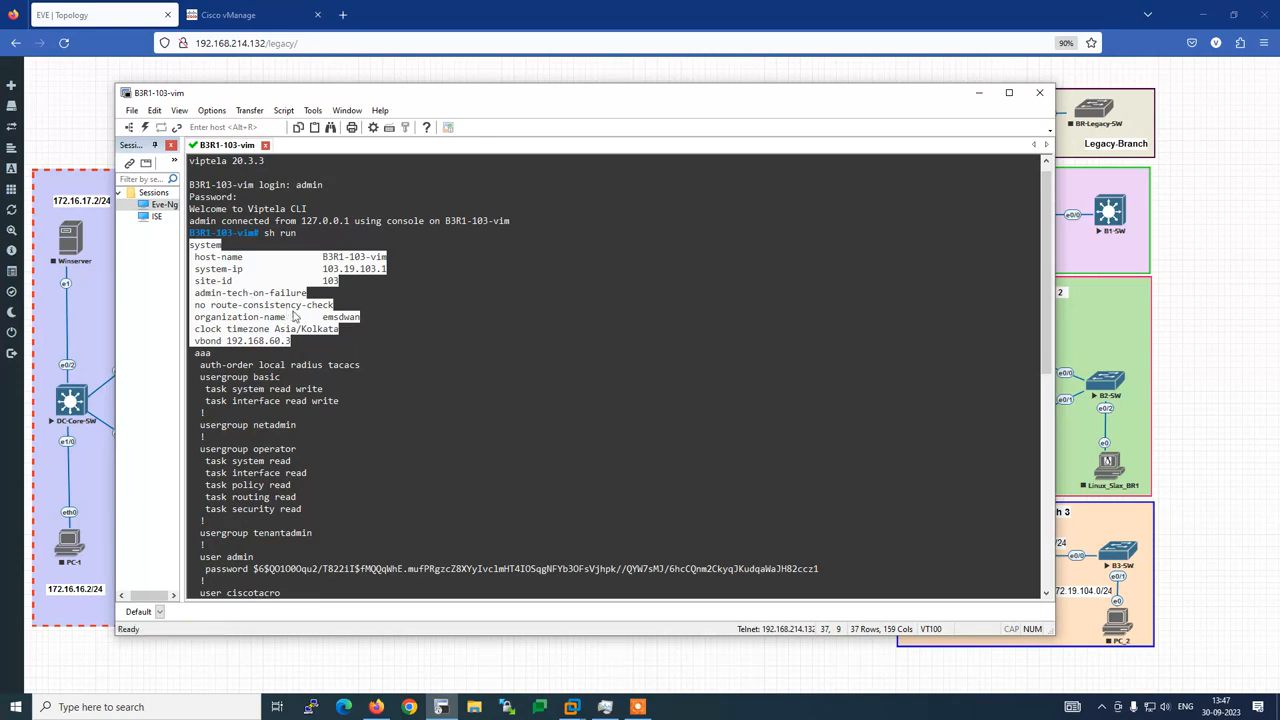
pyautogui.click(362, 362)
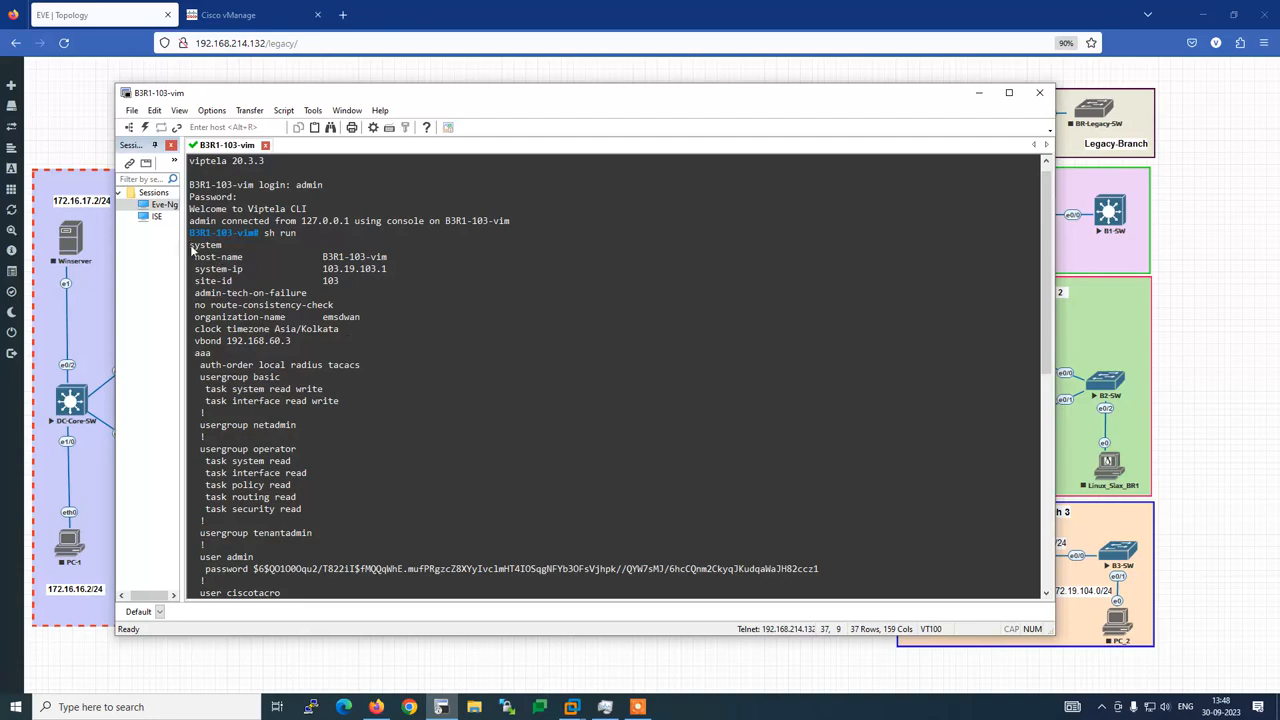
pyautogui.moveTo(192, 248); pyautogui.dragTo(361, 342)
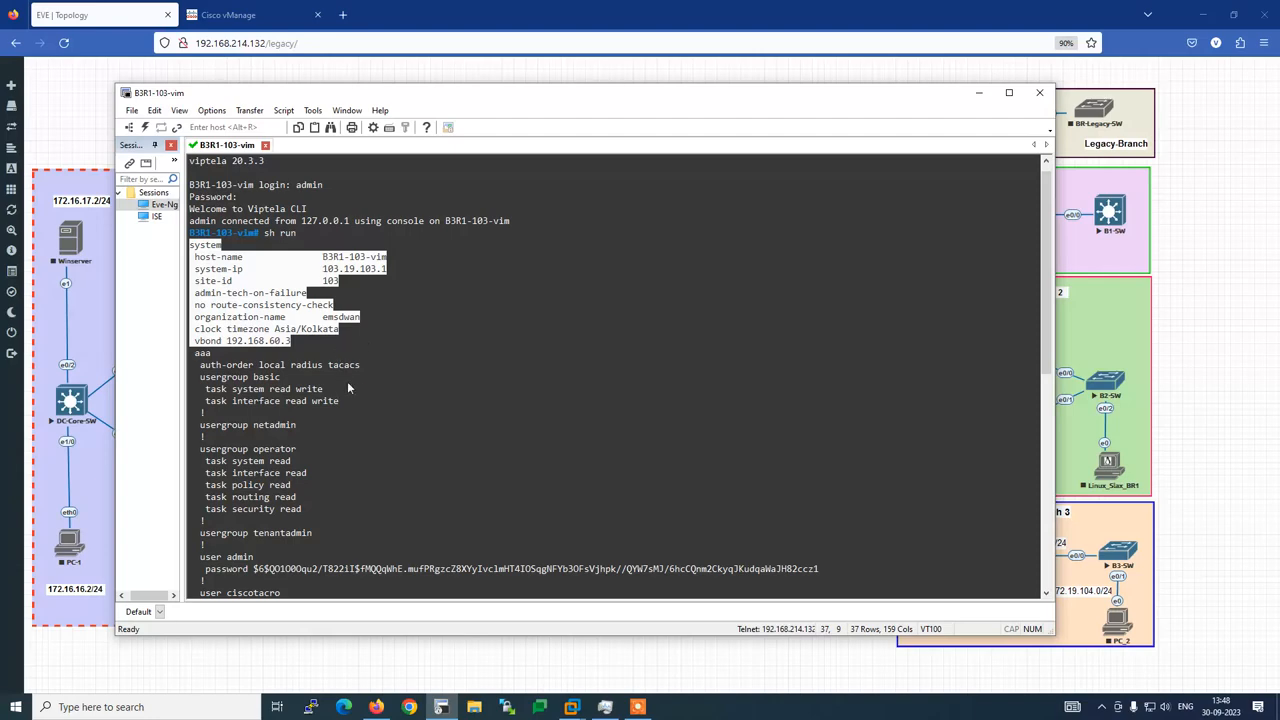
# Page through the rest of the running config to the end
pyautogui.scroll(-8, 354, 385)
pyautogui.scroll(-5, 354, 385)
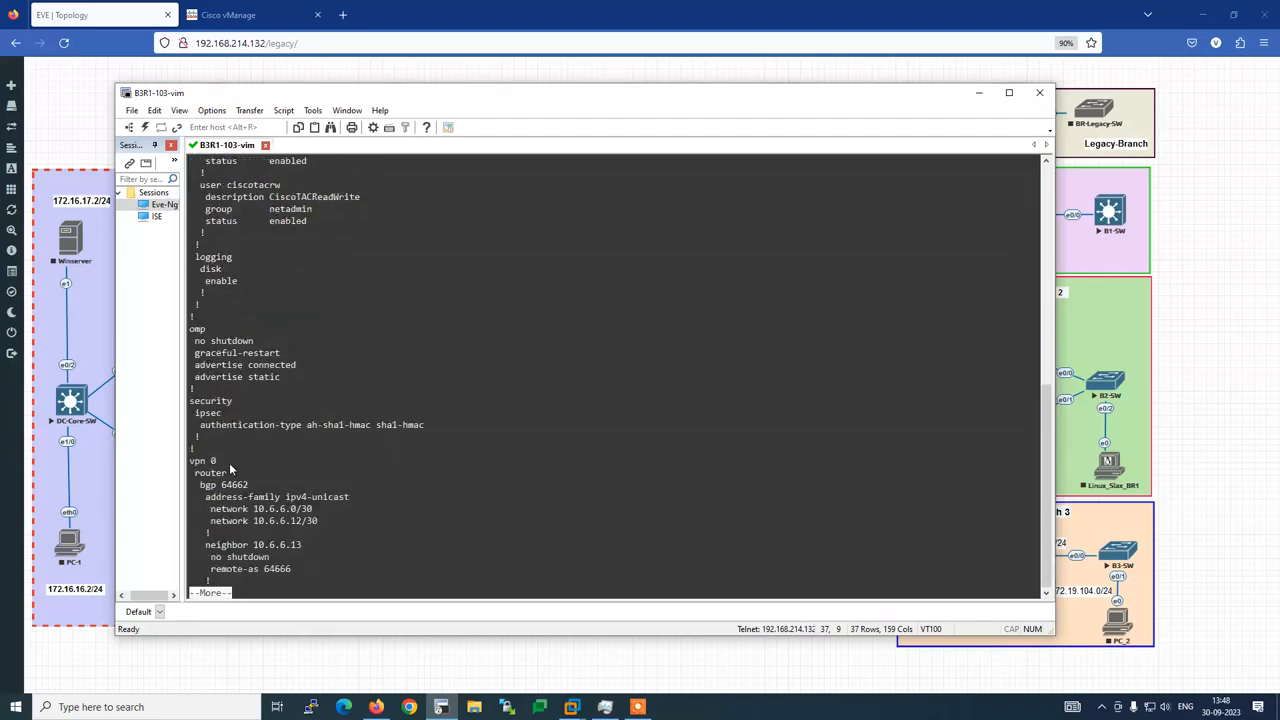
pyautogui.press('space')
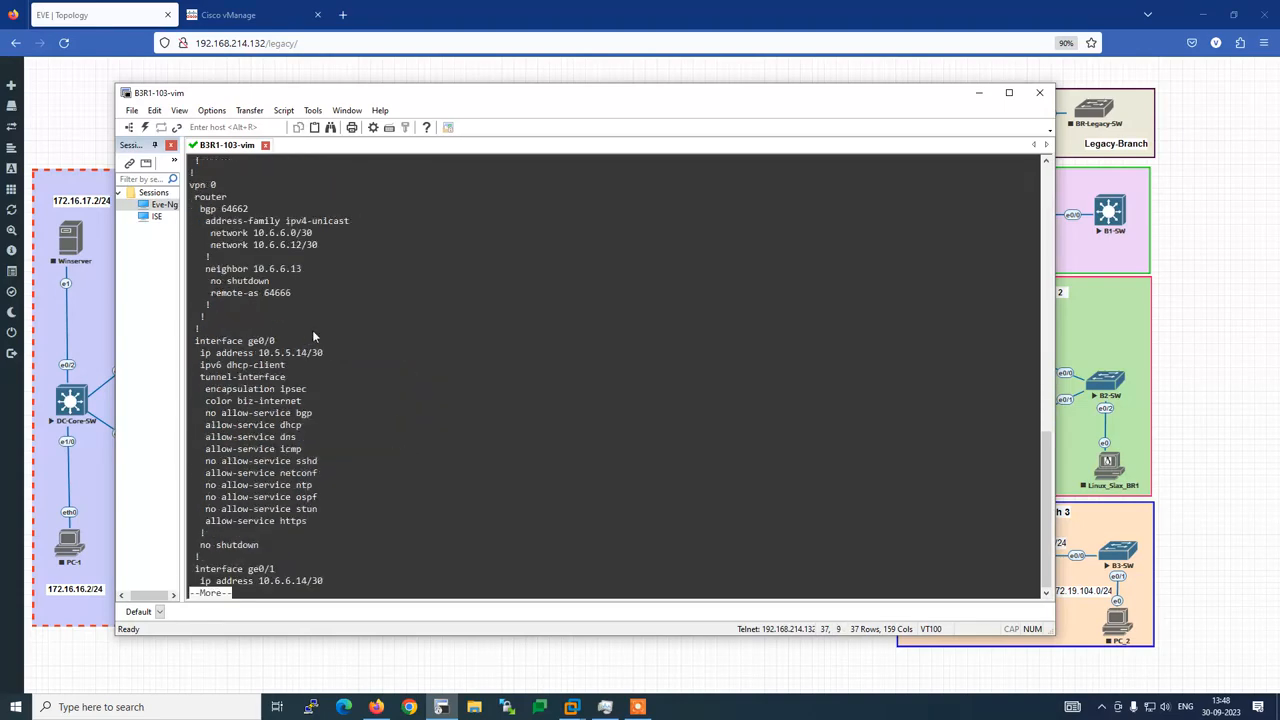
pyautogui.press('space')
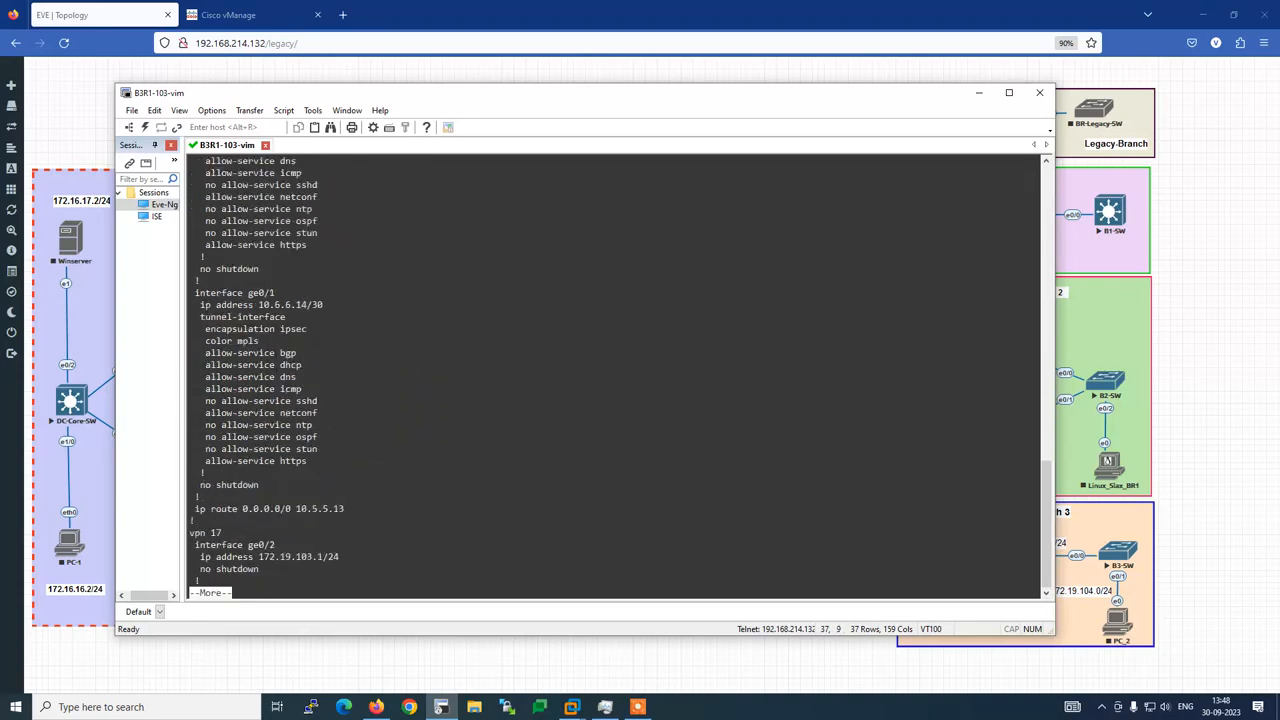
pyautogui.press('space')
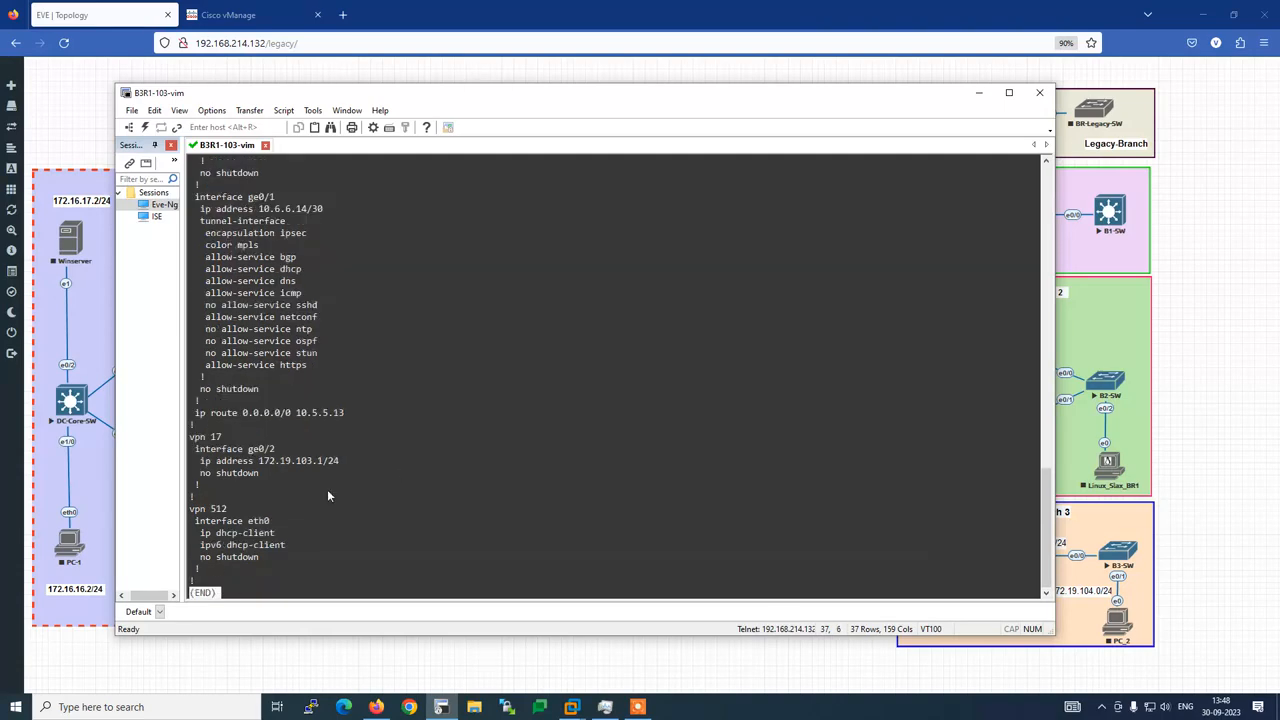
# Review the bgp 64662 lines under vpn 0, then return to vManage's device templates
pyautogui.scroll(12, 205, 276)
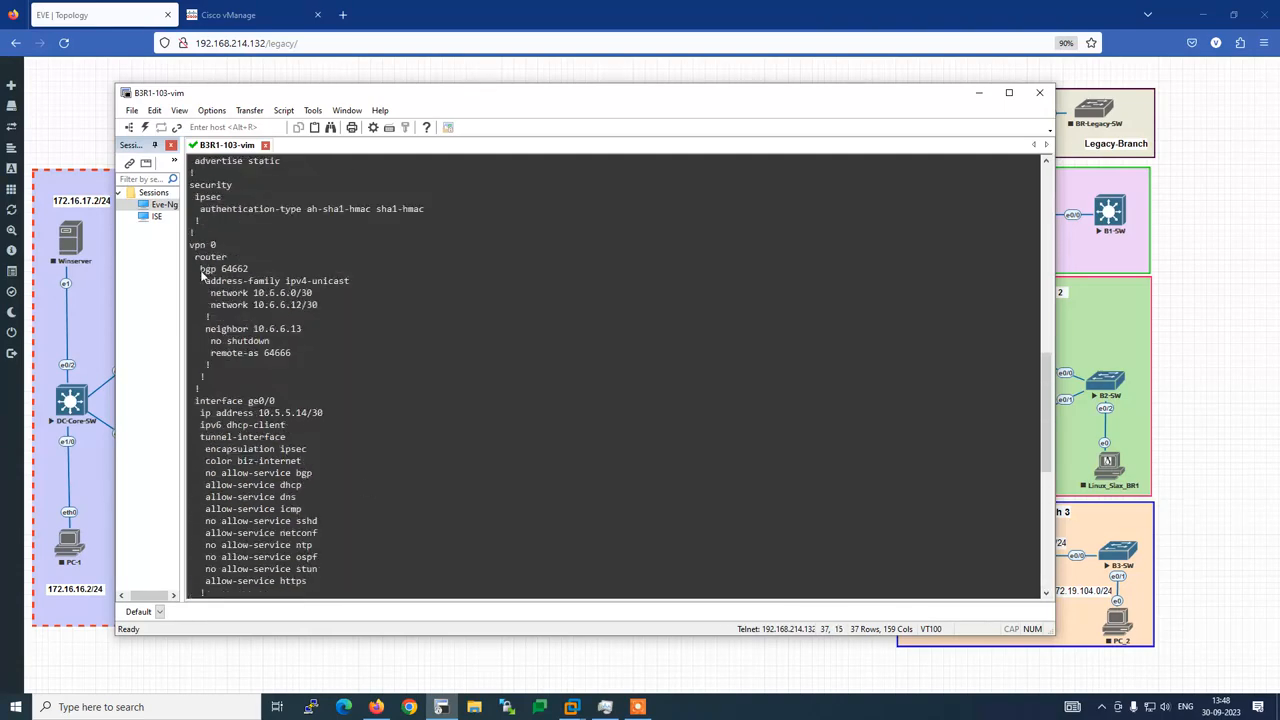
pyautogui.moveTo(200, 268); pyautogui.dragTo(282, 284)
pyautogui.click(311, 363)
pyautogui.scroll(-4, 302, 434)
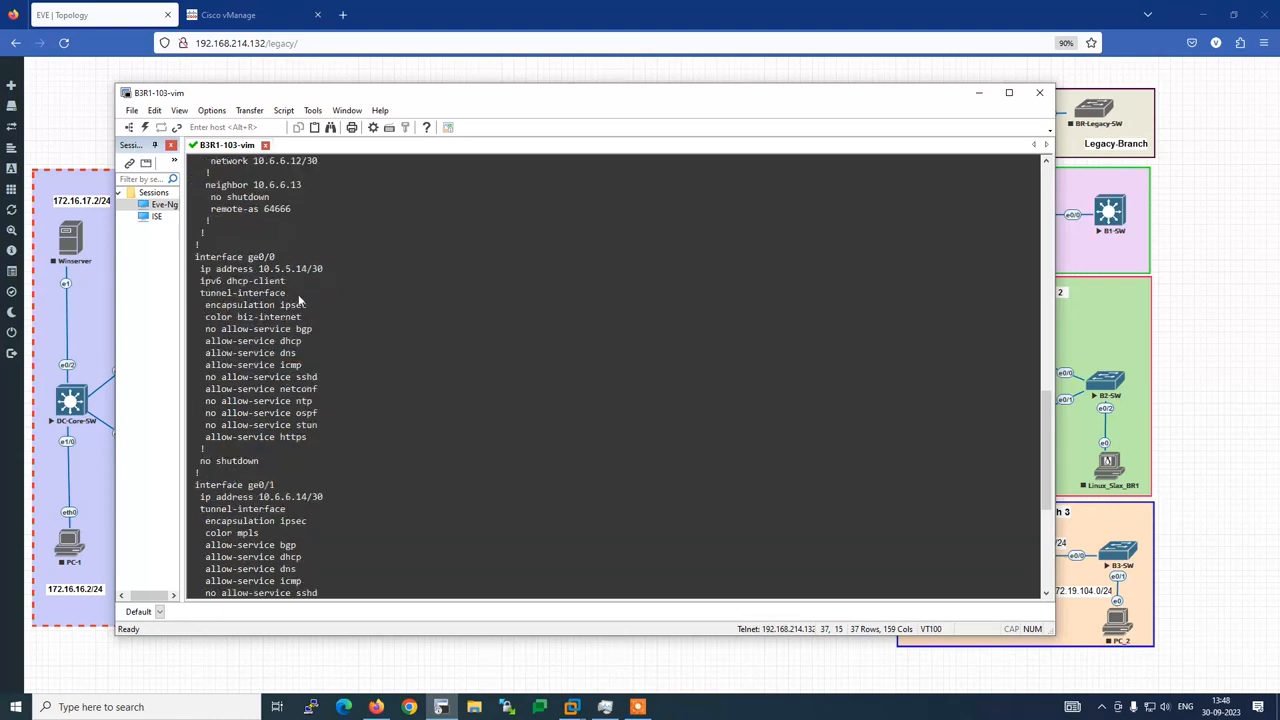
pyautogui.scroll(2, 302, 302)
pyautogui.click(270, 15)
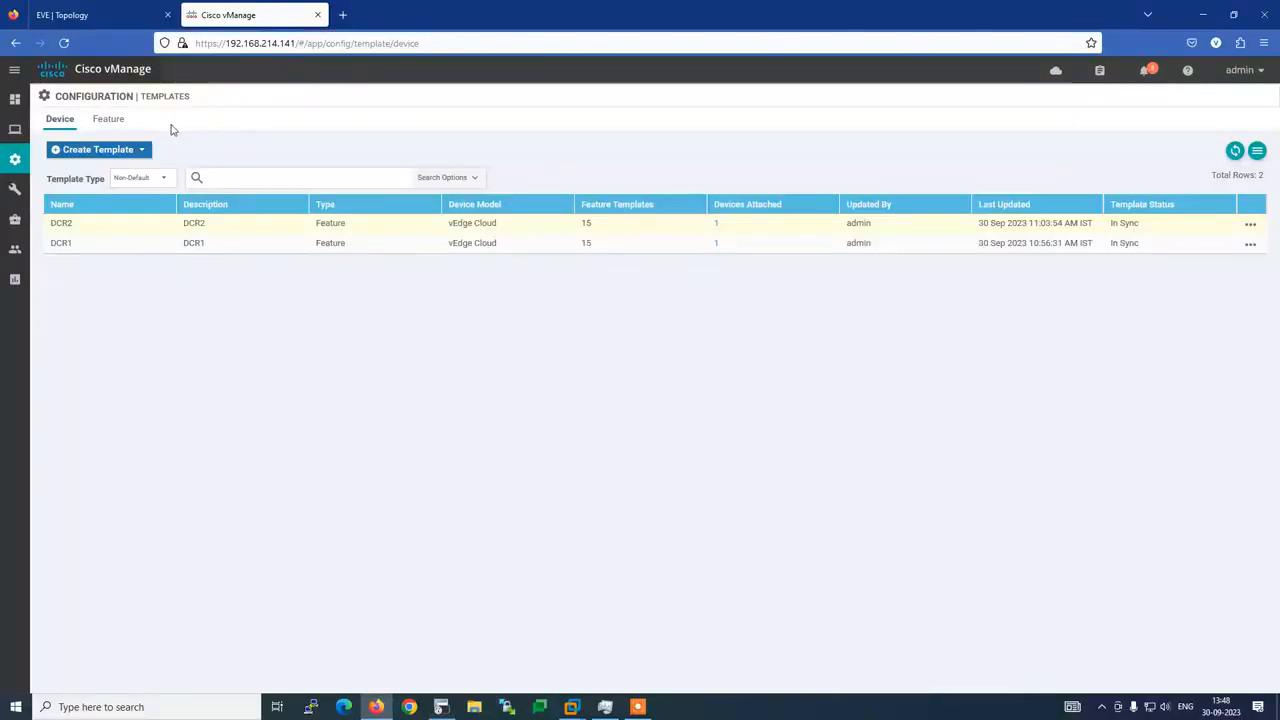
# Add a new feature template and pick vEdge Cloud from device models filtered by 've'
pyautogui.click(114, 125)
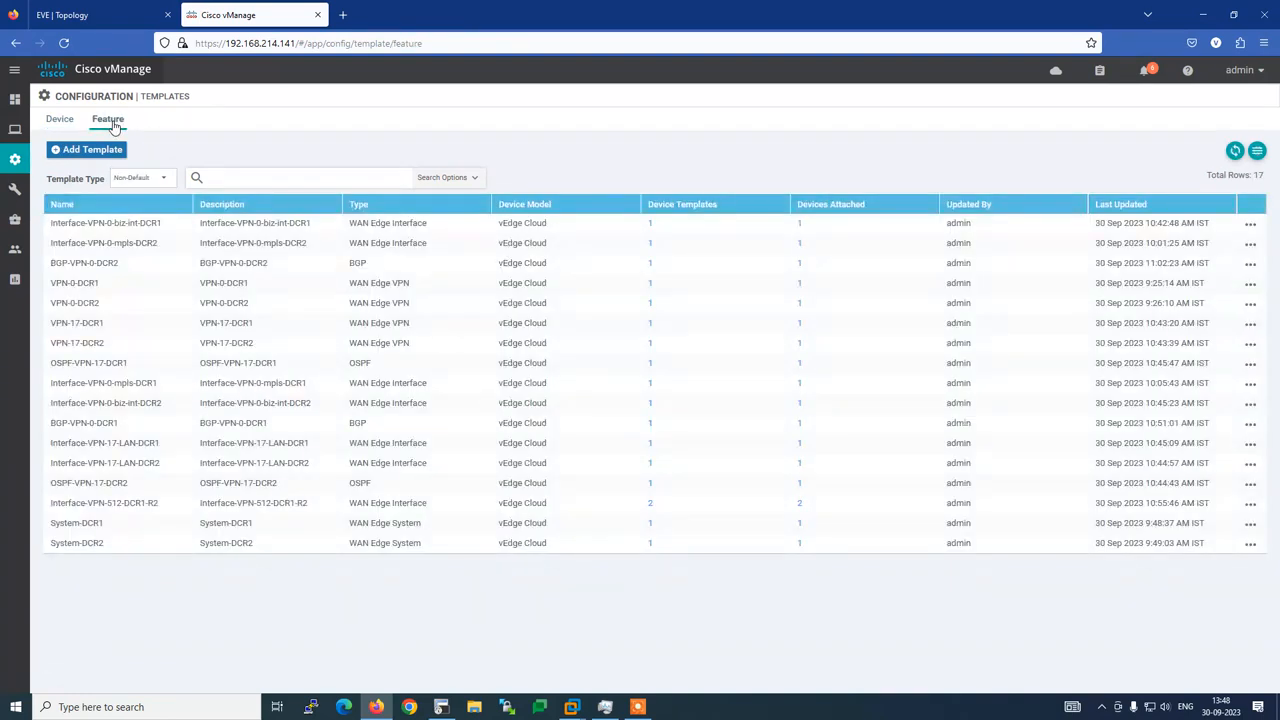
pyautogui.click(90, 150)
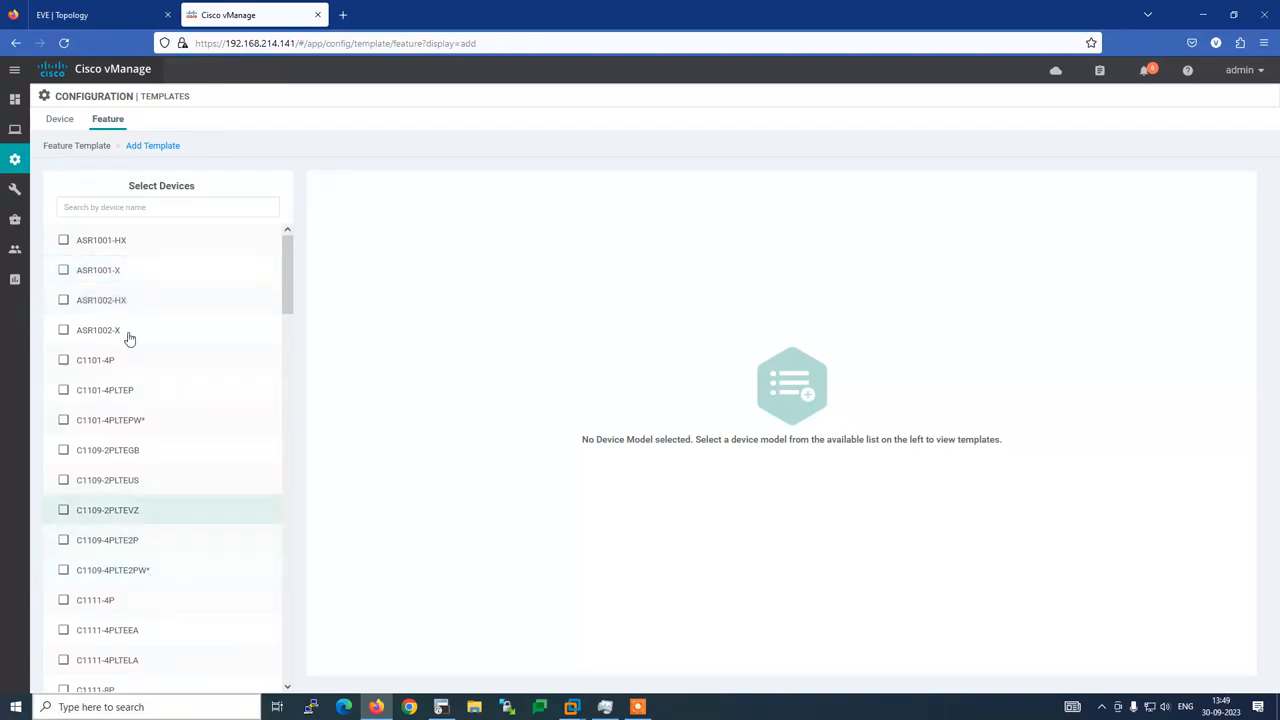
pyautogui.click(153, 208)
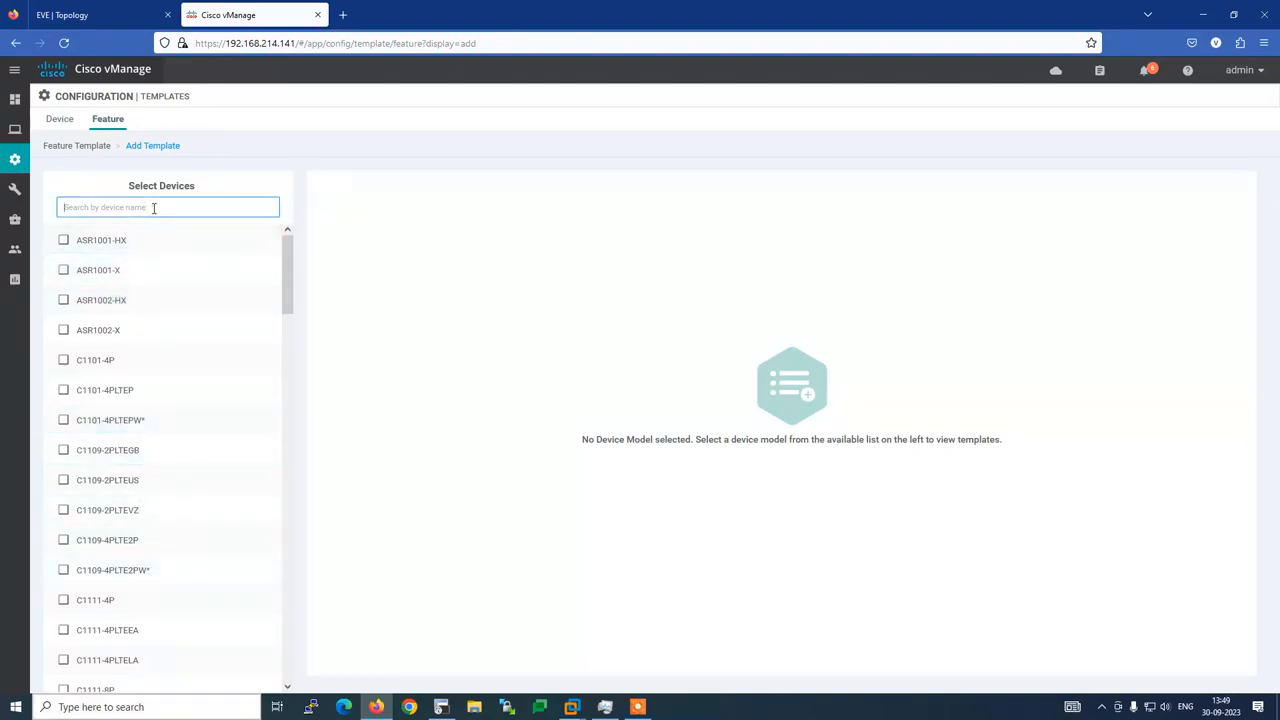
pyautogui.write('ve')
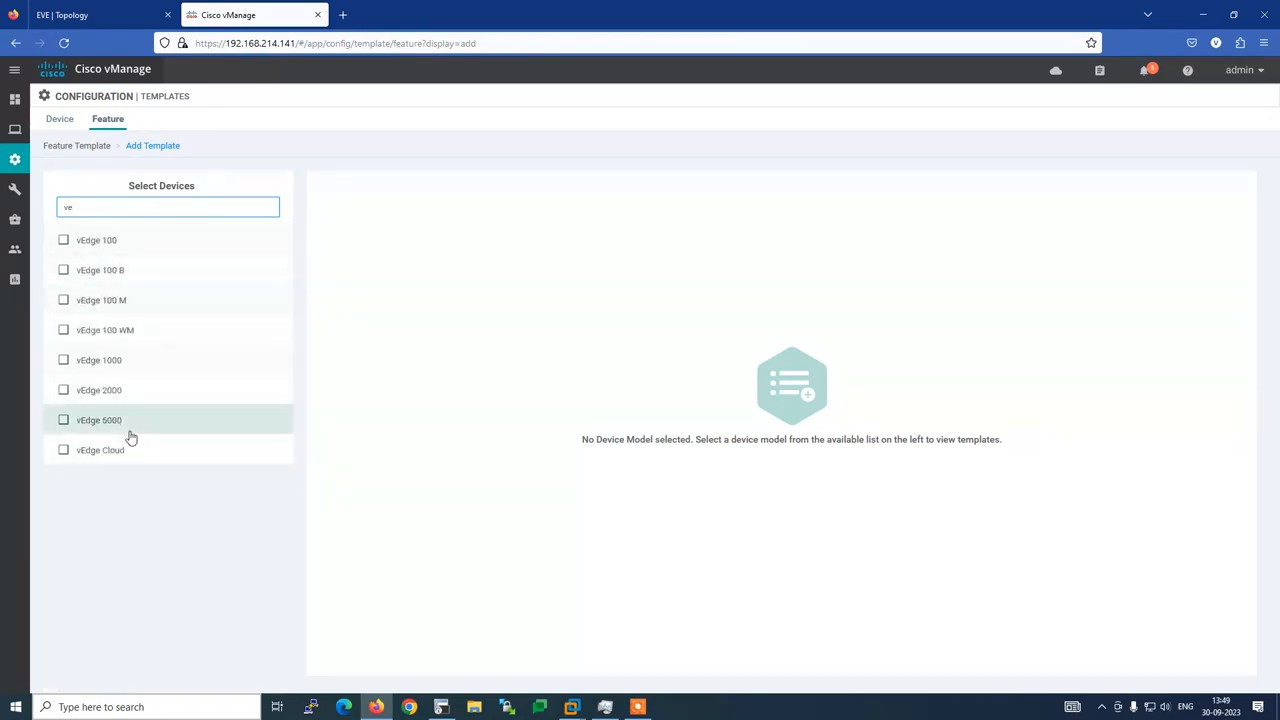
pyautogui.click(126, 451)
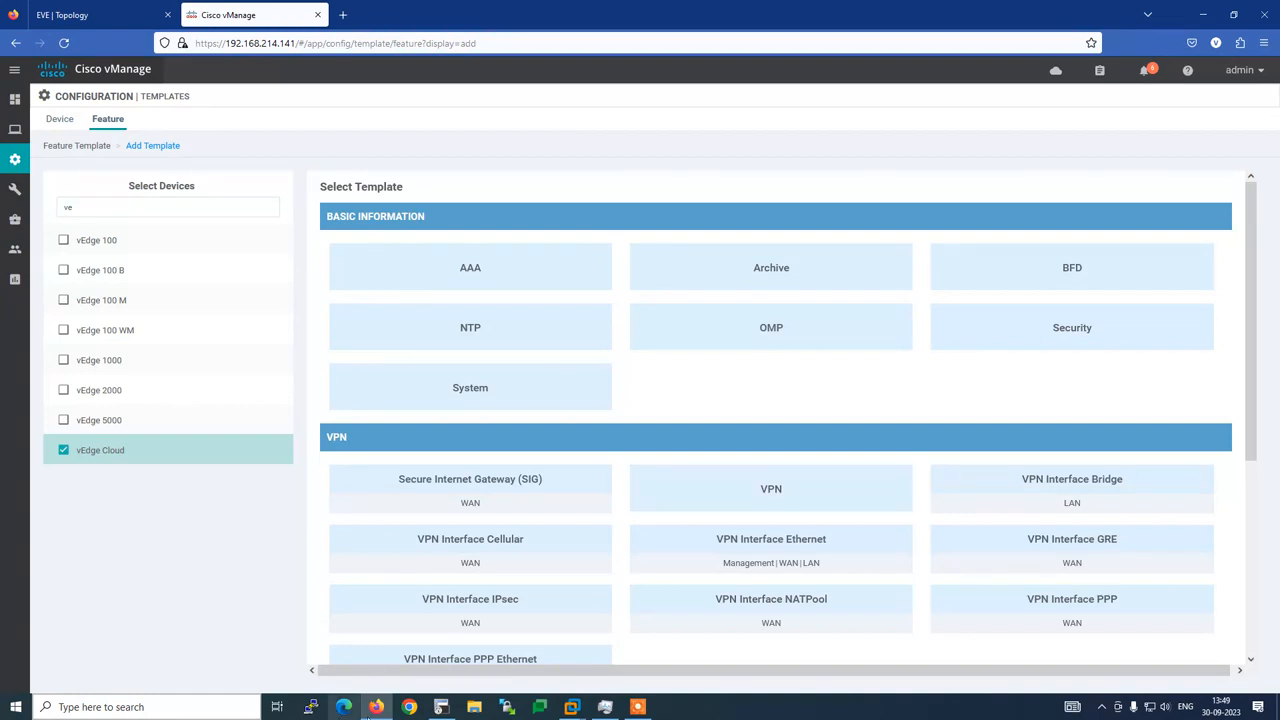
pyautogui.click(440, 707)
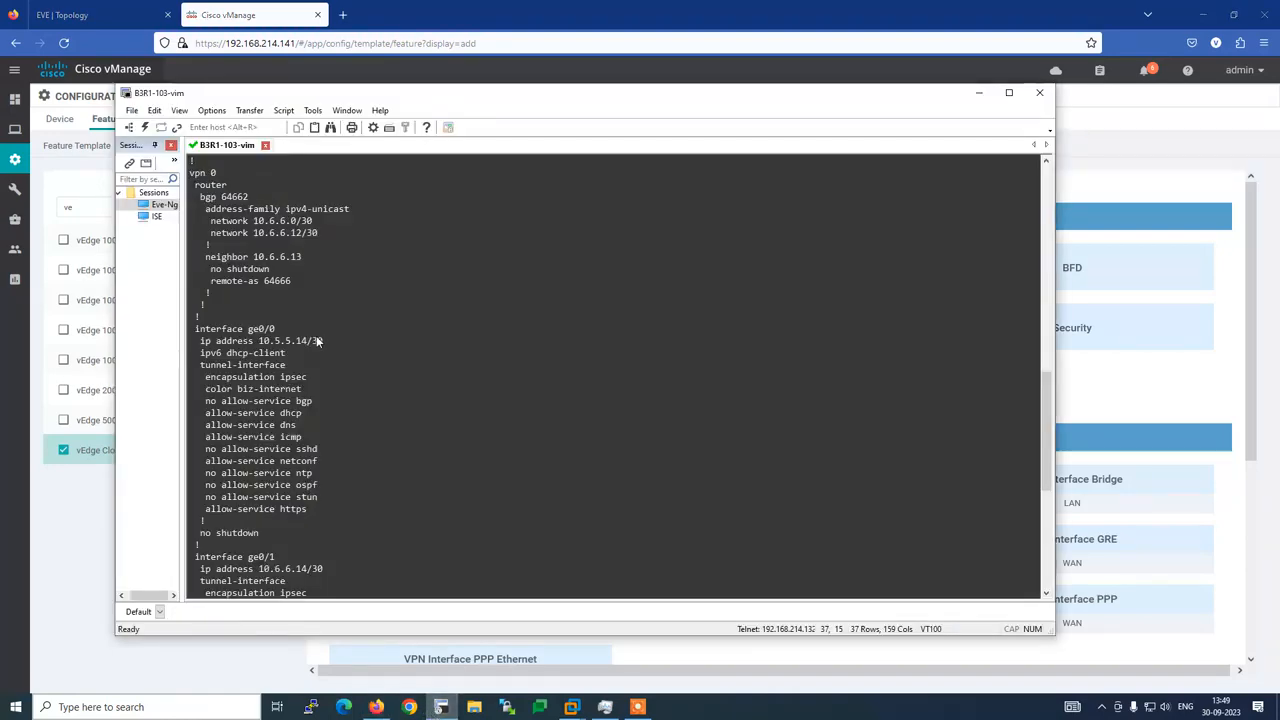
pyautogui.scroll(20, 316, 333)
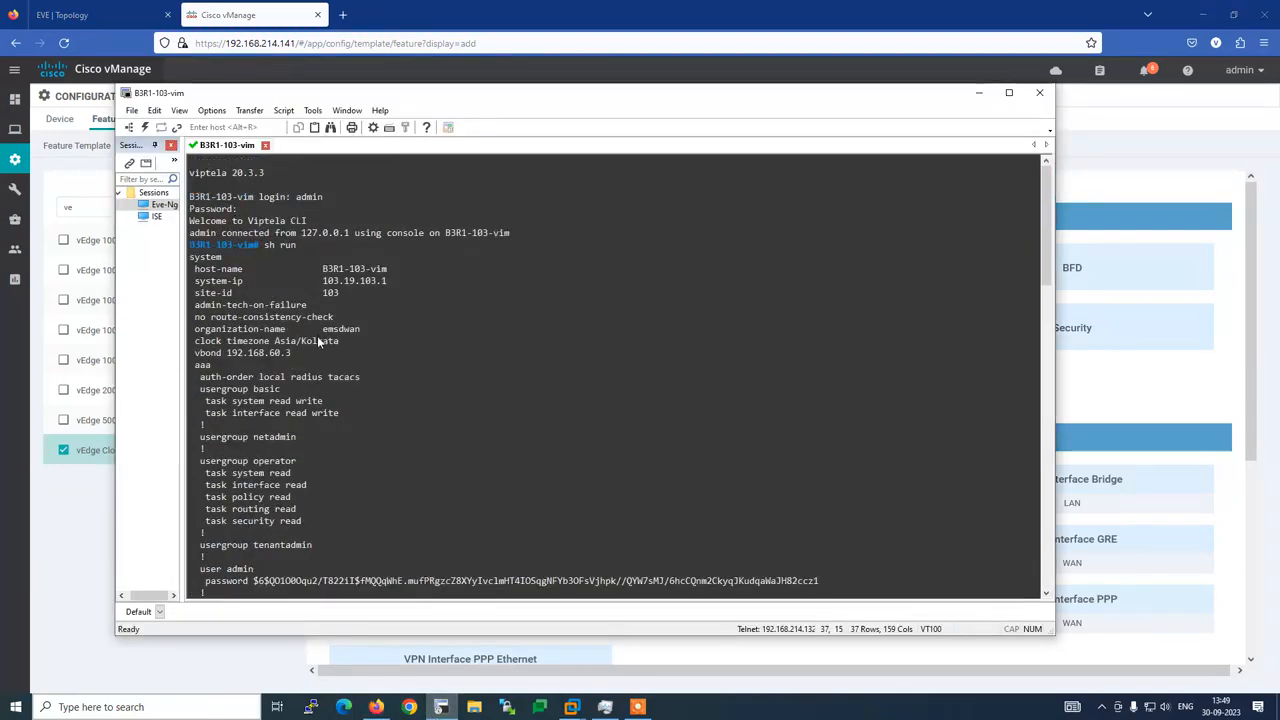
pyautogui.scroll(-1, 317, 336)
pyautogui.click(260, 16)
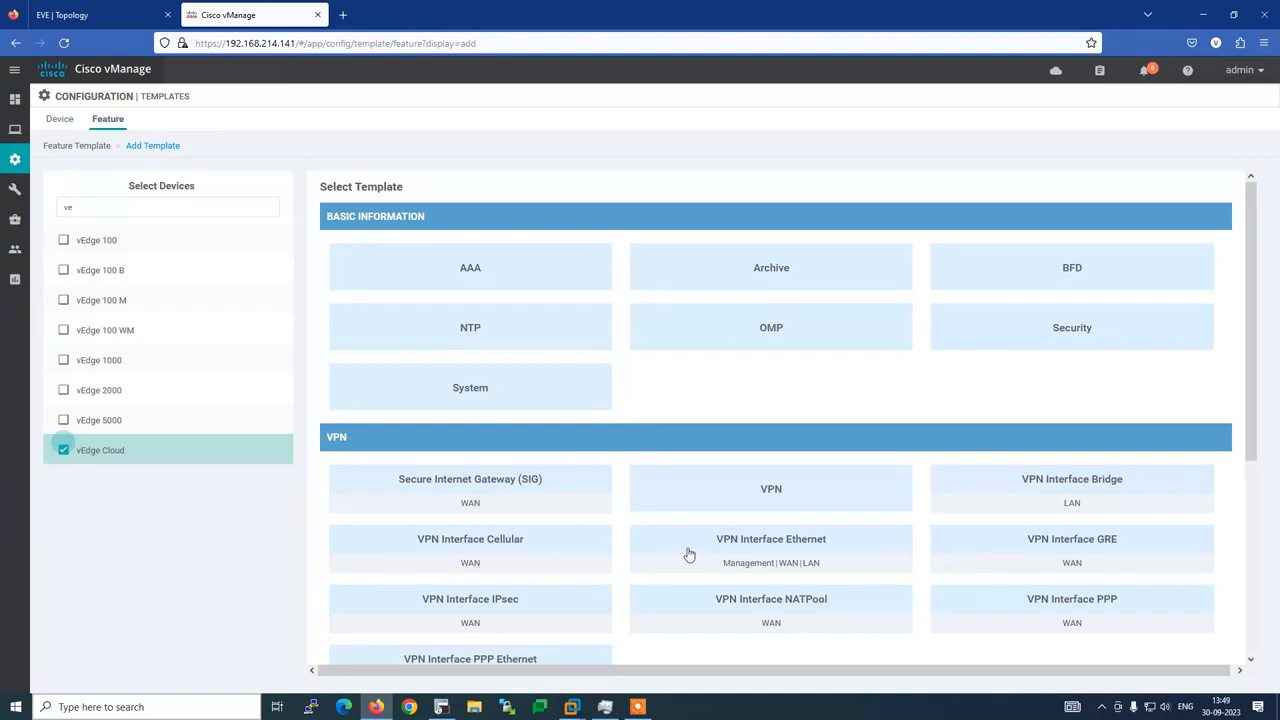
pyautogui.click(441, 707)
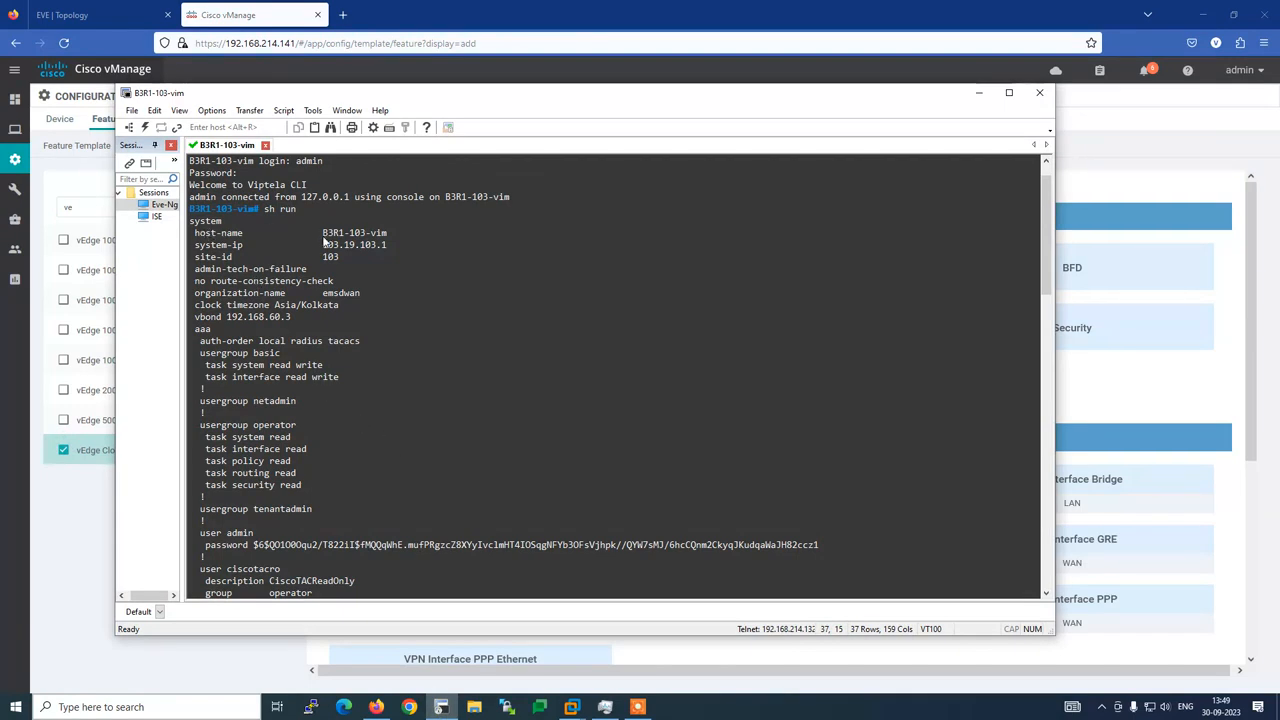
pyautogui.scroll(-10, 421, 415)
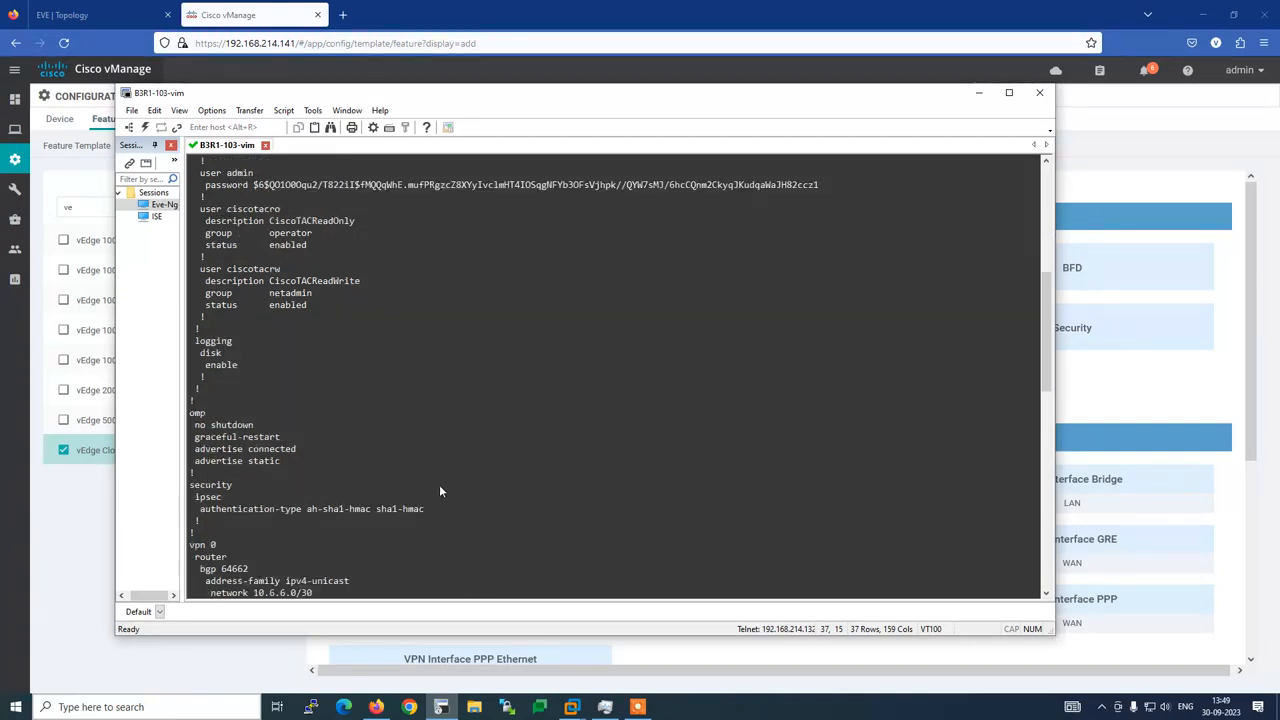
pyautogui.click(979, 92)
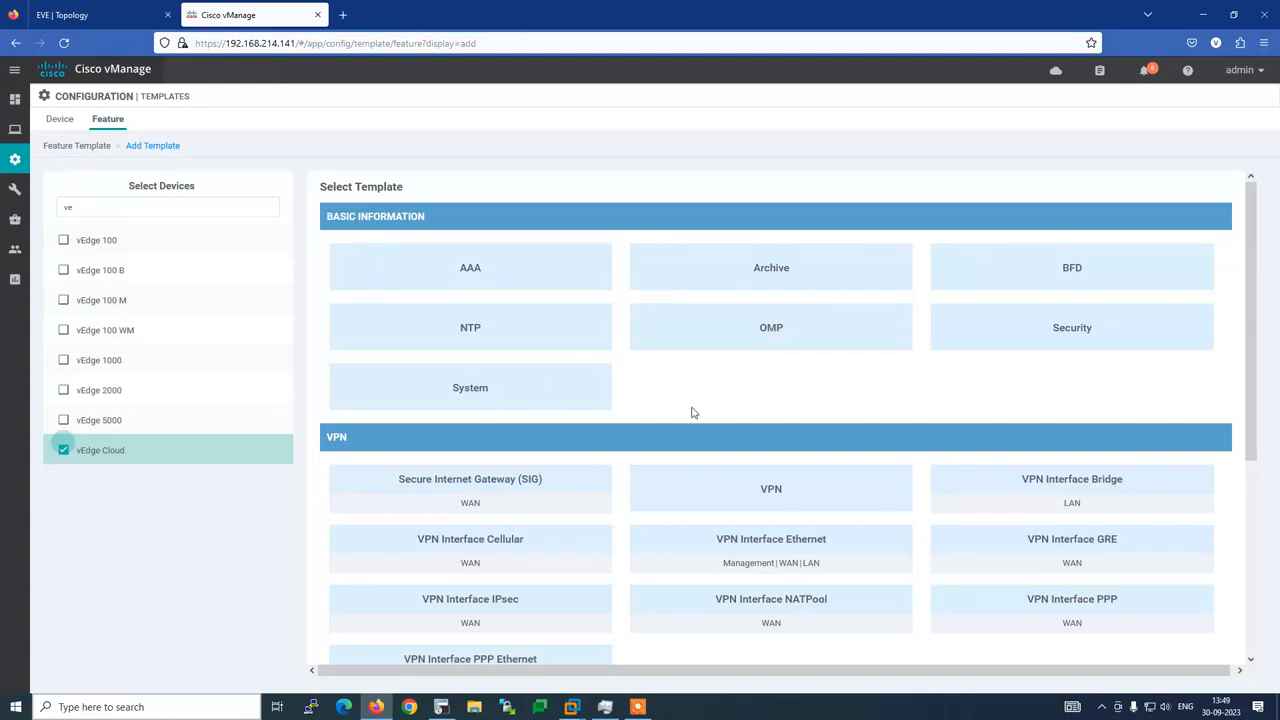
pyautogui.scroll(-3, 720, 391)
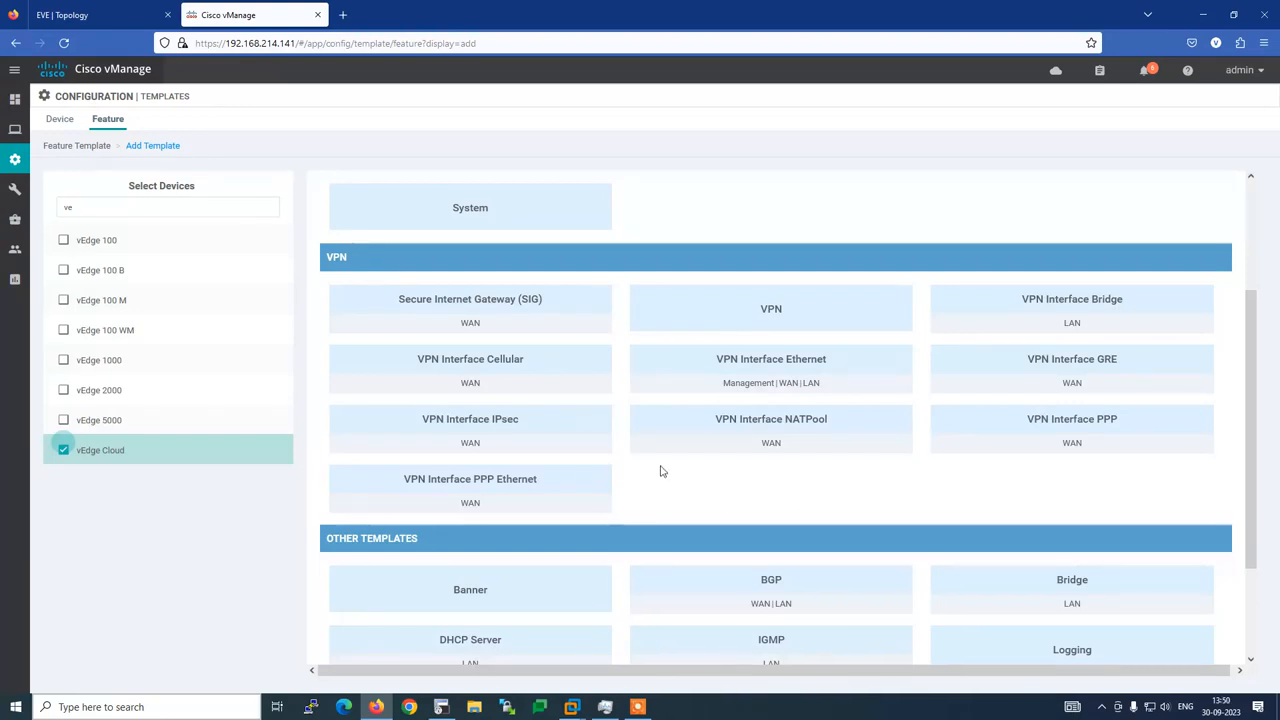
pyautogui.scroll(-3, 661, 471)
pyautogui.scroll(6, 661, 471)
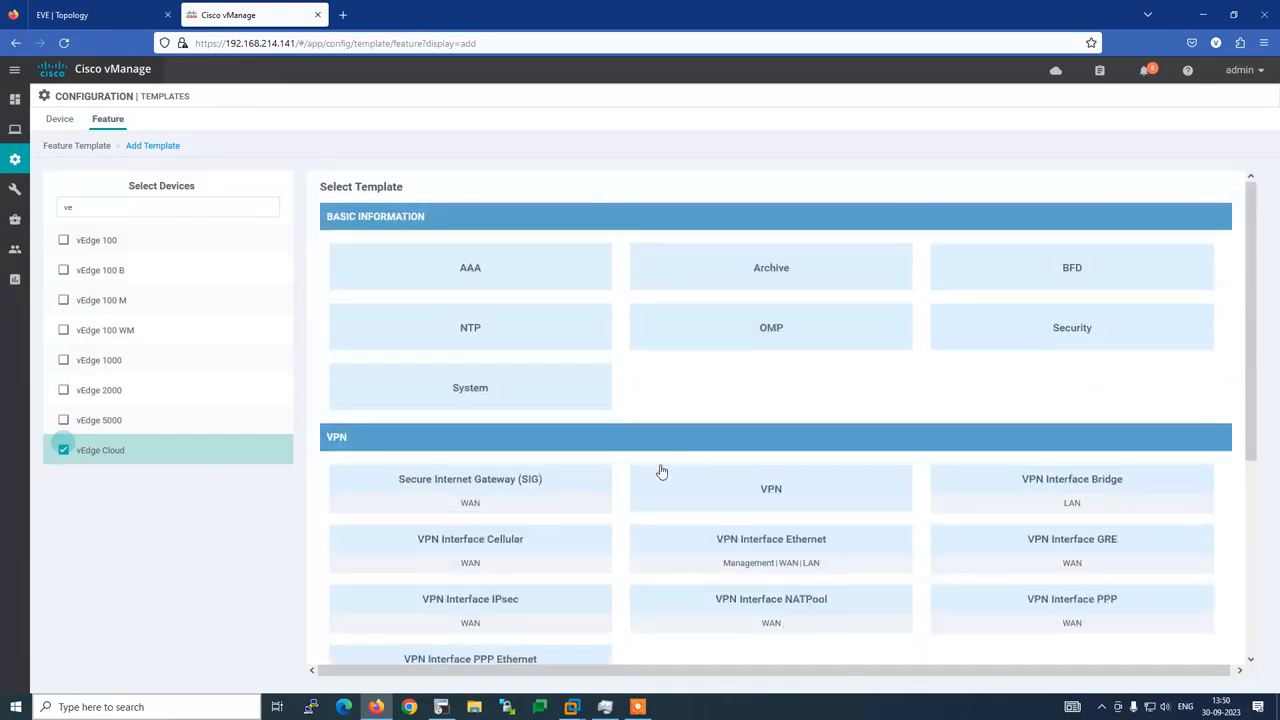
# Choose the System template type for vEdge Cloud and focus its Template Name field
pyautogui.click(491, 391)
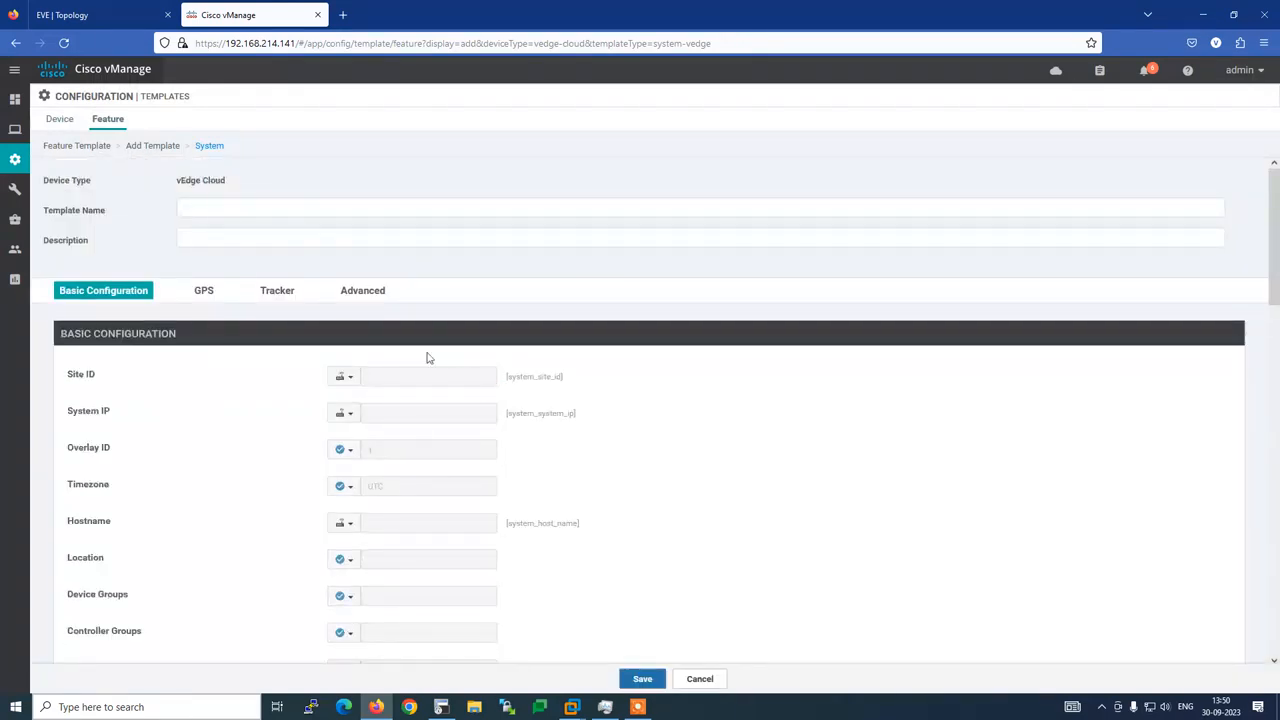
pyautogui.click(211, 207)
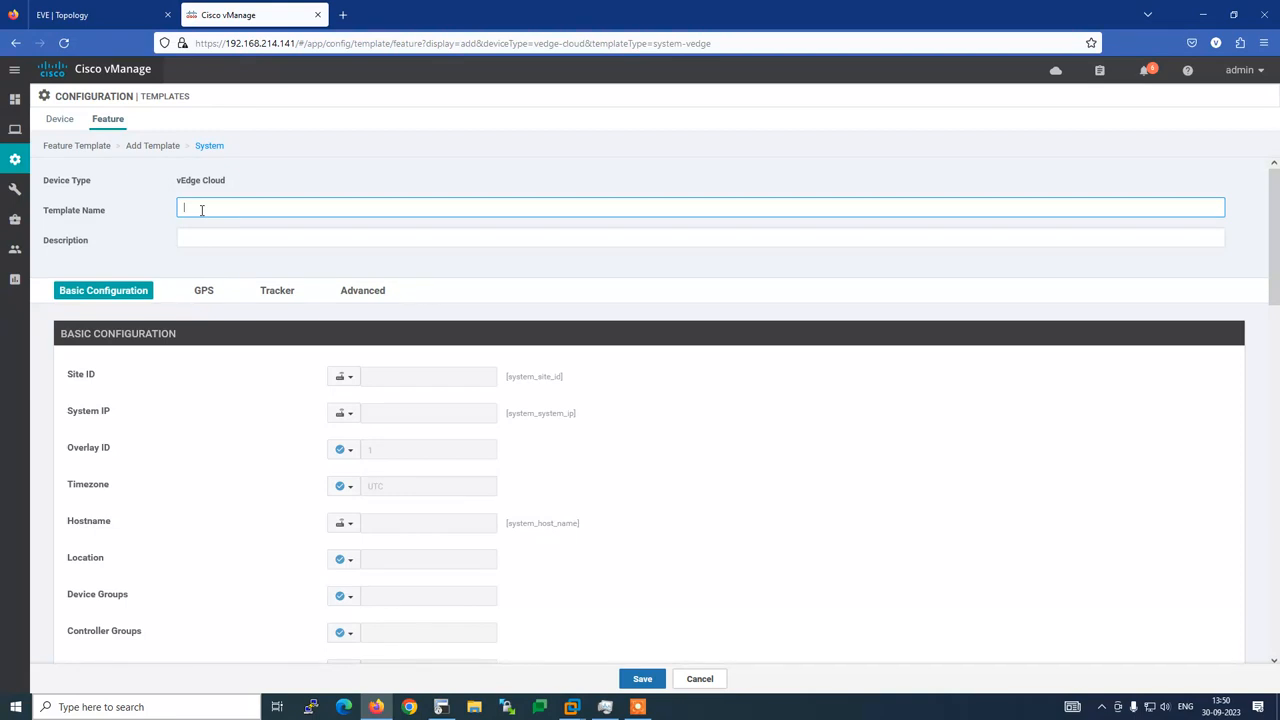
pyautogui.click(70, 15)
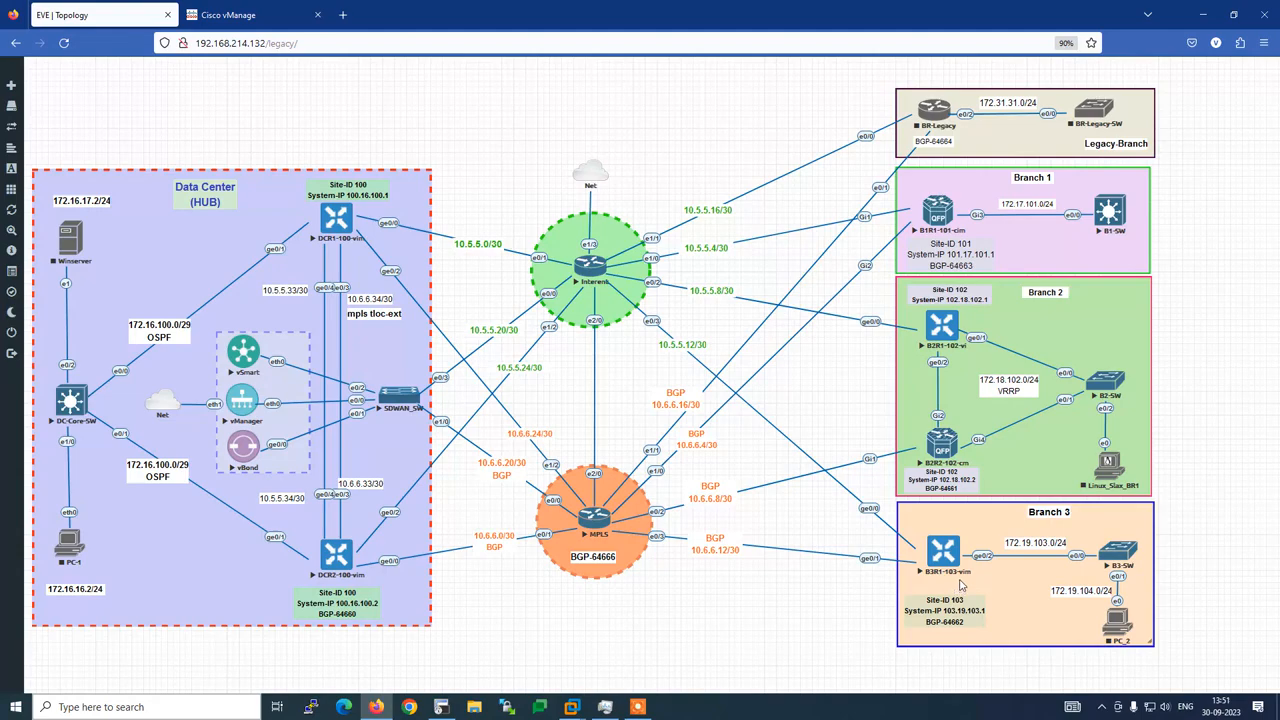
pyautogui.click(441, 707)
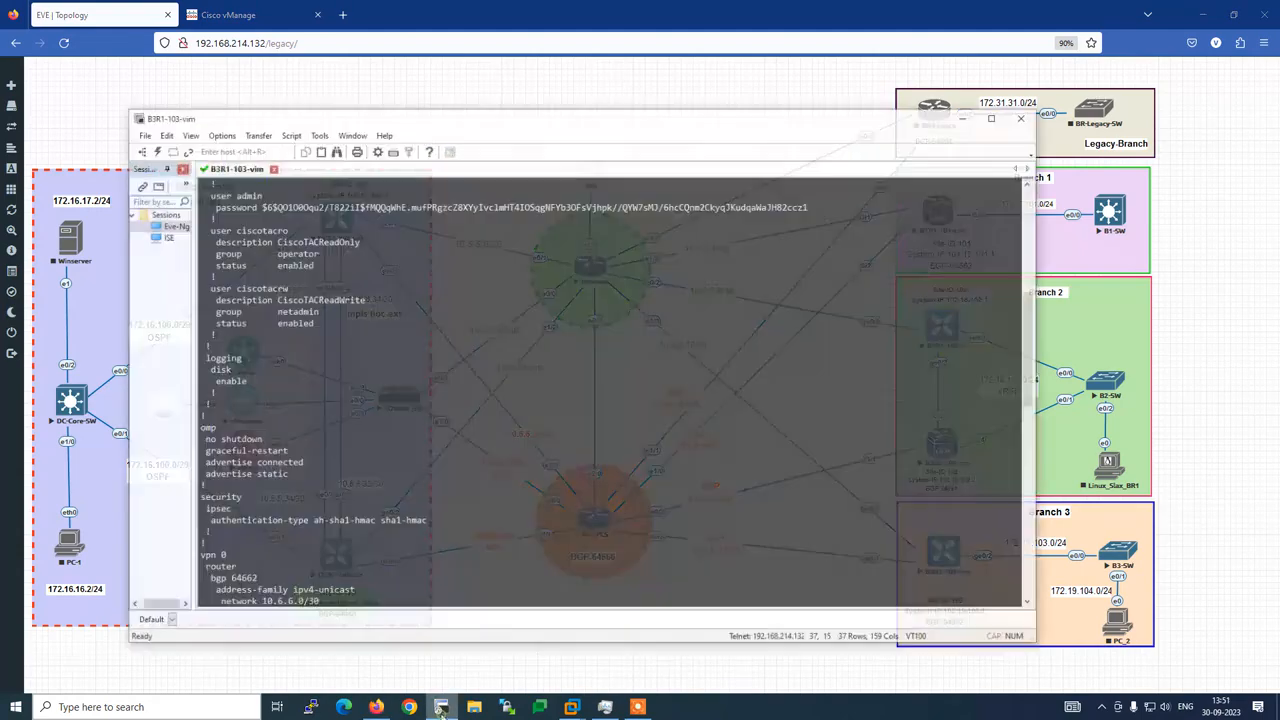
pyautogui.scroll(10, 290, 480)
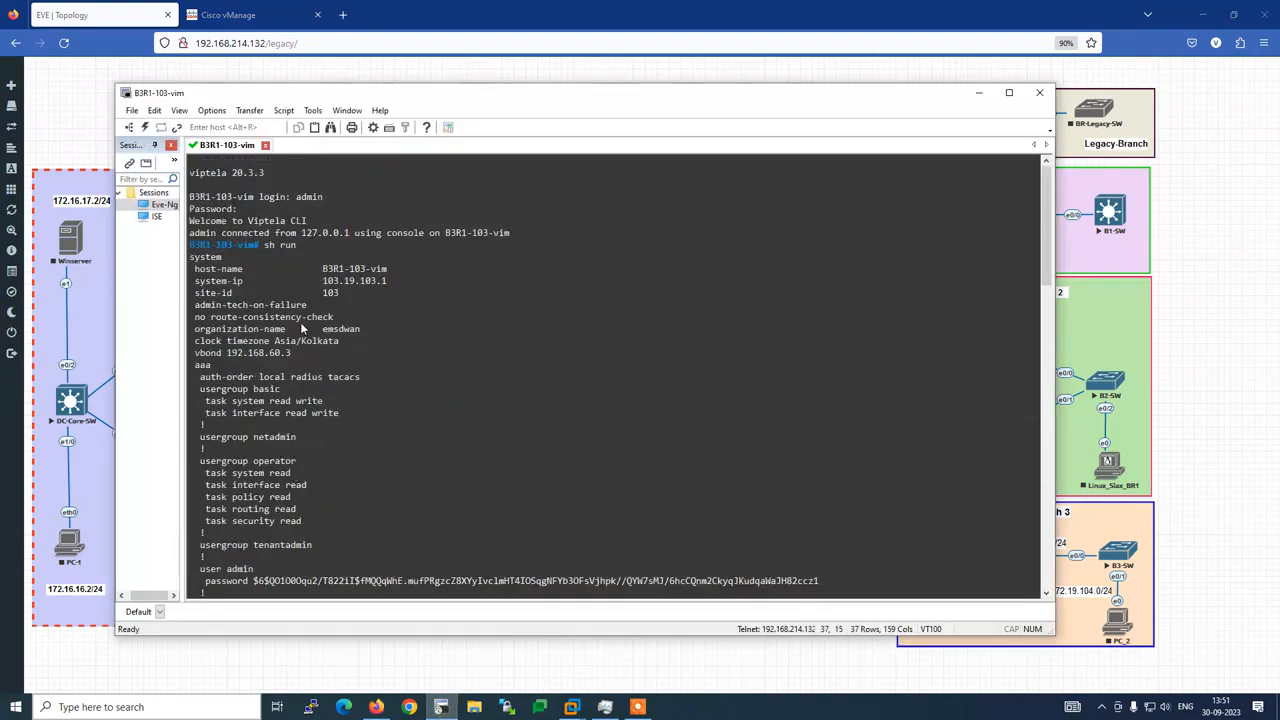
pyautogui.moveTo(190, 198); pyautogui.dragTo(255, 206)
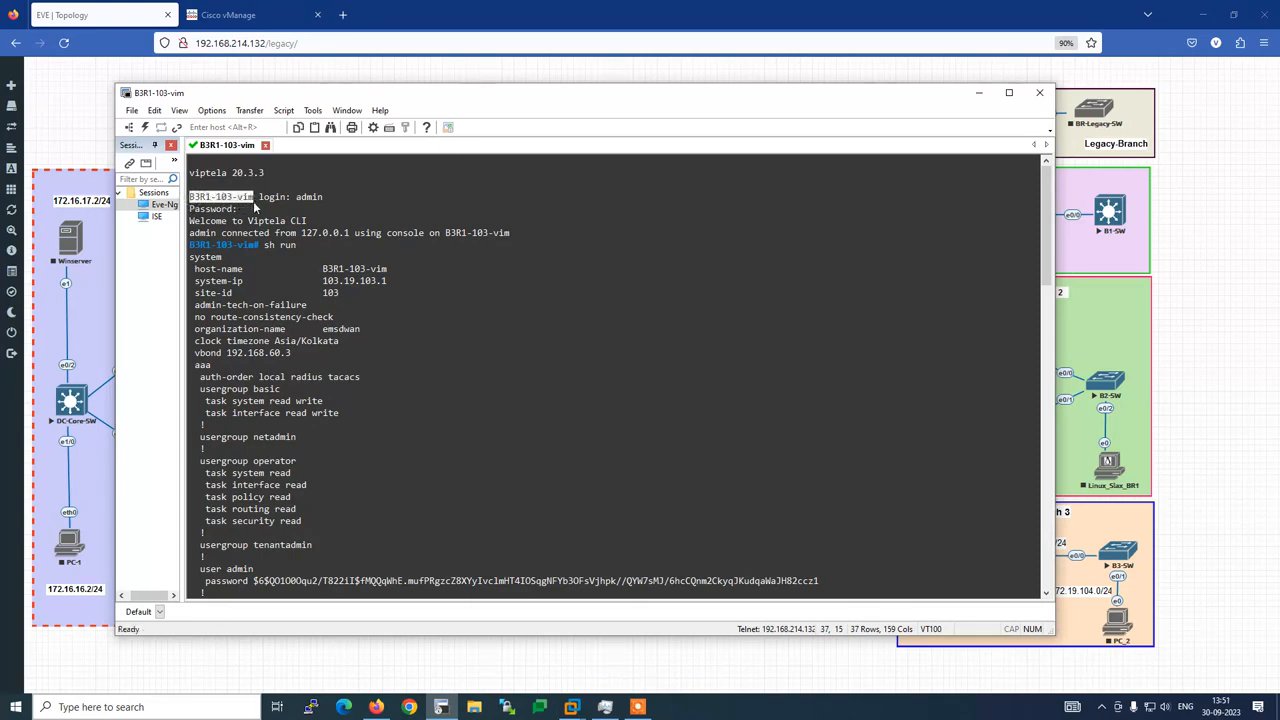
pyautogui.click(251, 15)
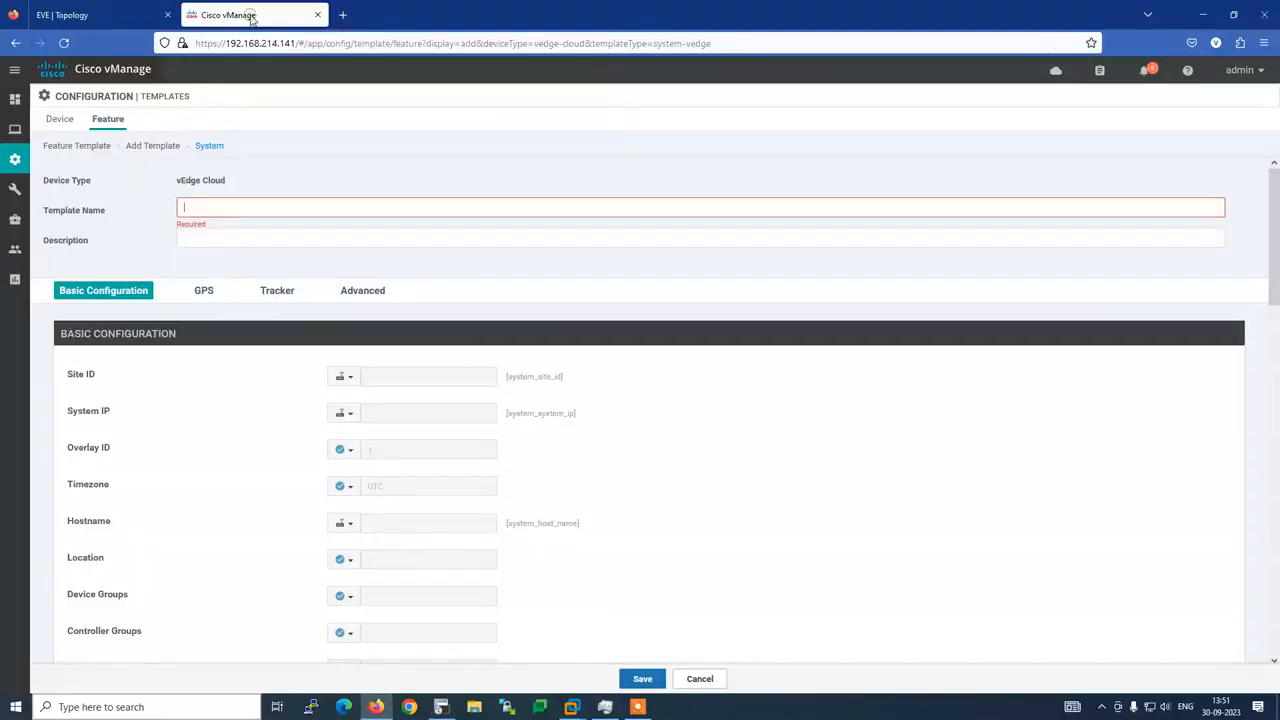
# Name the template System-B3R1-103-vim and copy the same text into Description
pyautogui.click(226, 209)
pyautogui.write('System-')
pyautogui.write('B3M-103-vim')
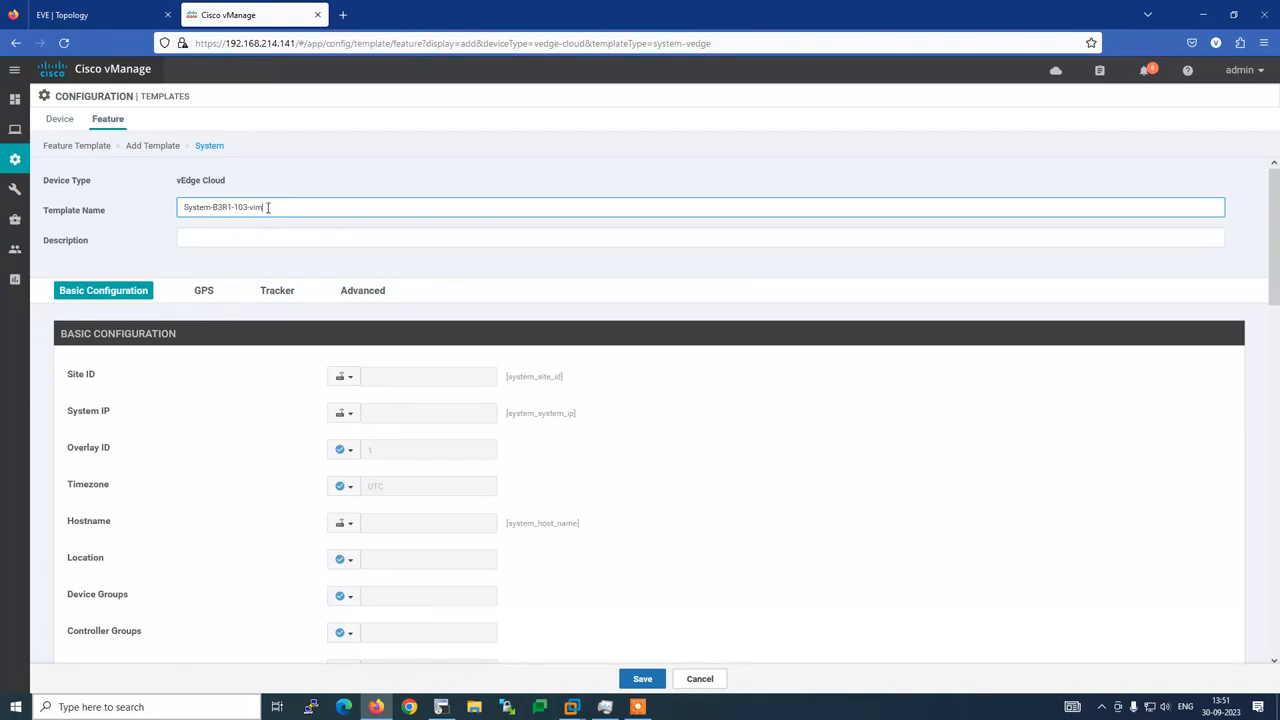
pyautogui.moveTo(266, 207); pyautogui.dragTo(155, 222)
pyautogui.hotkey('ctrl', 'c')
pyautogui.click(209, 240)
pyautogui.hotkey('ctrl', 'v')
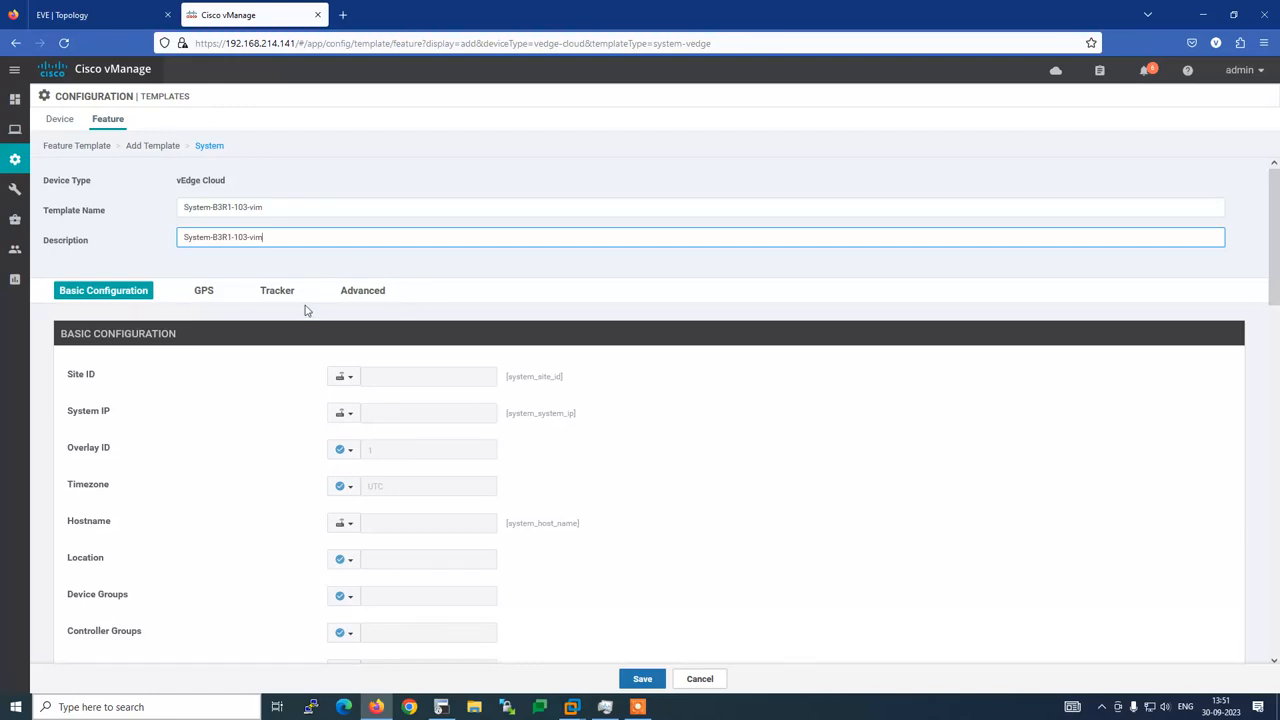
pyautogui.scroll(-2, 259, 350)
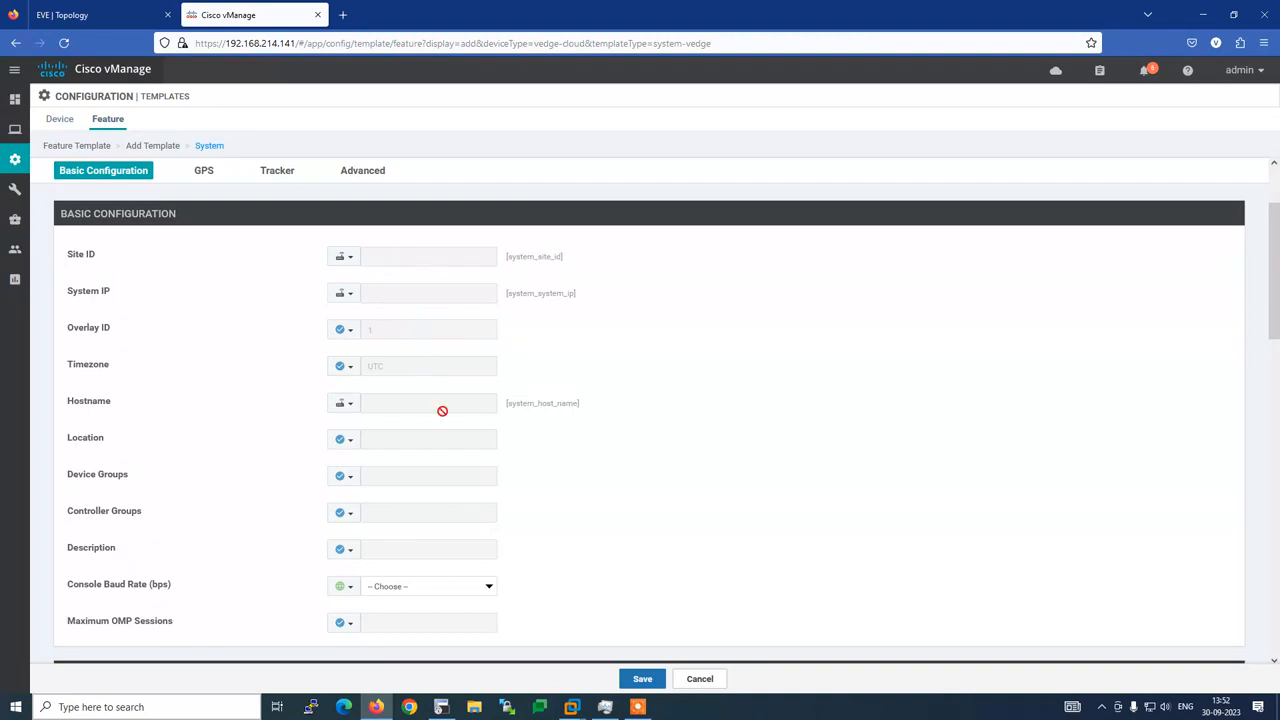
# Change Site ID's scope to Global and enter 300 as its value
pyautogui.click(105, 15)
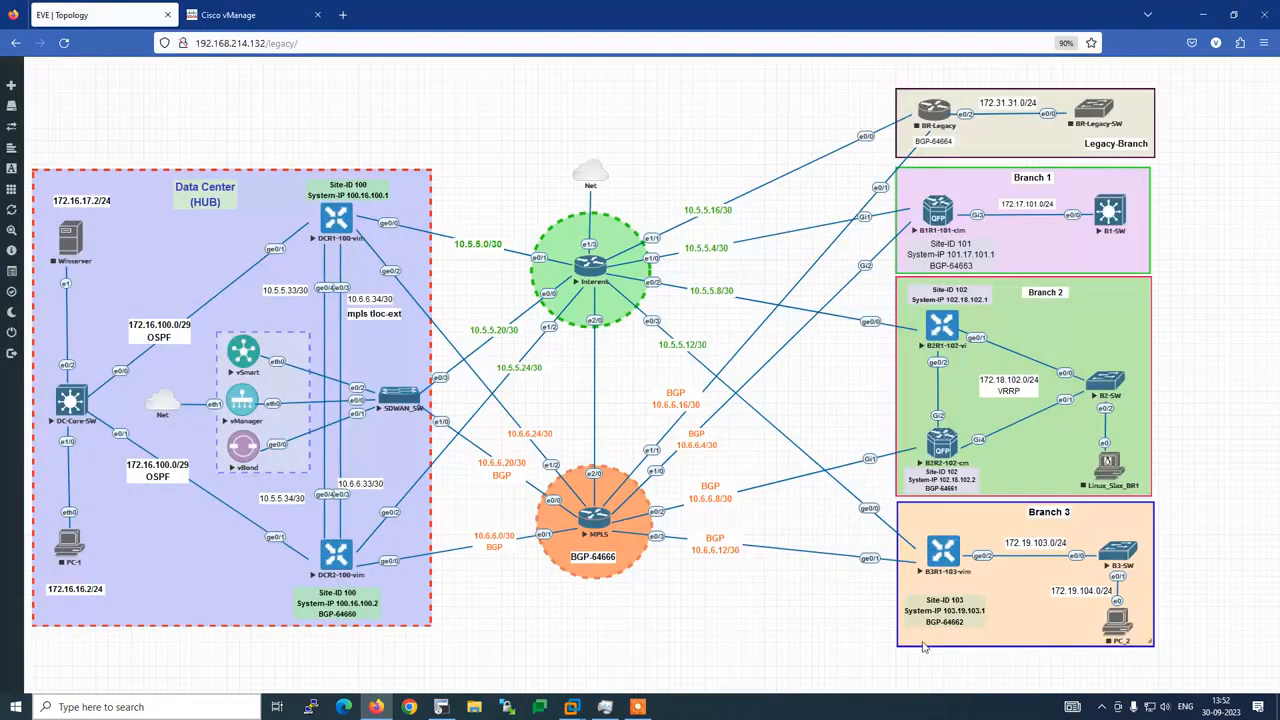
pyautogui.click(255, 15)
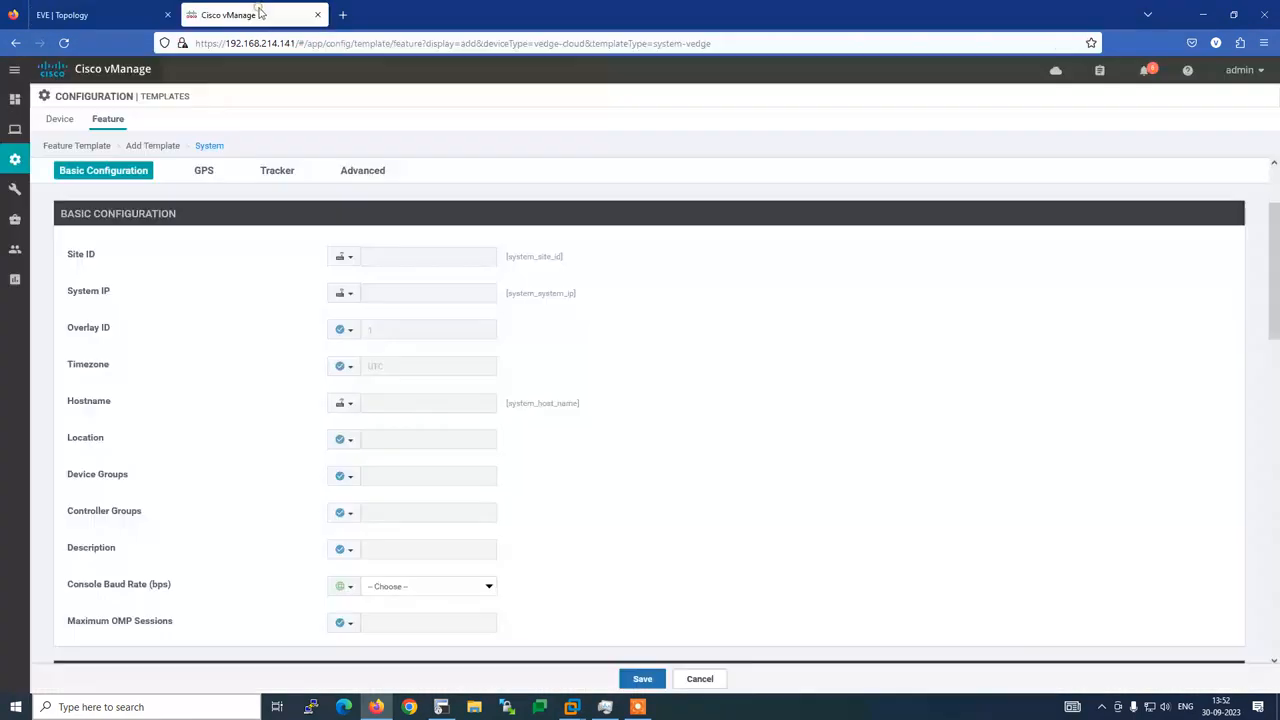
pyautogui.click(349, 258)
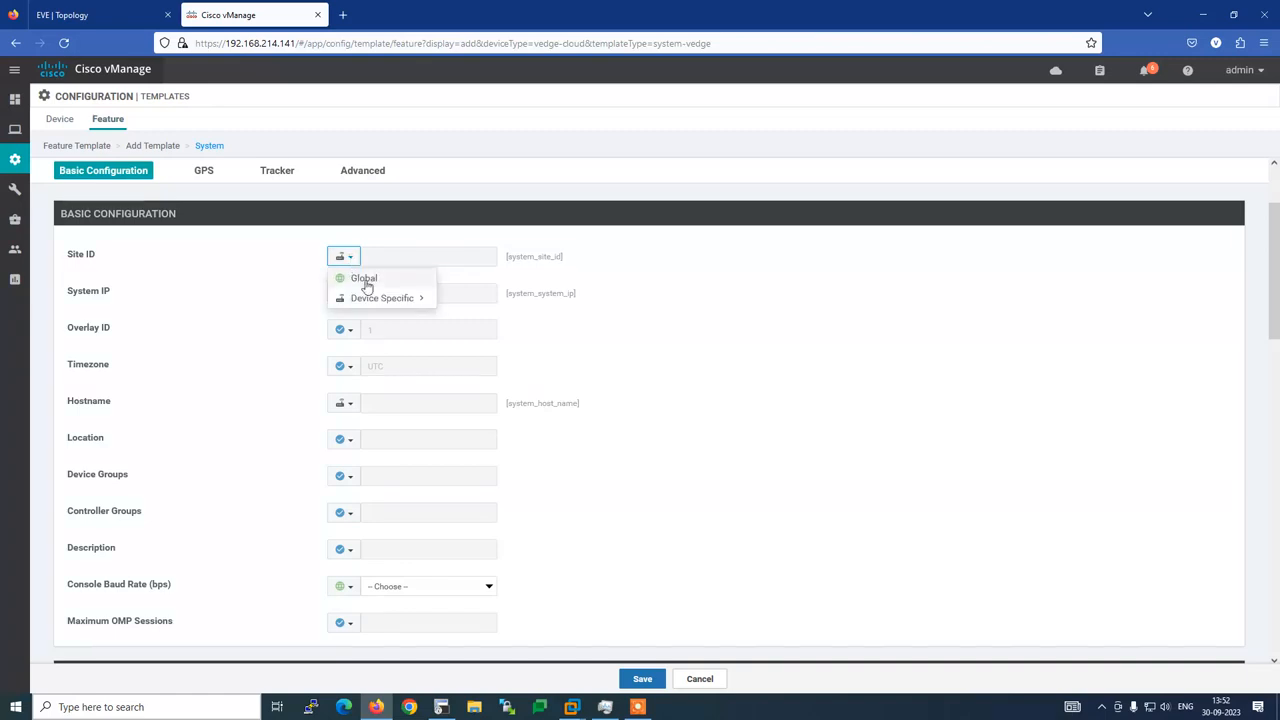
pyautogui.moveTo(399, 301)
pyautogui.click(374, 280)
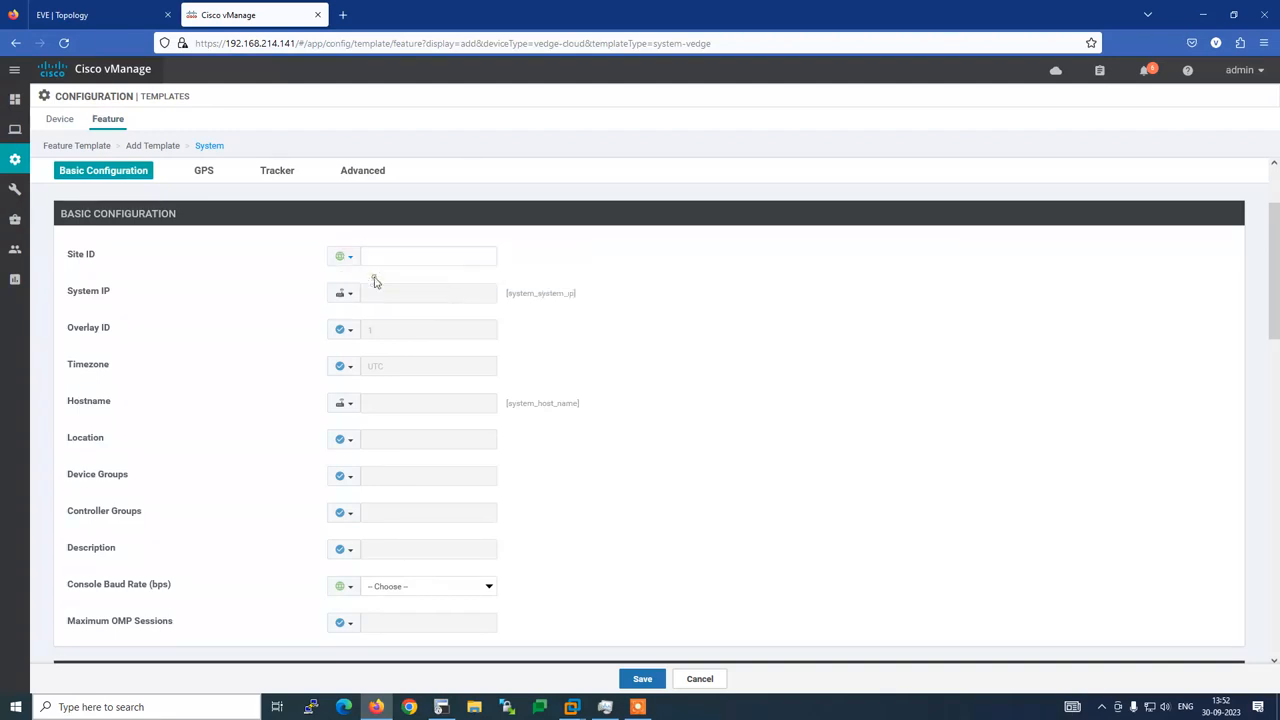
pyautogui.click(376, 259)
pyautogui.write('000')
pyautogui.click(75, 15)
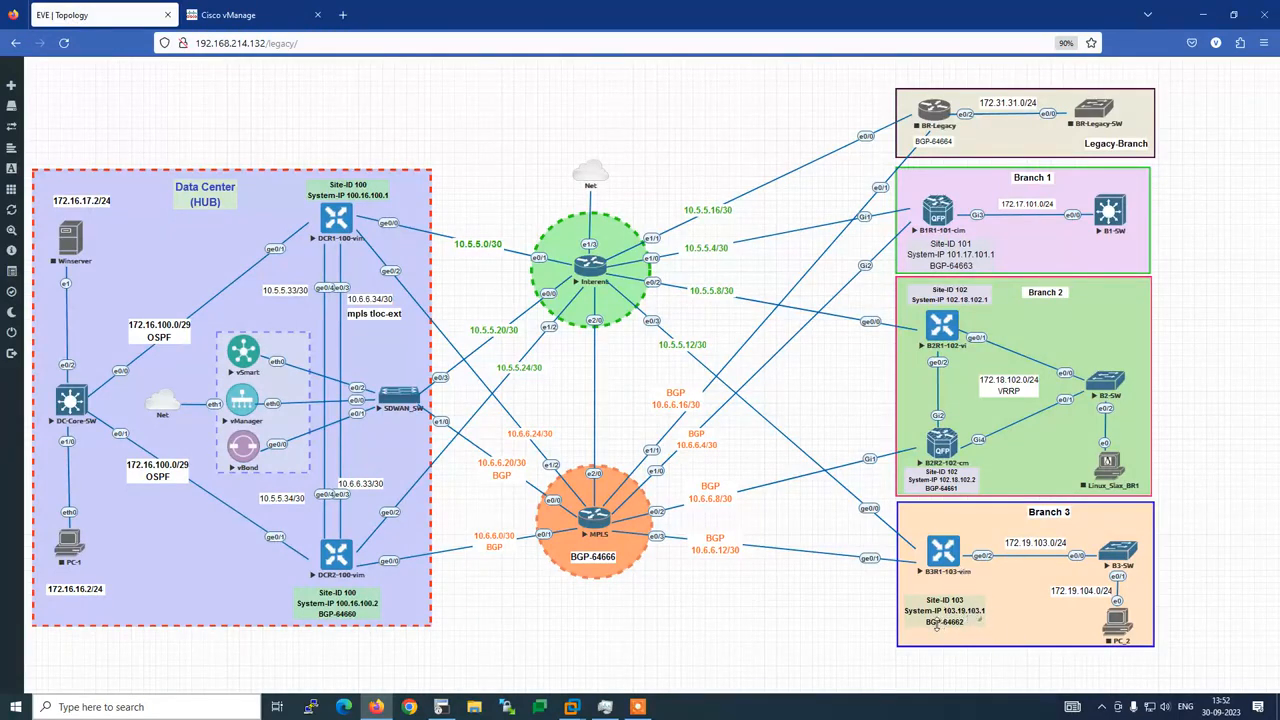
pyautogui.click(245, 20)
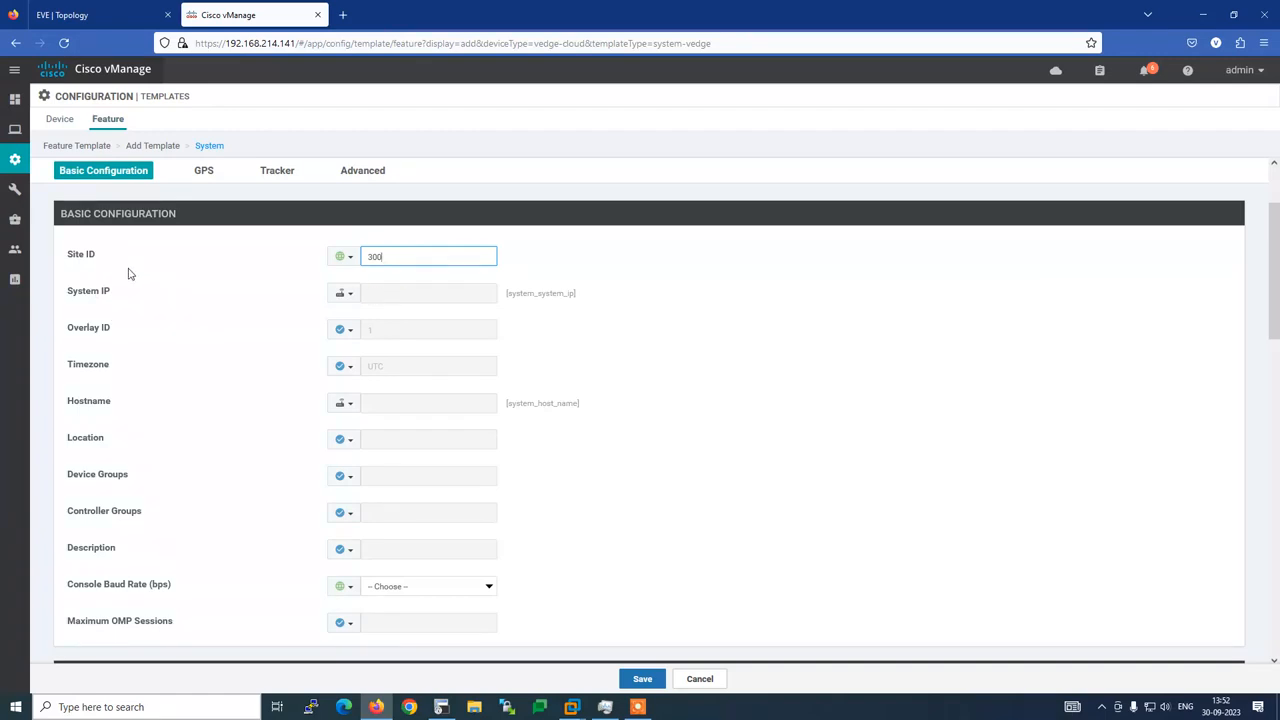
# Delete the 300 from Site ID and switch its scope back to Device Specific
pyautogui.click(342, 257)
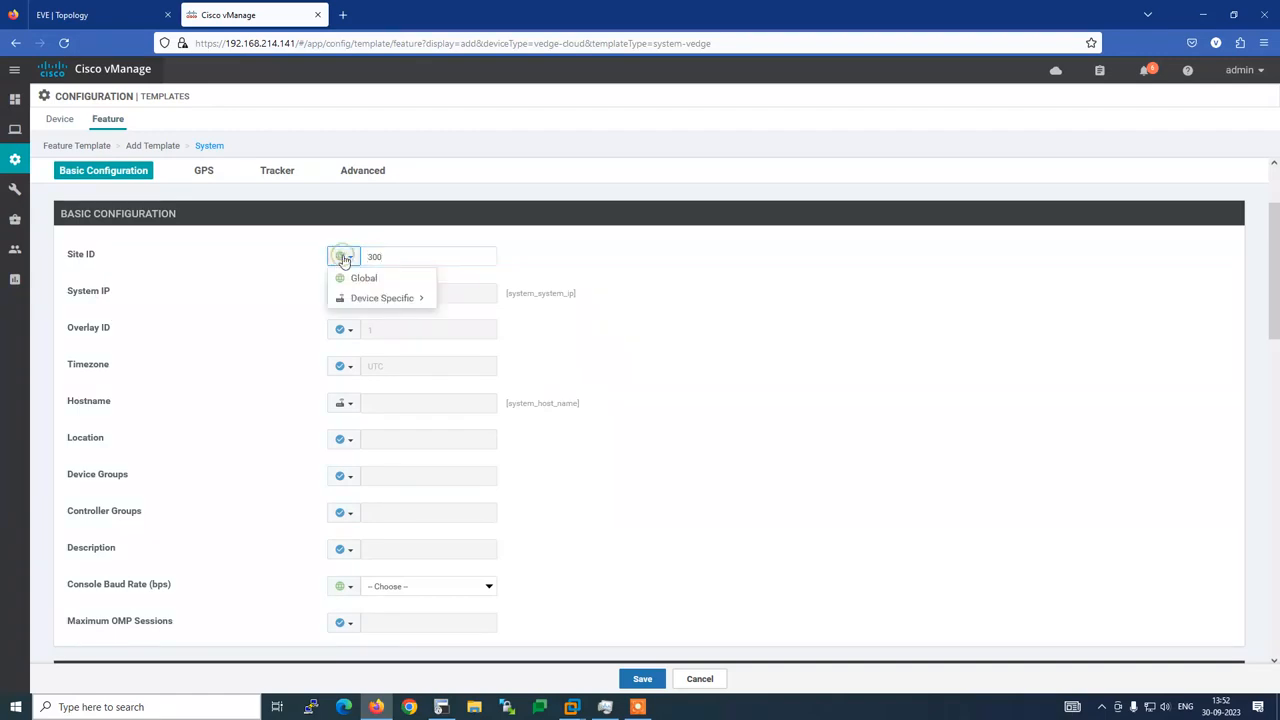
pyautogui.click(277, 273)
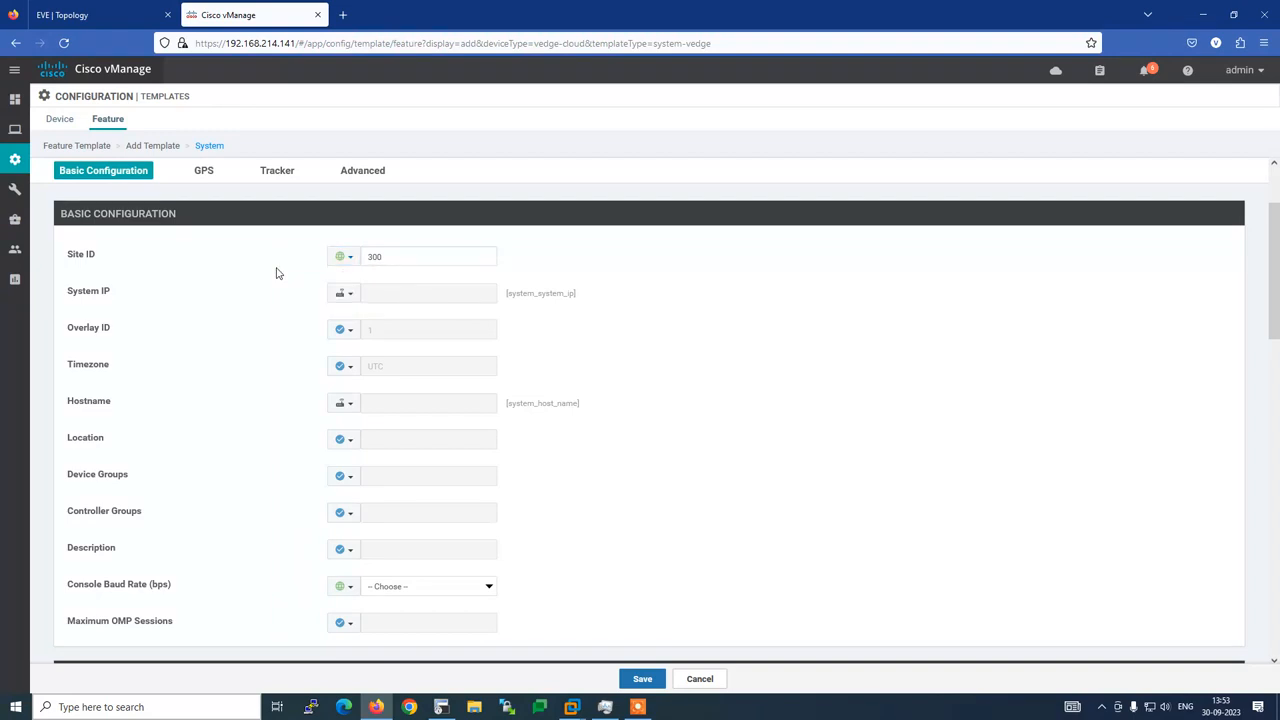
pyautogui.doubleClick(392, 258)
pyautogui.click(240, 320)
pyautogui.click(353, 260)
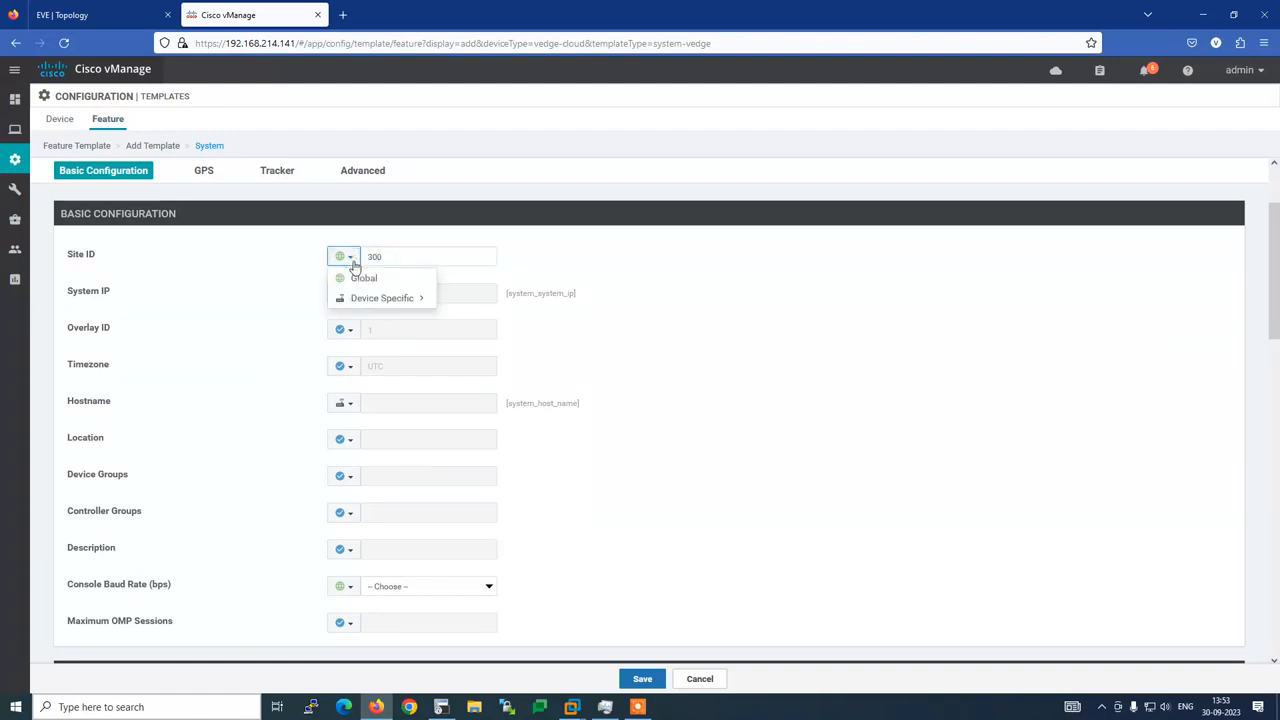
pyautogui.moveTo(365, 302)
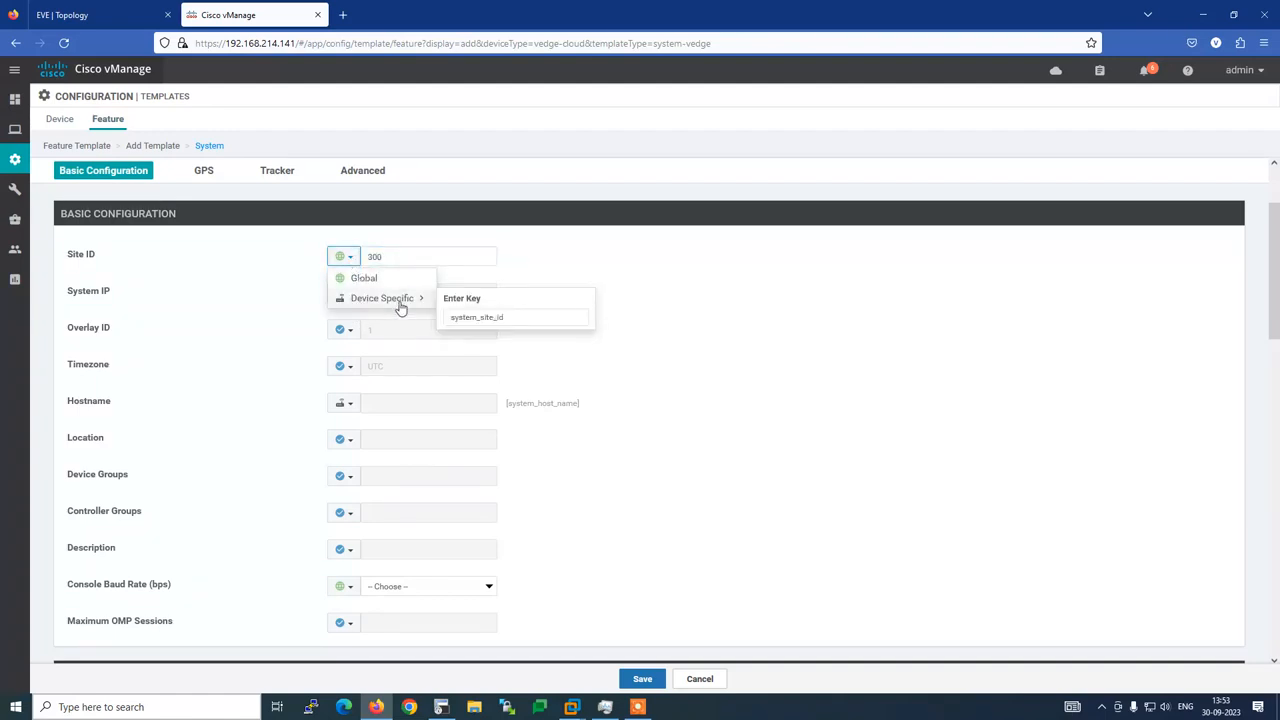
pyautogui.doubleClick(366, 257)
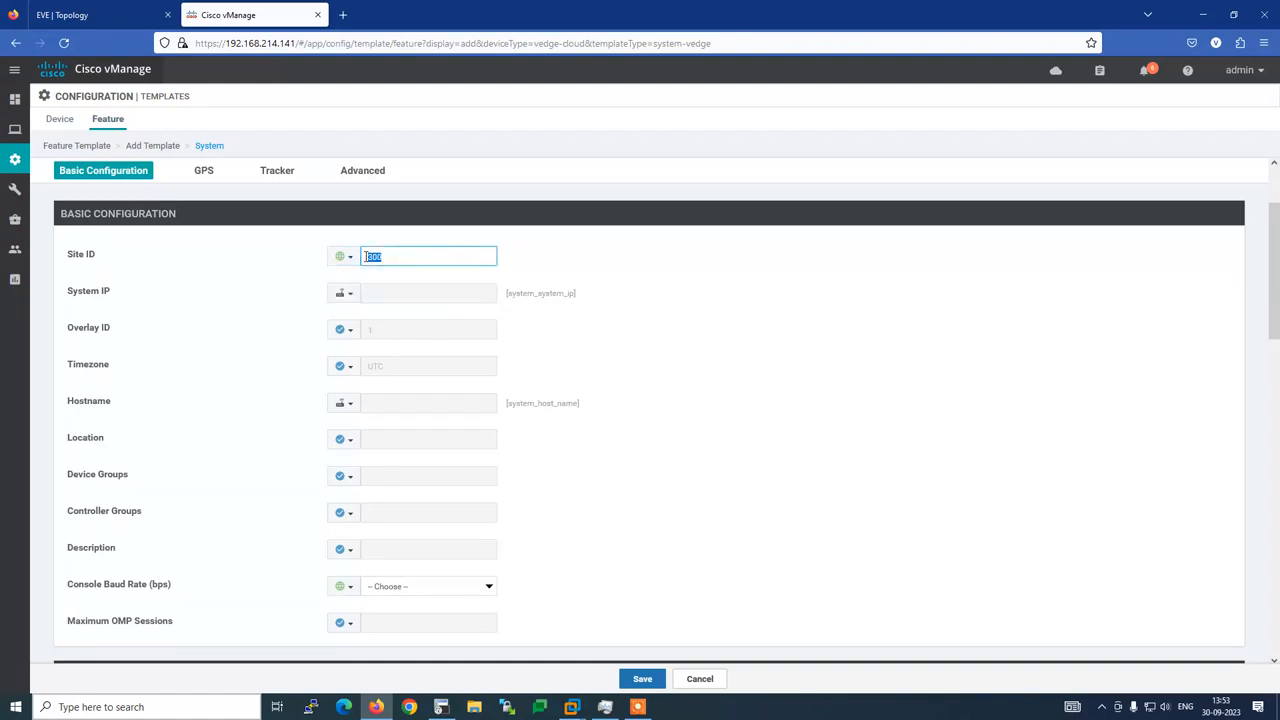
pyautogui.press('BackSpace')
pyautogui.click(344, 257)
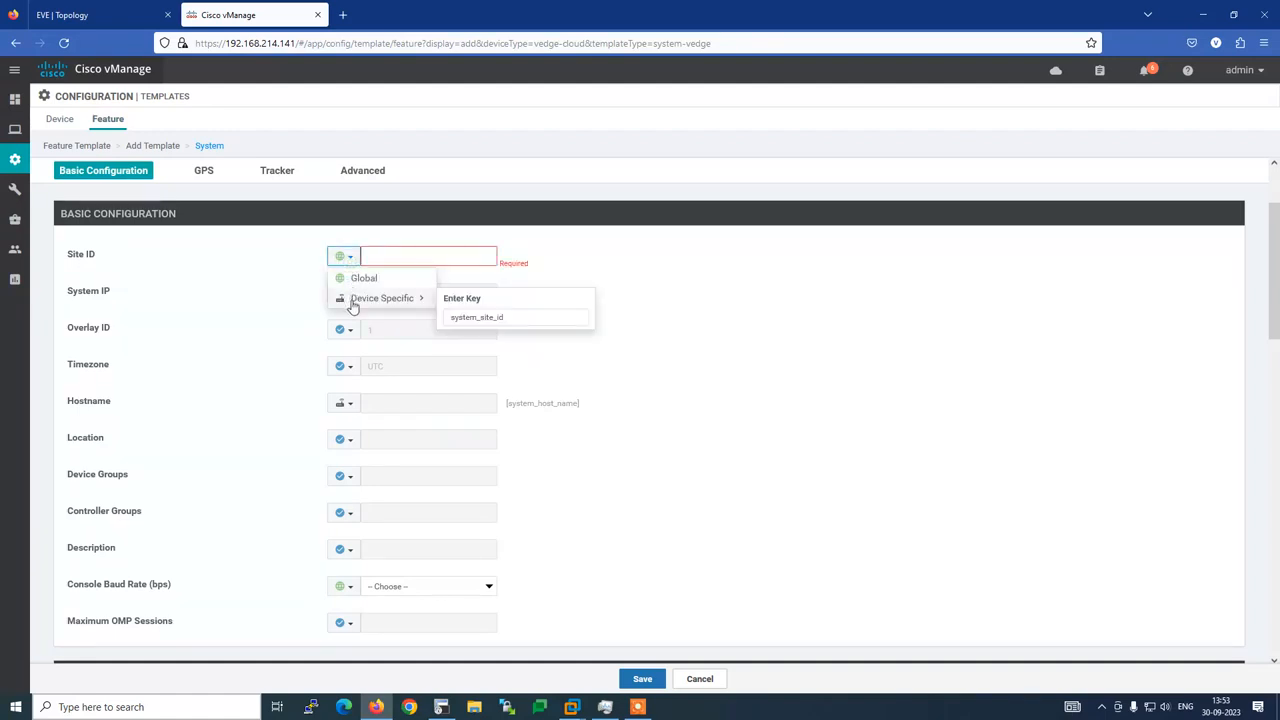
pyautogui.click(352, 300)
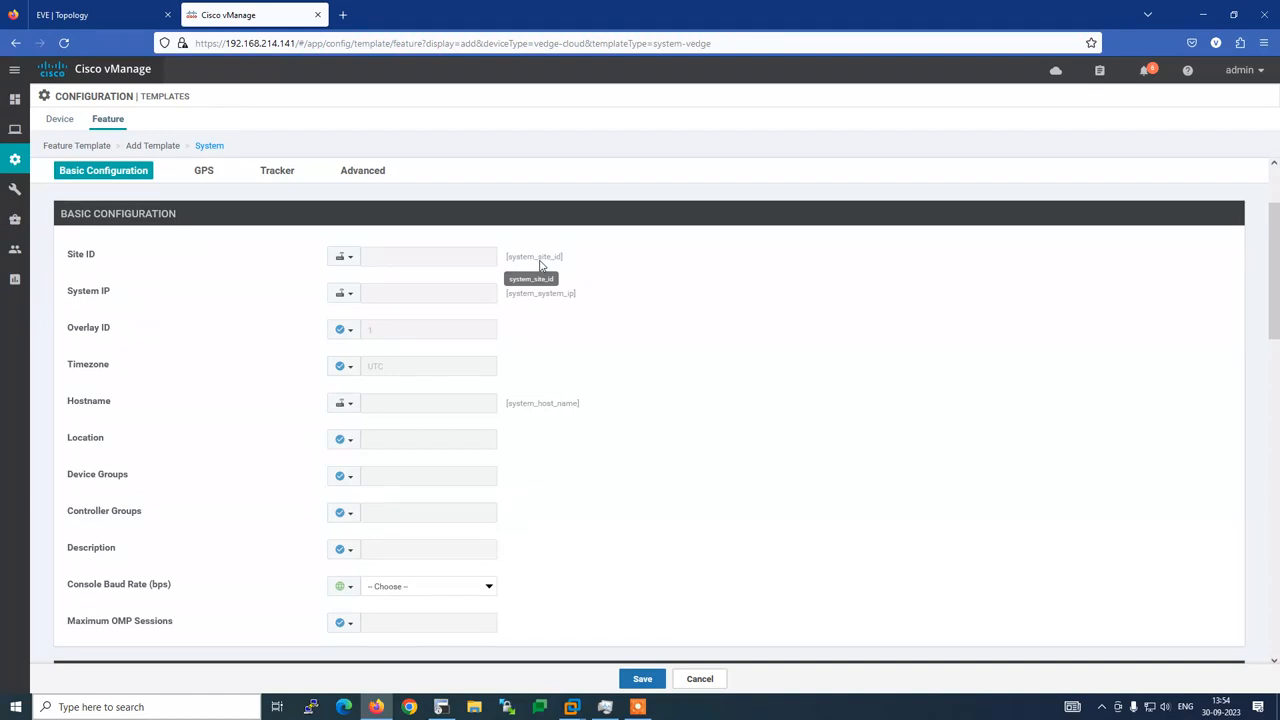
# Set Site ID's scope to Global again and type 300 as its value
pyautogui.click(345, 259)
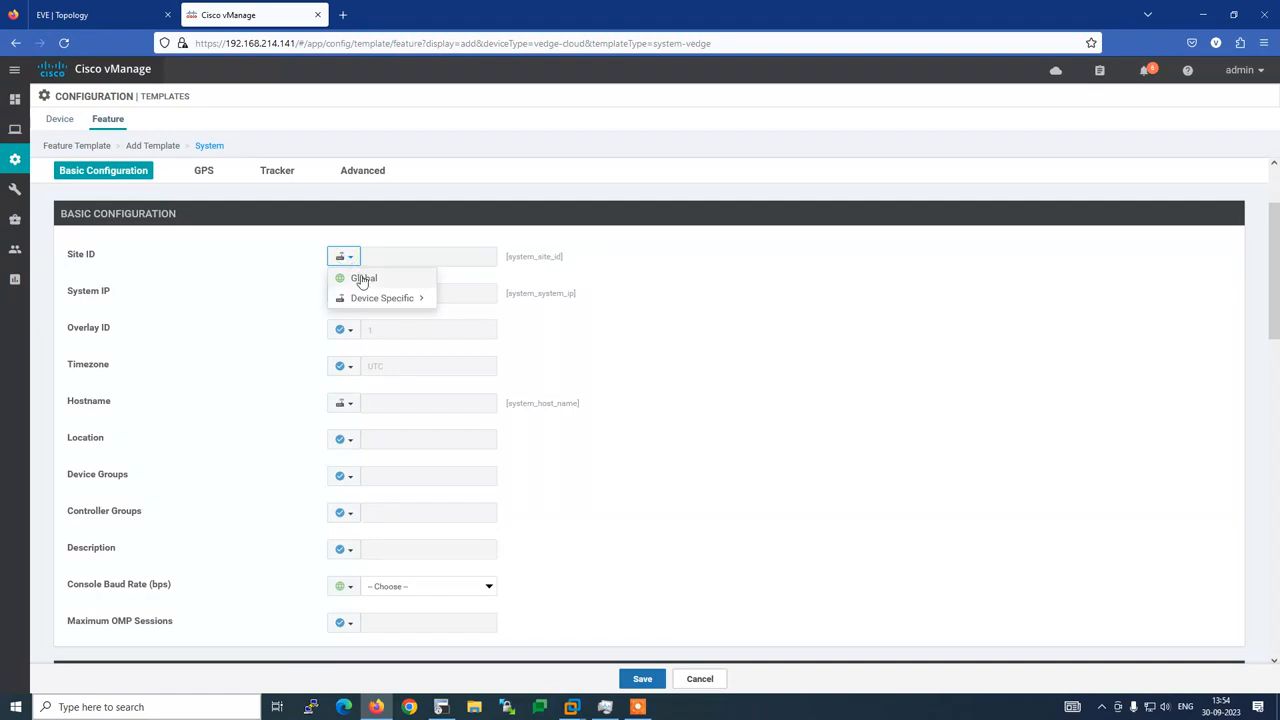
pyautogui.click(364, 278)
pyautogui.click(345, 294)
pyautogui.click(362, 317)
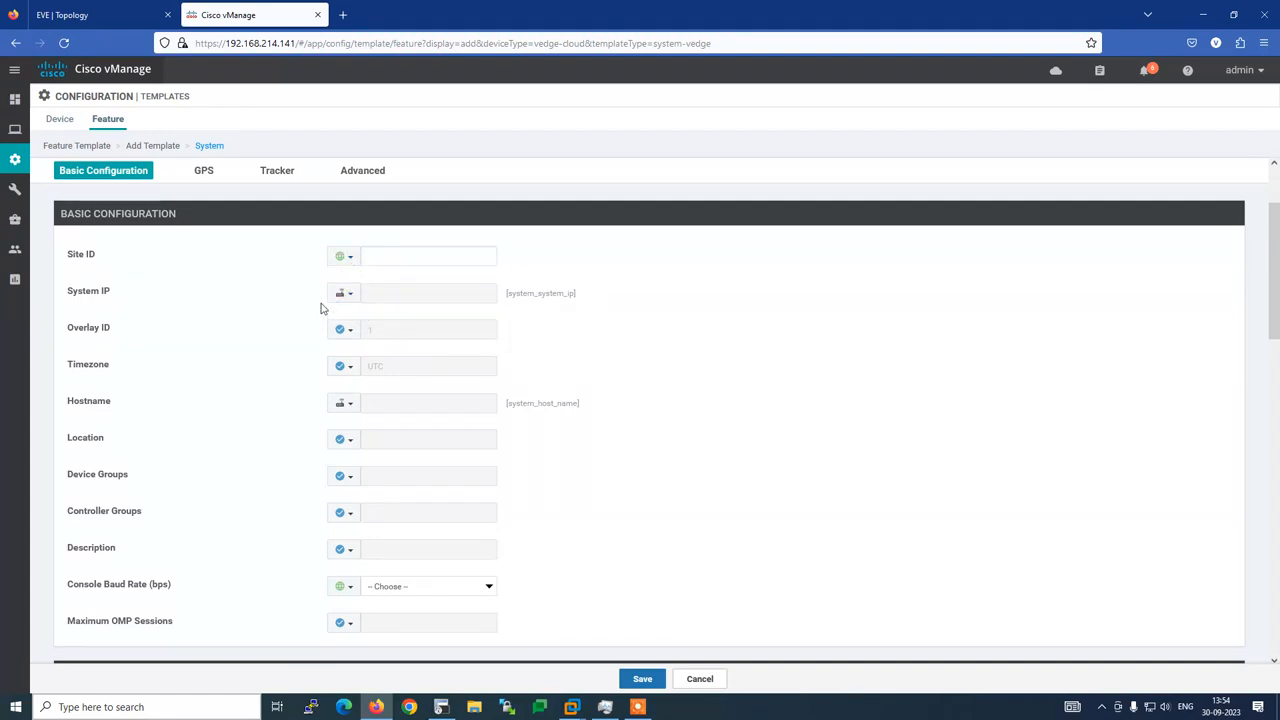
pyautogui.click(390, 256)
pyautogui.click(391, 257)
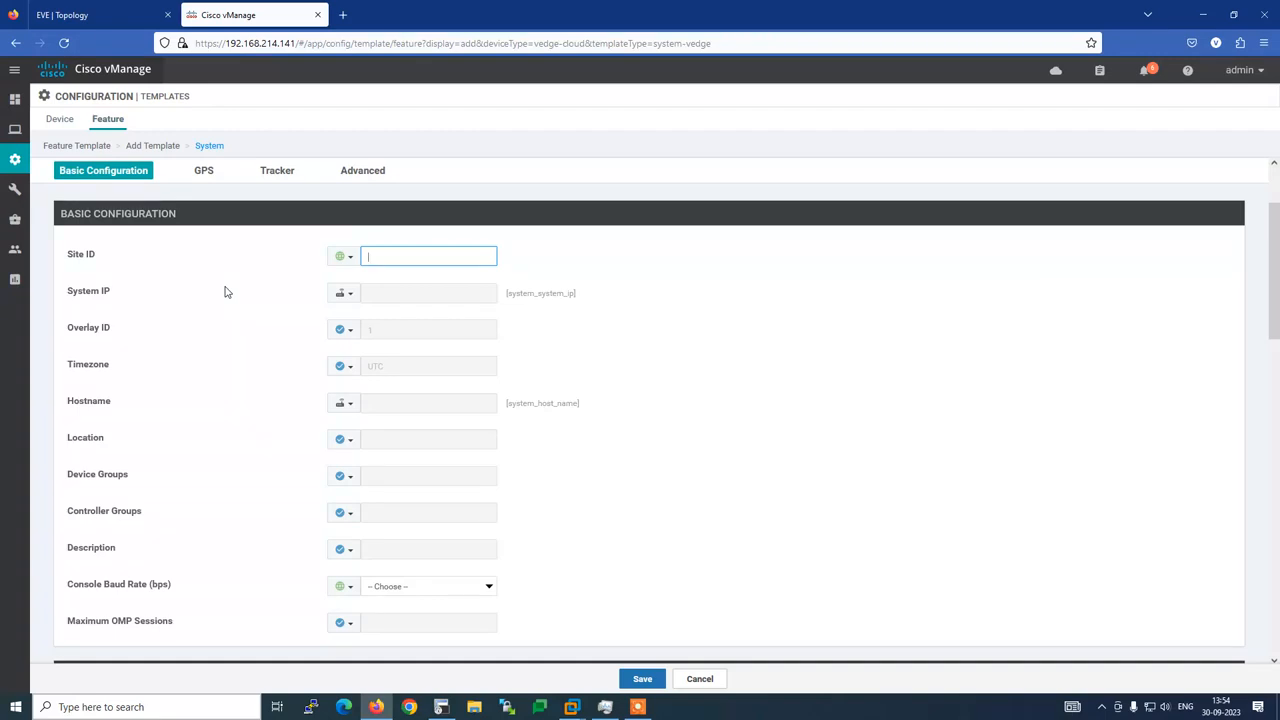
pyautogui.click(346, 294)
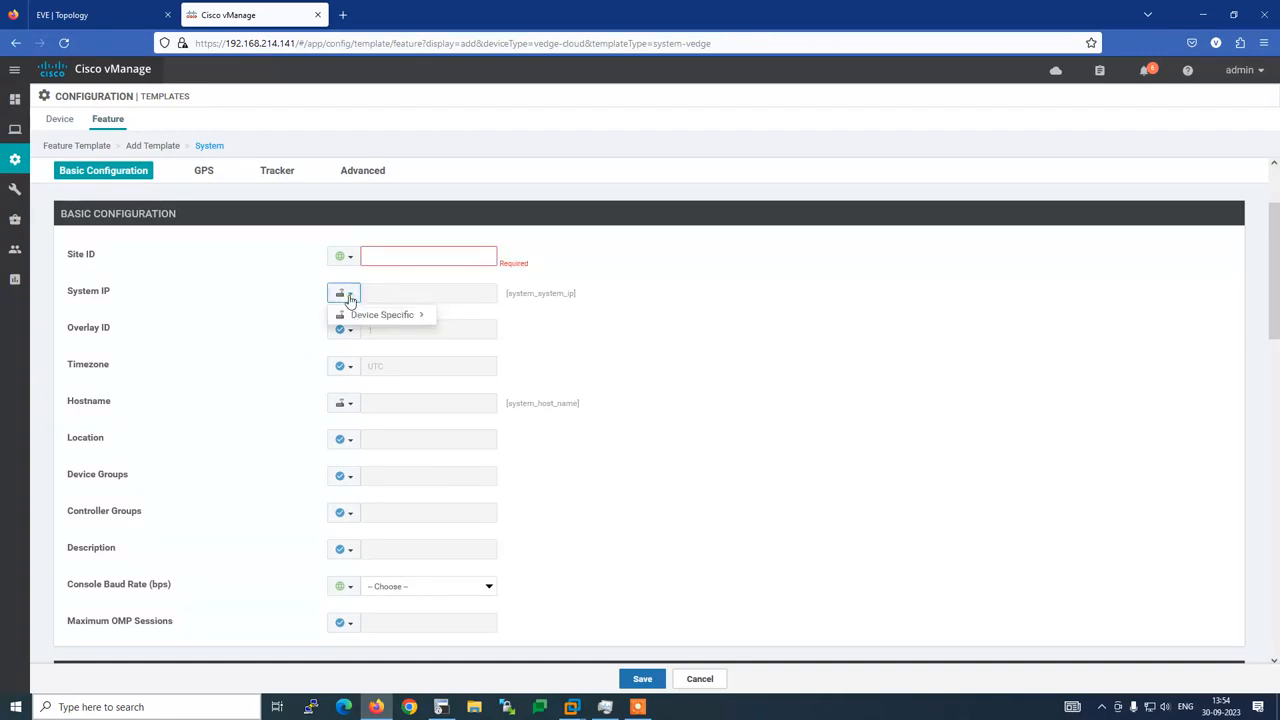
pyautogui.moveTo(353, 320)
pyautogui.click(255, 342)
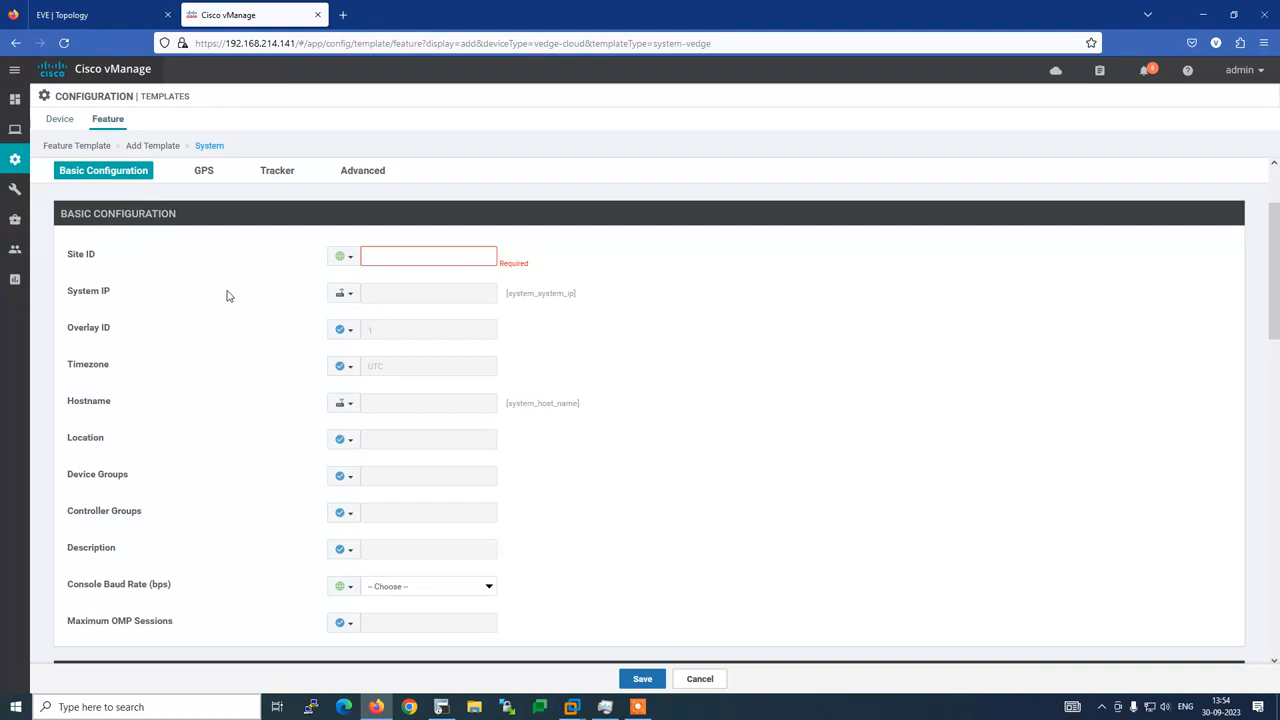
pyautogui.click(354, 262)
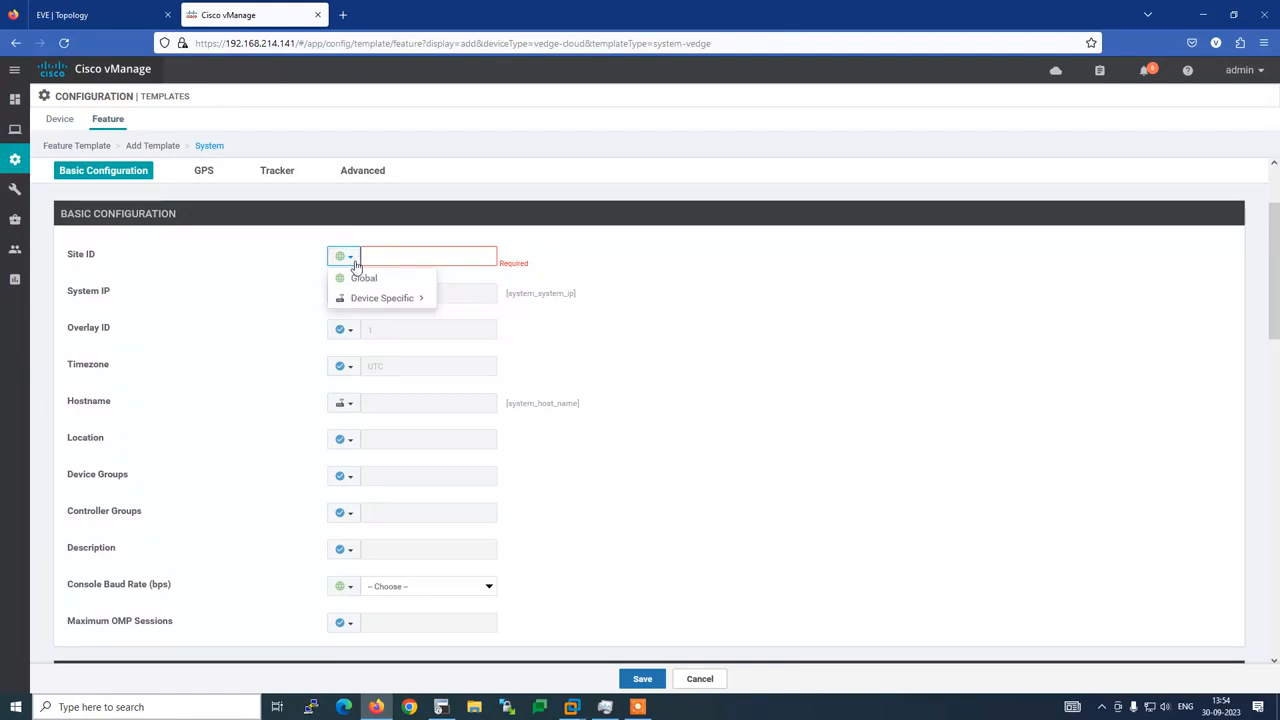
pyautogui.click(426, 259)
pyautogui.write('3')
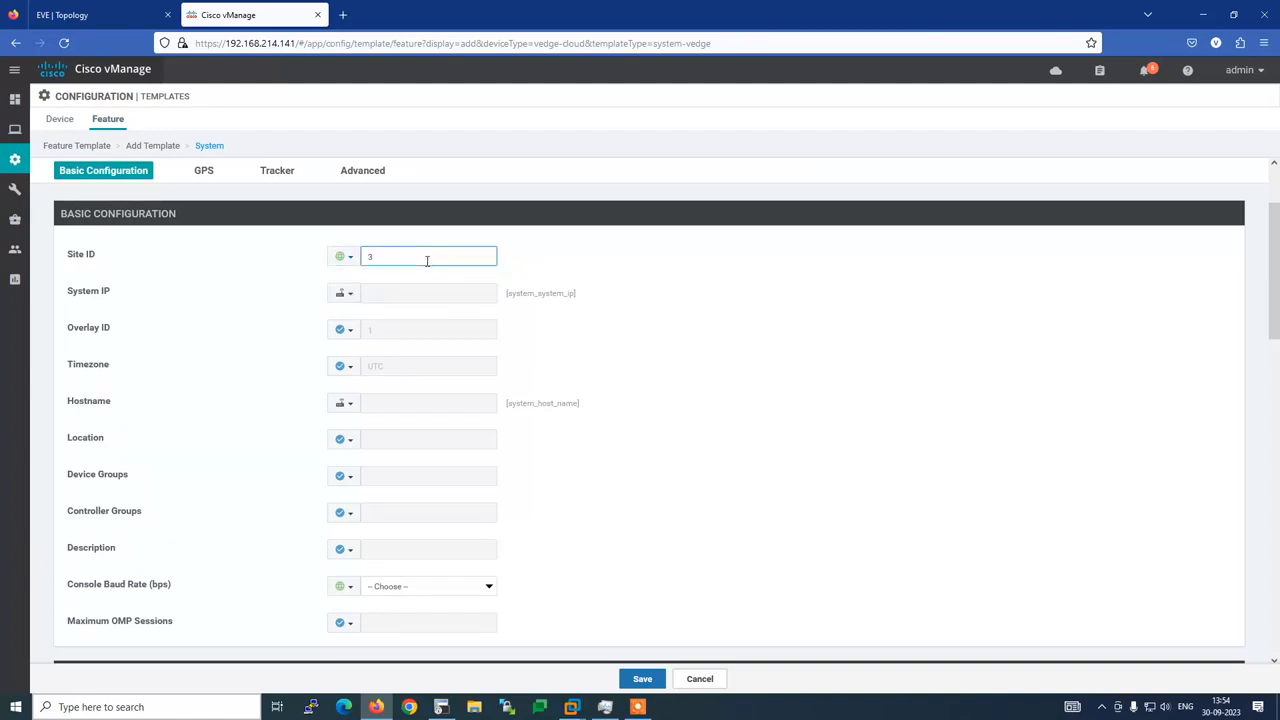
pyautogui.write('00')
pyautogui.click(349, 295)
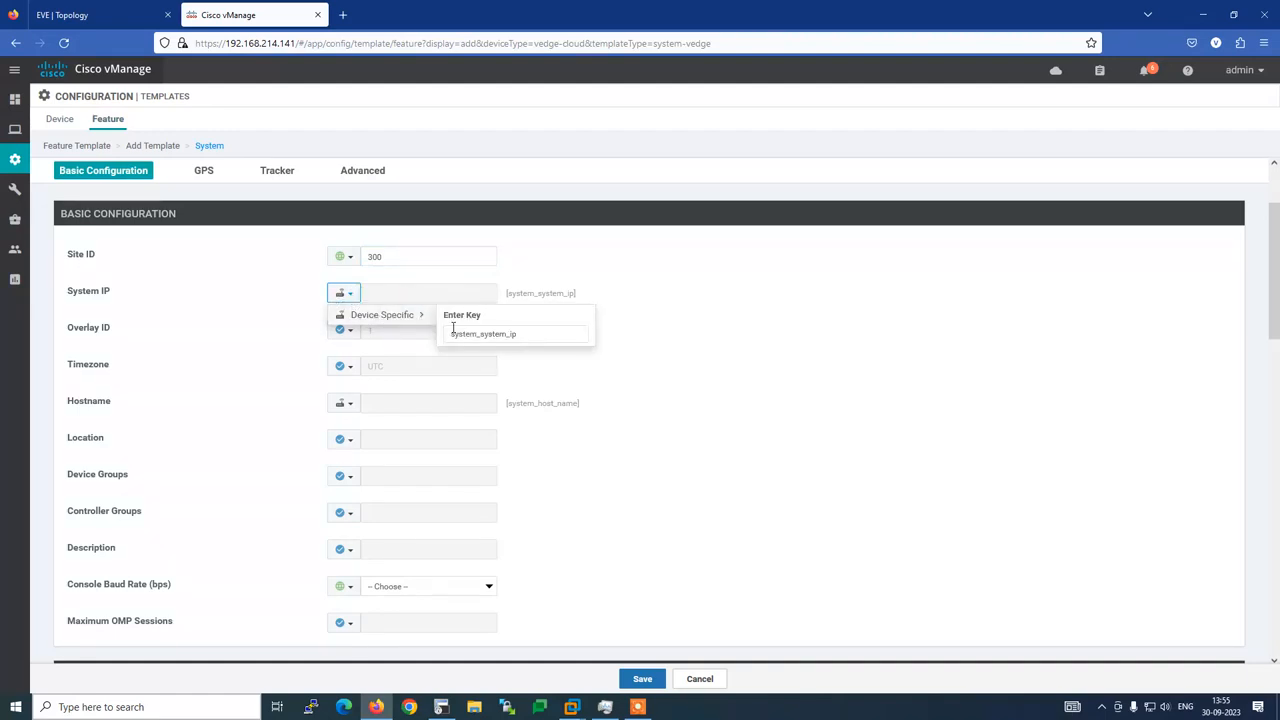
pyautogui.click(476, 333)
pyautogui.press('BackSpace')
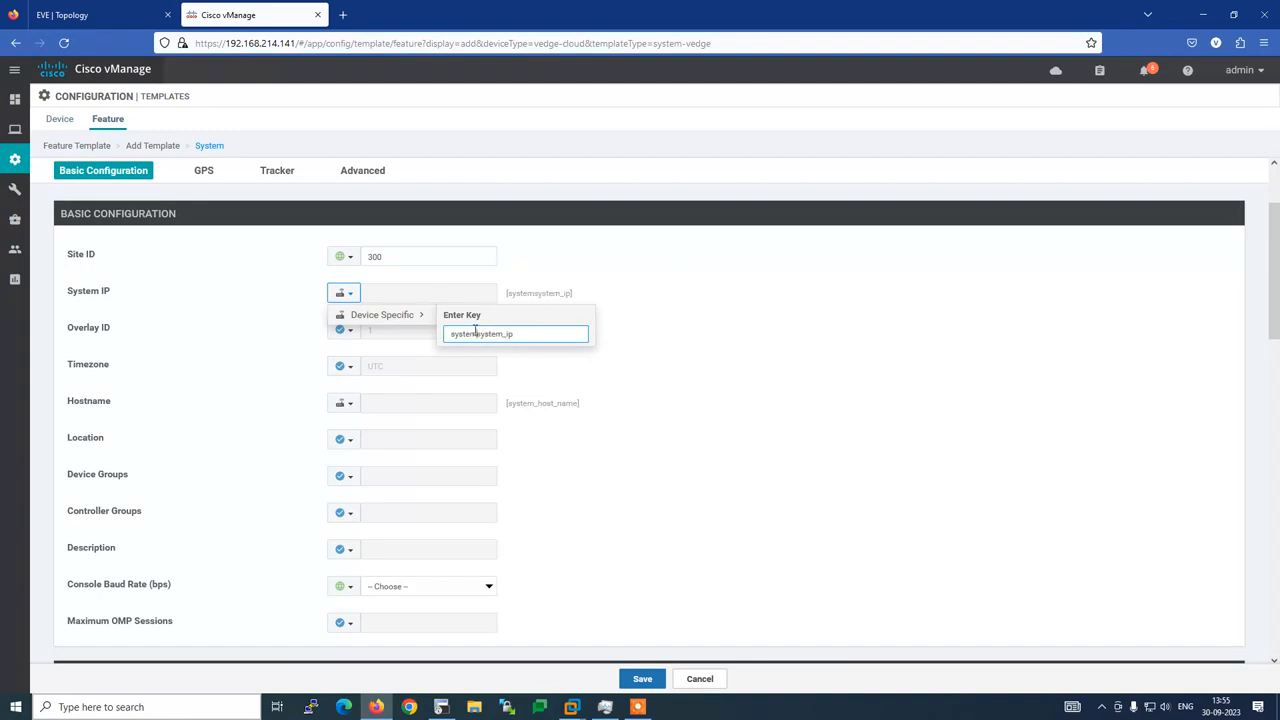
pyautogui.press('BackSpace')
pyautogui.press('BackSpace')
pyautogui.press('BackSpace')
pyautogui.press('BackSpace')
pyautogui.press('BackSpace')
pyautogui.press('BackSpace')
pyautogui.moveTo(487, 334); pyautogui.dragTo(449, 334)
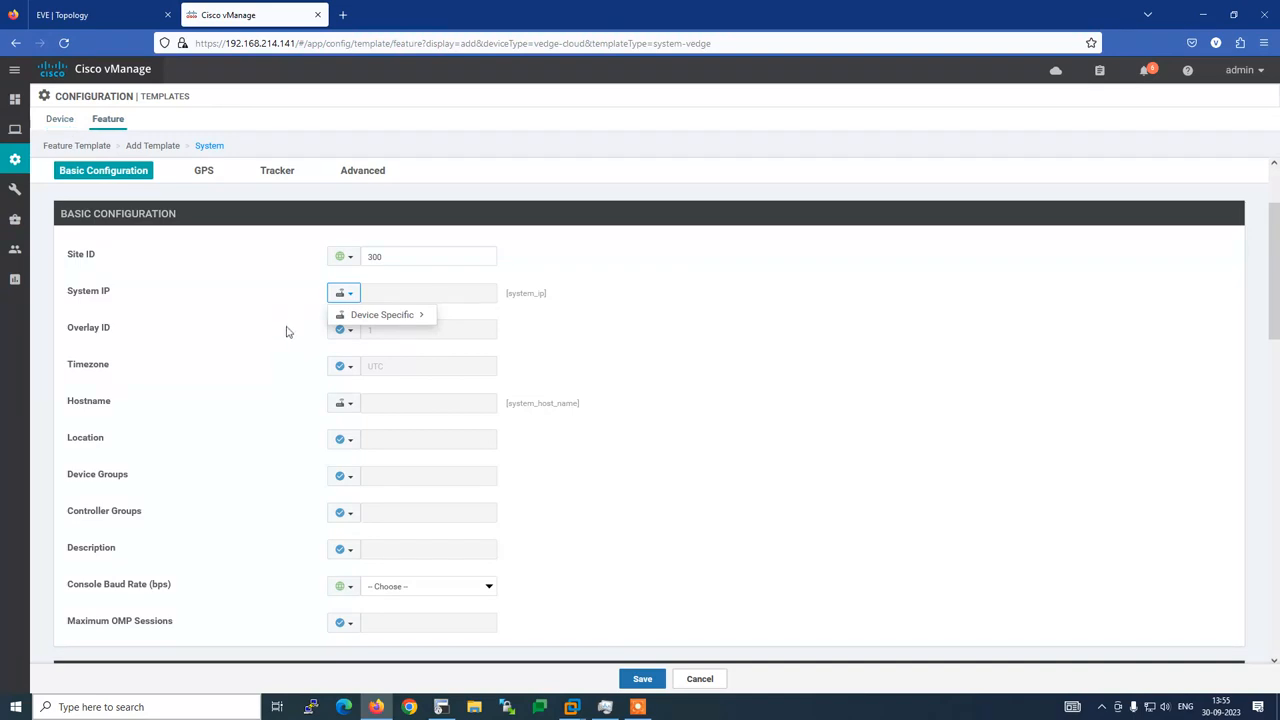
pyautogui.moveTo(406, 317)
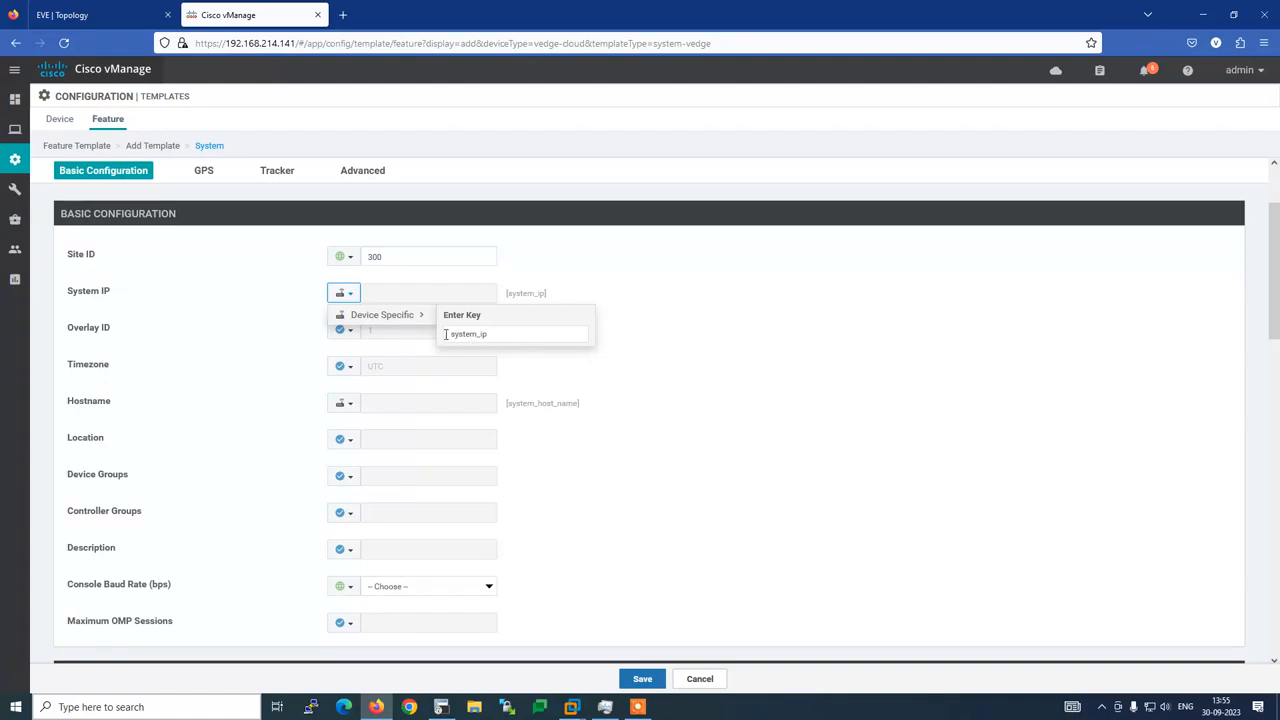
pyautogui.moveTo(446, 334); pyautogui.dragTo(486, 334)
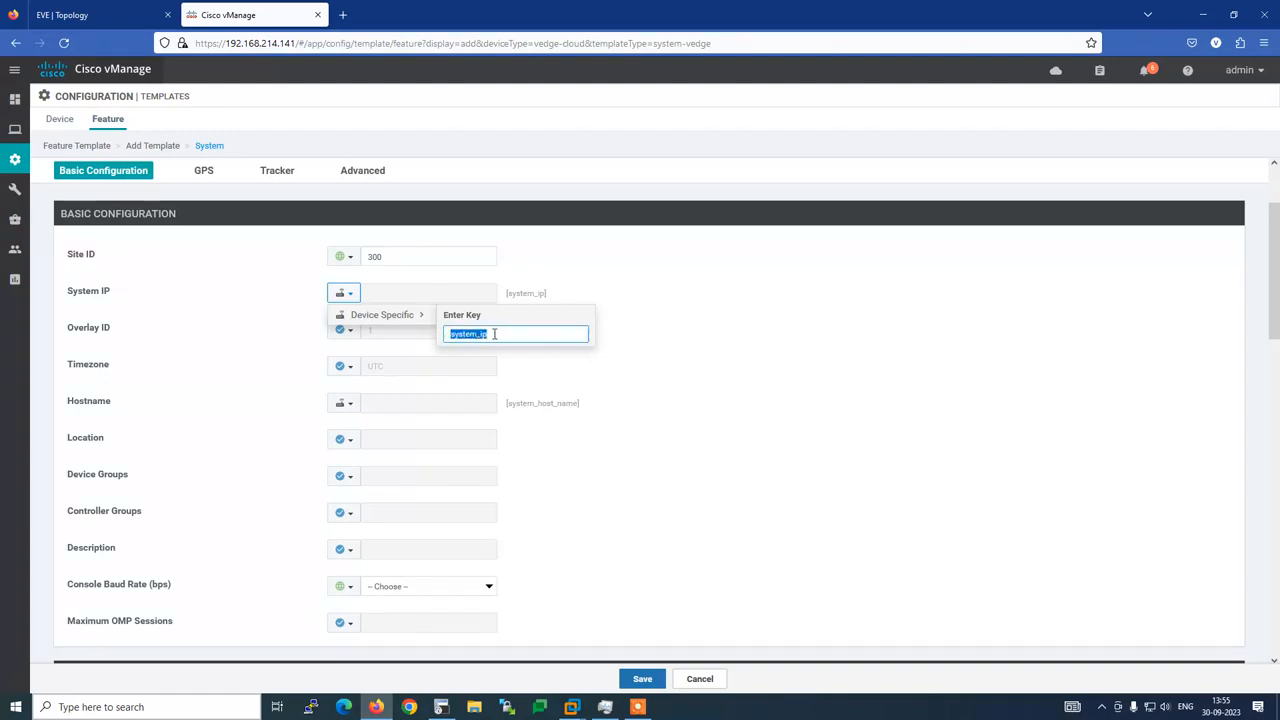
pyautogui.click(494, 334)
pyautogui.moveTo(494, 334); pyautogui.dragTo(446, 333)
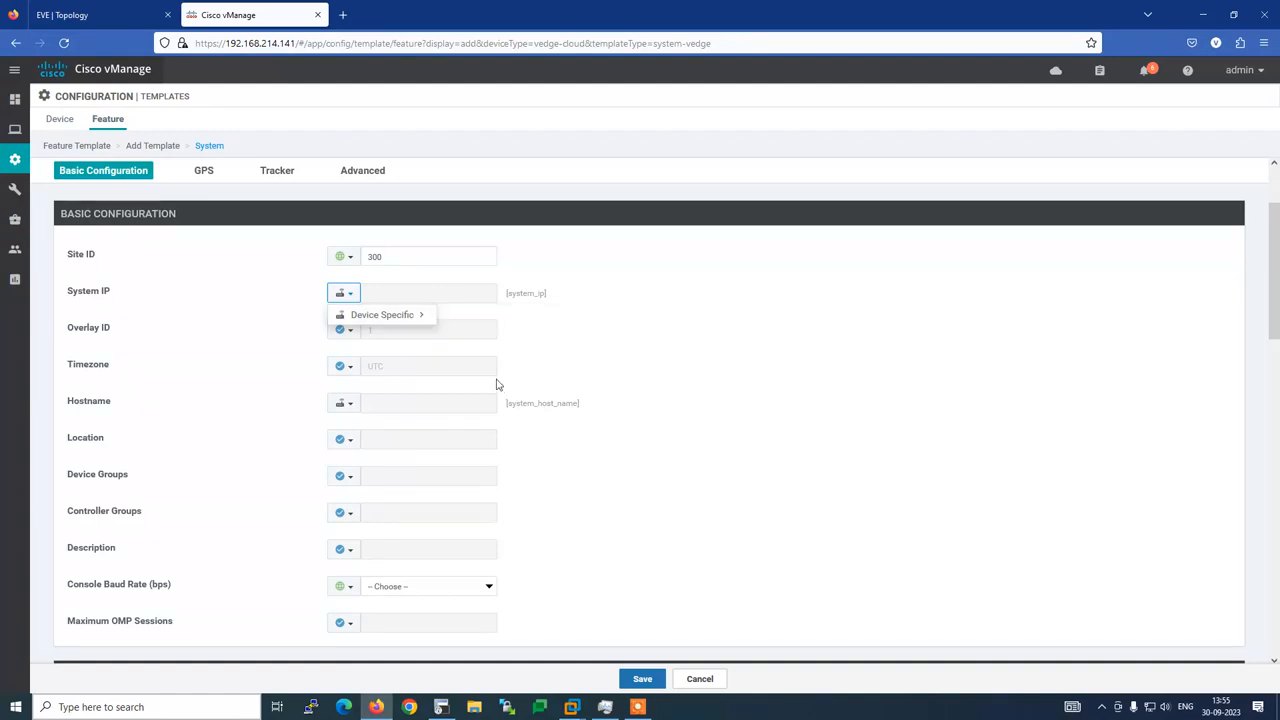
pyautogui.moveTo(423, 318)
pyautogui.moveTo(507, 338); pyautogui.dragTo(446, 337)
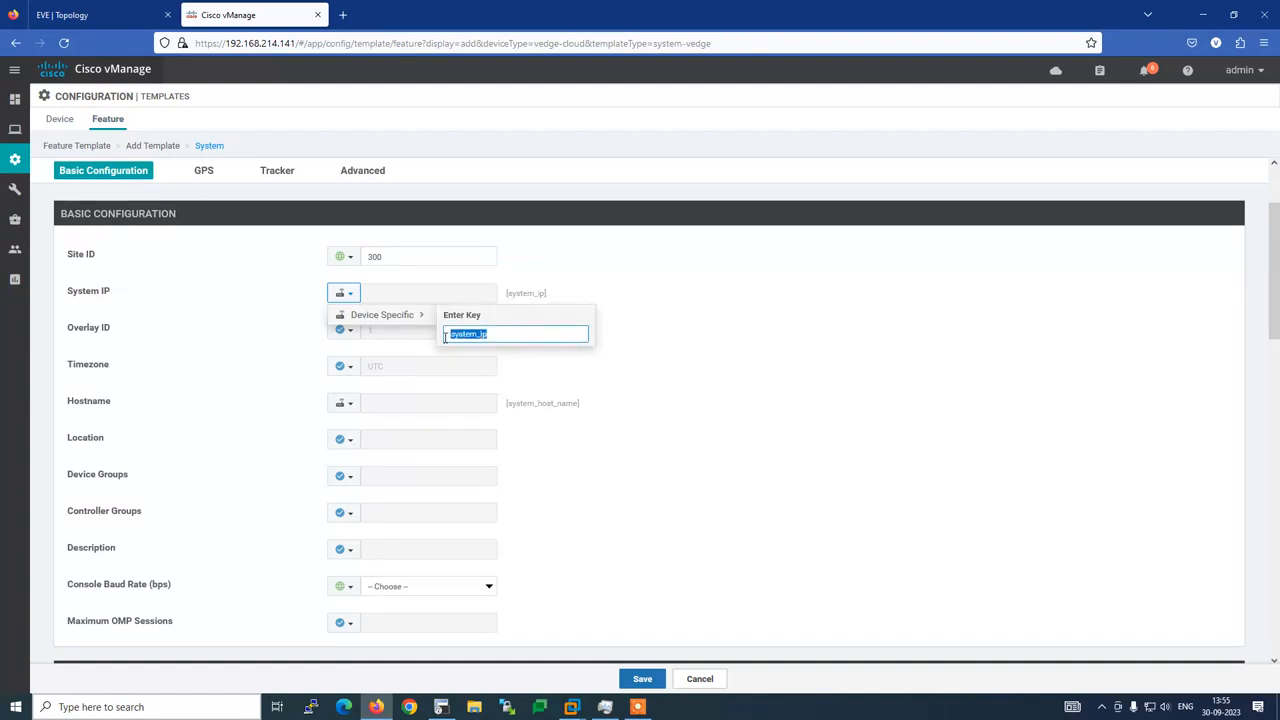
pyautogui.write('(')
pyautogui.write('p_add')
pyautogui.press('Return')
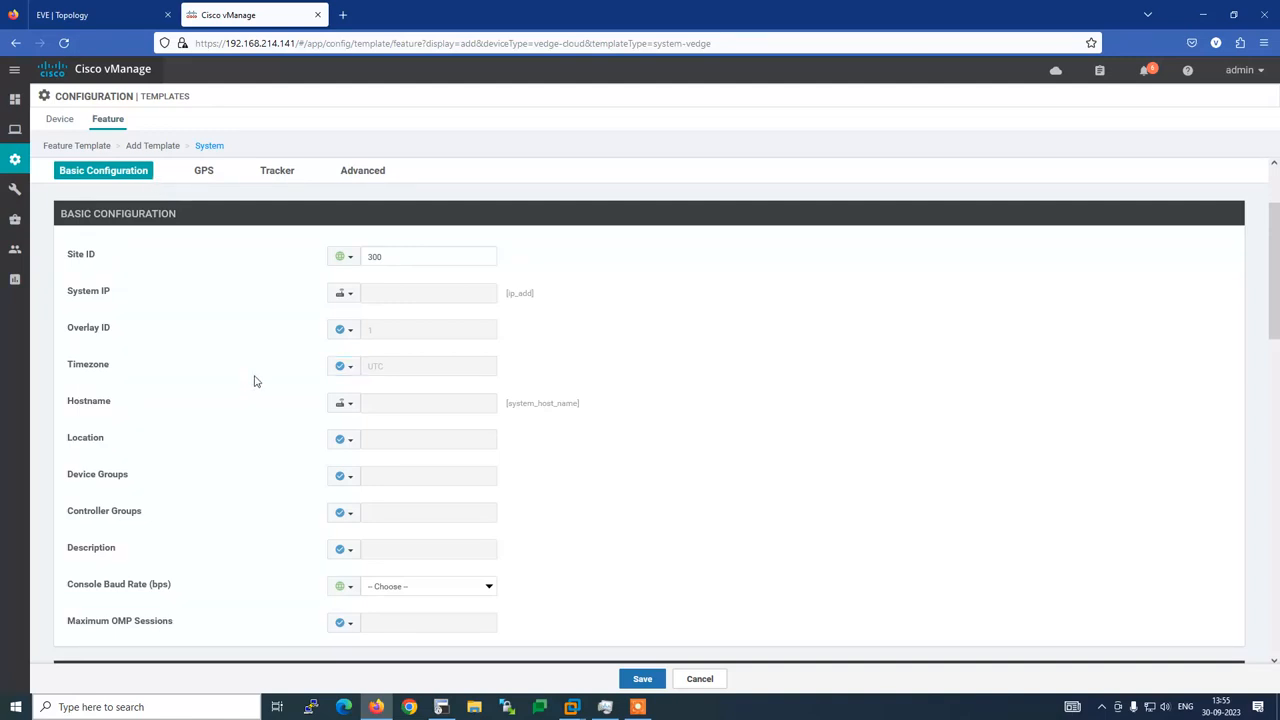
pyautogui.click(351, 296)
pyautogui.moveTo(420, 318)
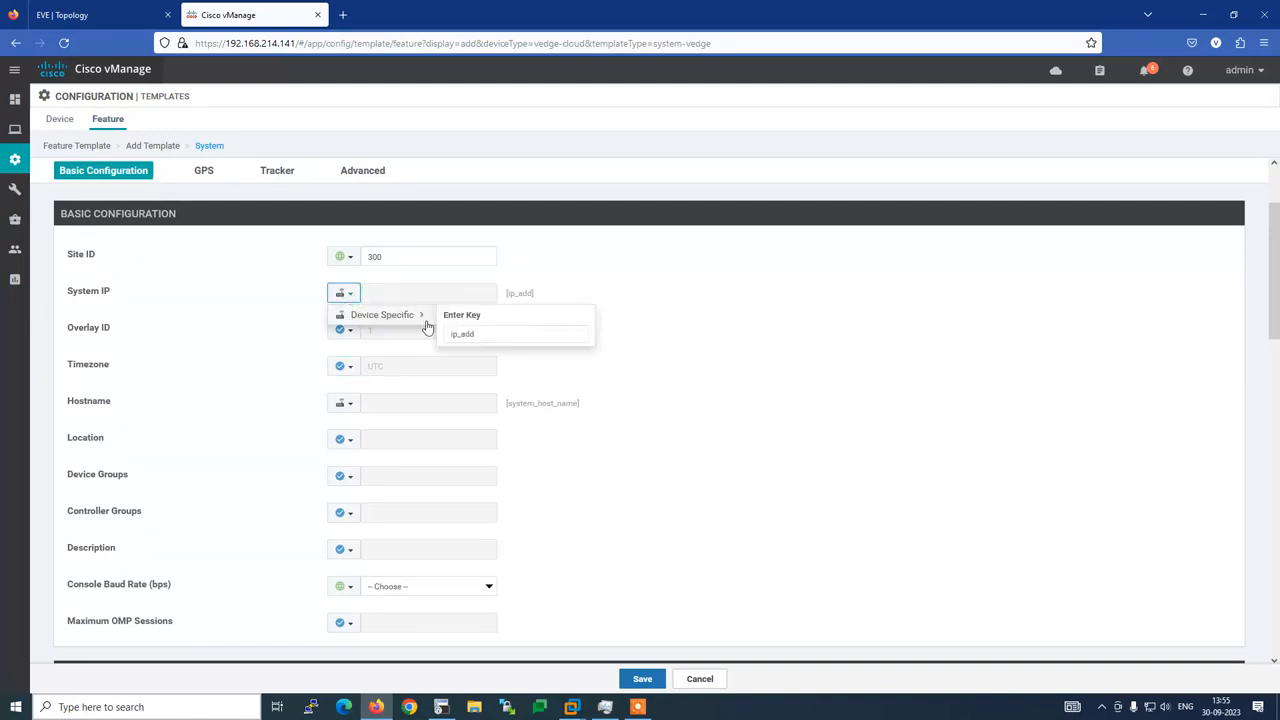
pyautogui.click(489, 333)
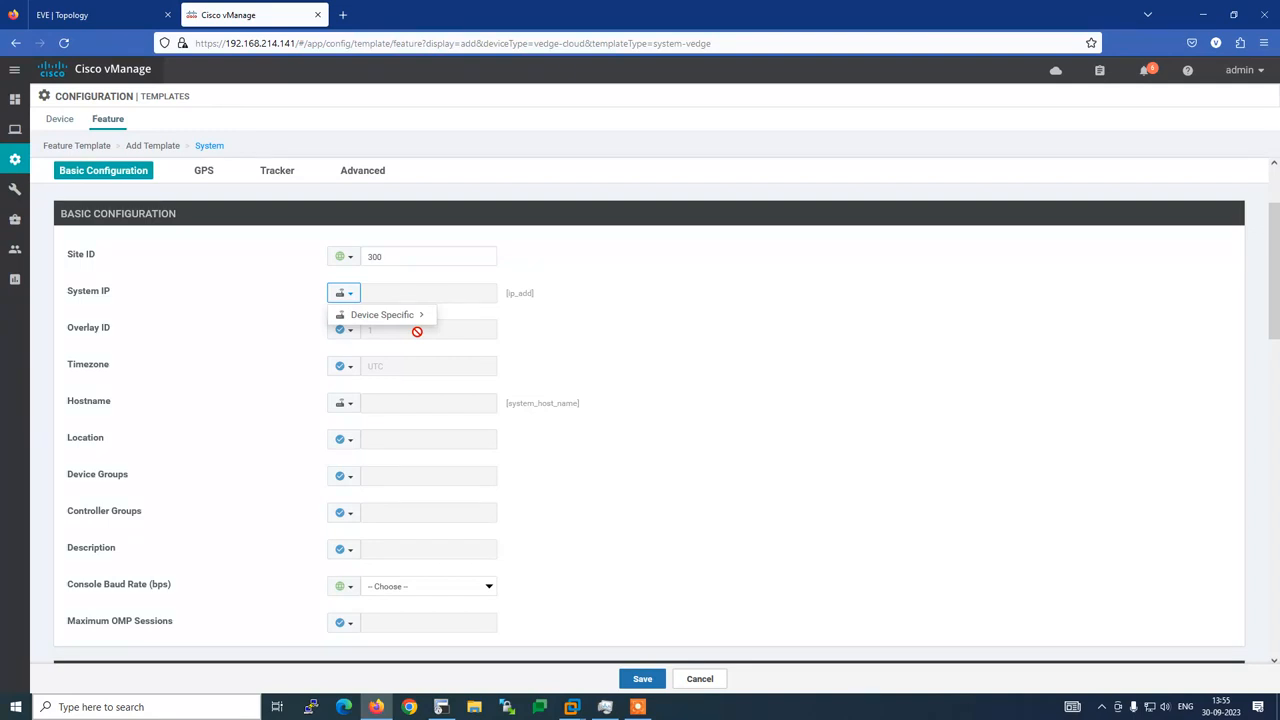
pyautogui.moveTo(414, 320)
pyautogui.moveTo(486, 337); pyautogui.dragTo(451, 334)
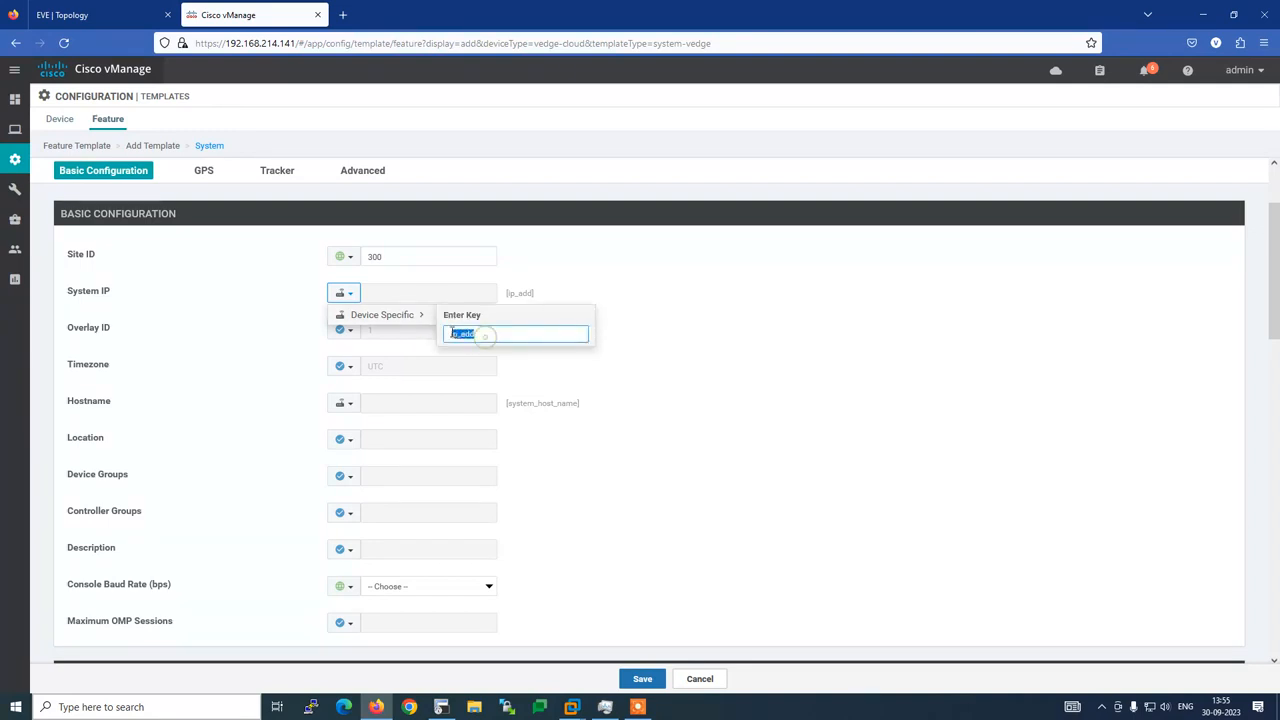
pyautogui.write('s')
pyautogui.write('_ip')
pyautogui.press('Return')
pyautogui.click(560, 343)
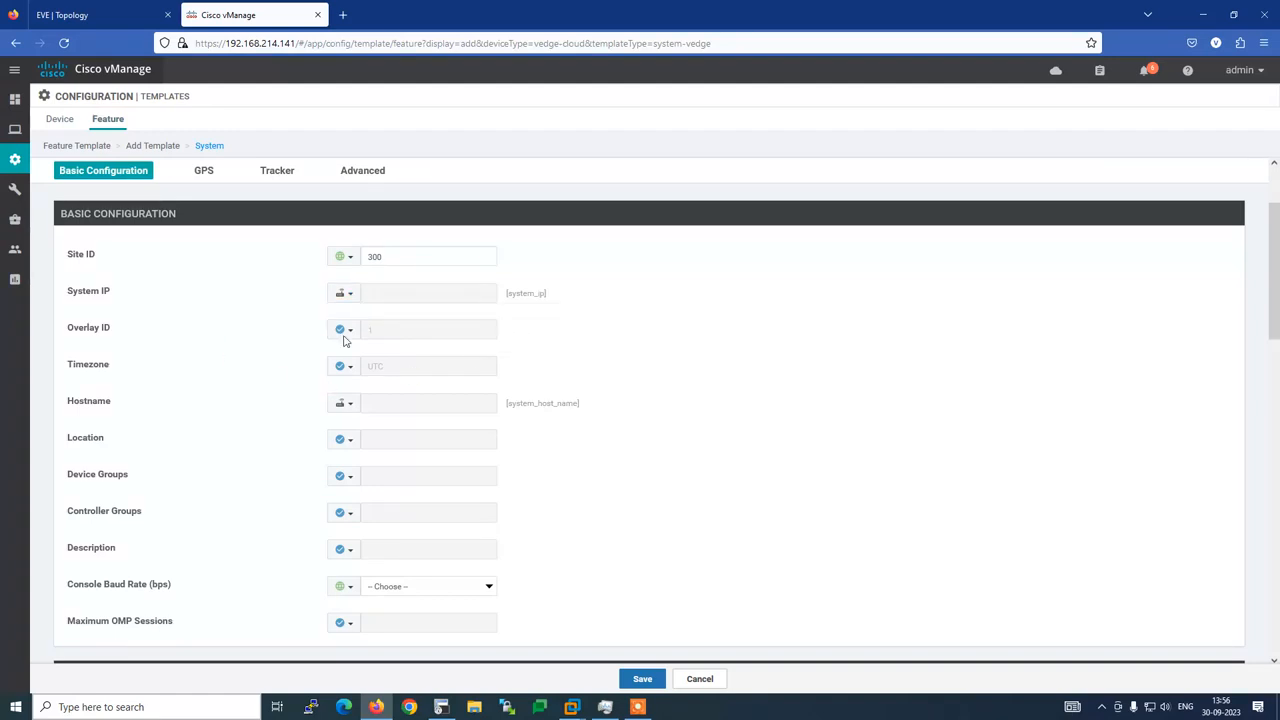
# Make Timezone a global value of Asia/Kolkata
pyautogui.click(347, 367)
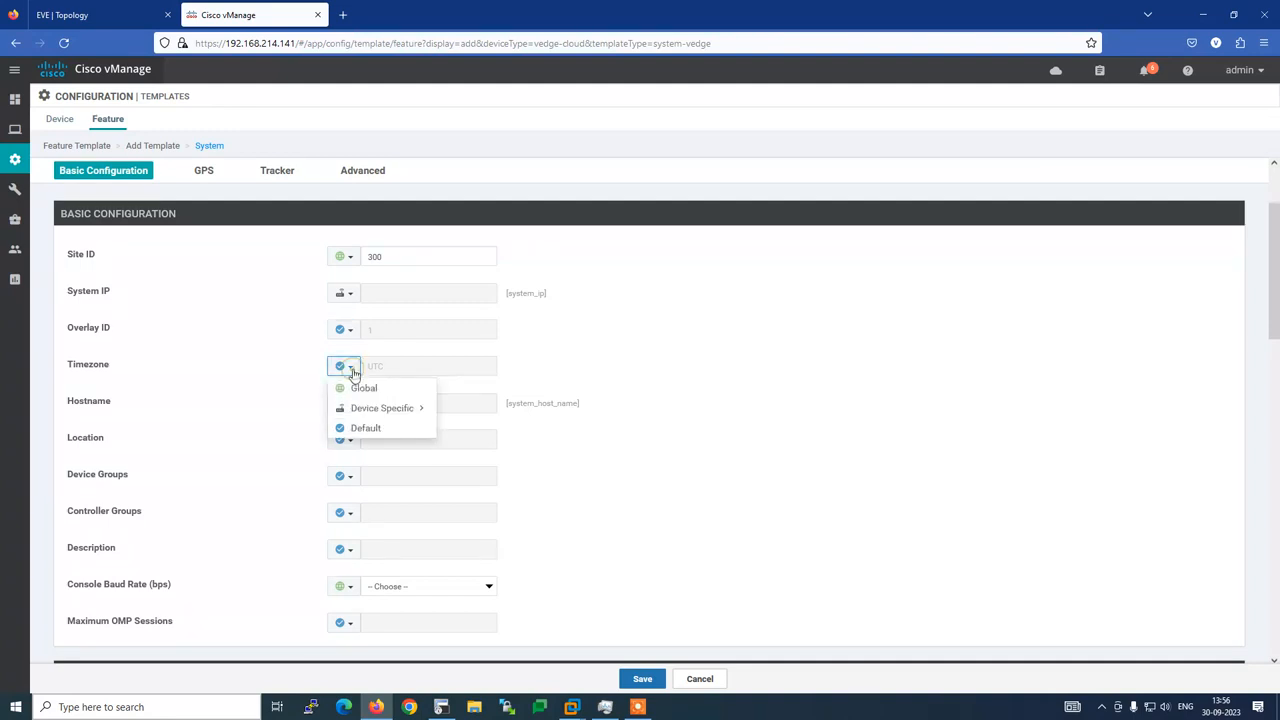
pyautogui.click(364, 390)
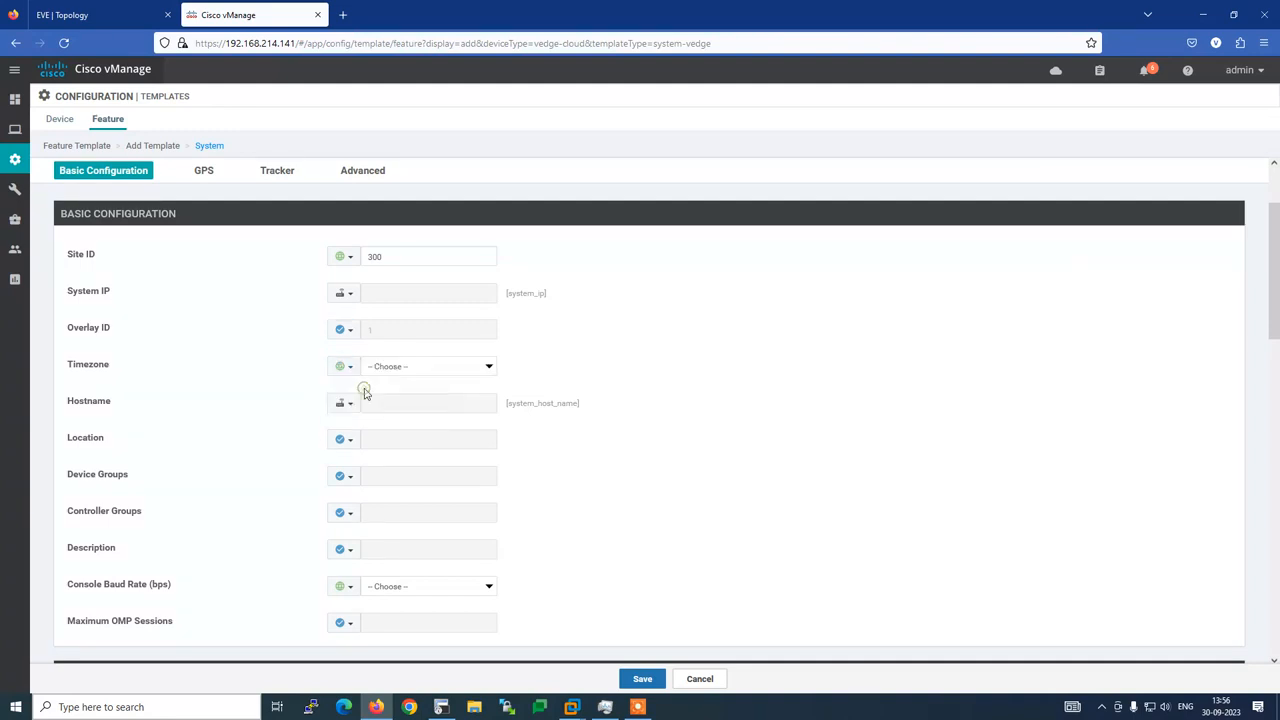
pyautogui.click(484, 367)
pyautogui.scroll(-15, 463, 416)
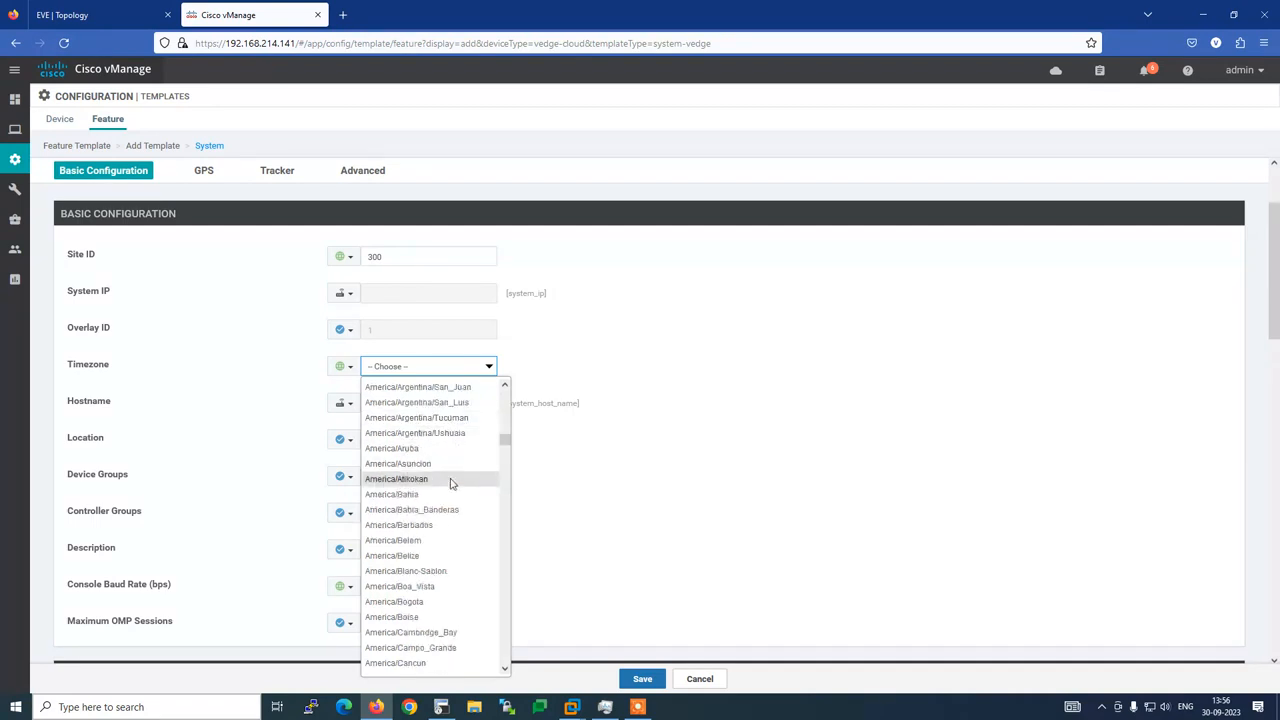
pyautogui.scroll(-5, 450, 484)
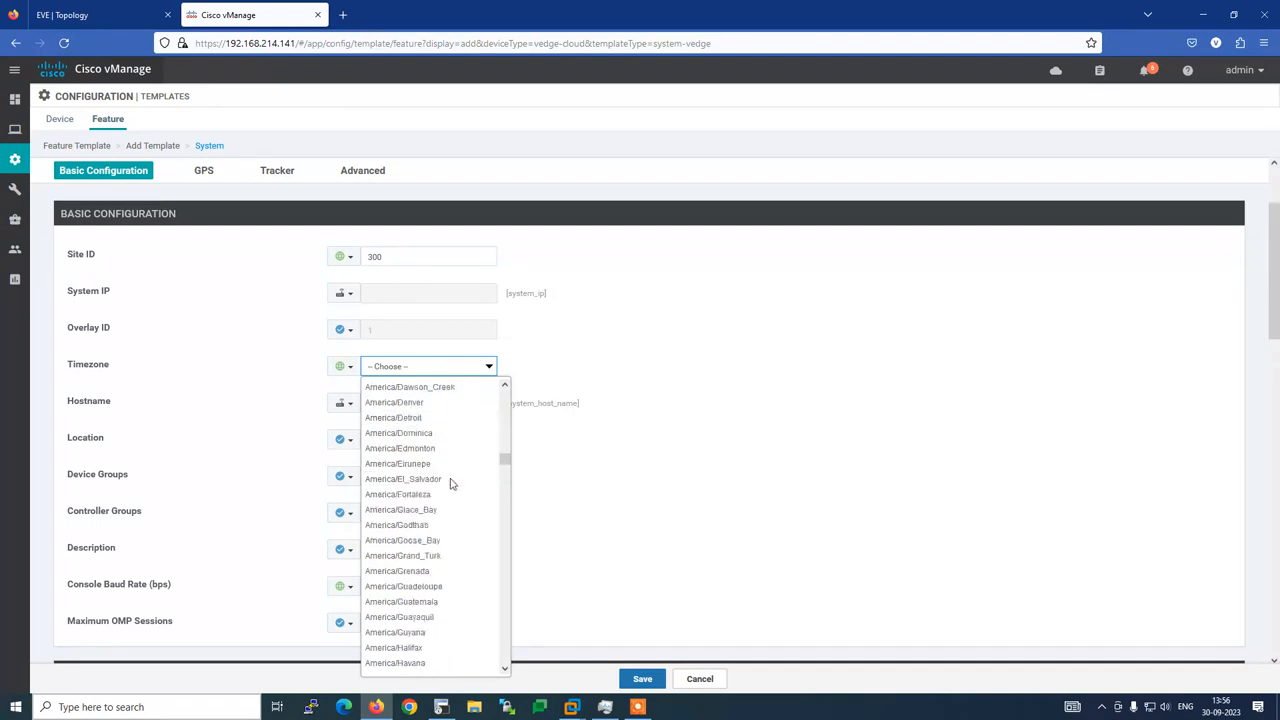
pyautogui.scroll(-20, 450, 484)
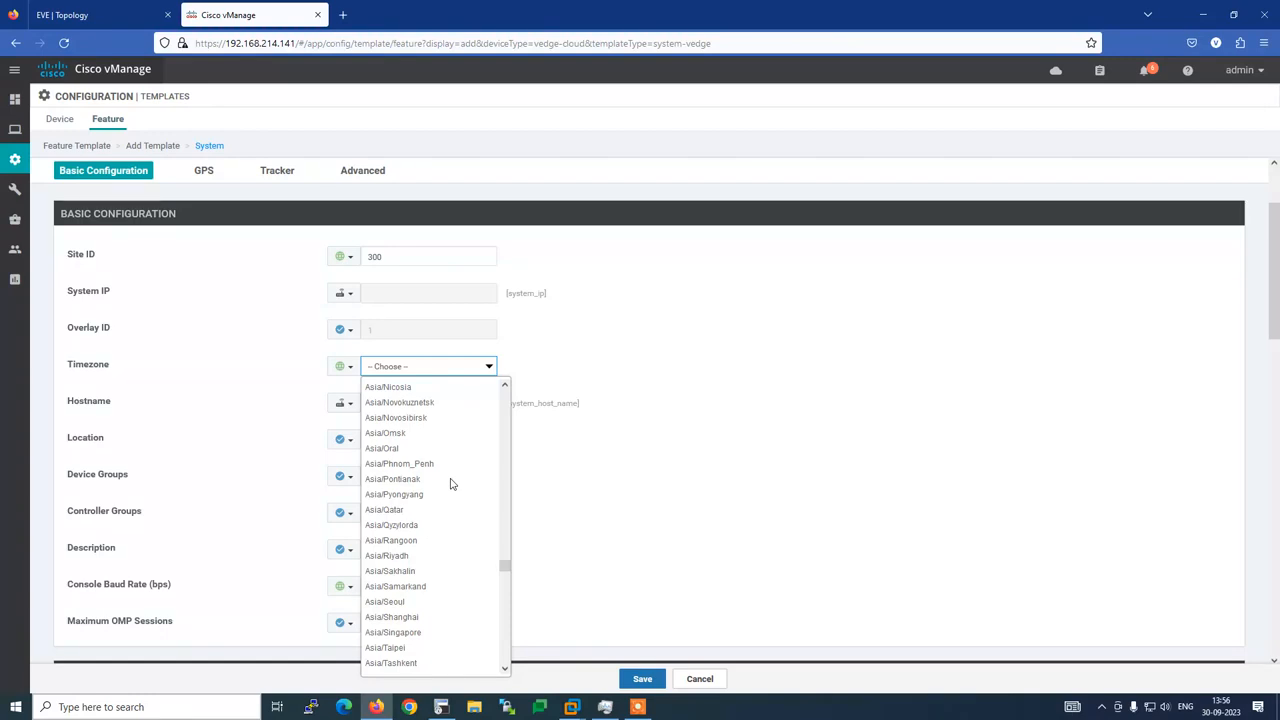
pyautogui.scroll(3, 451, 484)
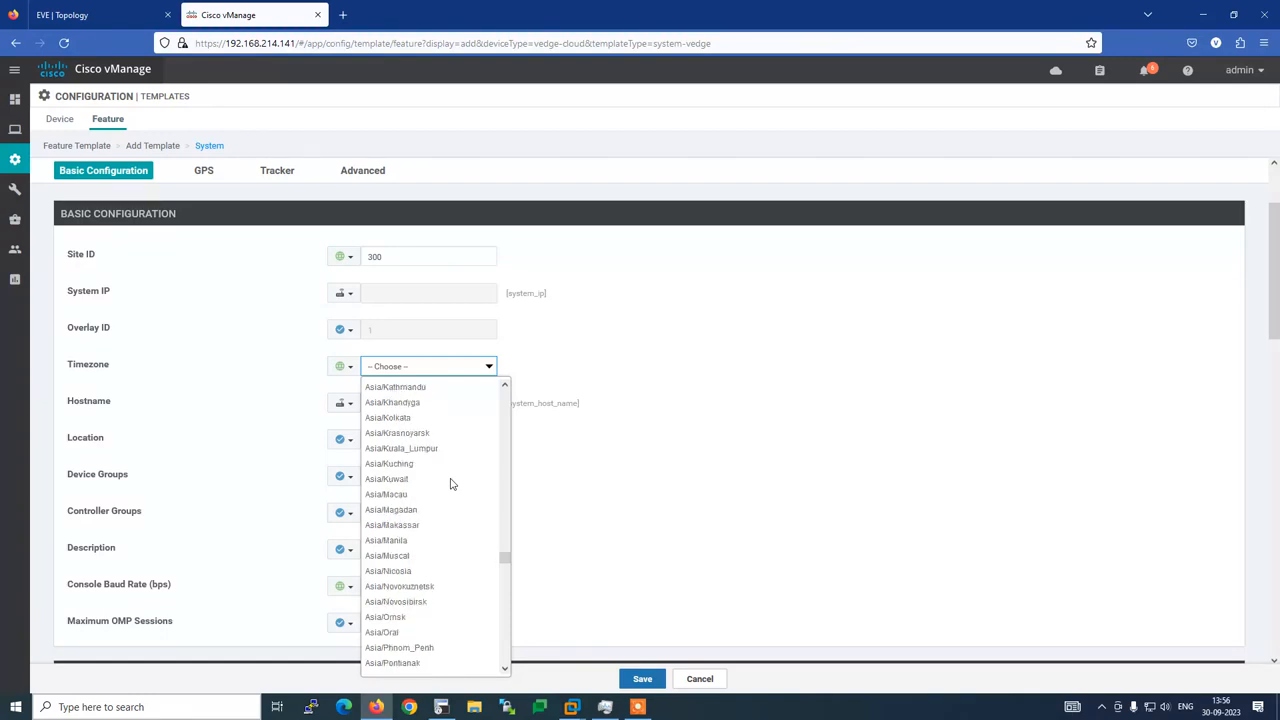
pyautogui.click(403, 417)
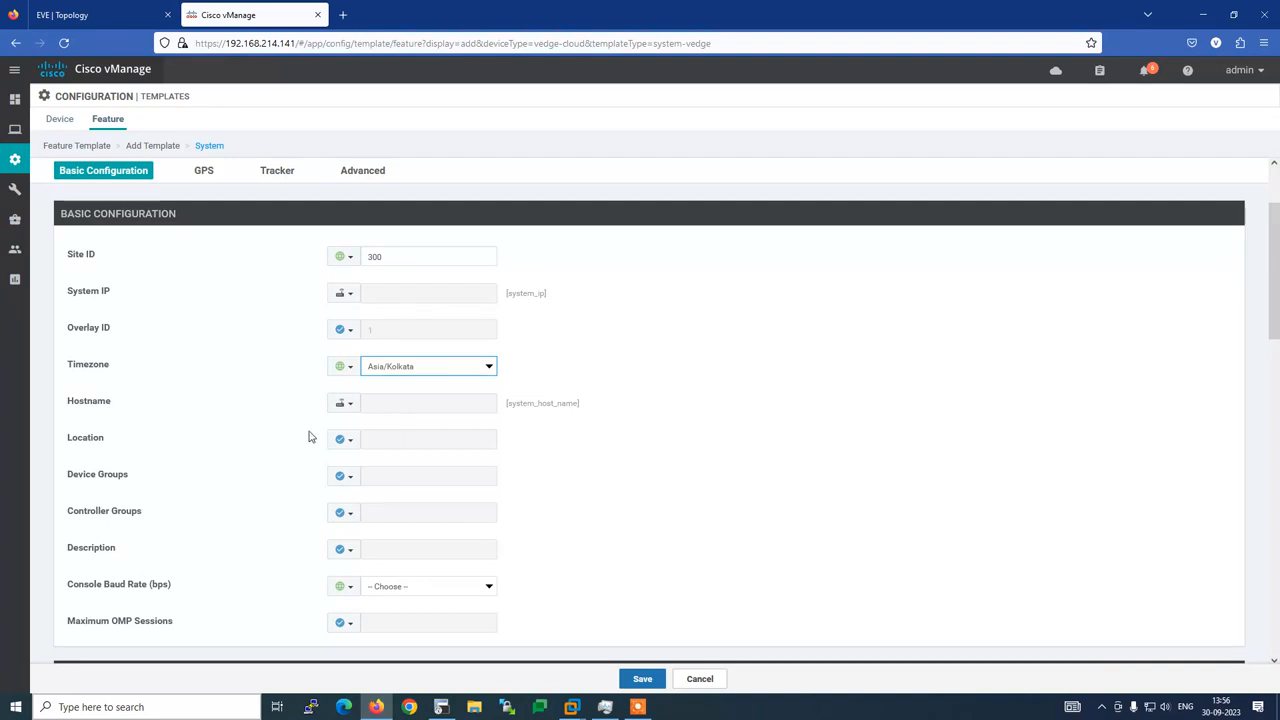
# Check the router's timezone in the SecureCRT session and return to the template
pyautogui.click(441, 706)
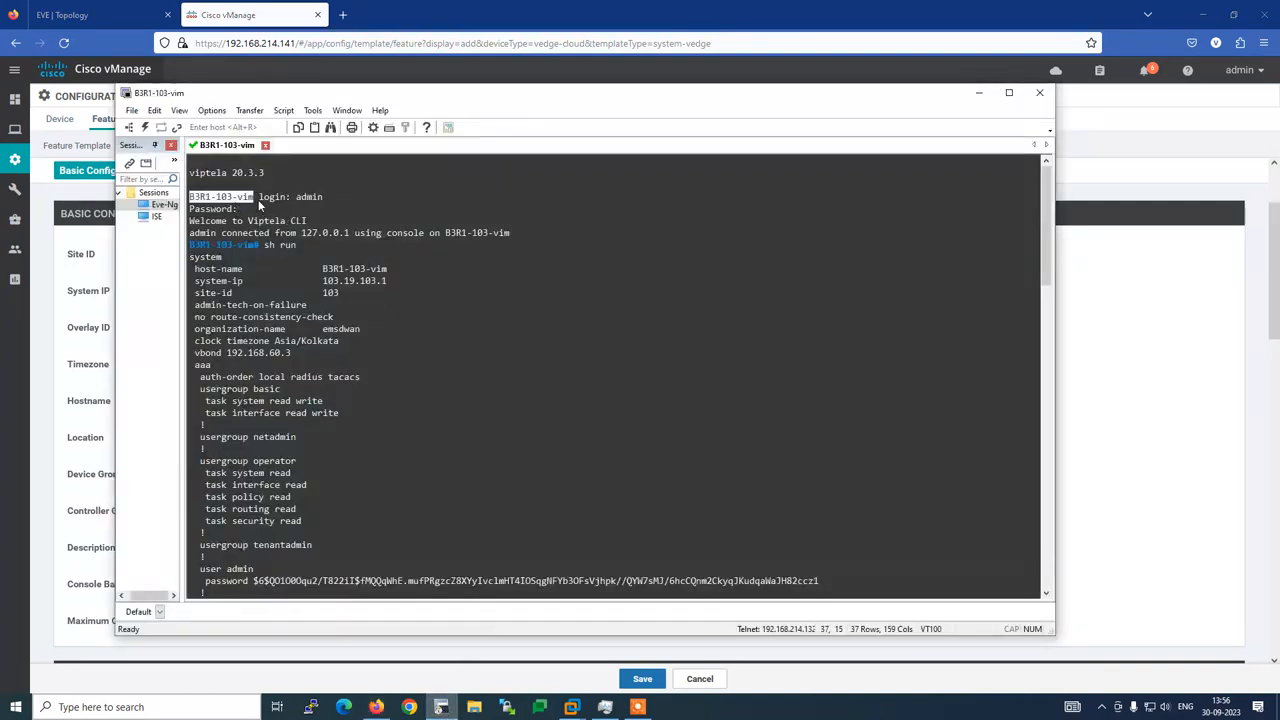
pyautogui.moveTo(257, 198); pyautogui.dragTo(200, 209)
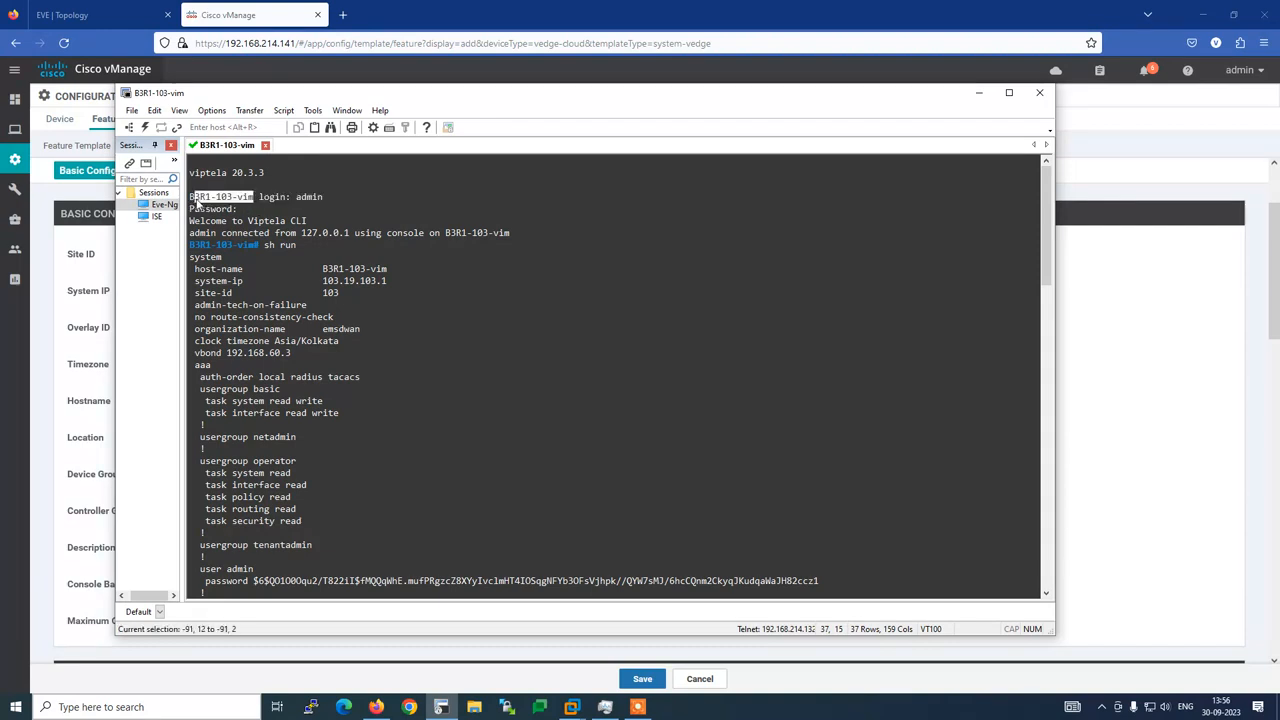
pyautogui.hotkey('alt', 'Tab')
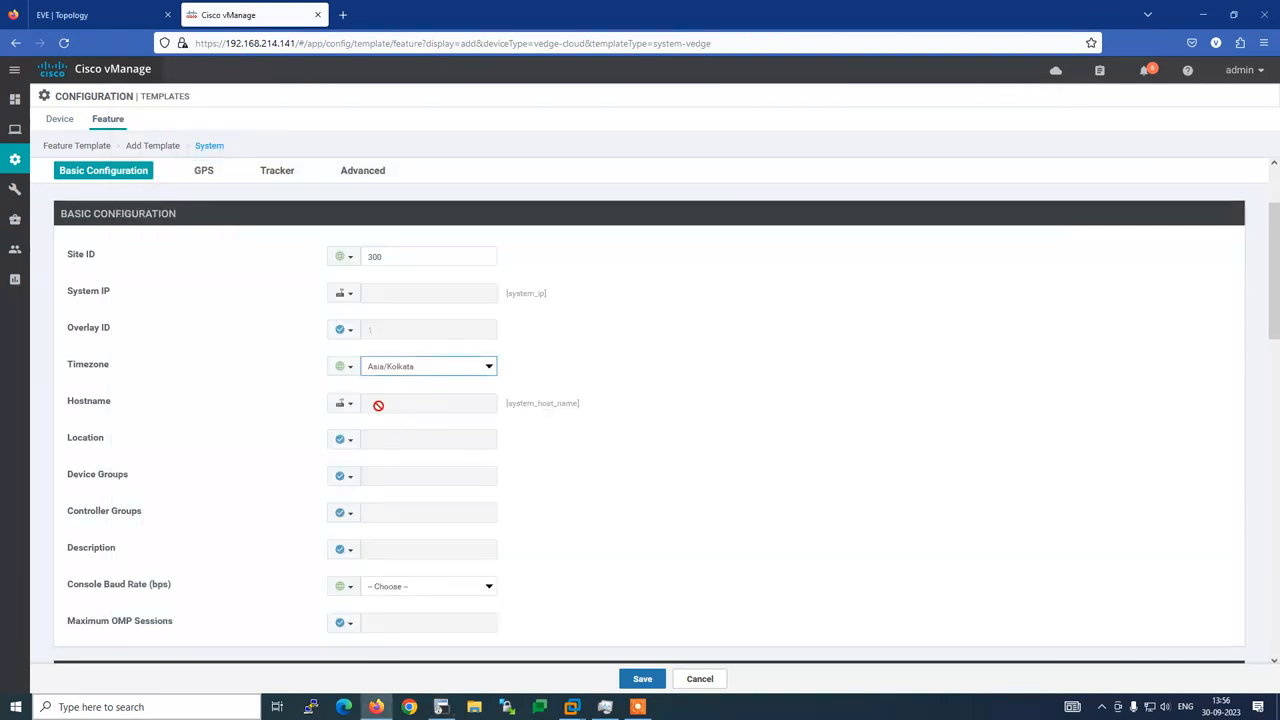
pyautogui.click(347, 408)
# Trim the Hostname variable key from system_host_name down to host_name
pyautogui.moveTo(400, 430)
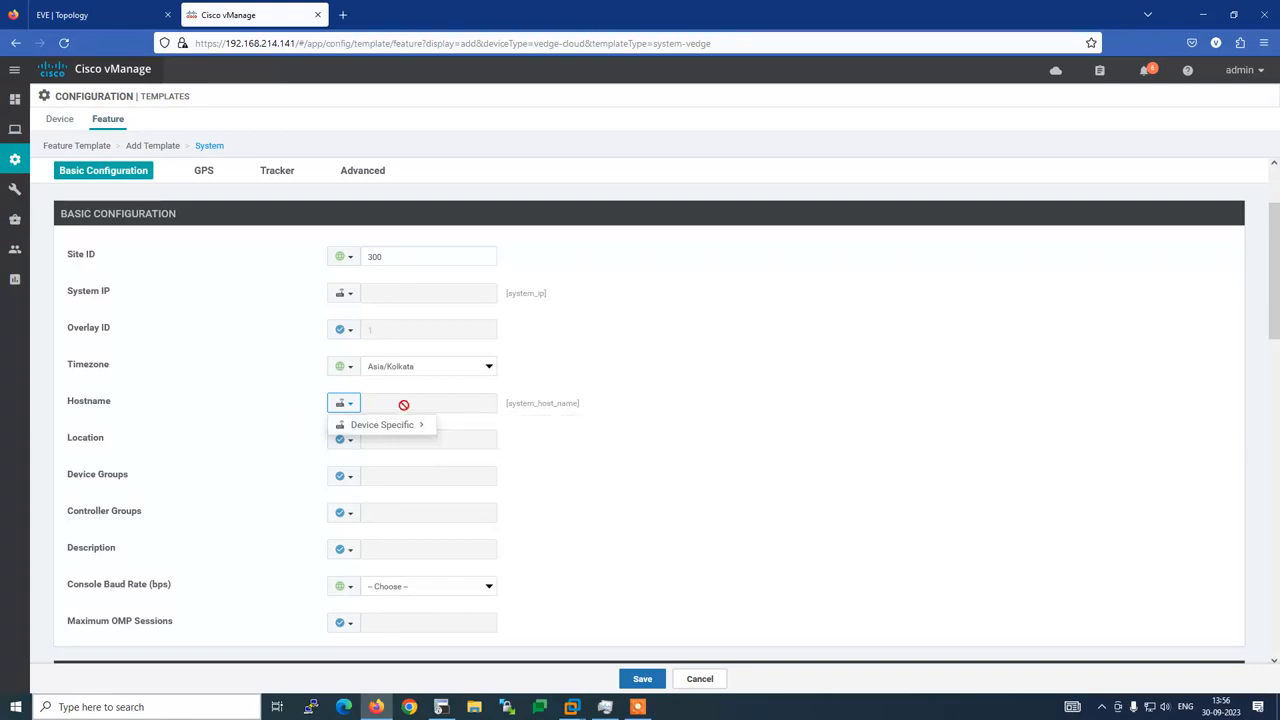
pyautogui.click(565, 510)
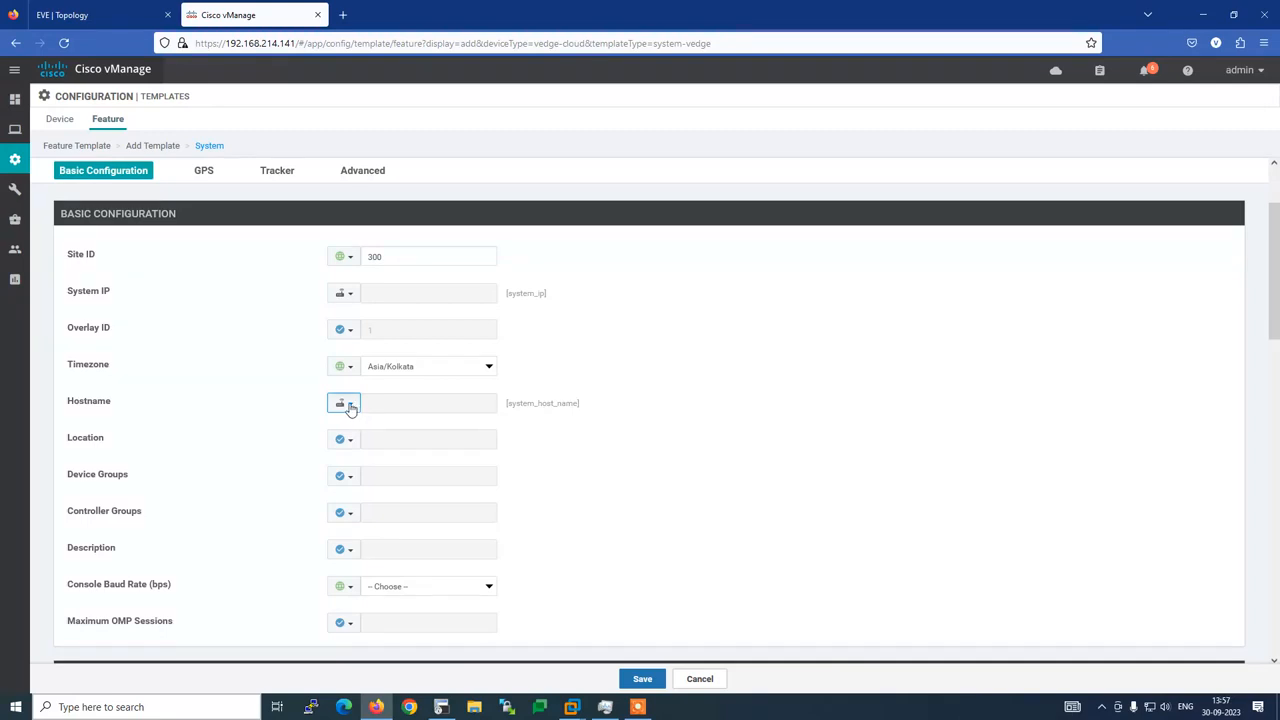
pyautogui.click(351, 406)
pyautogui.moveTo(347, 428)
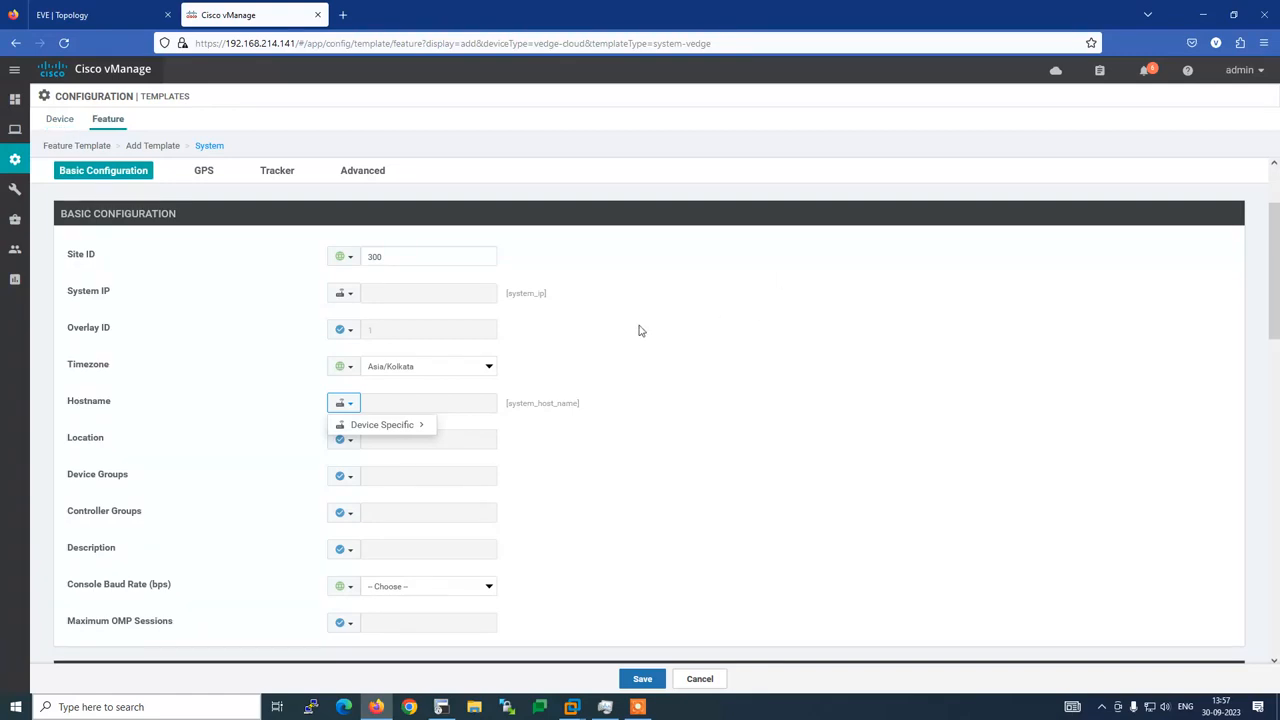
pyautogui.moveTo(405, 431)
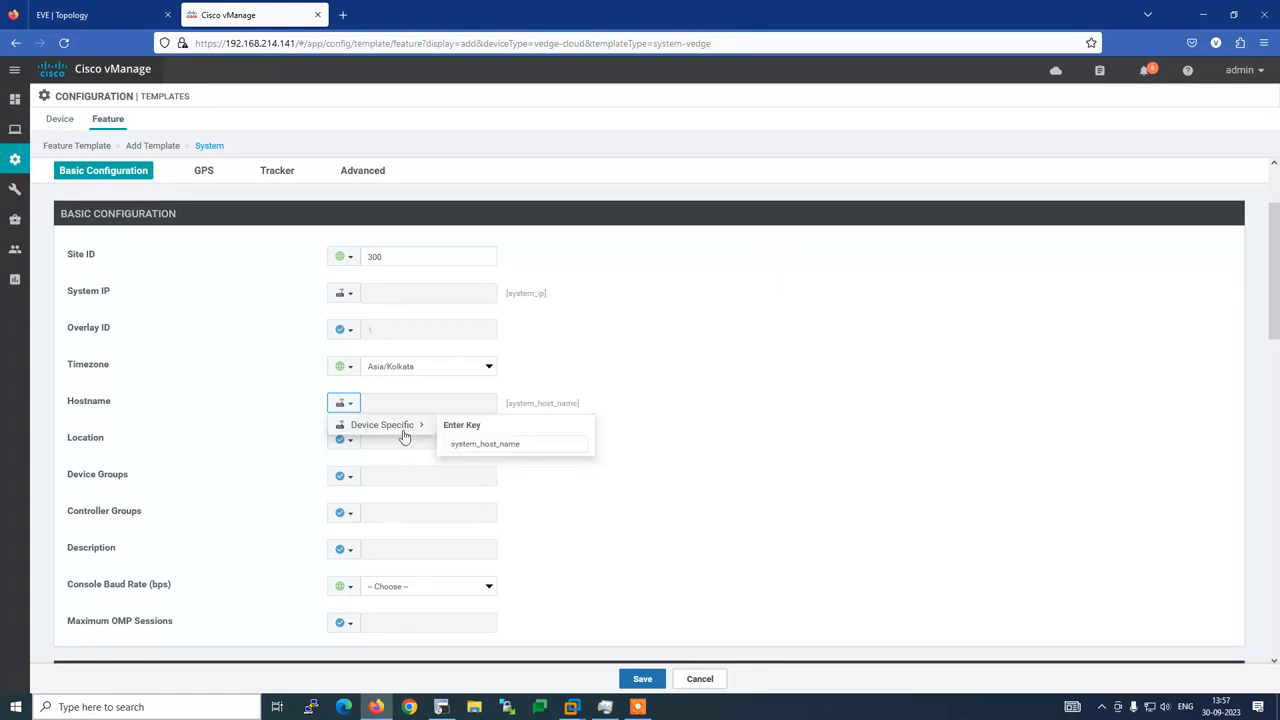
pyautogui.click(479, 444)
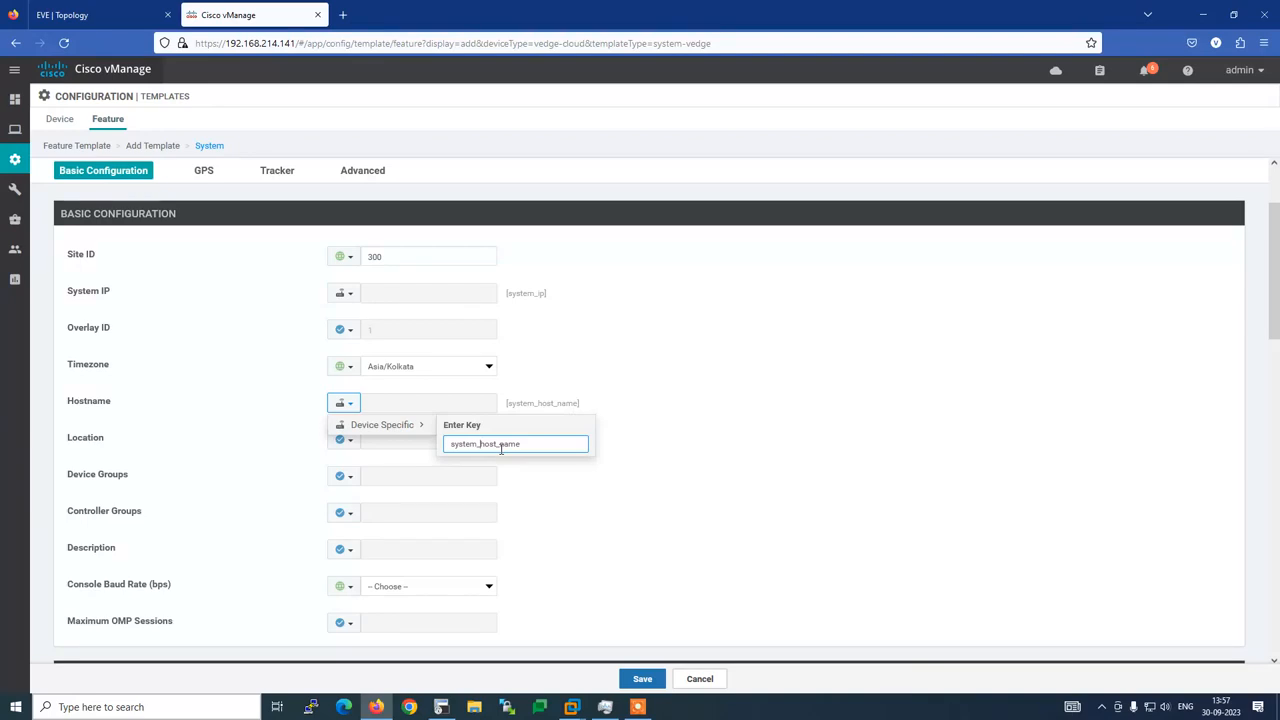
pyautogui.press('BackSpace')
pyautogui.press('BackSpace')
pyautogui.press('BackSpace')
pyautogui.press('BackSpace')
pyautogui.press('BackSpace')
pyautogui.press('BackSpace')
pyautogui.press('BackSpace')
pyautogui.click(528, 520)
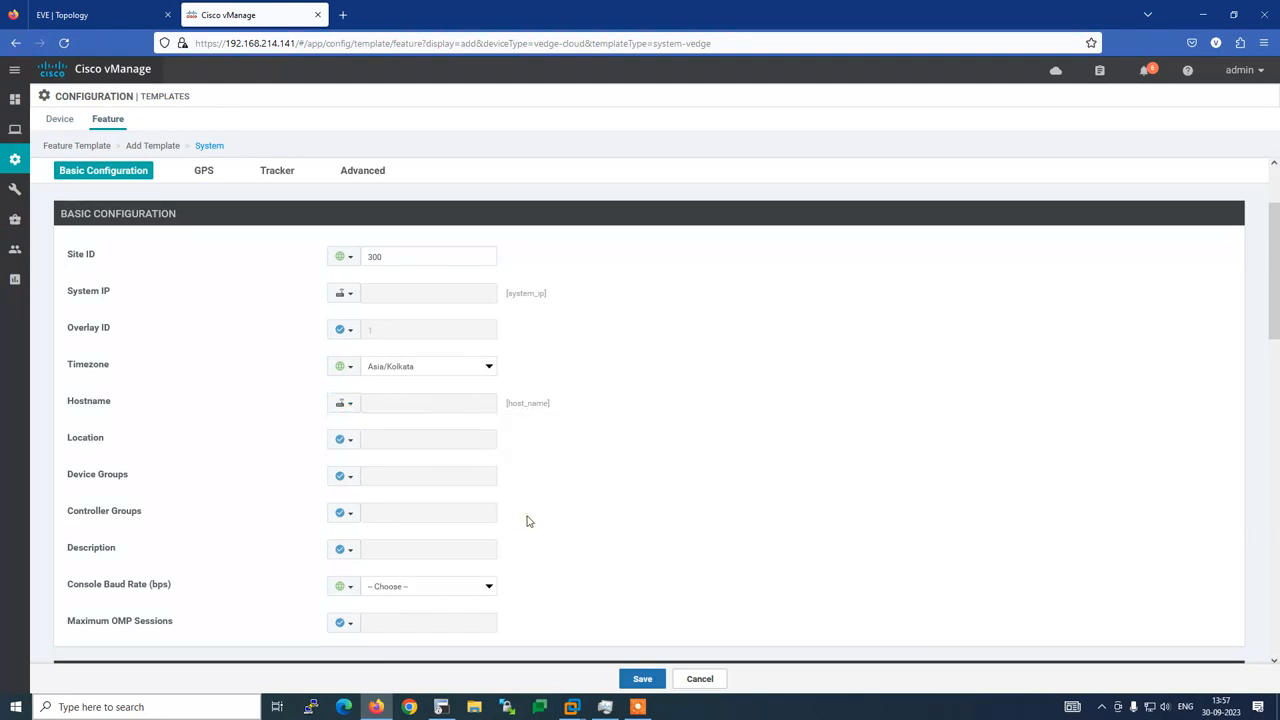
# Set the console baud rate to 9600 and save the System template
pyautogui.scroll(-3, 555, 485)
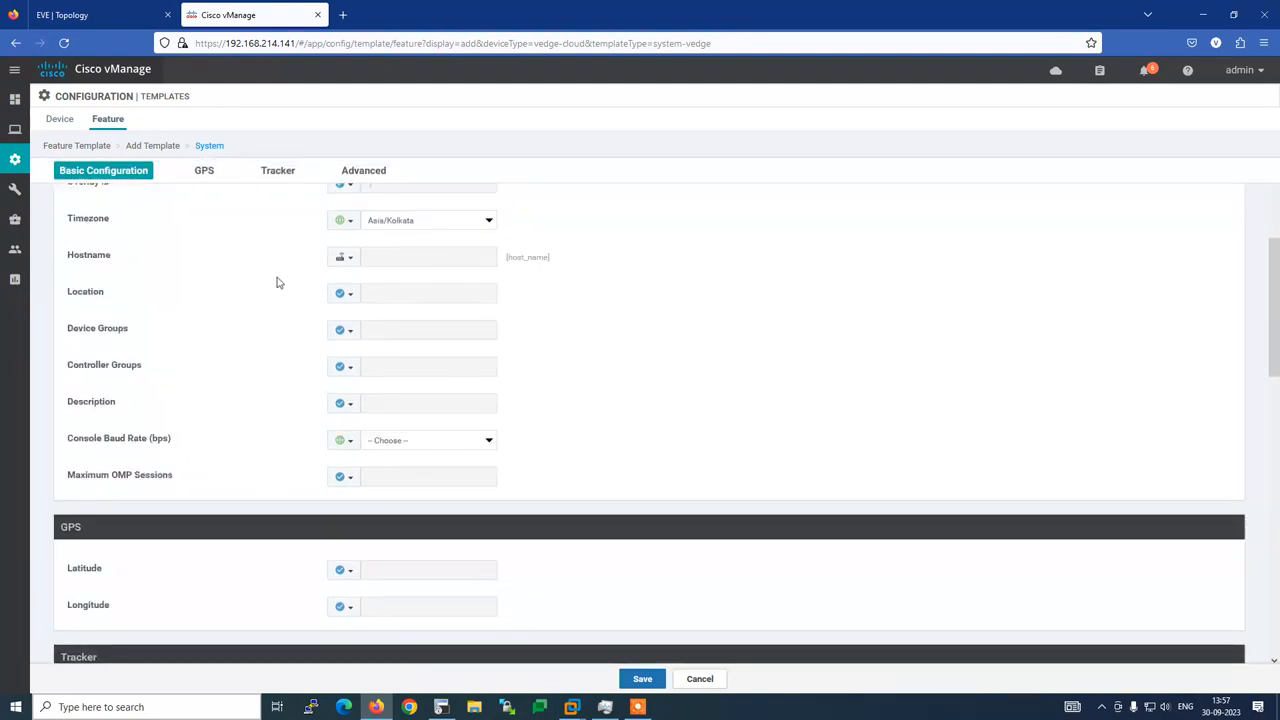
pyautogui.click(489, 442)
pyautogui.click(371, 522)
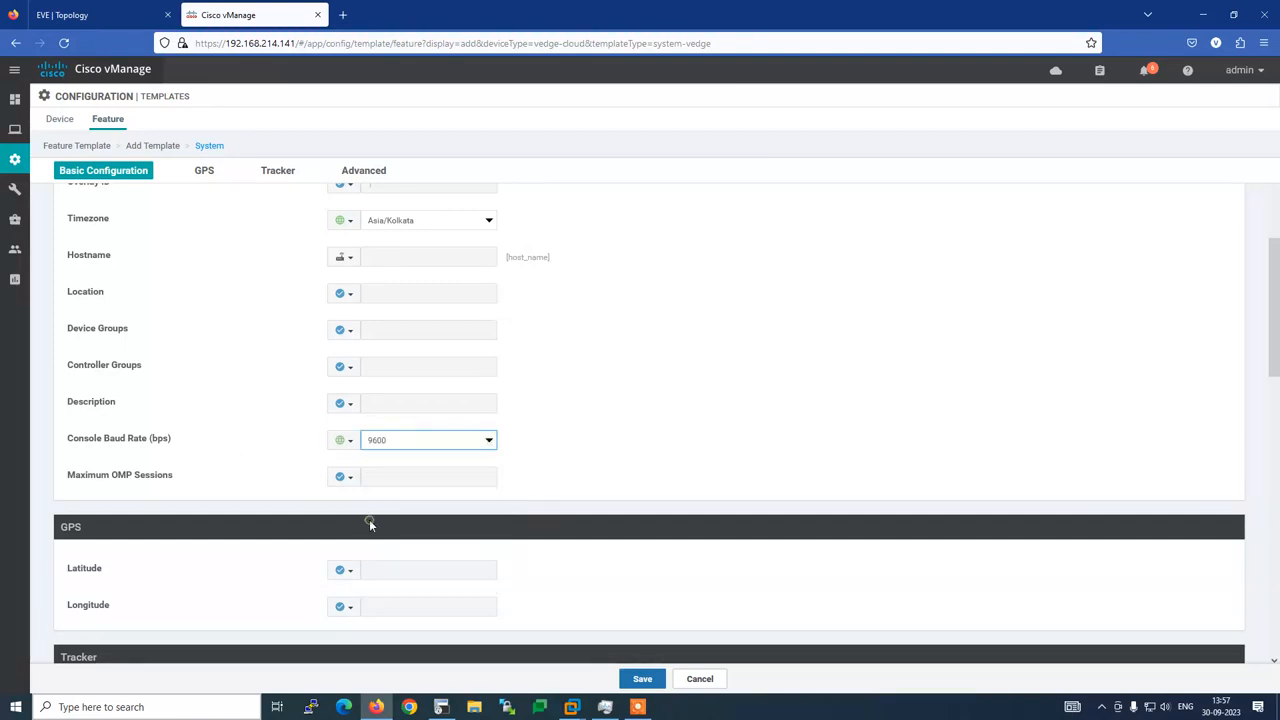
pyautogui.scroll(-3, 600, 394)
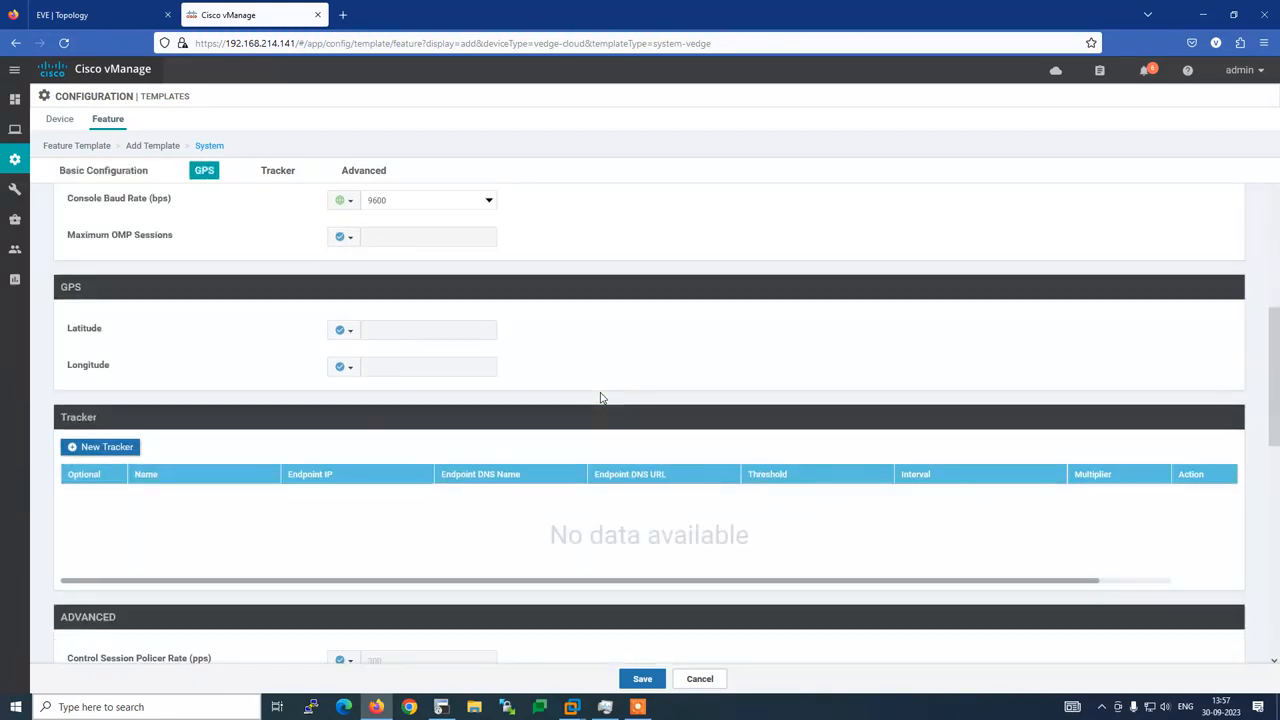
pyautogui.scroll(-3, 600, 397)
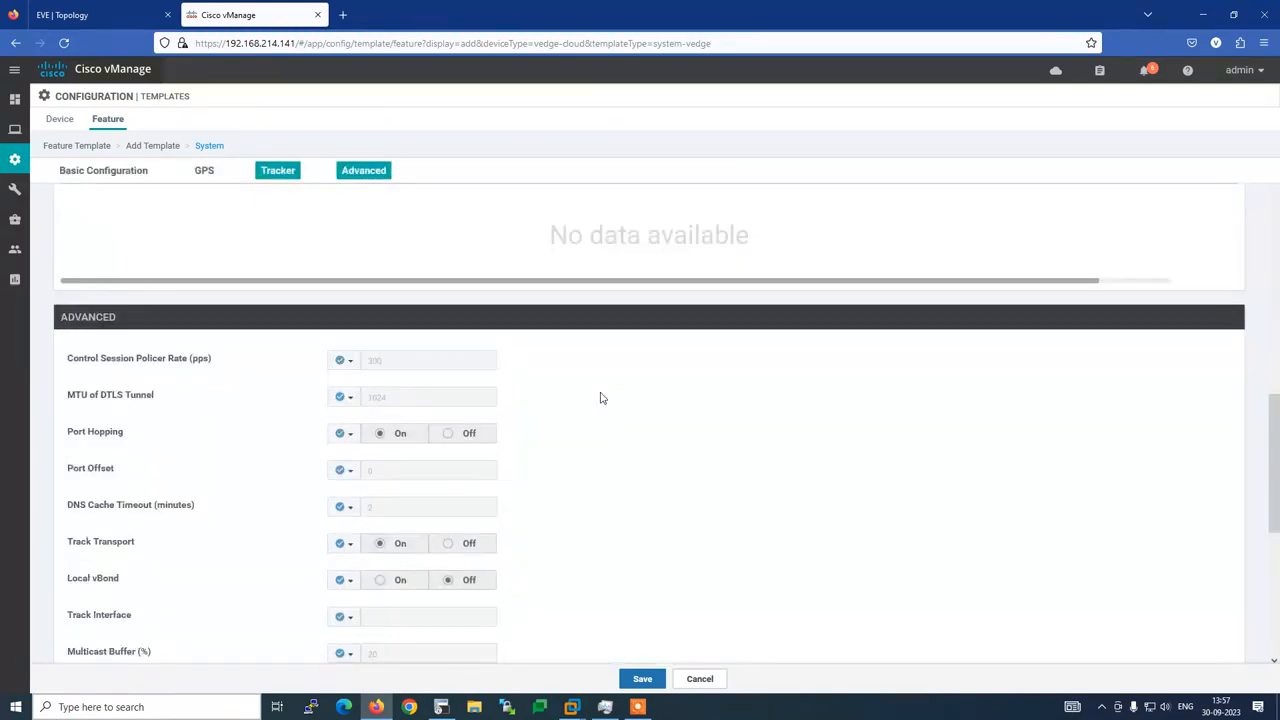
pyautogui.scroll(-3, 601, 398)
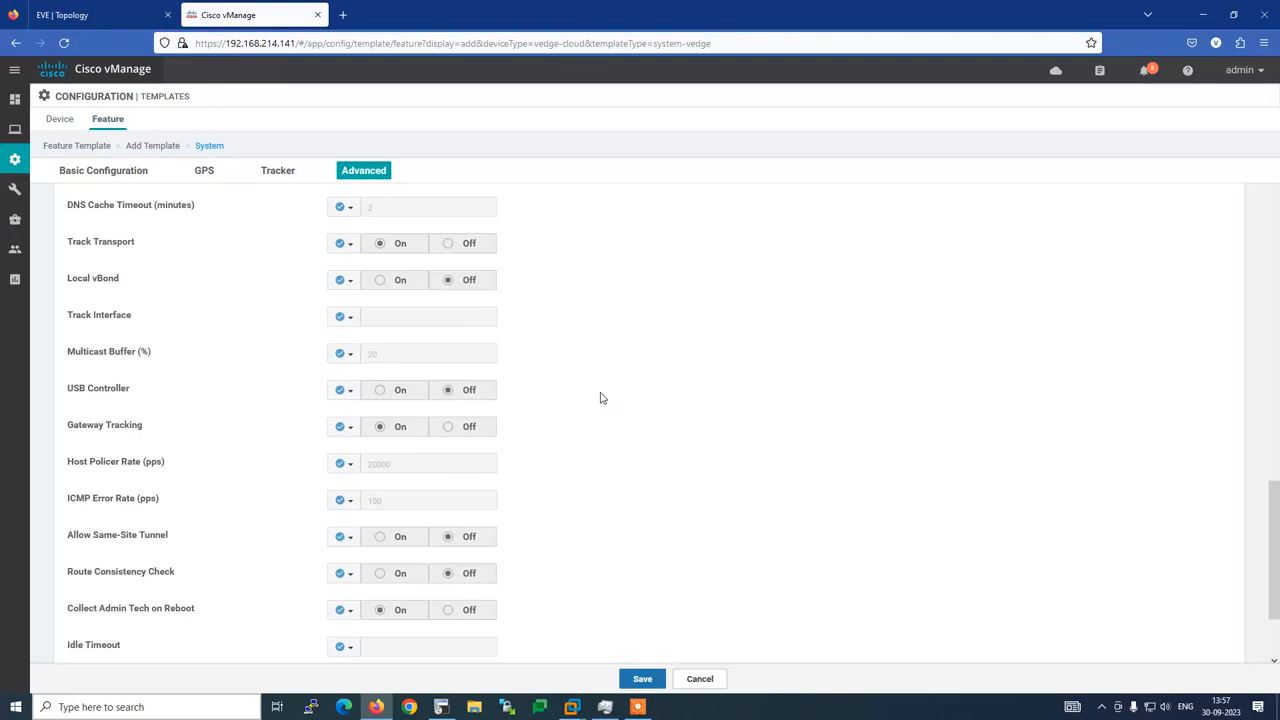
pyautogui.scroll(-1, 601, 398)
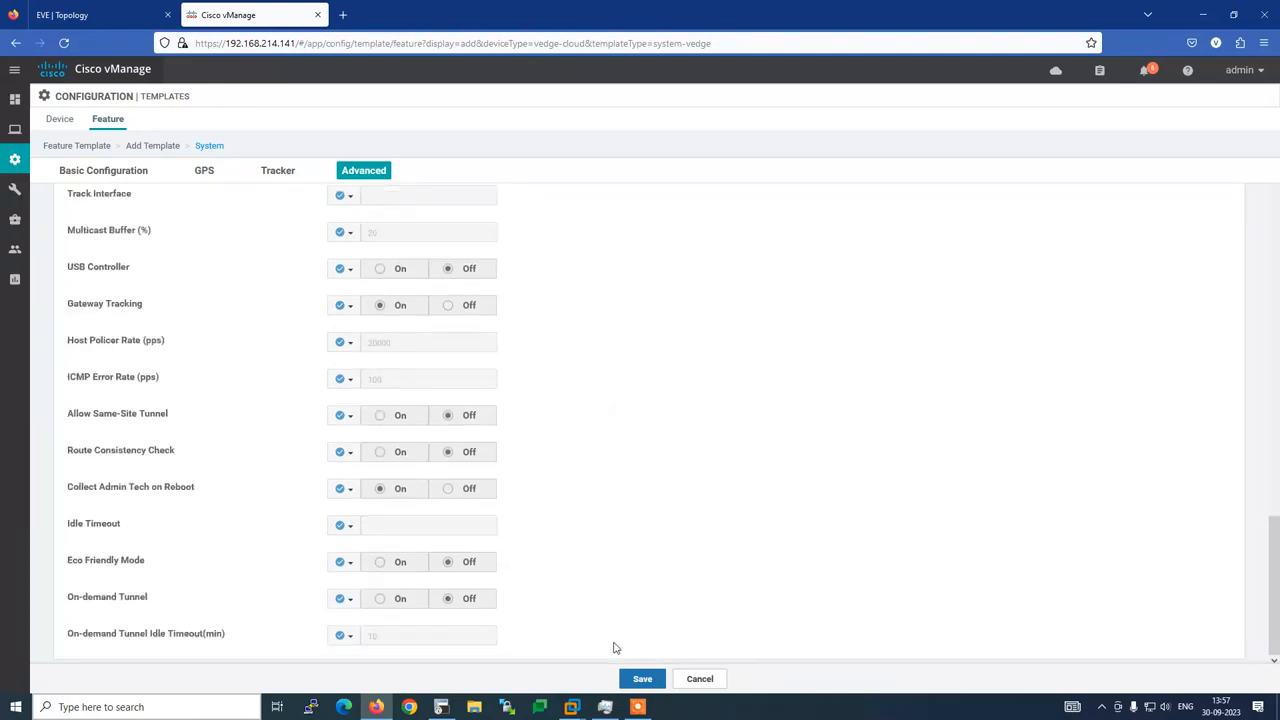
pyautogui.click(640, 681)
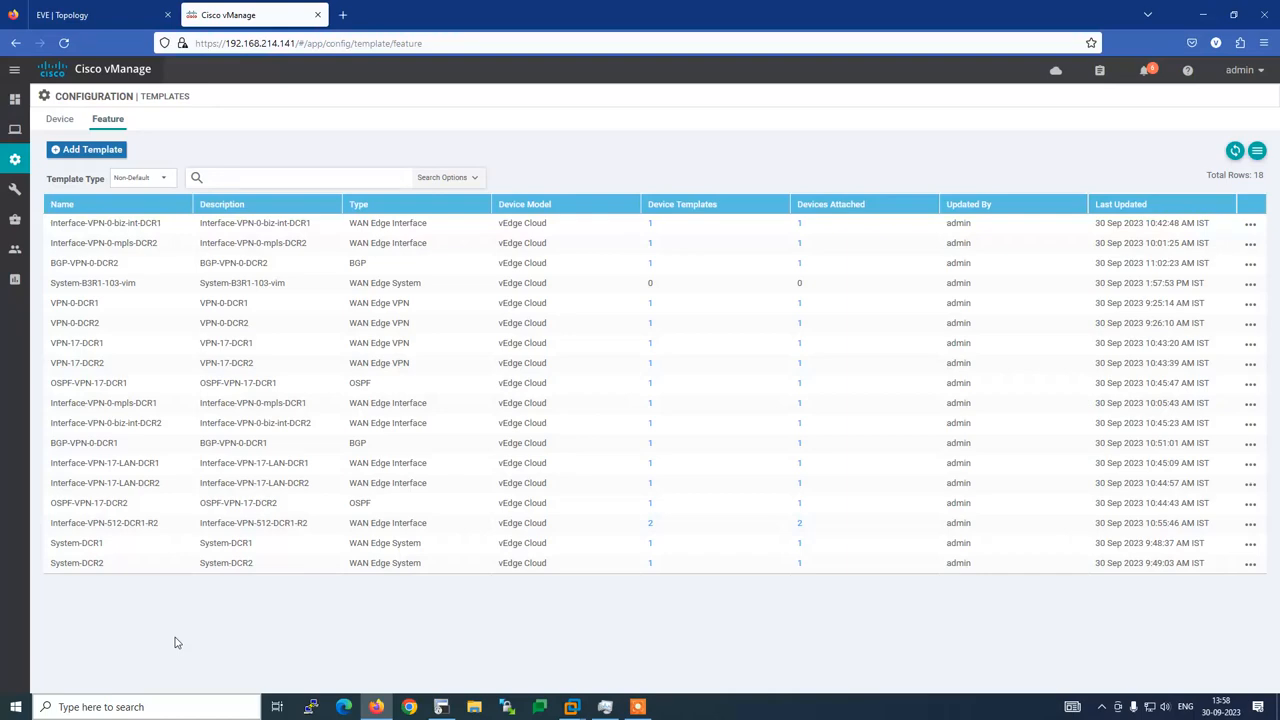
# Filter feature templates by 'system-B3R1', clear the filter, then bring up the B3R1-103-vim console
pyautogui.click(42, 14)
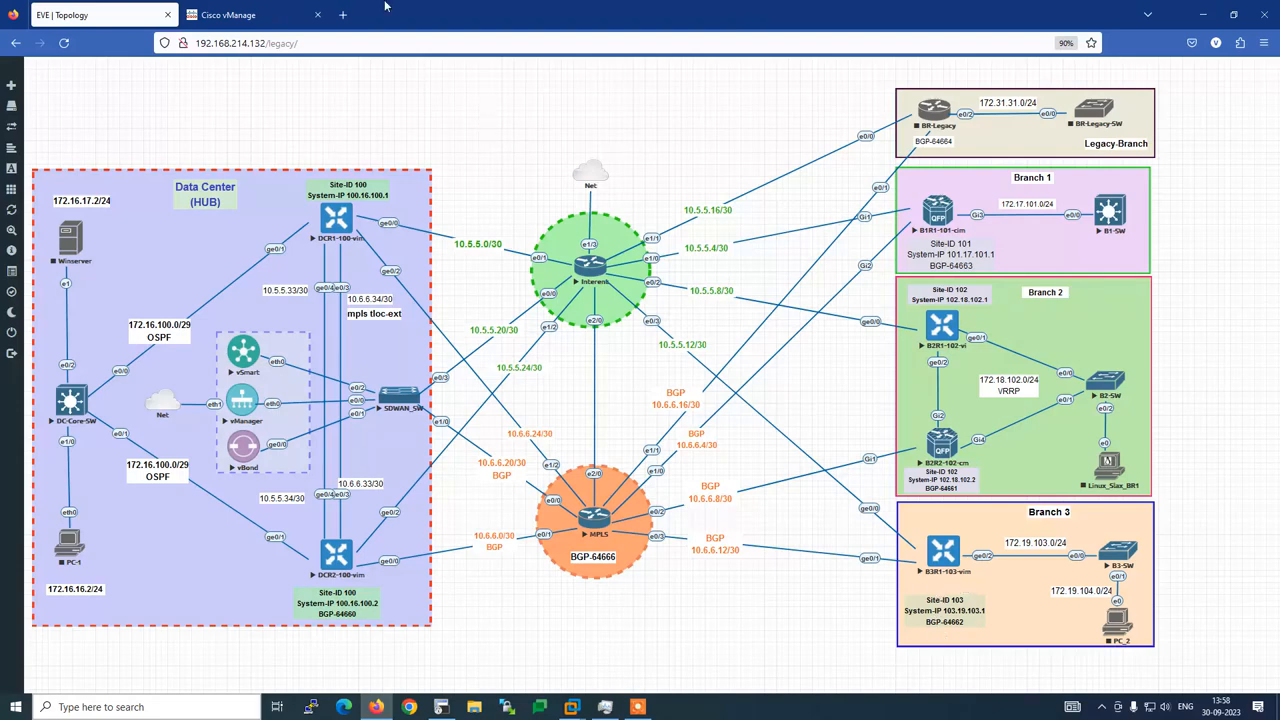
pyautogui.click(256, 13)
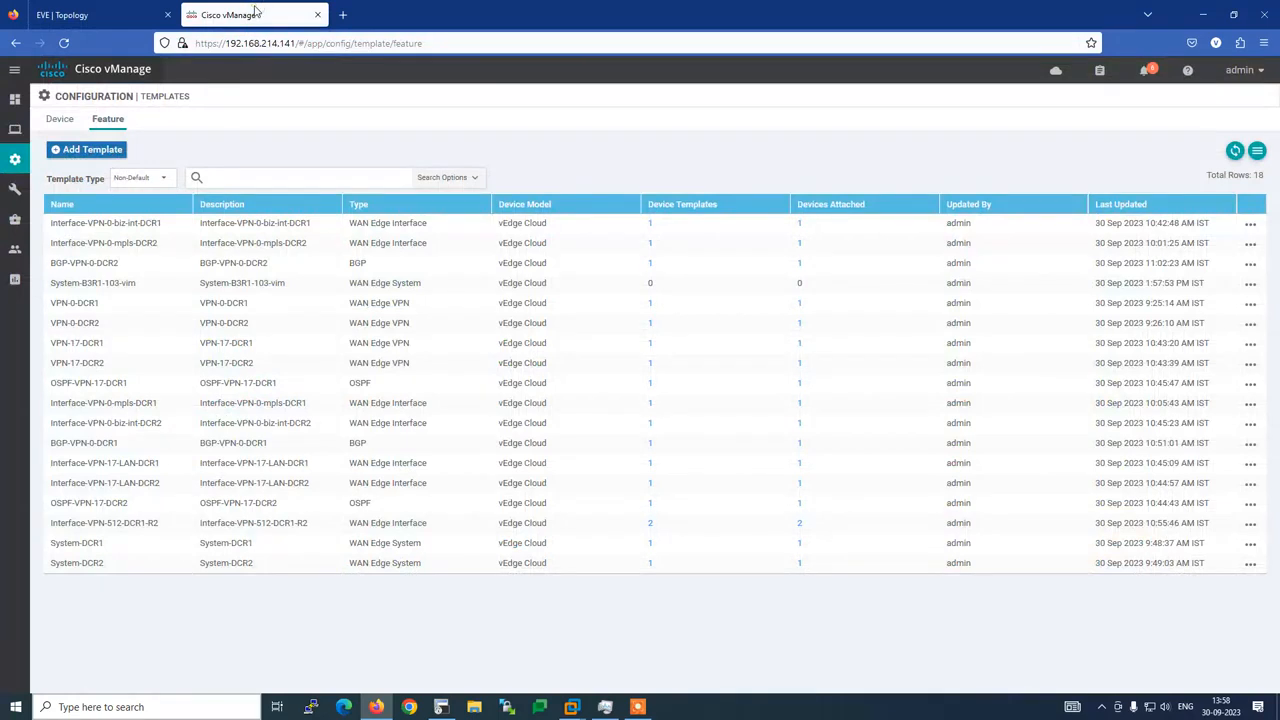
pyautogui.click(247, 177)
pyautogui.write('sy')
pyautogui.write('stem-')
pyautogui.click(123, 14)
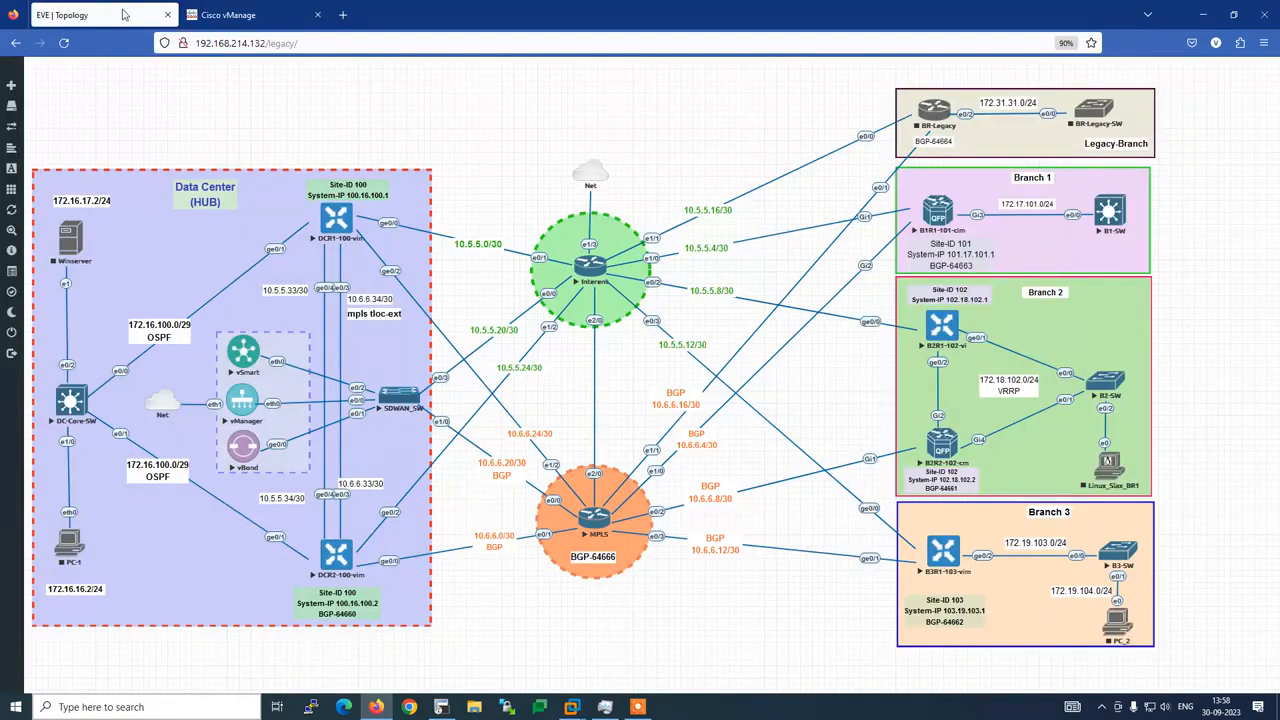
pyautogui.click(240, 14)
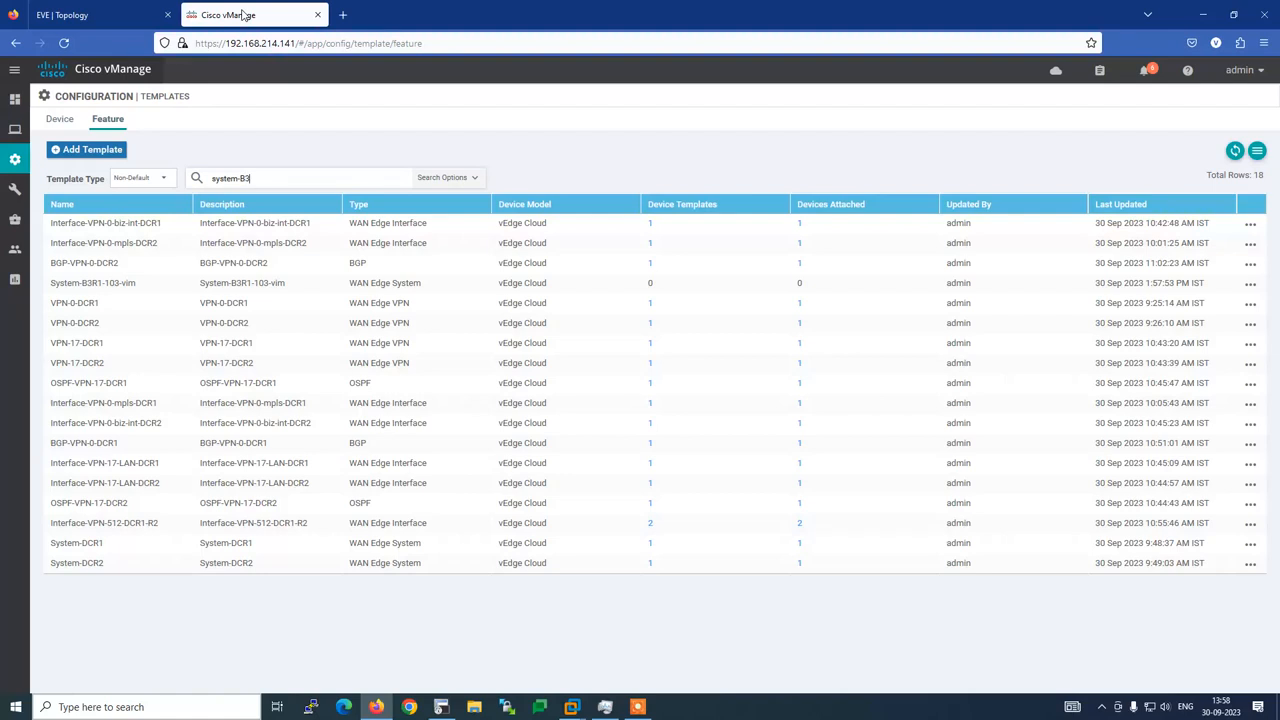
pyautogui.write('B3R1')
pyautogui.press('Return')
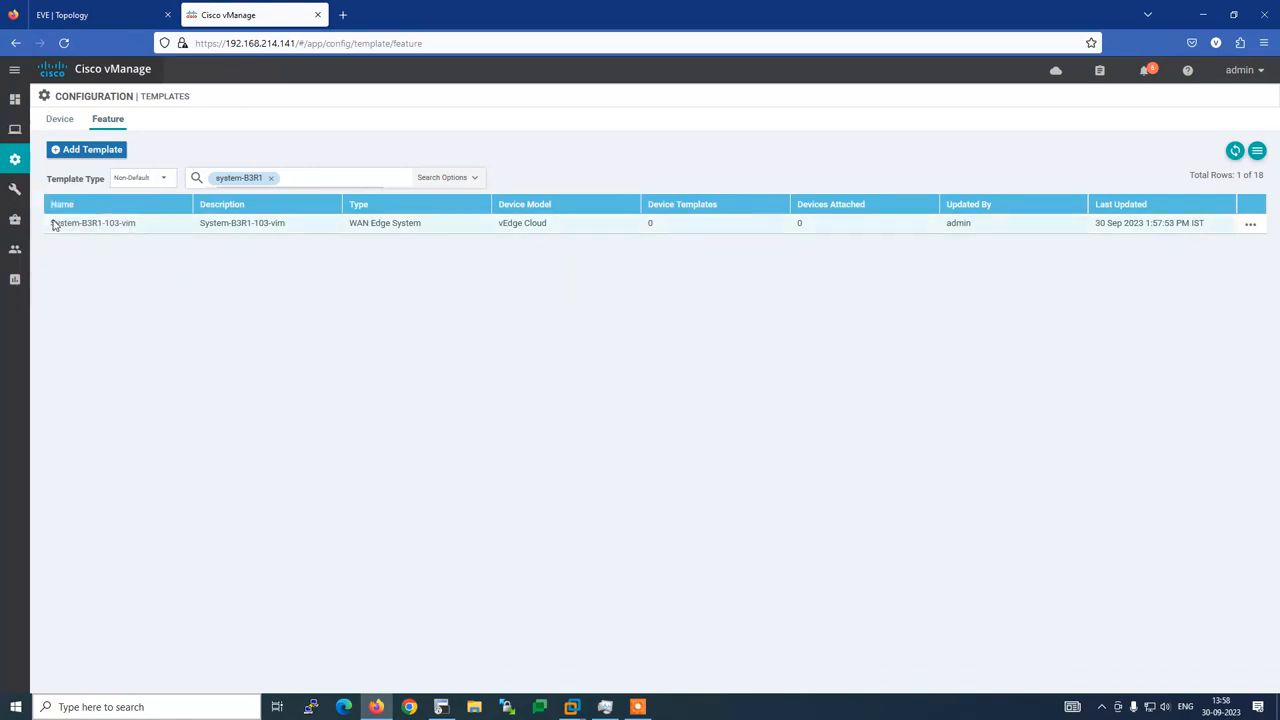
pyautogui.click(272, 180)
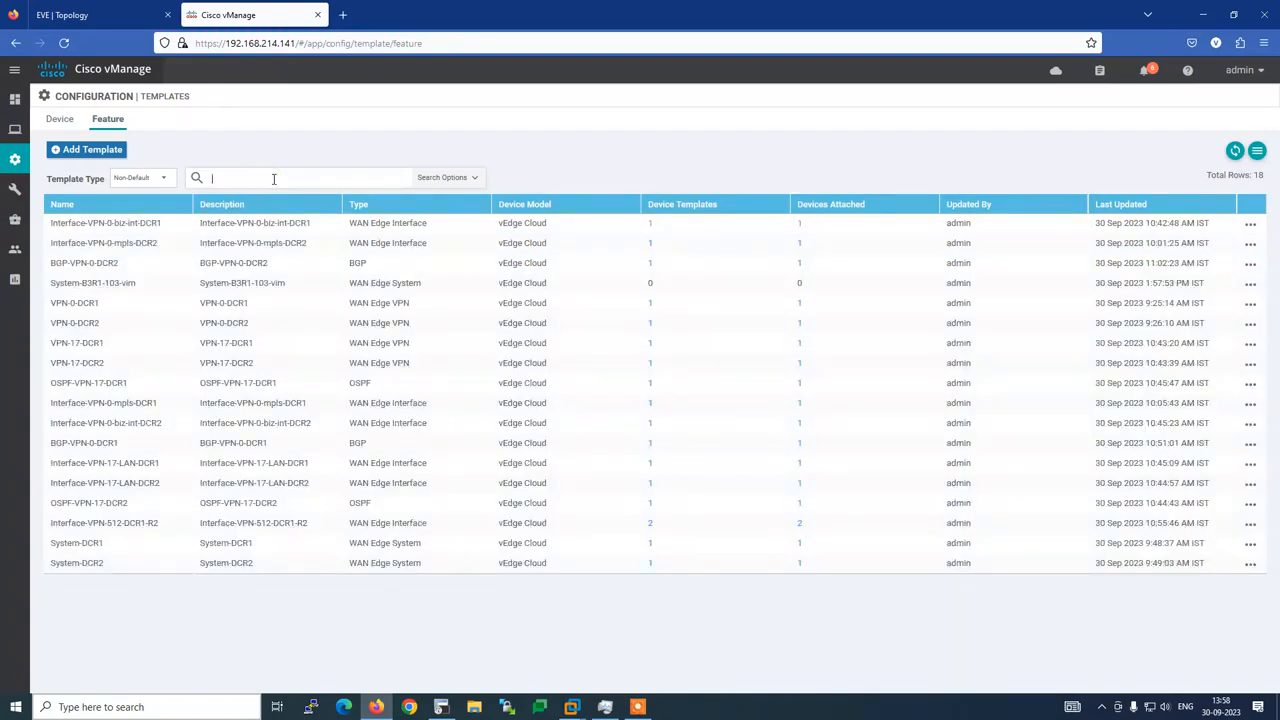
pyautogui.click(441, 707)
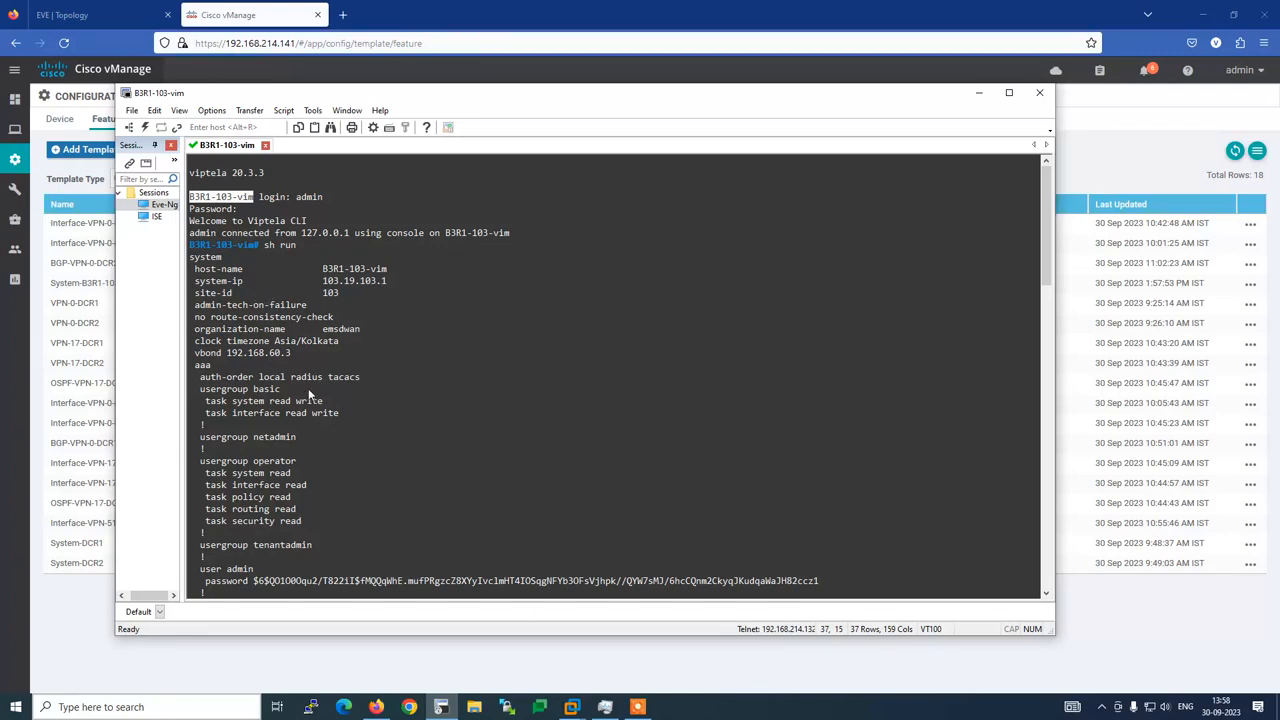
# Read the router's running config in SecureCRT from the vbond line down through VPN 0
pyautogui.tripleClick(337, 333)
pyautogui.moveTo(290, 353); pyautogui.dragTo(196, 360)
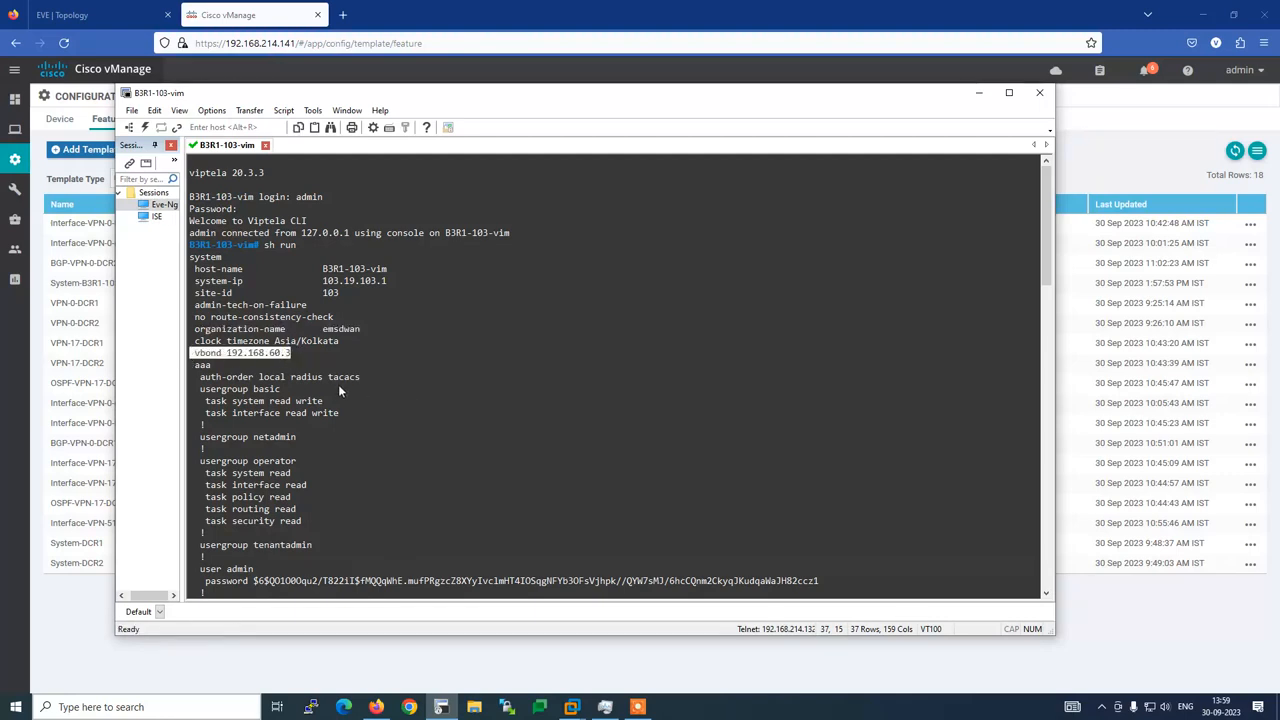
pyautogui.scroll(-4, 354, 388)
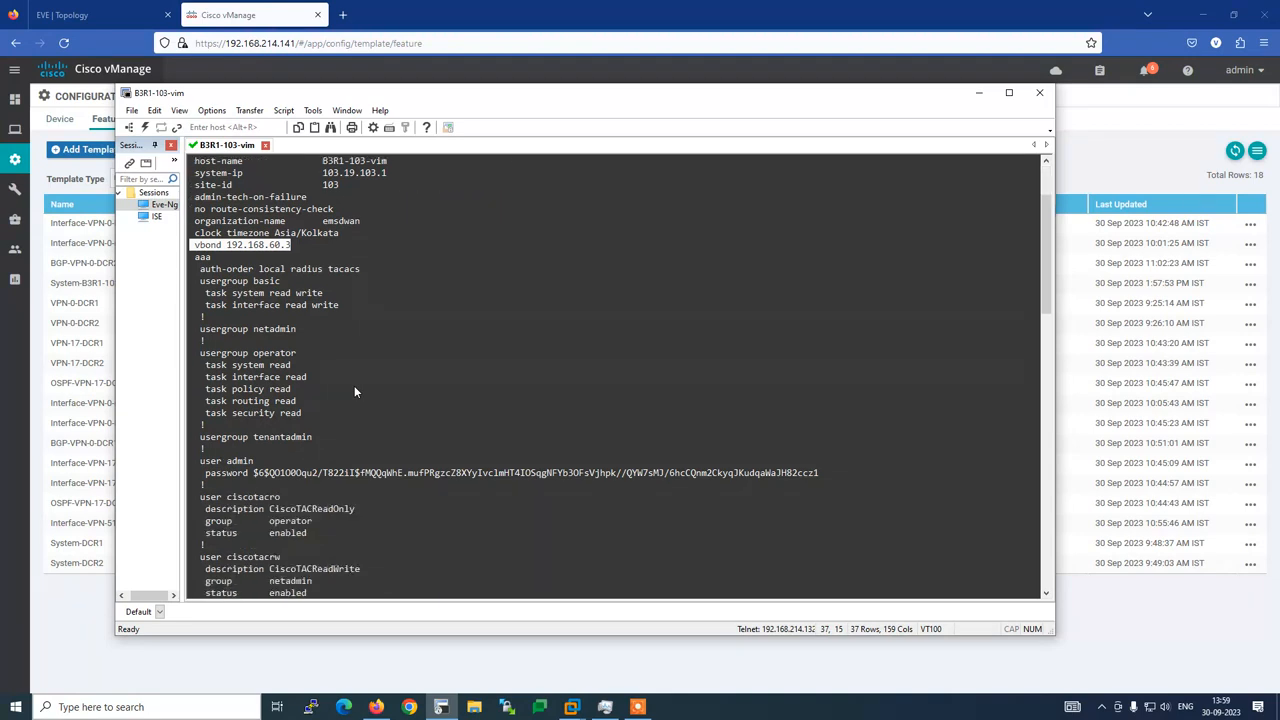
pyautogui.scroll(-4, 354, 388)
pyautogui.scroll(-8, 354, 388)
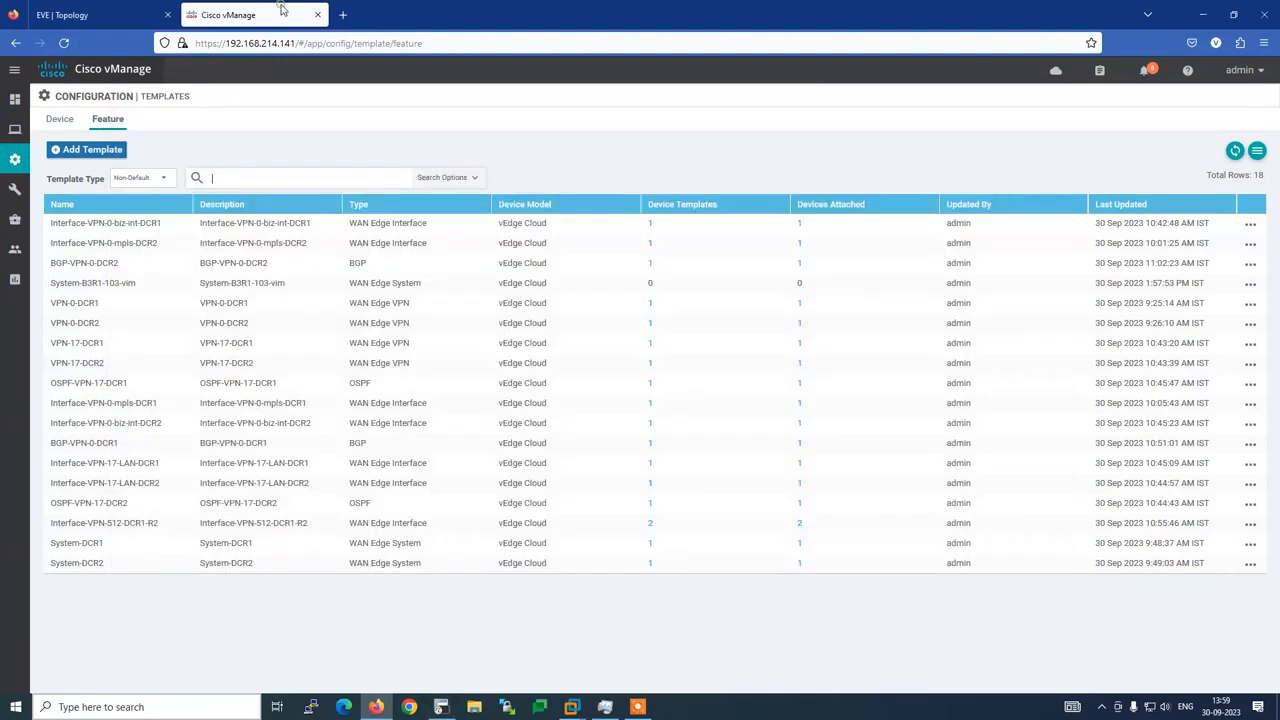
pyautogui.click(289, 9)
pyautogui.click(93, 150)
# Open a new VPN feature template for the vEdge Cloud device model
pyautogui.click(150, 208)
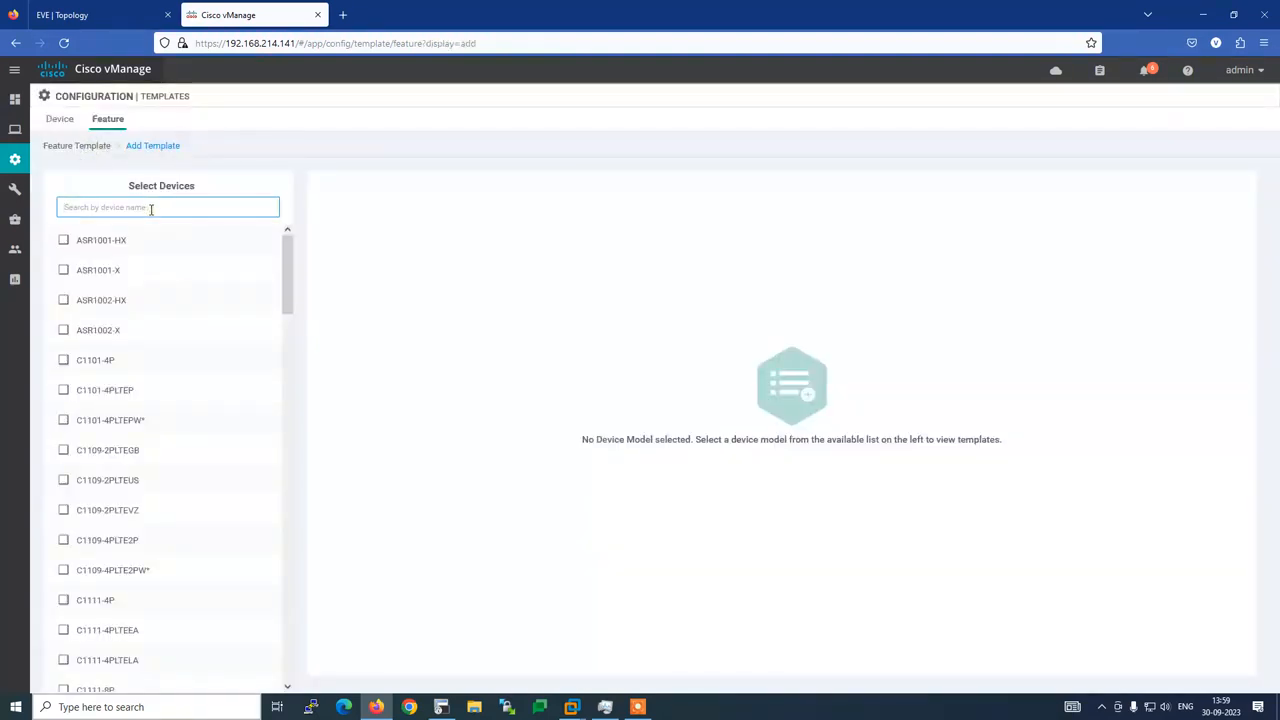
pyautogui.write('ve')
pyautogui.click(126, 456)
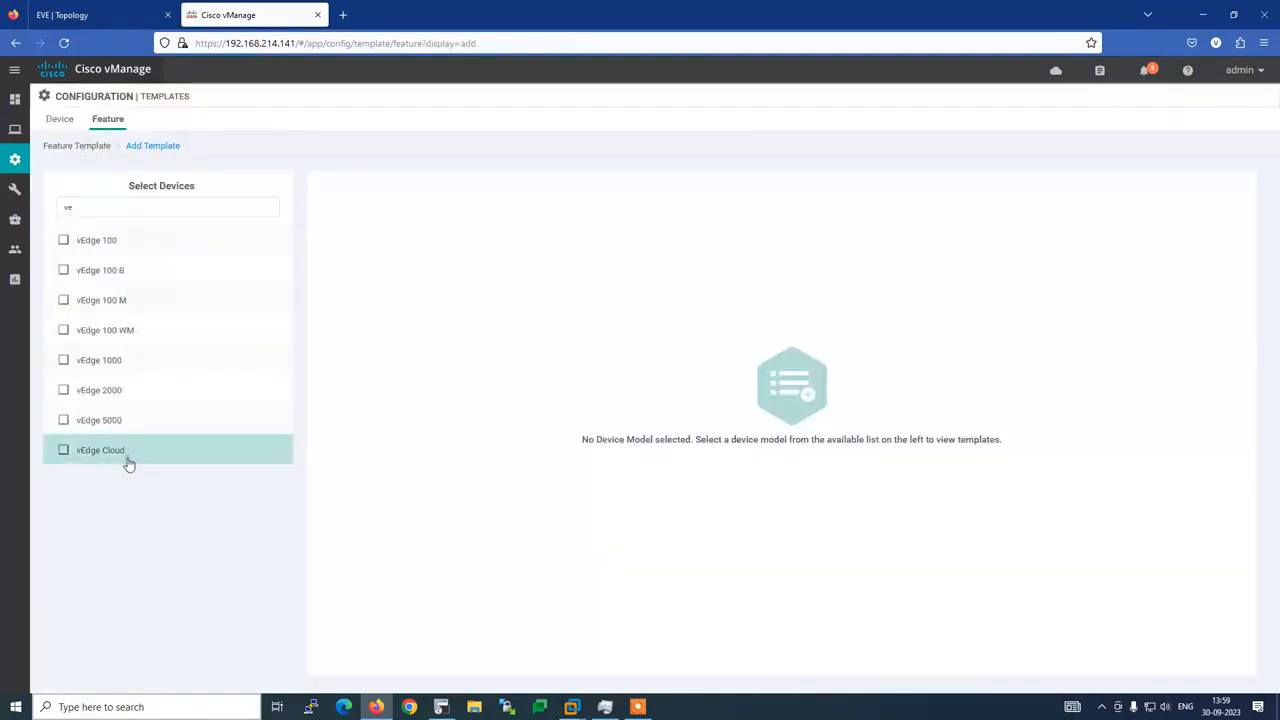
pyautogui.click(787, 490)
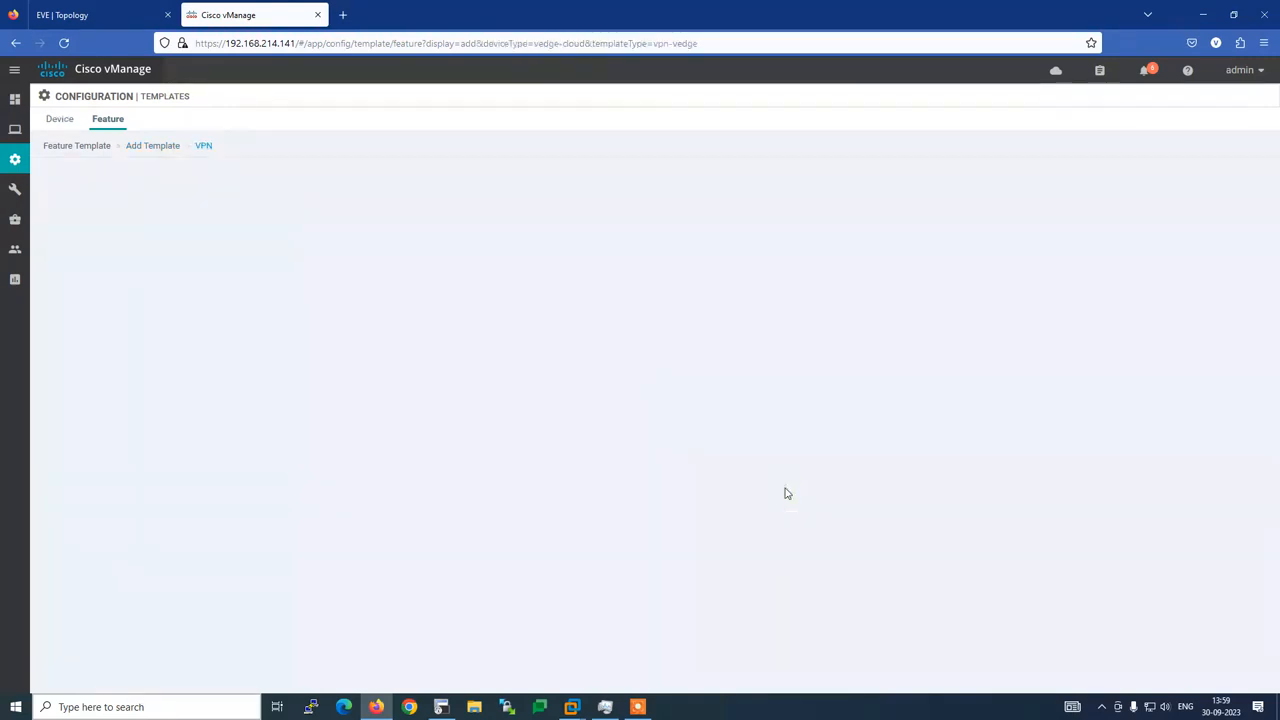
pyautogui.scroll(-15, 500, 400)
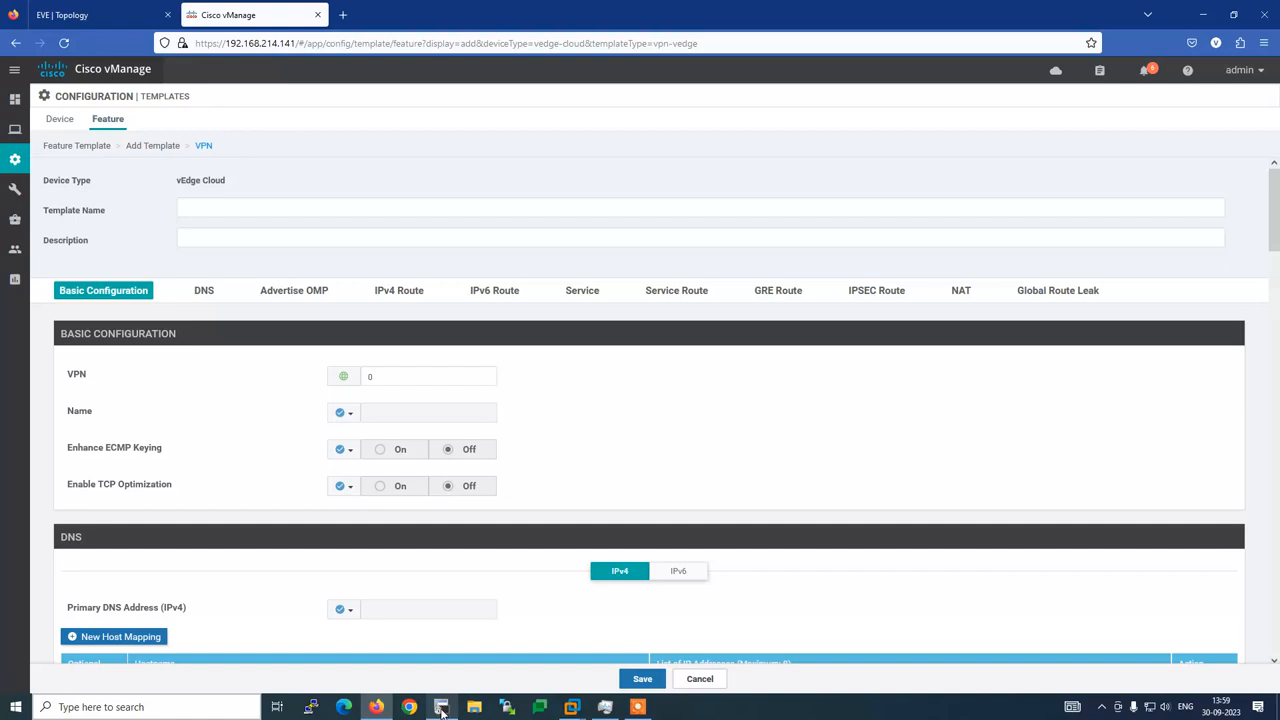
# Select the router's hostname in the SecureCRT prompt and switch back to vManage
pyautogui.click(441, 707)
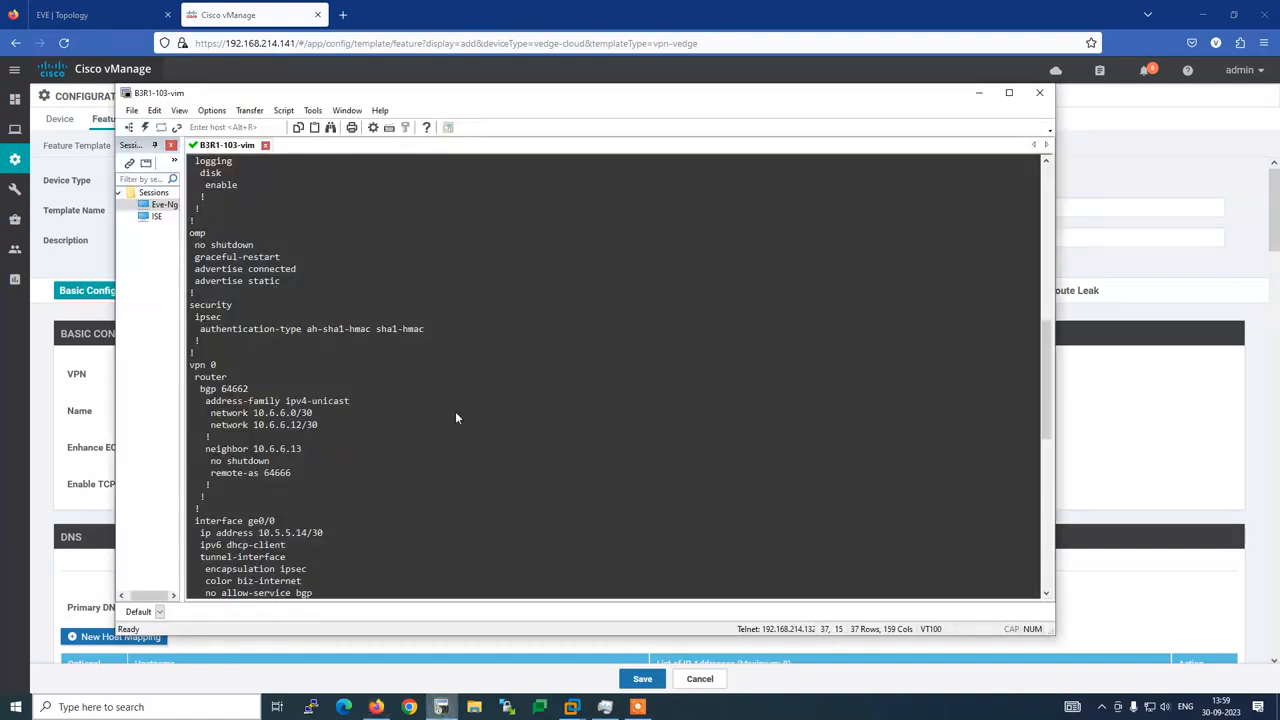
pyautogui.scroll(15, 326, 490)
pyautogui.scroll(1, 330, 473)
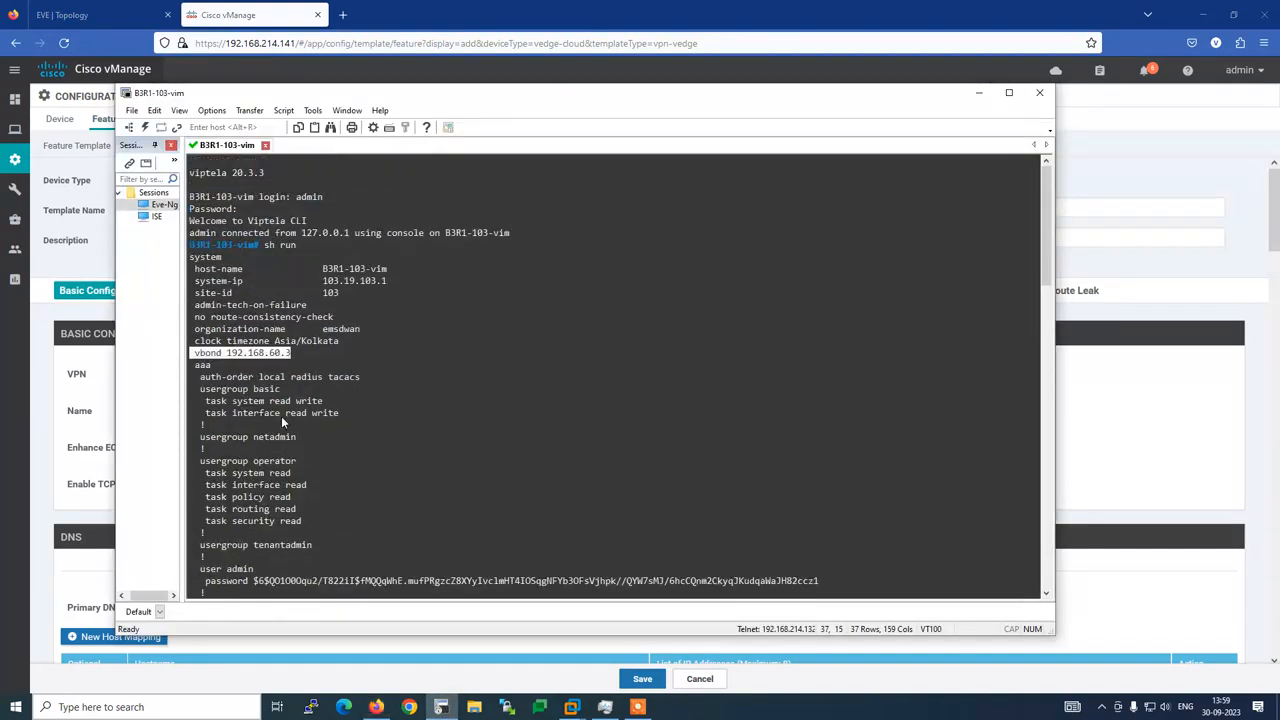
pyautogui.moveTo(254, 251); pyautogui.dragTo(190, 250)
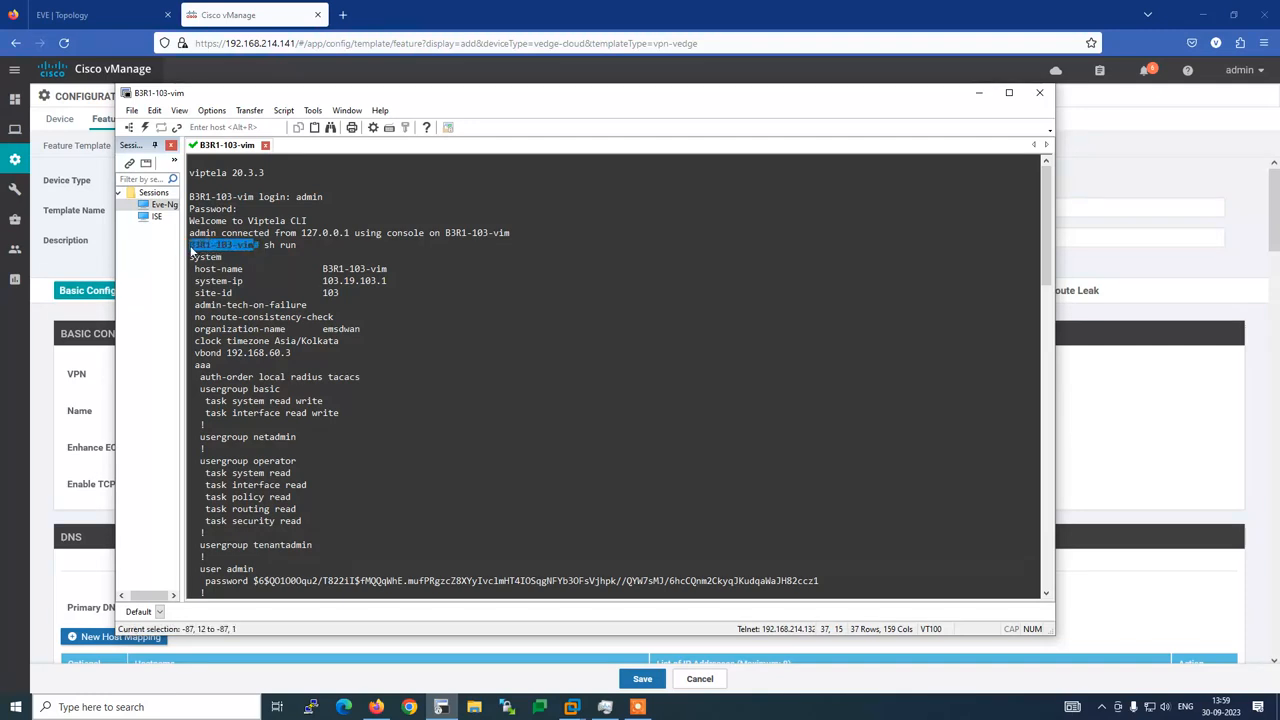
pyautogui.hotkey('alt', 'Tab')
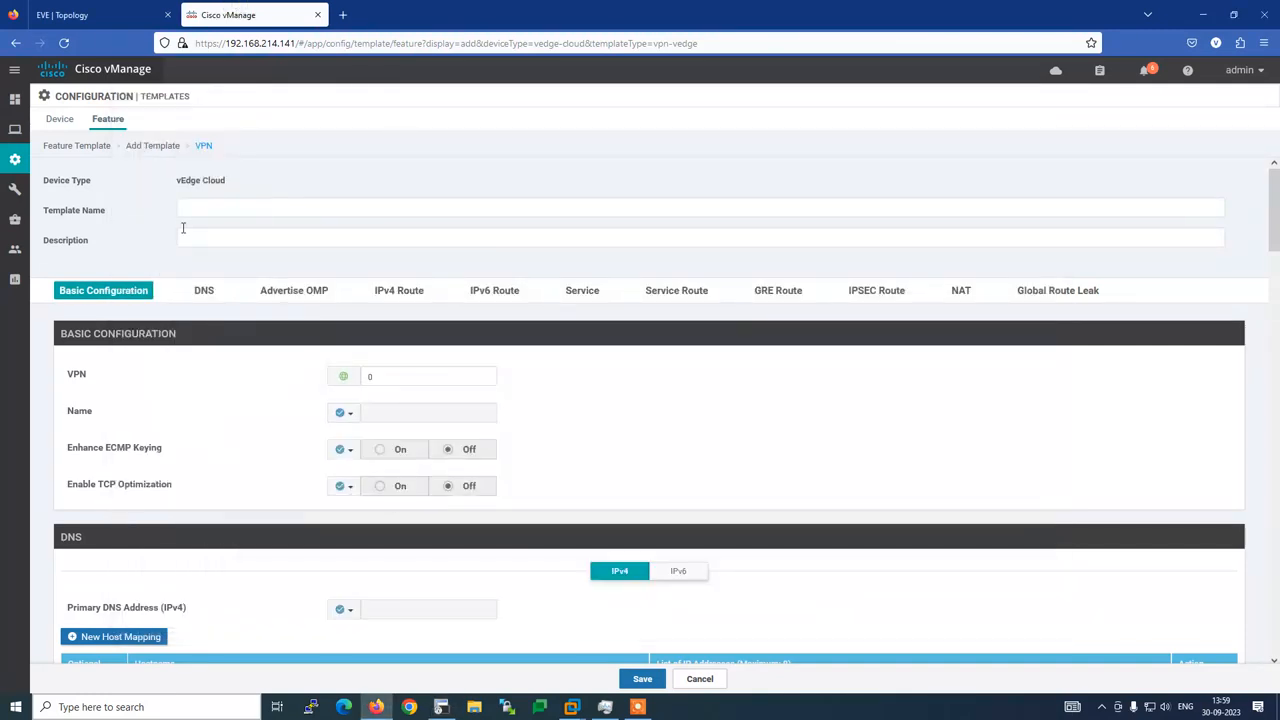
# Name the VPN template VPN-0-B3R1 and paste the same text into its Description
pyautogui.click(183, 229)
pyautogui.click(196, 208)
pyautogui.write('VPN-0')
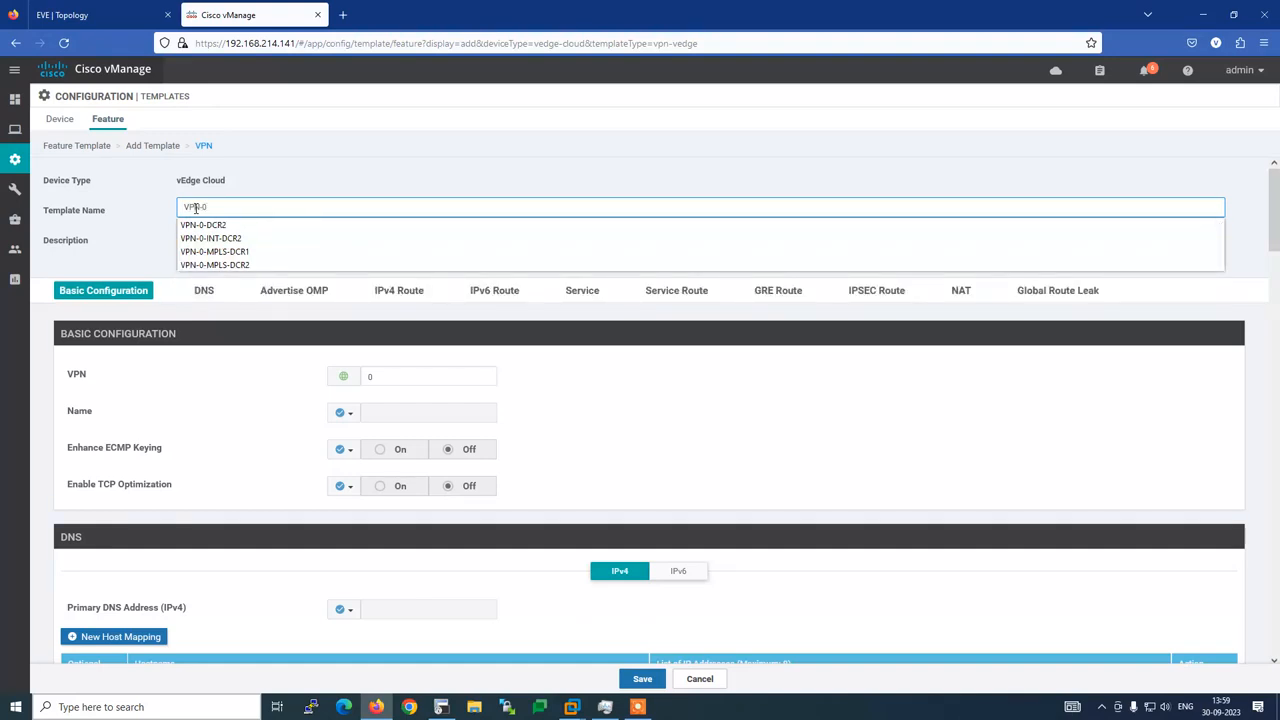
pyautogui.write('-B3R1-103-')
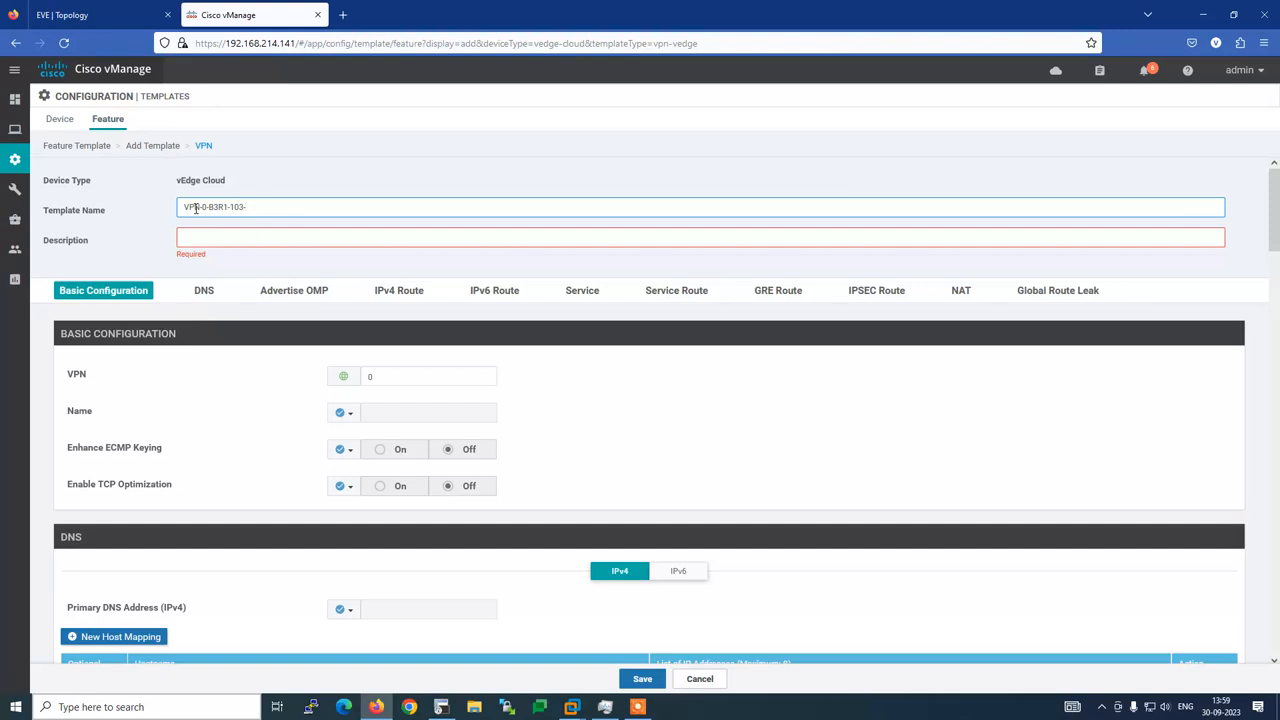
pyautogui.press('BackSpace')
pyautogui.press('BackSpace')
pyautogui.press('BackSpace')
pyautogui.press('BackSpace')
pyautogui.moveTo(229, 213); pyautogui.dragTo(142, 206)
pyautogui.hotkey('ctrl', 'c')
pyautogui.click(195, 239)
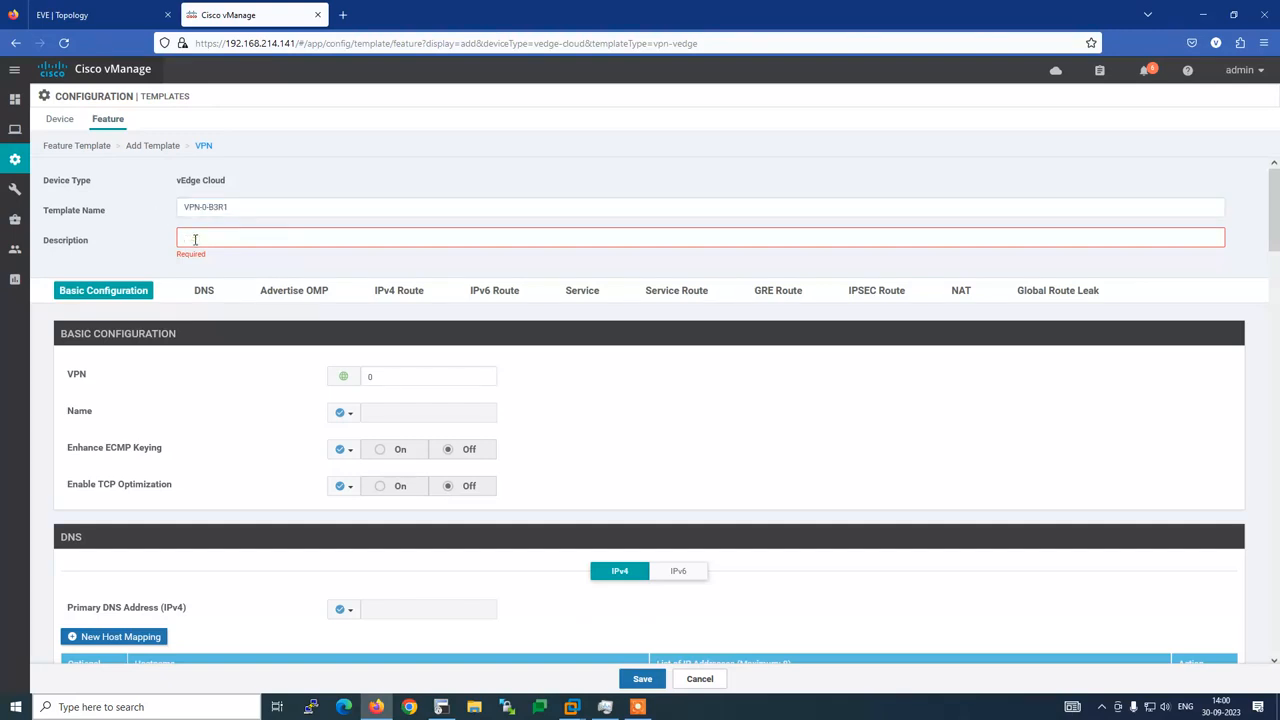
pyautogui.hotkey('ctrl', 'v')
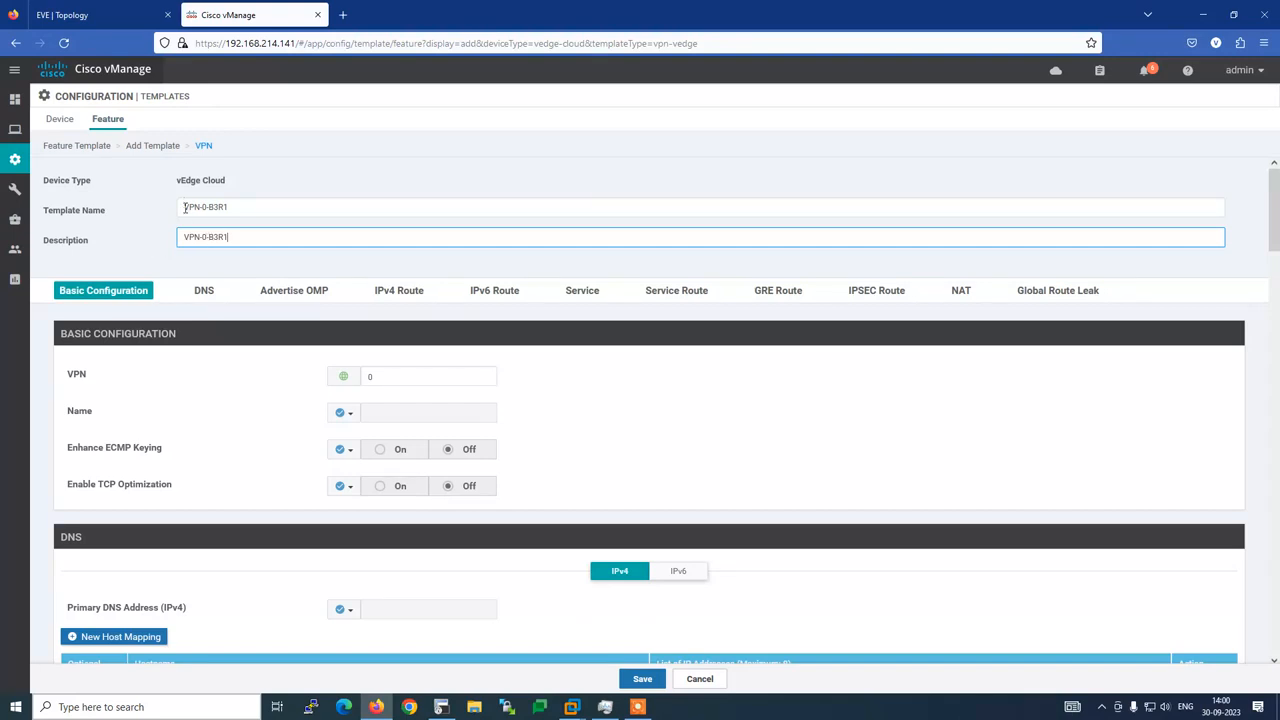
pyautogui.moveTo(185, 207); pyautogui.dragTo(204, 207)
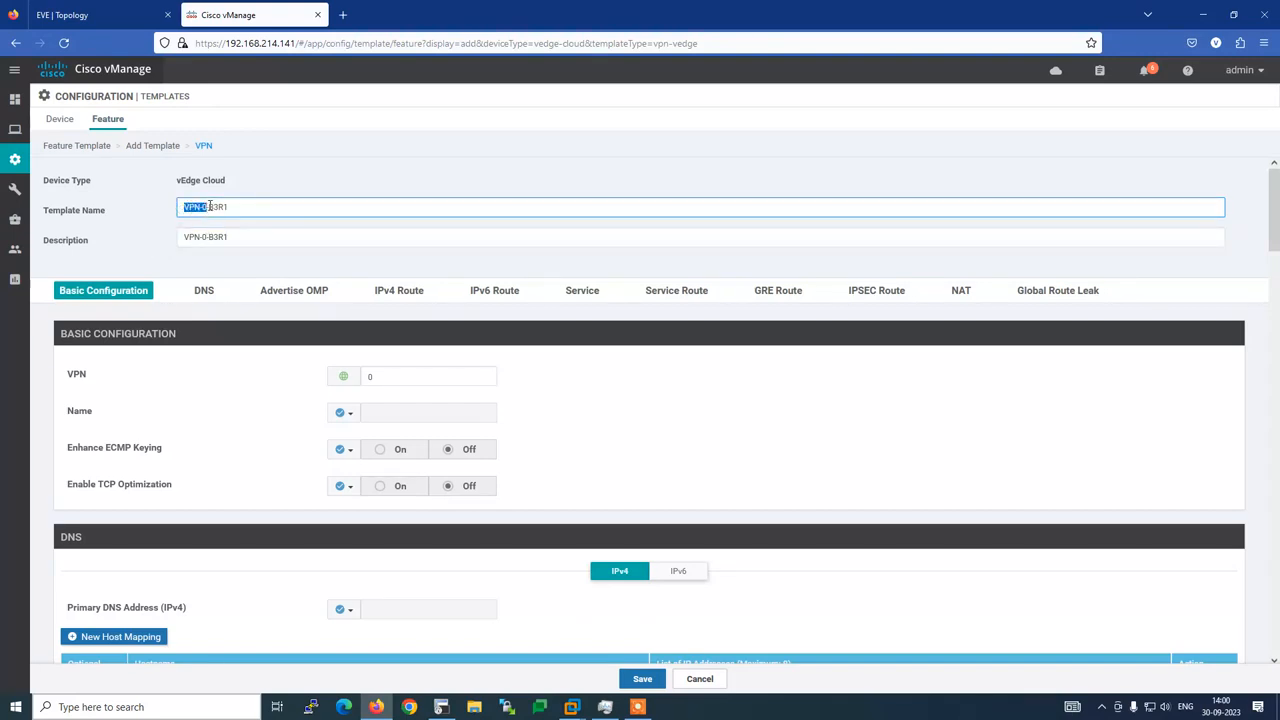
pyautogui.moveTo(208, 207); pyautogui.dragTo(231, 207)
pyautogui.click(141, 239)
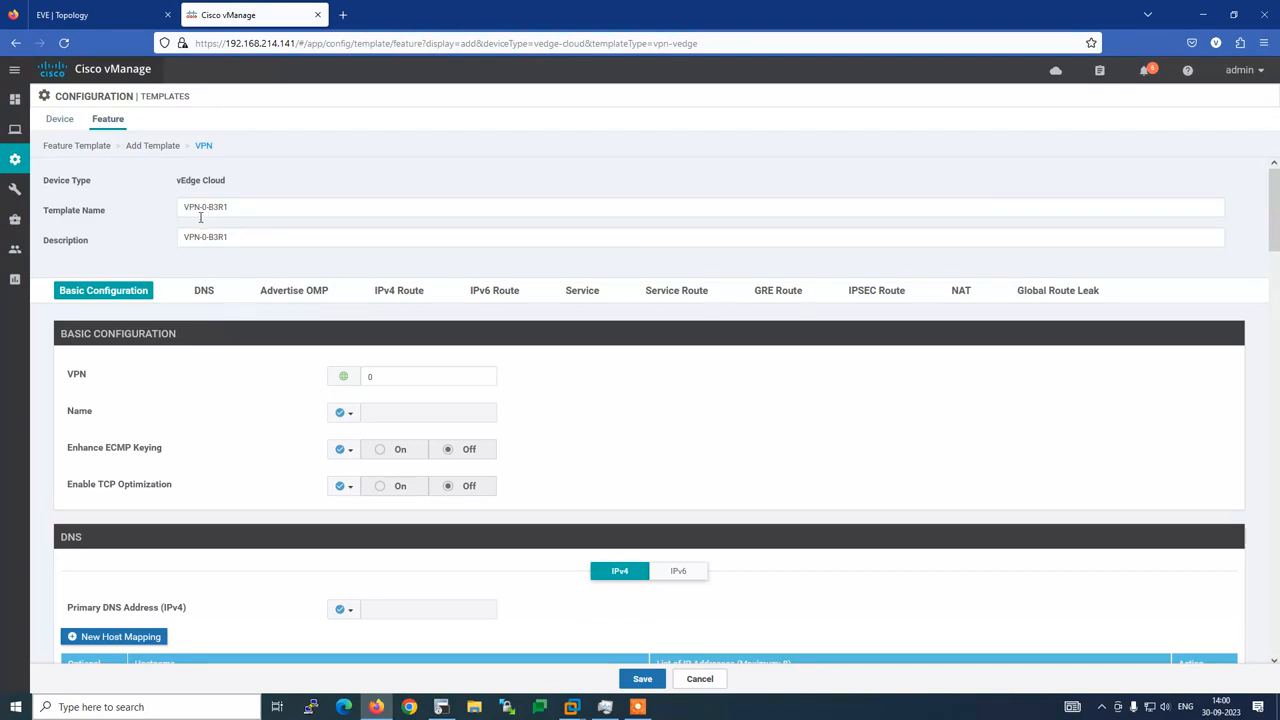
pyautogui.moveTo(208, 207); pyautogui.dragTo(180, 209)
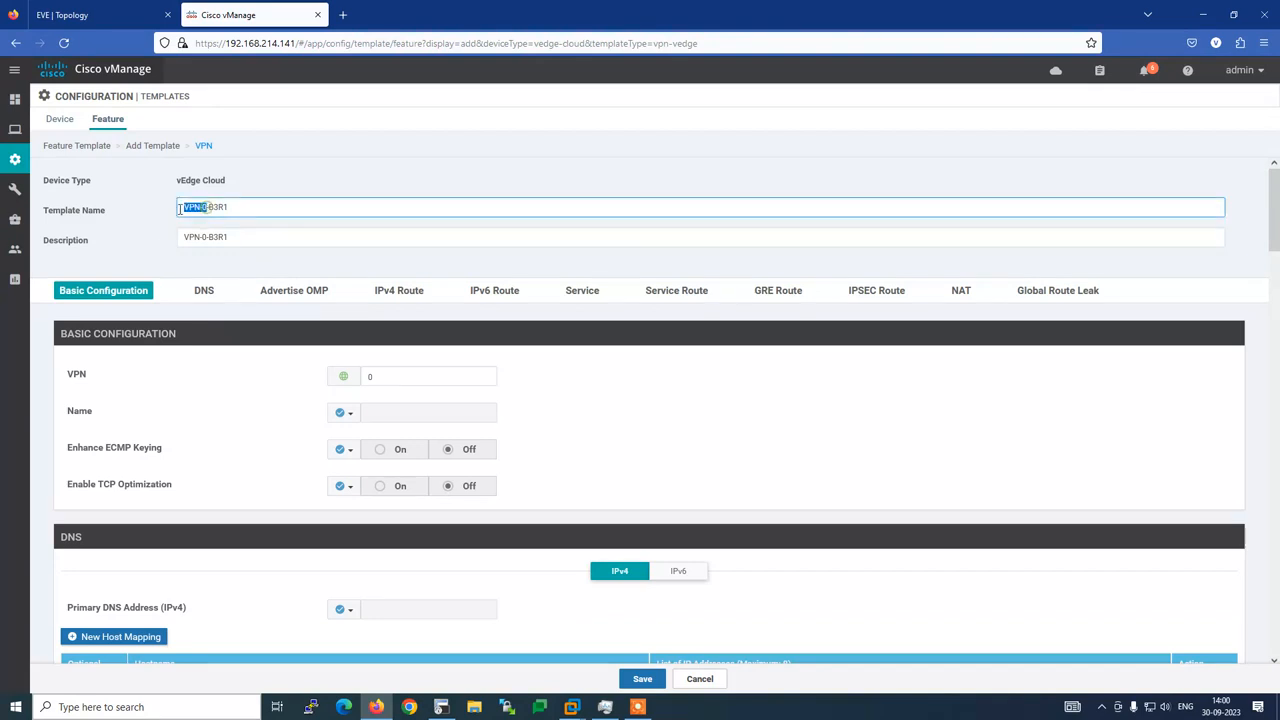
pyautogui.click(132, 227)
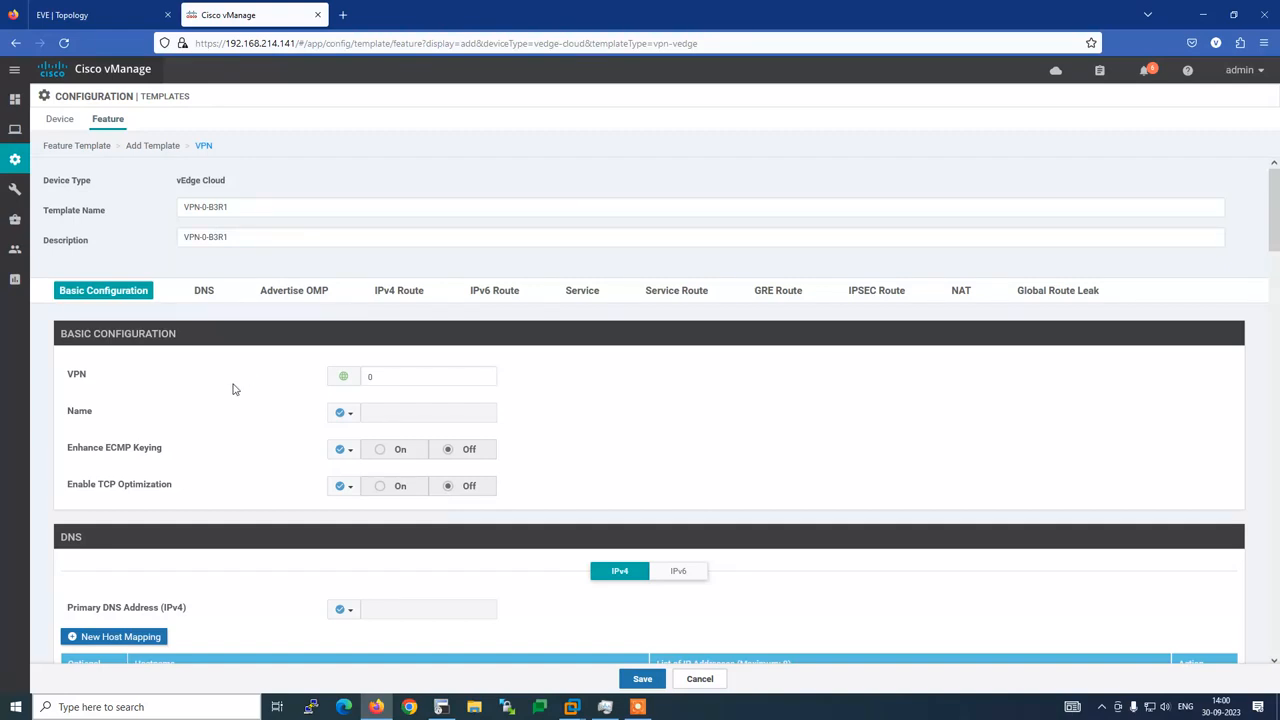
# Go to the VPN template's IPv4 Route section, then view the EVE-NG lab topology
pyautogui.scroll(-1, 218, 404)
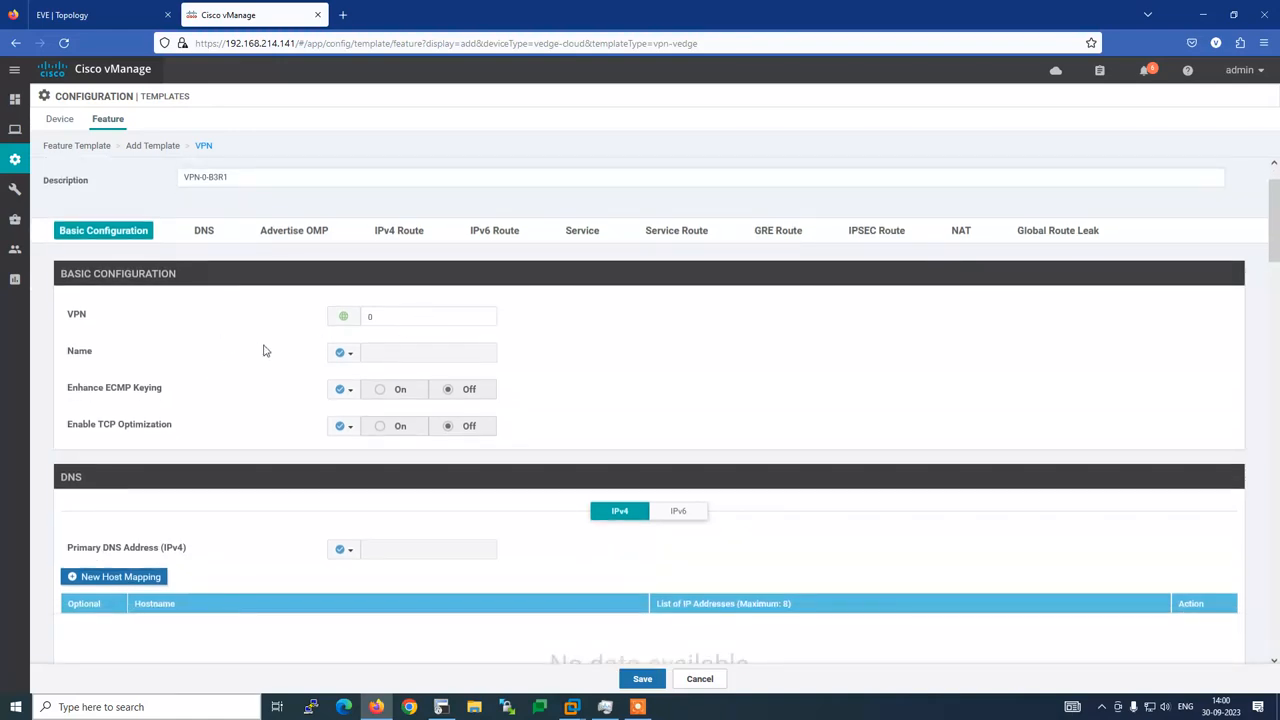
pyautogui.scroll(-2, 266, 349)
pyautogui.scroll(1, 306, 303)
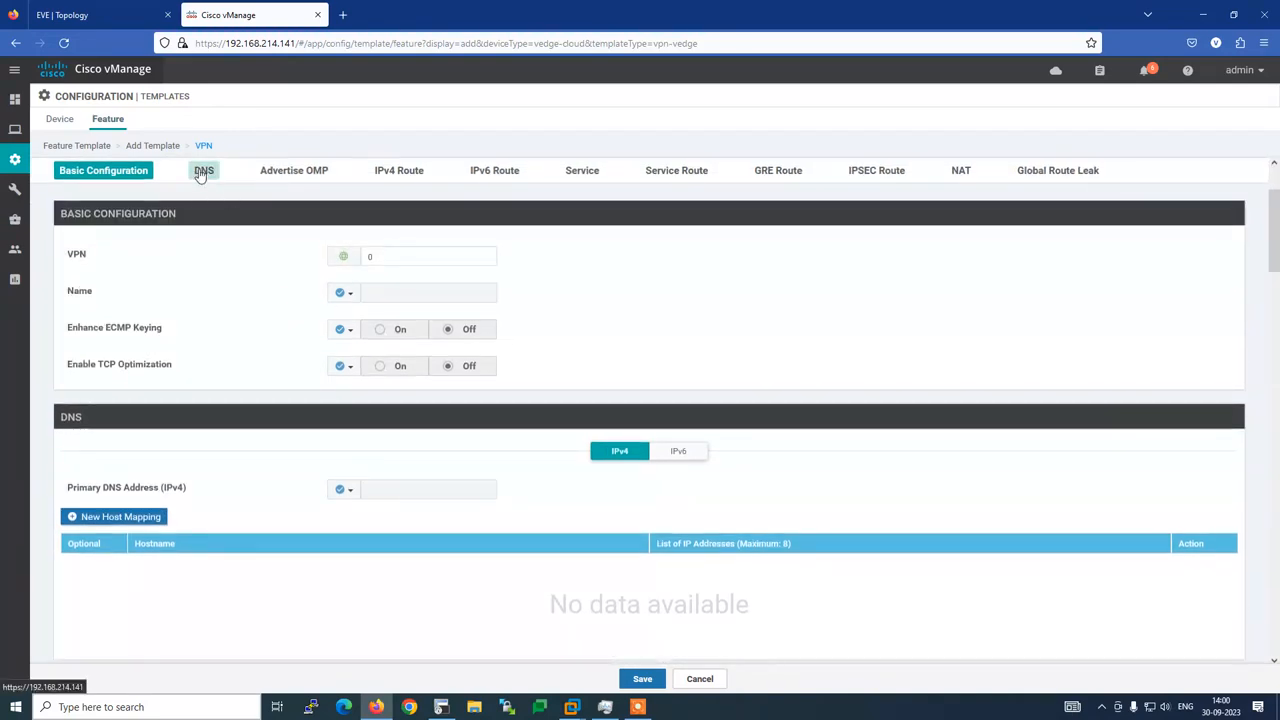
pyautogui.click(400, 171)
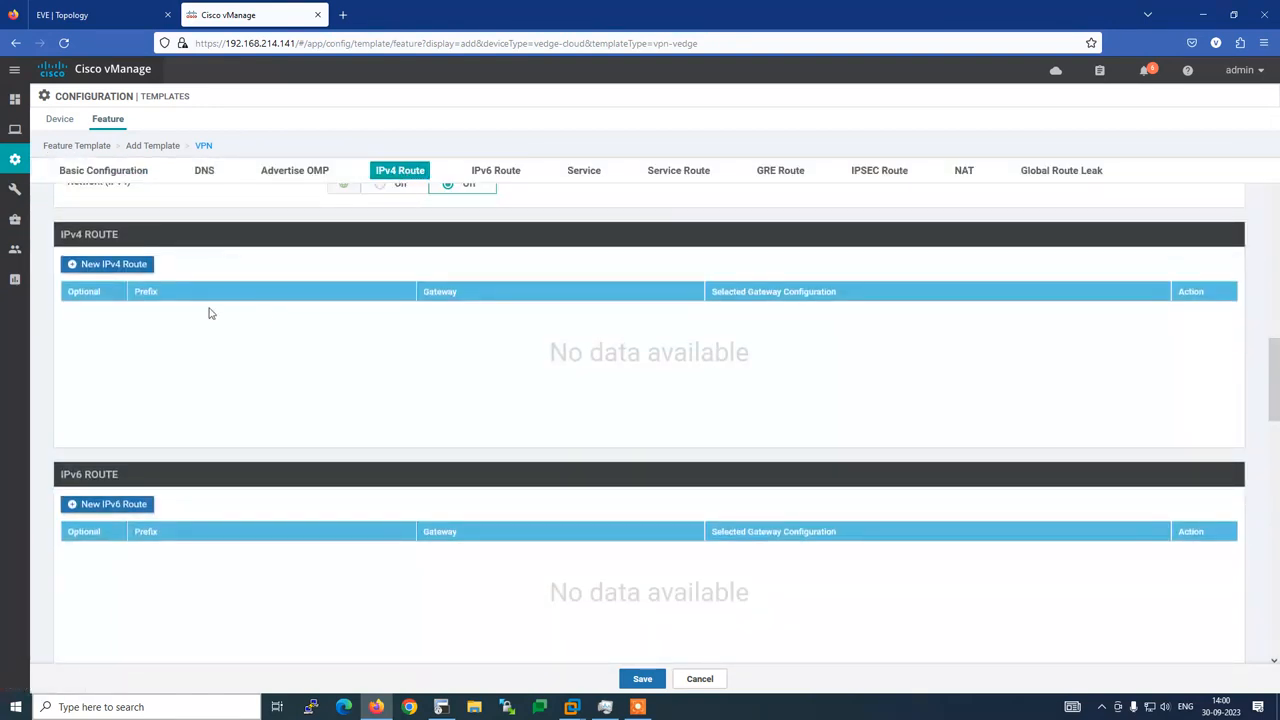
pyautogui.click(124, 25)
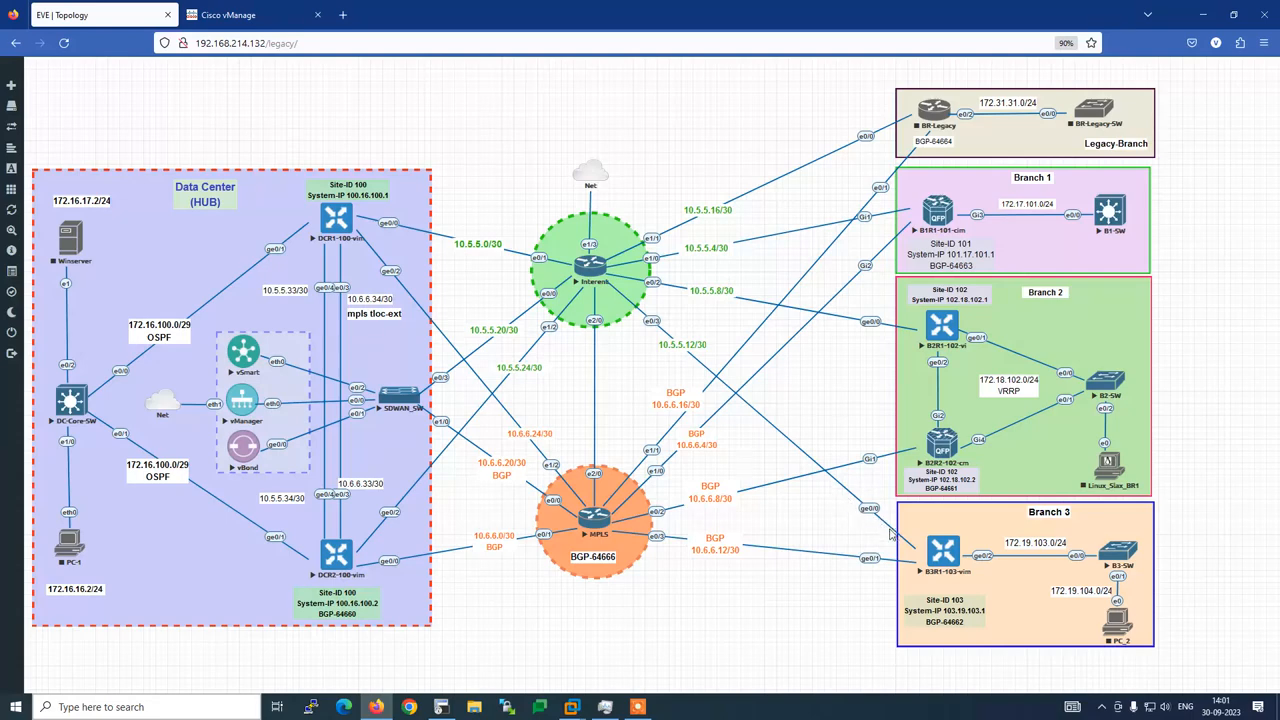
# Start a new IPv4 static route with prefix 0.0.0.0/0
pyautogui.click(230, 15)
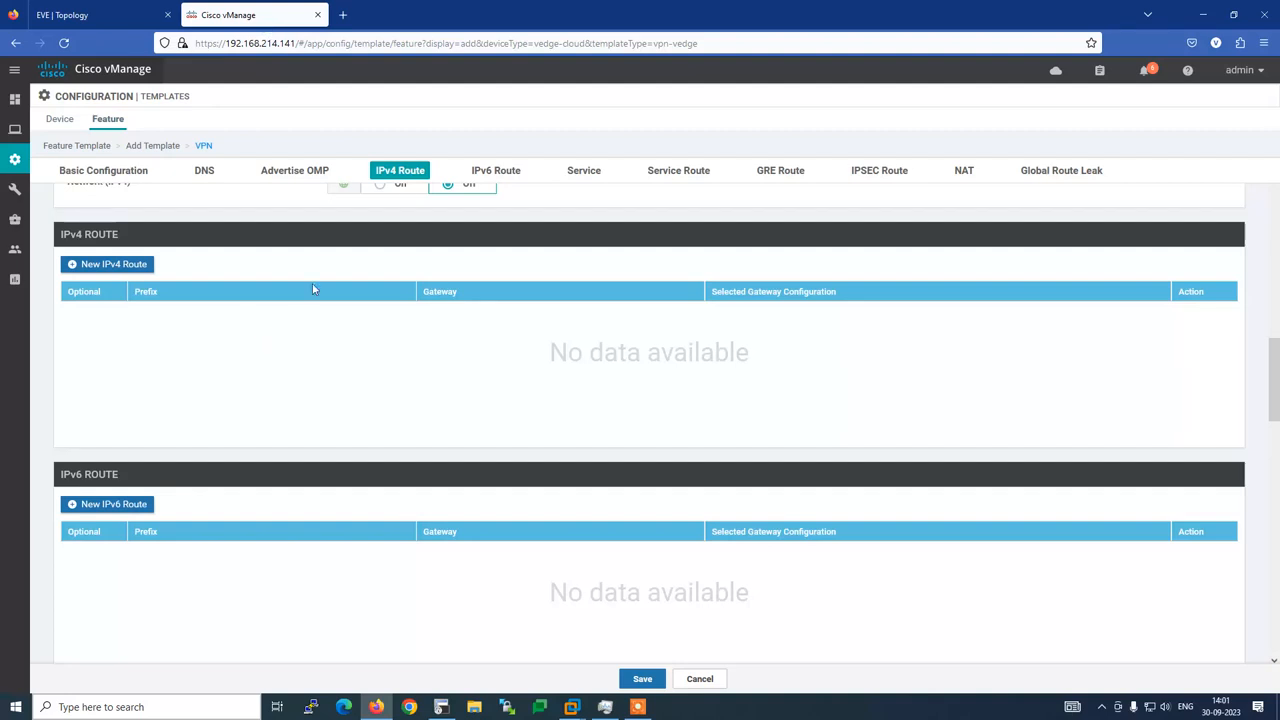
pyautogui.click(115, 265)
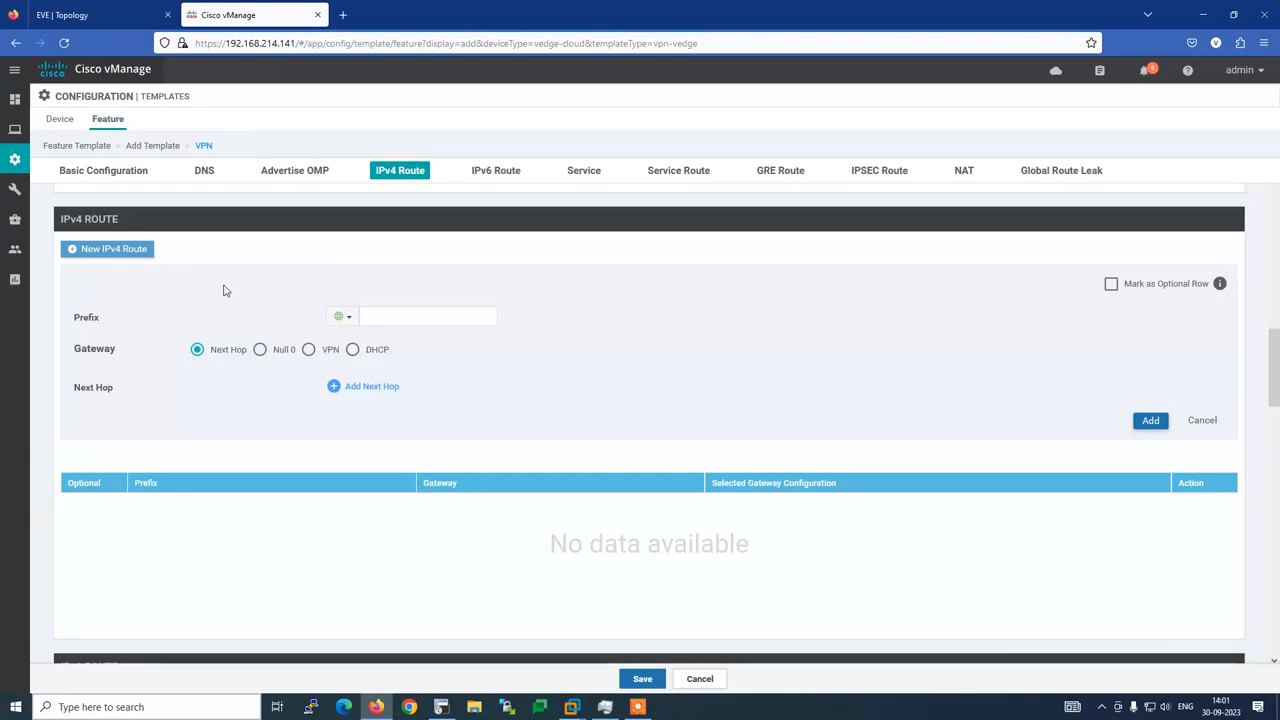
pyautogui.click(388, 317)
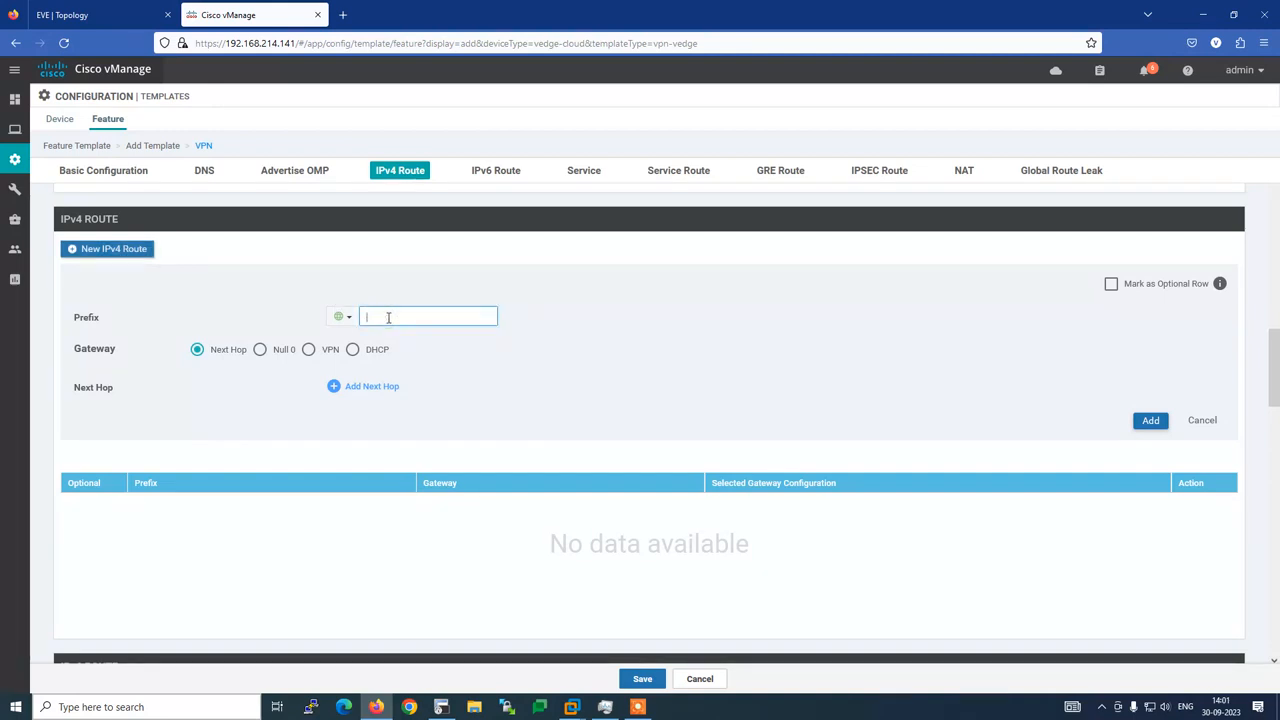
pyautogui.write('0.0.0.0')
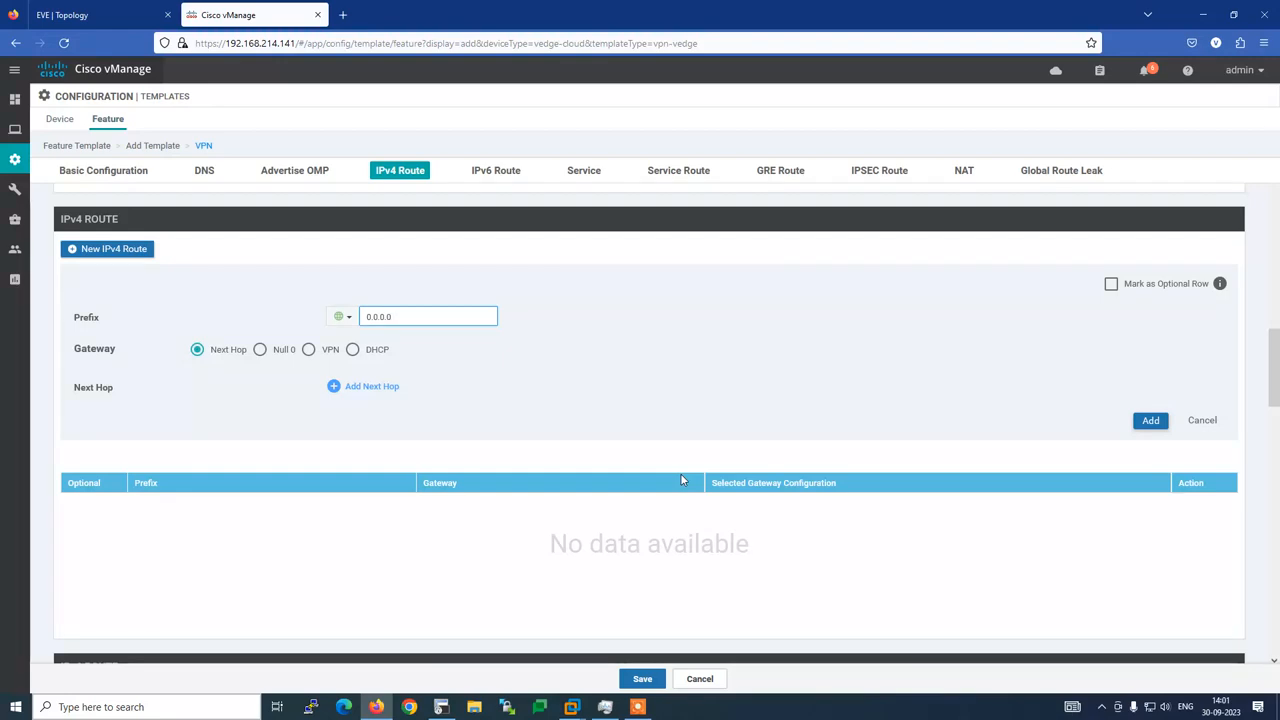
pyautogui.write('/0')
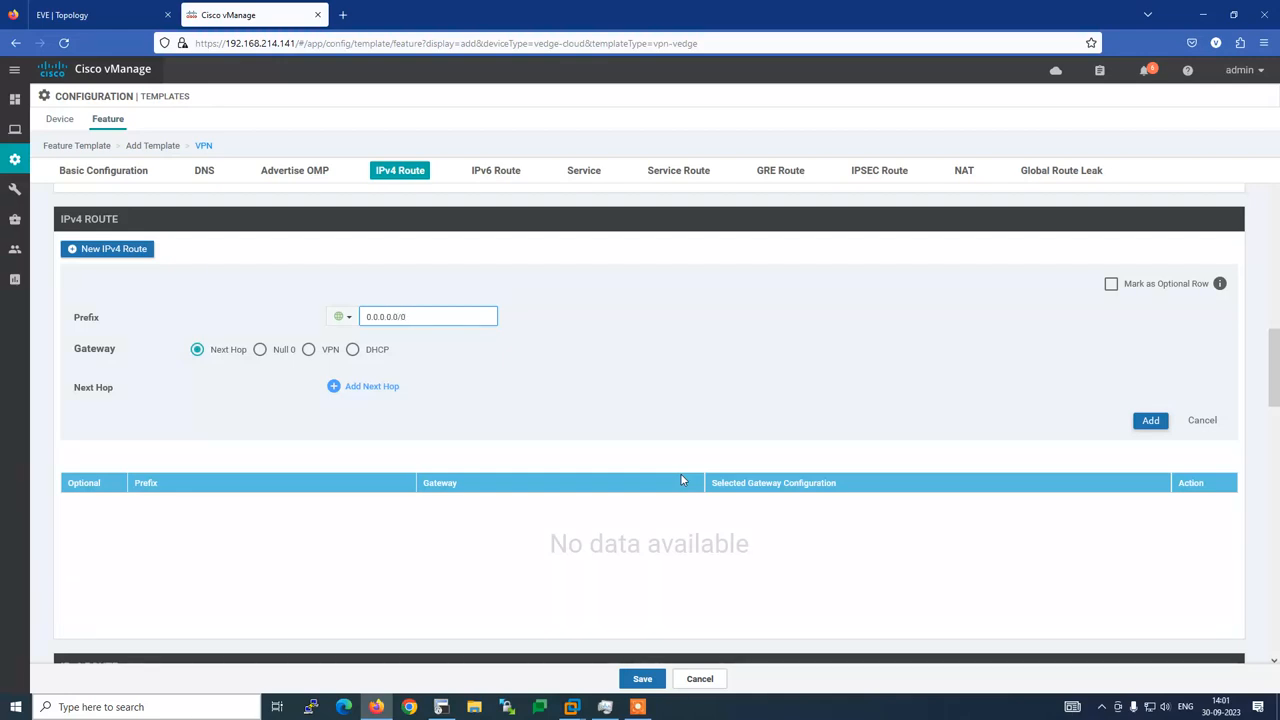
# Give the route a next-hop address beginning 10.5, looked up on the topology
pyautogui.click(384, 387)
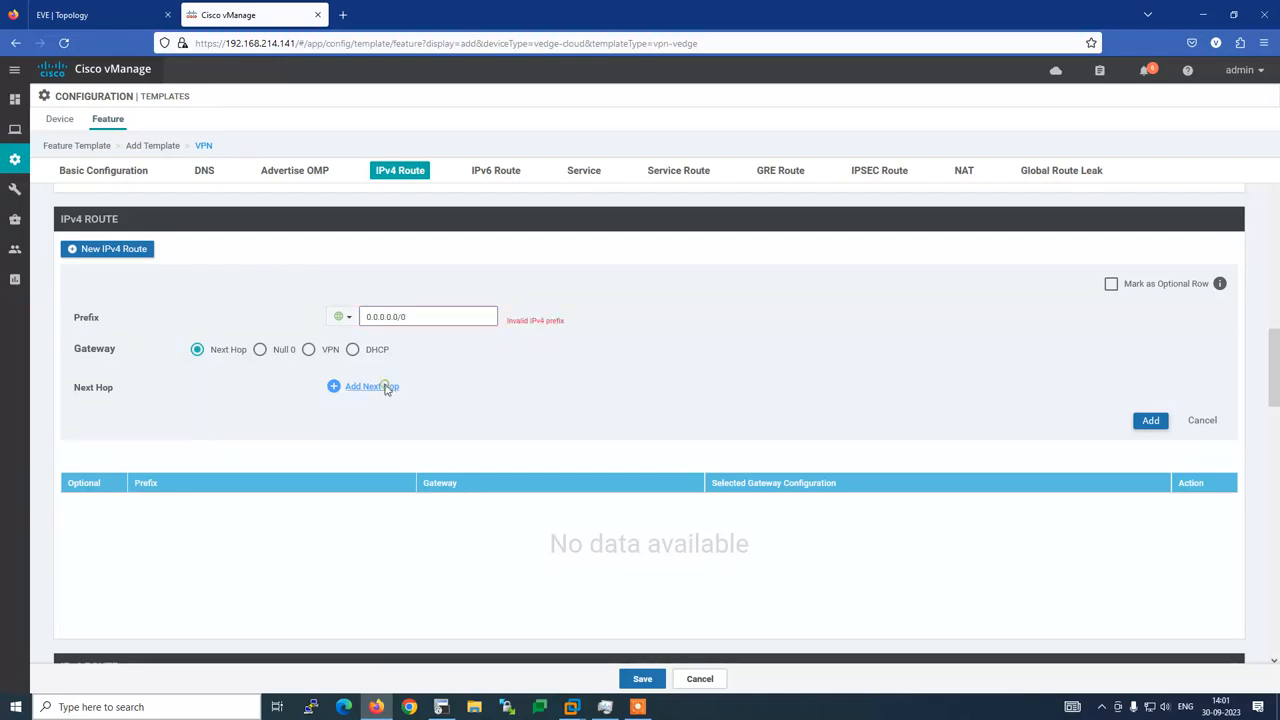
pyautogui.click(645, 424)
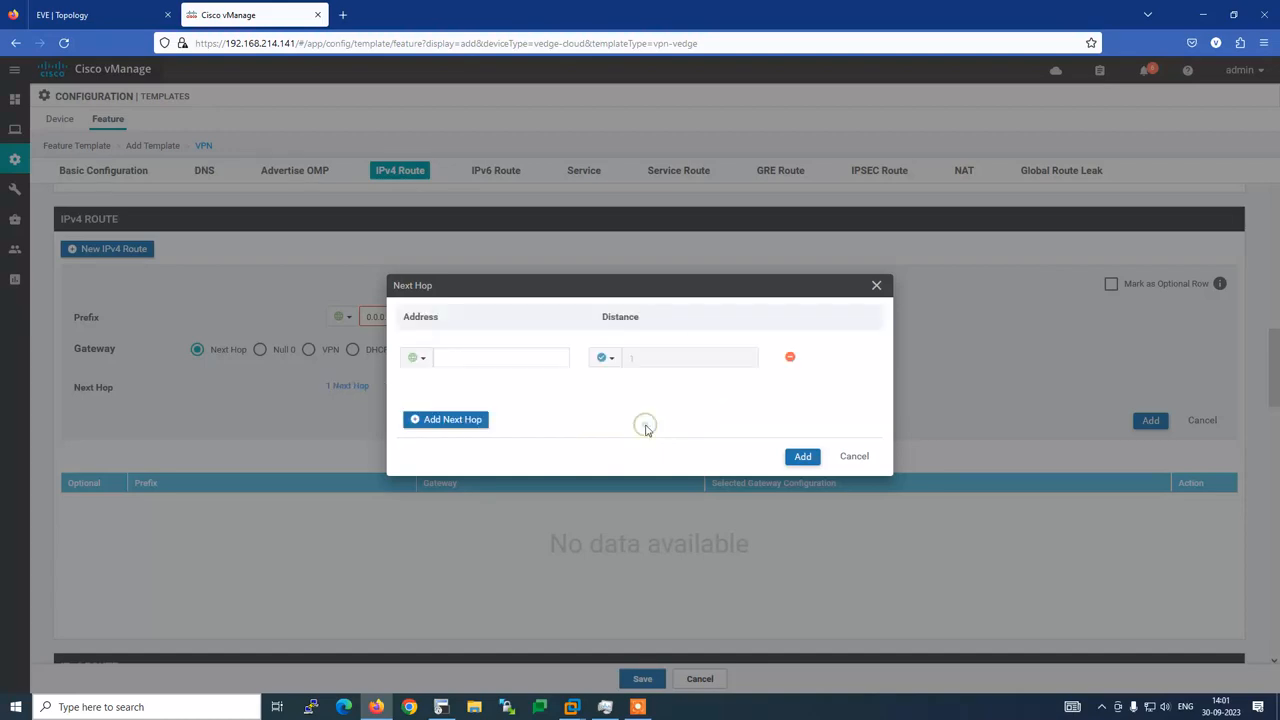
pyautogui.click(475, 358)
pyautogui.click(90, 15)
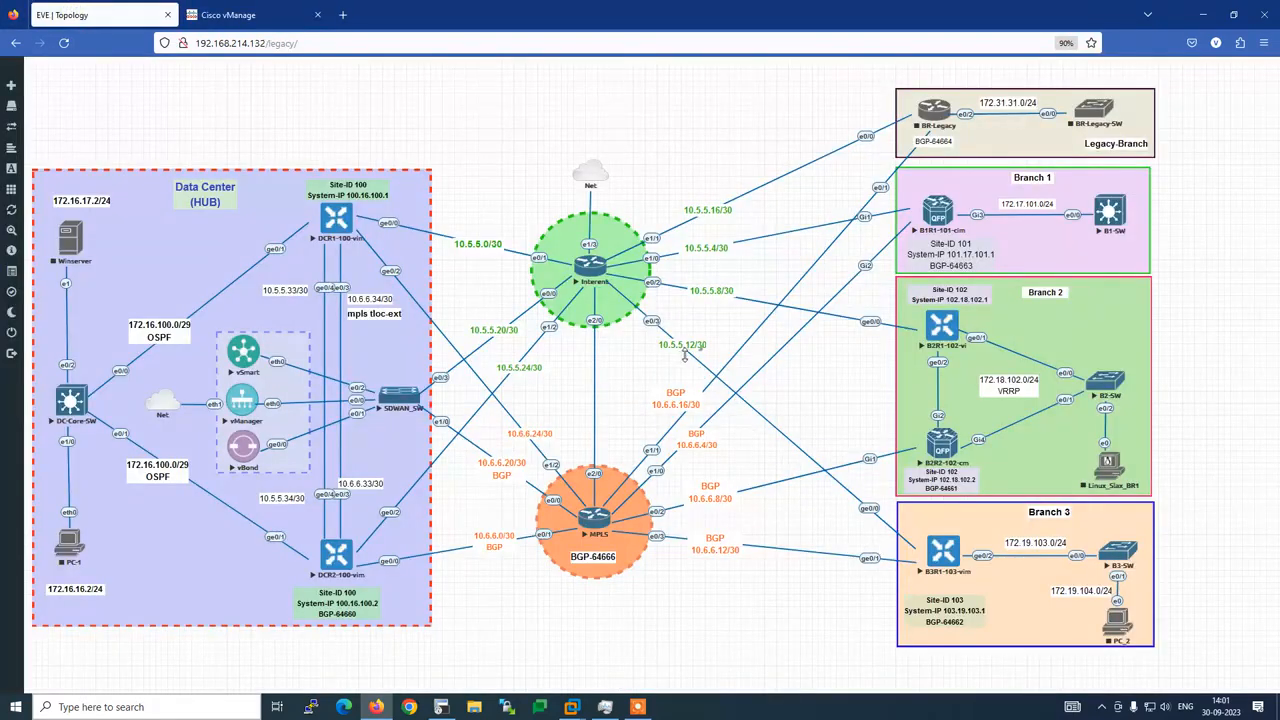
pyautogui.click(271, 8)
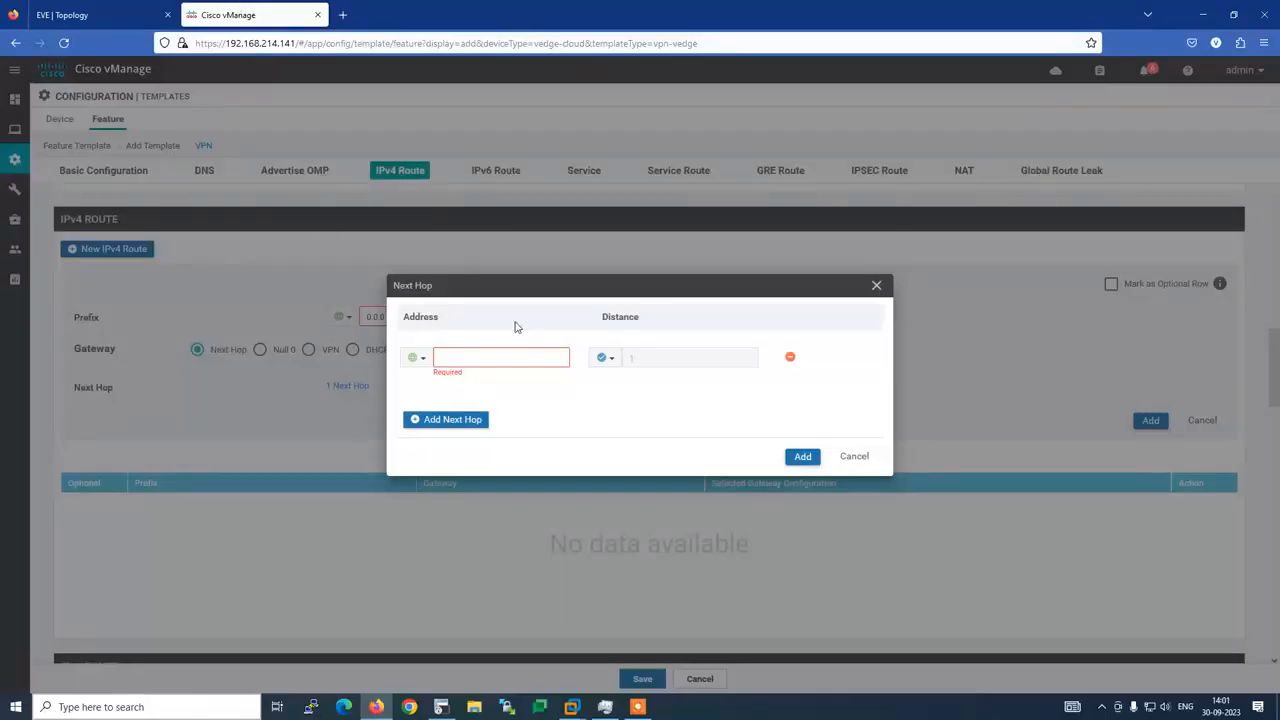
pyautogui.write('10.5.5.13')
pyautogui.click(801, 457)
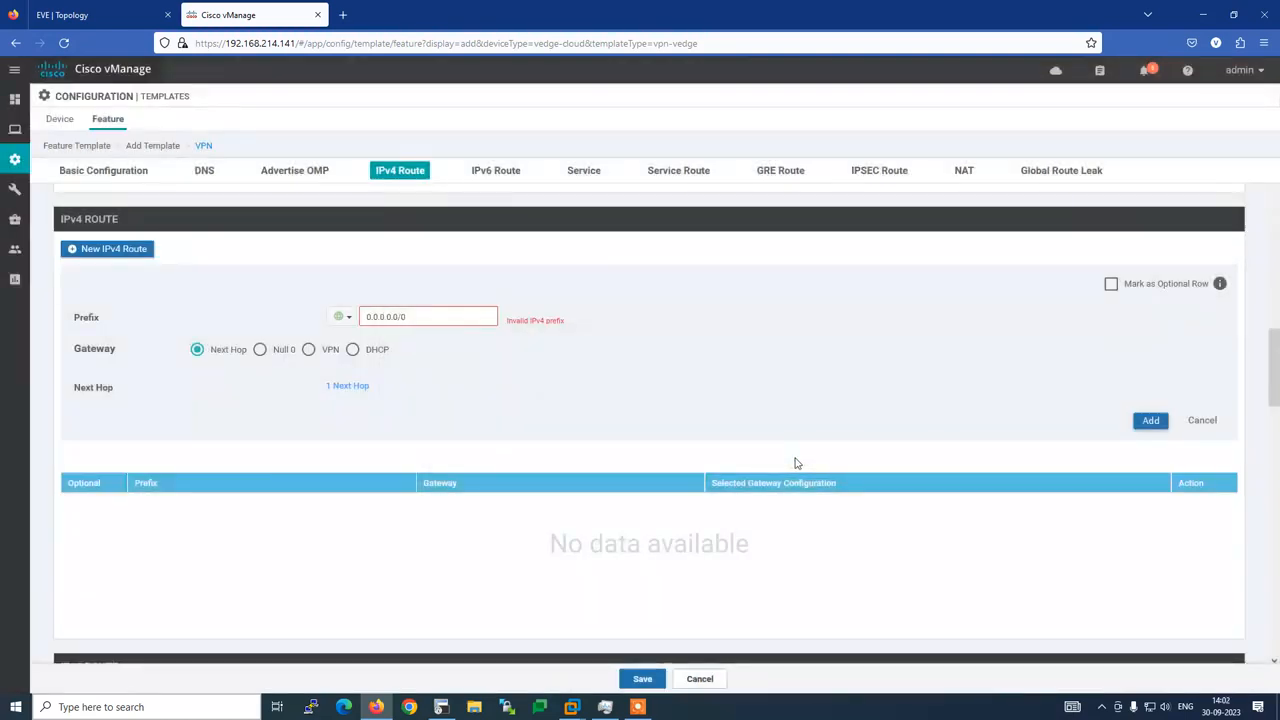
pyautogui.click(1151, 420)
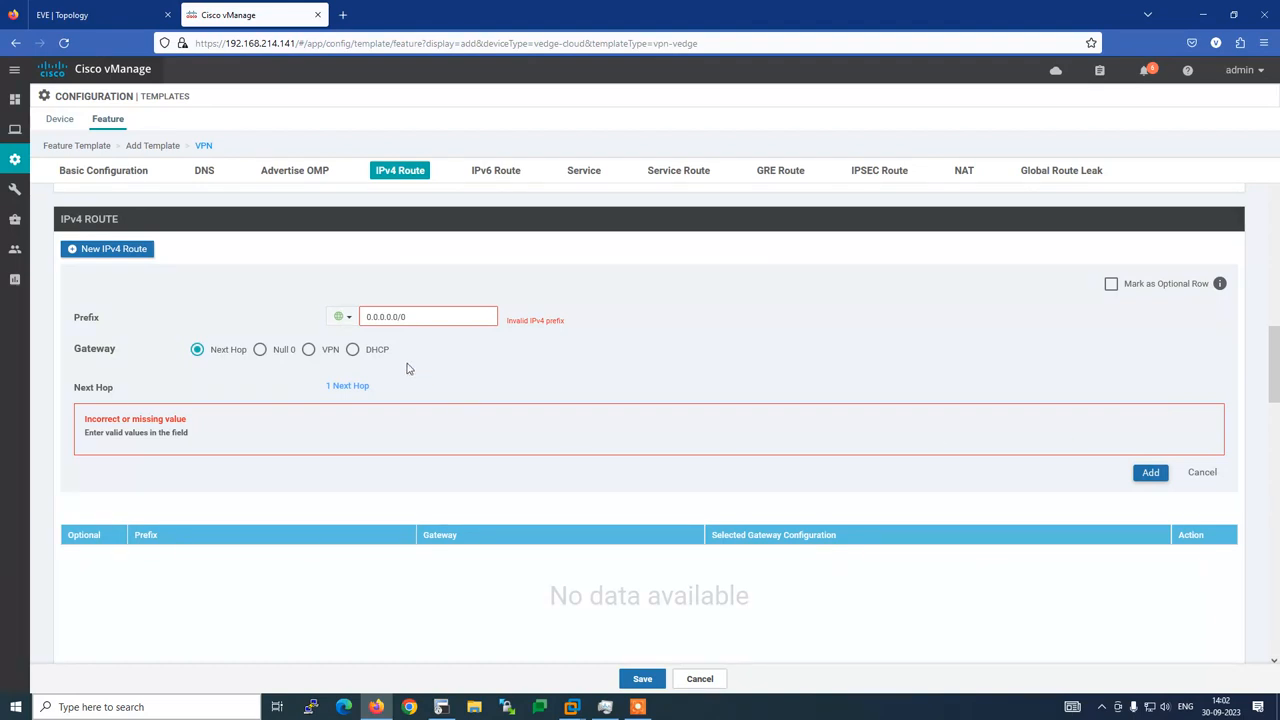
# Re-enter prefix 0.0.0.0/0, add the route, and save the VPN template
pyautogui.click(420, 311)
pyautogui.press('BackSpace')
pyautogui.press('BackSpace')
pyautogui.press('BackSpace')
pyautogui.press('BackSpace')
pyautogui.press('BackSpace')
pyautogui.press('BackSpace')
pyautogui.press('BackSpace')
pyautogui.press('BackSpace')
pyautogui.write('0.0.0.')
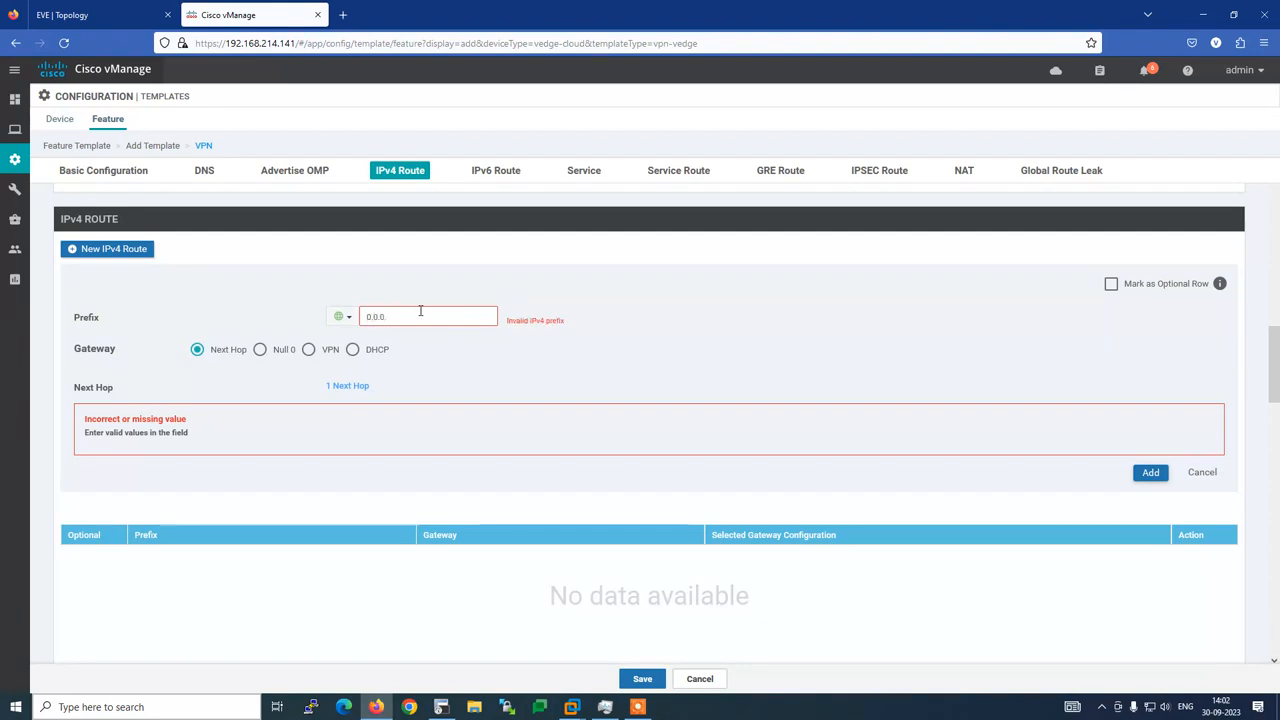
pyautogui.write('0/0')
pyautogui.click(1151, 472)
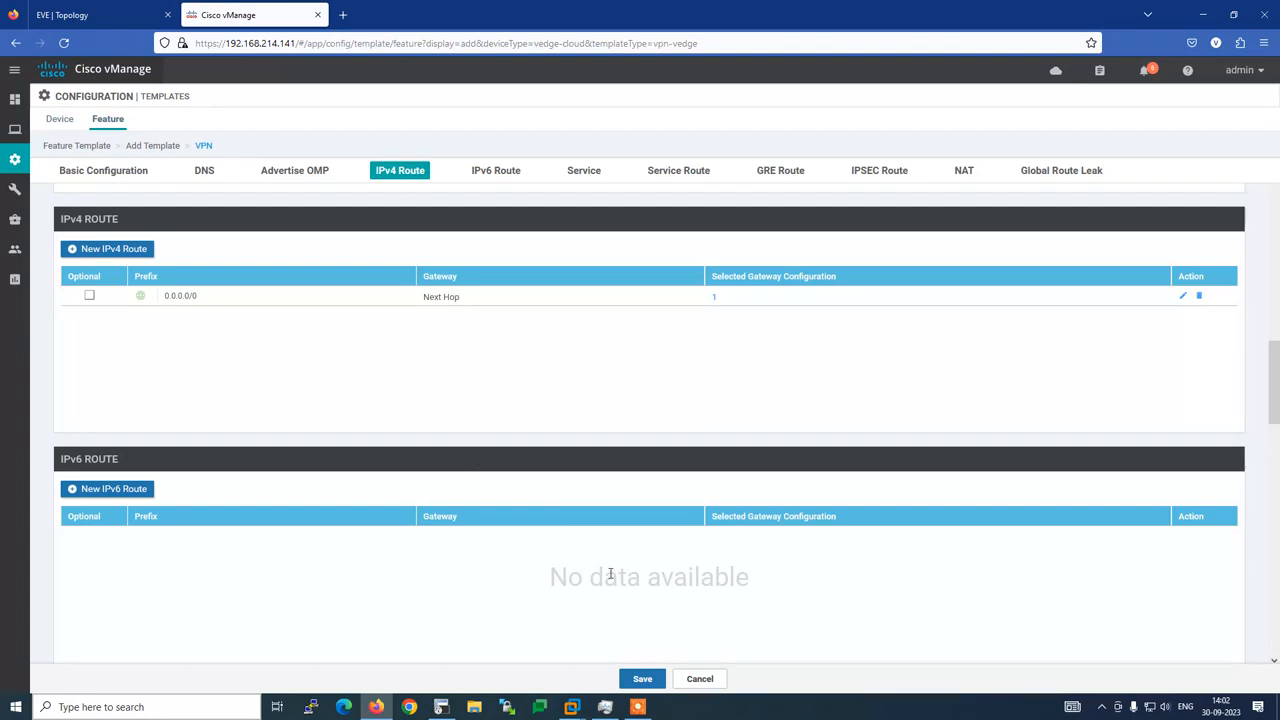
pyautogui.click(642, 679)
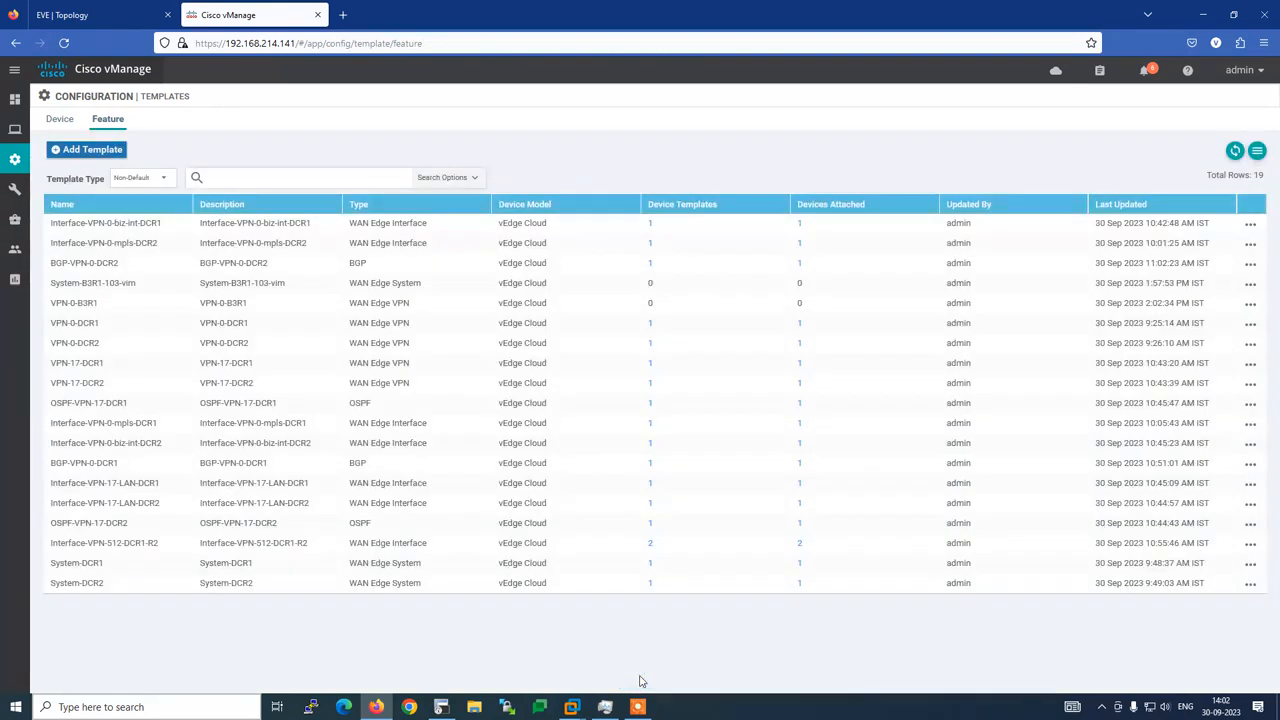
pyautogui.click(443, 707)
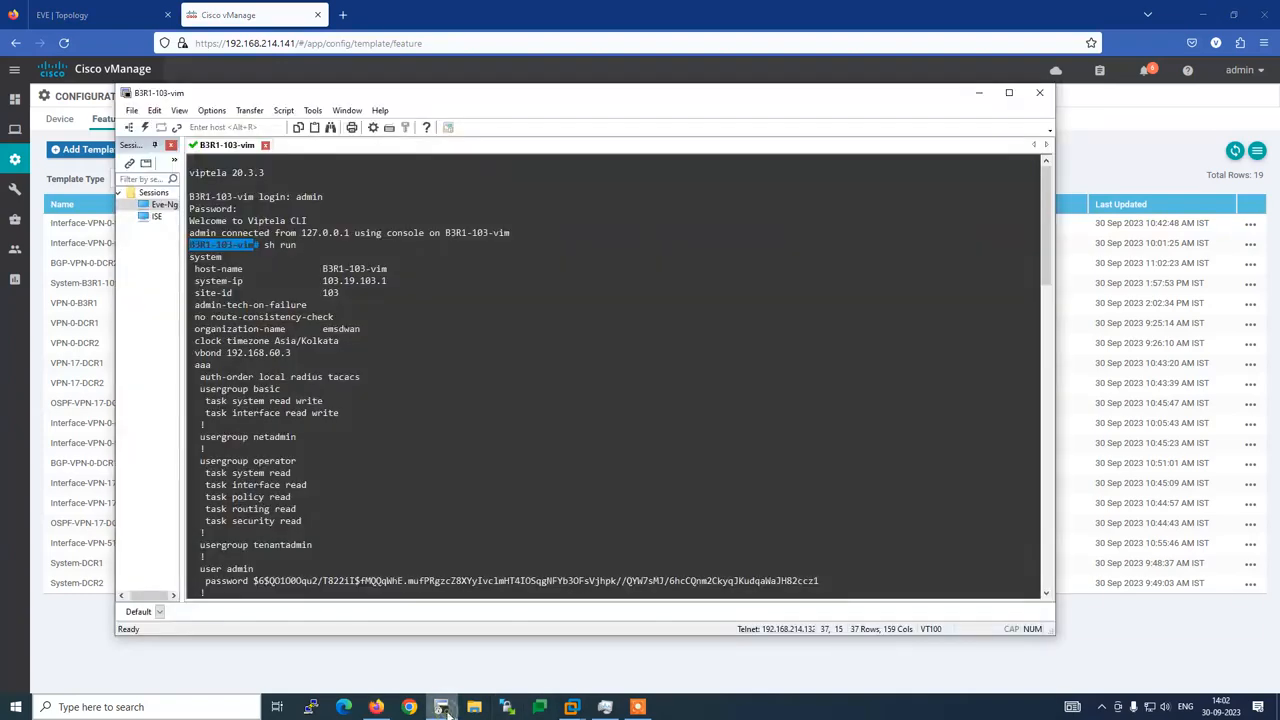
pyautogui.scroll(-15, 356, 422)
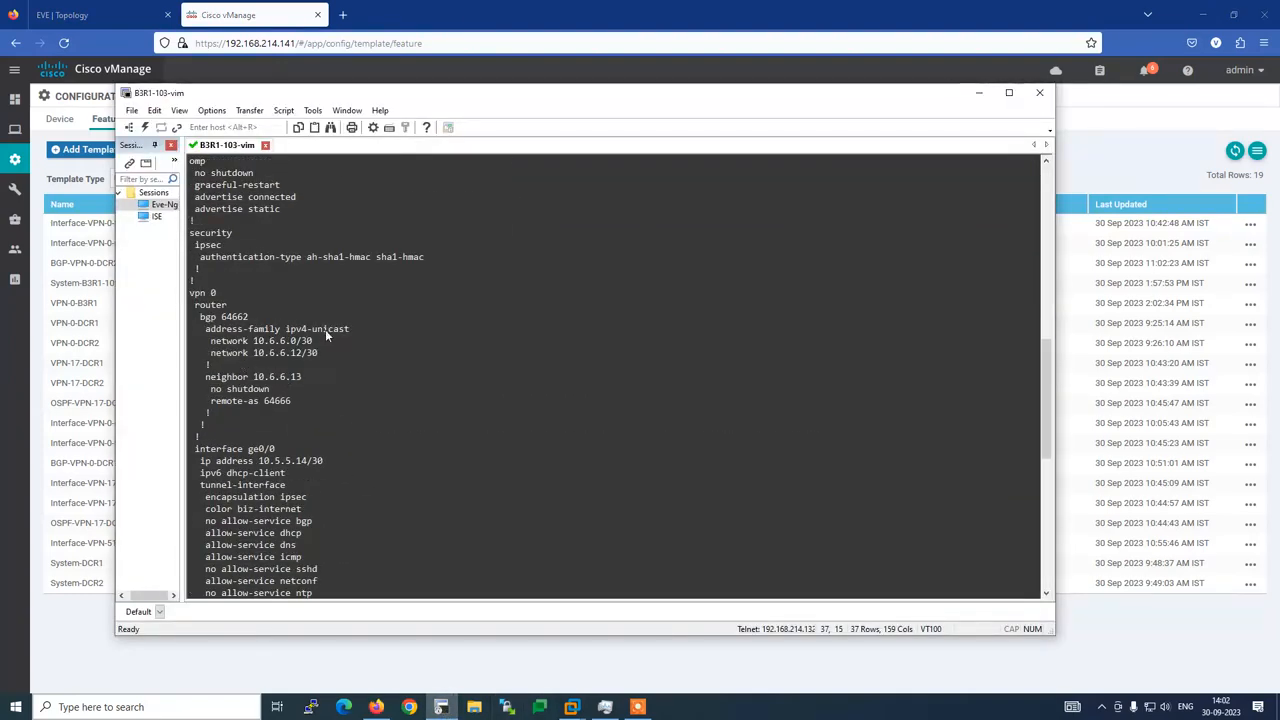
pyautogui.scroll(-4, 288, 400)
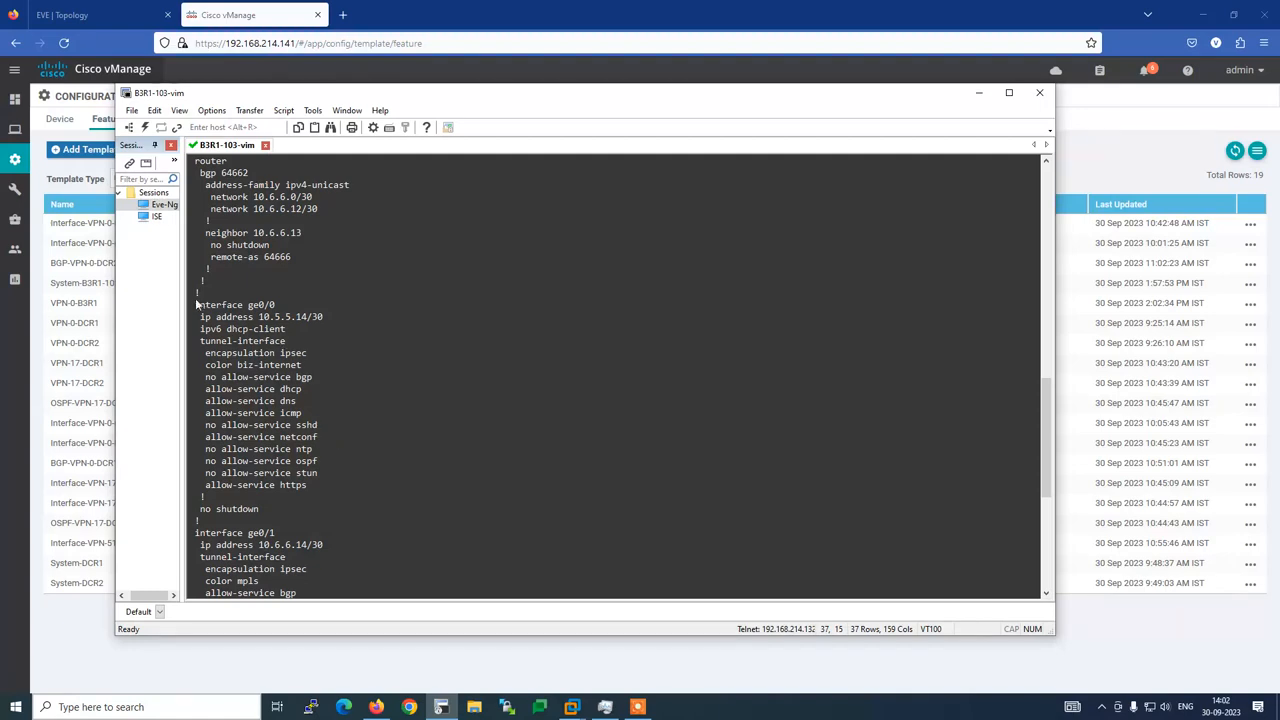
pyautogui.moveTo(196, 305); pyautogui.dragTo(280, 314)
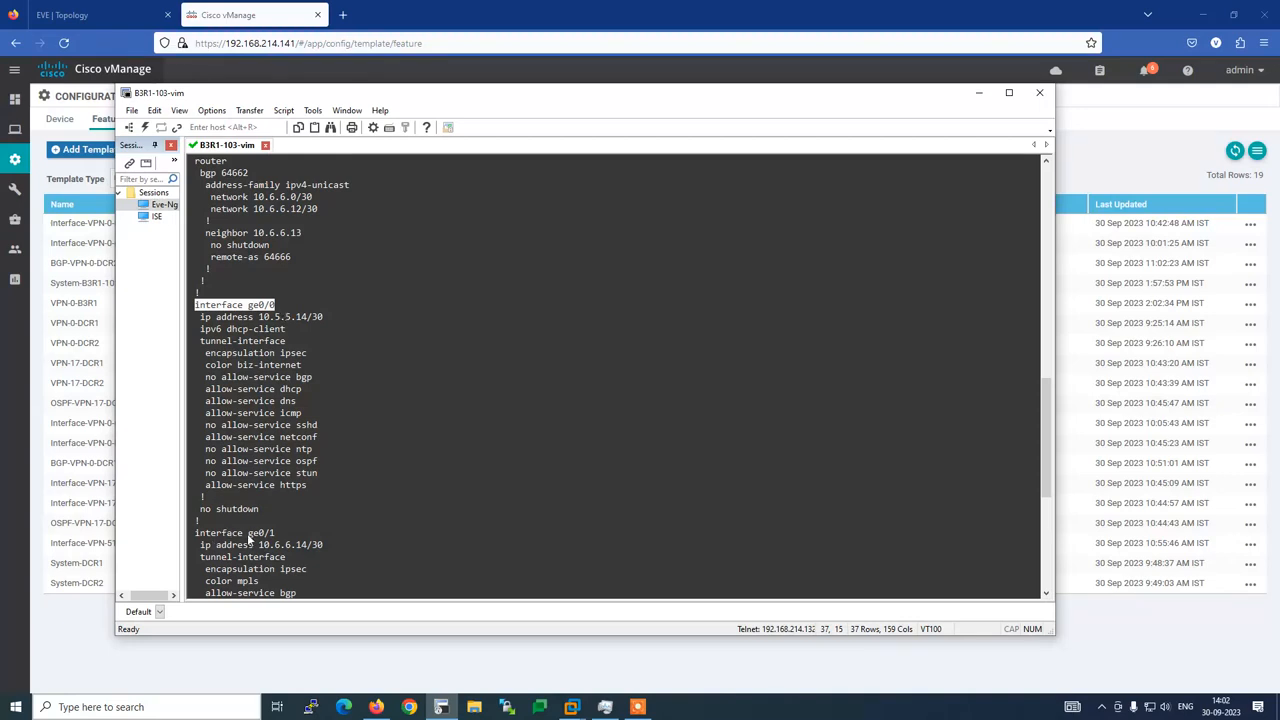
pyautogui.scroll(3, 298, 544)
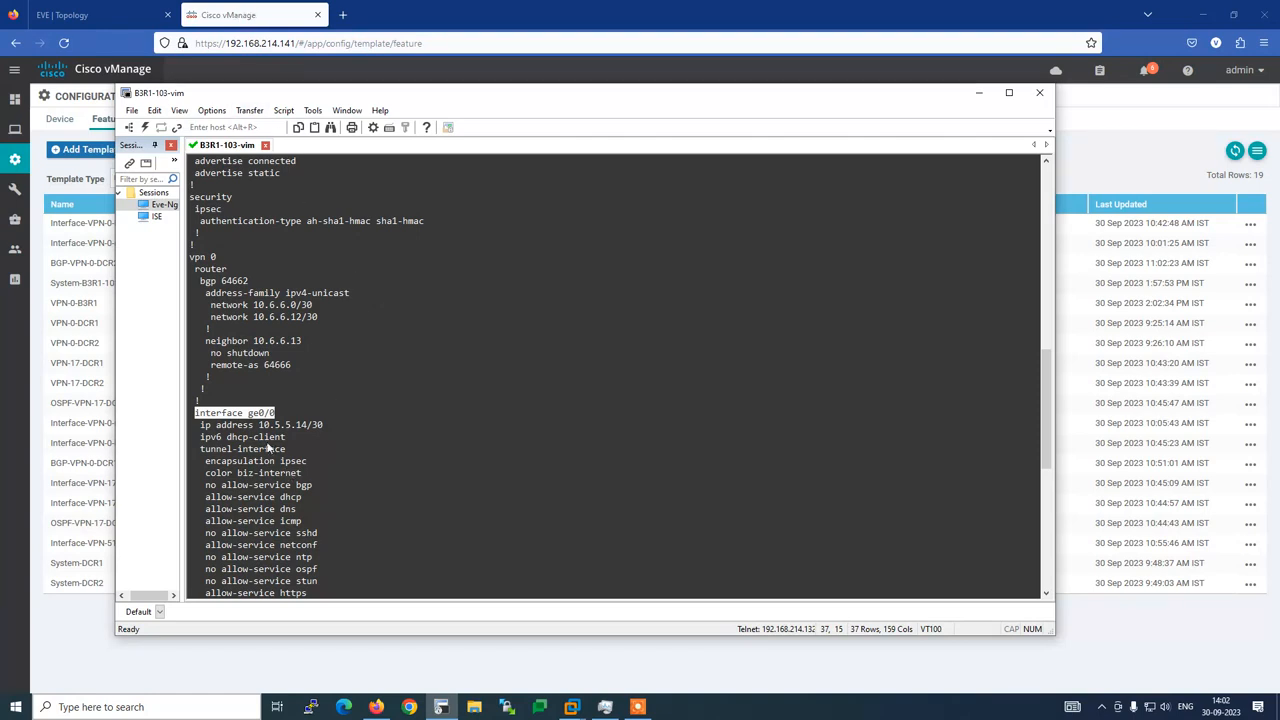
pyautogui.click(257, 16)
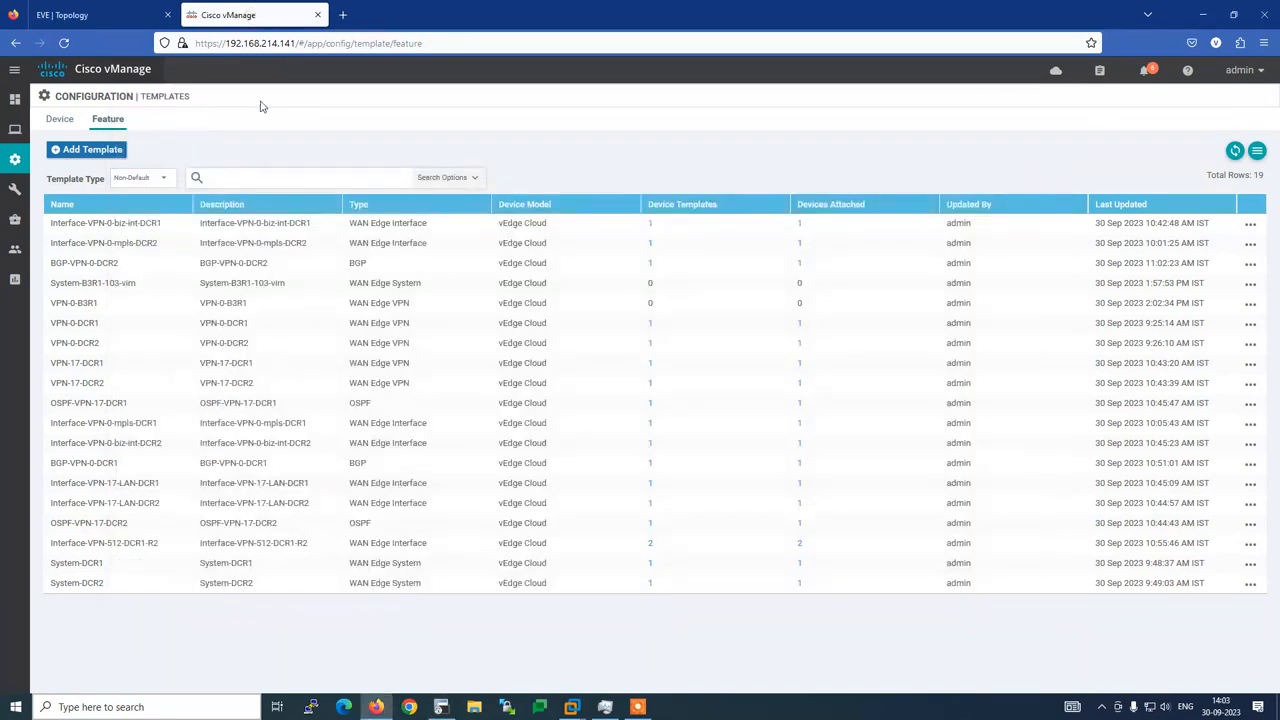
# Create a VPN Interface Ethernet template for vEdge Cloud, filtering devices by 've'
pyautogui.click(86, 150)
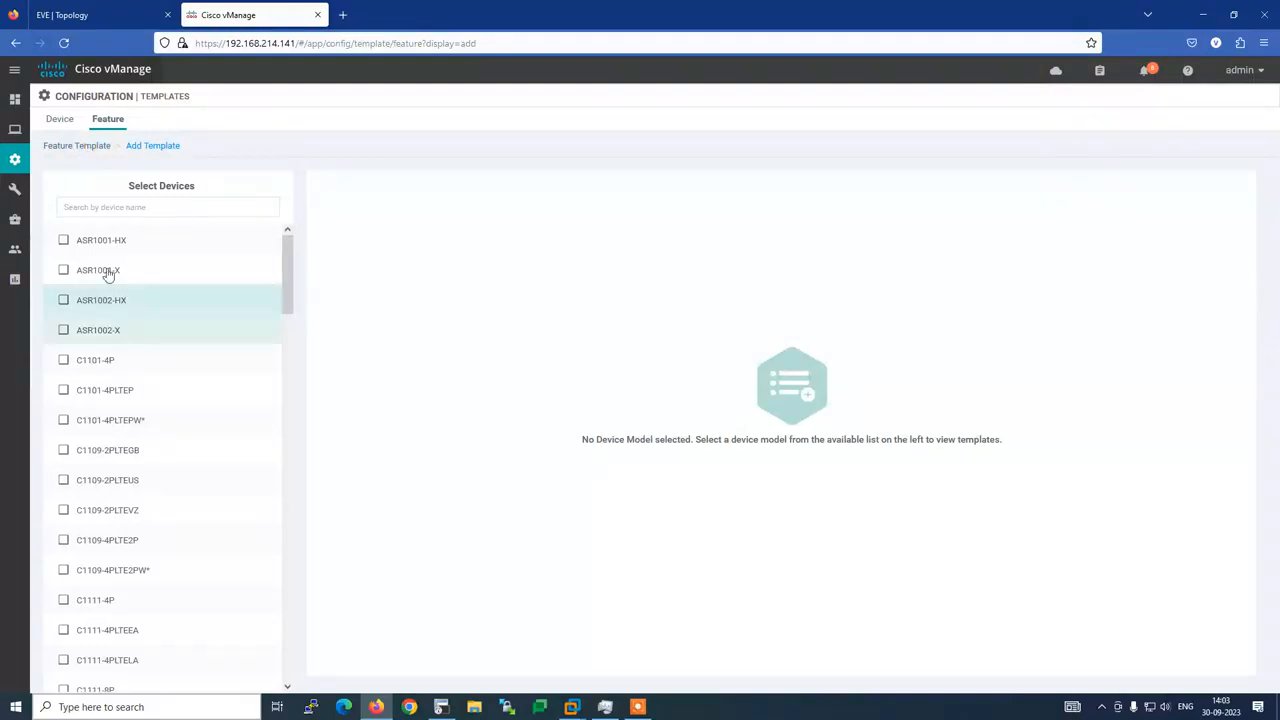
pyautogui.click(111, 205)
pyautogui.write('ve')
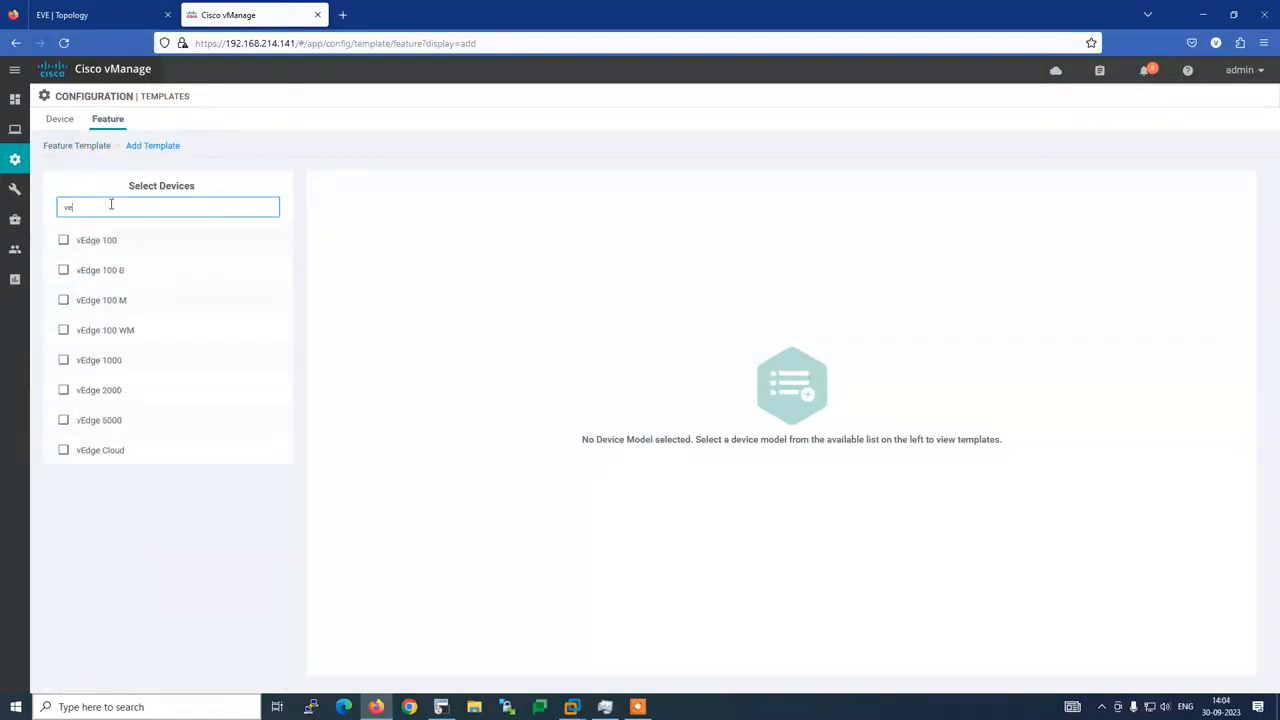
pyautogui.click(93, 449)
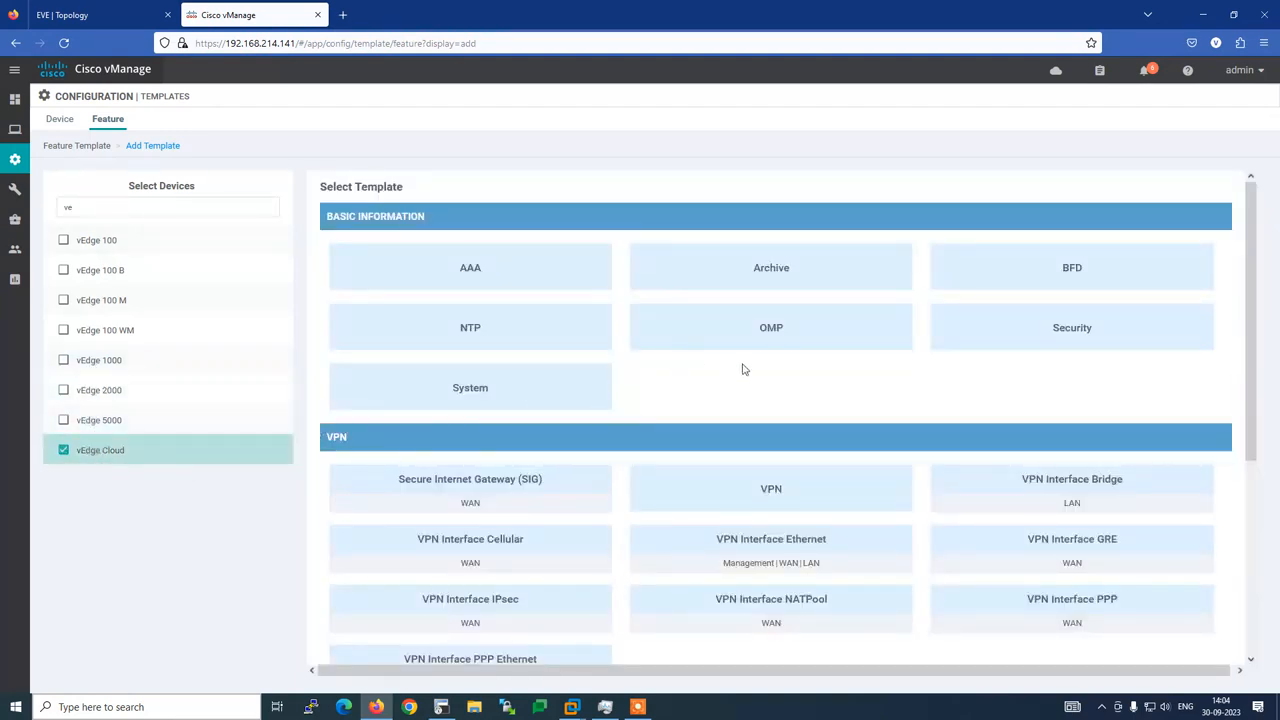
pyautogui.scroll(-1, 743, 370)
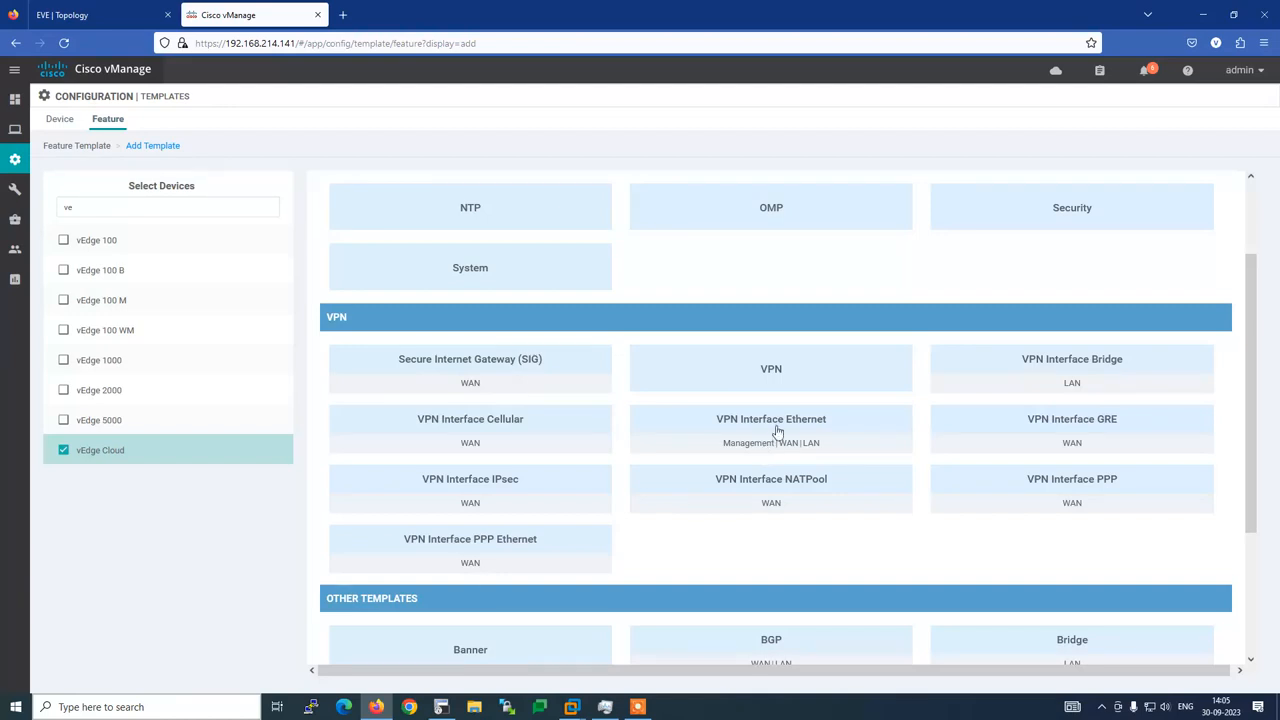
pyautogui.click(786, 422)
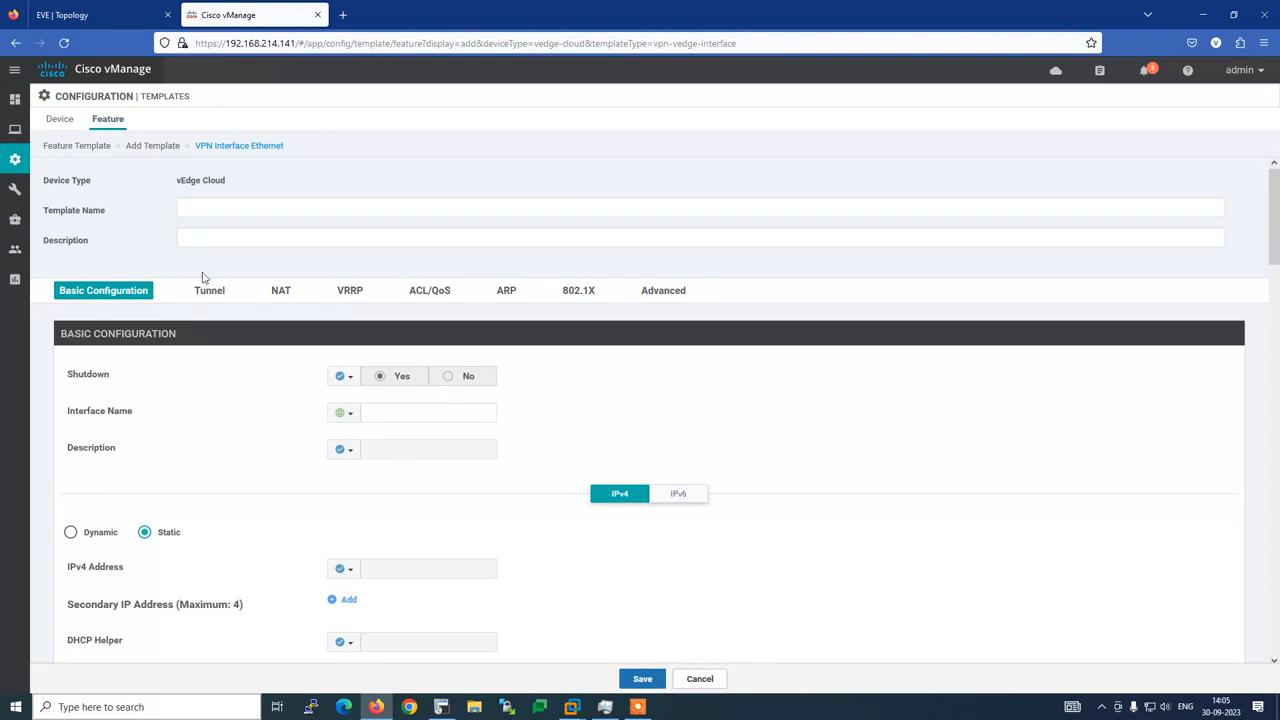
# Edit a suggested template name into Interface-VPN-0-B3R1, checking the topology along the way
pyautogui.click(197, 209)
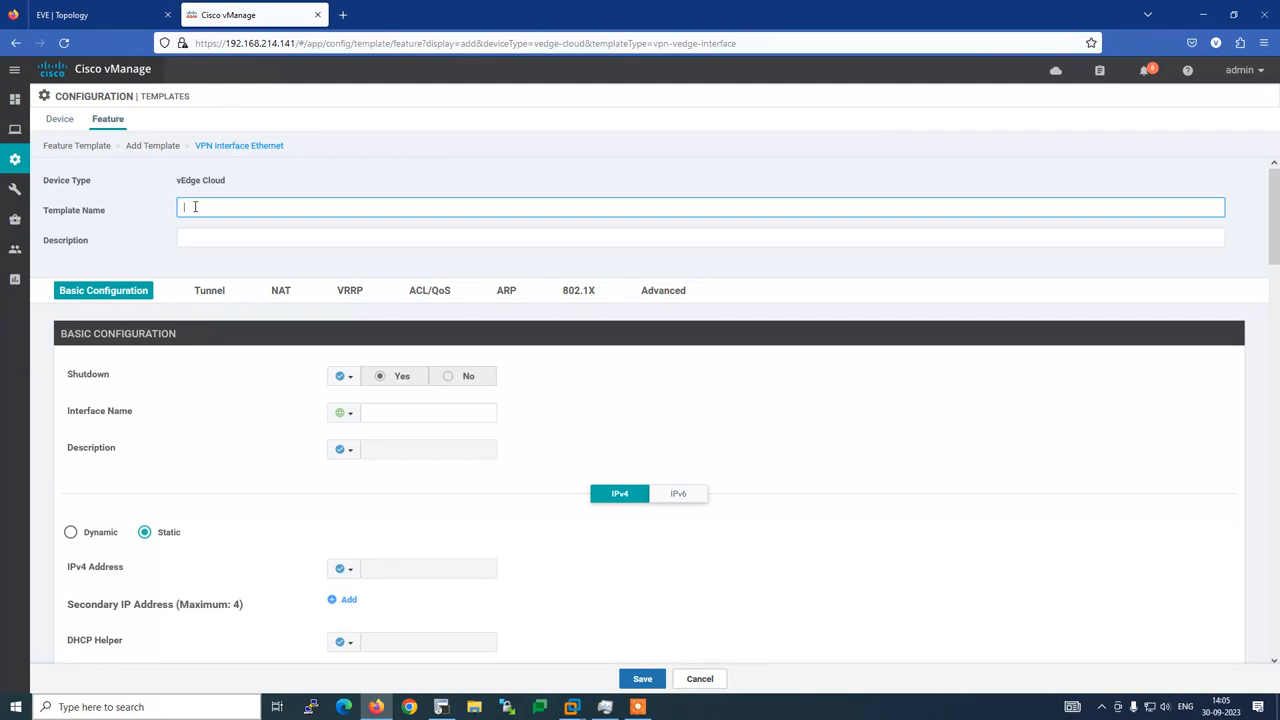
pyautogui.write('IN')
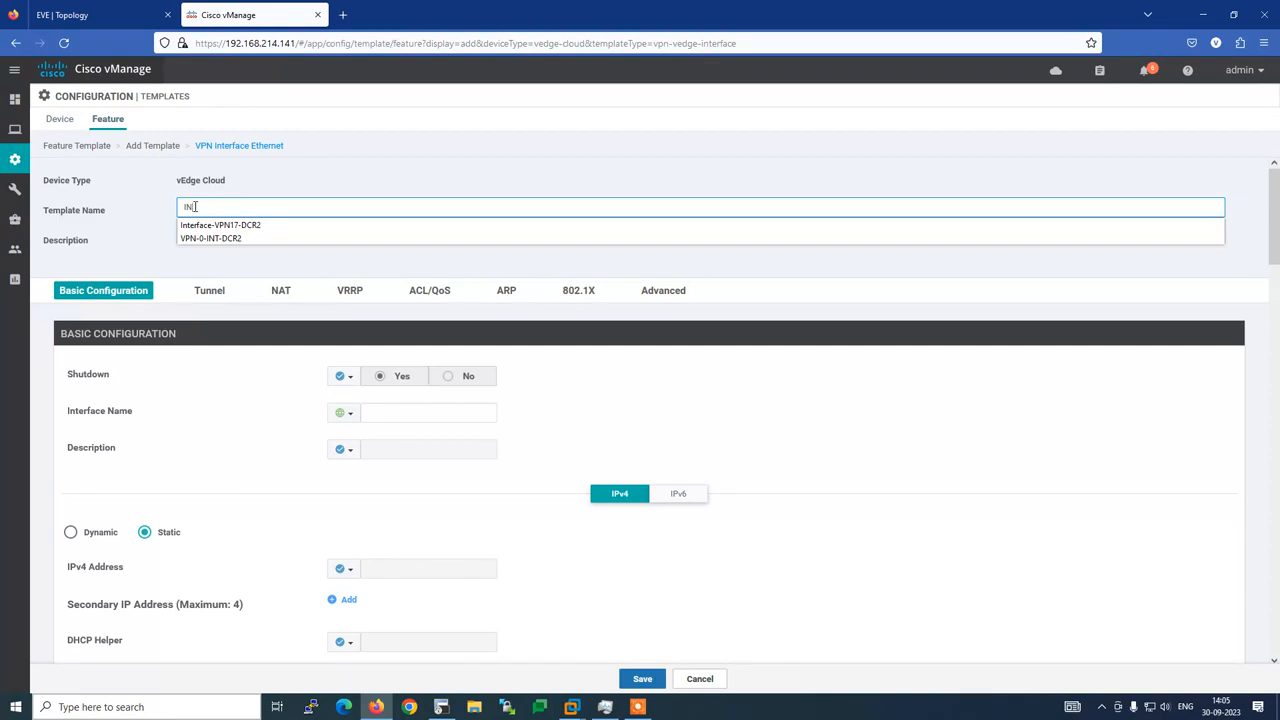
pyautogui.press('Down')
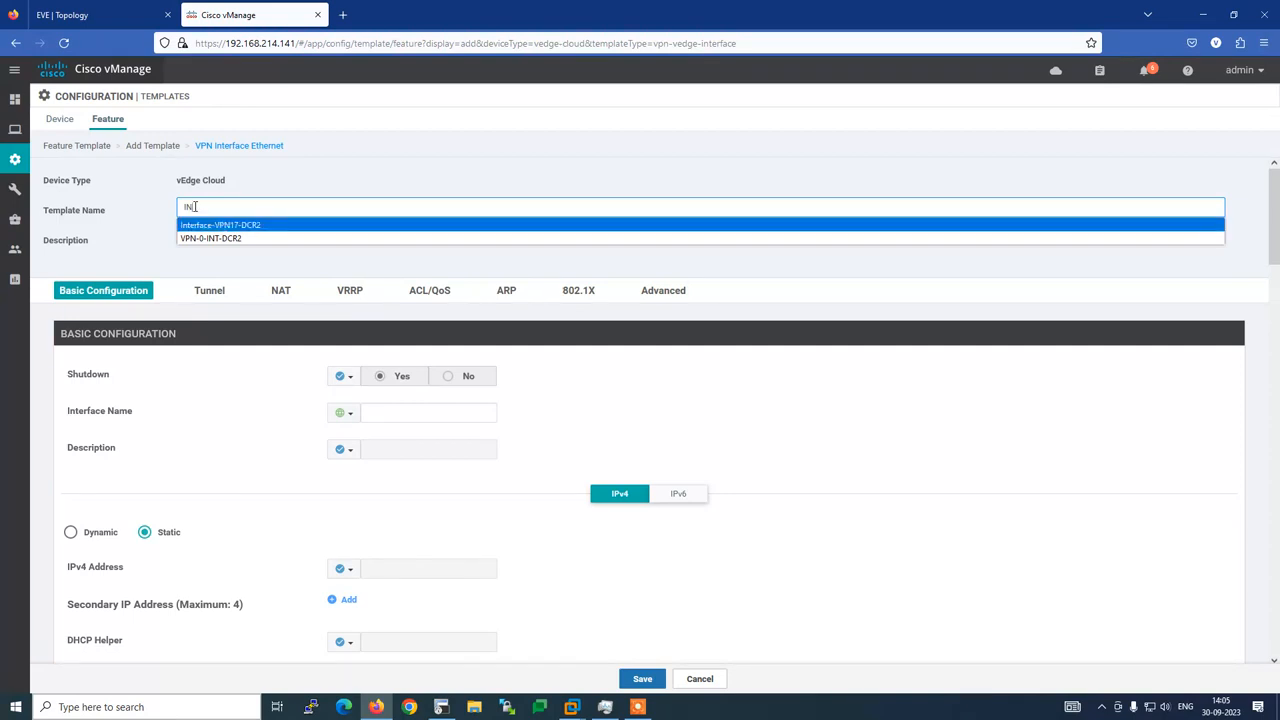
pyautogui.press('Return')
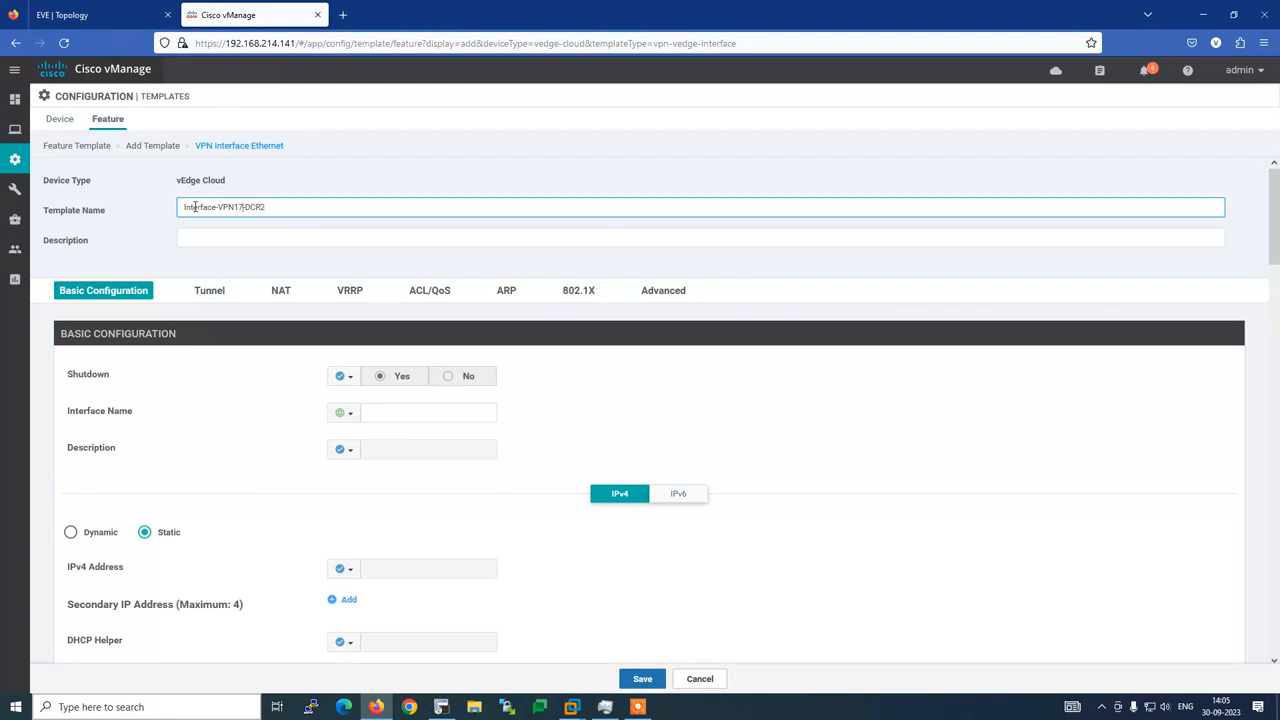
pyautogui.press('BackSpace')
pyautogui.press('BackSpace')
pyautogui.write('-0')
pyautogui.press('BackSpace')
pyautogui.press('BackSpace')
pyautogui.hotkey('alt', 'Tab')
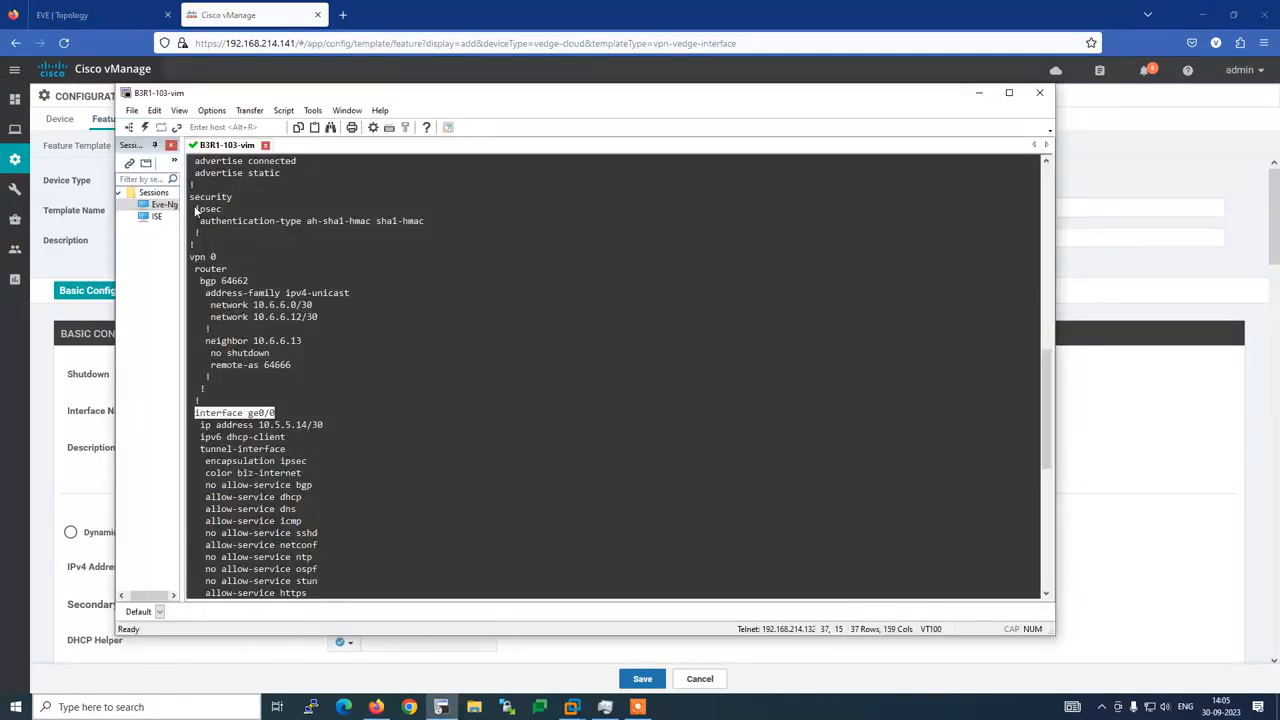
pyautogui.click(93, 10)
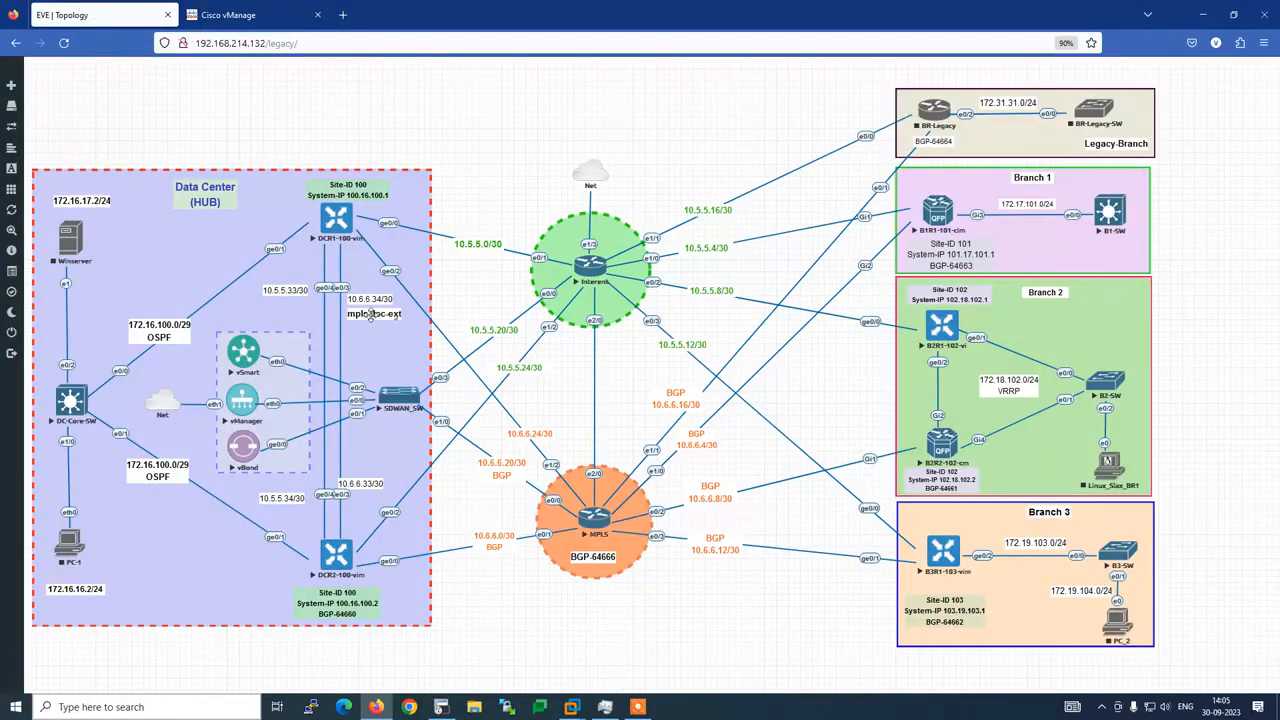
pyautogui.click(236, 17)
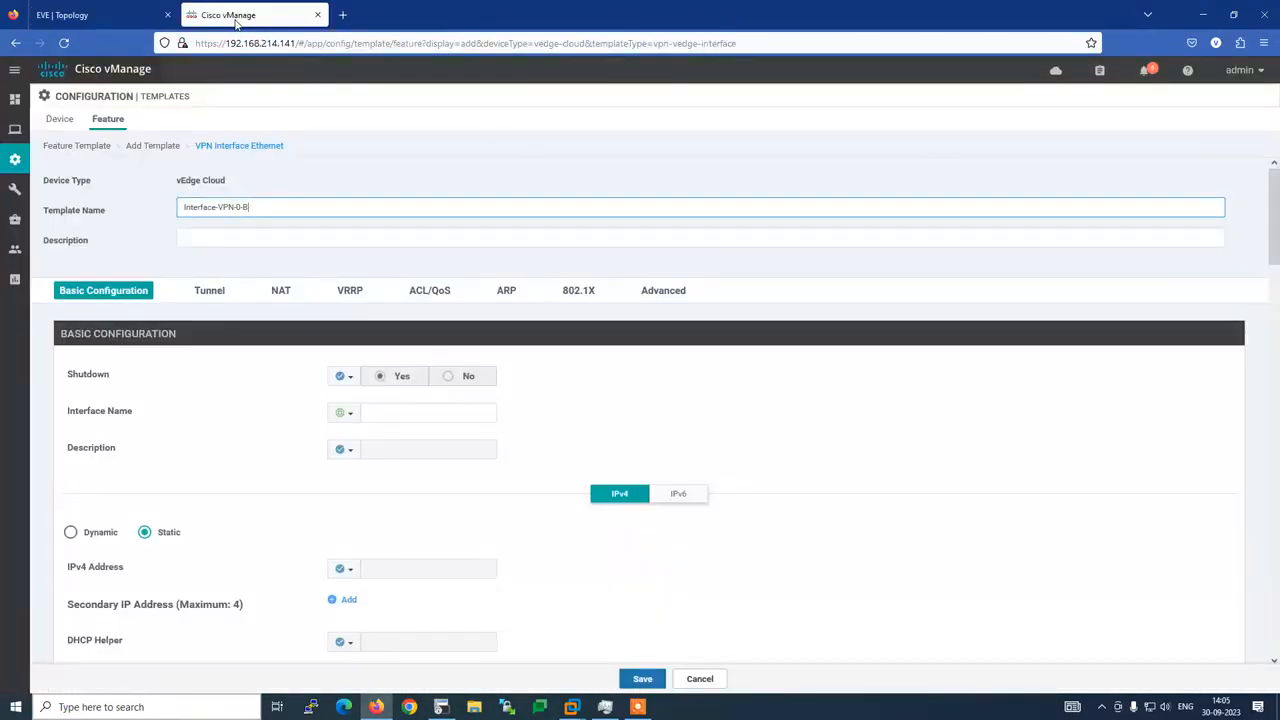
pyautogui.write('3R1')
# Copy the name Interface-VPN-0-B3R1 into the template's Description field
pyautogui.moveTo(182, 209); pyautogui.dragTo(215, 207)
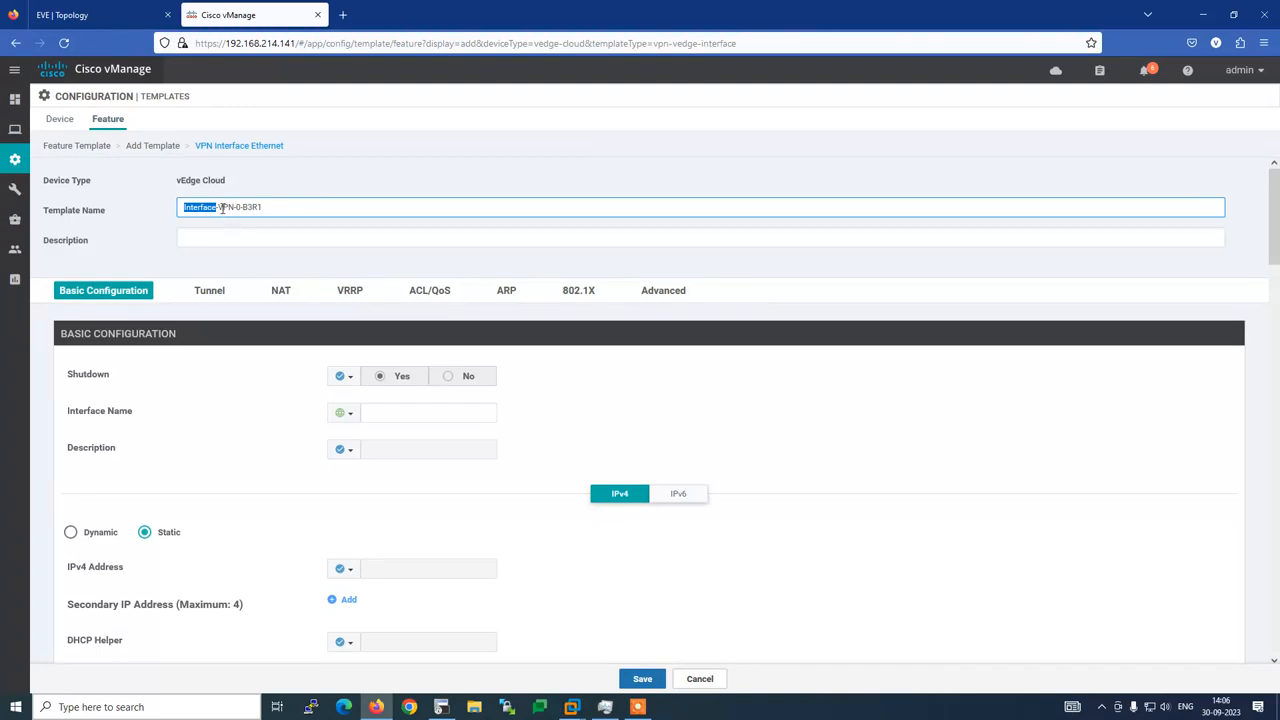
pyautogui.moveTo(218, 207); pyautogui.dragTo(239, 216)
pyautogui.moveTo(241, 209); pyautogui.dragTo(157, 208)
pyautogui.hotkey('ctrl', 'c')
pyautogui.click(193, 240)
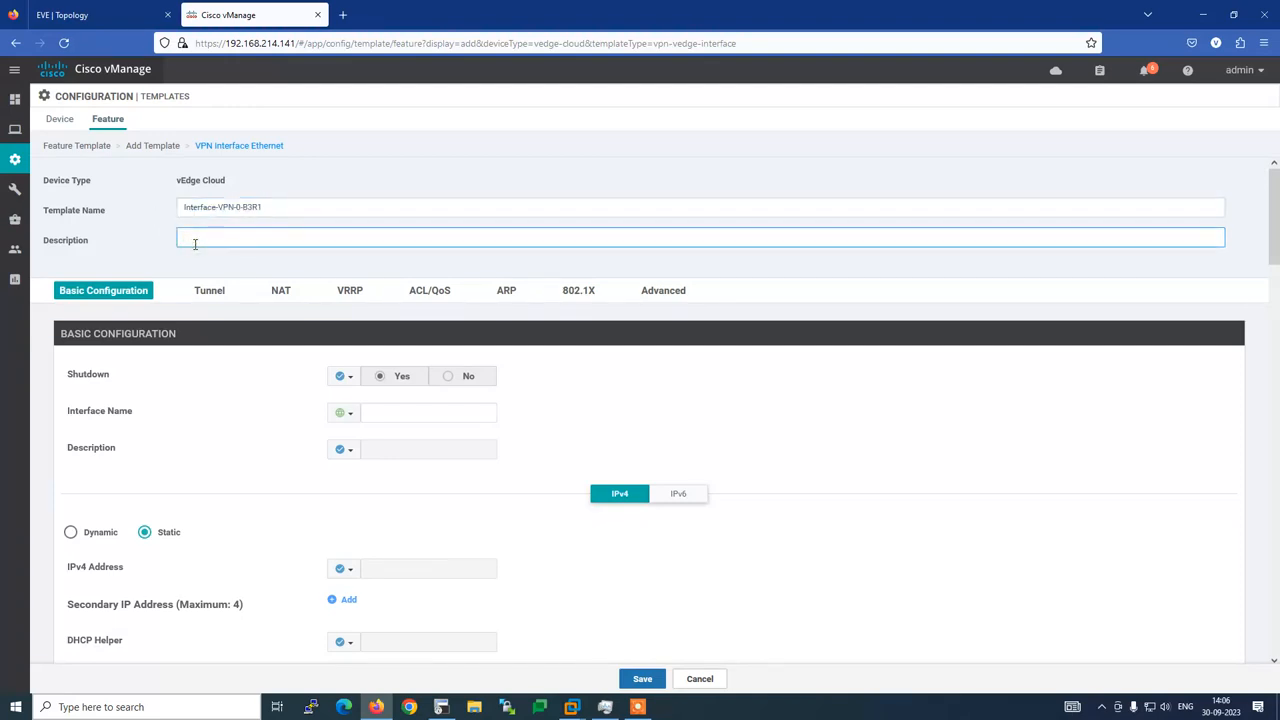
pyautogui.hotkey('ctrl', 'v')
# Set Shutdown to a global No and Interface Name to ge0/0
pyautogui.click(357, 392)
pyautogui.click(360, 398)
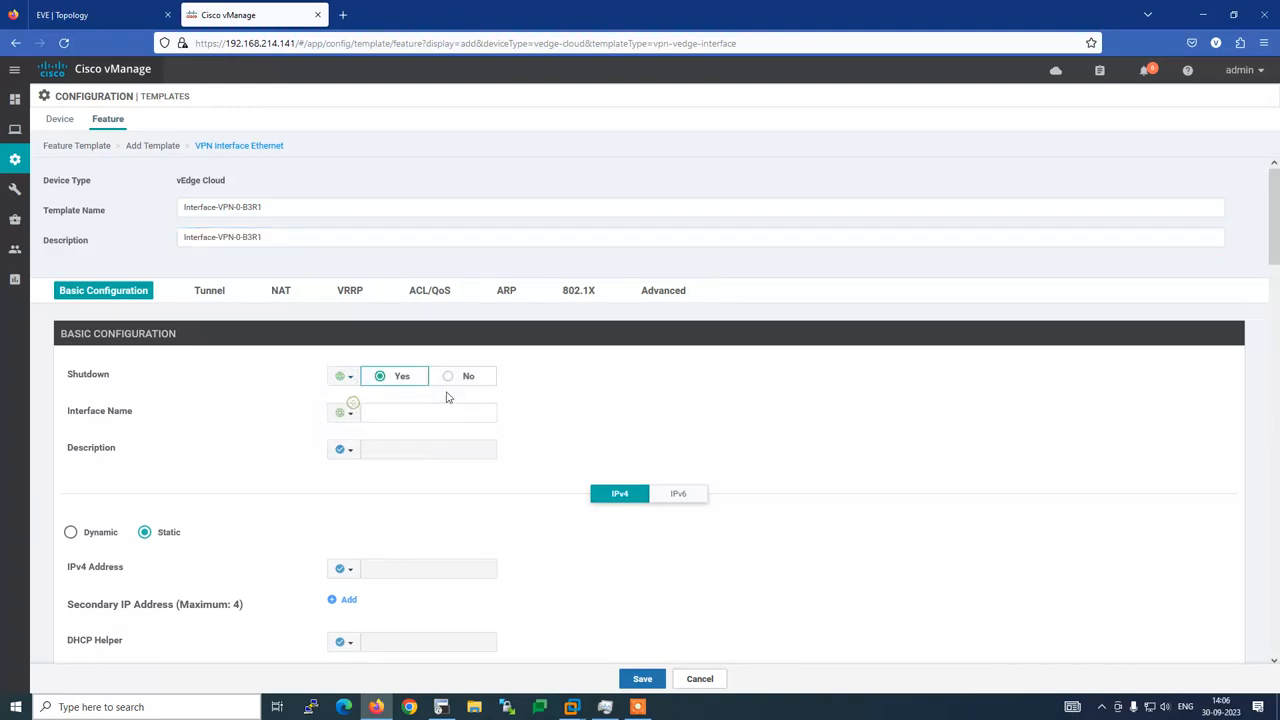
pyautogui.click(449, 380)
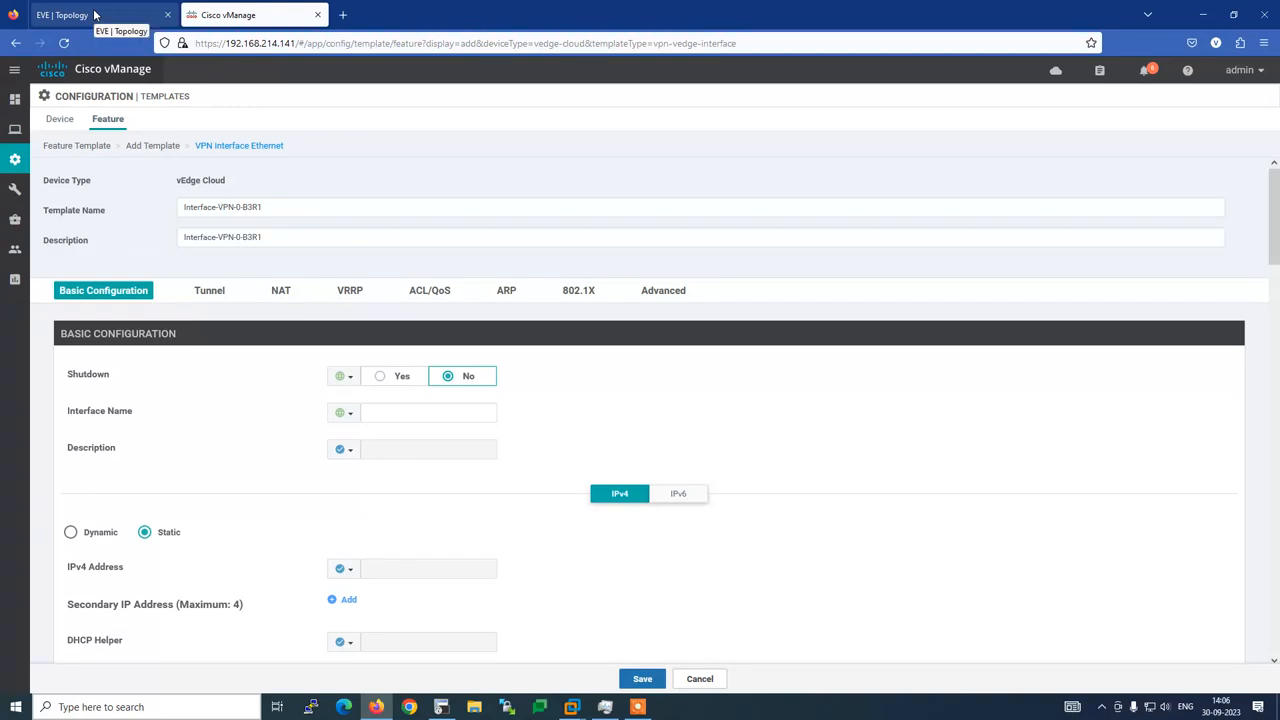
pyautogui.click(441, 707)
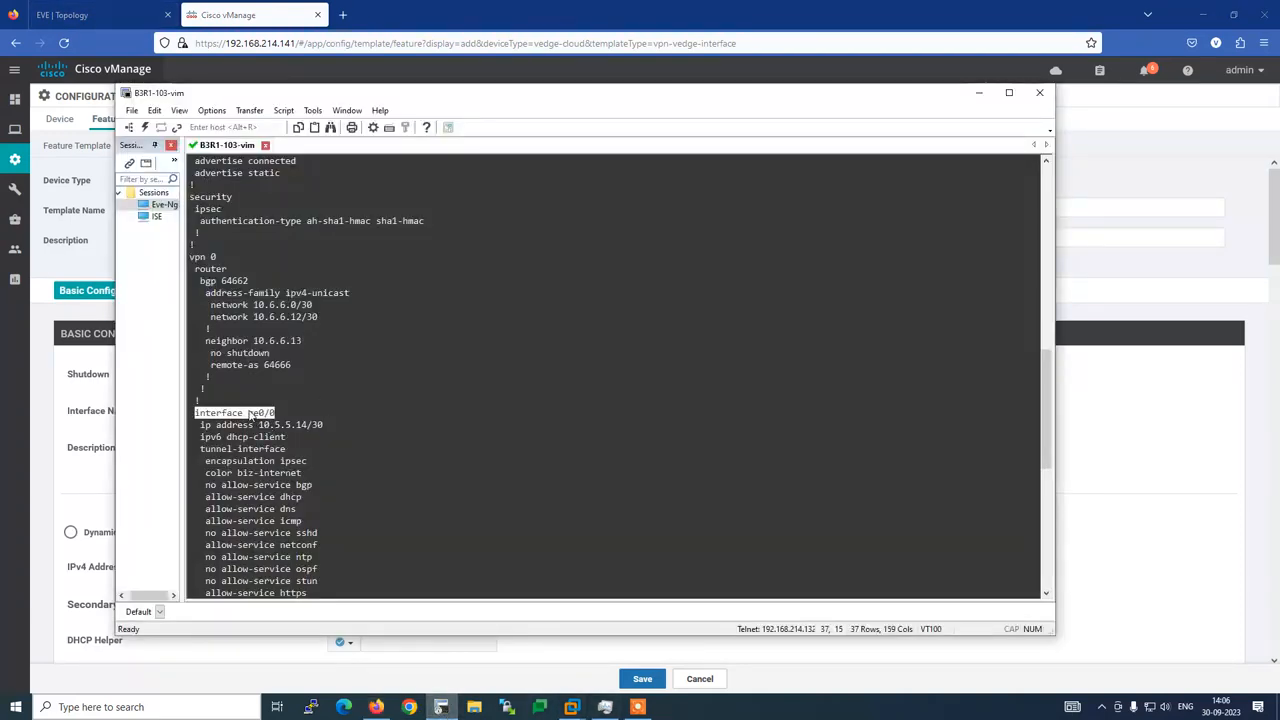
pyautogui.hotkey('alt', 'Tab')
pyautogui.click(387, 413)
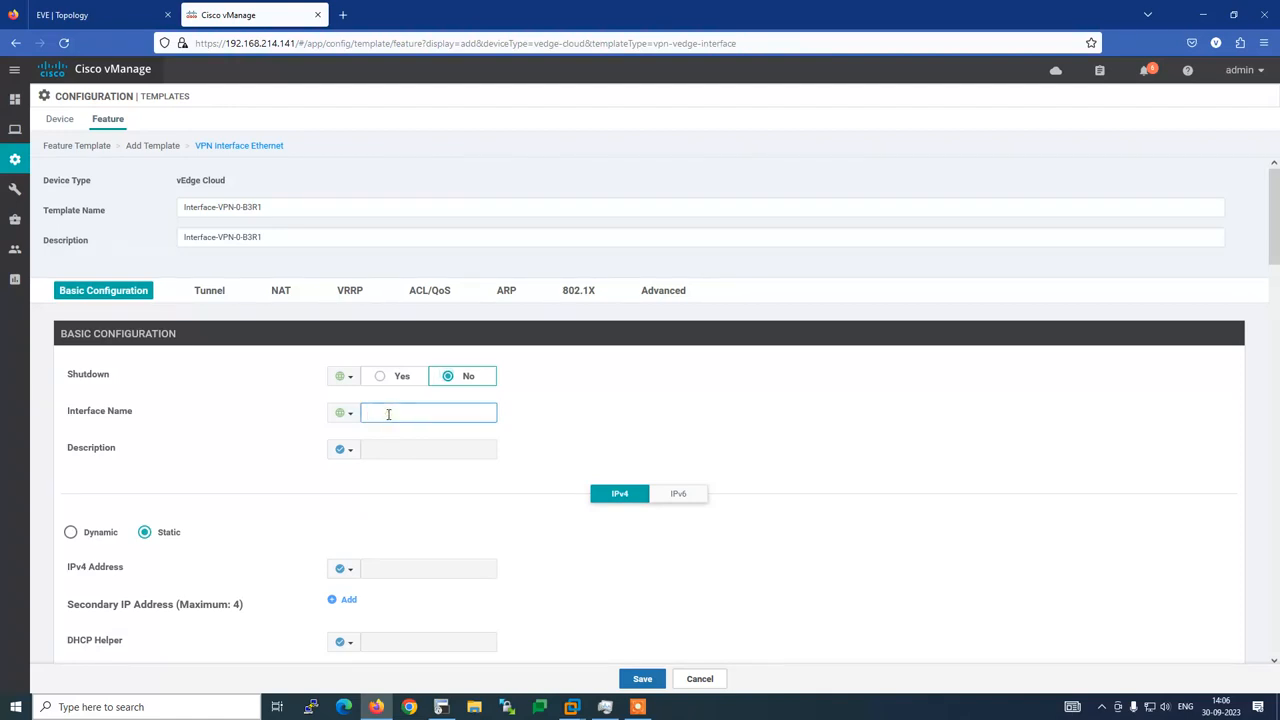
pyautogui.write('ge')
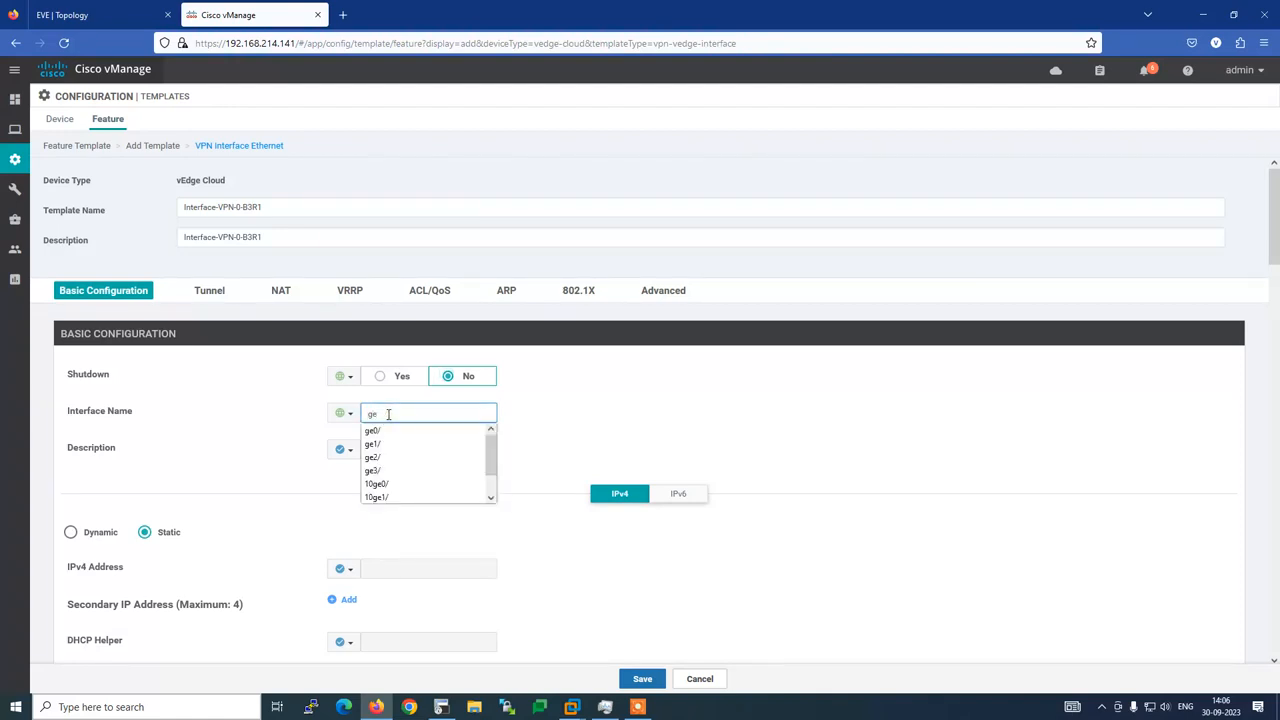
pyautogui.write('0')
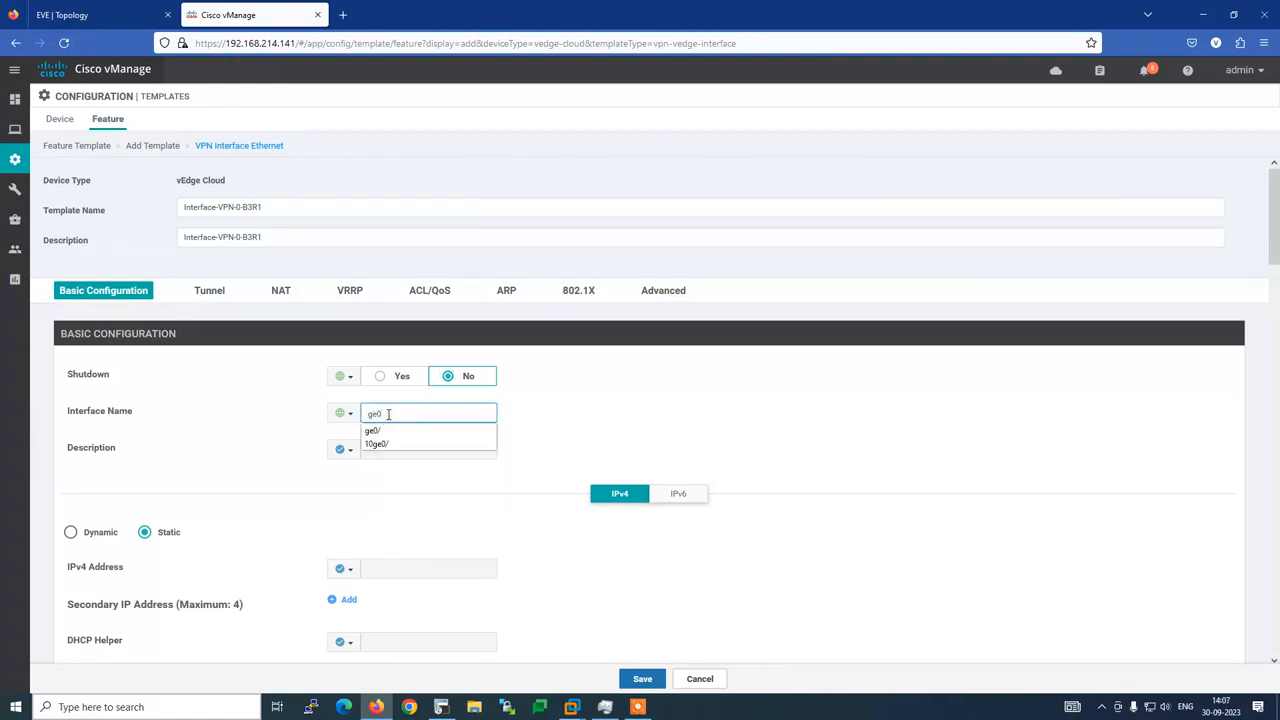
pyautogui.write('/0')
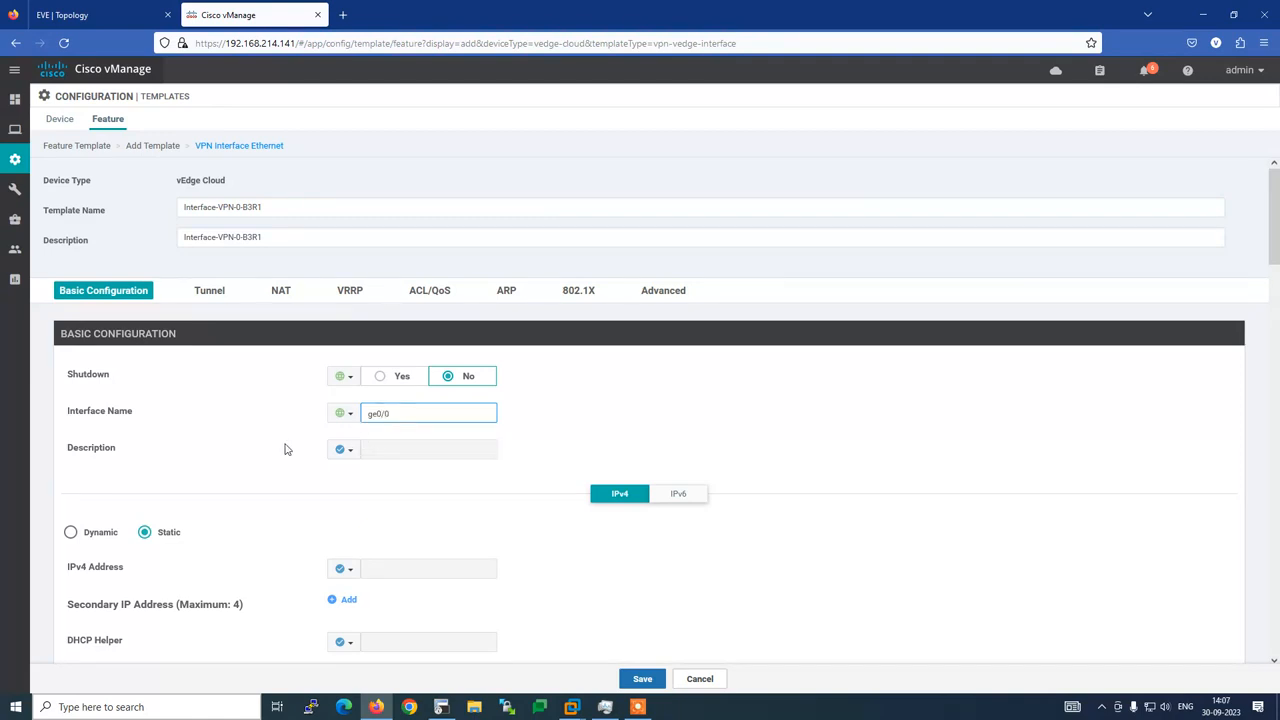
pyautogui.click(245, 432)
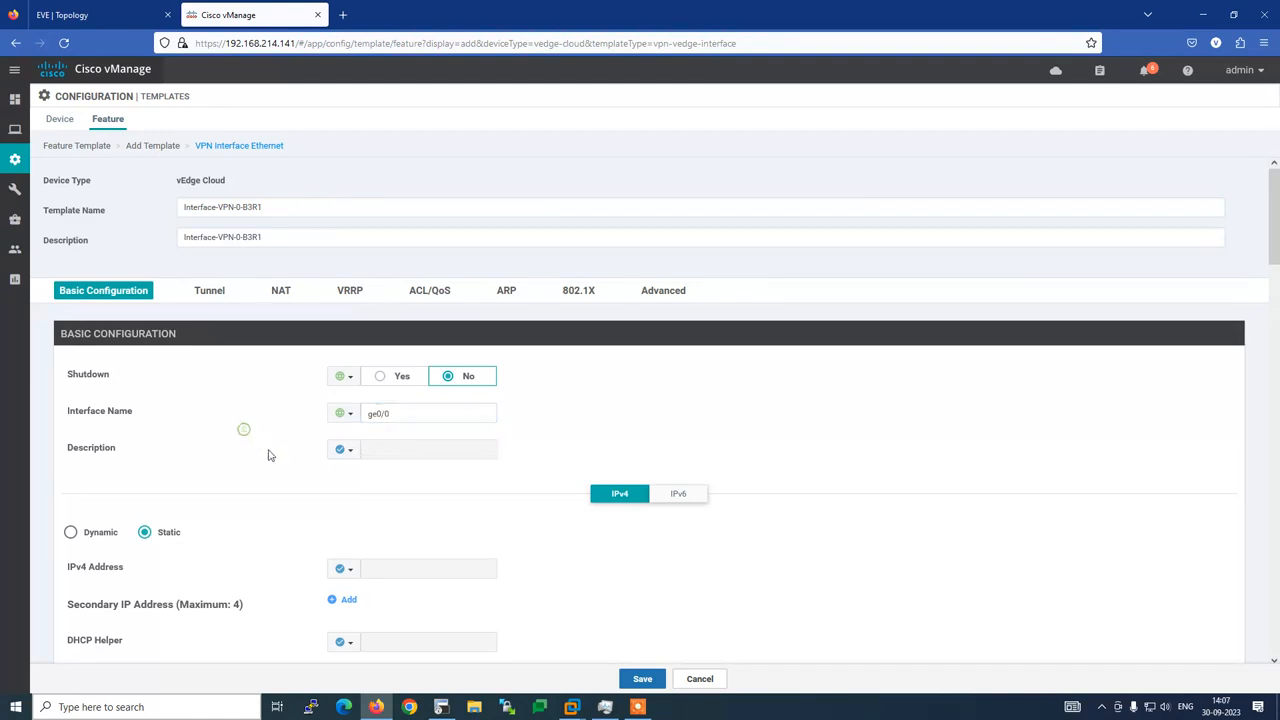
# Make Description a global value 'Interent' and IPv4 Address a global value
pyautogui.click(350, 453)
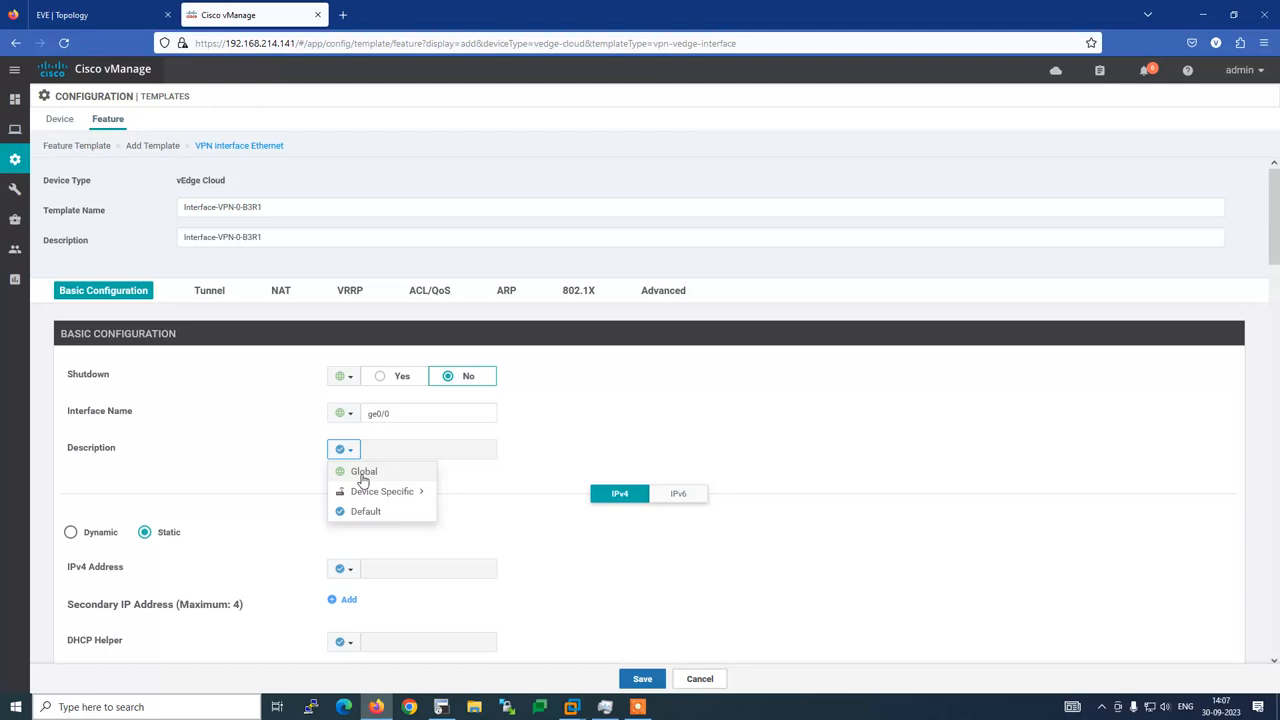
pyautogui.click(363, 474)
pyautogui.click(382, 451)
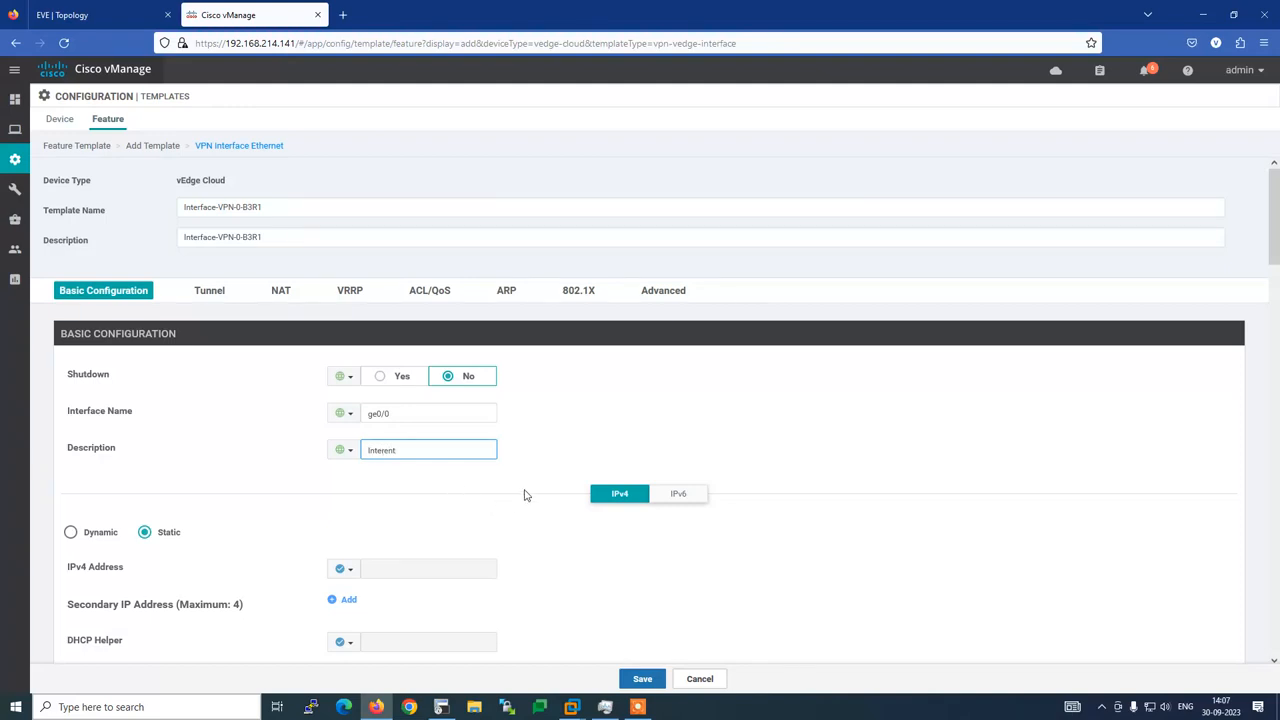
pyautogui.scroll(-3, 533, 491)
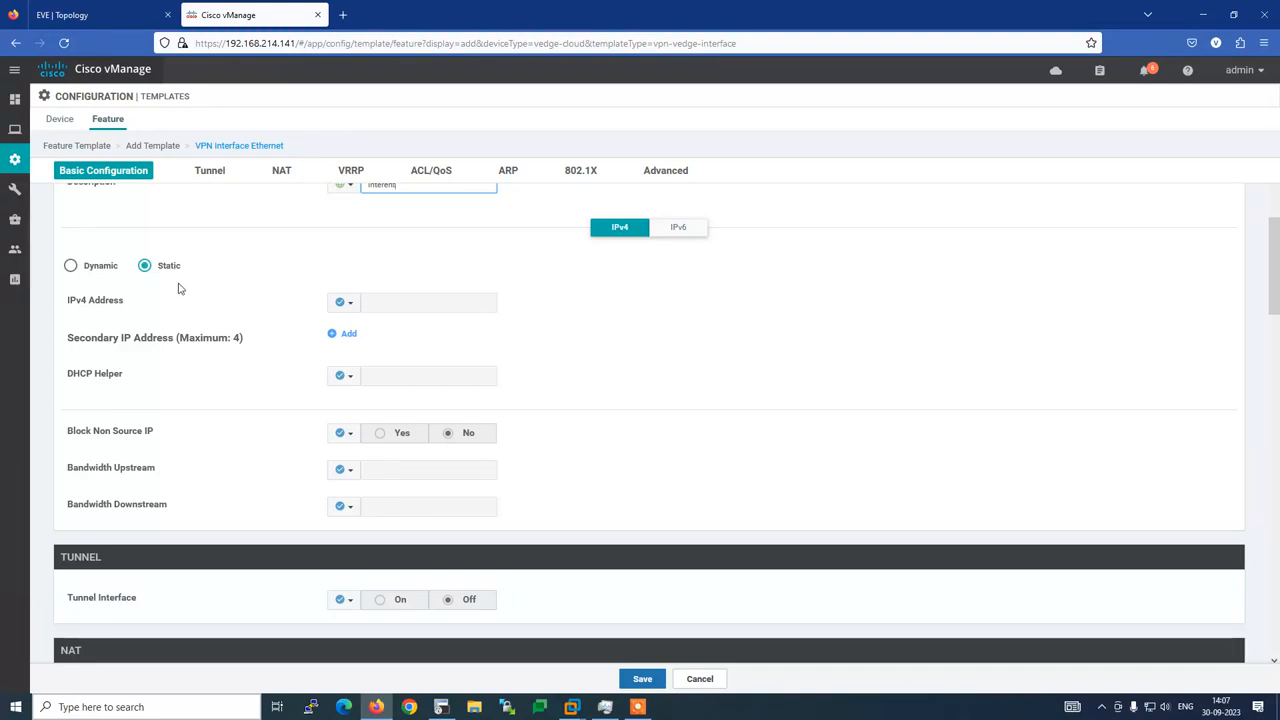
pyautogui.click(345, 303)
pyautogui.click(358, 323)
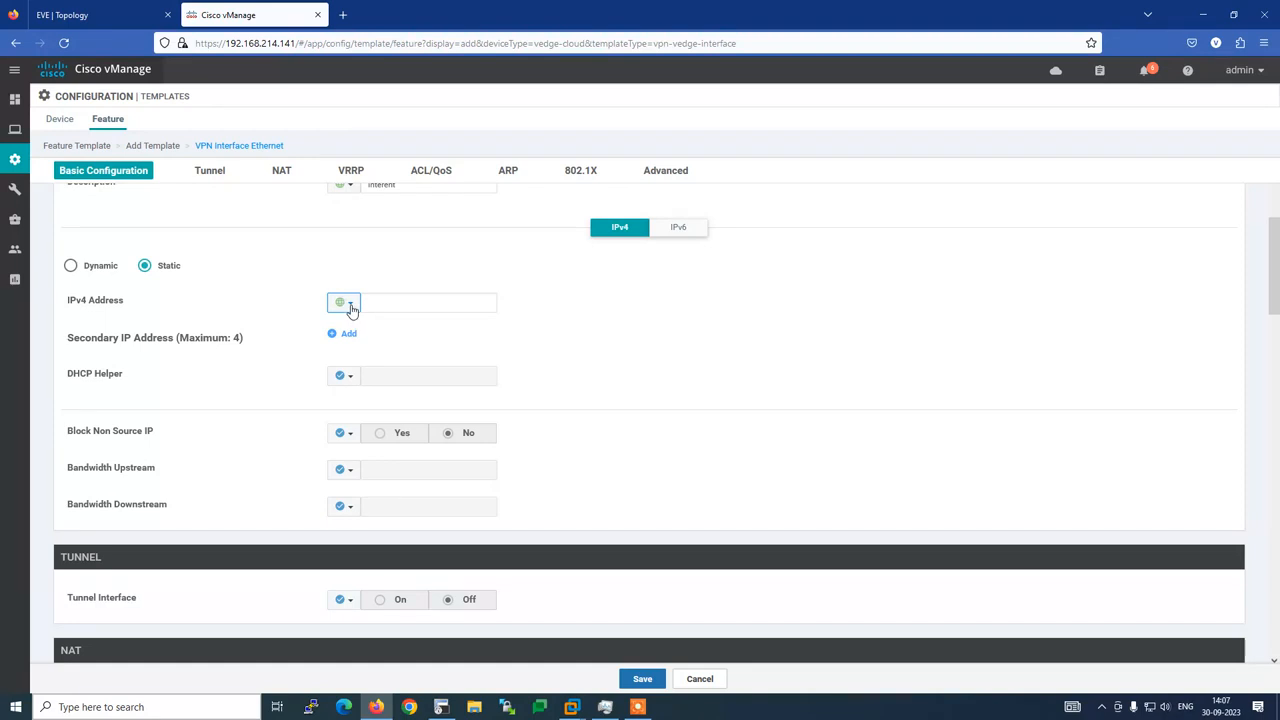
pyautogui.click(389, 303)
# Review the IPv4 Address scope options, leaving them unchanged
pyautogui.scroll(3, 370, 328)
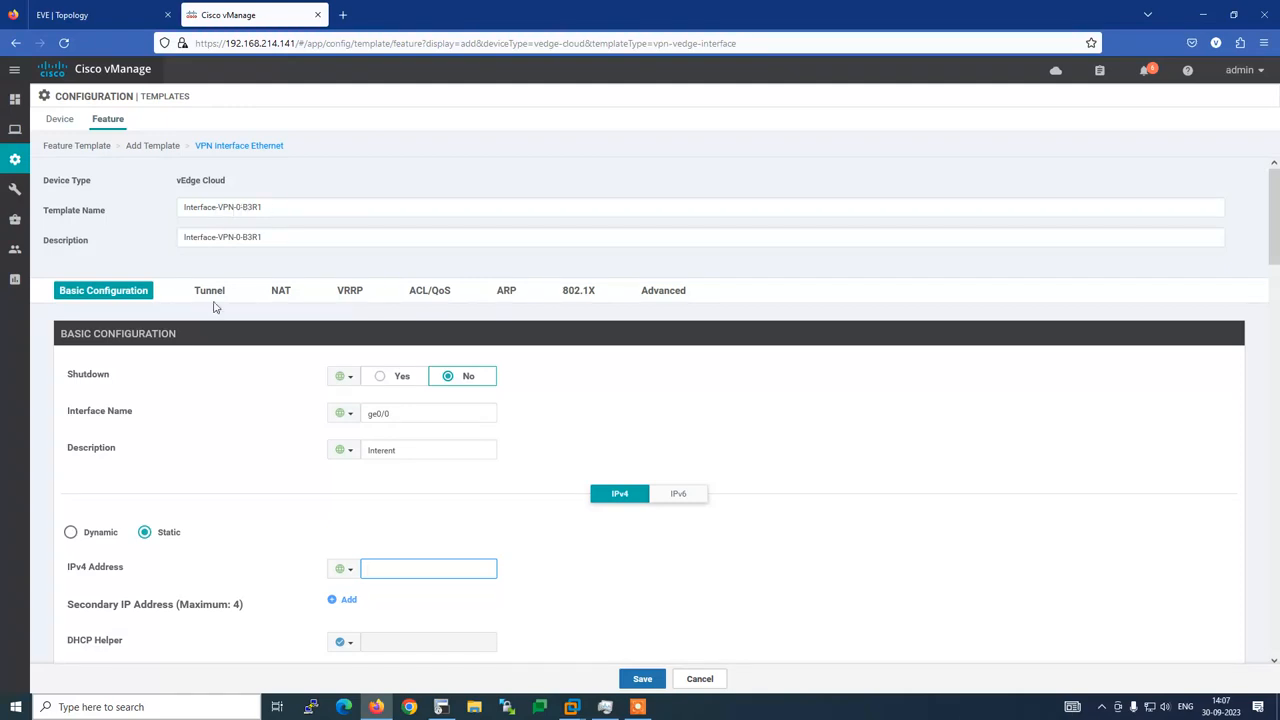
pyautogui.scroll(-2, 265, 418)
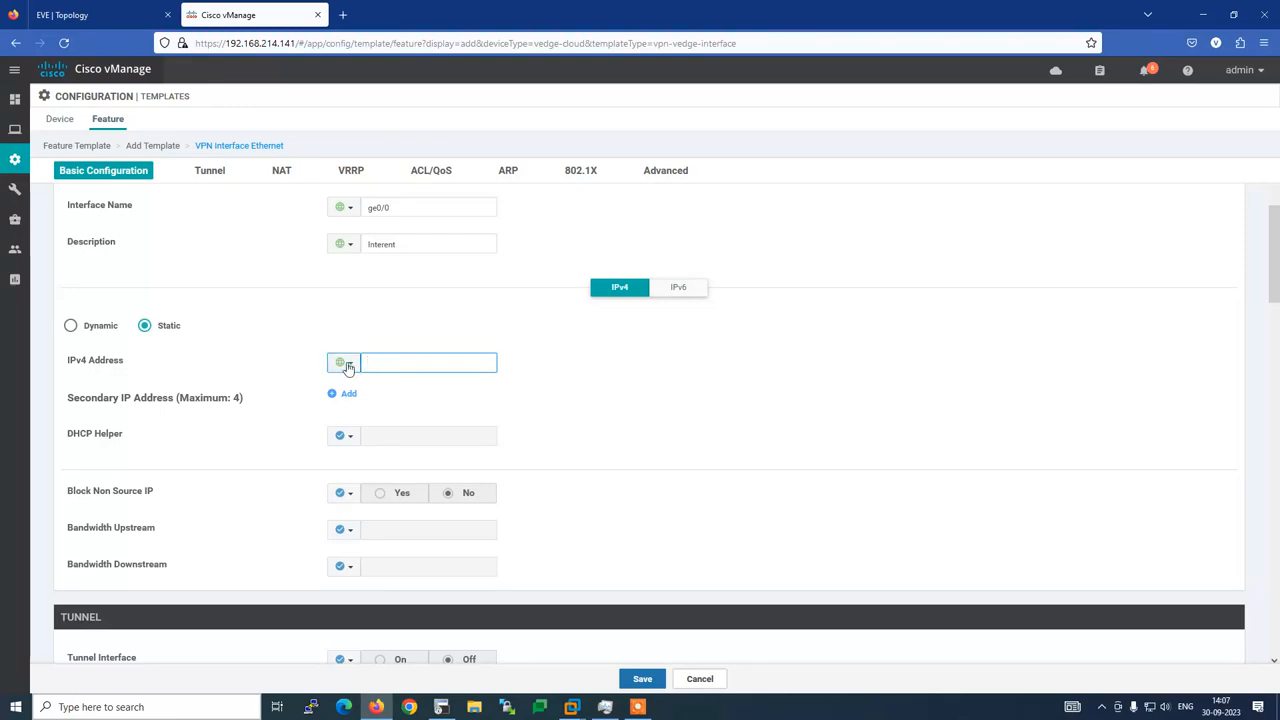
pyautogui.click(345, 364)
pyautogui.moveTo(380, 405)
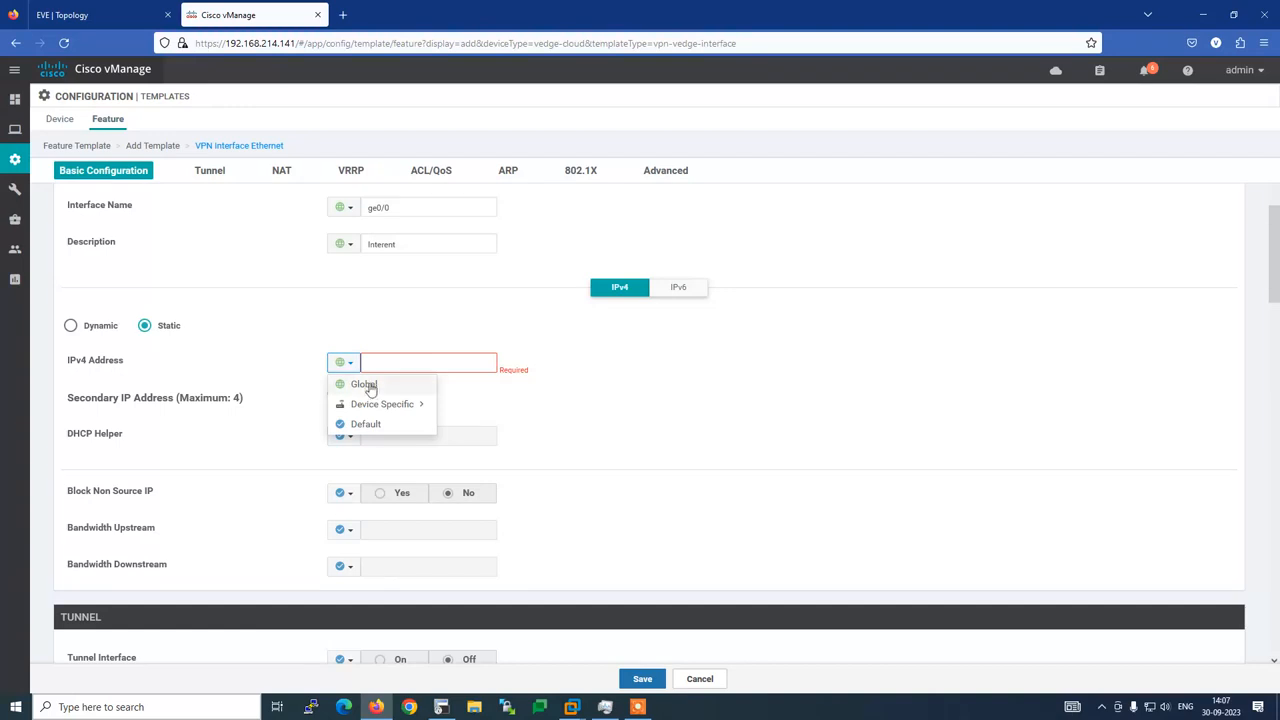
pyautogui.click(660, 414)
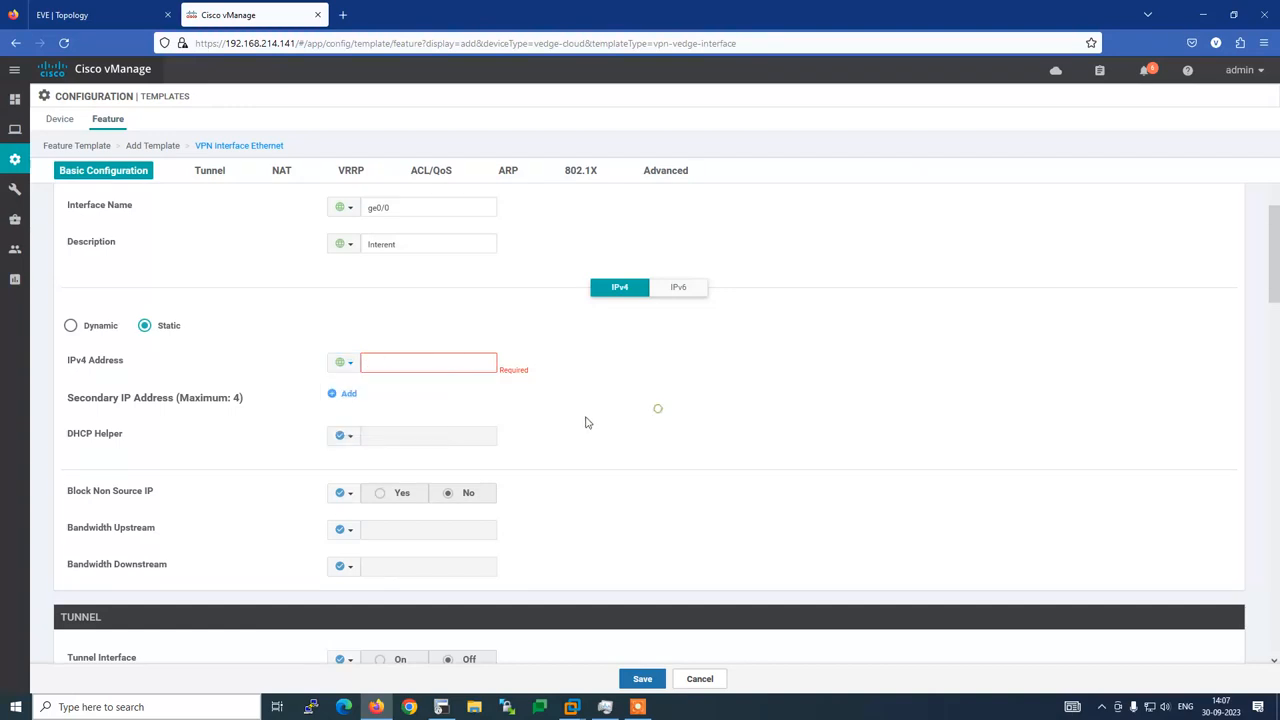
pyautogui.click(345, 363)
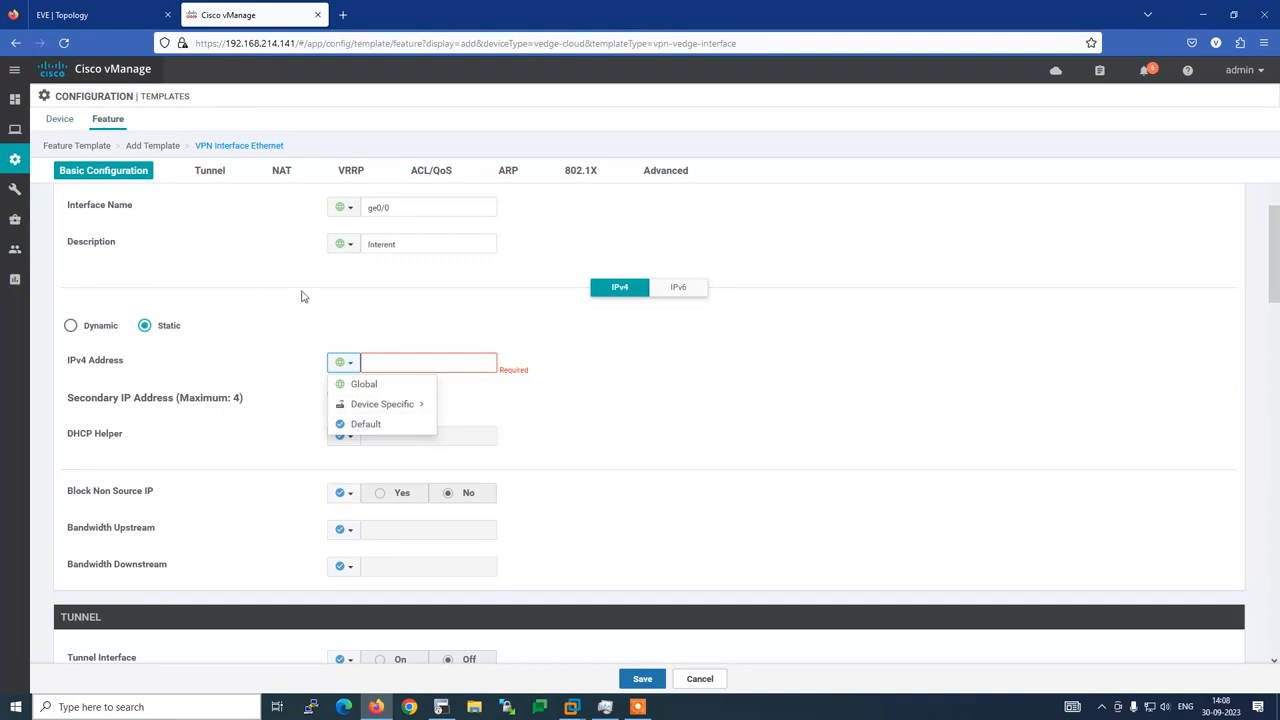
pyautogui.click(290, 325)
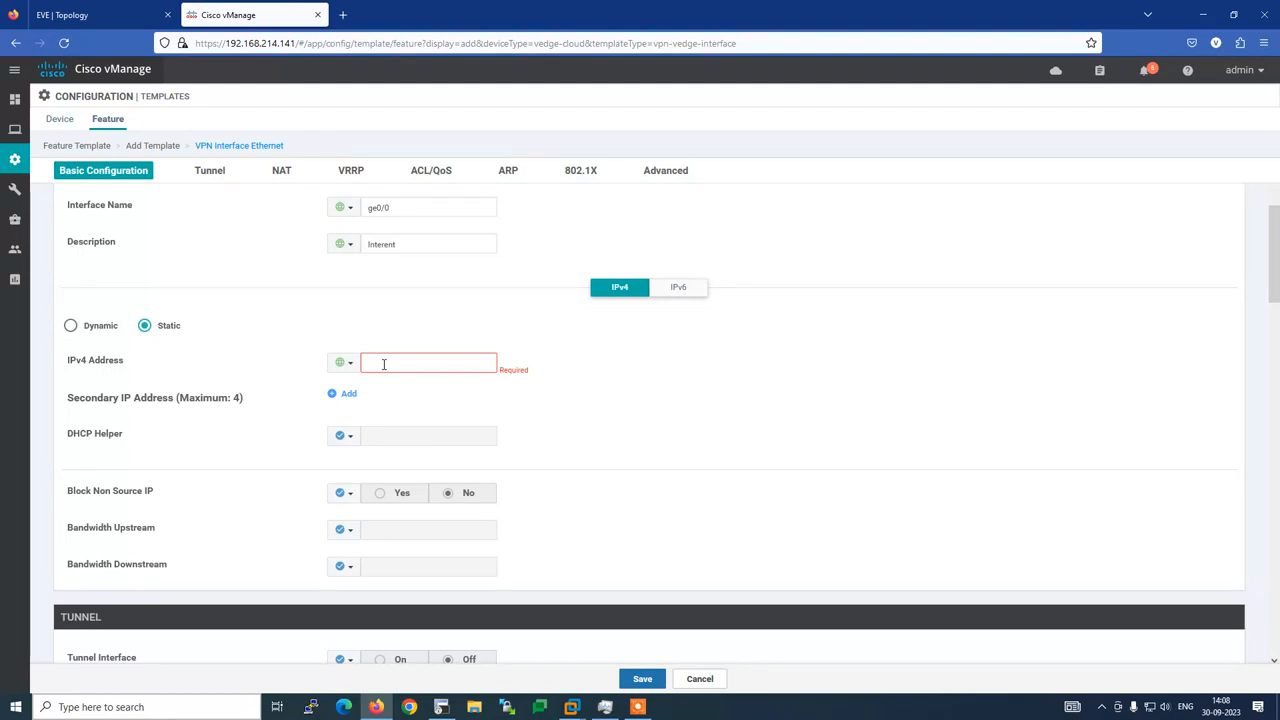
# Copy 10.5.5.14/30 from the router's ge0/0 config into the IPv4 Address field
pyautogui.click(441, 707)
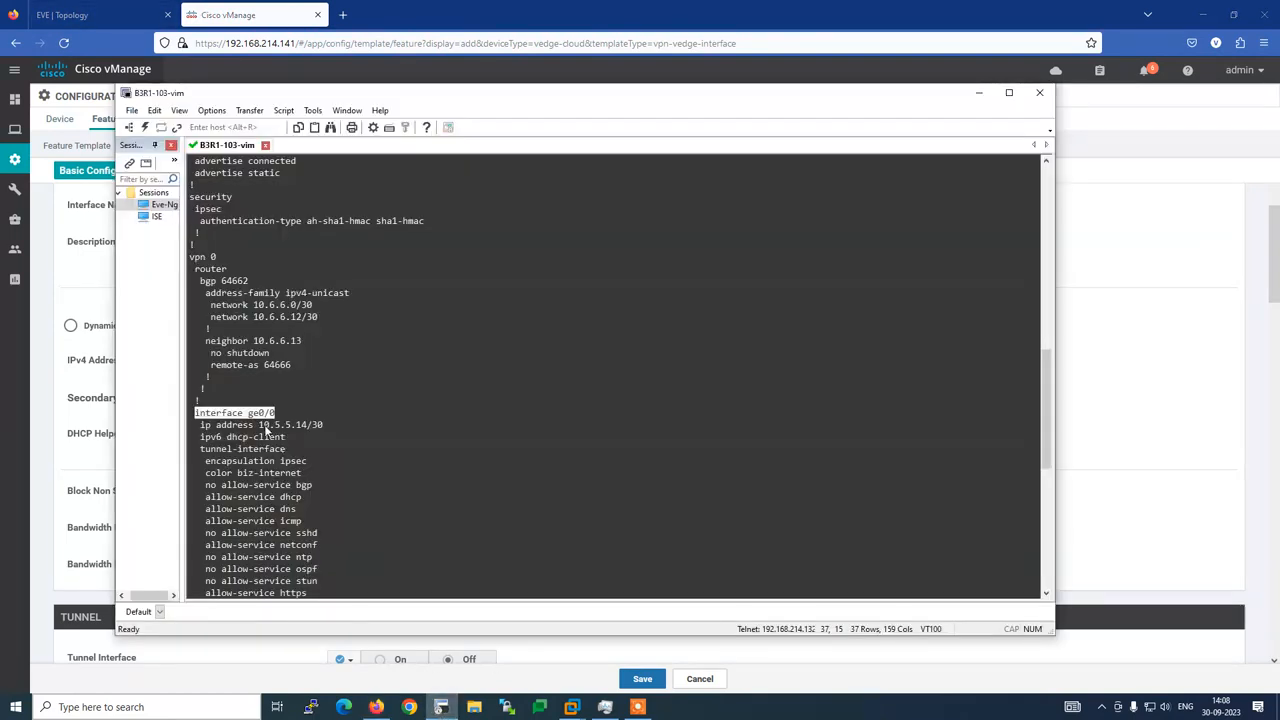
pyautogui.moveTo(259, 425); pyautogui.dragTo(323, 426)
pyautogui.hotkey('ctrl', 'c')
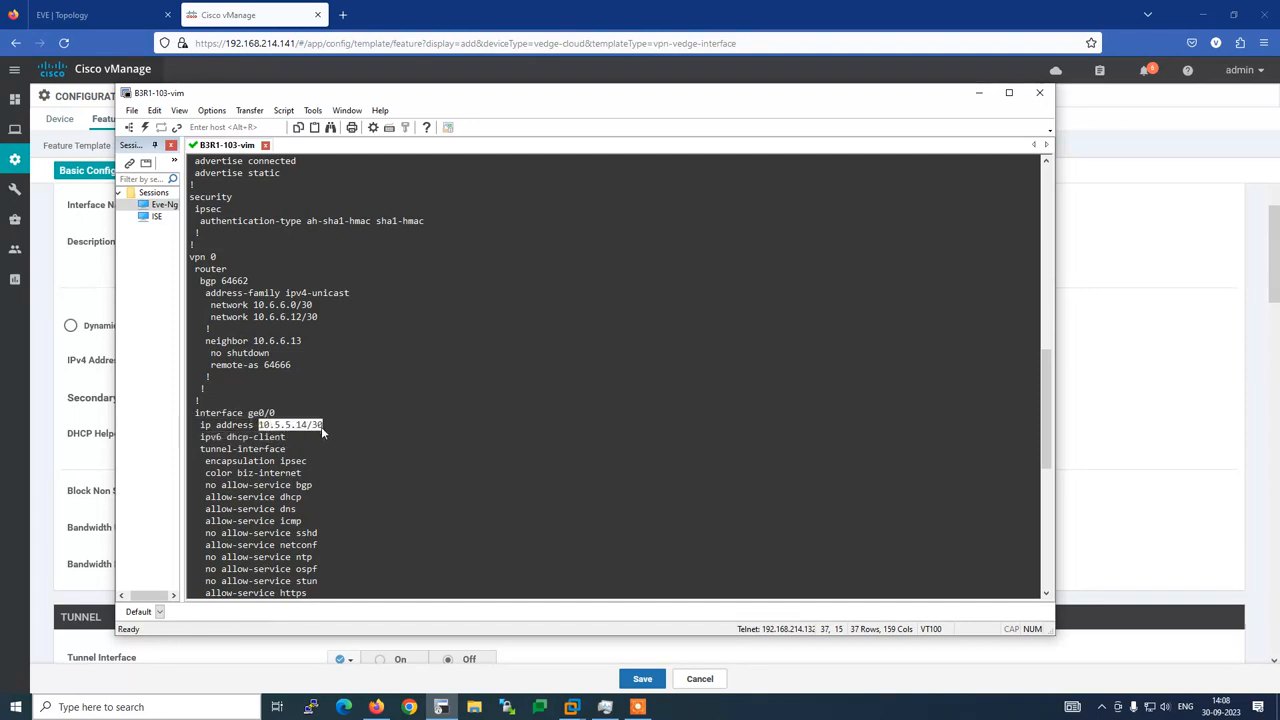
pyautogui.hotkey('alt', 'Tab')
pyautogui.click(379, 363)
pyautogui.hotkey('ctrl', 'v')
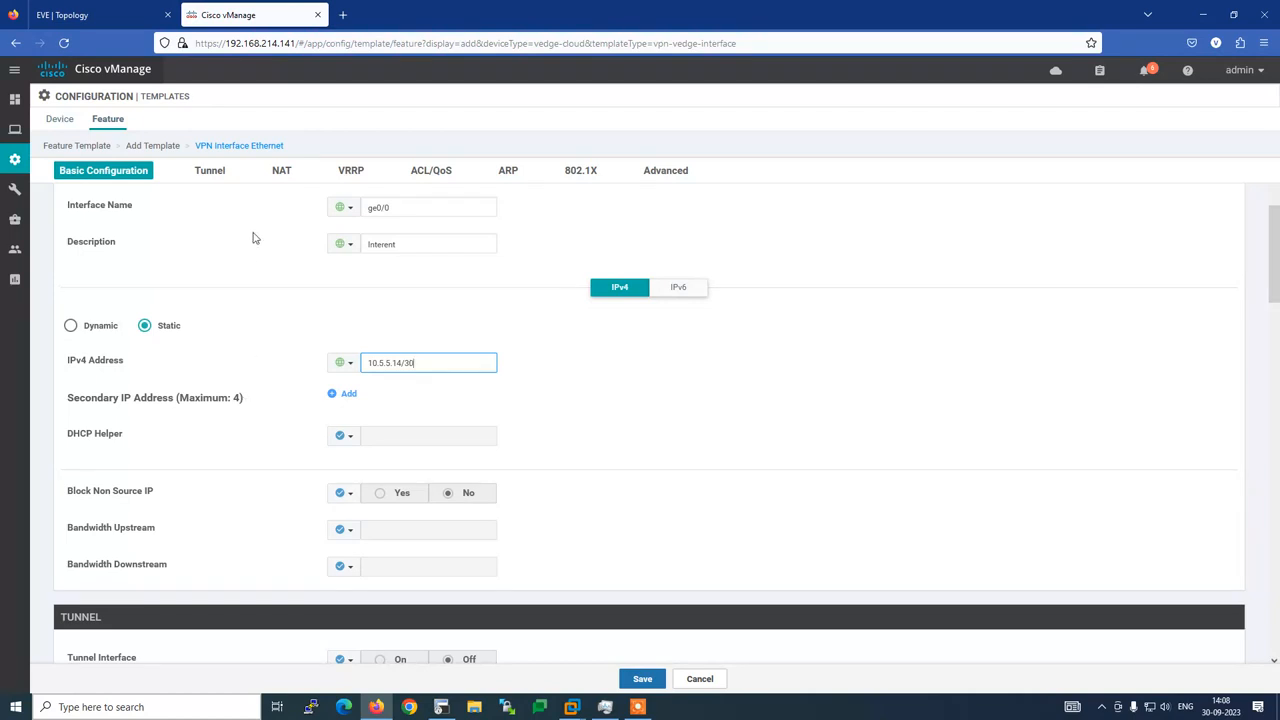
# Enable the Tunnel Interface as a global value
pyautogui.click(210, 171)
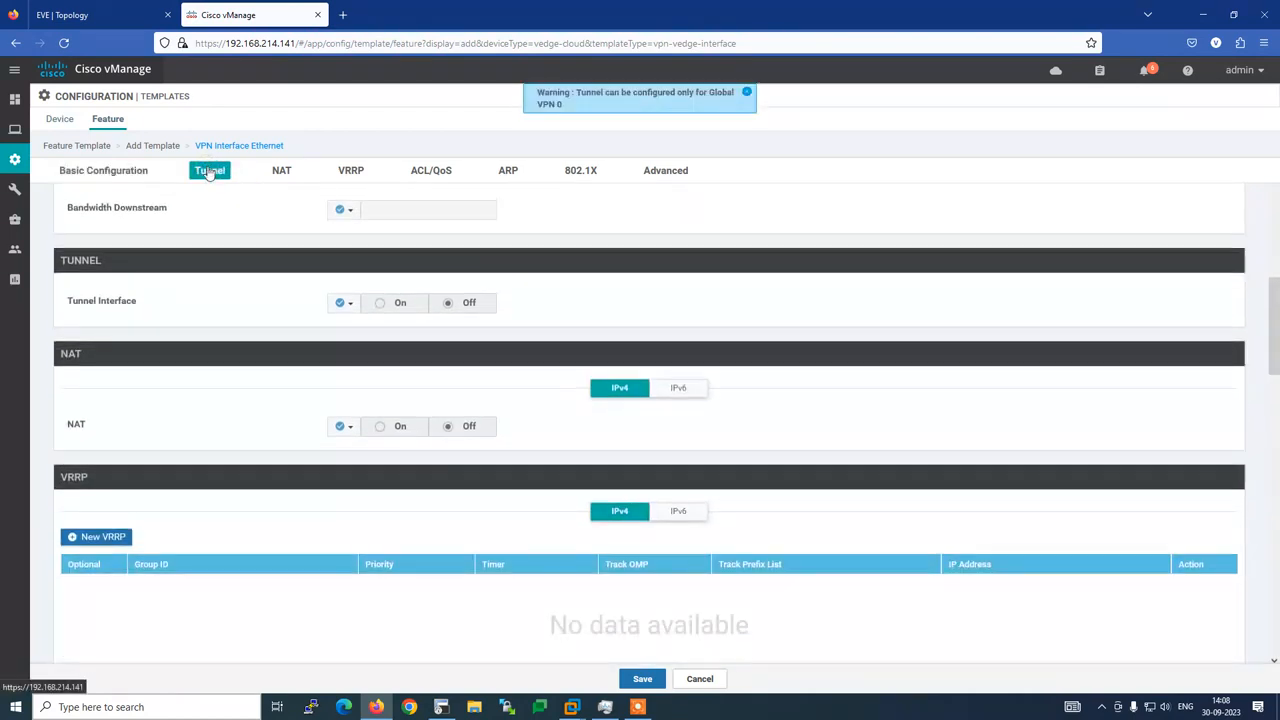
pyautogui.click(341, 303)
pyautogui.click(352, 323)
pyautogui.click(378, 303)
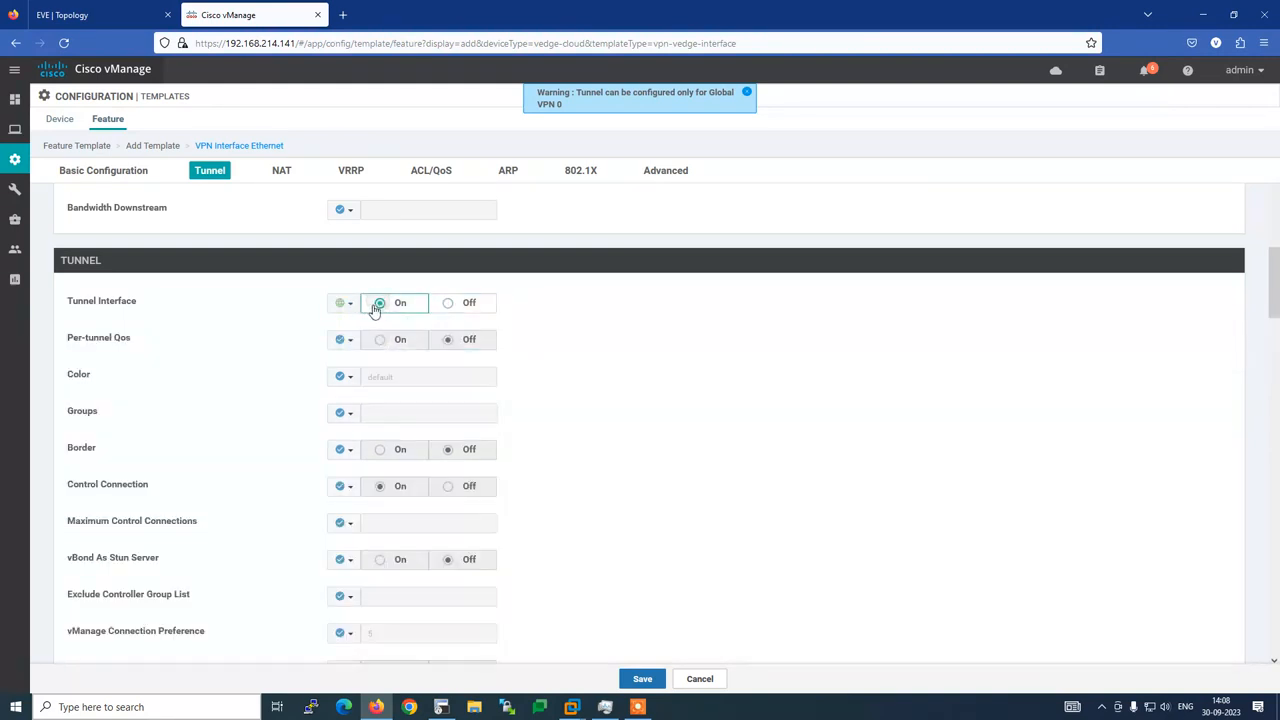
# Set the tunnel color globally to biz-internet
pyautogui.click(345, 376)
pyautogui.click(358, 399)
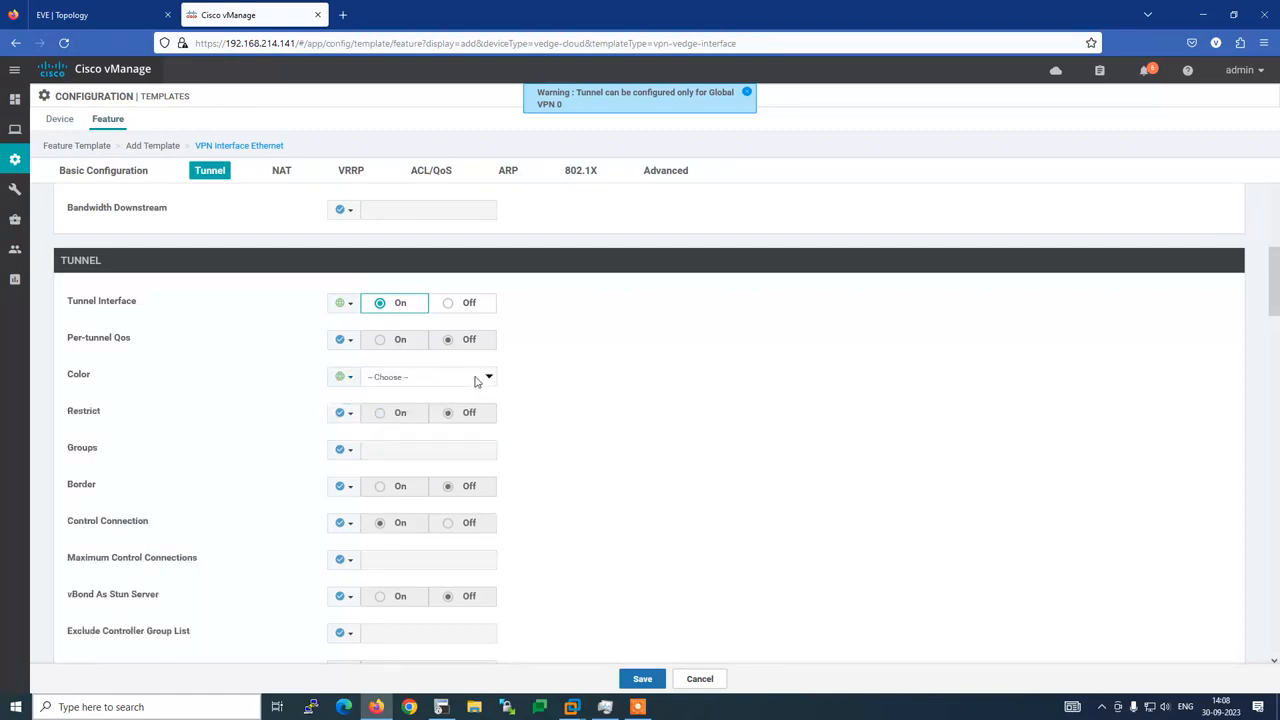
pyautogui.click(490, 378)
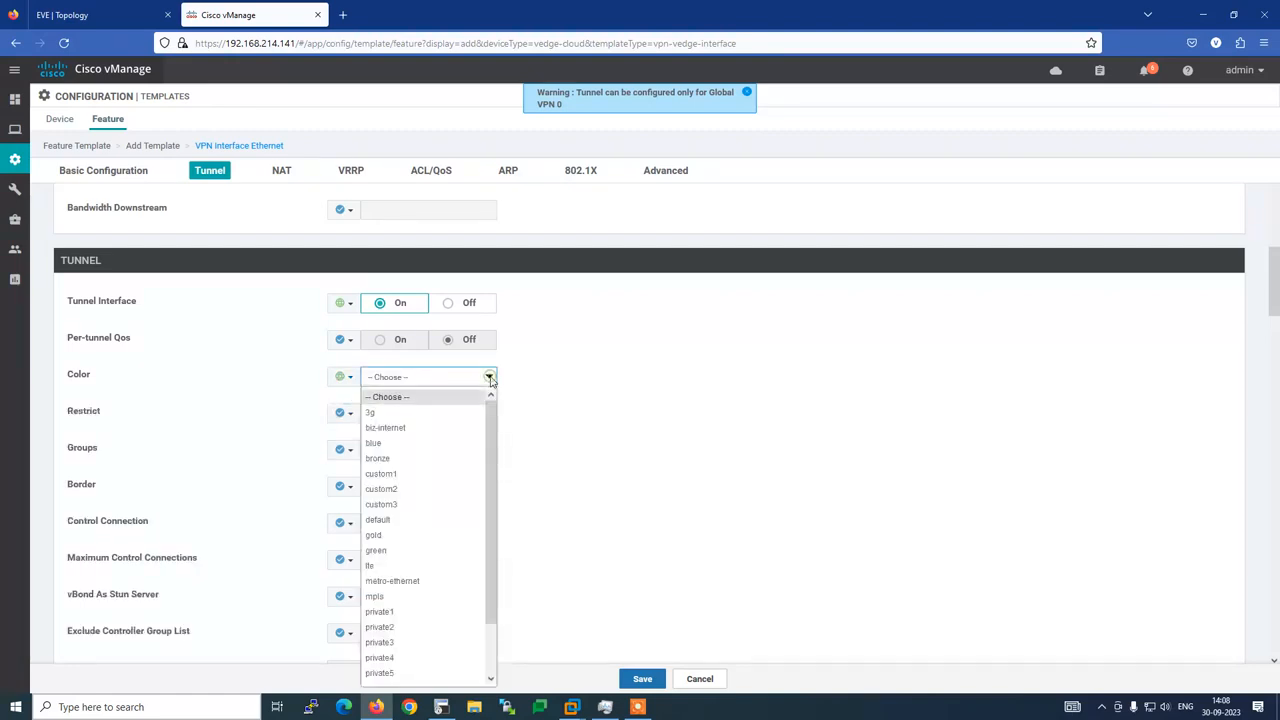
pyautogui.click(378, 436)
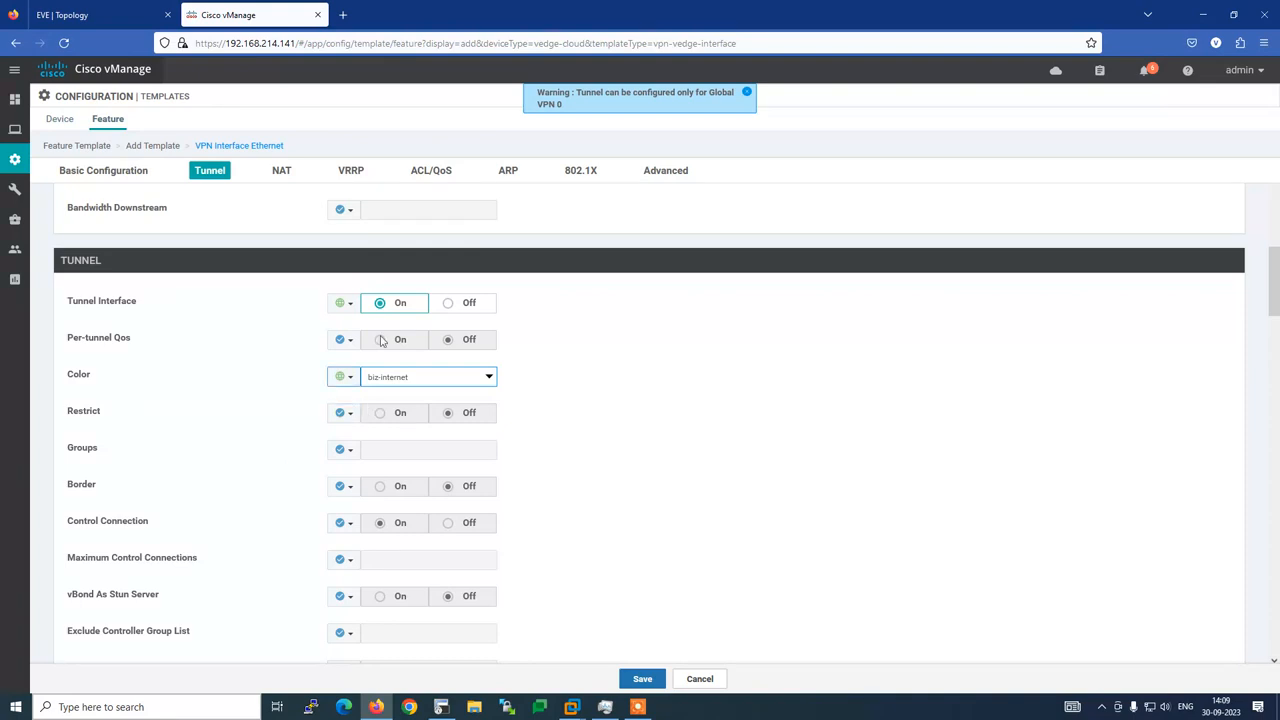
pyautogui.scroll(-2, 320, 504)
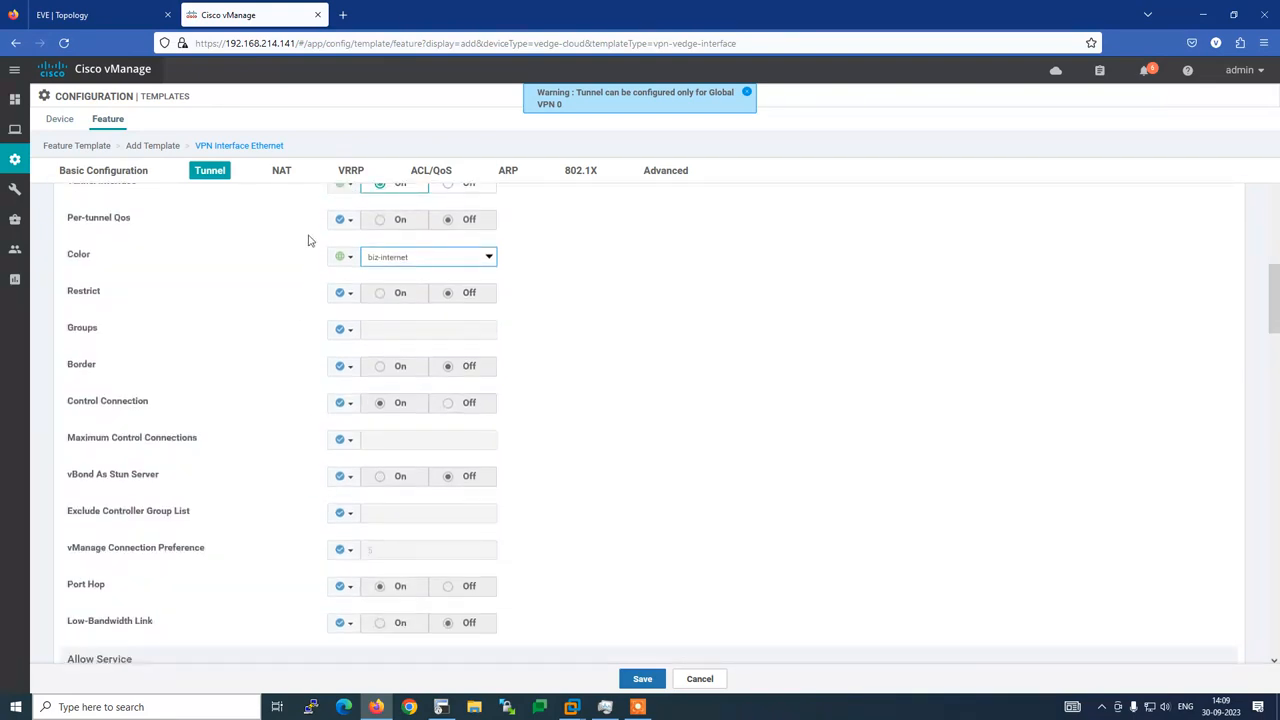
pyautogui.click(281, 172)
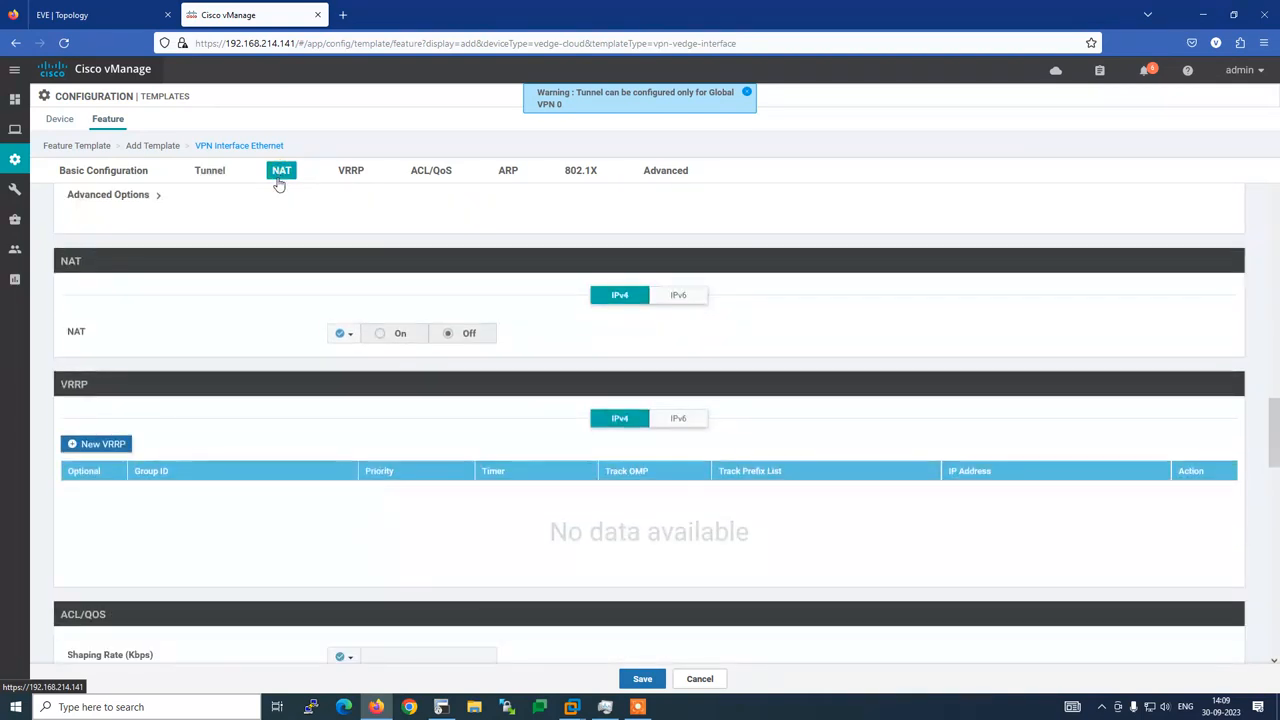
pyautogui.click(352, 172)
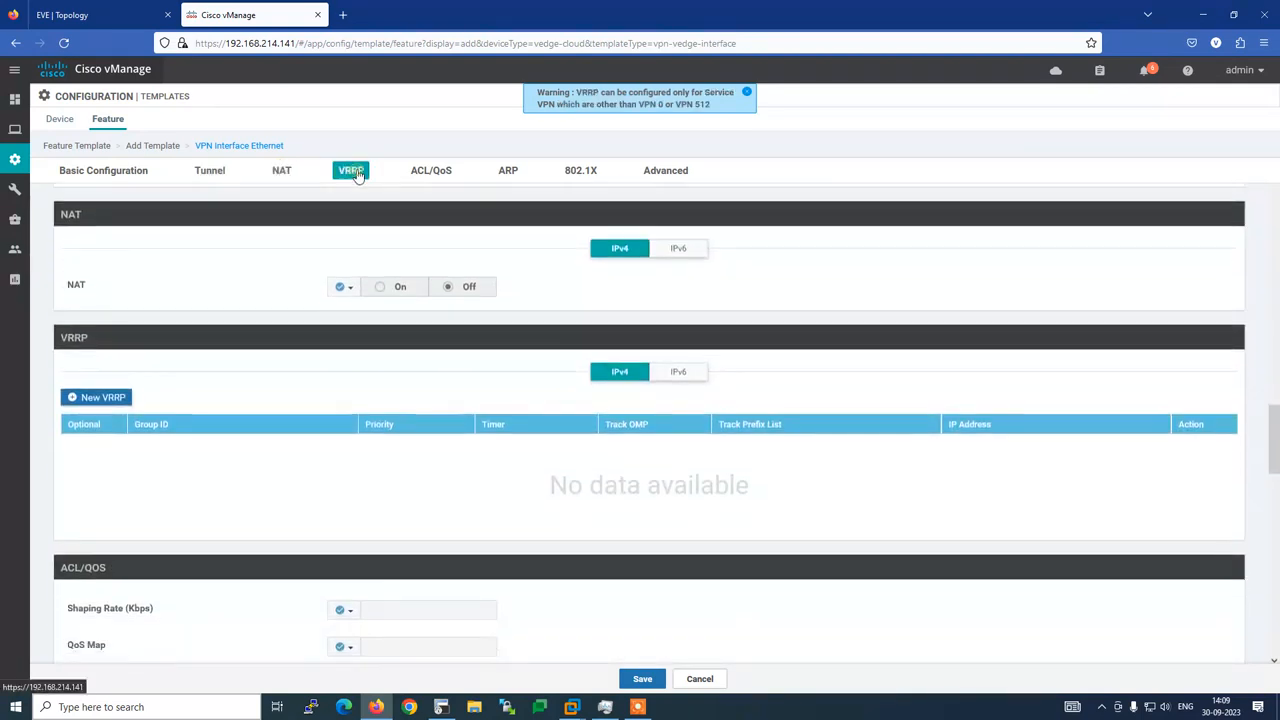
pyautogui.click(441, 707)
pyautogui.scroll(-2, 455, 397)
pyautogui.scroll(-10, 456, 397)
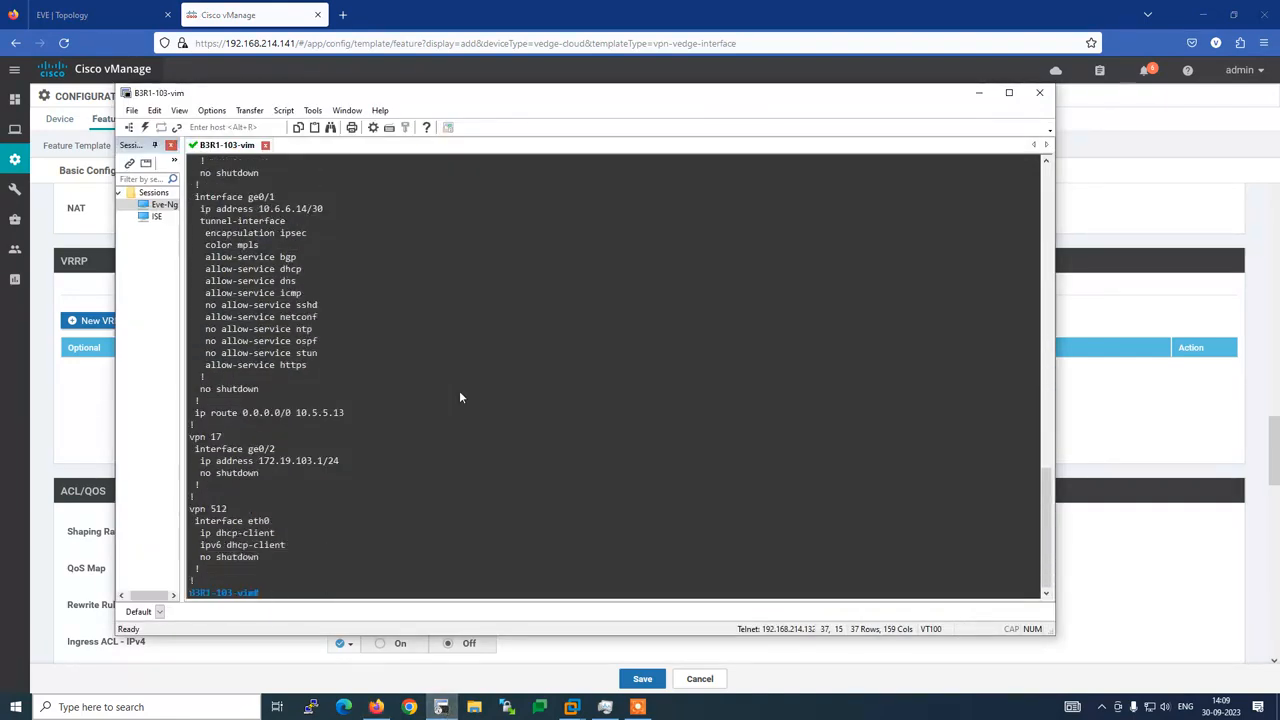
pyautogui.scroll(18, 459, 390)
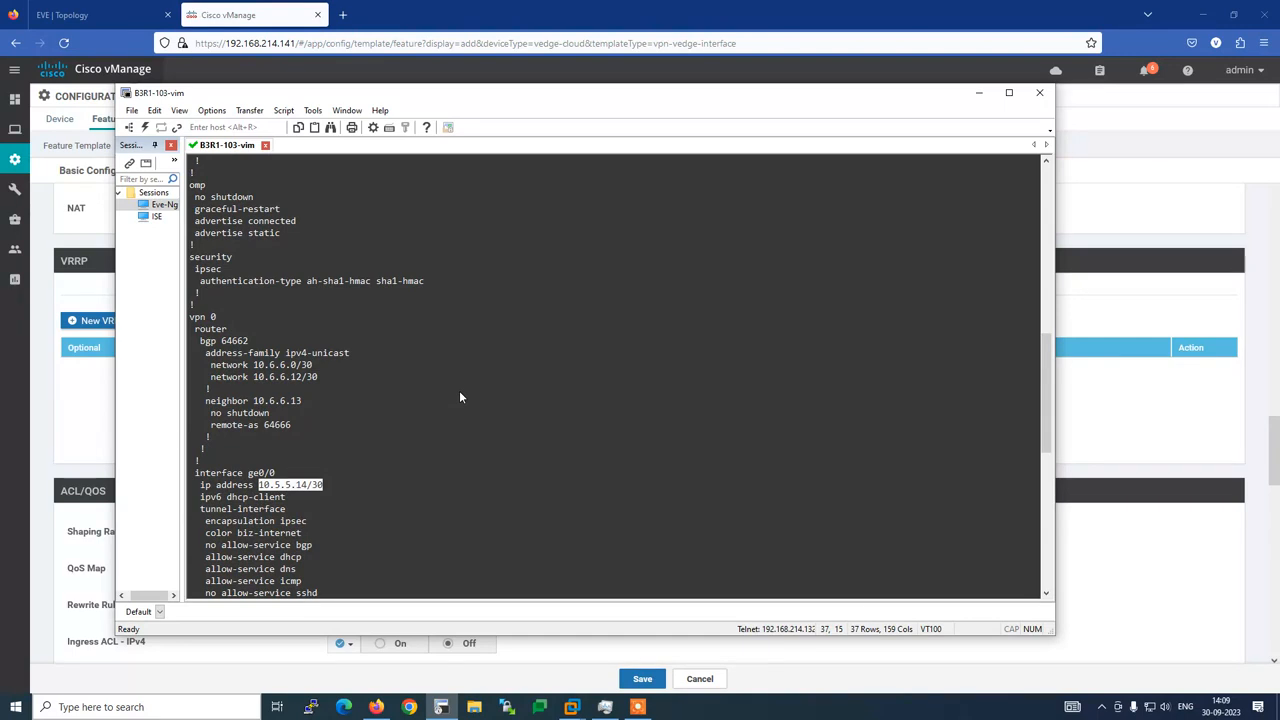
pyautogui.click(441, 707)
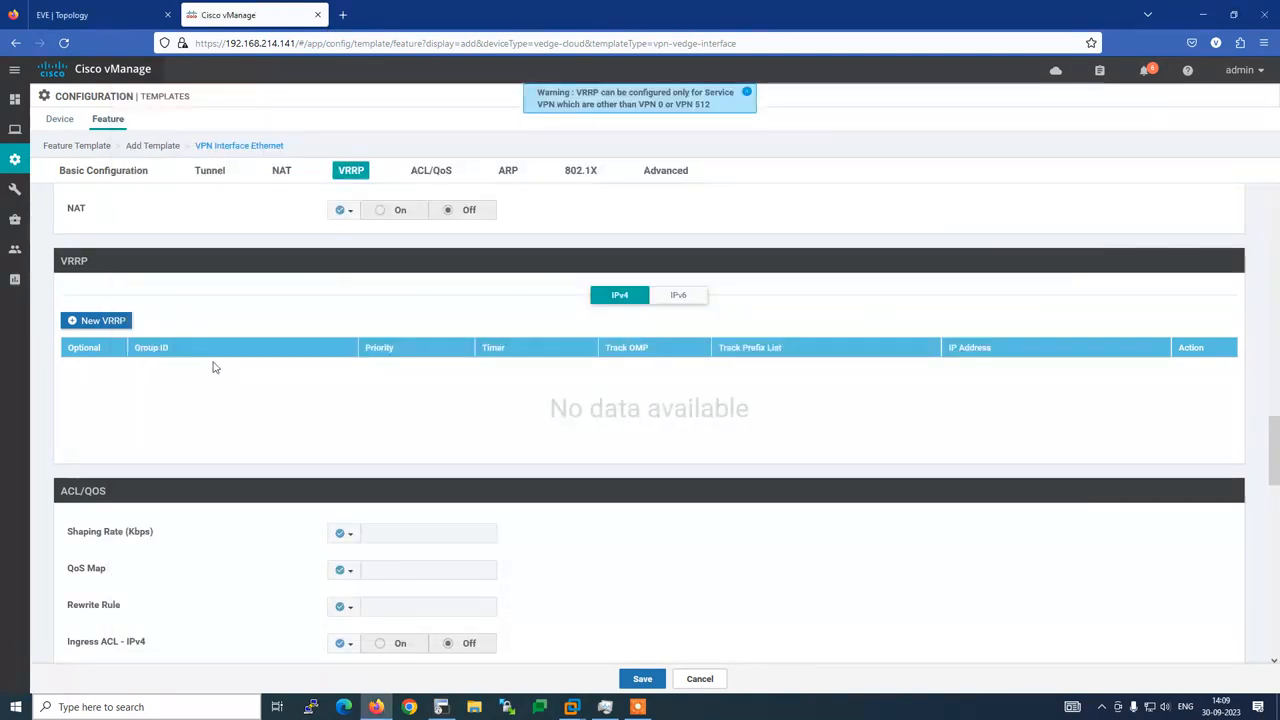
pyautogui.click(104, 321)
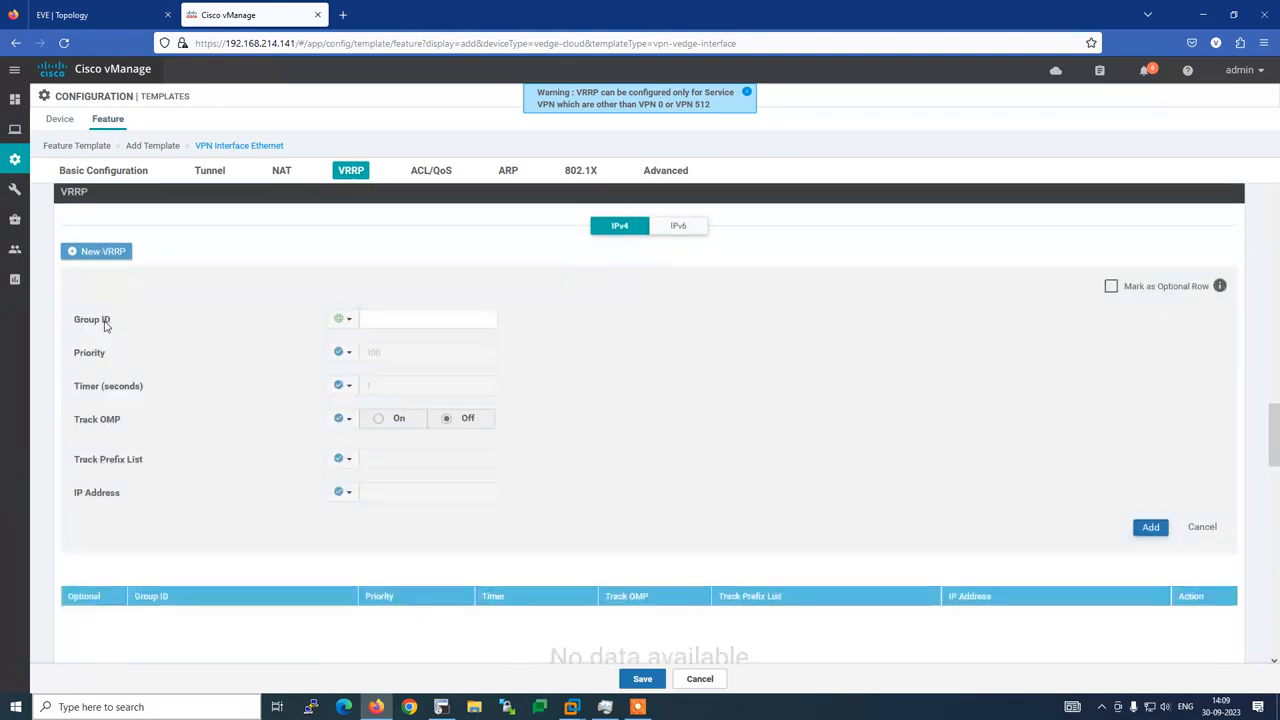
pyautogui.click(55, 12)
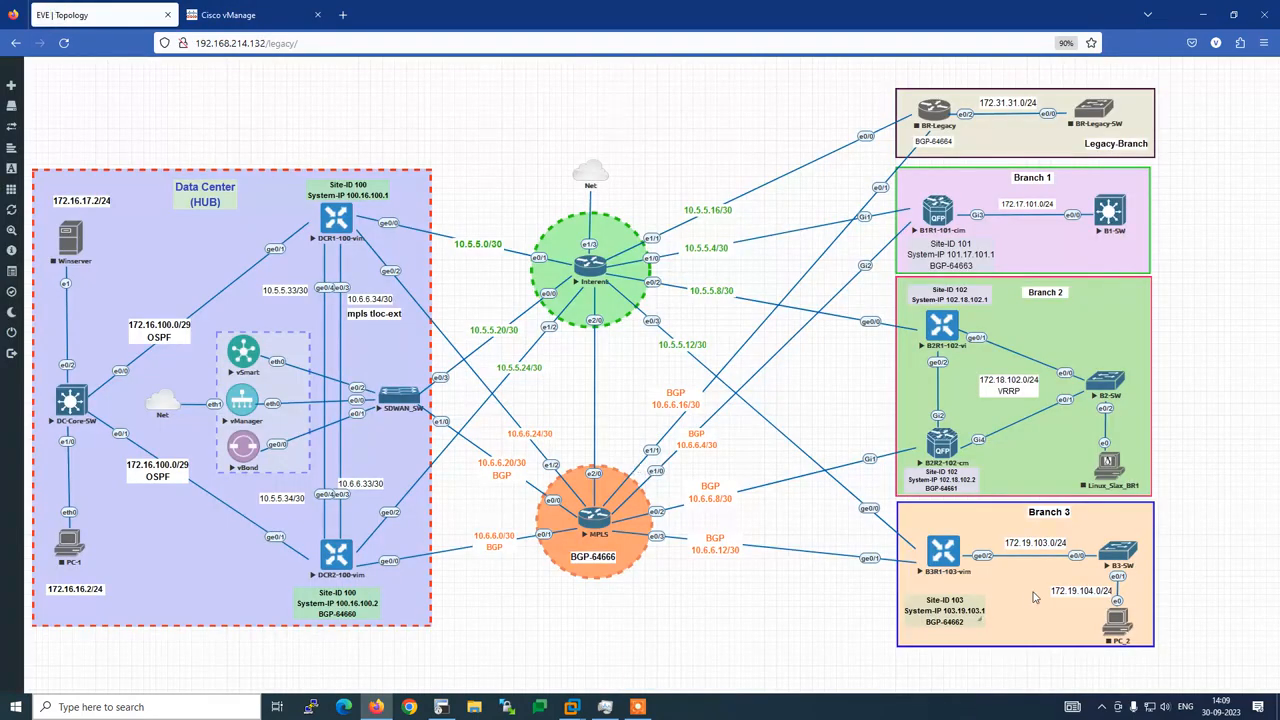
pyautogui.click(252, 14)
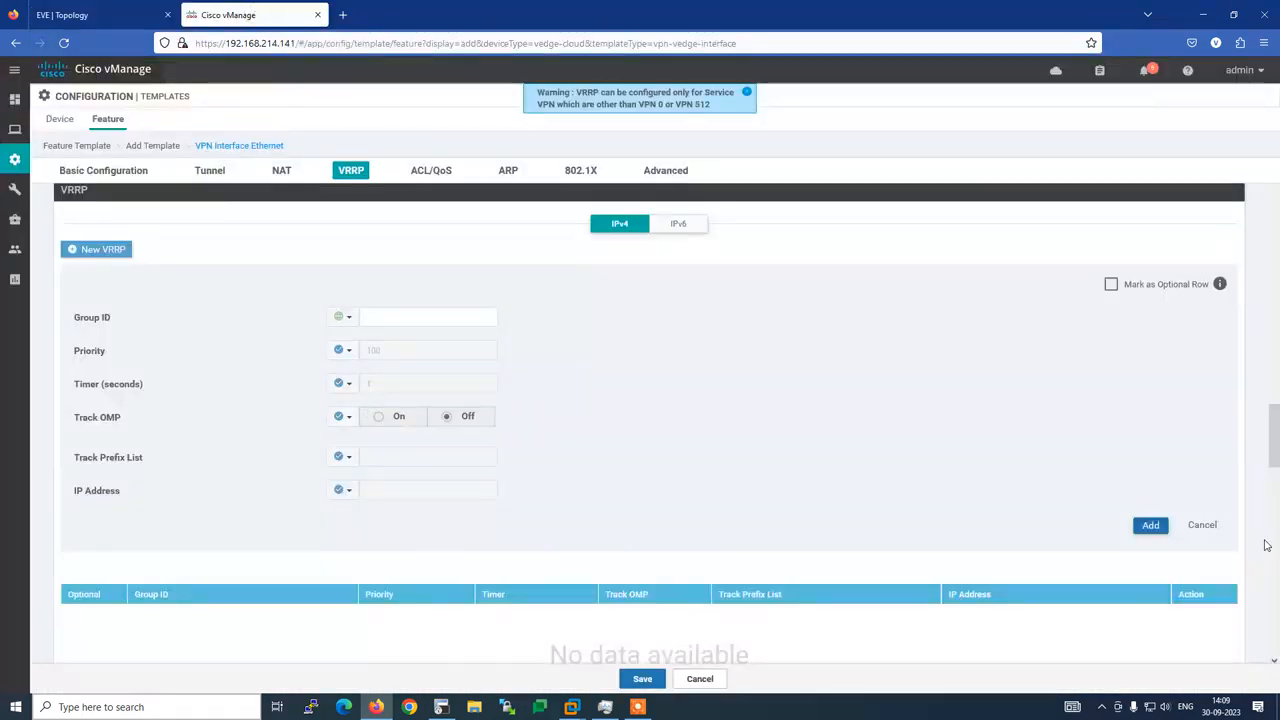
pyautogui.click(1202, 525)
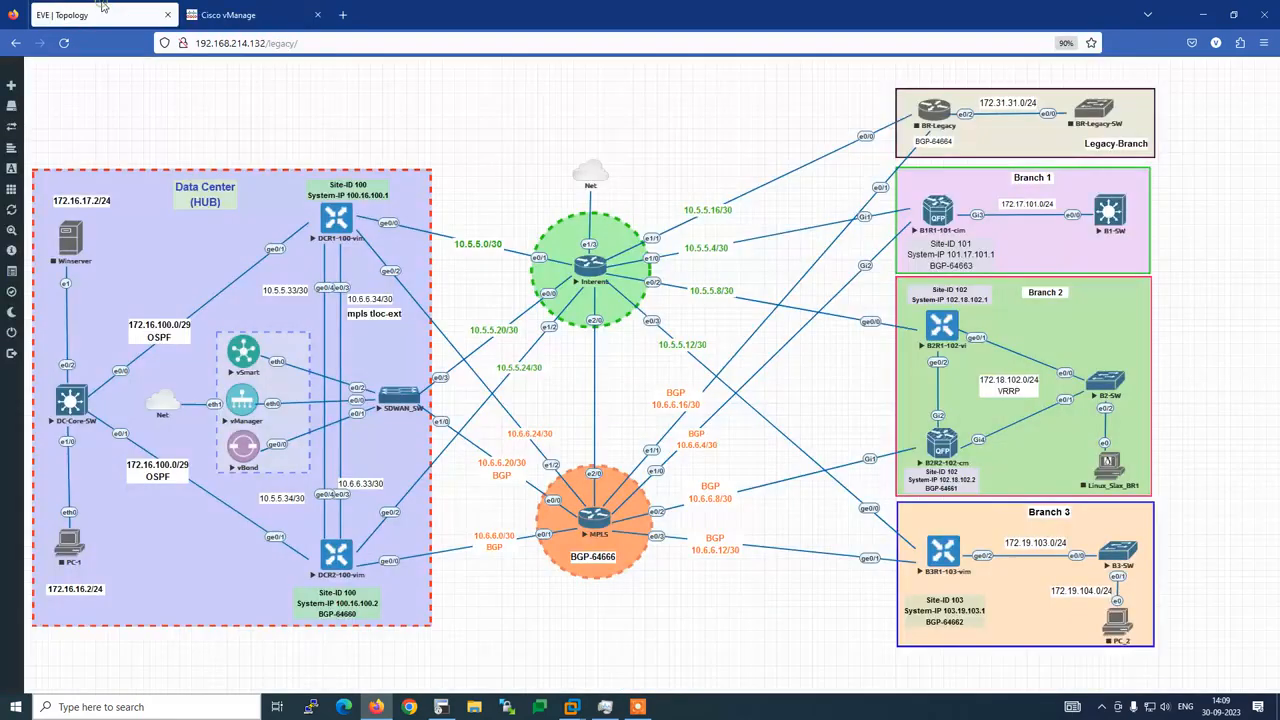
pyautogui.click(100, 12)
pyautogui.click(253, 16)
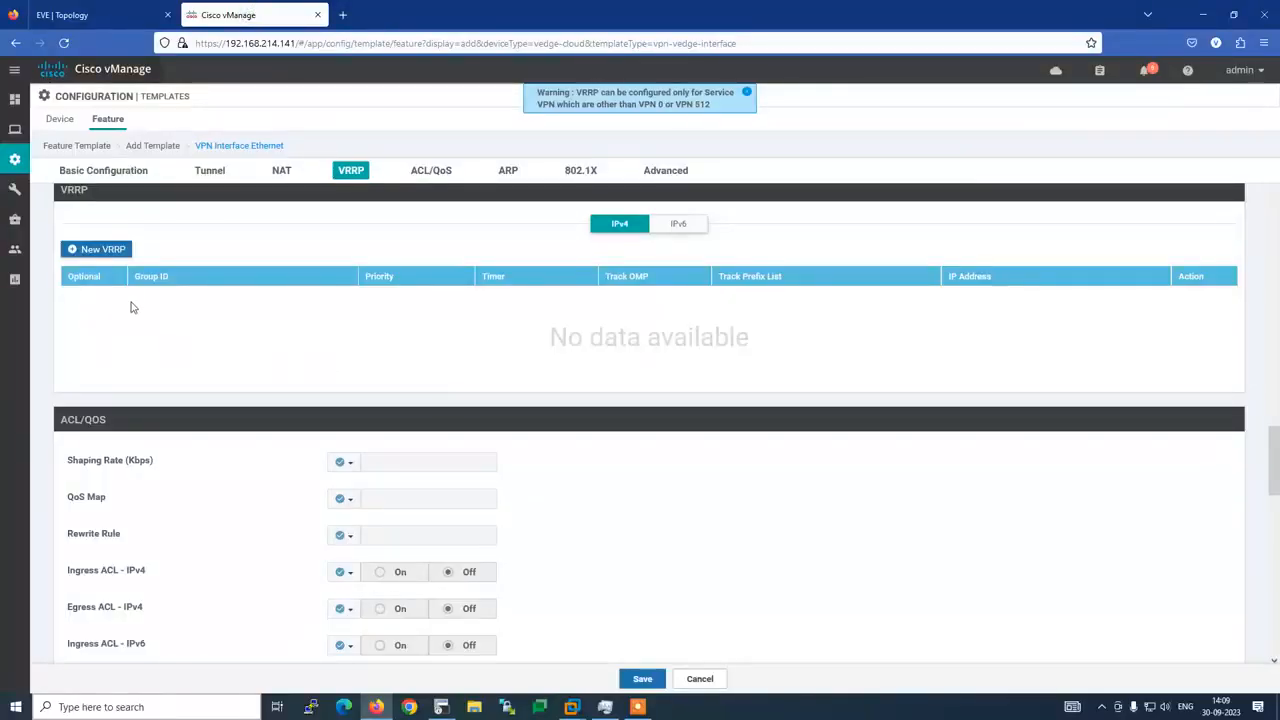
pyautogui.click(431, 174)
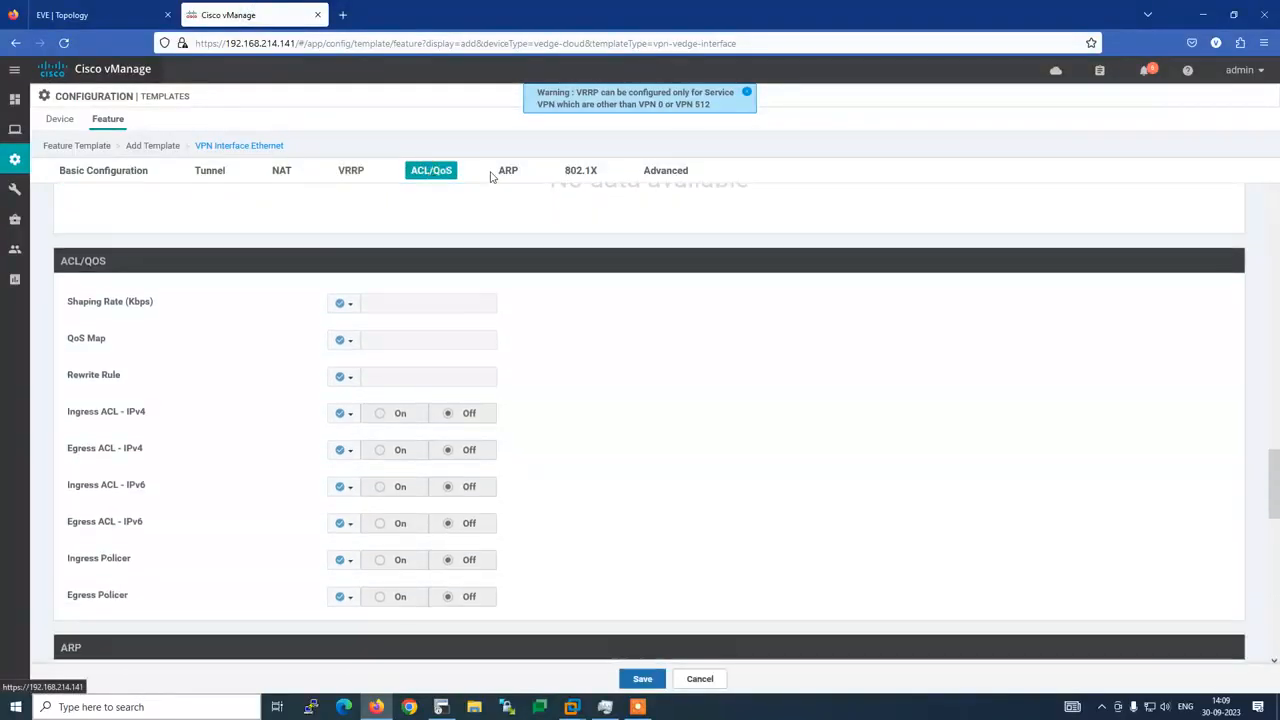
pyautogui.moveTo(652, 172); pyautogui.dragTo(300, 483)
pyautogui.click(668, 171)
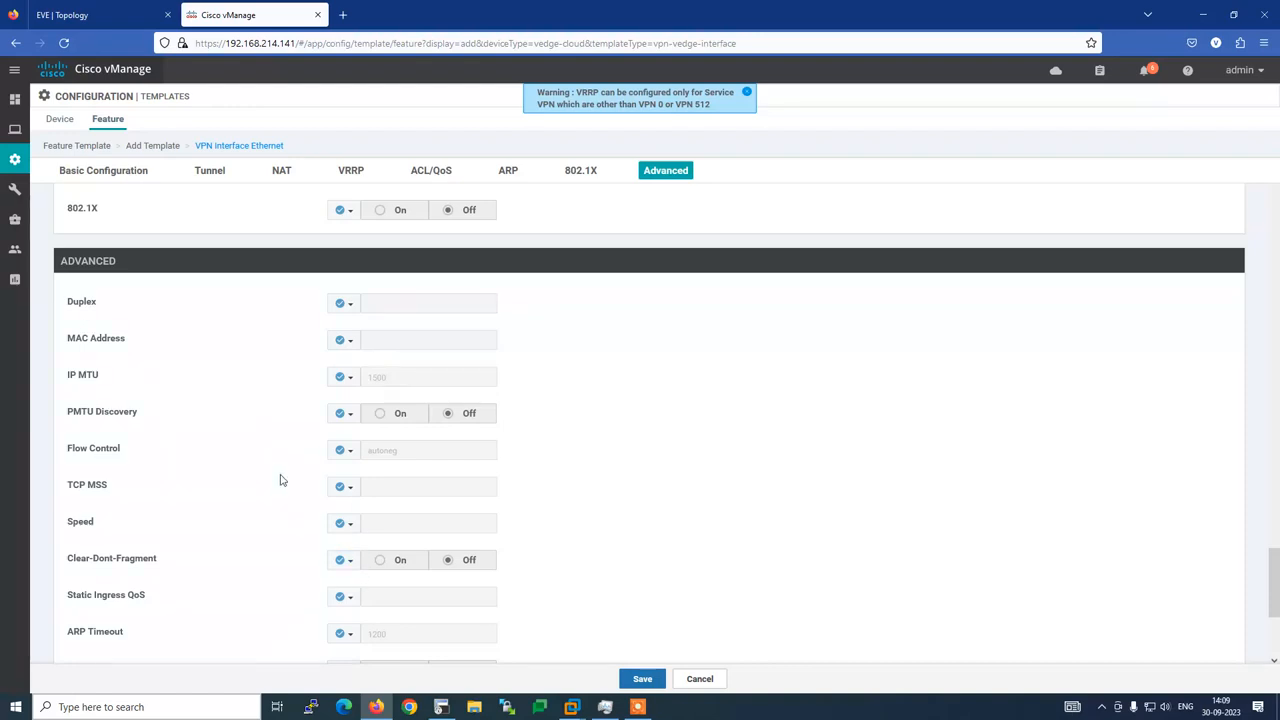
pyautogui.scroll(15, 280, 478)
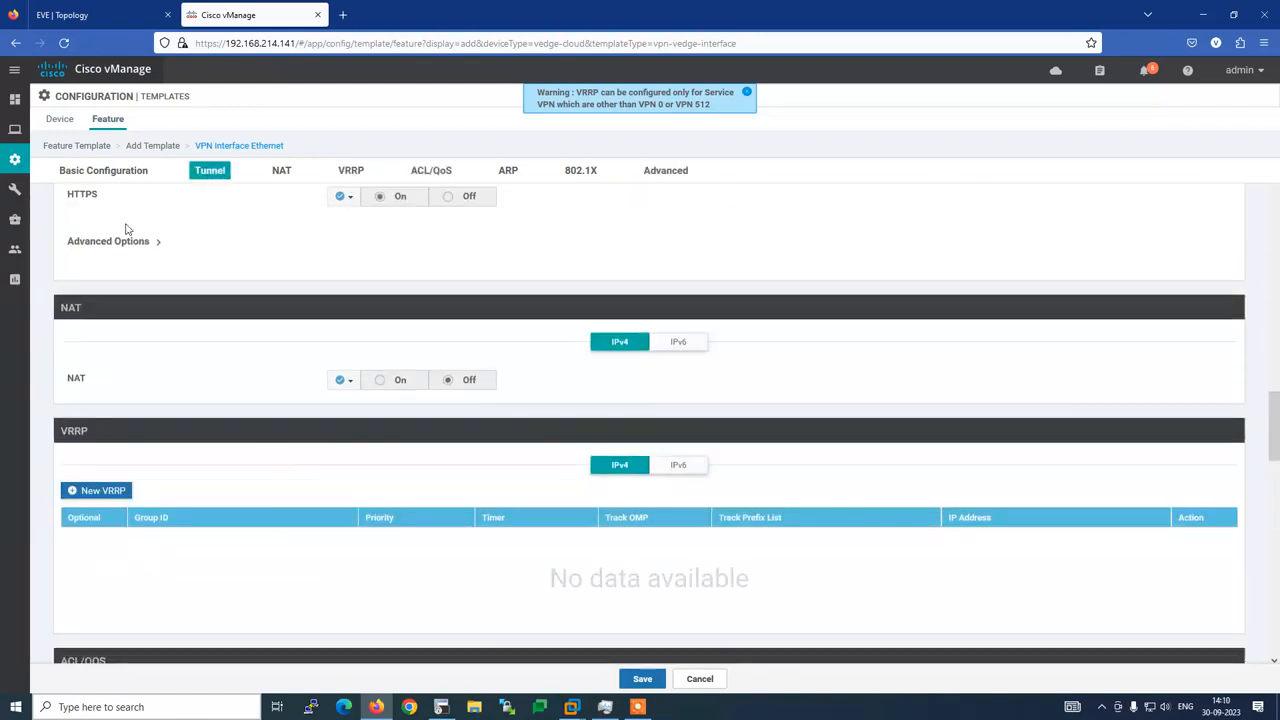
pyautogui.scroll(3, 431, 539)
# Save the Interface-VPN-0-B3R1 template and bring up the router's running config
pyautogui.click(642, 679)
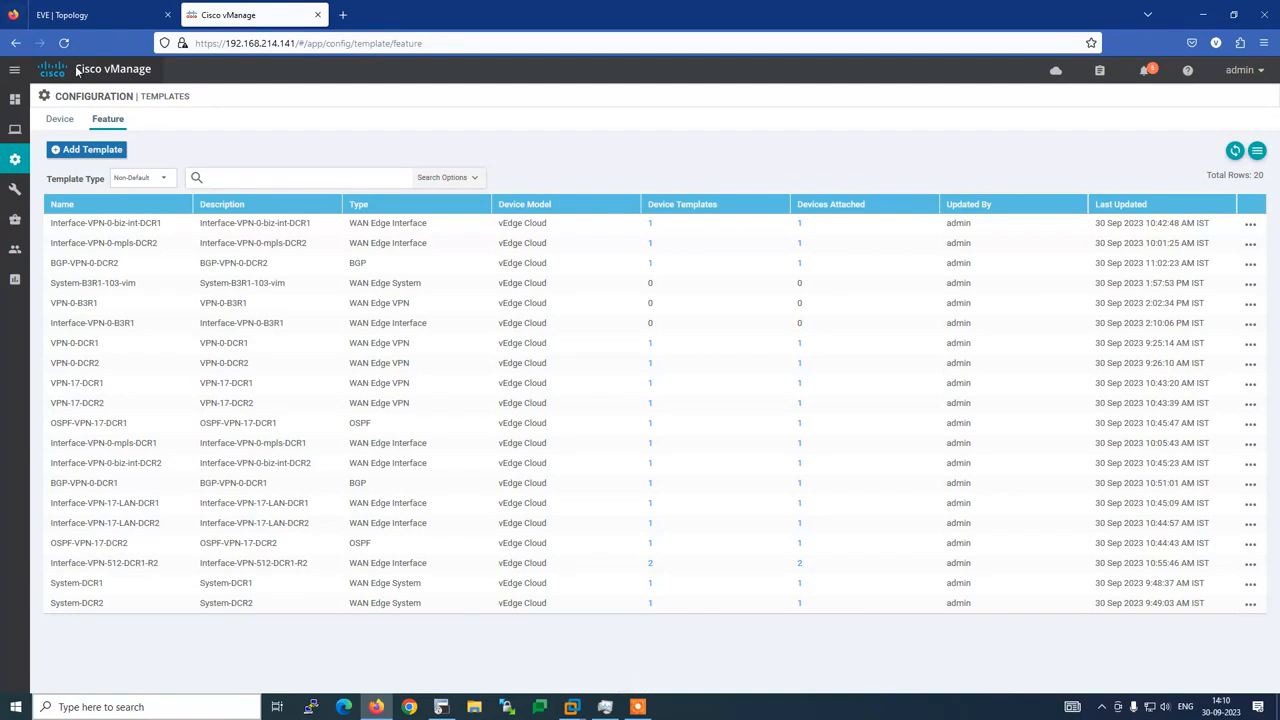
pyautogui.click(441, 707)
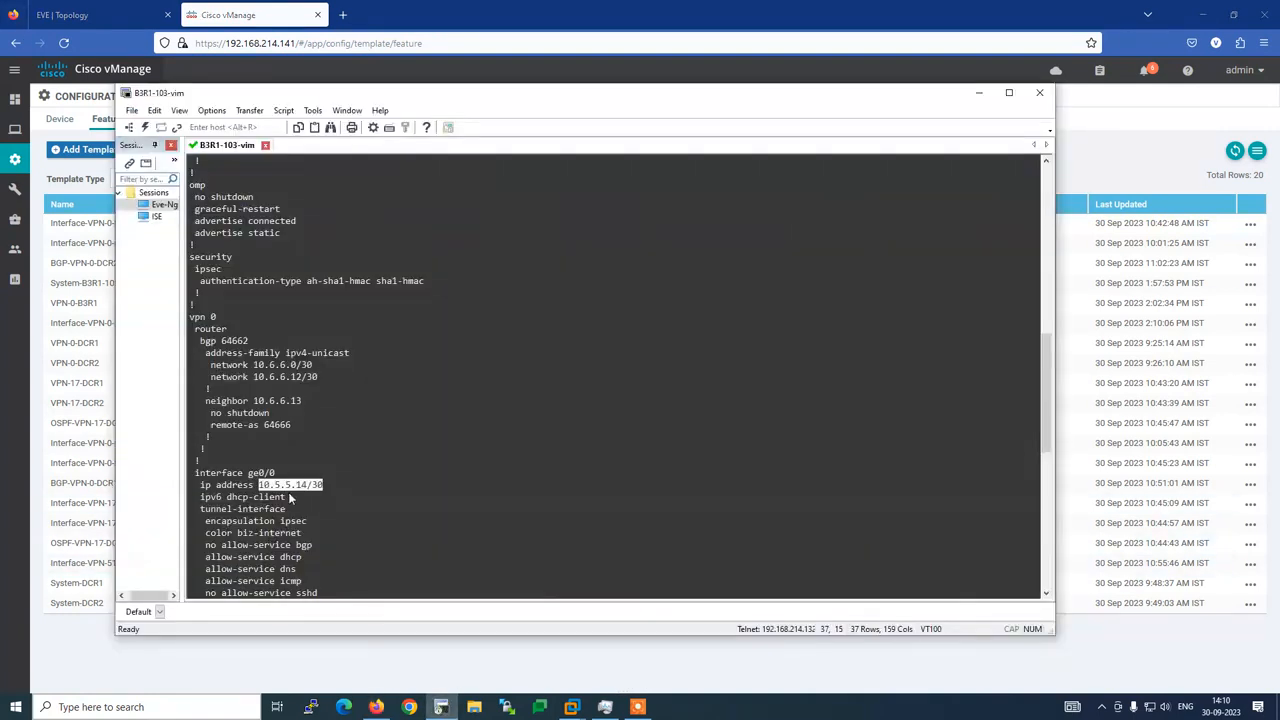
pyautogui.scroll(-4, 300, 480)
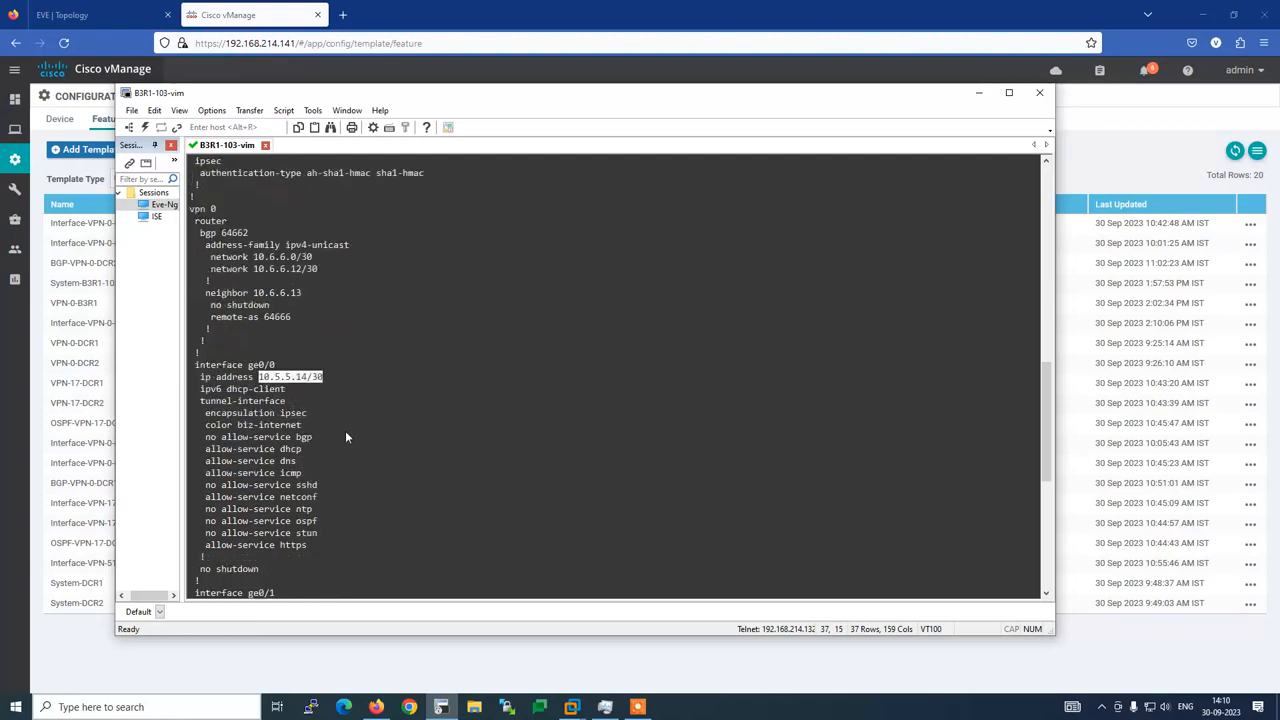
pyautogui.scroll(-7, 345, 430)
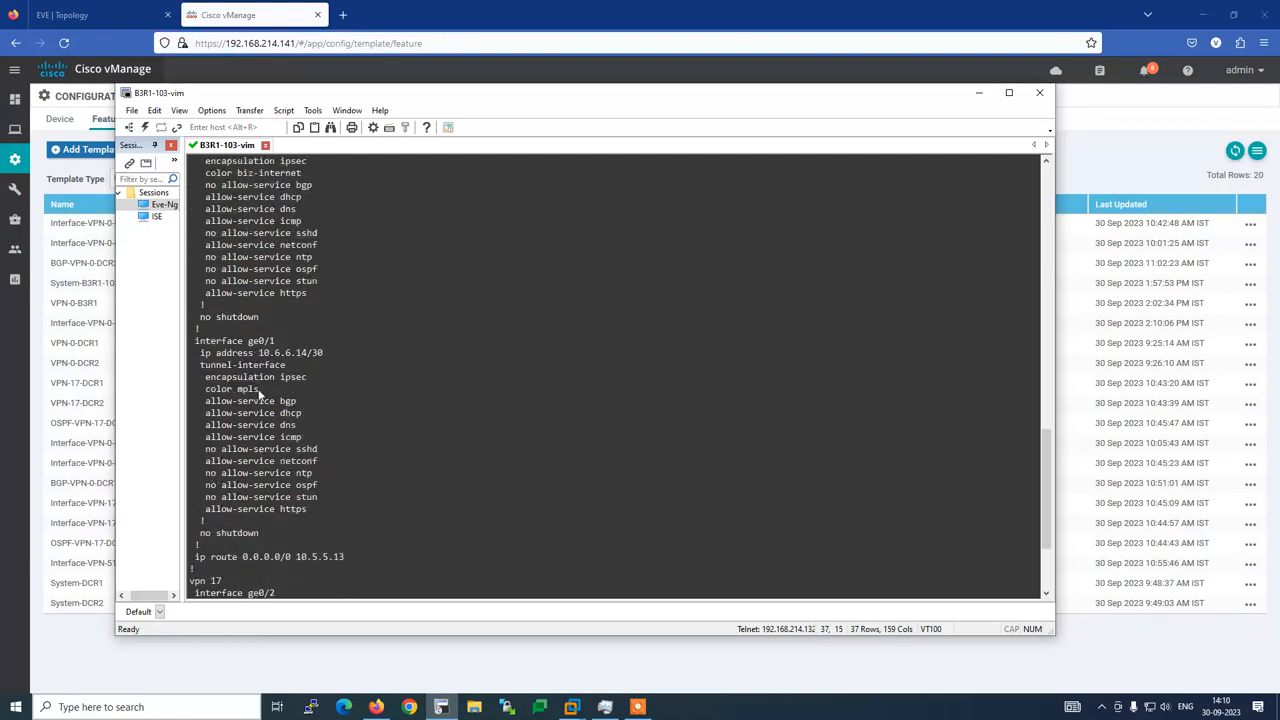
# Highlight the ge0/1 interface name and its mpls colour in the router config
pyautogui.moveTo(259, 389); pyautogui.dragTo(207, 401)
pyautogui.moveTo(277, 345); pyautogui.dragTo(250, 352)
pyautogui.scroll(4, 250, 352)
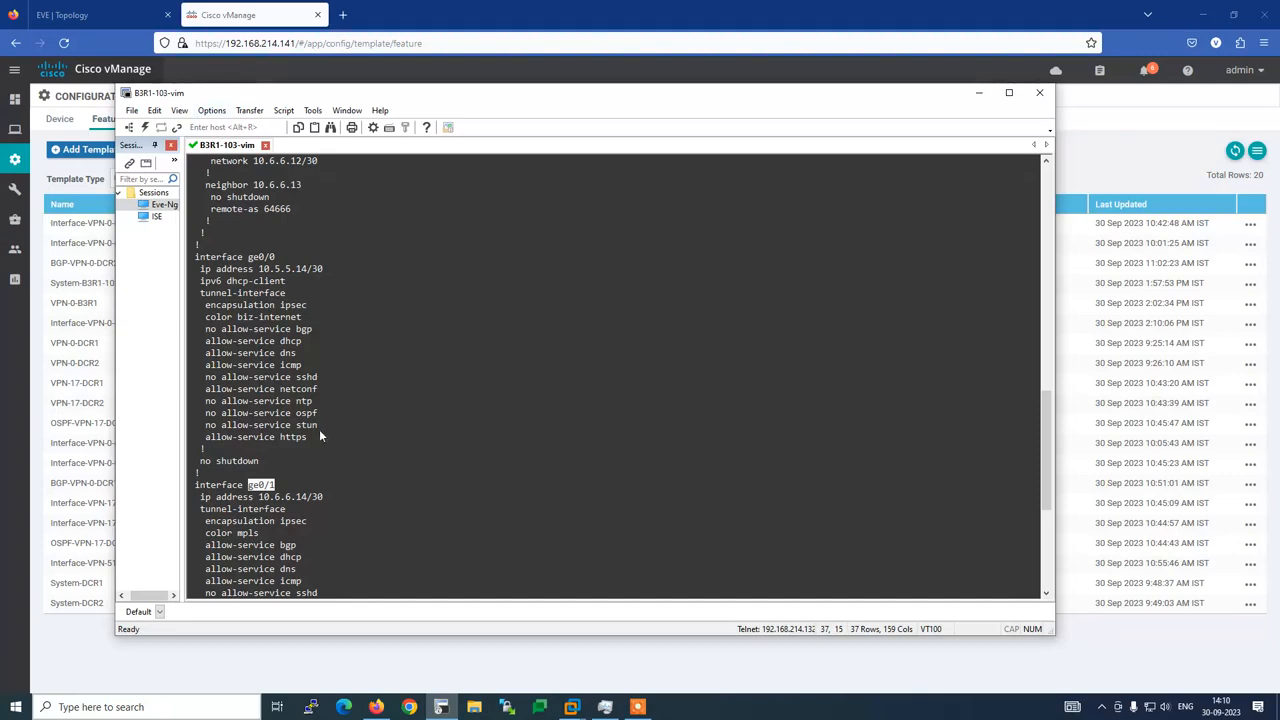
pyautogui.scroll(-3, 323, 435)
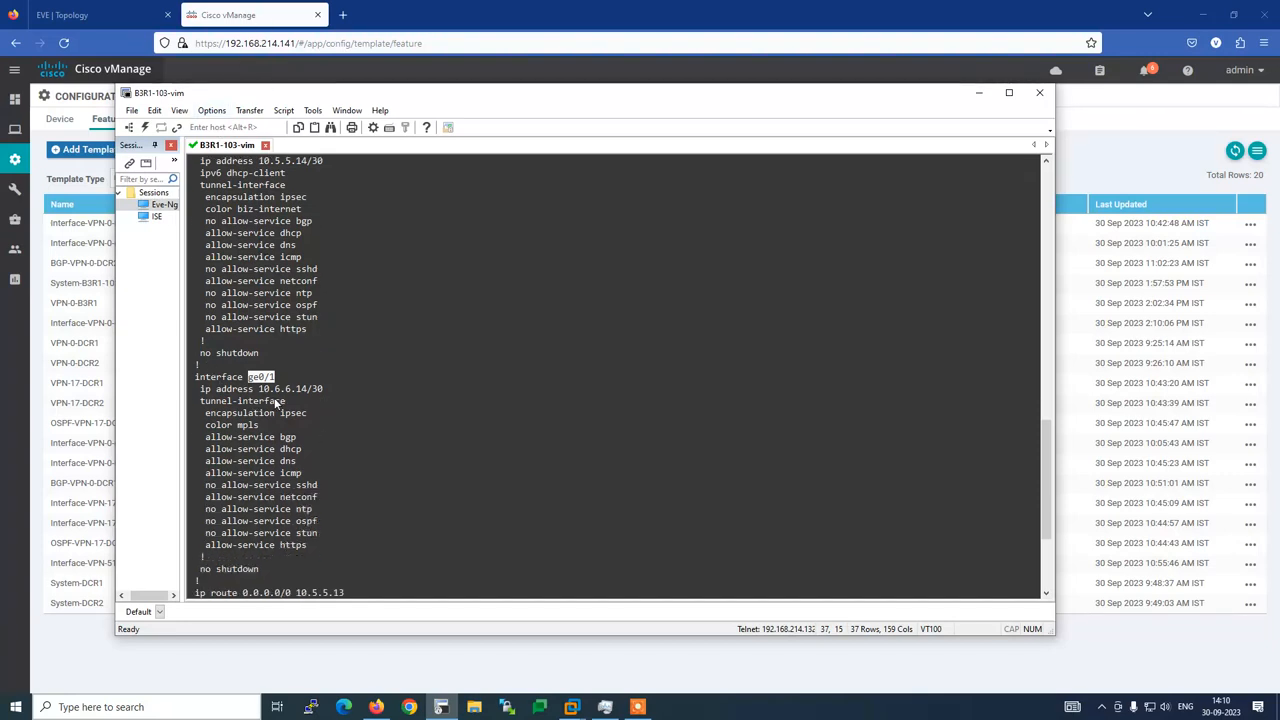
pyautogui.click(263, 19)
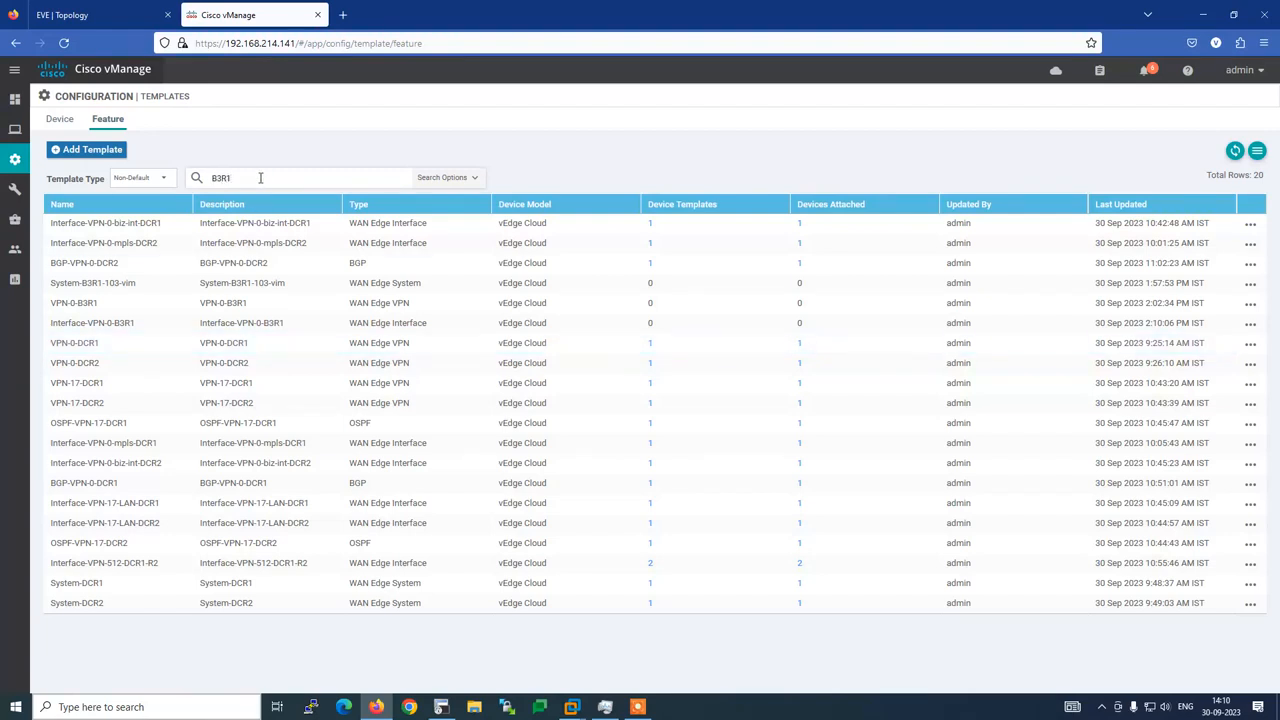
# Filter templates by B3R1 and open Interface-VPN-0-B3R1 for editing at its Template Name
pyautogui.press('Return')
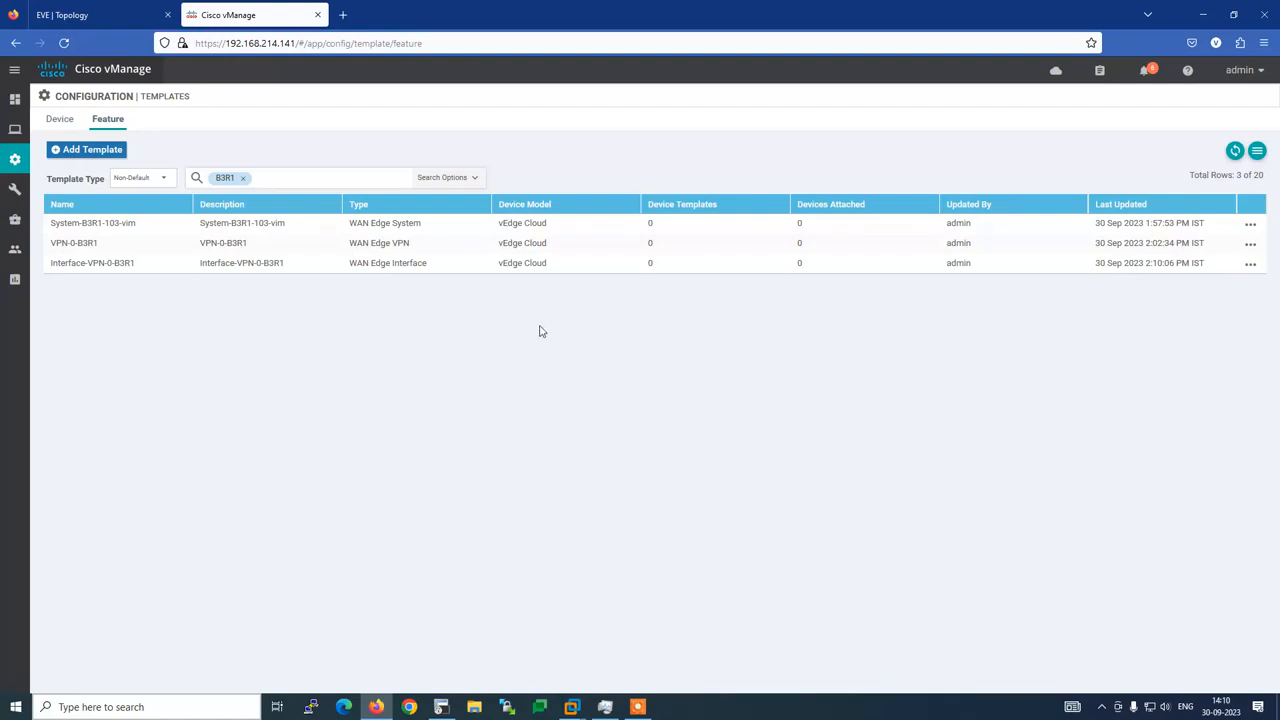
pyautogui.click(1250, 263)
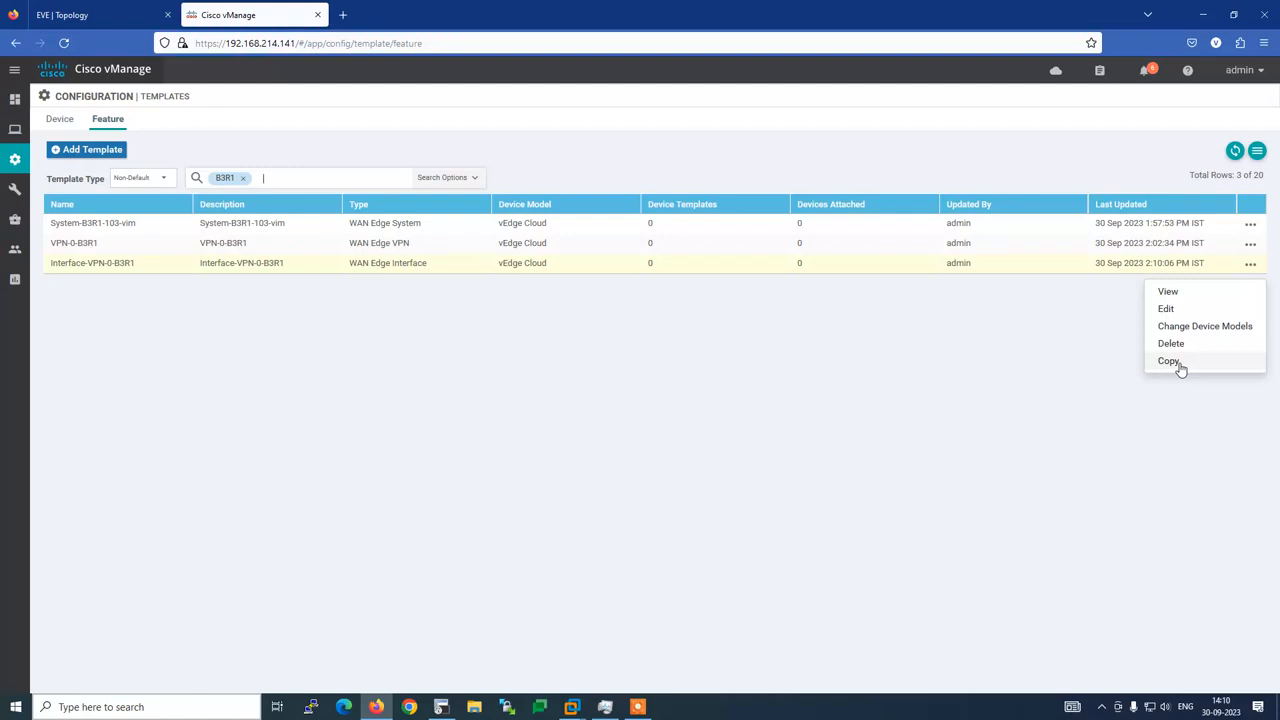
pyautogui.click(1165, 310)
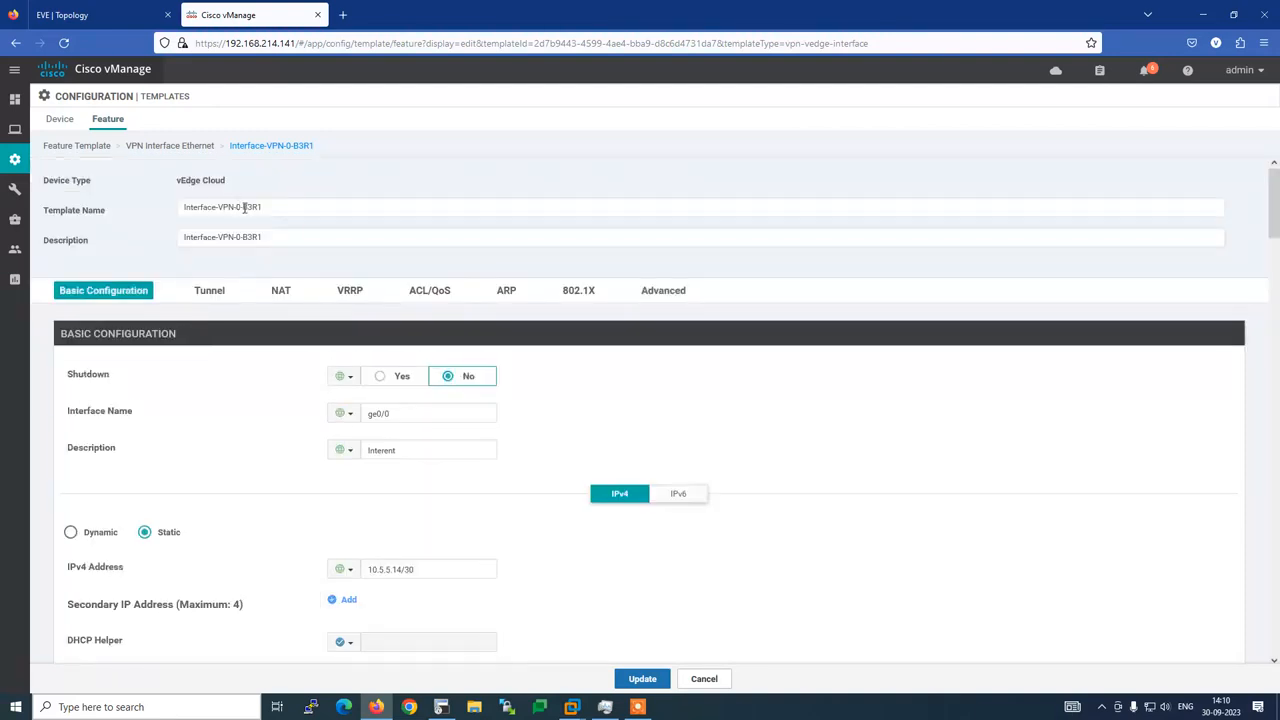
pyautogui.click(244, 207)
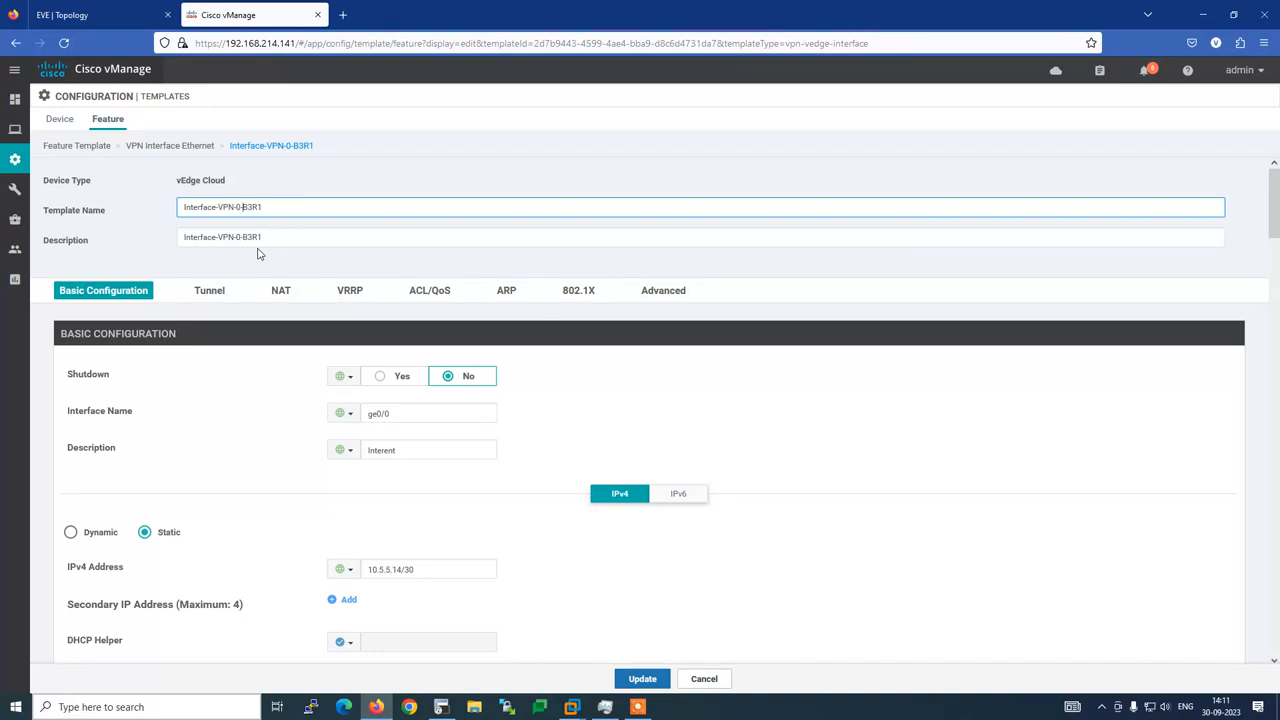
# Add biz-int- to the B3R1 template's name and description, giving Interface-VPN-0-biz-int-B3R1, and update it
pyautogui.write('biz-int-')
pyautogui.click(243, 237)
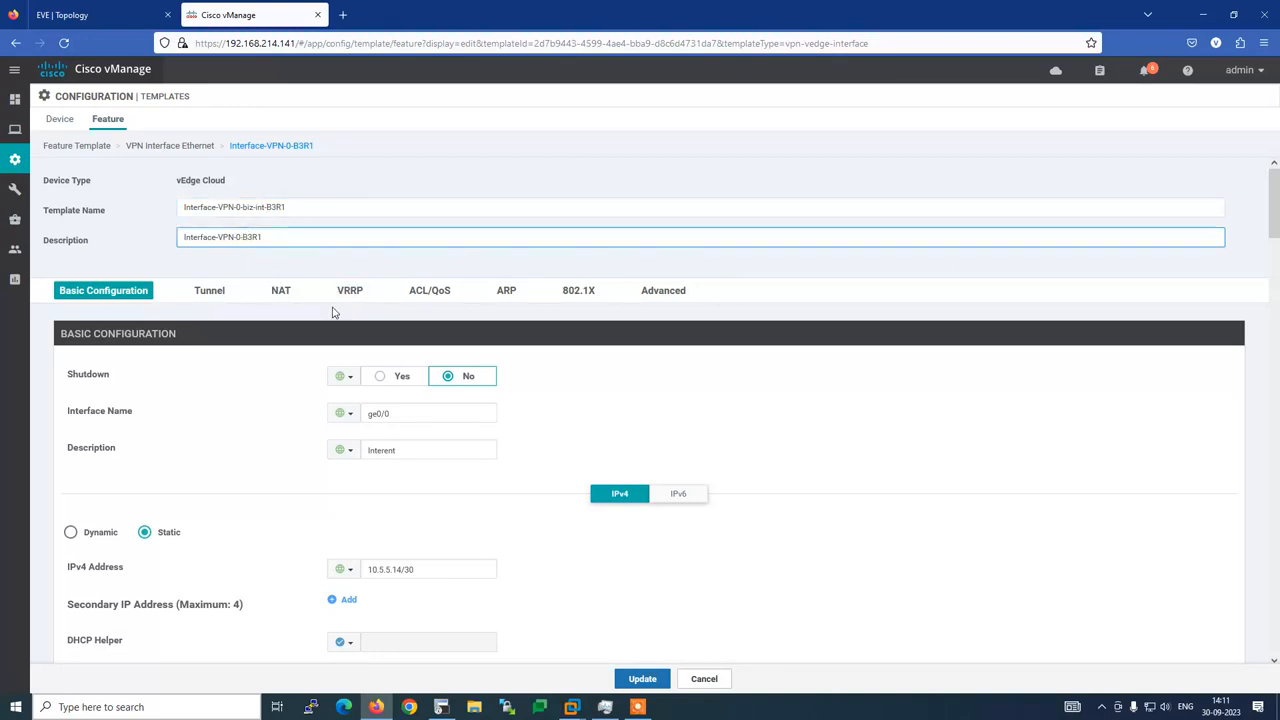
pyautogui.write('biz-int-')
pyautogui.click(643, 678)
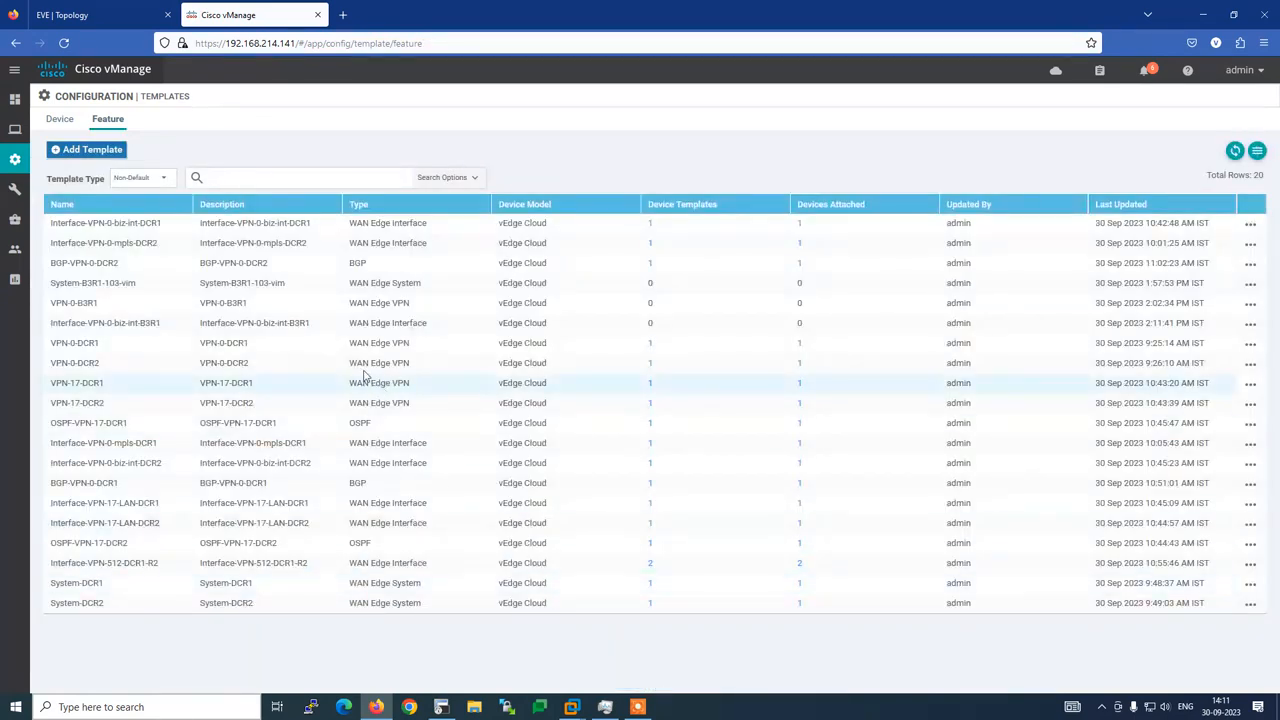
# Filter the feature templates by B3 and copy the biz-int B3R1 interface template
pyautogui.click(276, 177)
pyautogui.write('B')
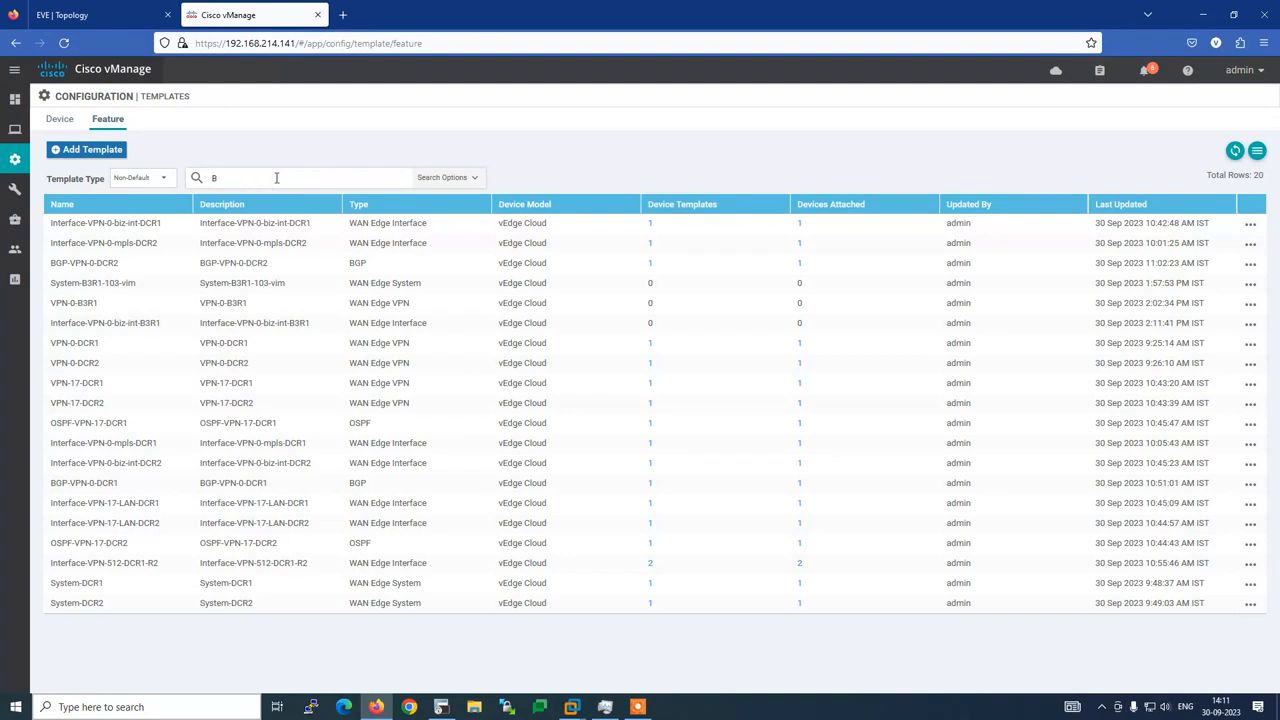
pyautogui.write('3')
pyautogui.press('Return')
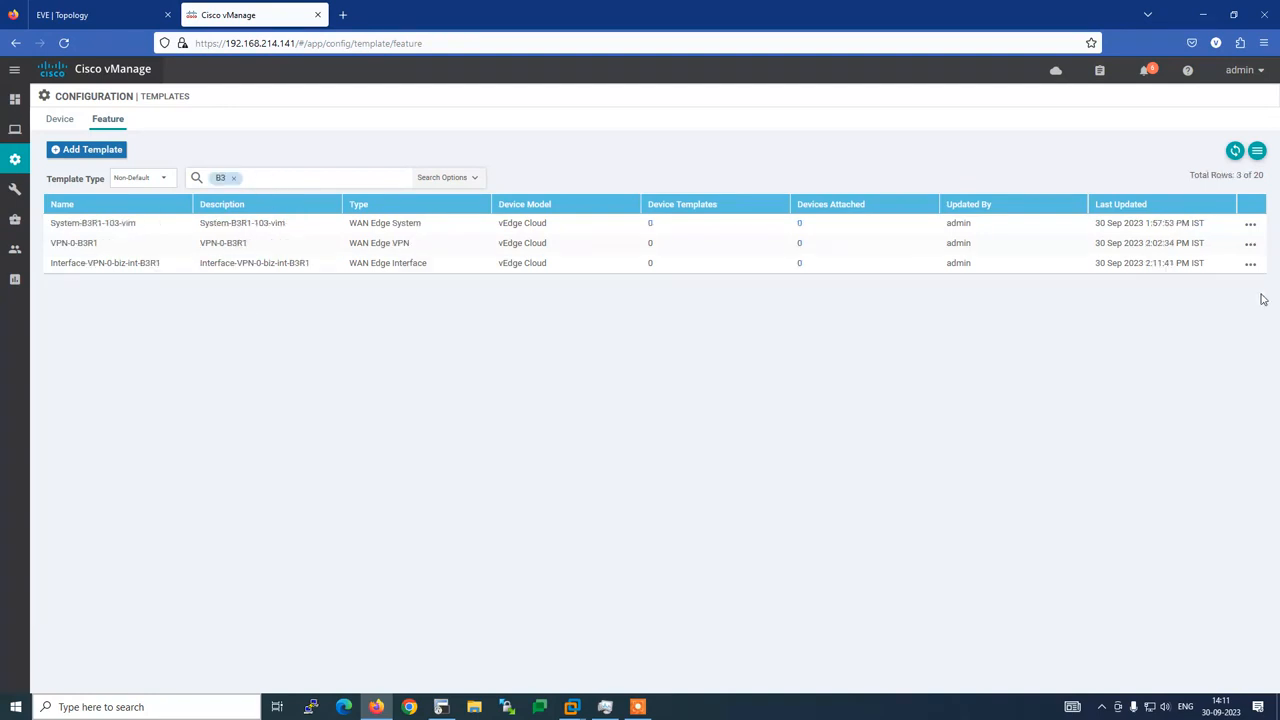
pyautogui.click(1250, 264)
pyautogui.click(1190, 360)
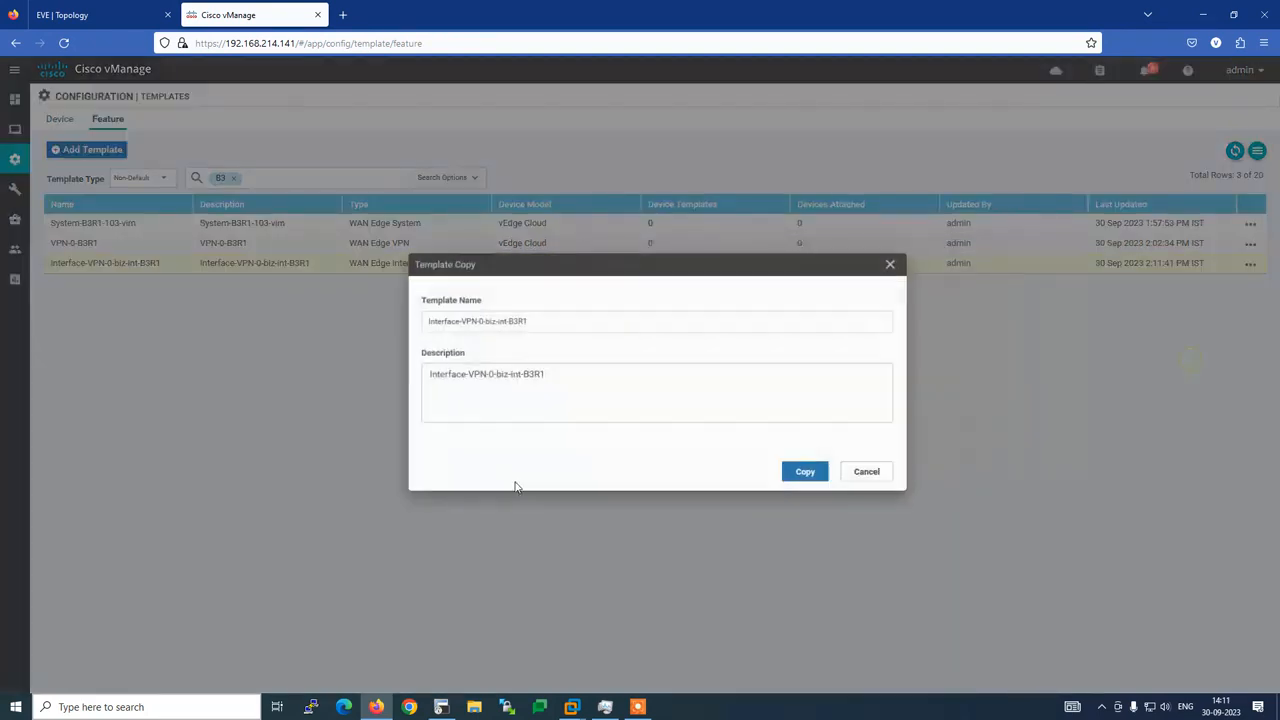
# Name the copy Interface-VPN-0-mpls-B3R1 with a matching mpls description and create it
pyautogui.click(484, 324)
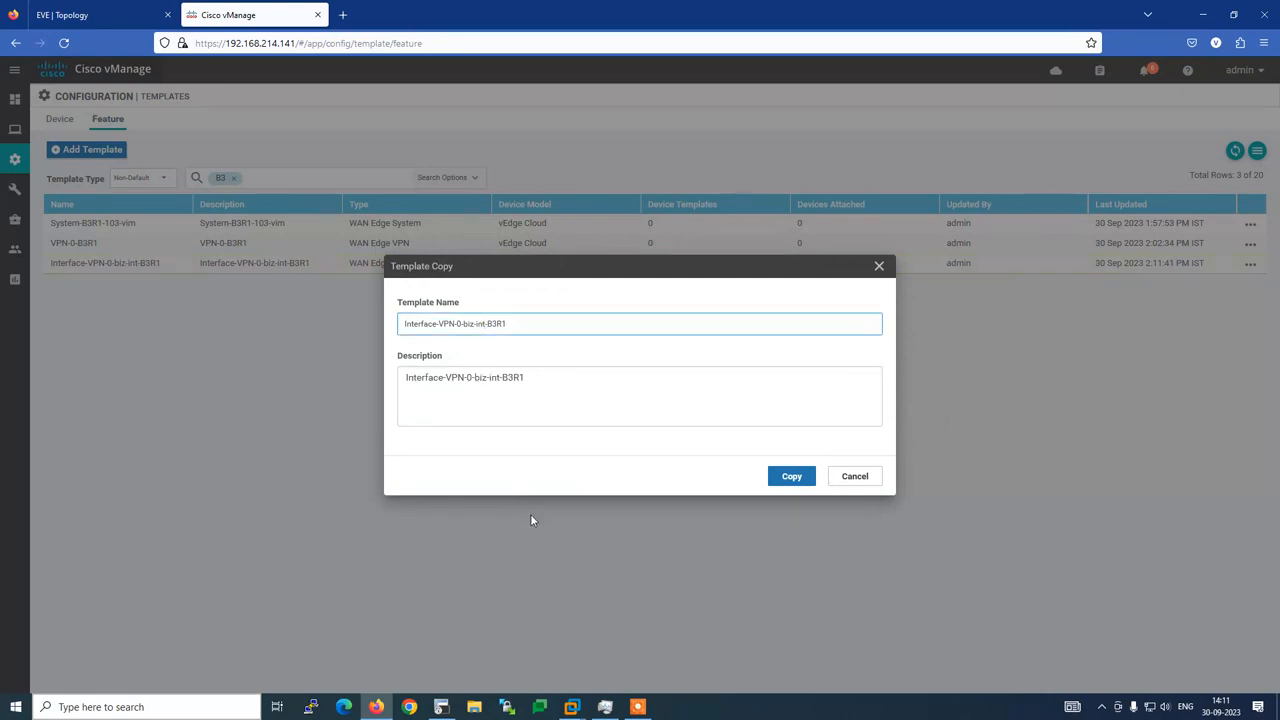
pyautogui.press('BackSpace')
pyautogui.press('BackSpace')
pyautogui.press('BackSpace')
pyautogui.press('BackSpace')
pyautogui.press('BackSpace')
pyautogui.press('BackSpace')
pyautogui.press('BackSpace')
pyautogui.press('BackSpace')
pyautogui.write('mpls-')
pyautogui.click(498, 377)
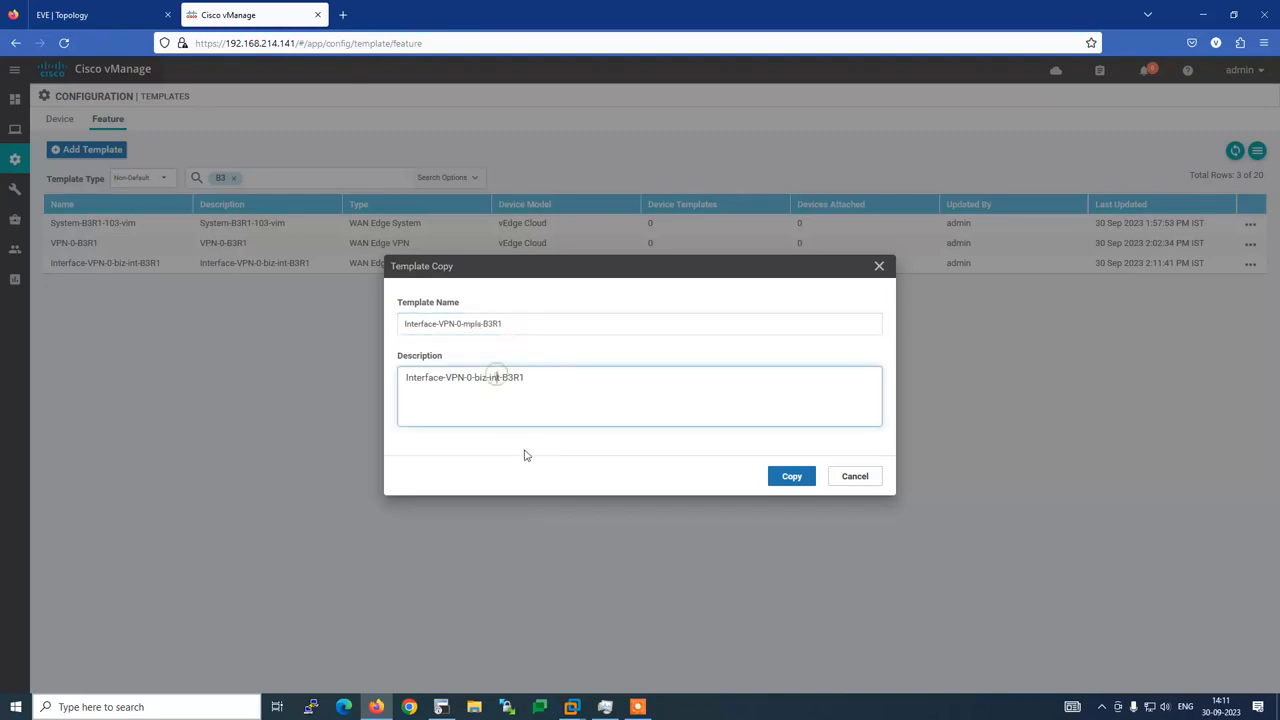
pyautogui.press('BackSpace')
pyautogui.press('BackSpace')
pyautogui.press('BackSpace')
pyautogui.press('BackSpace')
pyautogui.press('BackSpace')
pyautogui.press('BackSpace')
pyautogui.press('BackSpace')
pyautogui.write('mpls')
pyautogui.click(791, 477)
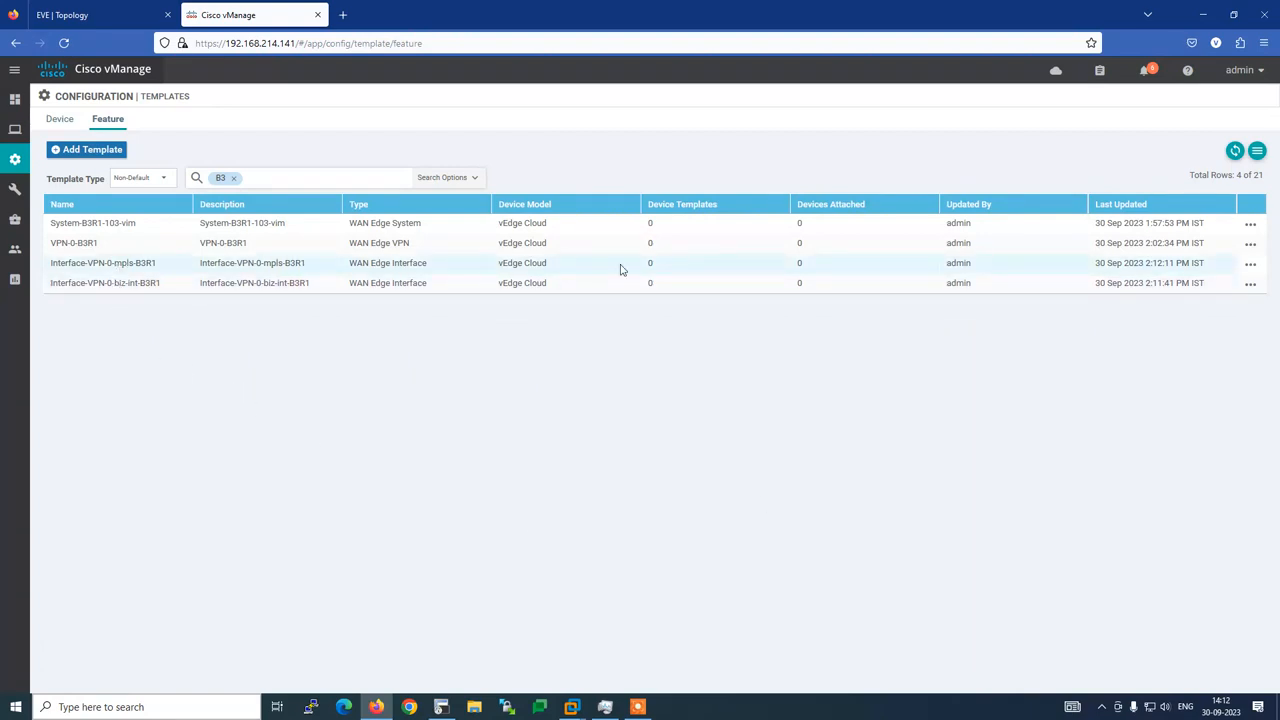
pyautogui.click(1250, 263)
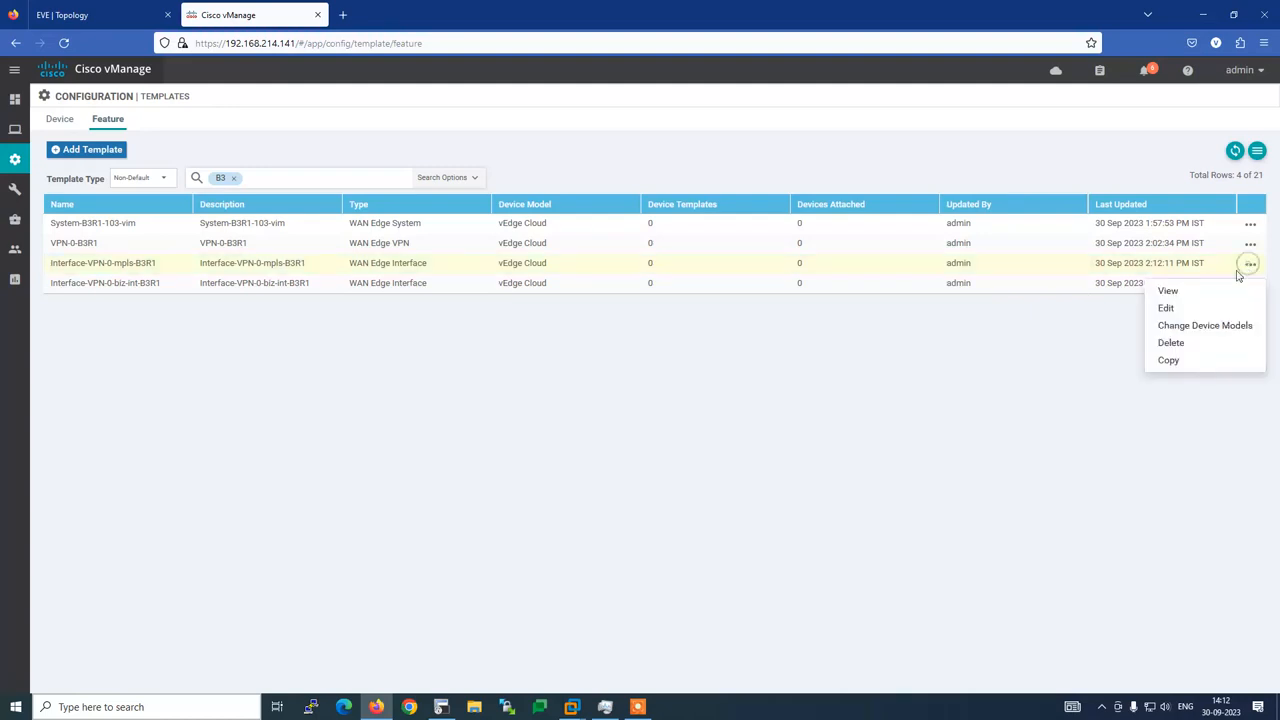
# Edit the mpls template, setting interface ge0/1 and description mpls
pyautogui.click(1176, 310)
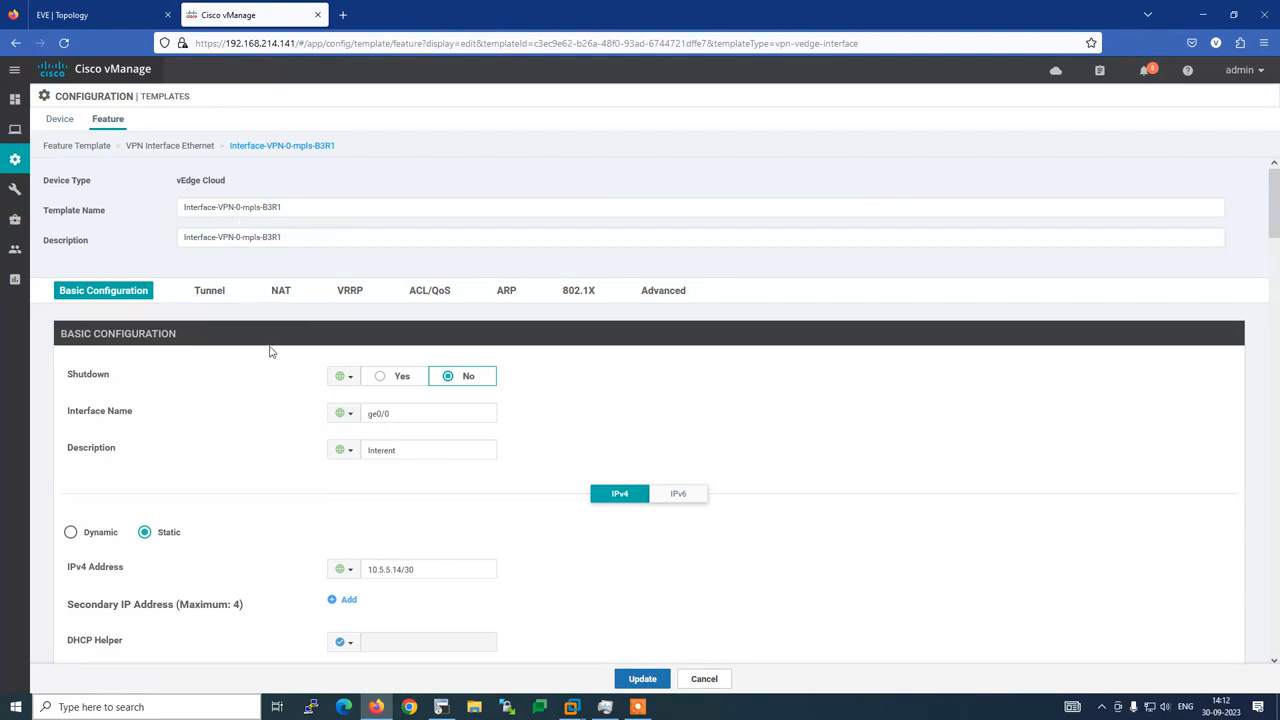
pyautogui.click(421, 419)
pyautogui.press('BackSpace')
pyautogui.write('2')
pyautogui.click(441, 707)
pyautogui.click(441, 707)
pyautogui.doubleClick(403, 450)
pyautogui.write('mpls')
# Replace the IPv4 address with 10.6.6.14/30 copied from the router's ge0/1 config
pyautogui.hotkey('alt', 'Tab')
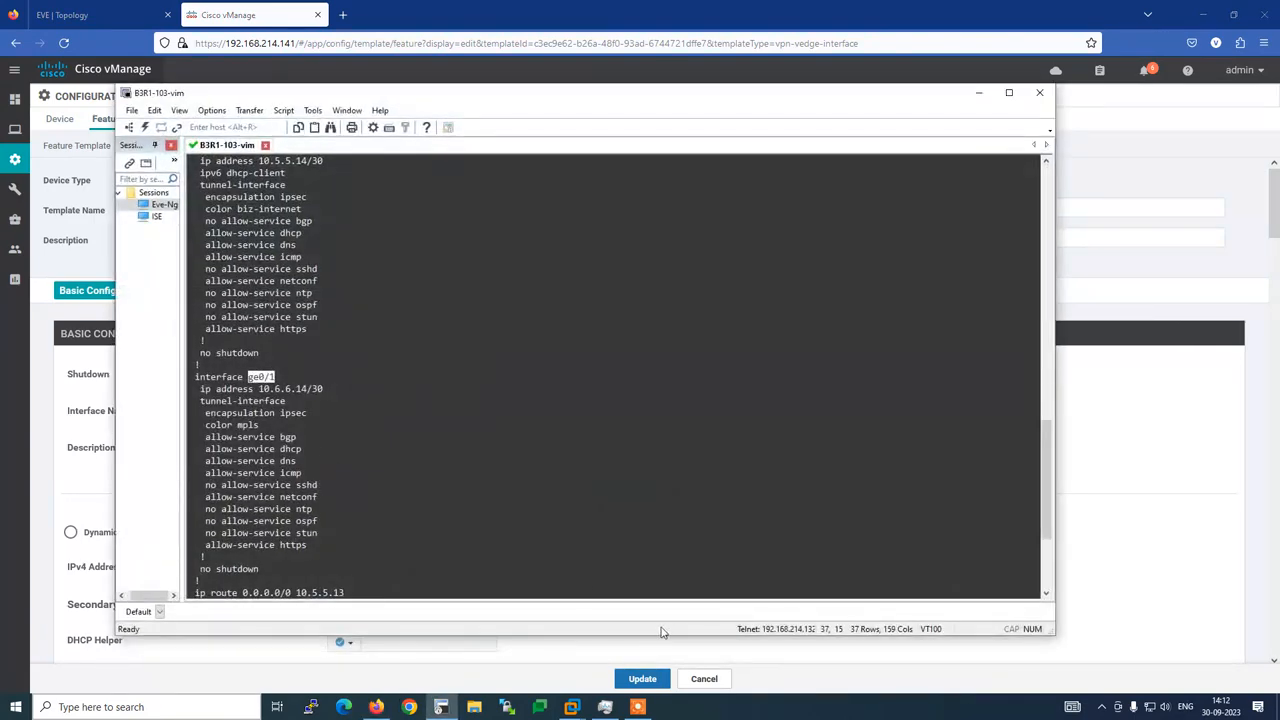
pyautogui.doubleClick(264, 389)
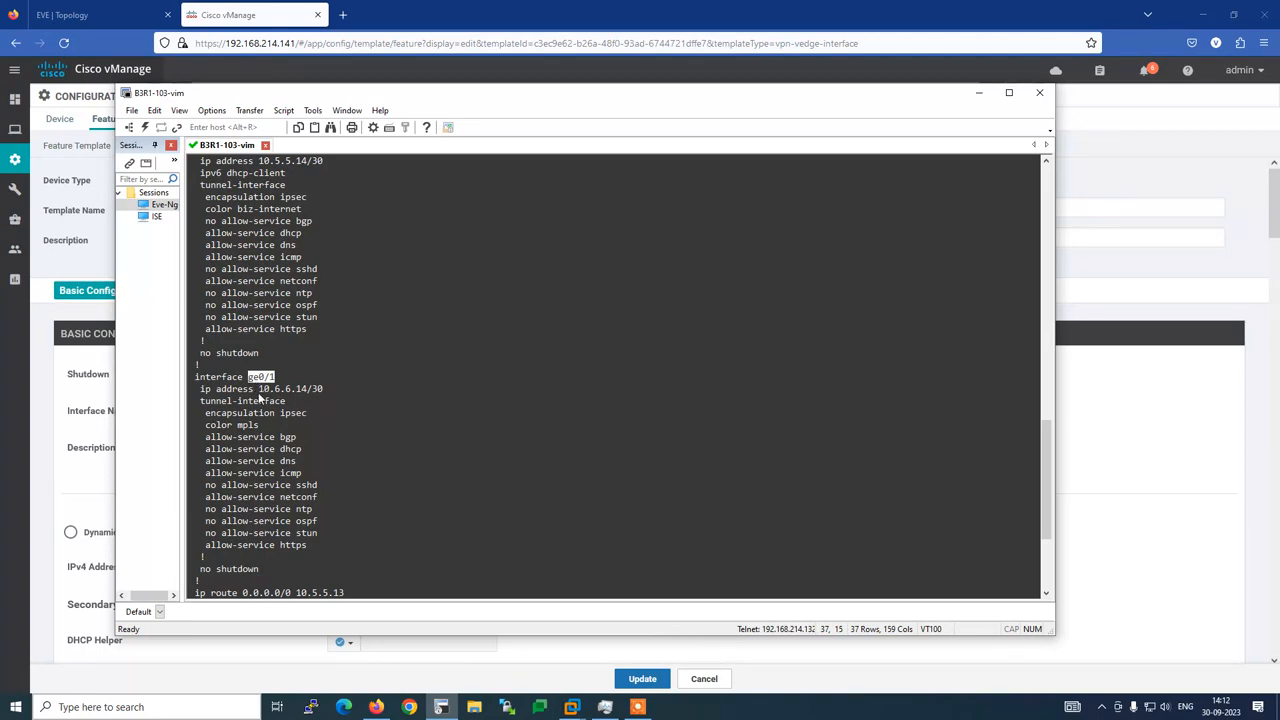
pyautogui.moveTo(280, 387); pyautogui.dragTo(359, 397)
pyautogui.hotkey('alt', 'Tab')
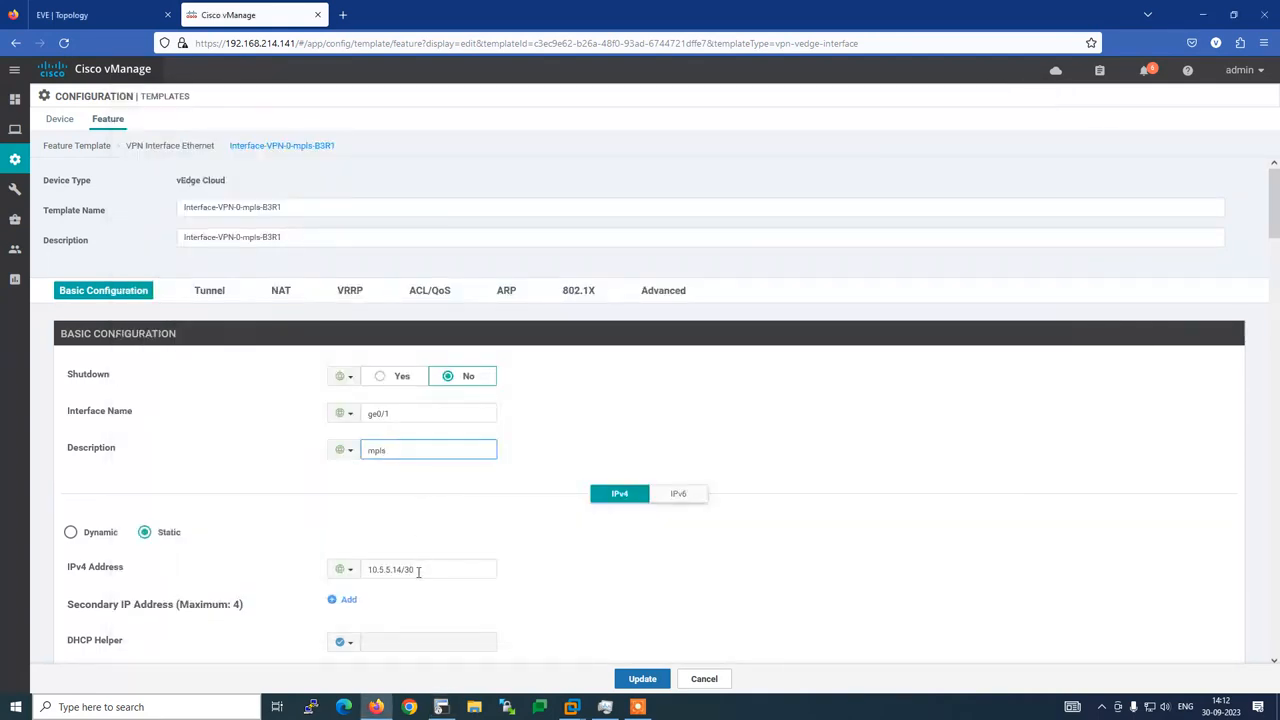
pyautogui.tripleClick(418, 570)
pyautogui.hotkey('ctrl', 'v')
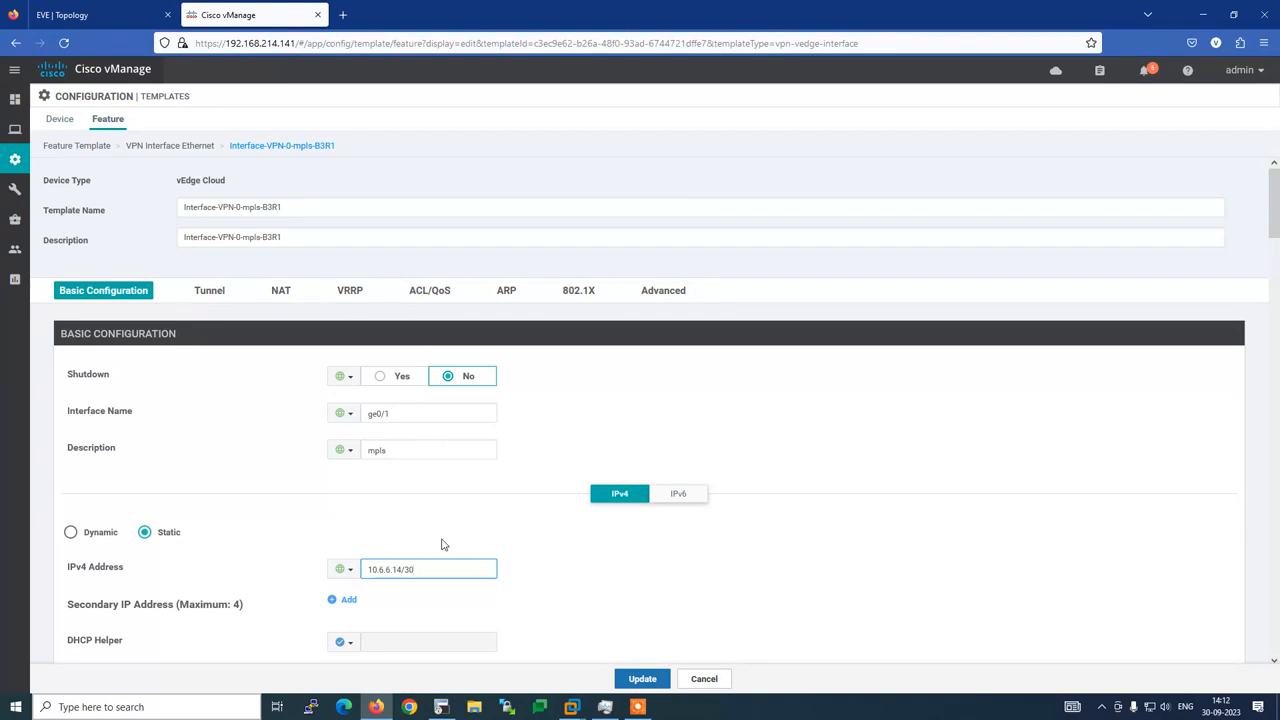
pyautogui.scroll(-3, 465, 530)
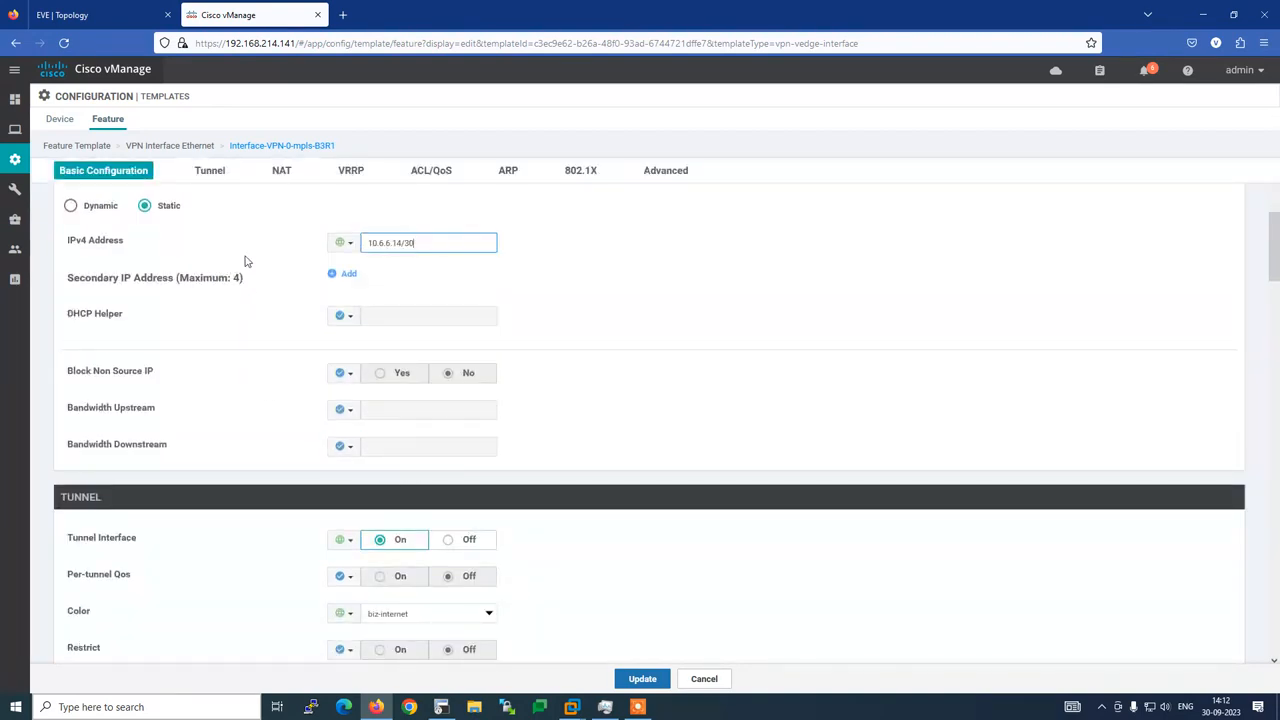
# Recheck the pasted IPv4 address 10.6.6.14/30 while moving to the Tunnel settings
pyautogui.click(220, 176)
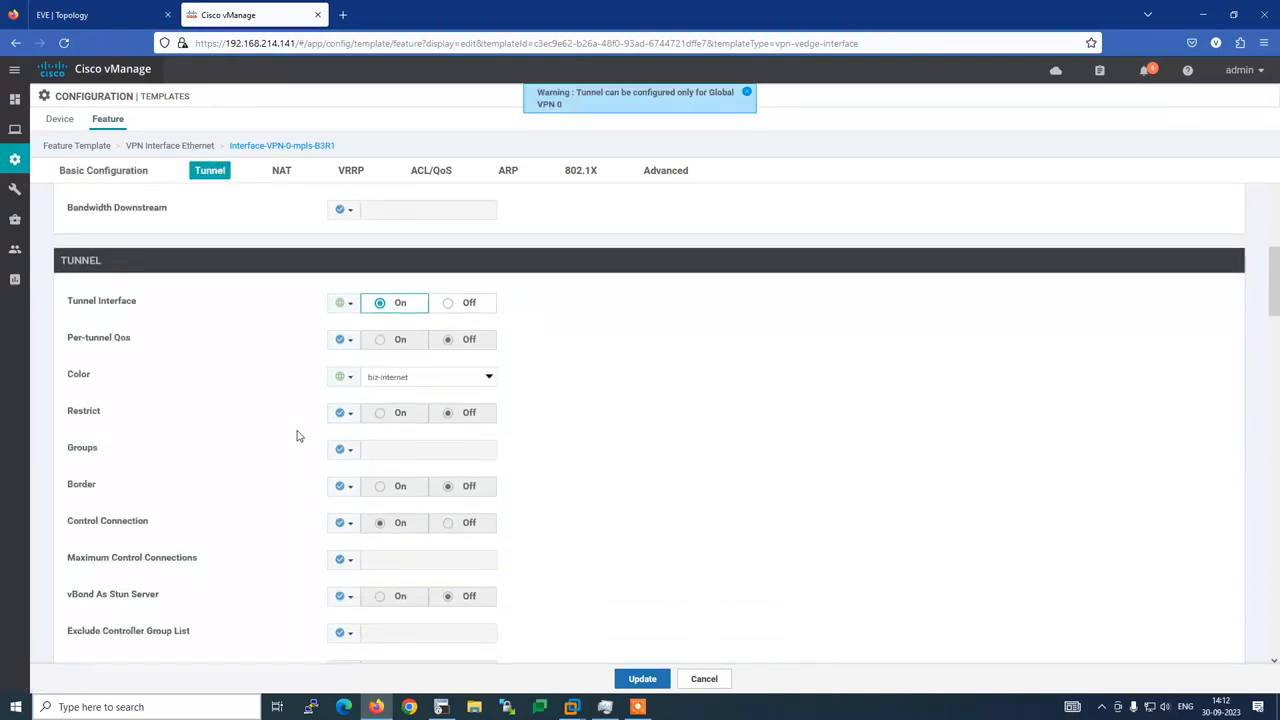
pyautogui.scroll(10, 297, 436)
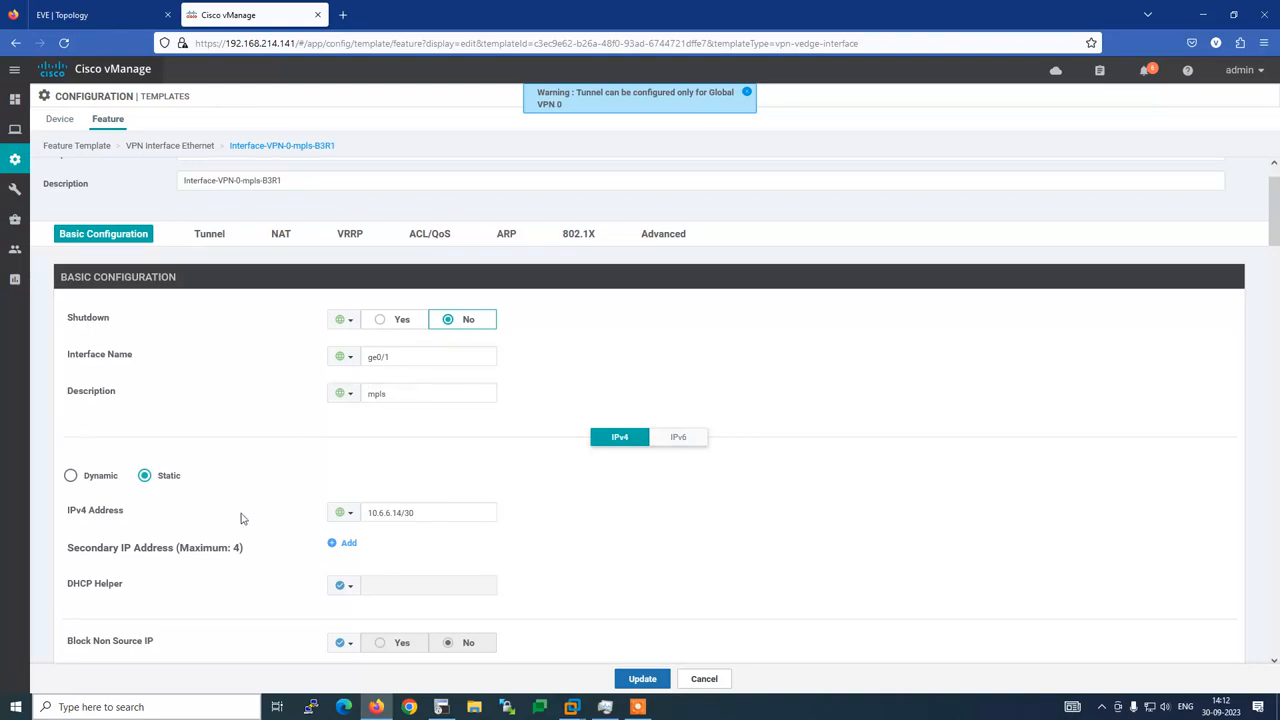
pyautogui.scroll(-2, 240, 518)
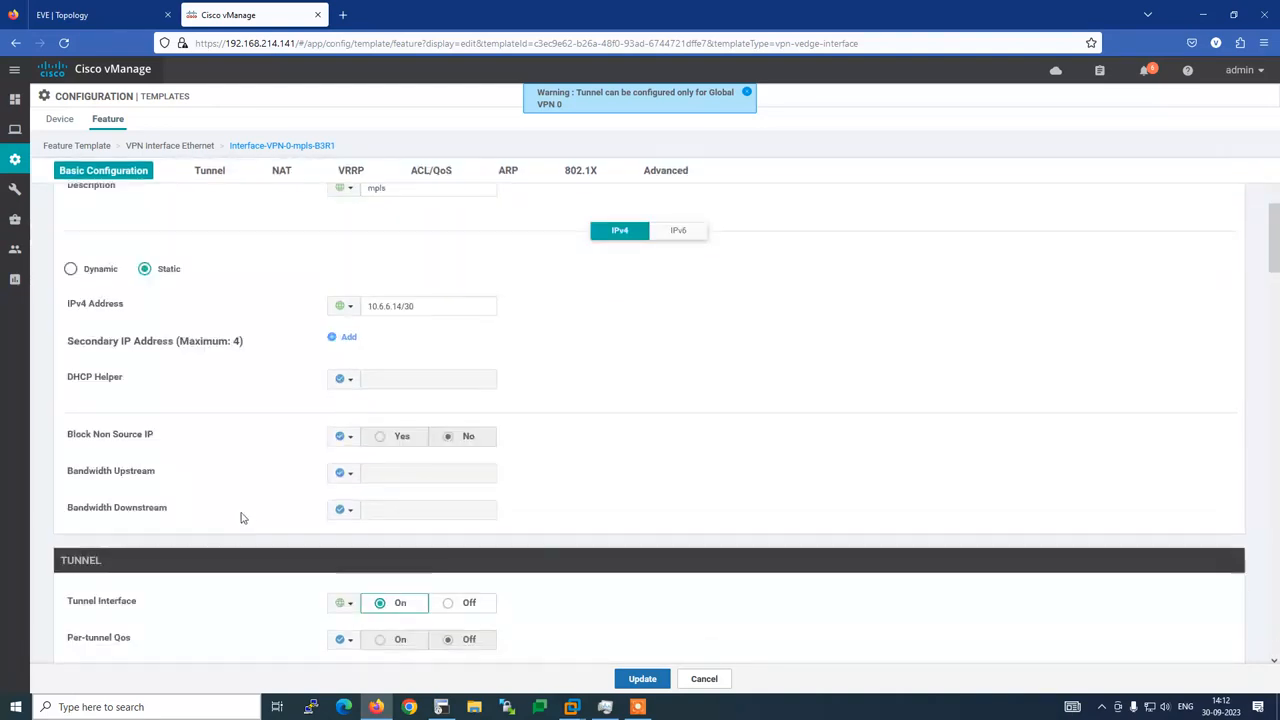
pyautogui.click(372, 306)
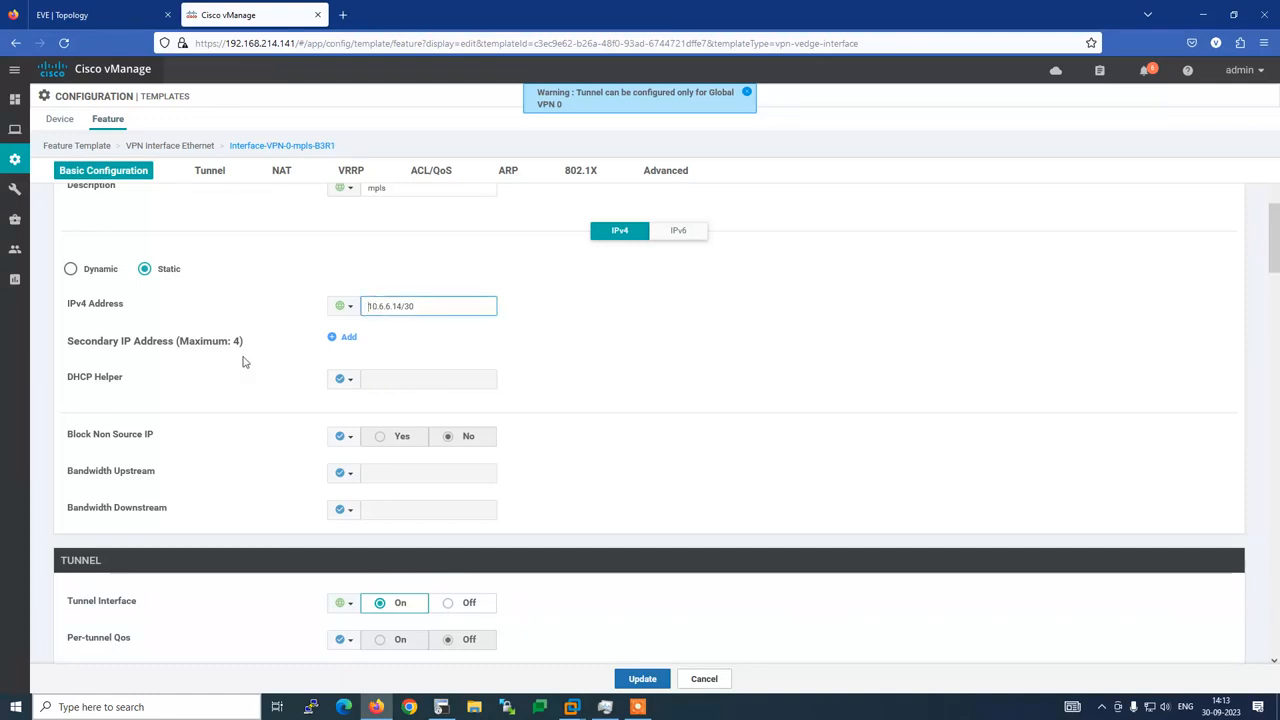
pyautogui.scroll(-2, 262, 365)
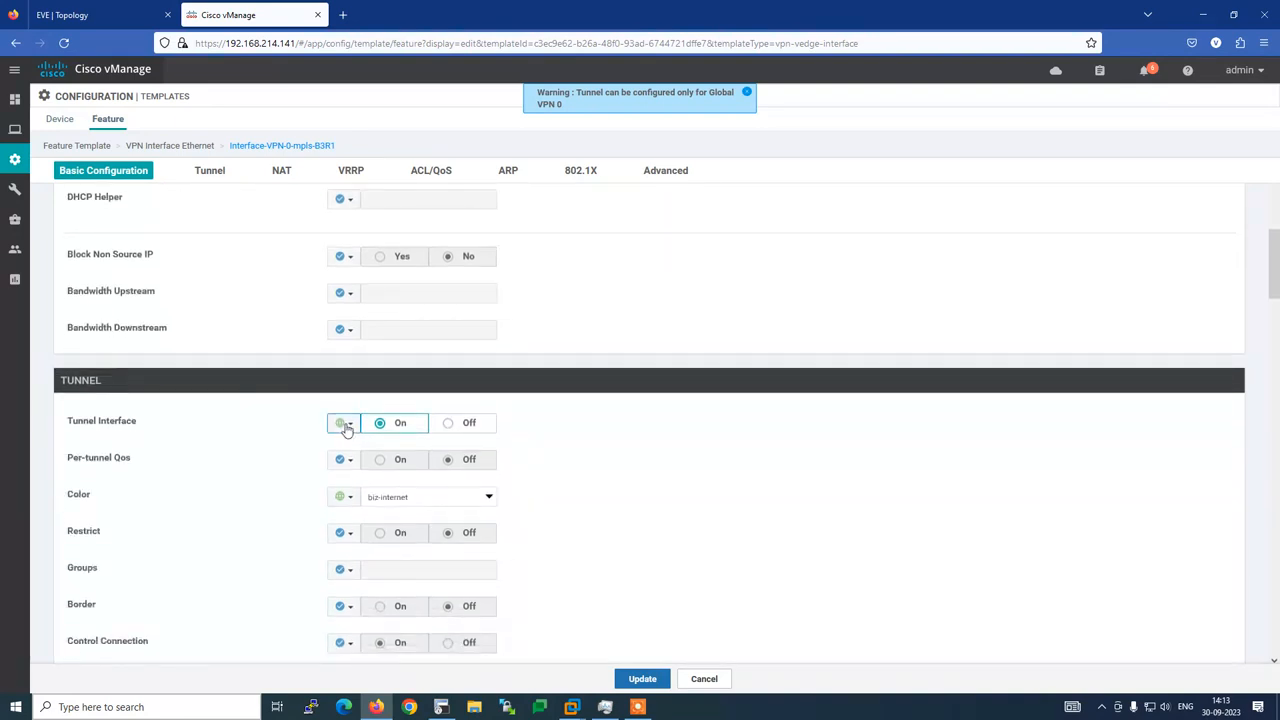
pyautogui.scroll(-1, 250, 458)
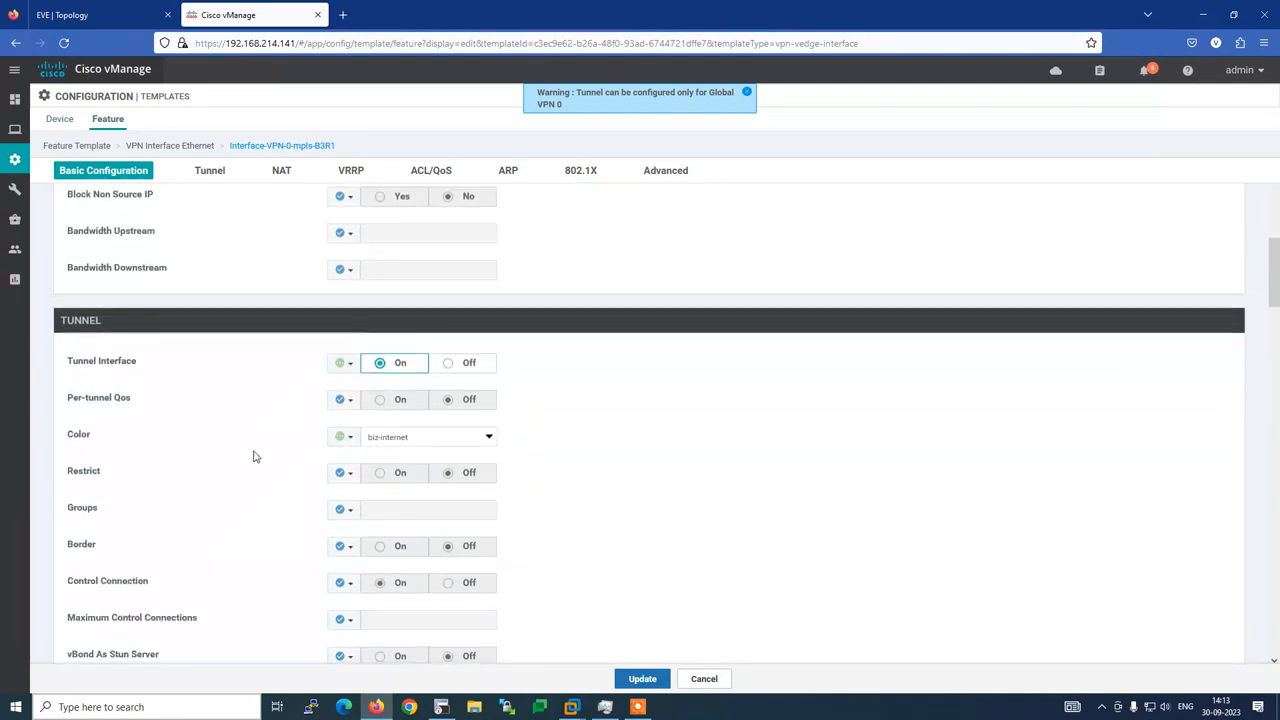
# Change the tunnel colour to mpls and compare it with the router's tunnel config
pyautogui.click(446, 444)
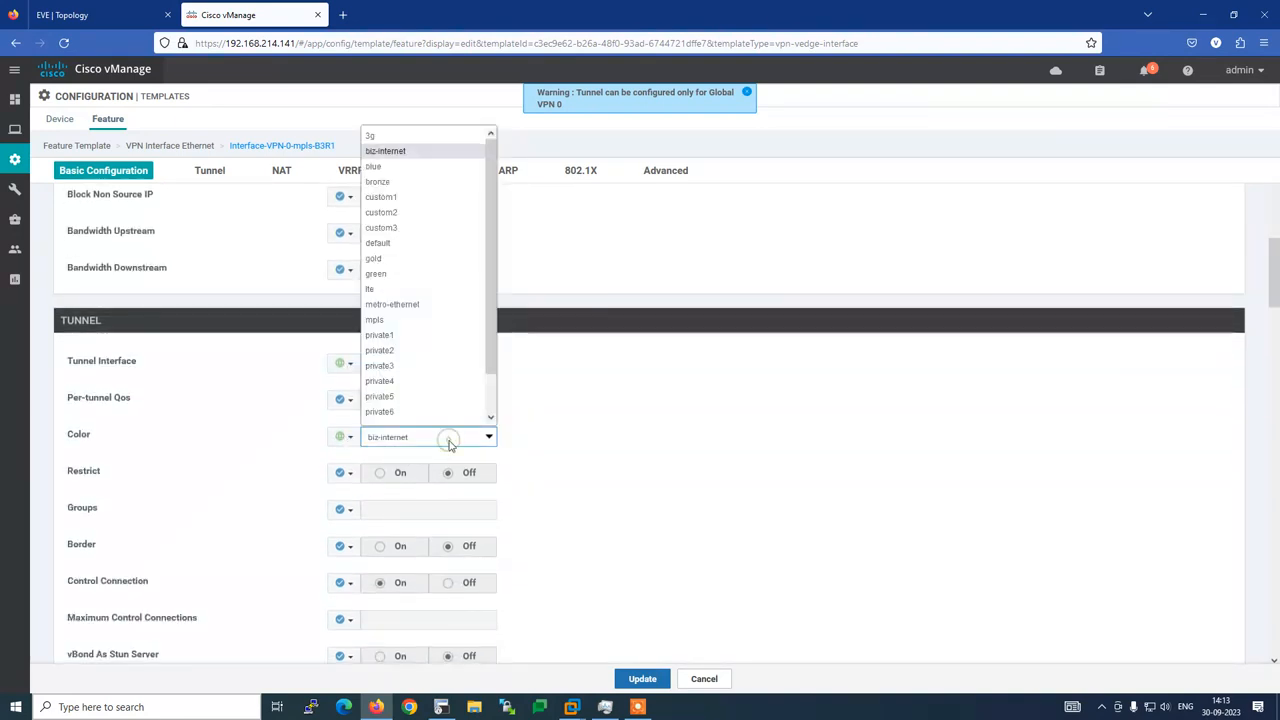
pyautogui.click(405, 321)
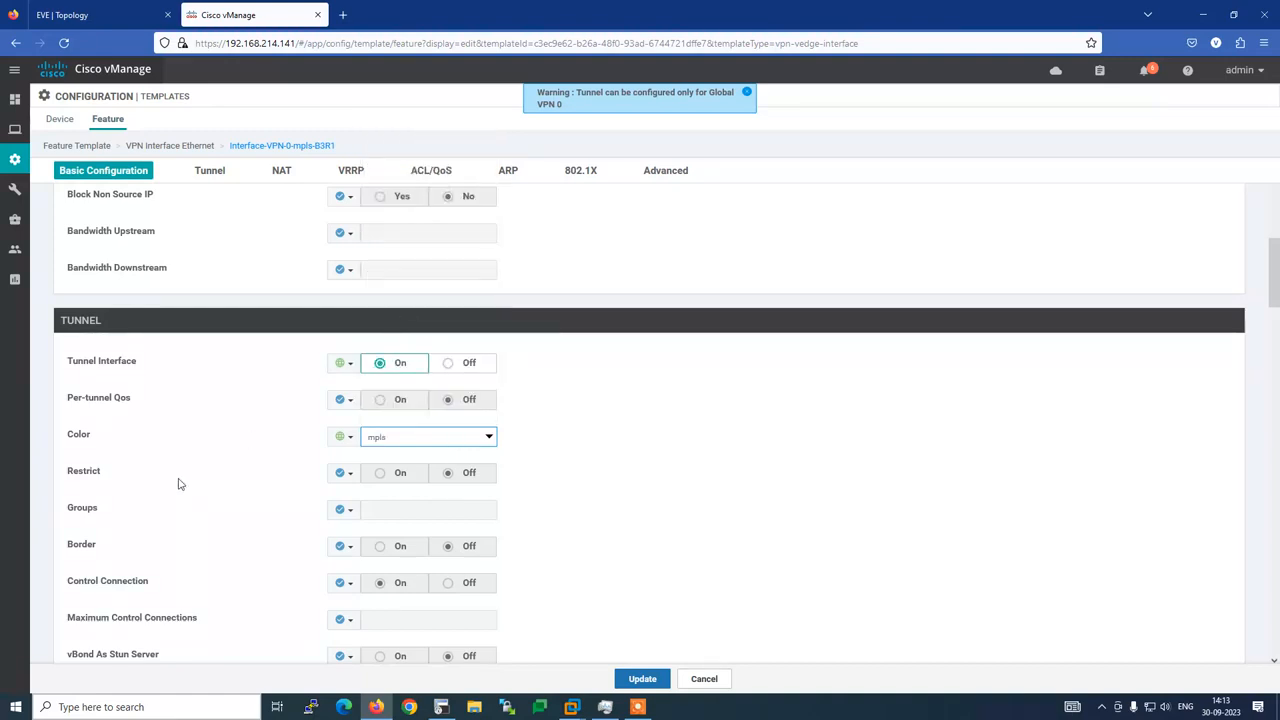
pyautogui.scroll(-2, 220, 485)
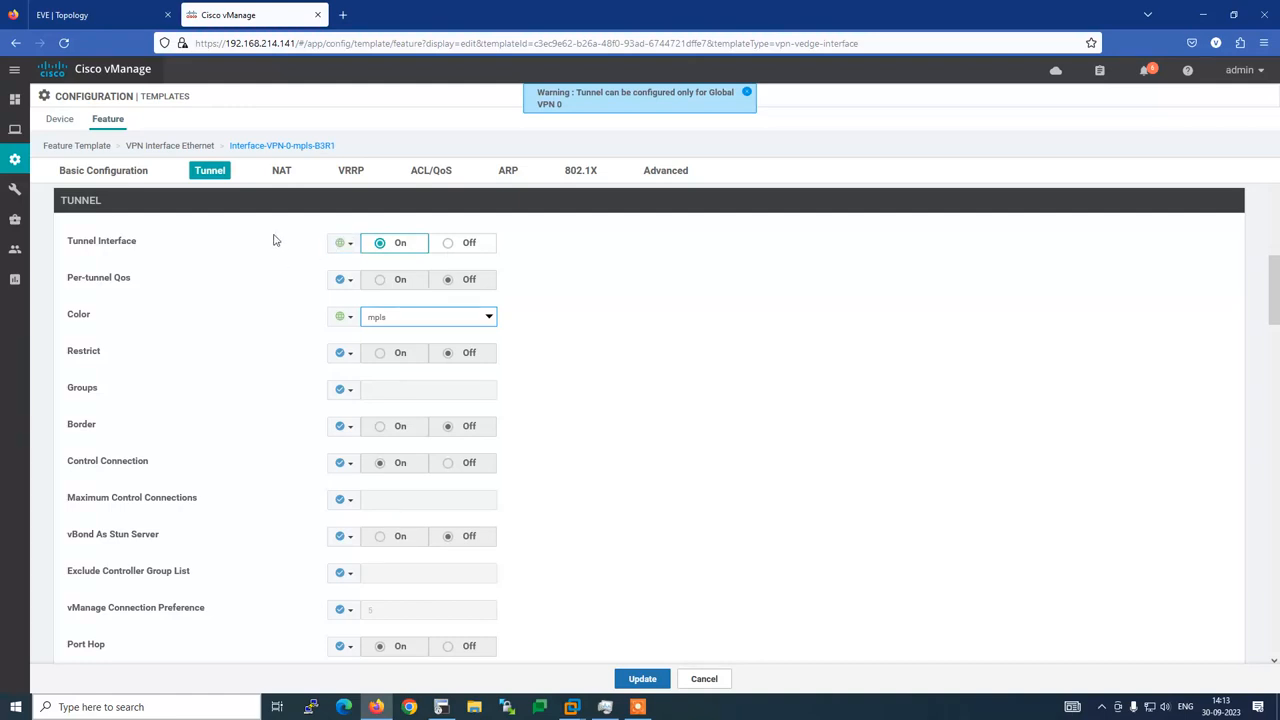
pyautogui.scroll(-1, 278, 239)
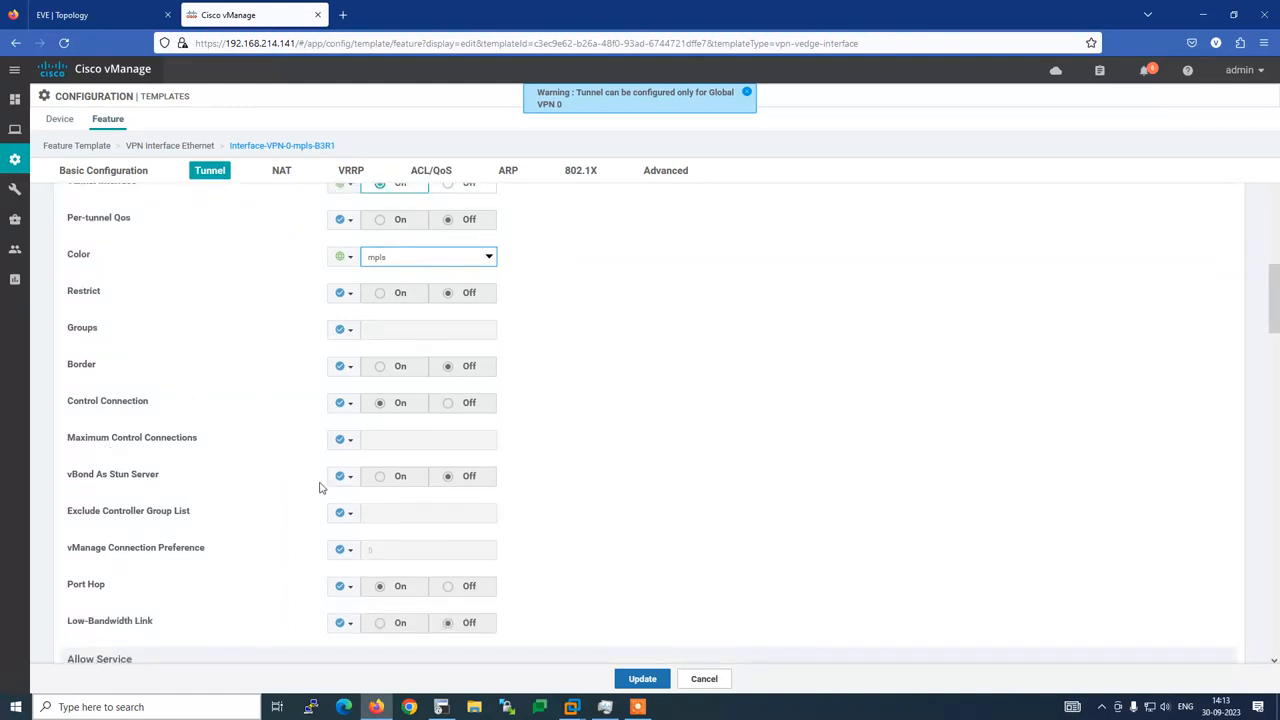
pyautogui.click(441, 706)
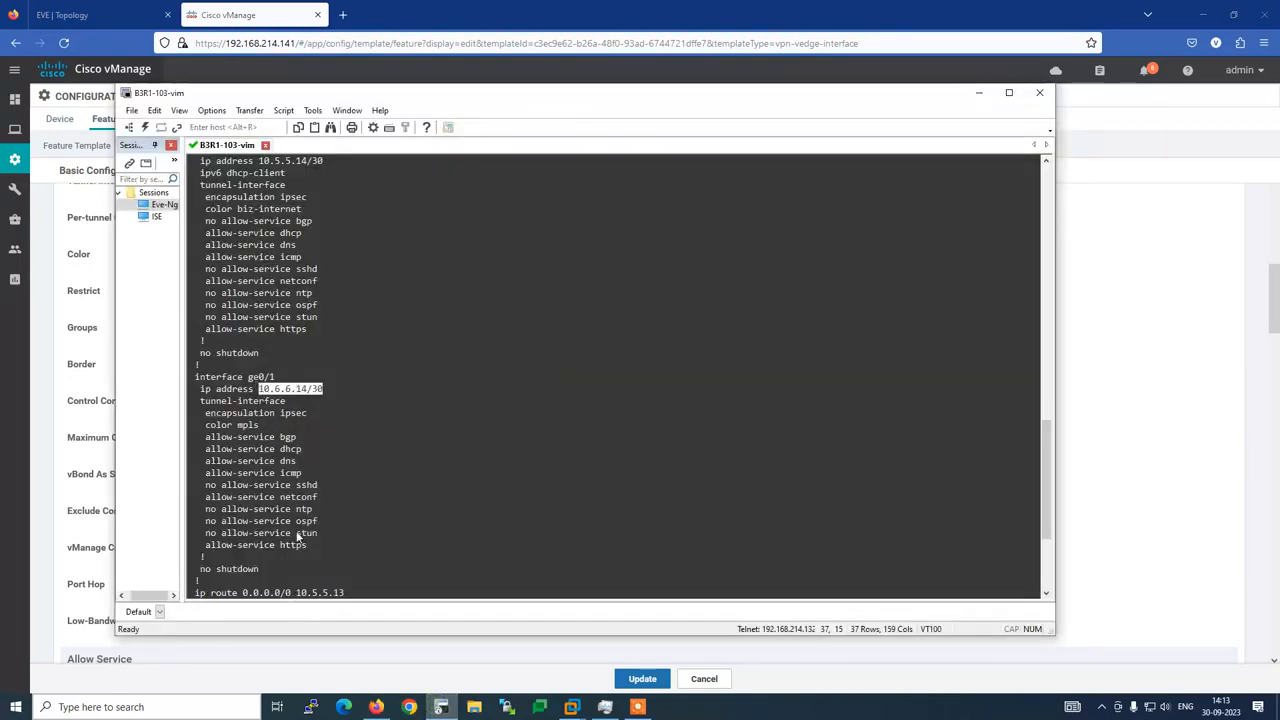
pyautogui.hotkey('alt', 'Tab')
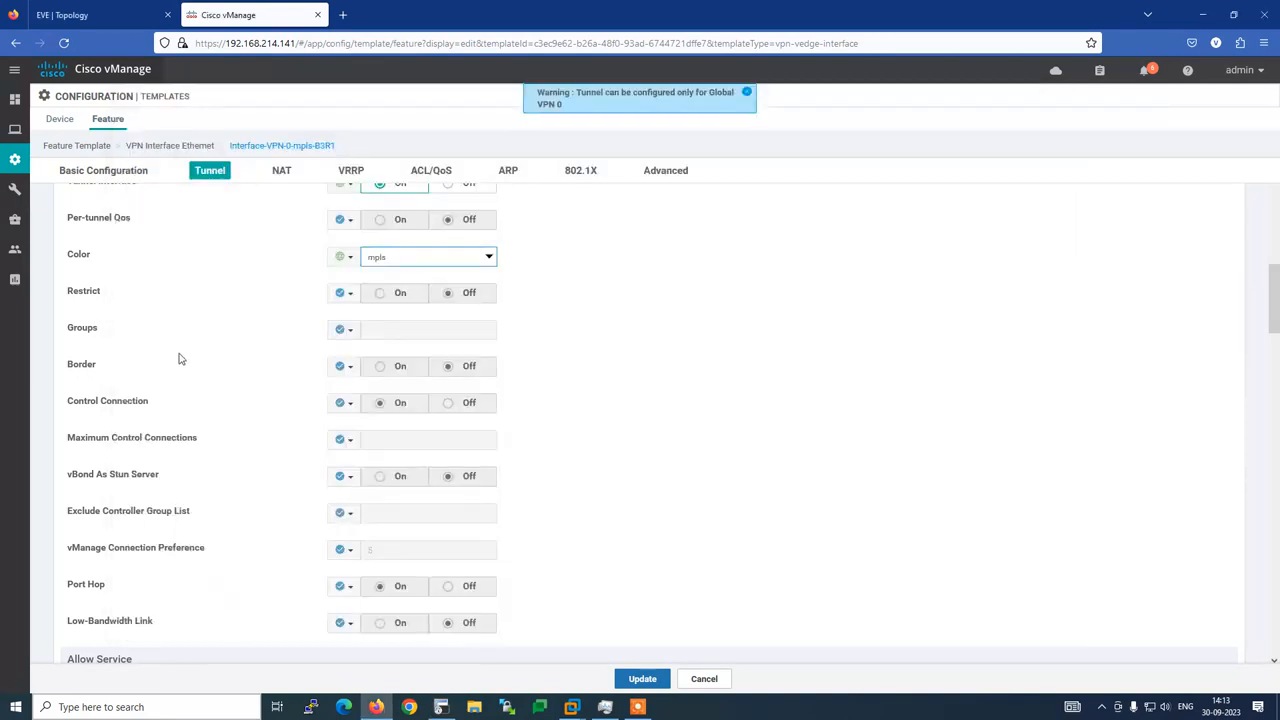
pyautogui.click(665, 170)
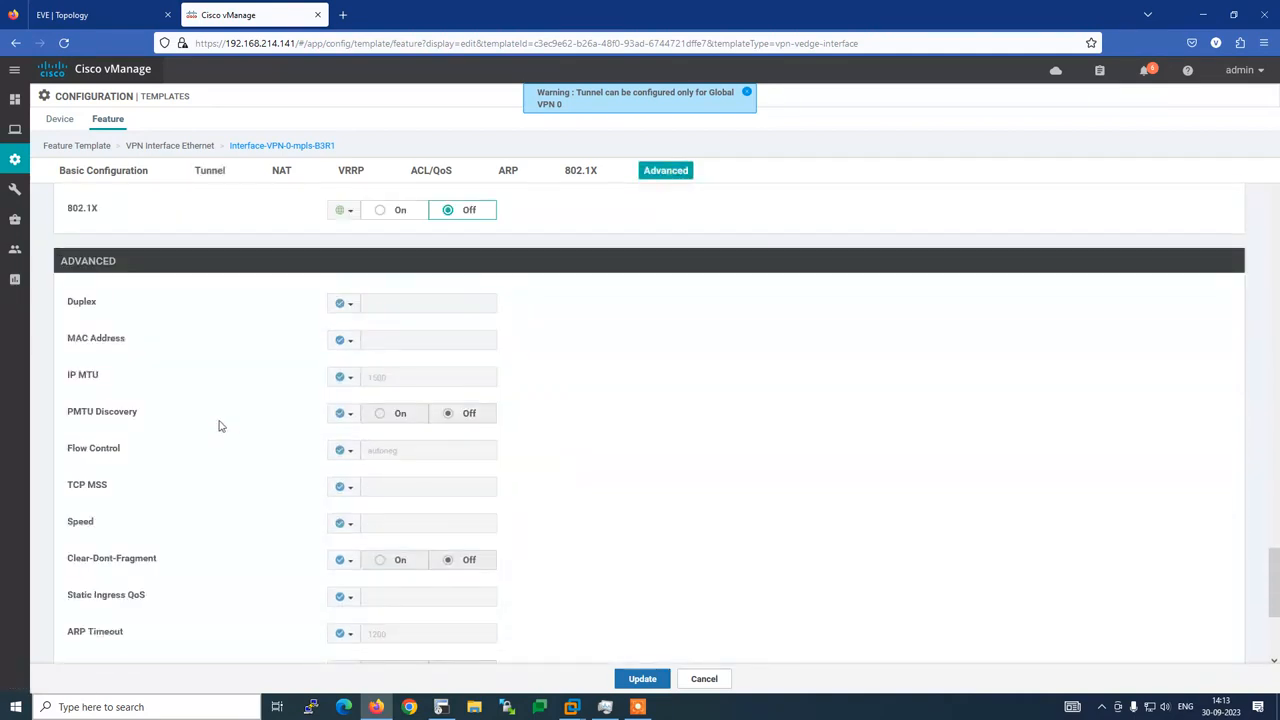
# Scroll through the mpls template's basic configuration to review its settings
pyautogui.scroll(-3, 227, 429)
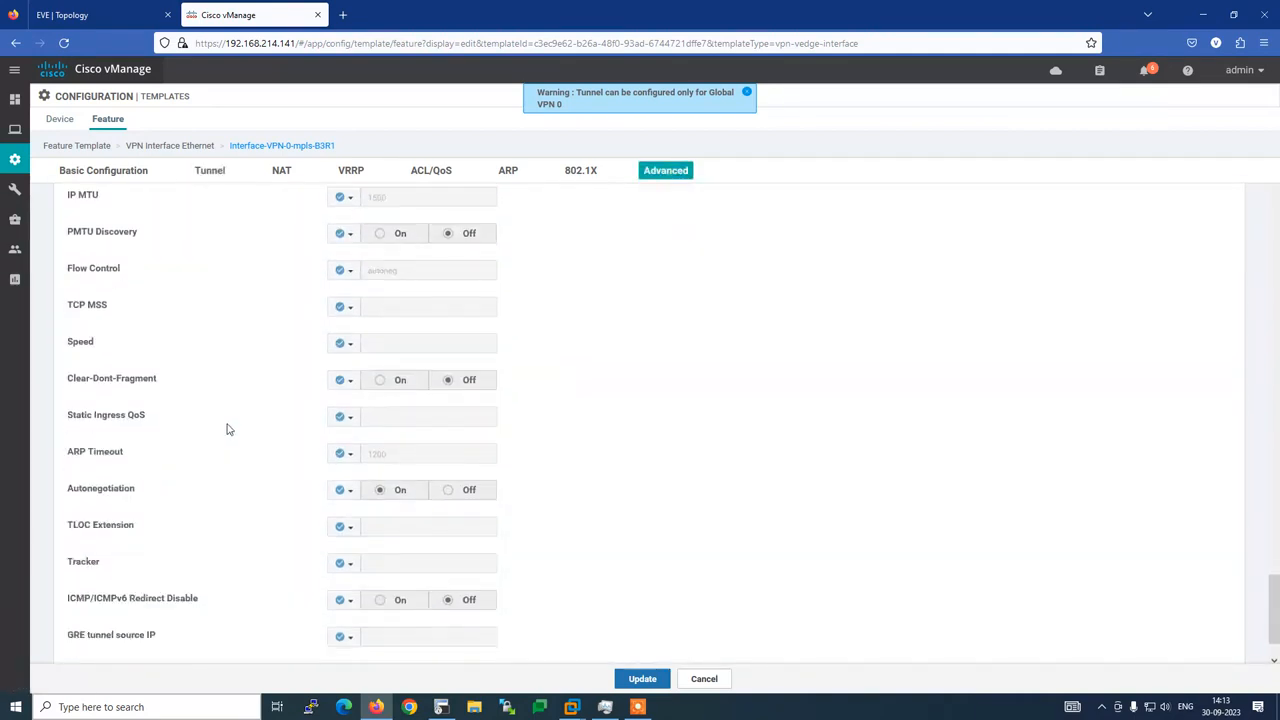
pyautogui.scroll(2, 227, 429)
pyautogui.click(106, 175)
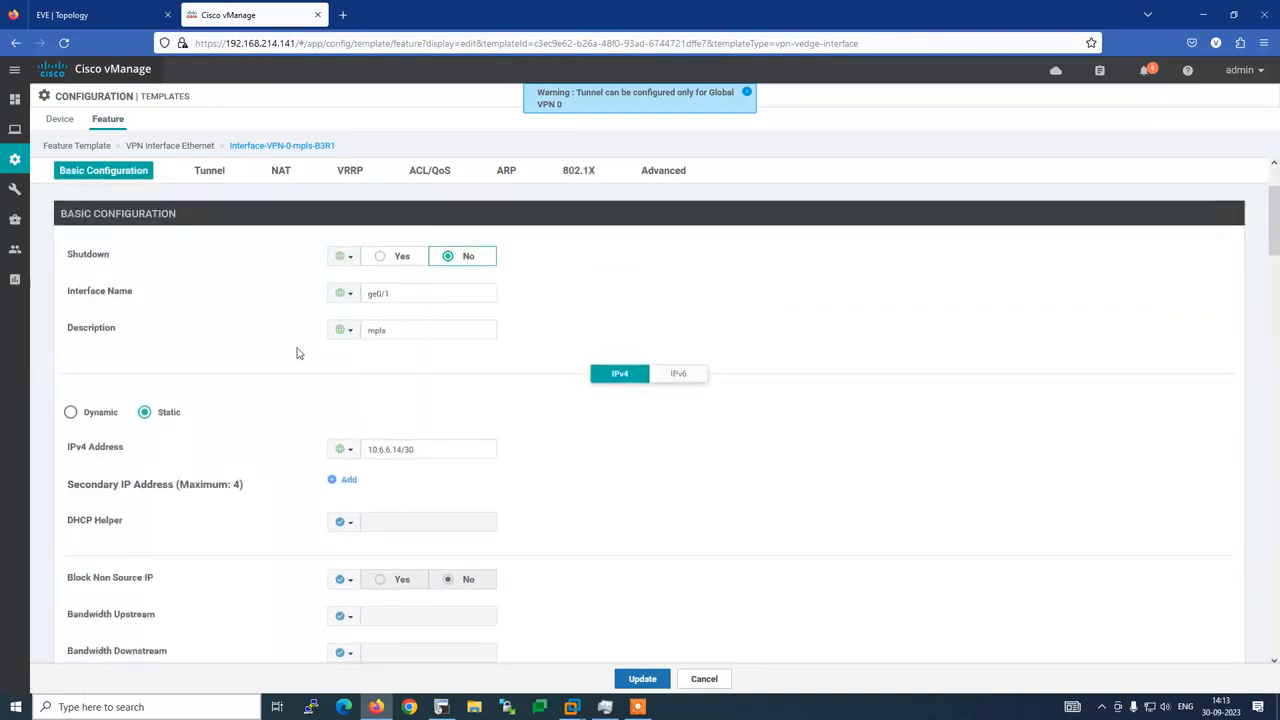
pyautogui.scroll(-2, 293, 392)
pyautogui.scroll(-5, 293, 392)
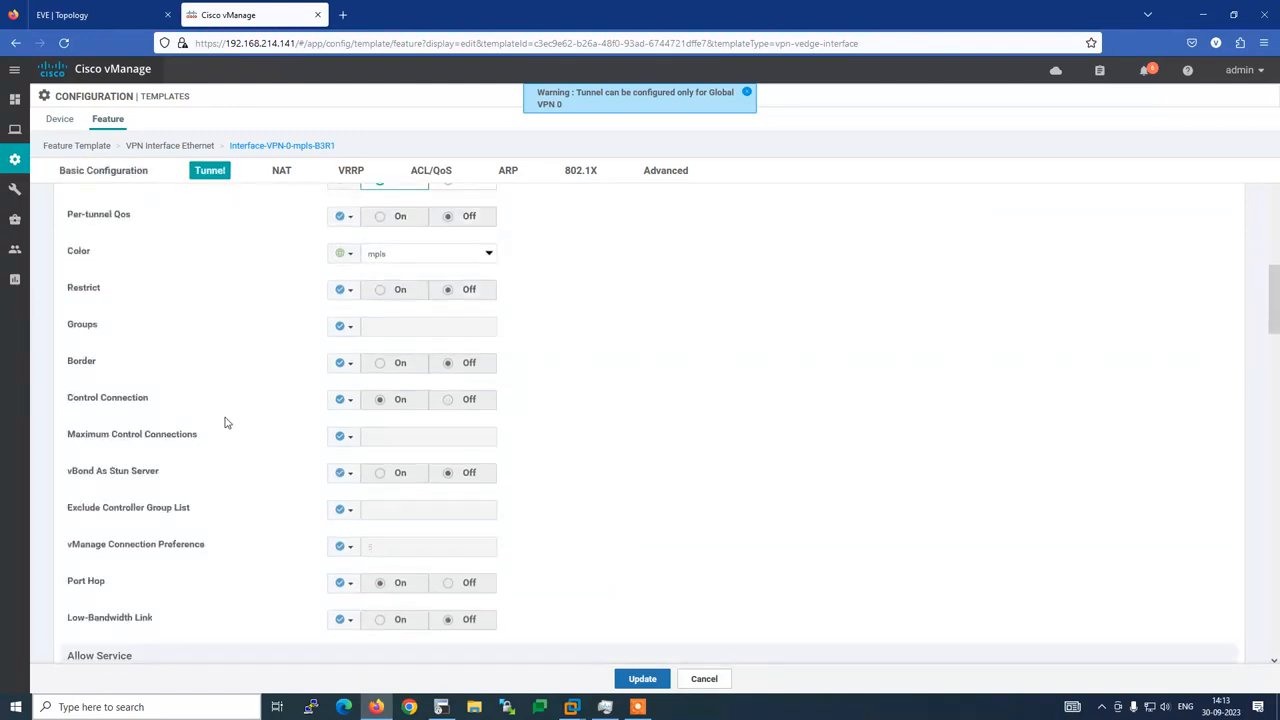
pyautogui.scroll(-1, 165, 447)
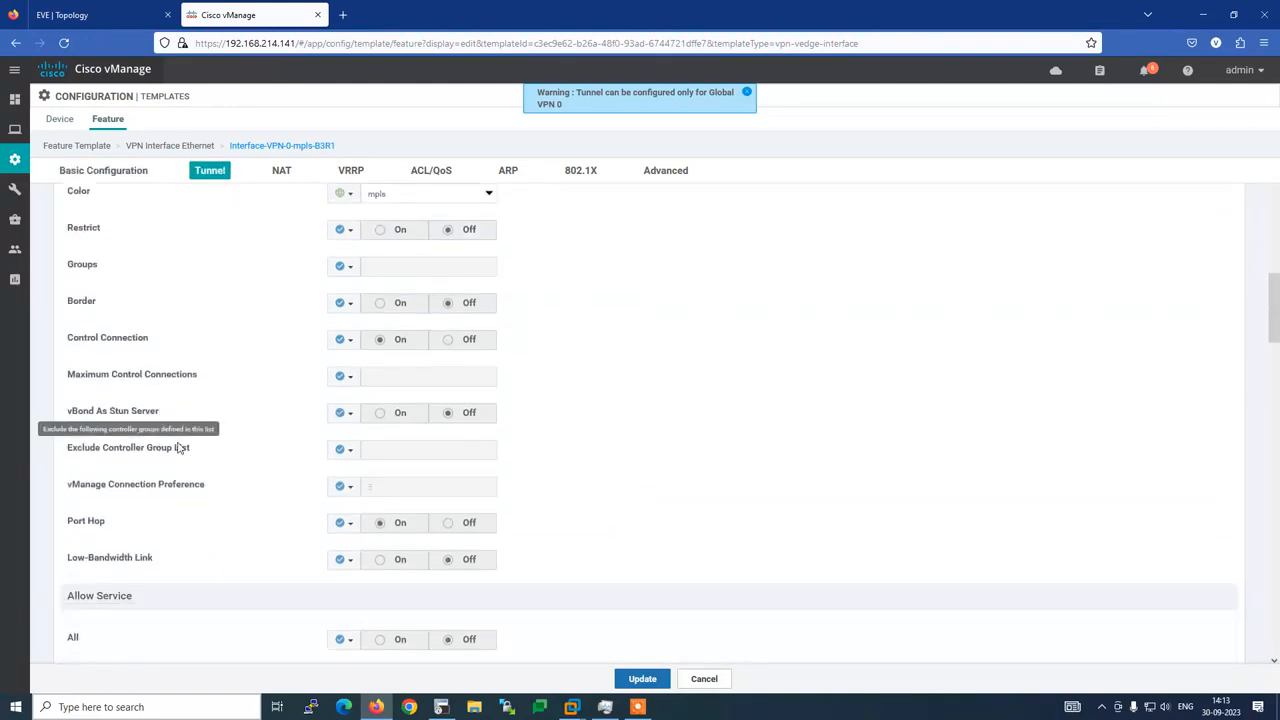
pyautogui.scroll(1, 170, 449)
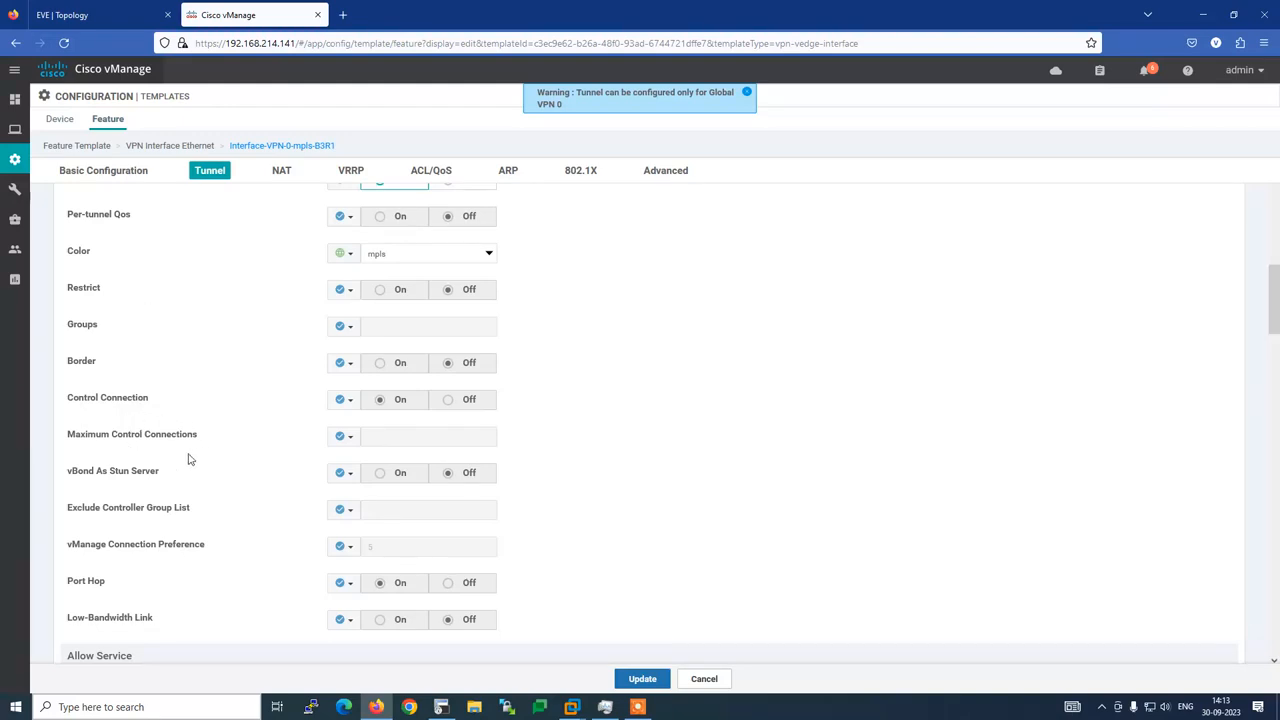
# Find the allow-service bgp line in the router config and start a page search in vManage
pyautogui.click(441, 707)
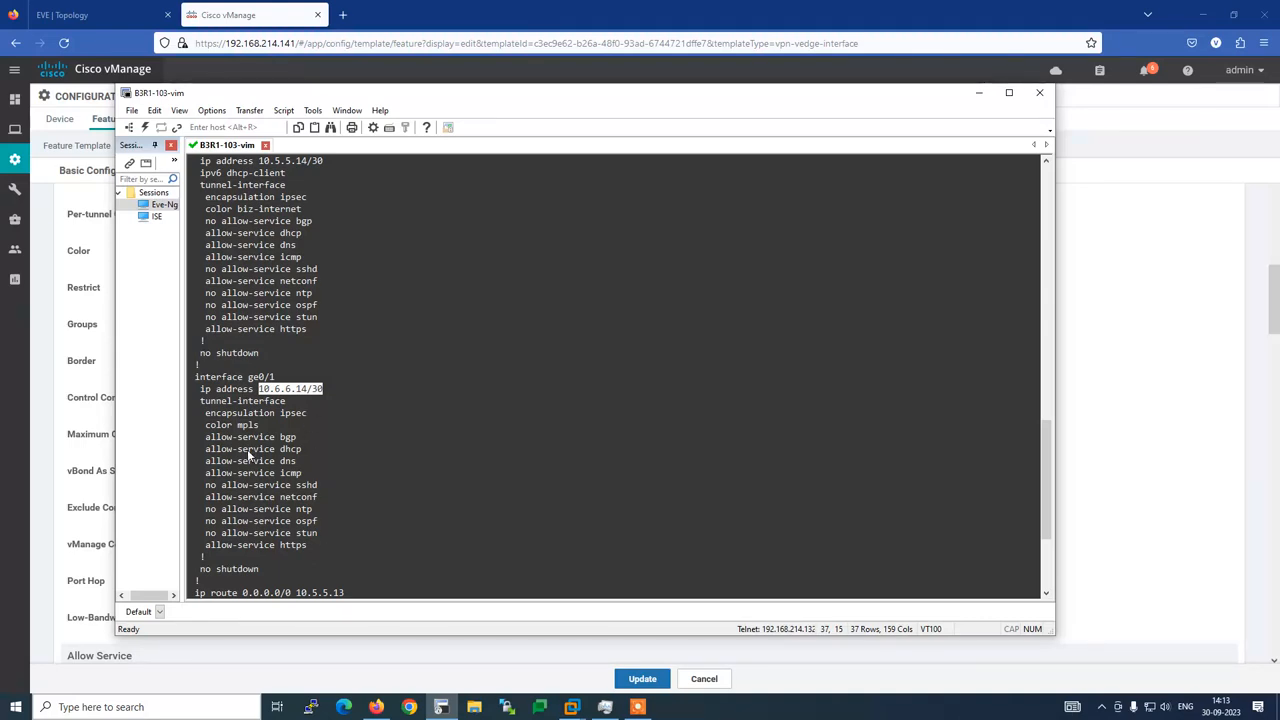
pyautogui.moveTo(205, 440); pyautogui.dragTo(298, 447)
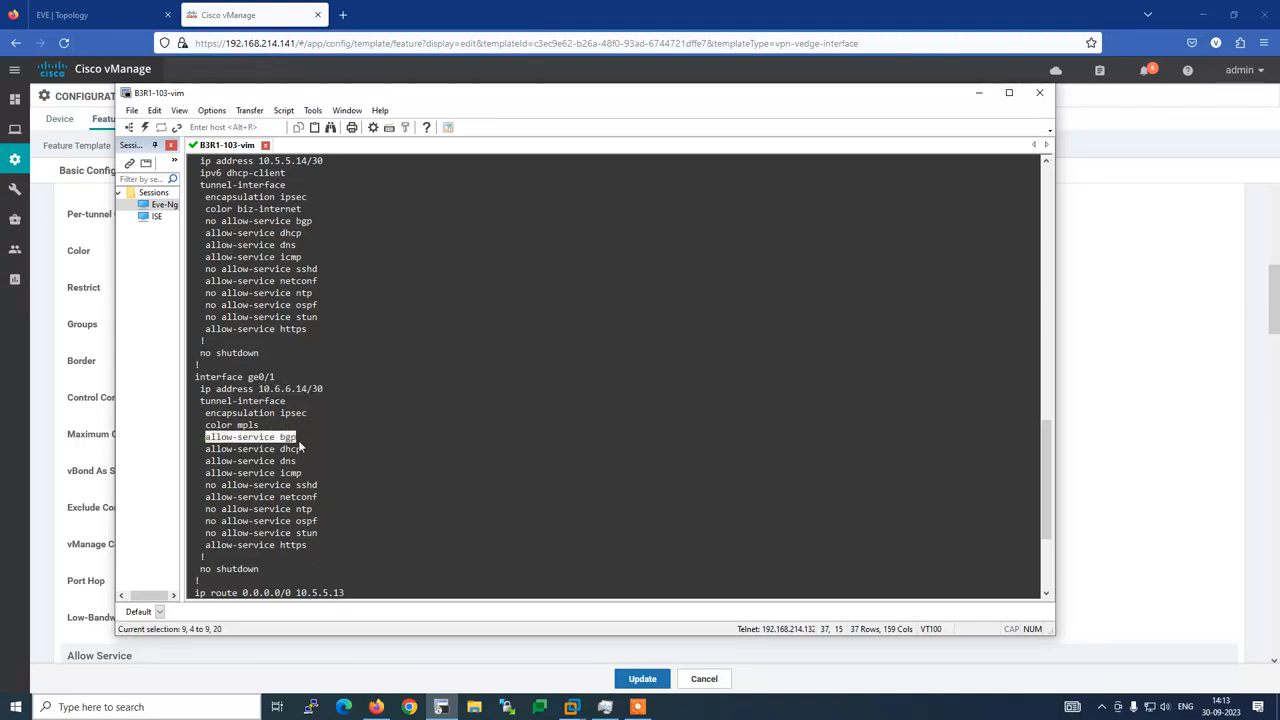
pyautogui.hotkey('alt', 'Tab')
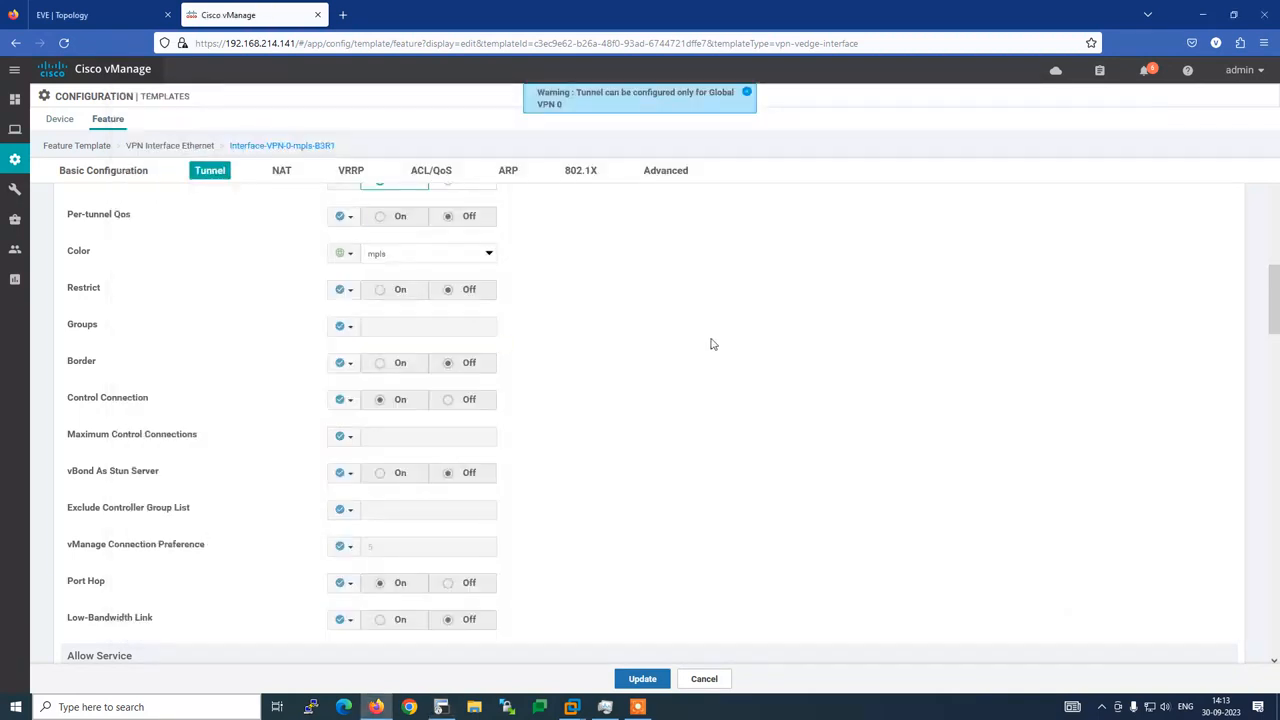
pyautogui.hotkey('ctrl', 'f')
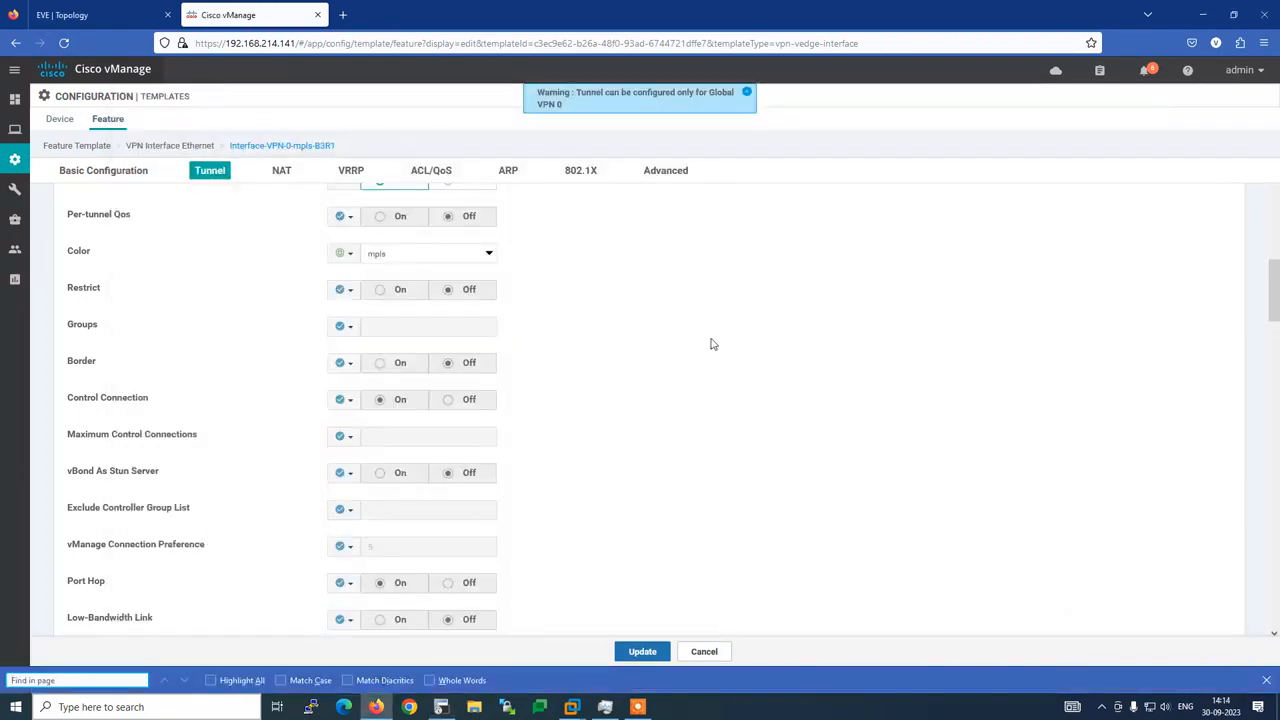
# Set the BGP allowed service to a global value of On
pyautogui.write('bgl')
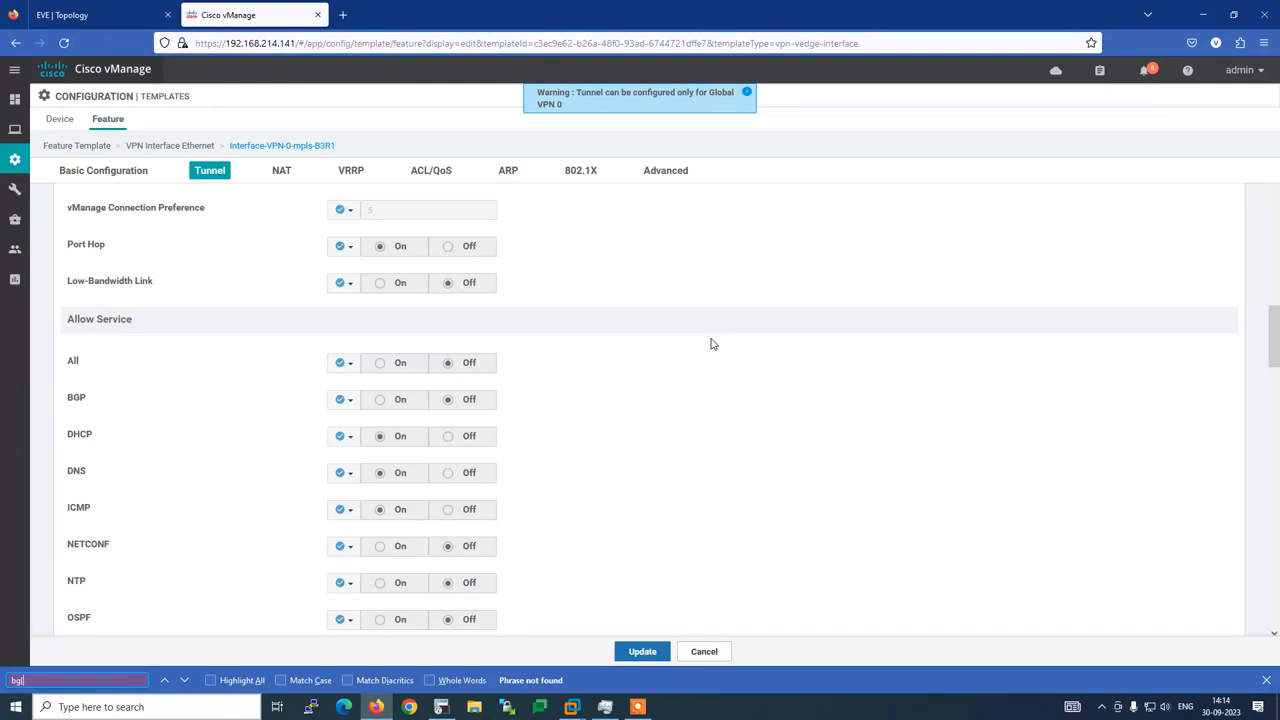
pyautogui.press('BackSpace')
pyautogui.press('BackSpace')
pyautogui.press('BackSpace')
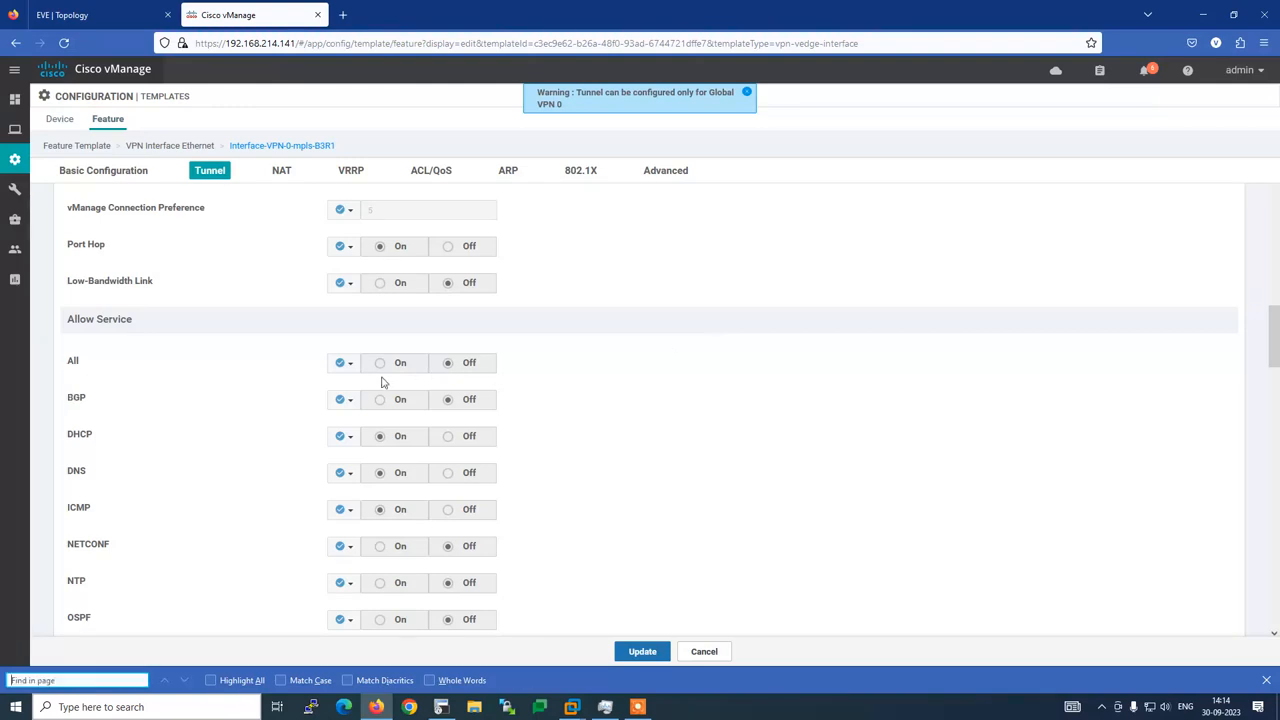
pyautogui.click(356, 401)
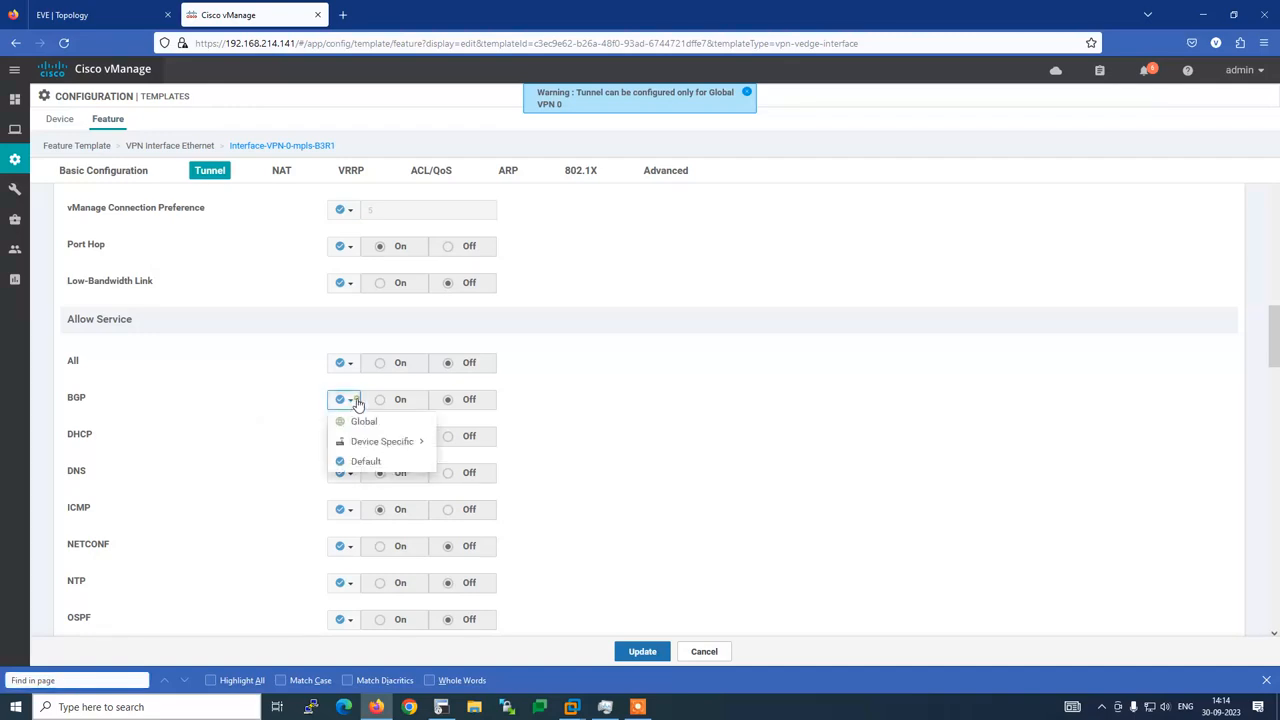
pyautogui.click(364, 420)
pyautogui.click(382, 402)
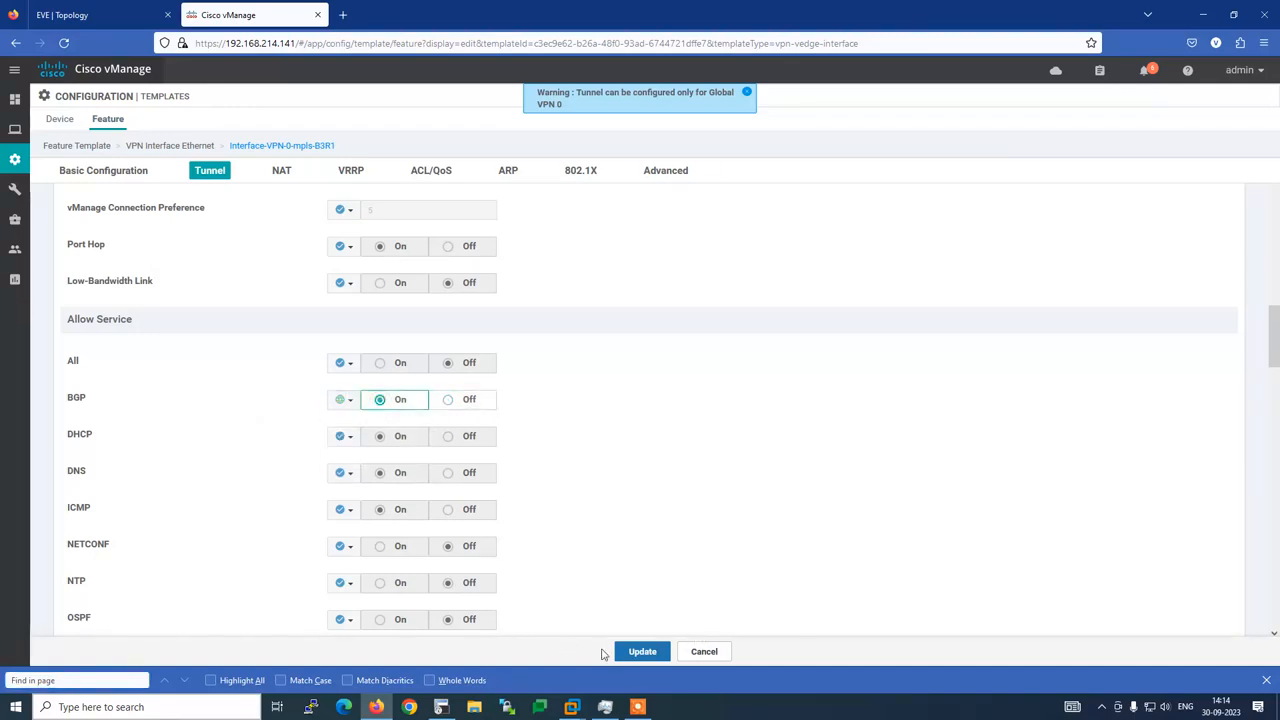
pyautogui.click(1266, 680)
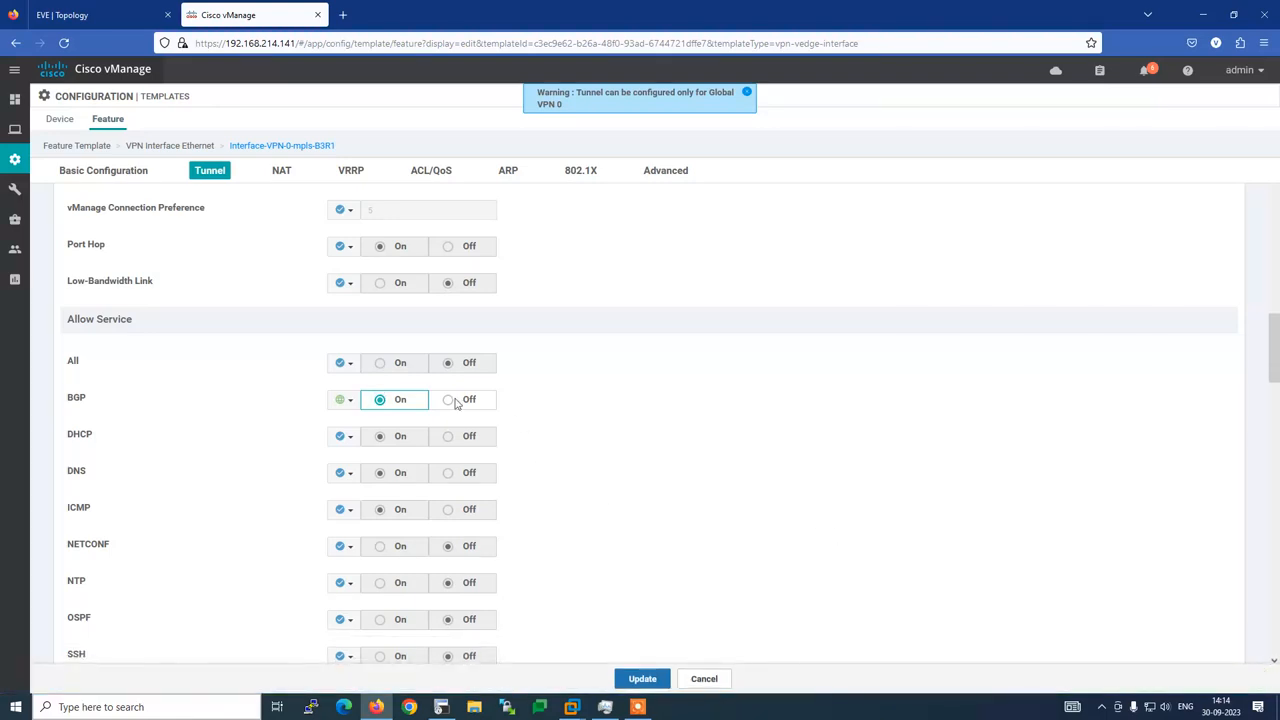
# Set the All allowed service to global On and update the template
pyautogui.click(343, 363)
pyautogui.click(344, 382)
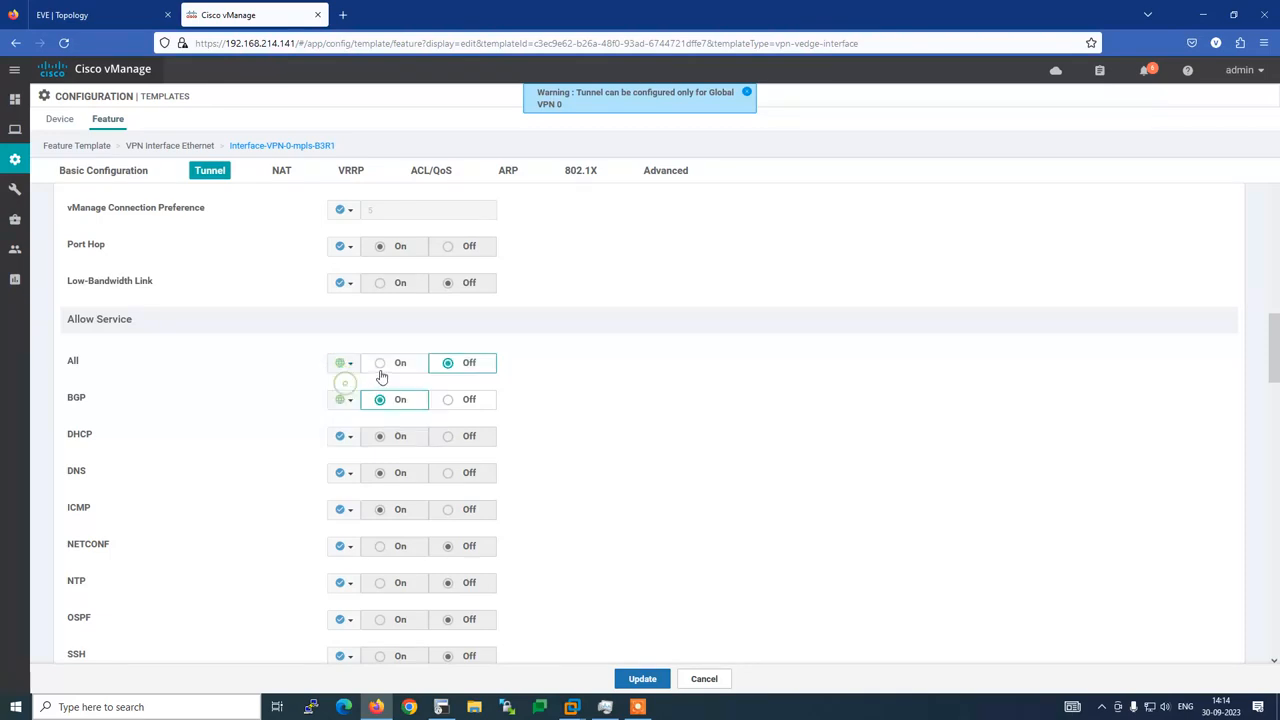
pyautogui.click(380, 364)
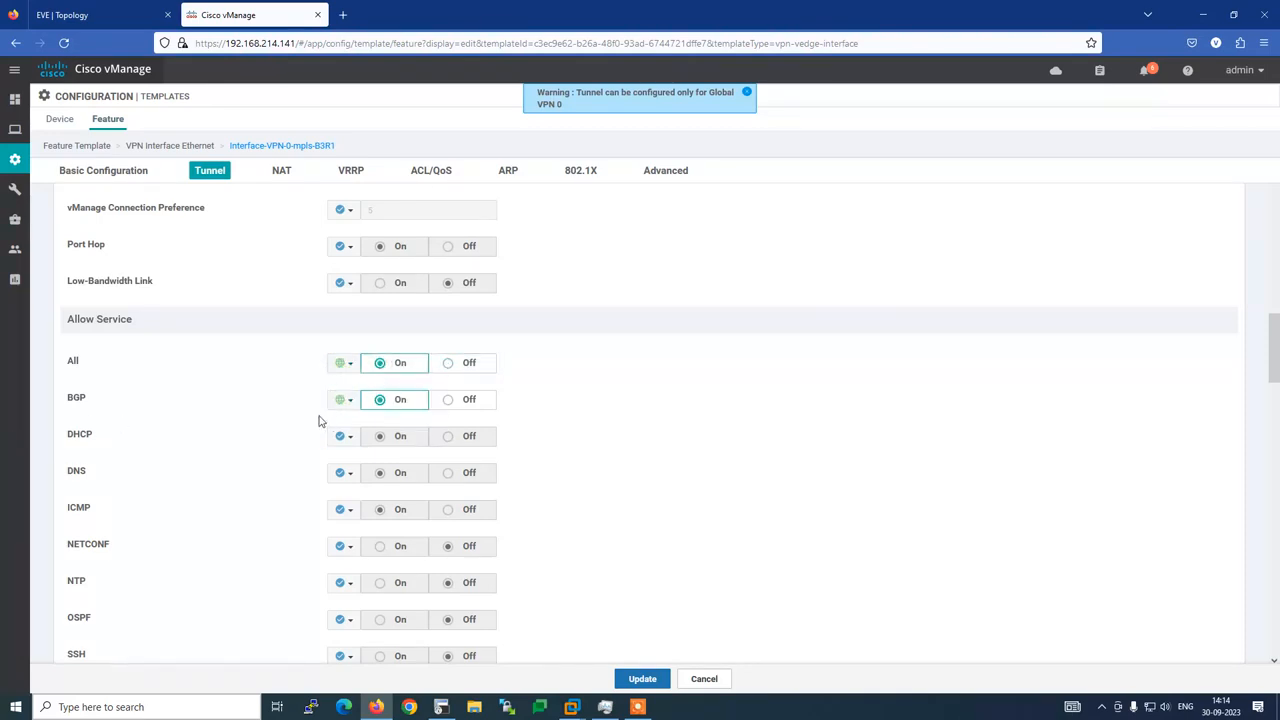
pyautogui.scroll(-2, 310, 421)
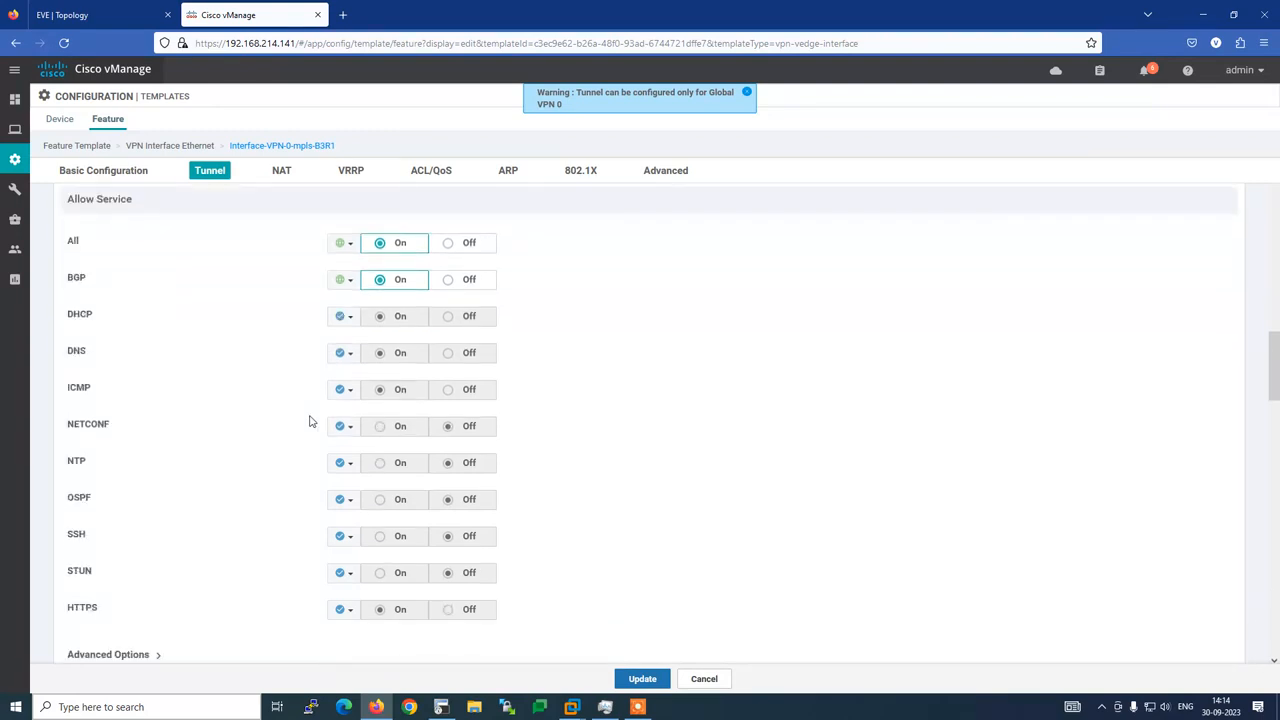
pyautogui.scroll(-1, 310, 421)
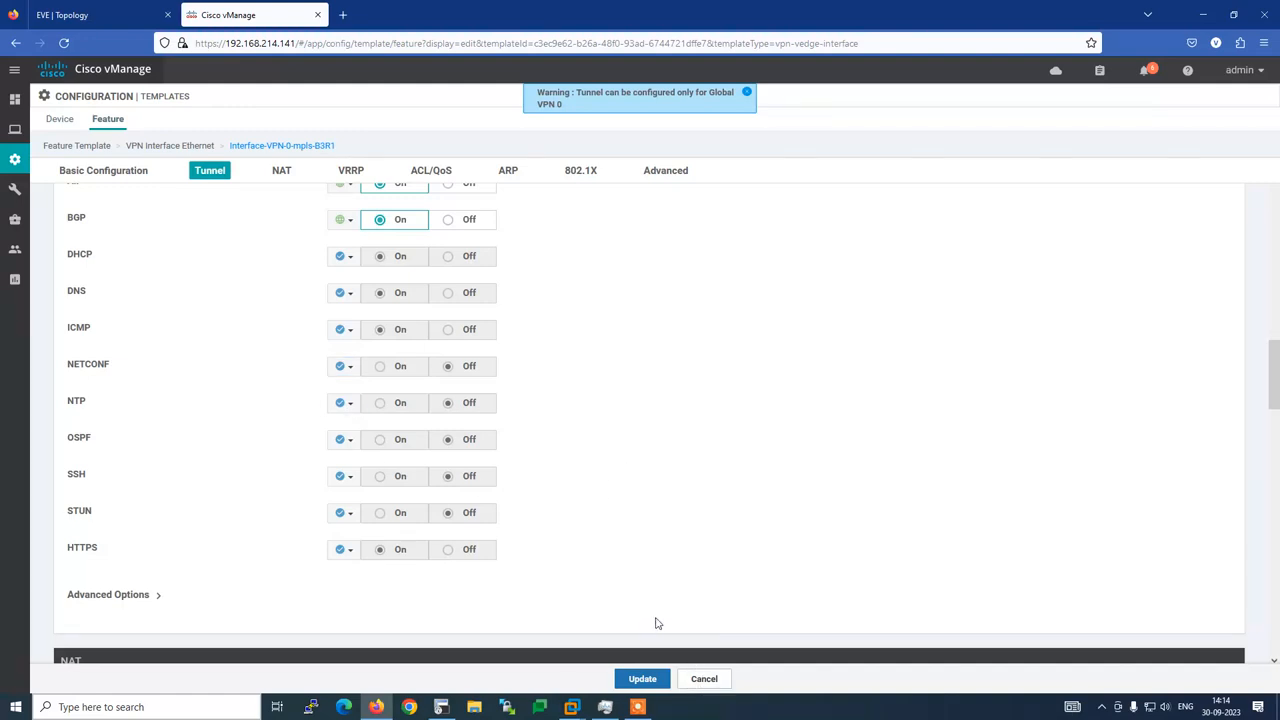
pyautogui.scroll(-2, 648, 607)
pyautogui.scroll(-3, 620, 590)
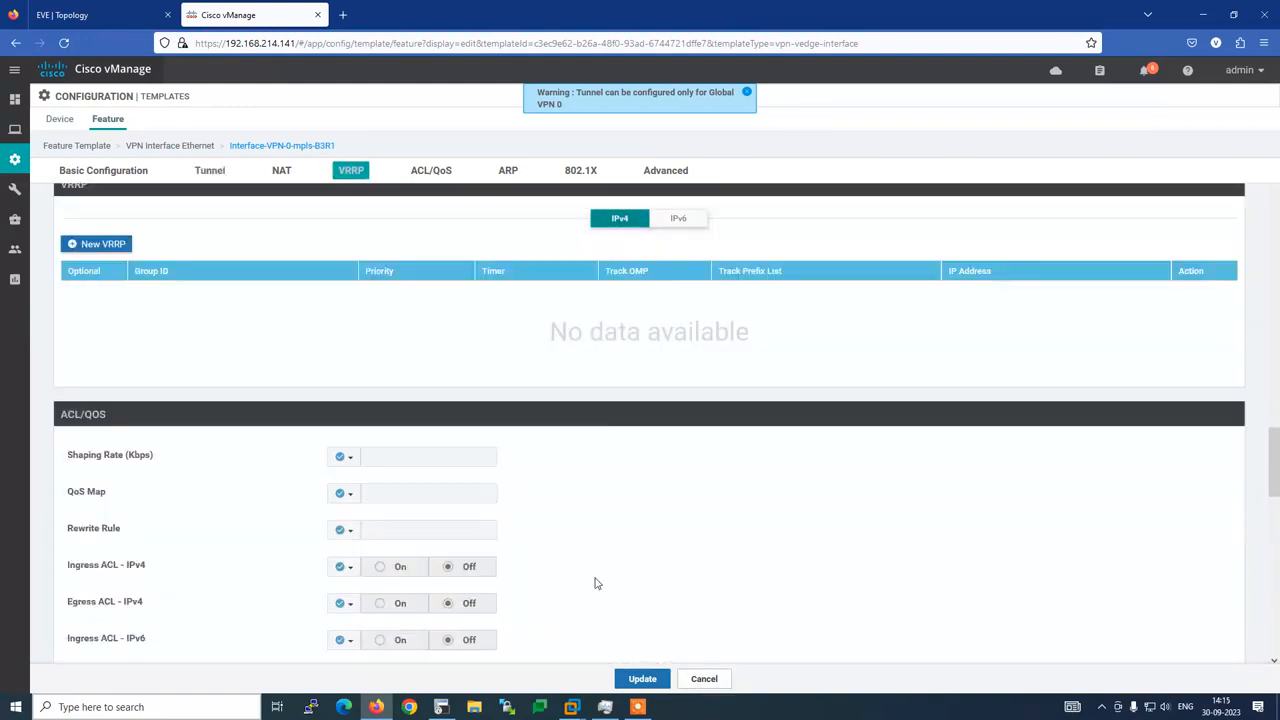
pyautogui.click(642, 679)
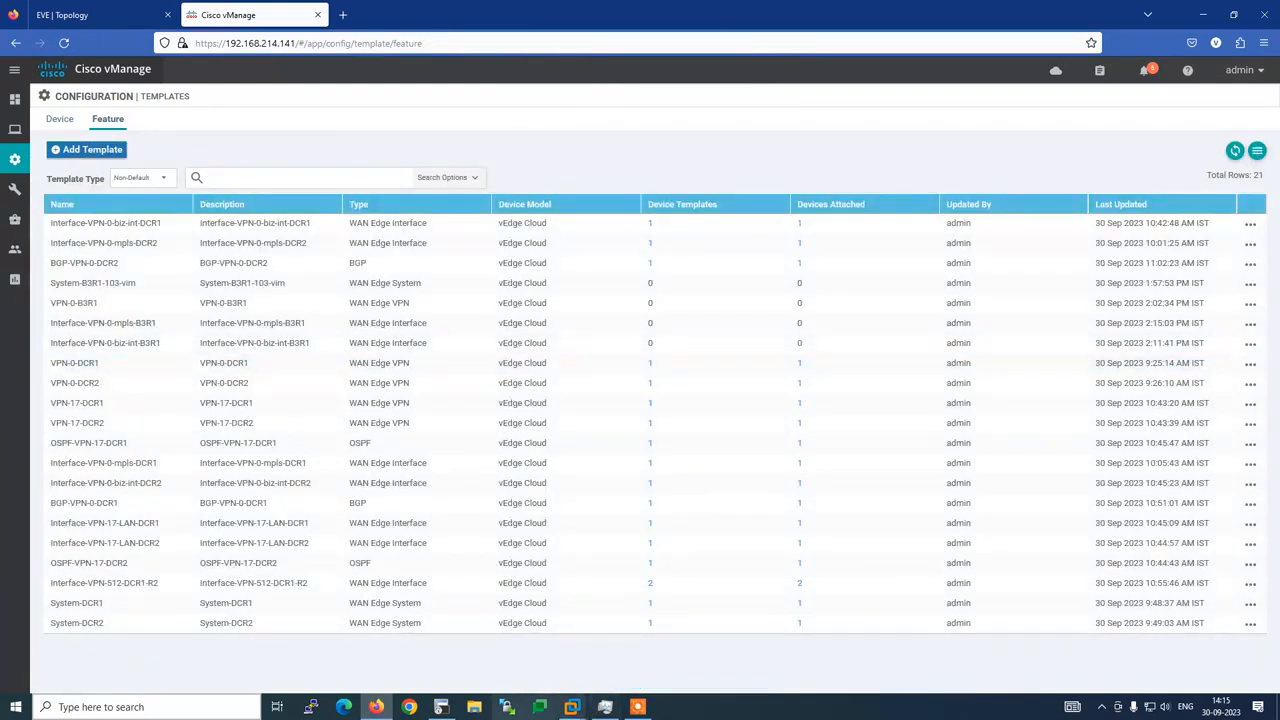
# Start a new BGP feature template for the vEdge Cloud device model
pyautogui.click(441, 707)
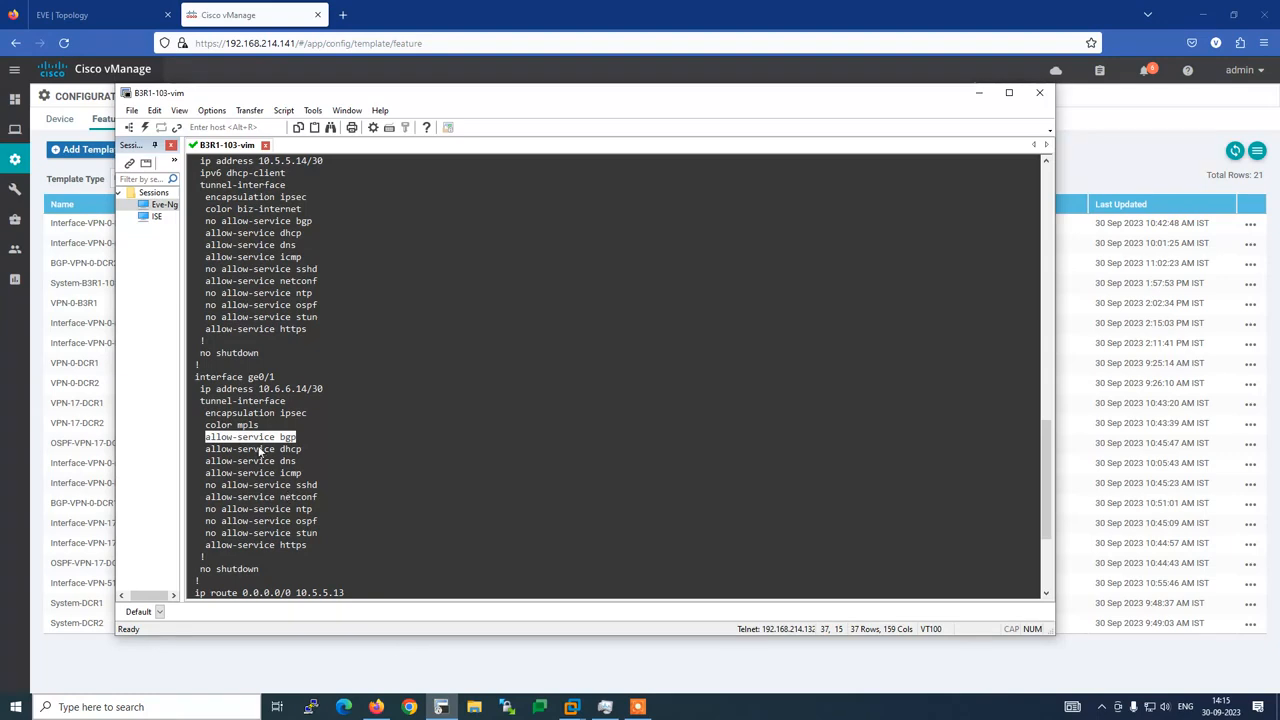
pyautogui.click(278, 9)
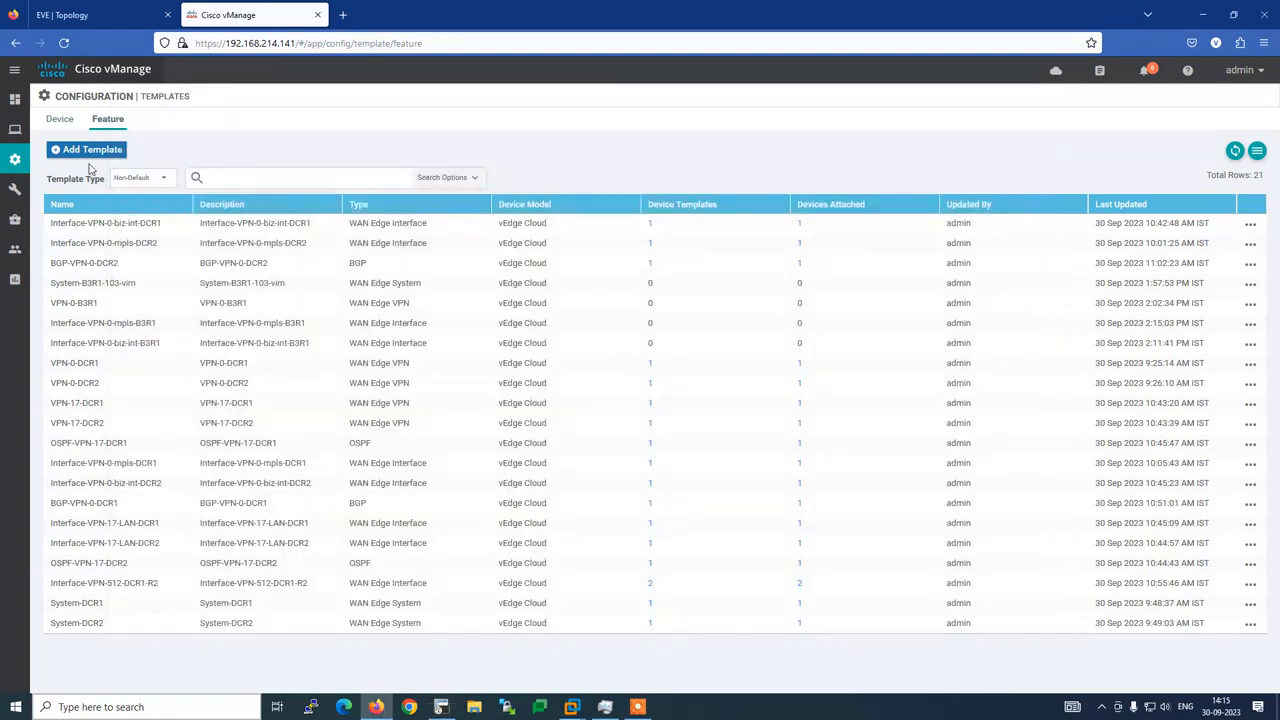
pyautogui.click(88, 149)
pyautogui.click(130, 207)
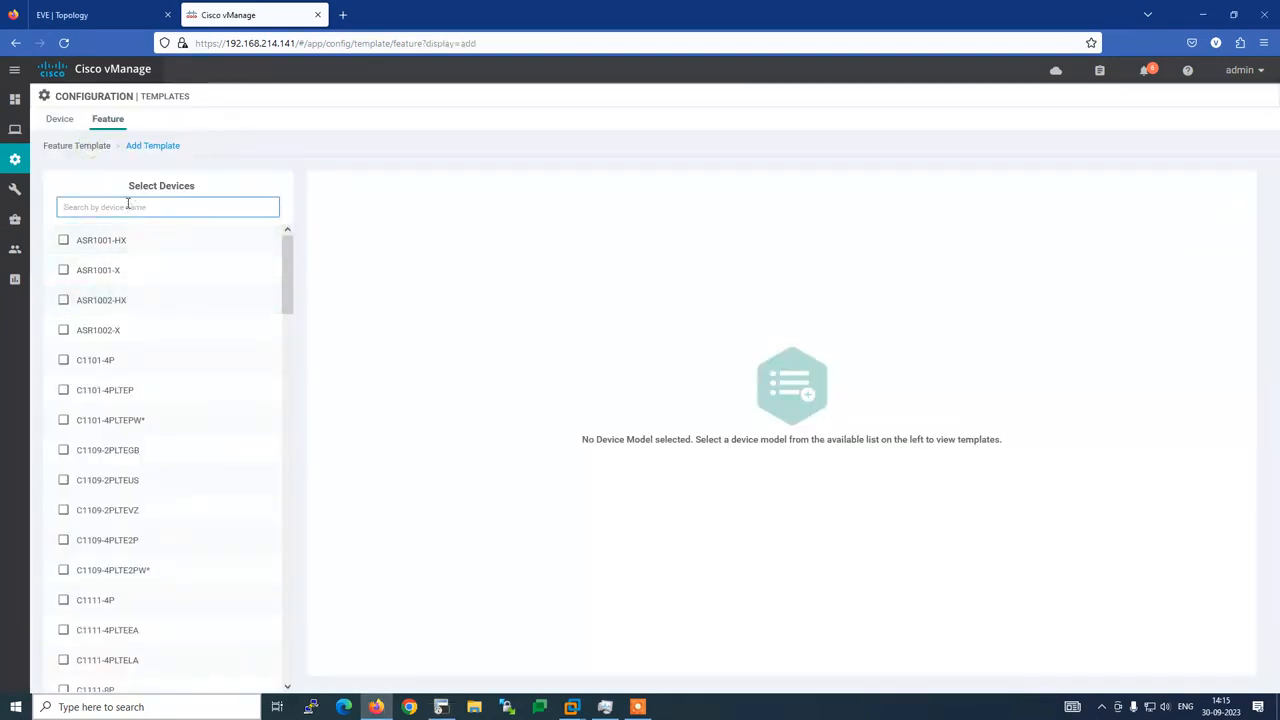
pyautogui.write('ve')
pyautogui.click(120, 449)
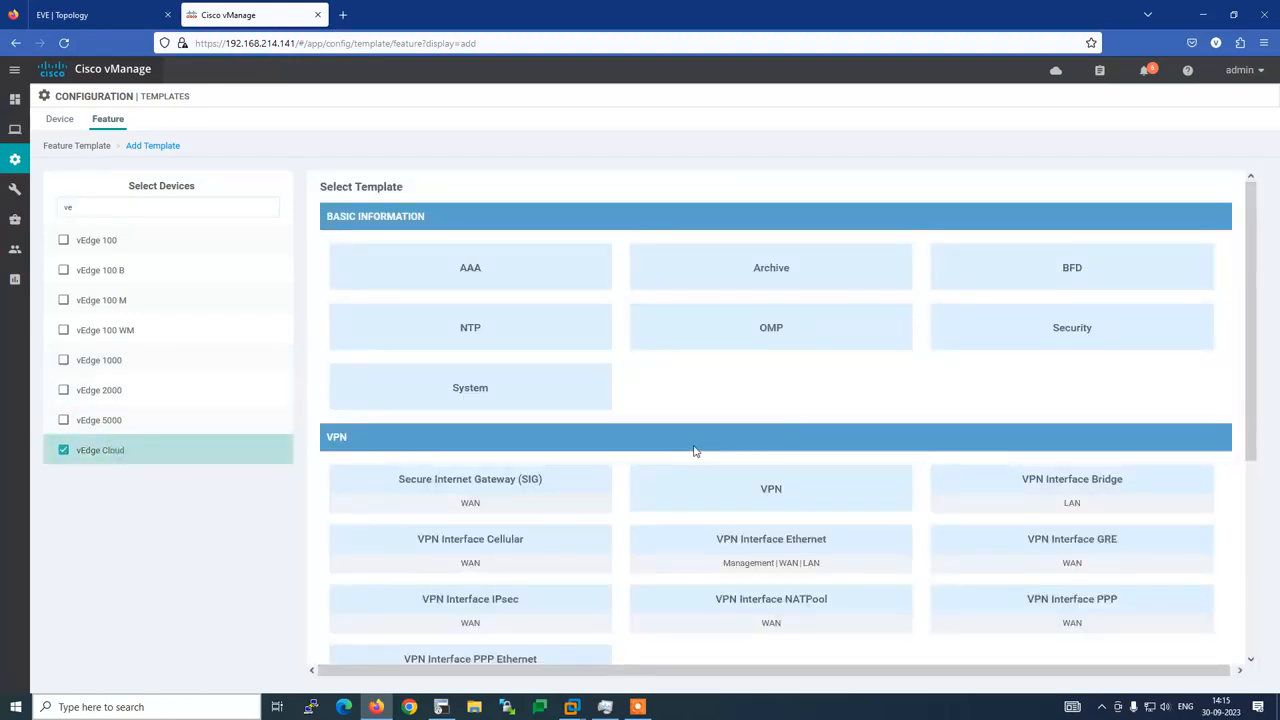
pyautogui.scroll(-3, 858, 431)
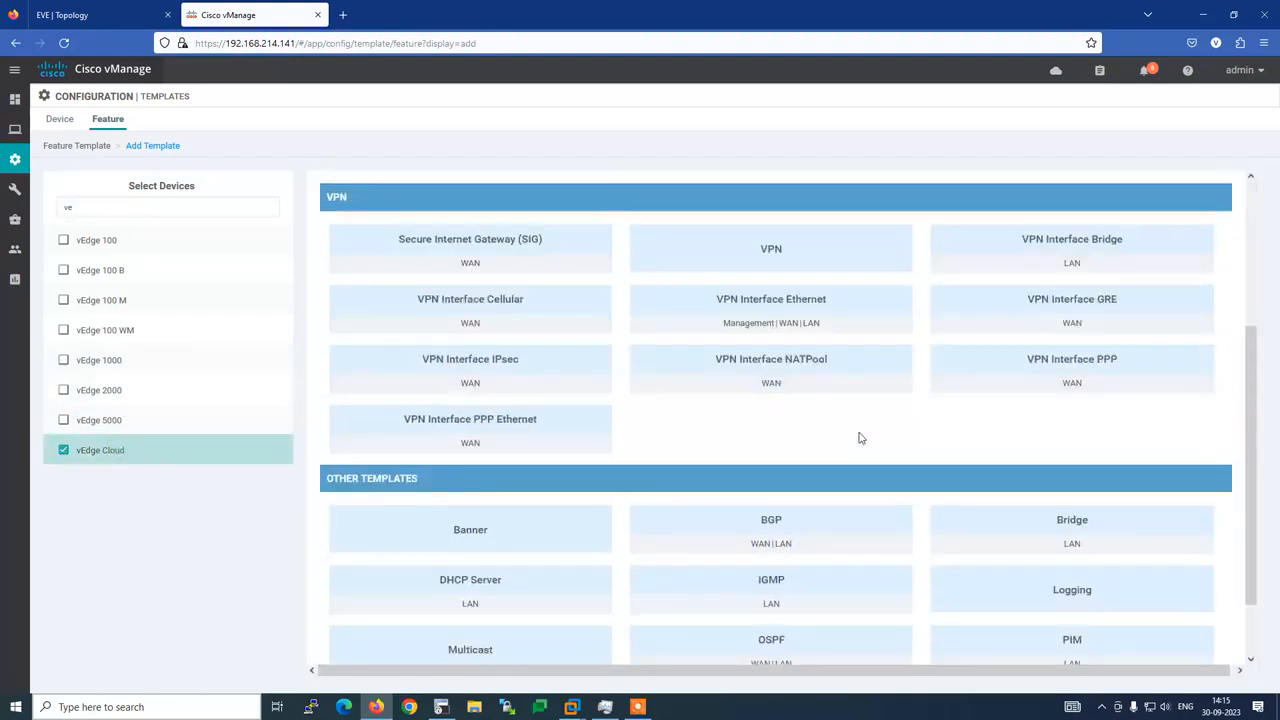
pyautogui.click(780, 523)
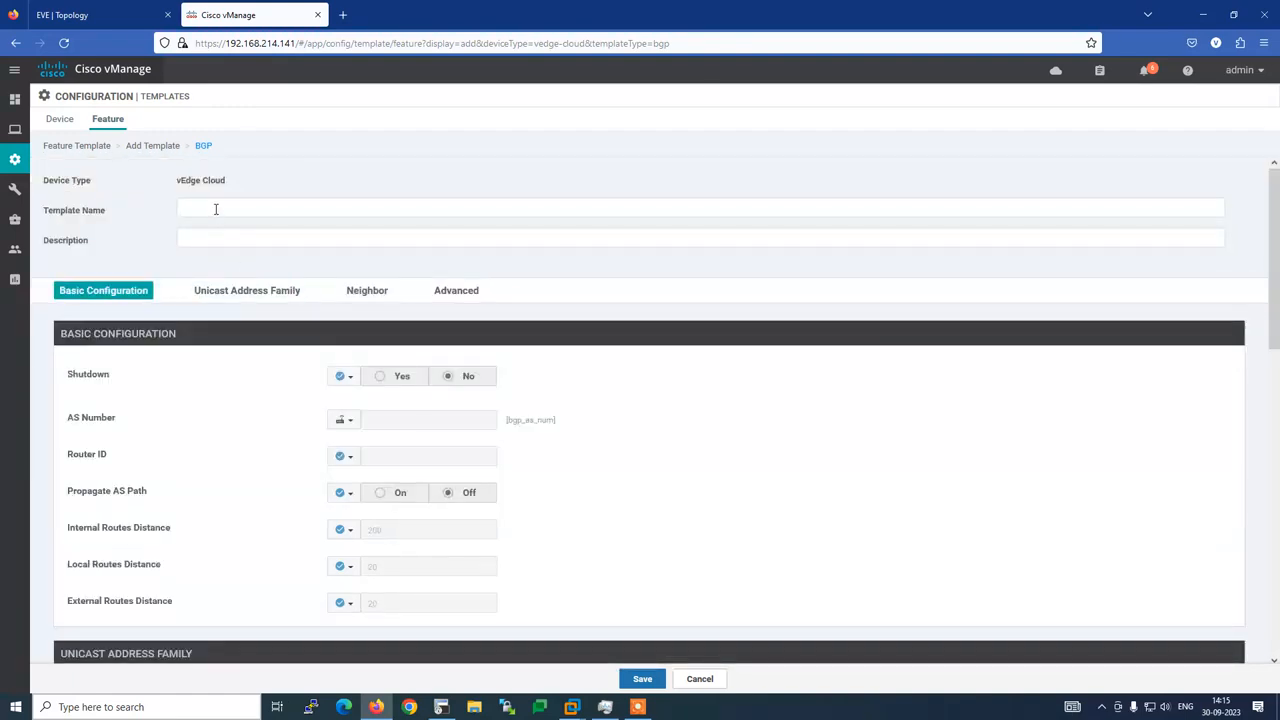
# Name the template BGP-VPN-0-B3R1 and use the same text as its description
pyautogui.click(216, 208)
pyautogui.write('BGP')
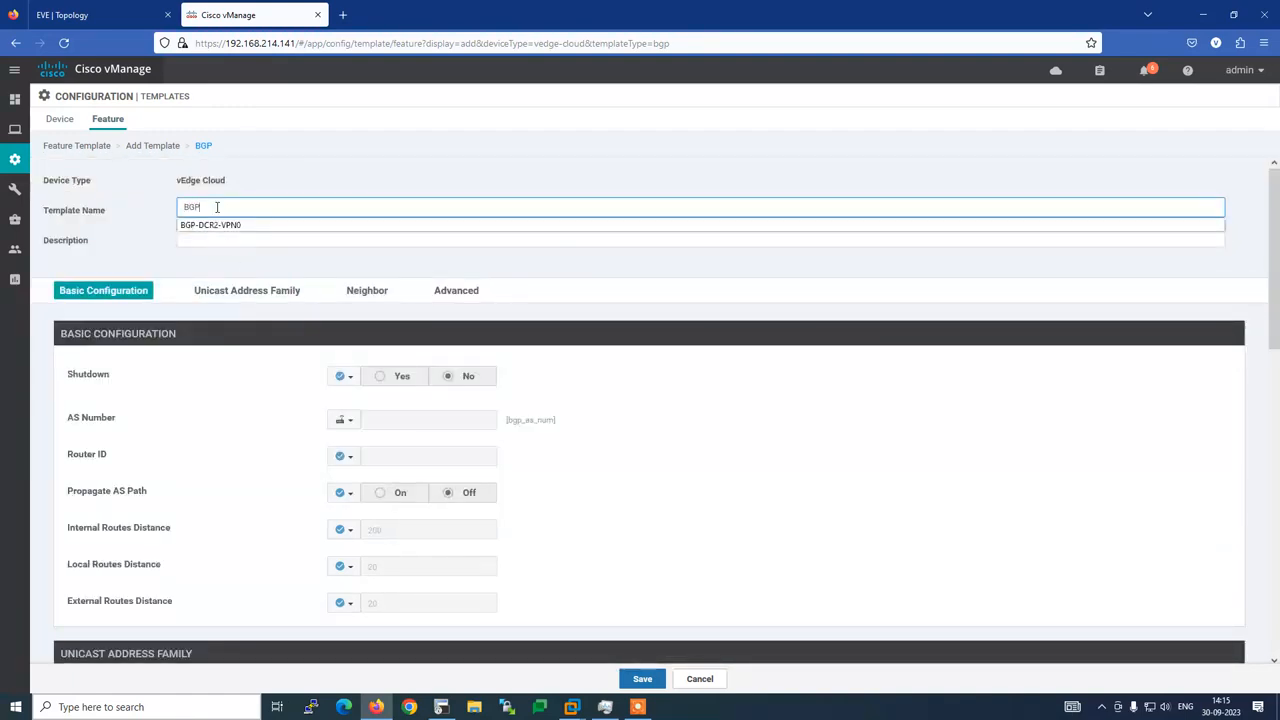
pyautogui.write('-VPN-0')
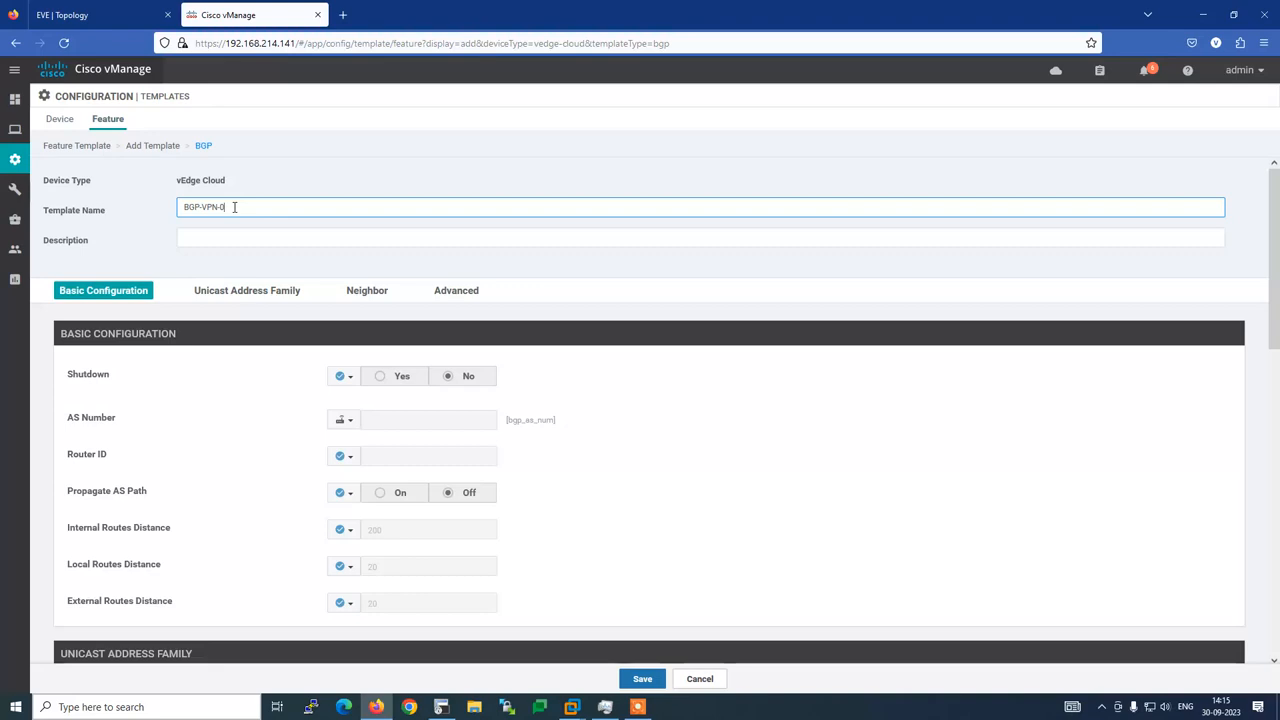
pyautogui.write('-B3')
pyautogui.write('R1')
pyautogui.moveTo(257, 206); pyautogui.dragTo(131, 209)
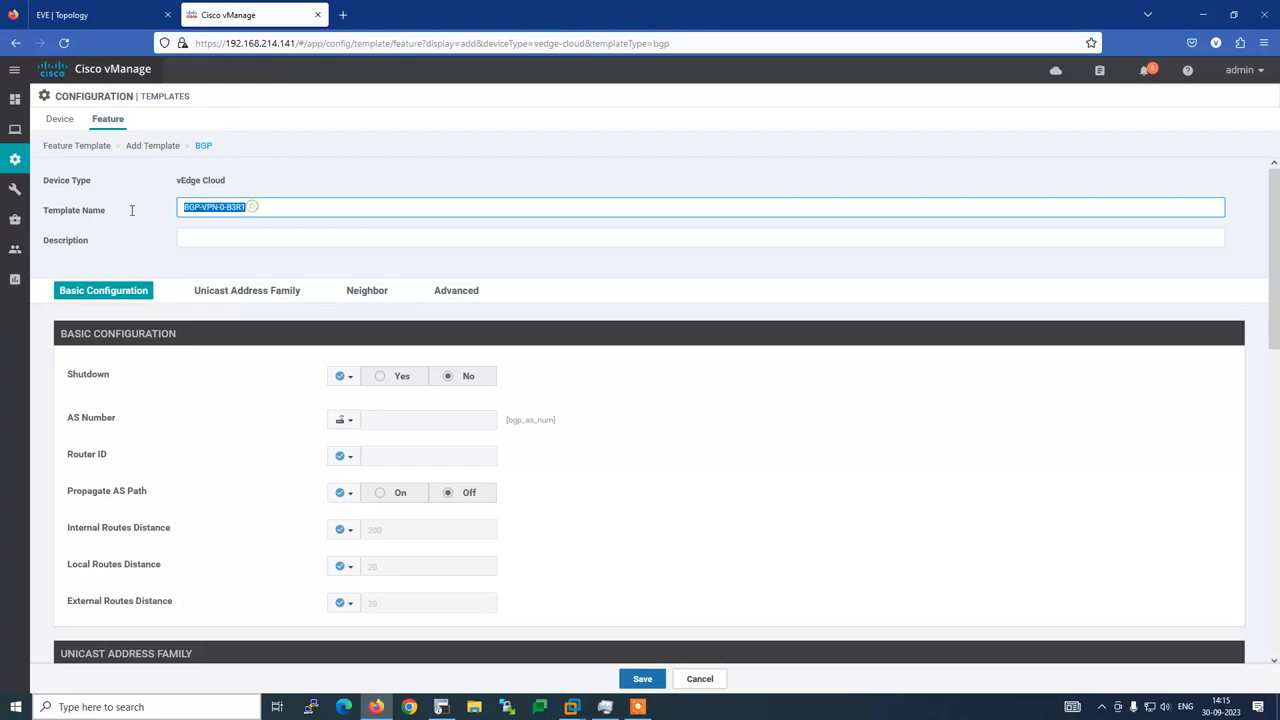
pyautogui.click(212, 237)
pyautogui.write('BGP-VPN-0-B3R1')
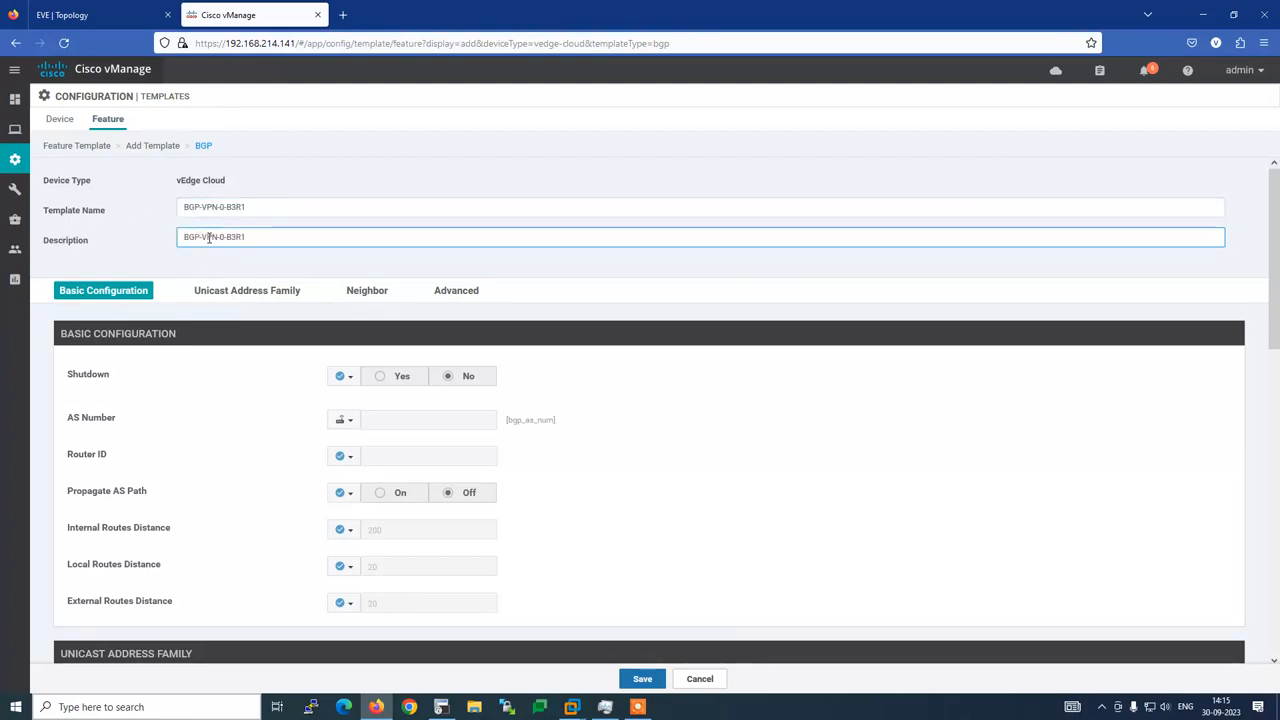
pyautogui.click(387, 266)
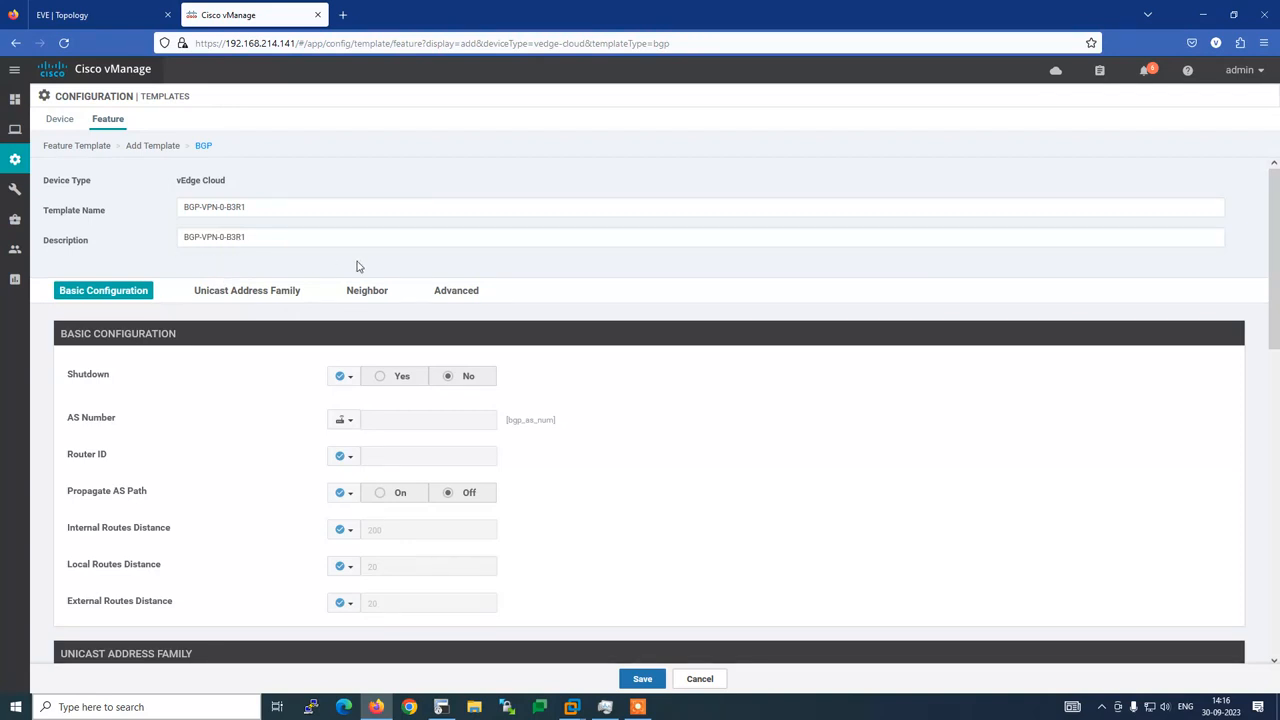
# Make Shutdown a global value and copy AS number 64662 from the router's BGP config
pyautogui.click(345, 377)
pyautogui.click(373, 393)
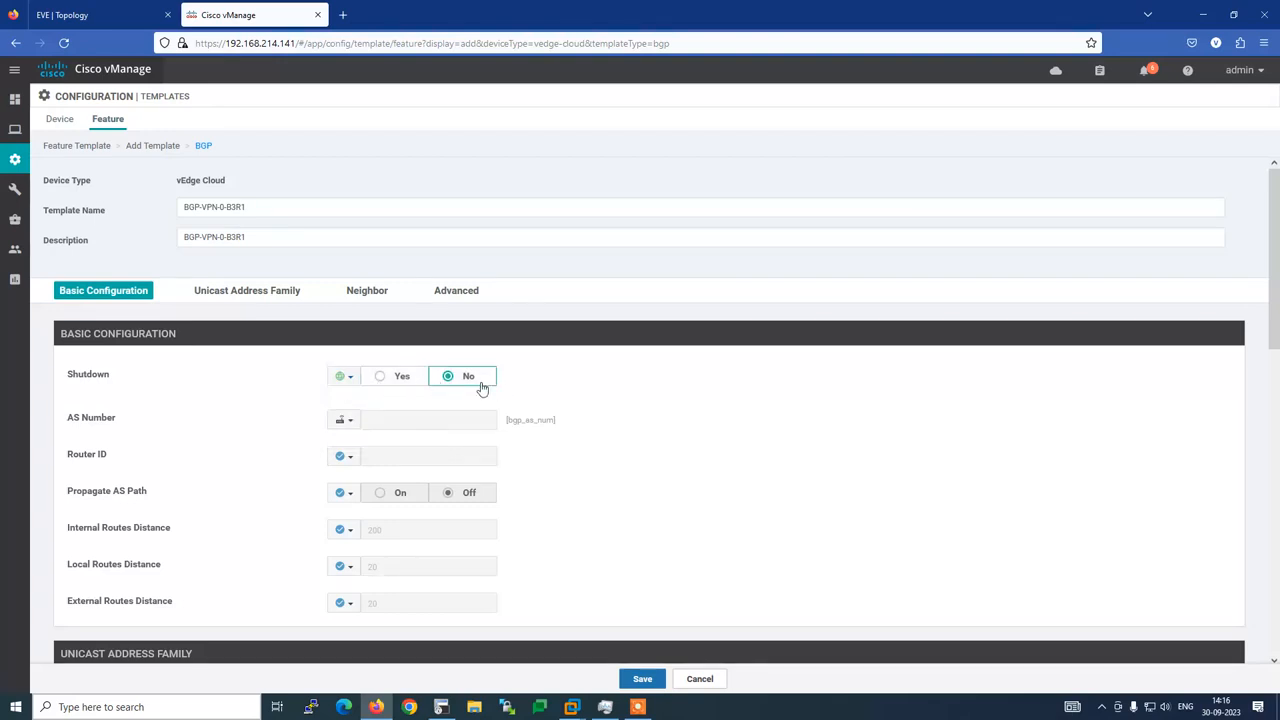
pyautogui.click(441, 707)
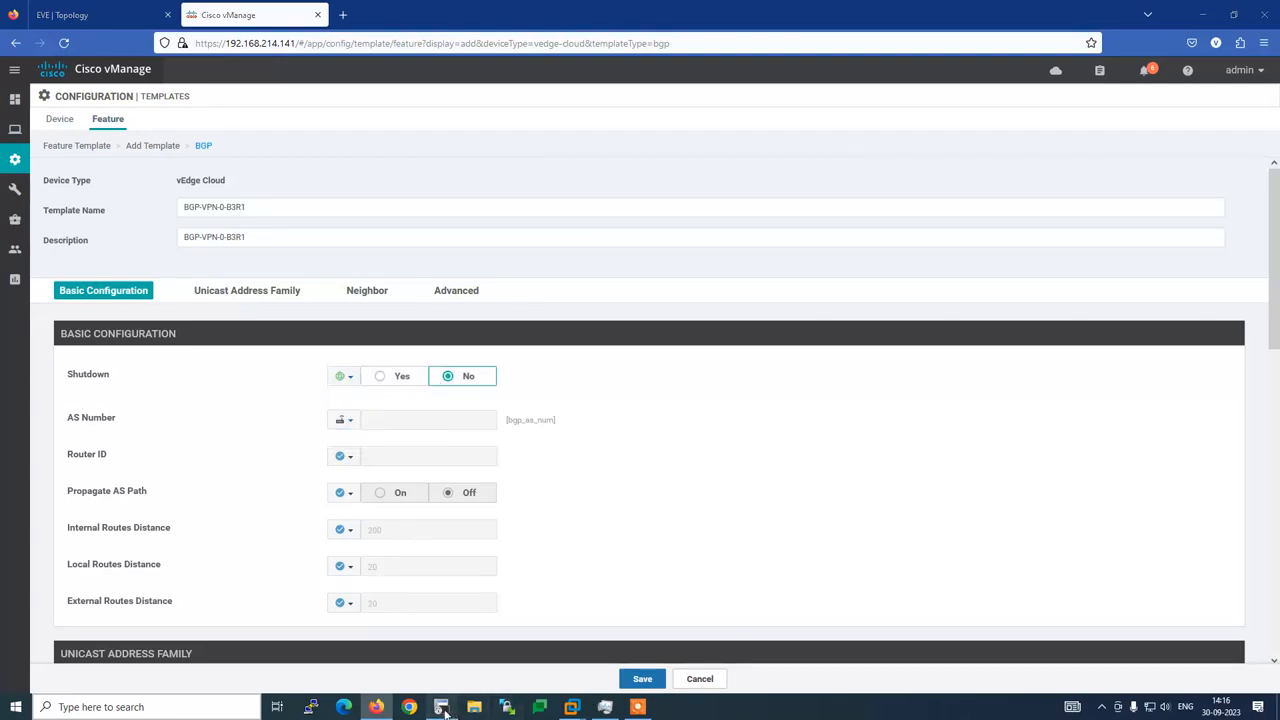
pyautogui.scroll(7, 356, 560)
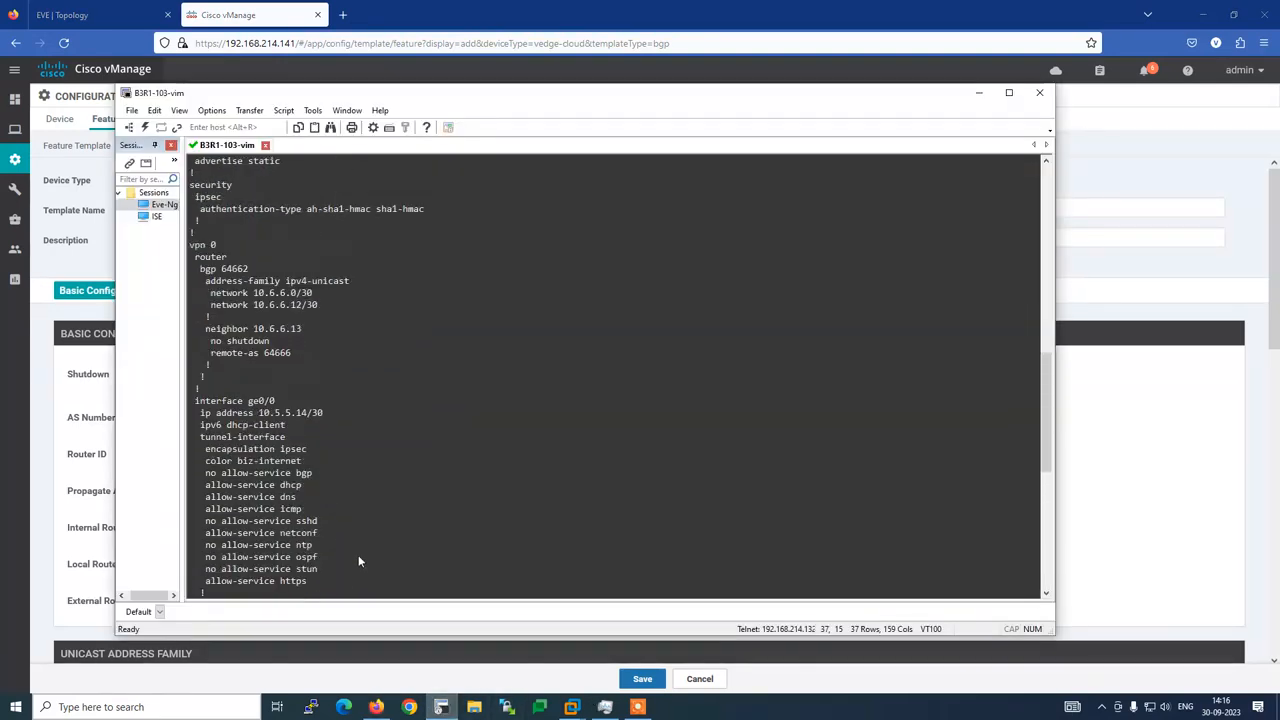
pyautogui.doubleClick(228, 271)
pyautogui.hotkey('alt', 'Tab')
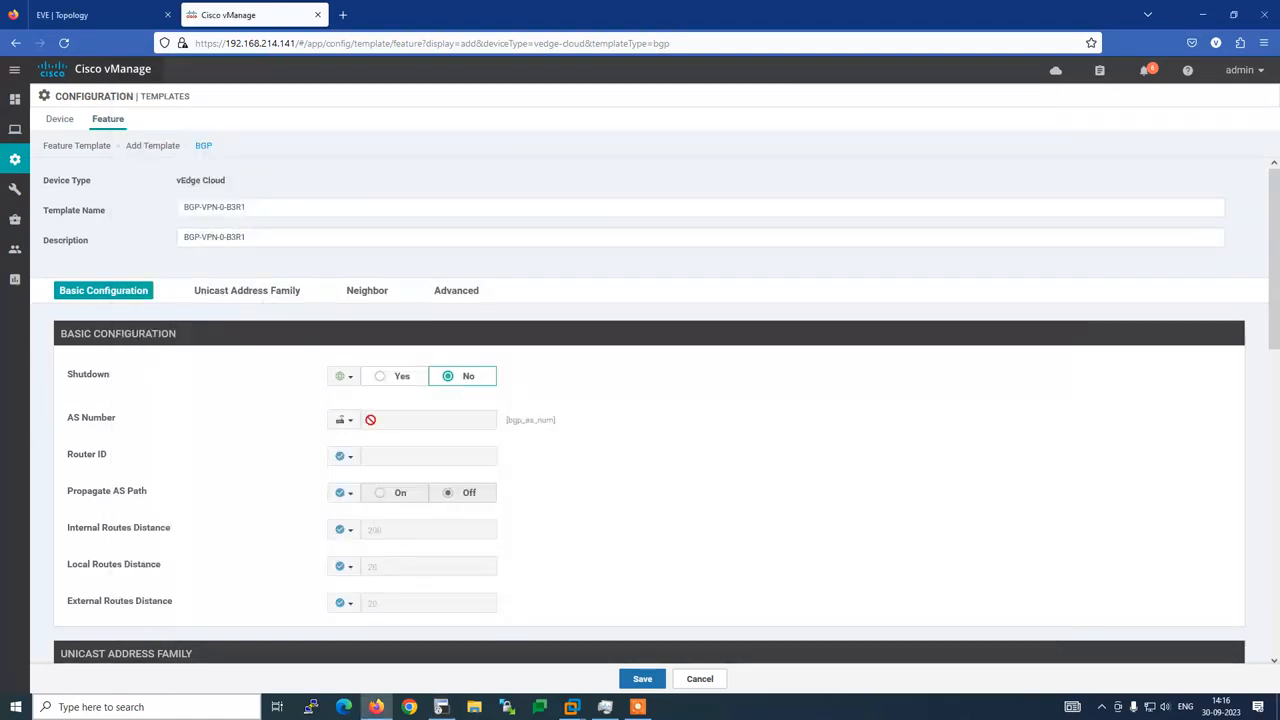
# Enter 64662 as a global AS Number value
pyautogui.click(353, 425)
pyautogui.click(356, 436)
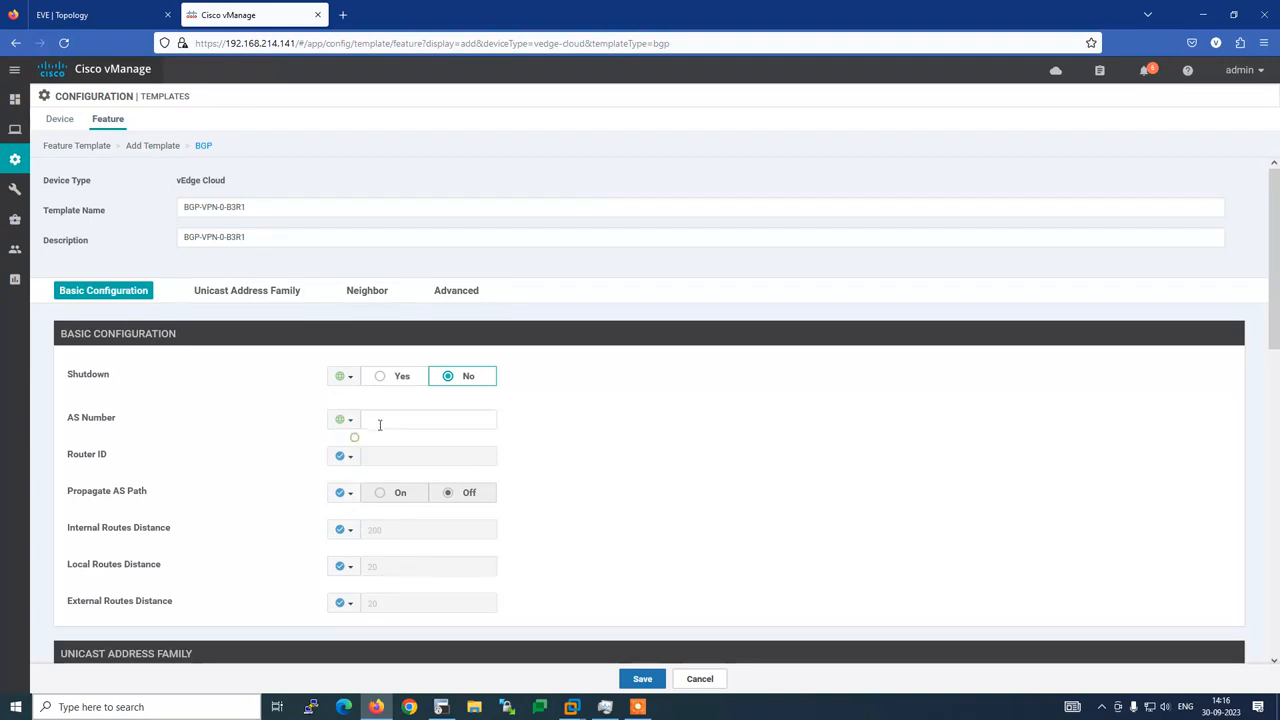
pyautogui.click(383, 422)
pyautogui.write('64662')
pyautogui.scroll(-1, 292, 443)
pyautogui.hotkey('alt', 'Tab')
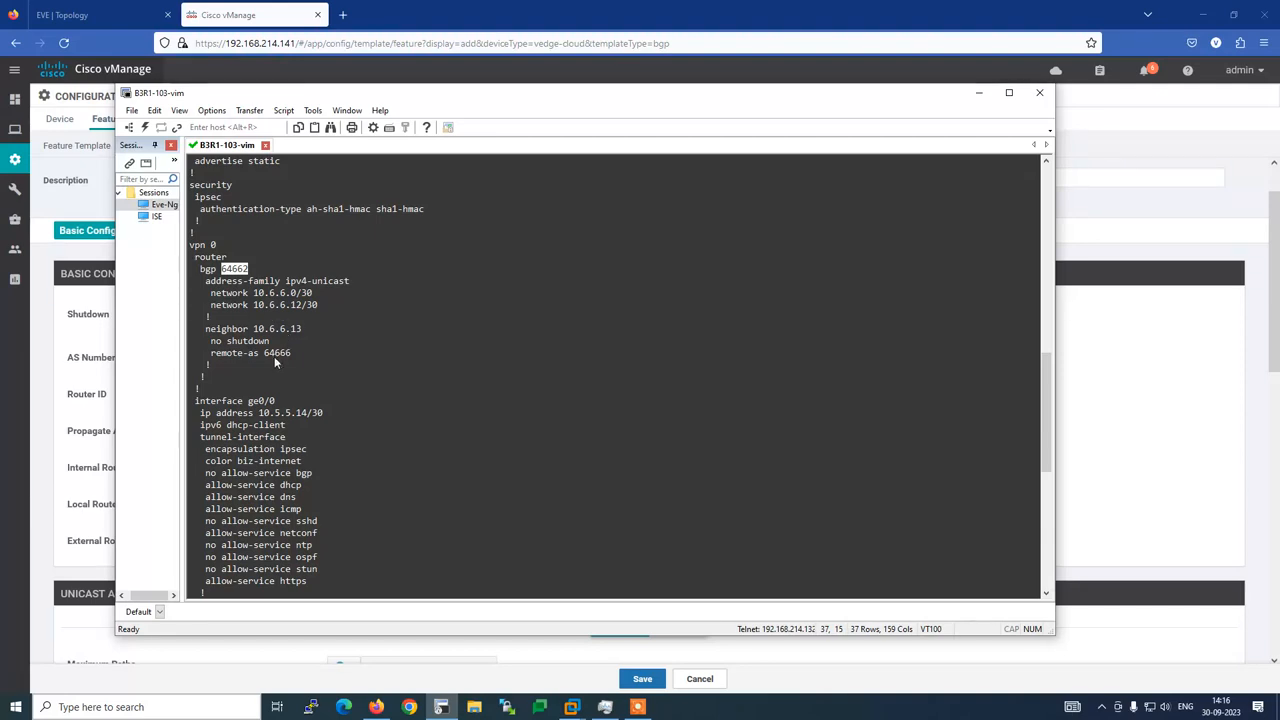
pyautogui.hotkey('alt', 'Tab')
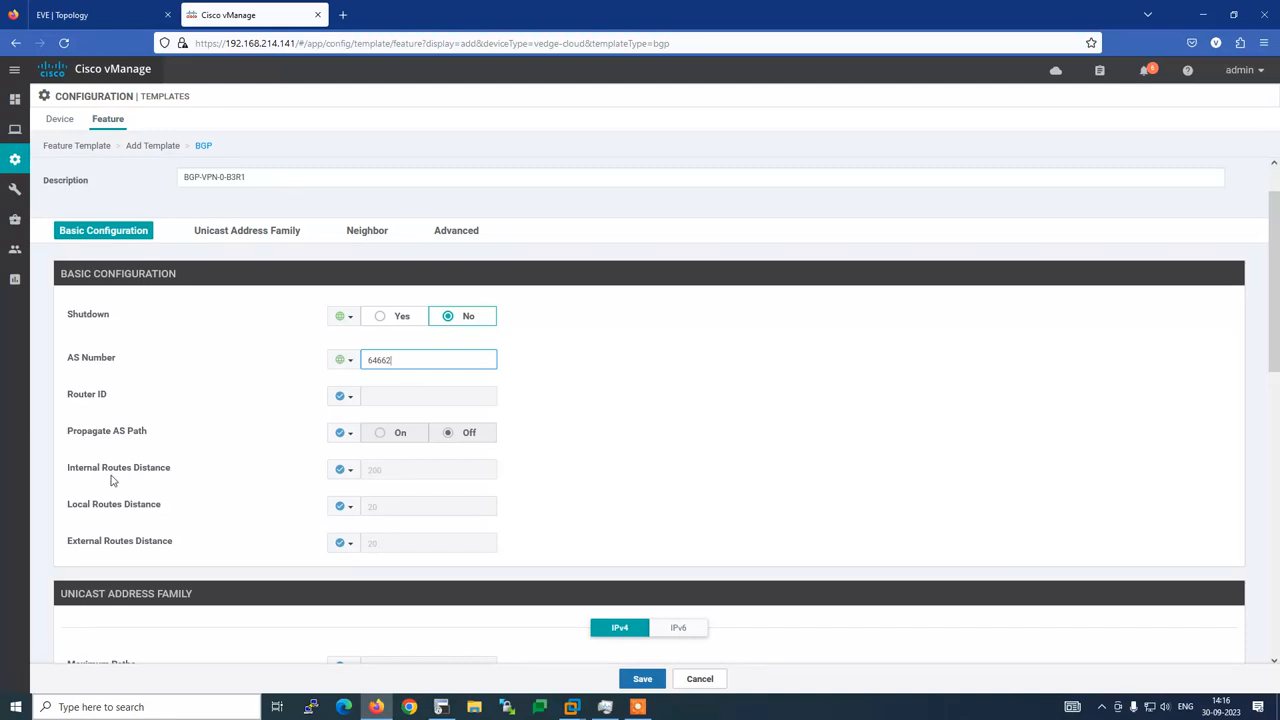
# Open a new IPv4 network entry and consult the router config and EVE topology
pyautogui.scroll(-3, 305, 509)
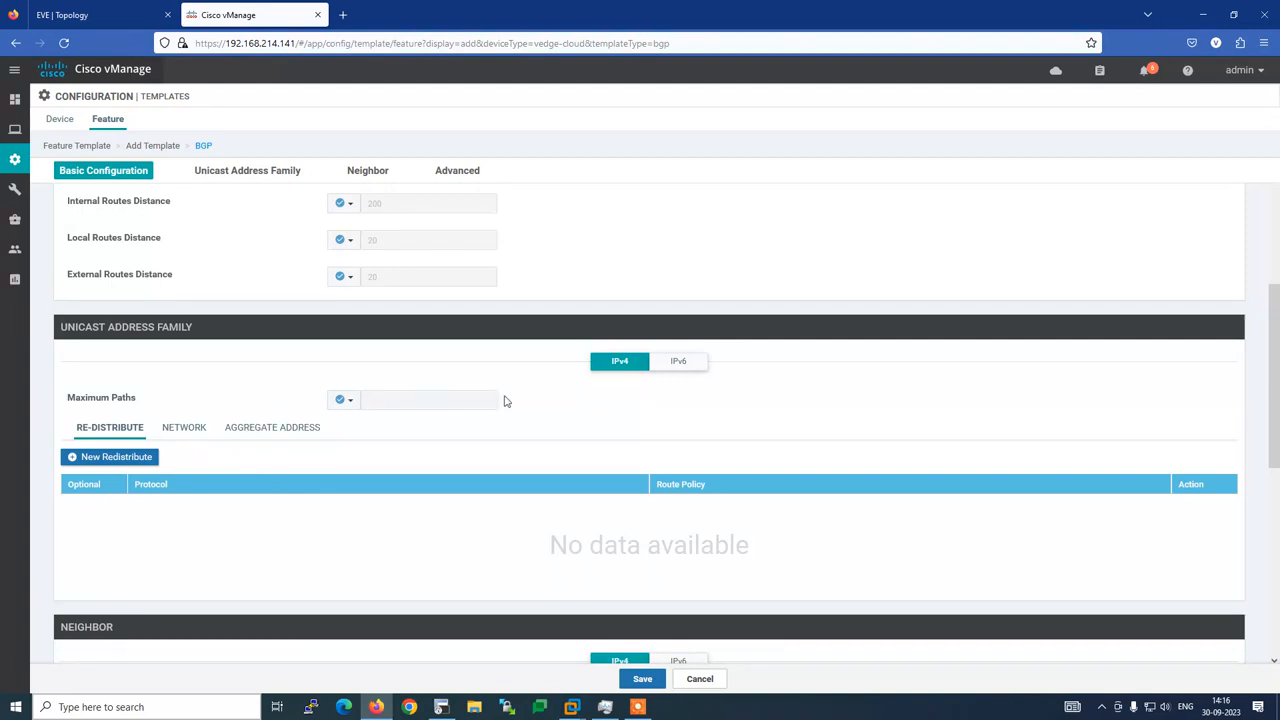
pyautogui.click(186, 430)
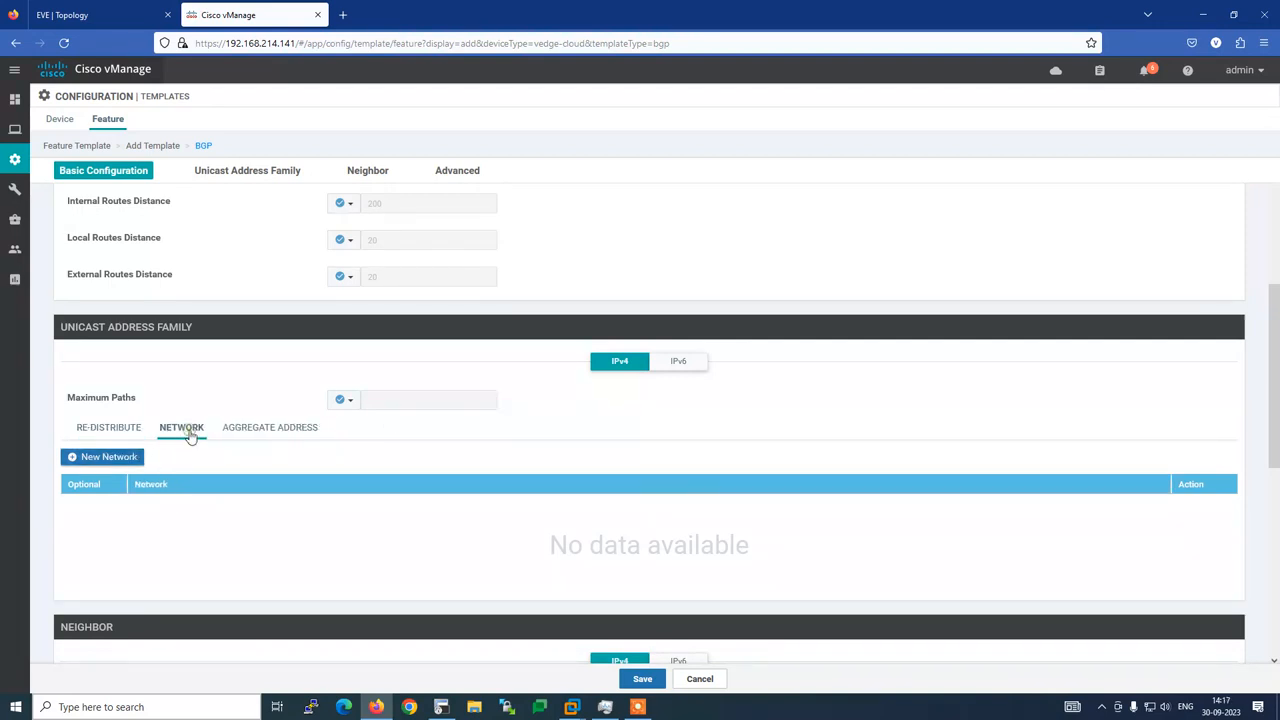
pyautogui.click(105, 456)
pyautogui.hotkey('alt', 'Tab')
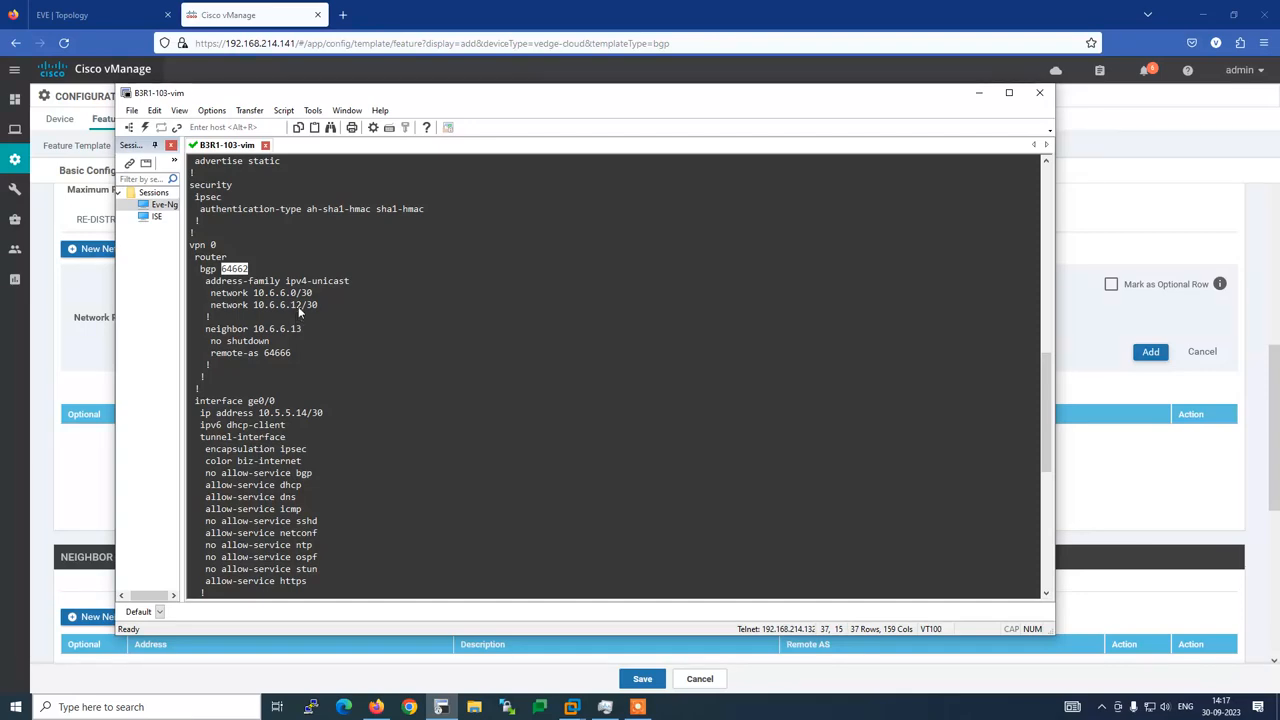
pyautogui.click(95, 14)
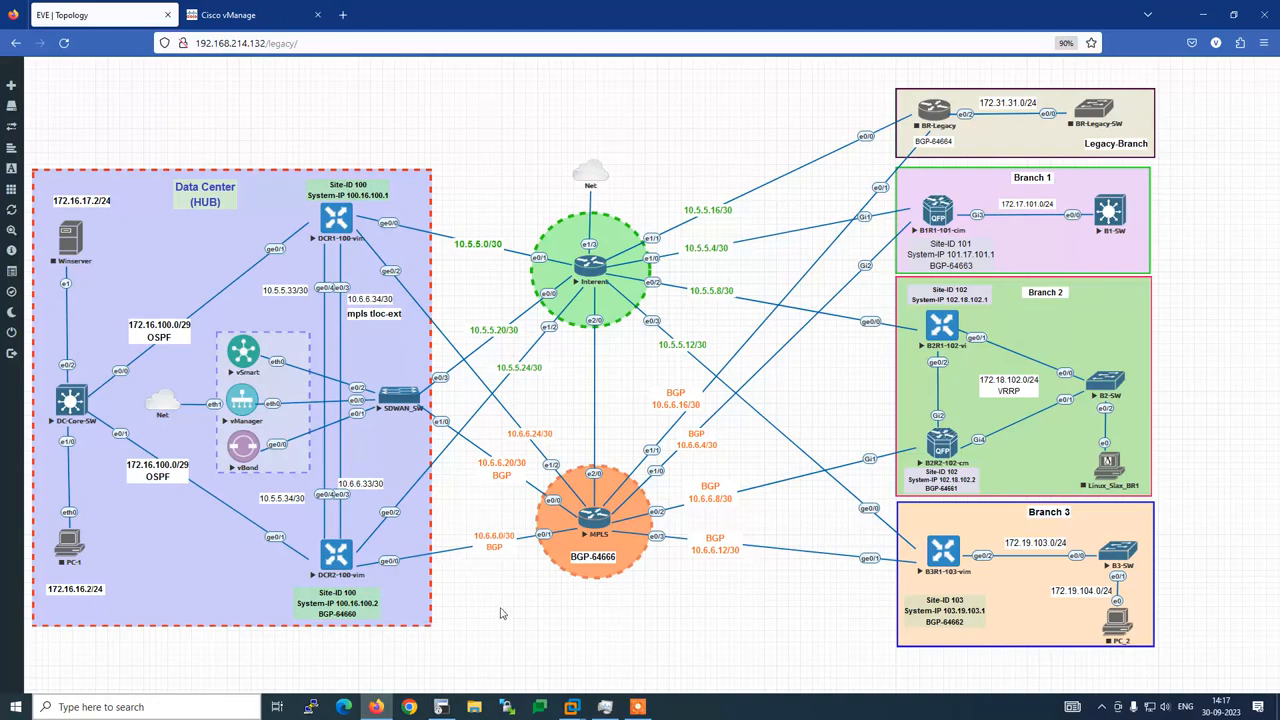
pyautogui.hotkey('alt', 'Tab')
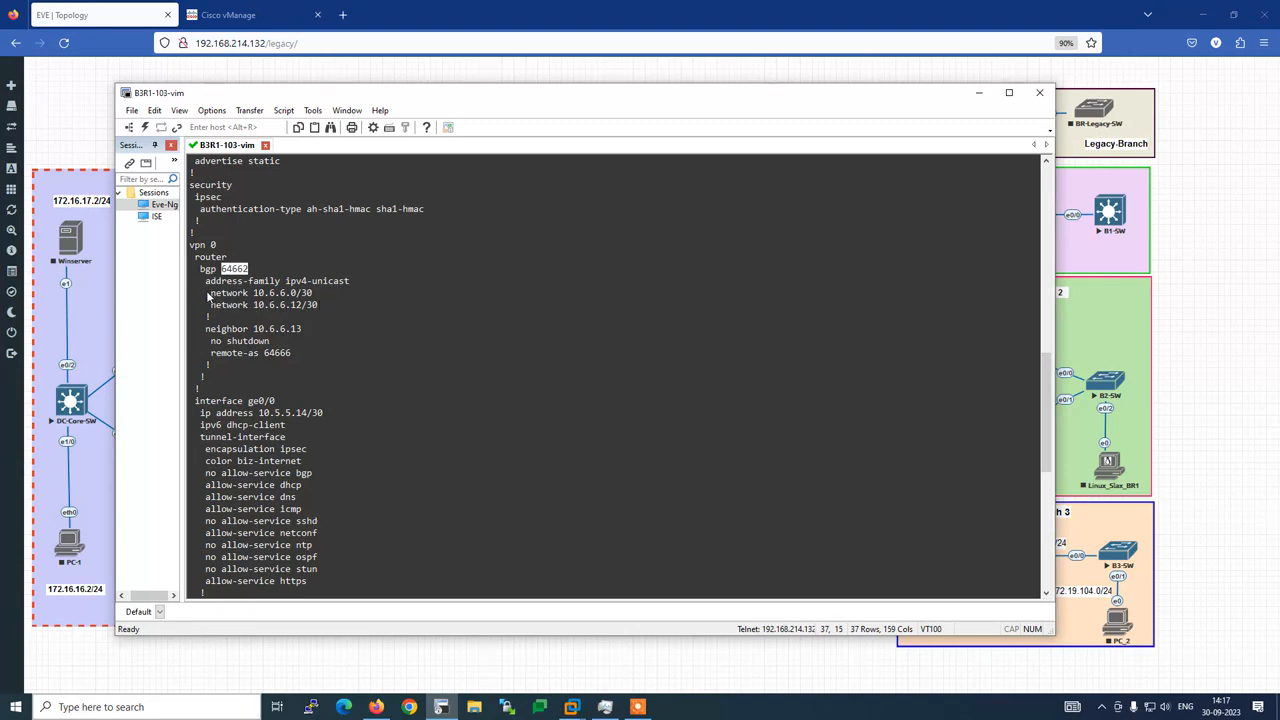
# Add network prefix 10.6.6.12/30, copied from the router's BGP network lines
pyautogui.moveTo(210, 293); pyautogui.dragTo(316, 302)
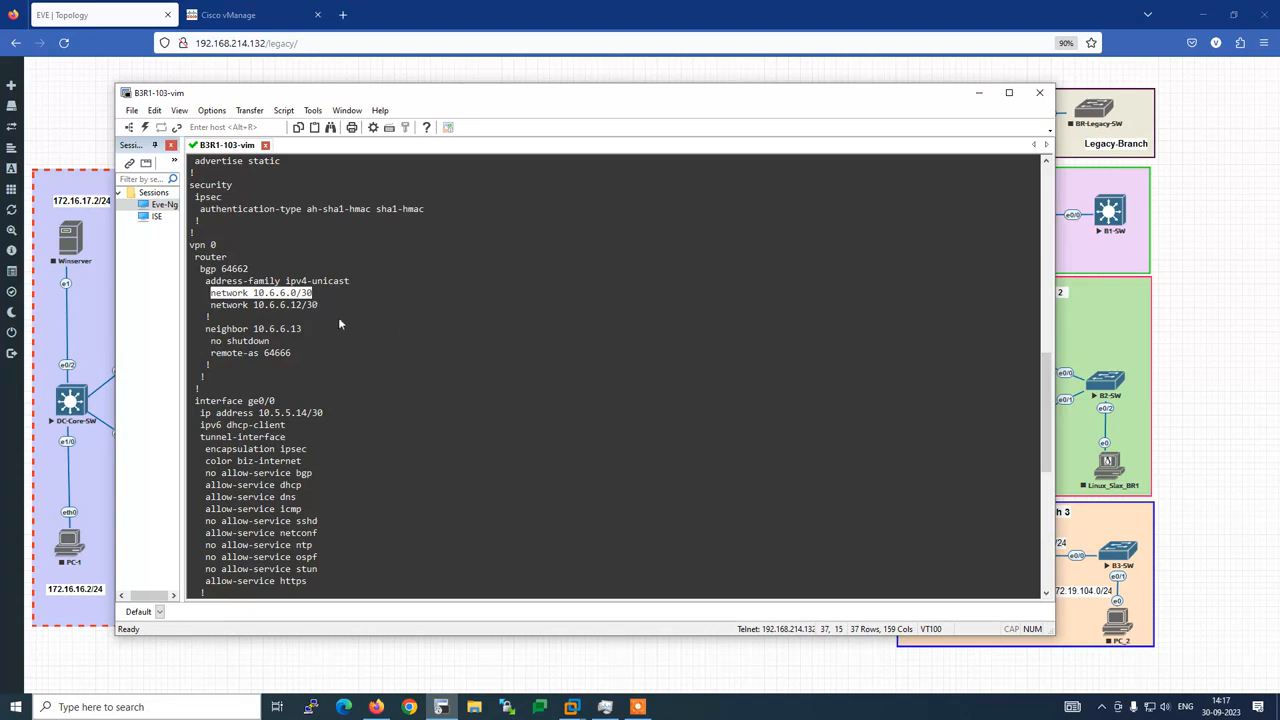
pyautogui.click(318, 331)
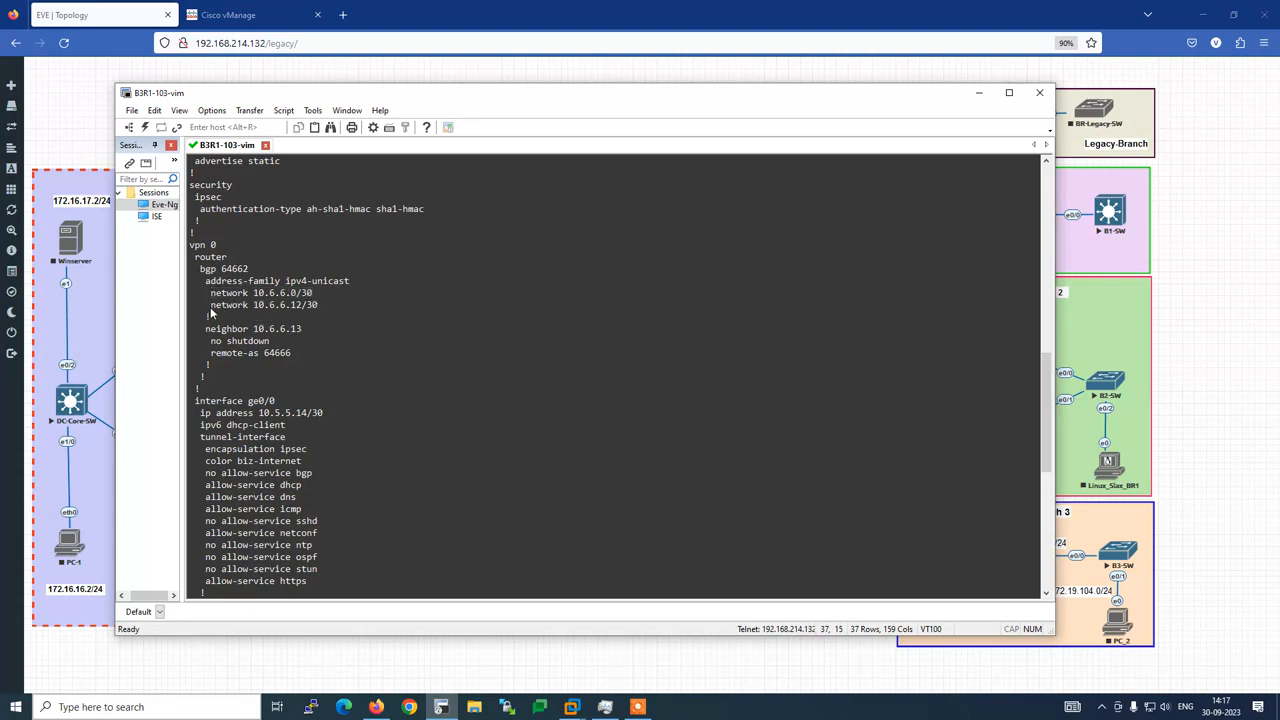
pyautogui.moveTo(207, 305); pyautogui.dragTo(320, 315)
pyautogui.hotkey('ctrl', 'c')
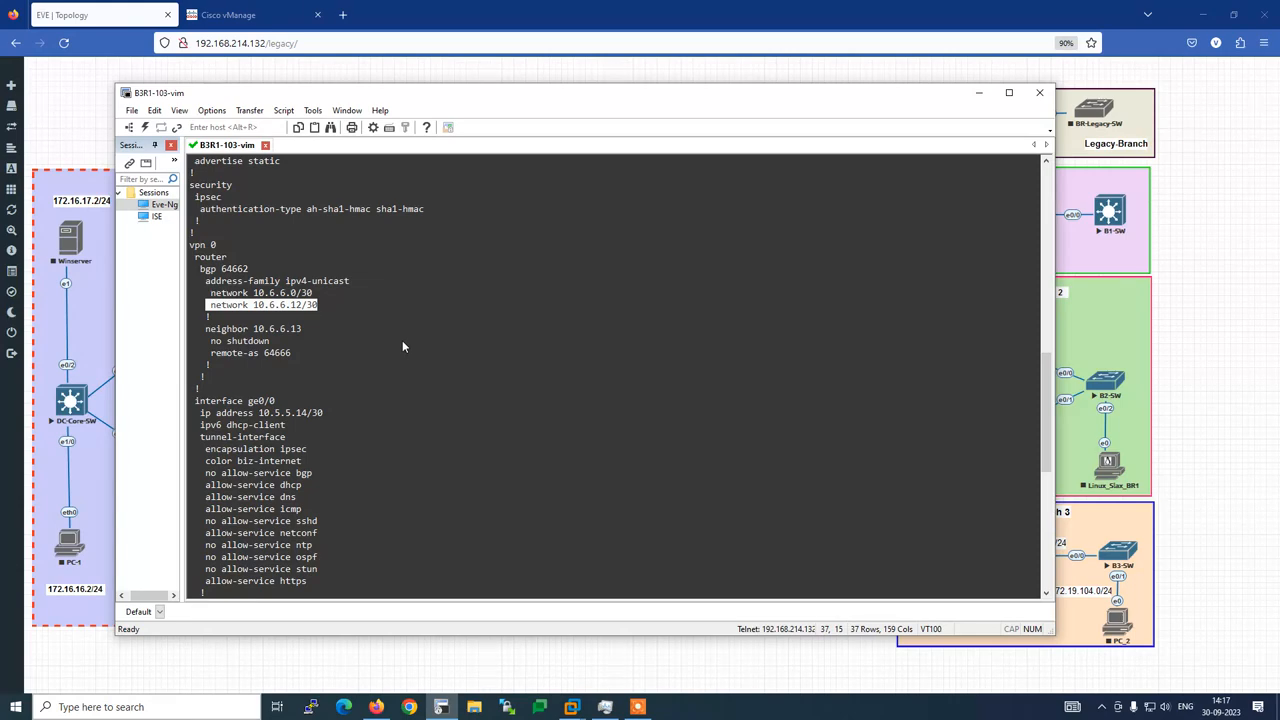
pyautogui.hotkey('alt', 'Tab')
pyautogui.click(238, 15)
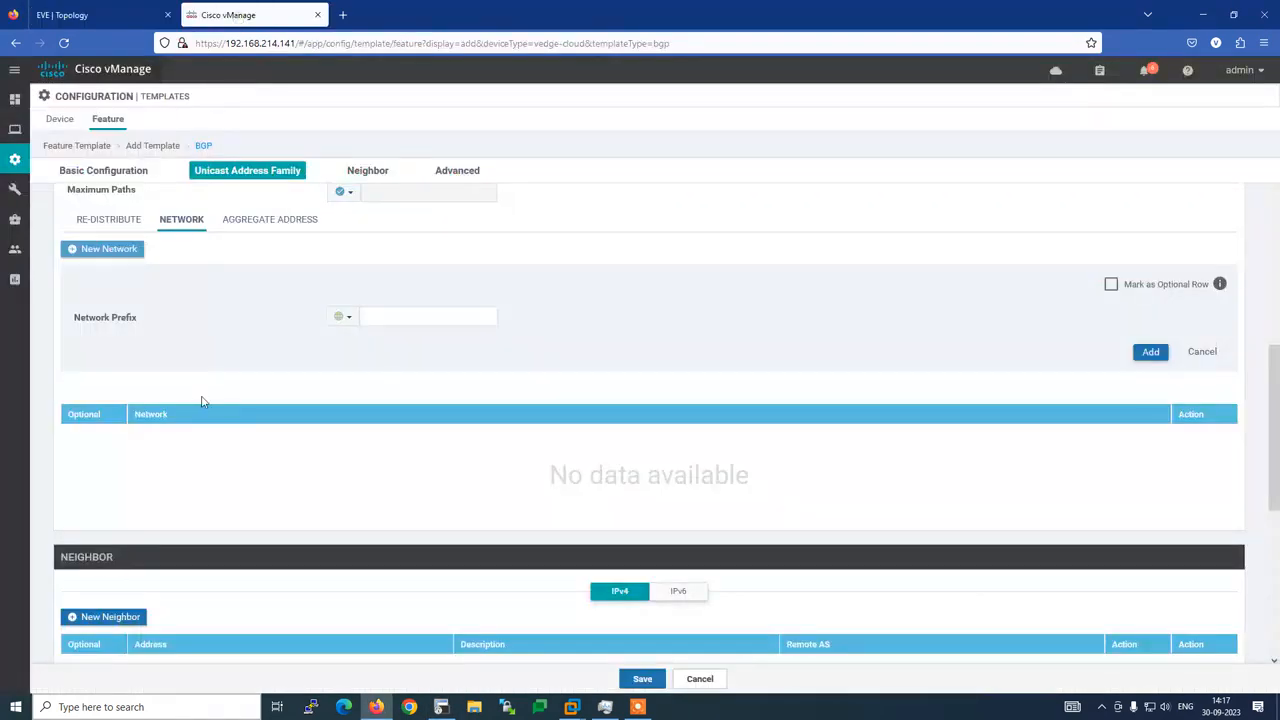
pyautogui.click(385, 320)
pyautogui.hotkey('ctrl', 'v')
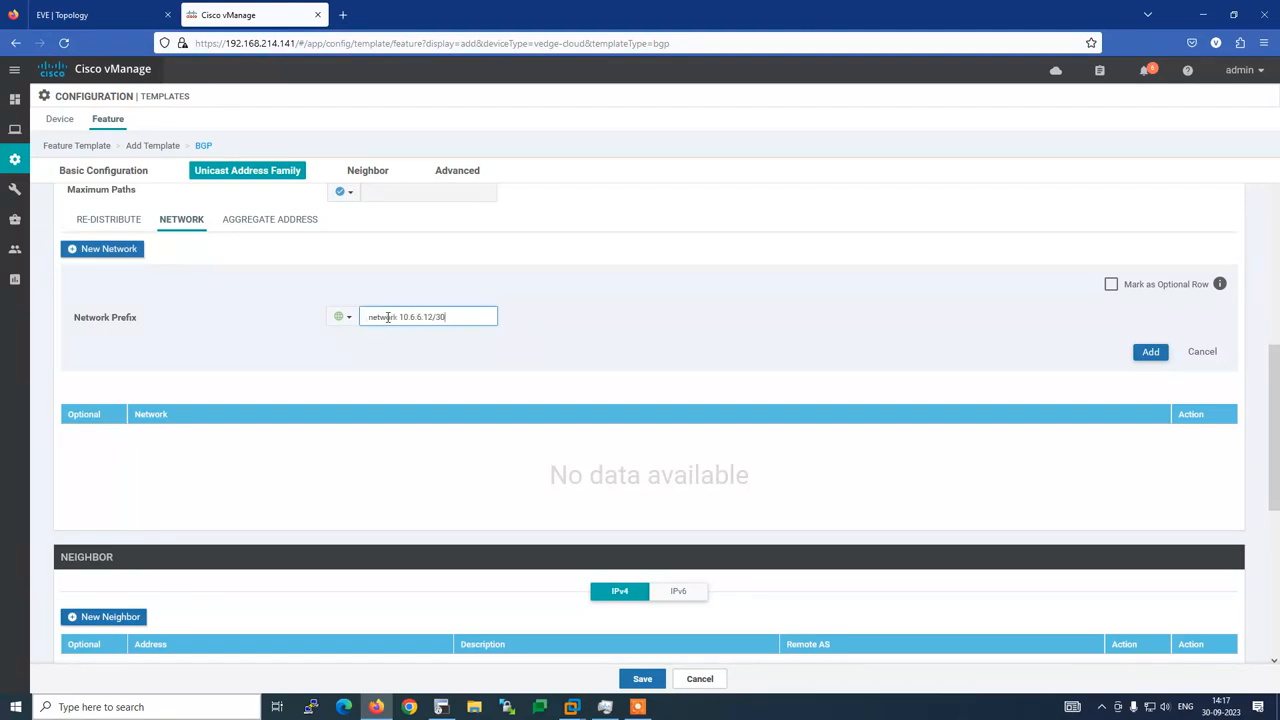
pyautogui.click(397, 317)
pyautogui.press('BackSpace')
pyautogui.press('BackSpace')
pyautogui.press('BackSpace')
pyautogui.press('BackSpace')
pyautogui.press('BackSpace')
pyautogui.press('BackSpace')
pyautogui.press('BackSpace')
pyautogui.press('BackSpace')
pyautogui.click(1146, 353)
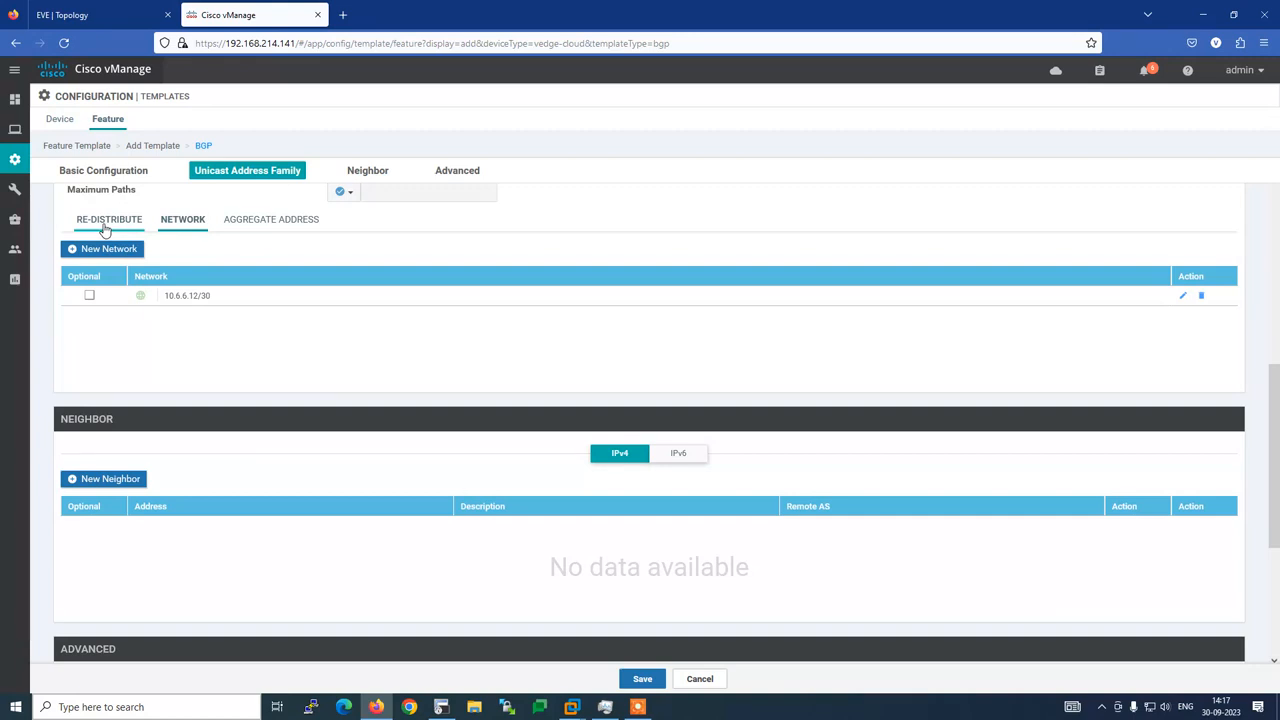
pyautogui.click(367, 172)
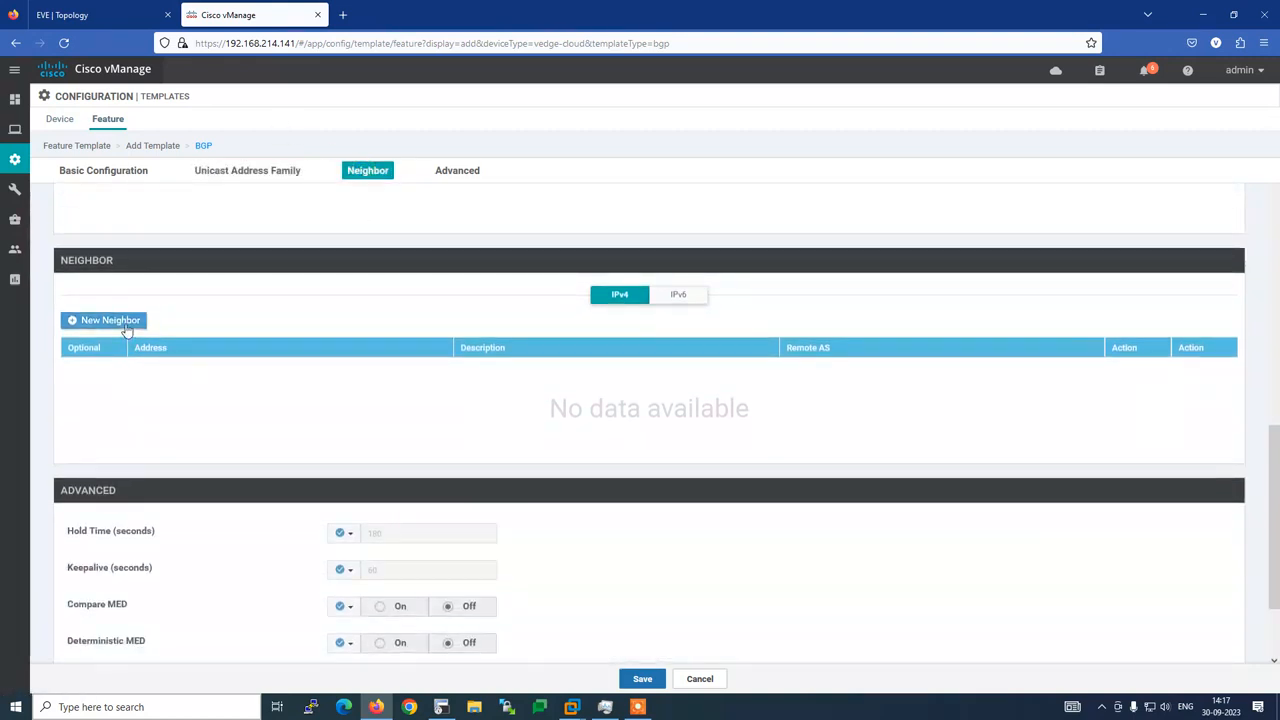
# Create a new BGP neighbor with address 10.6.6.13 copied from the router config
pyautogui.click(126, 321)
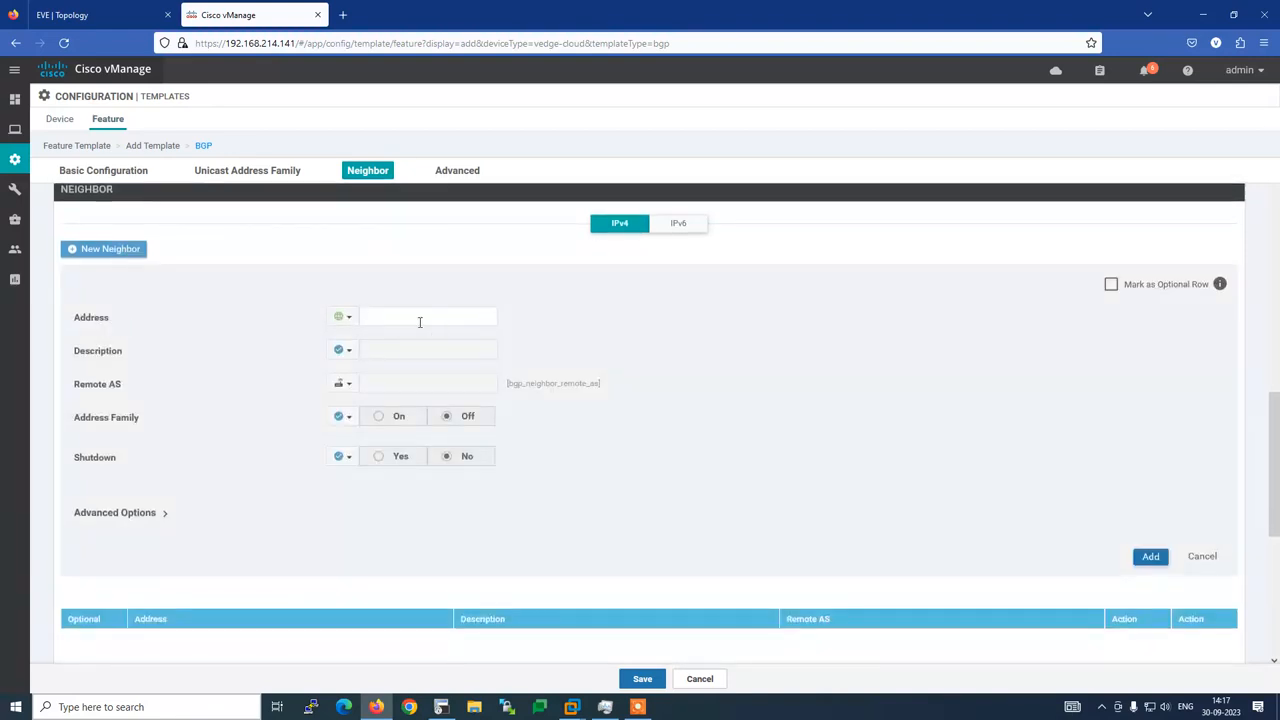
pyautogui.click(420, 318)
pyautogui.hotkey('alt', 'Tab')
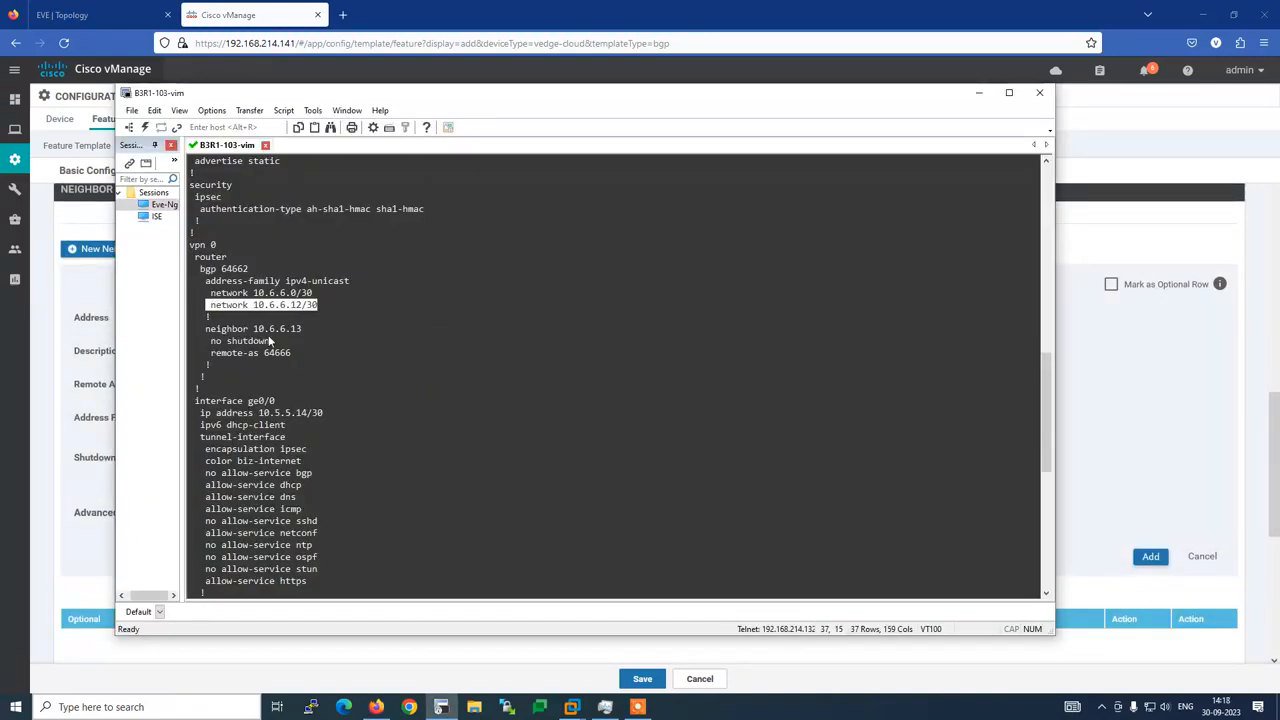
pyautogui.moveTo(254, 329); pyautogui.dragTo(302, 328)
pyautogui.hotkey('alt', 'Tab')
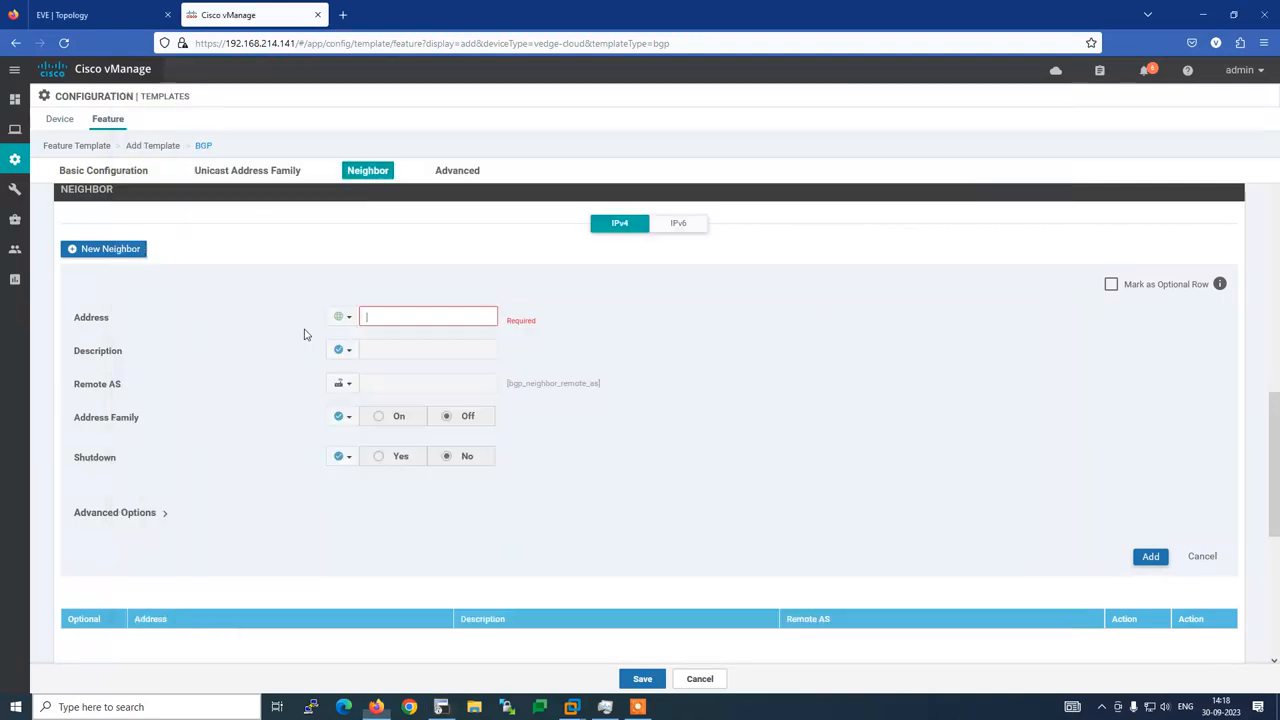
pyautogui.write('10.6.6.13')
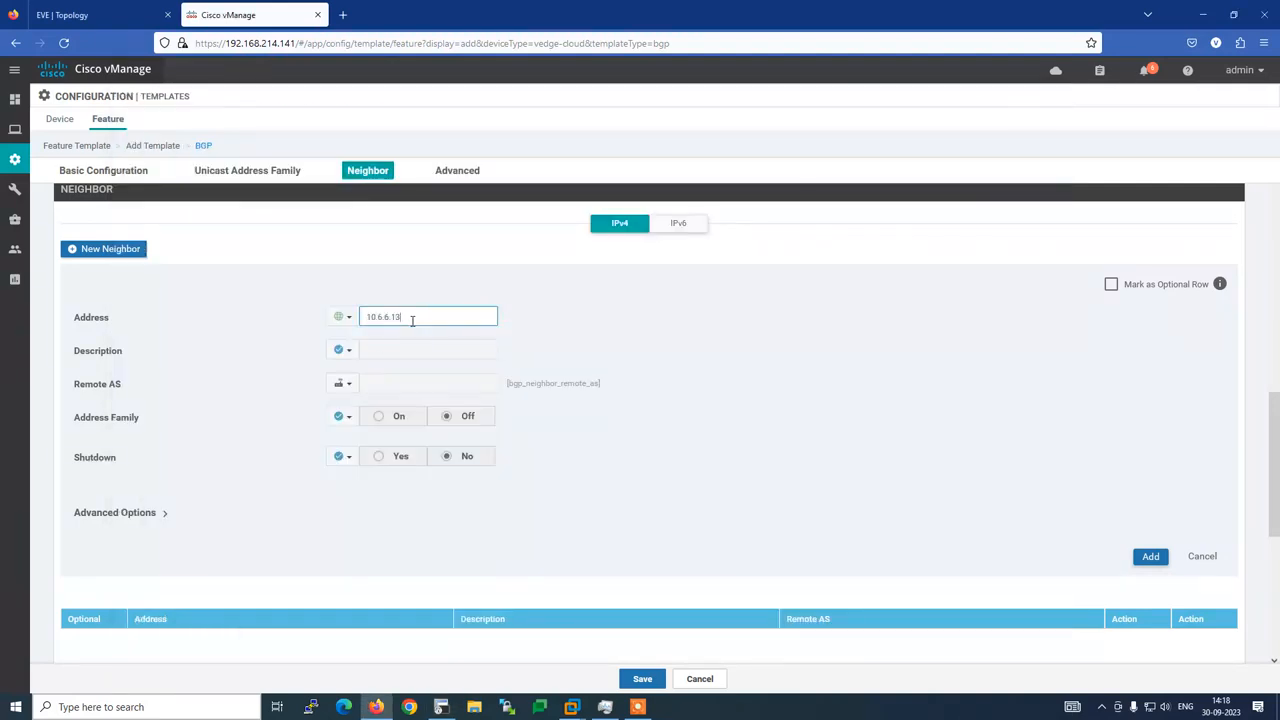
# Give the neighbor a global Remote AS of 64666 and add it
pyautogui.hotkey('alt', 'Tab')
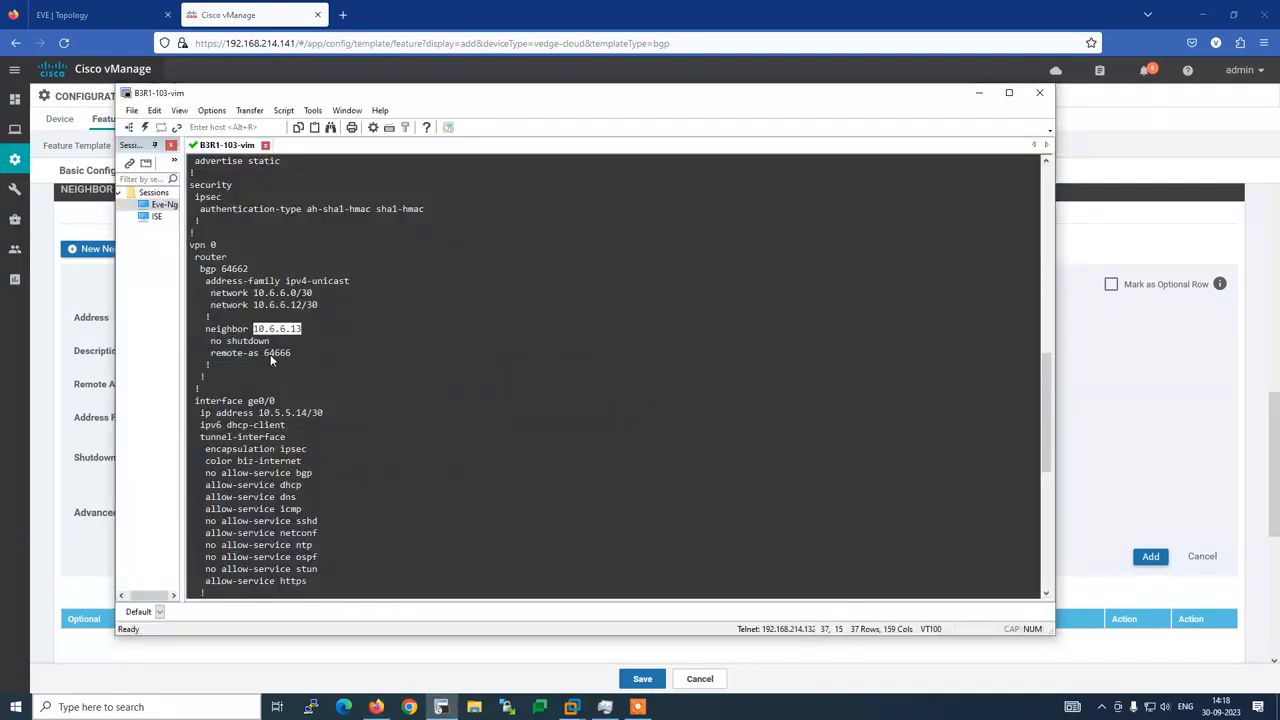
pyautogui.moveTo(265, 352); pyautogui.dragTo(292, 356)
pyautogui.hotkey('alt', 'Tab')
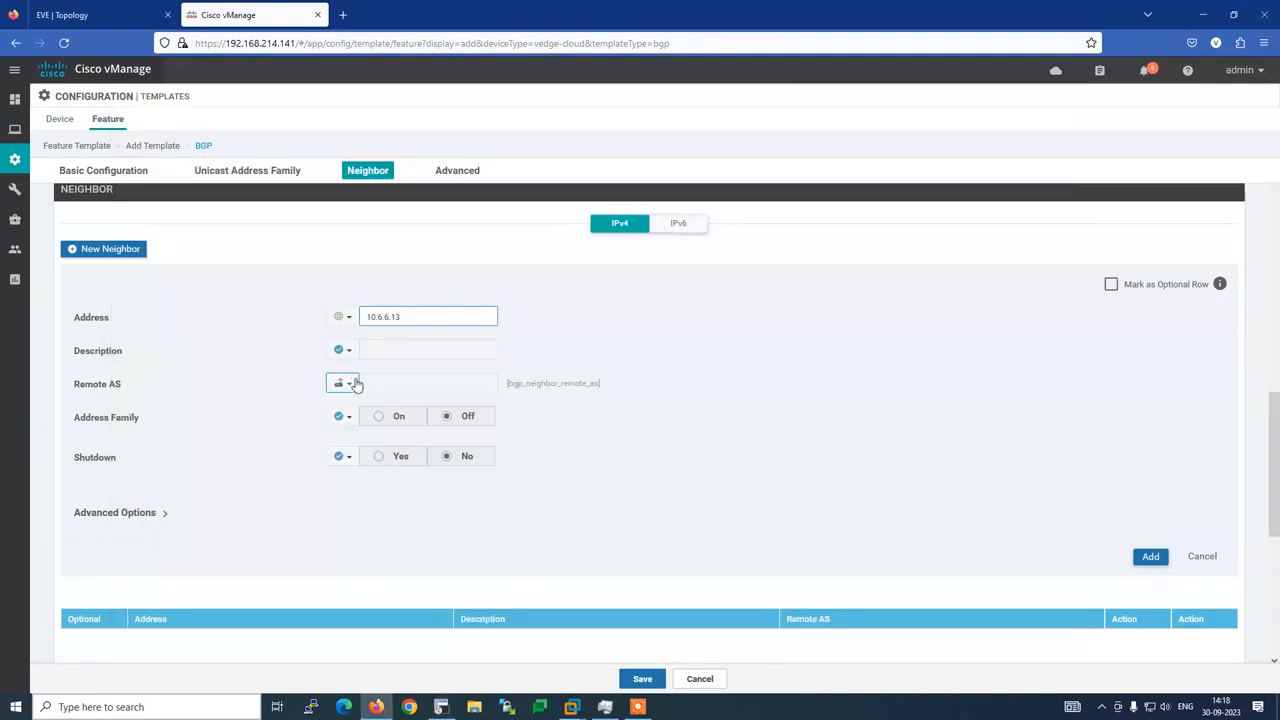
pyautogui.click(340, 383)
pyautogui.click(356, 404)
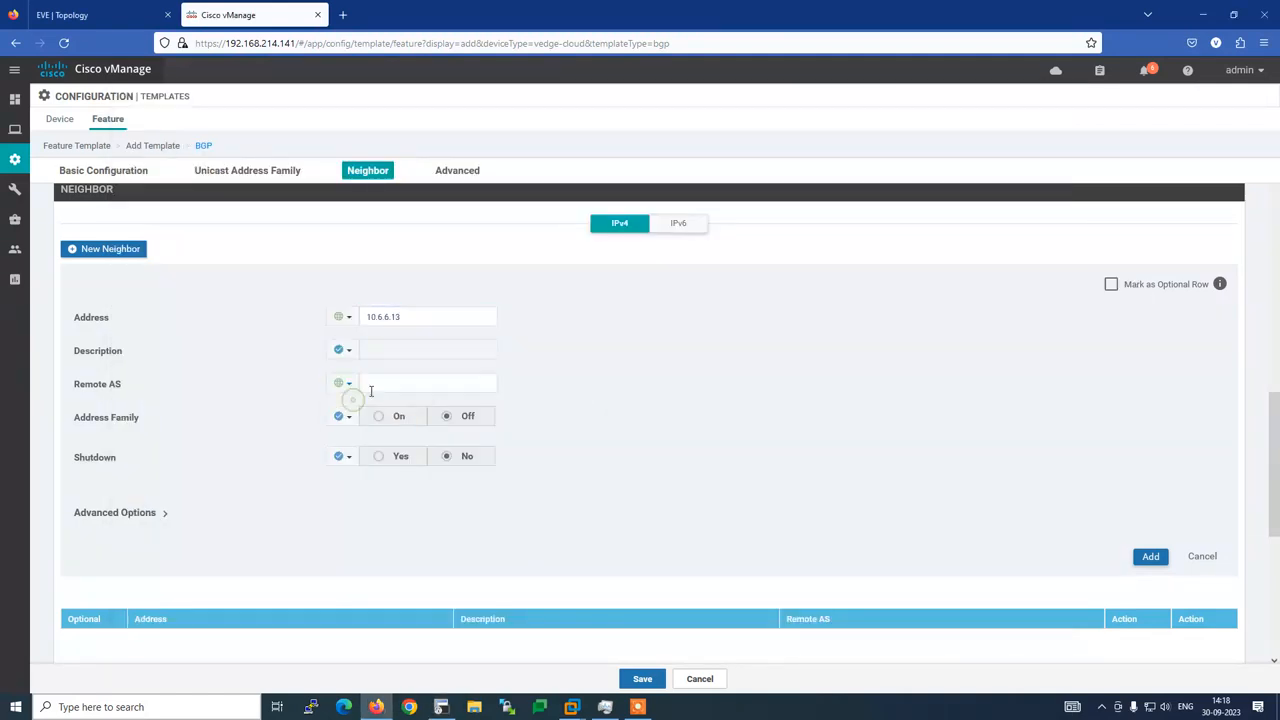
pyautogui.click(370, 386)
pyautogui.write('64666')
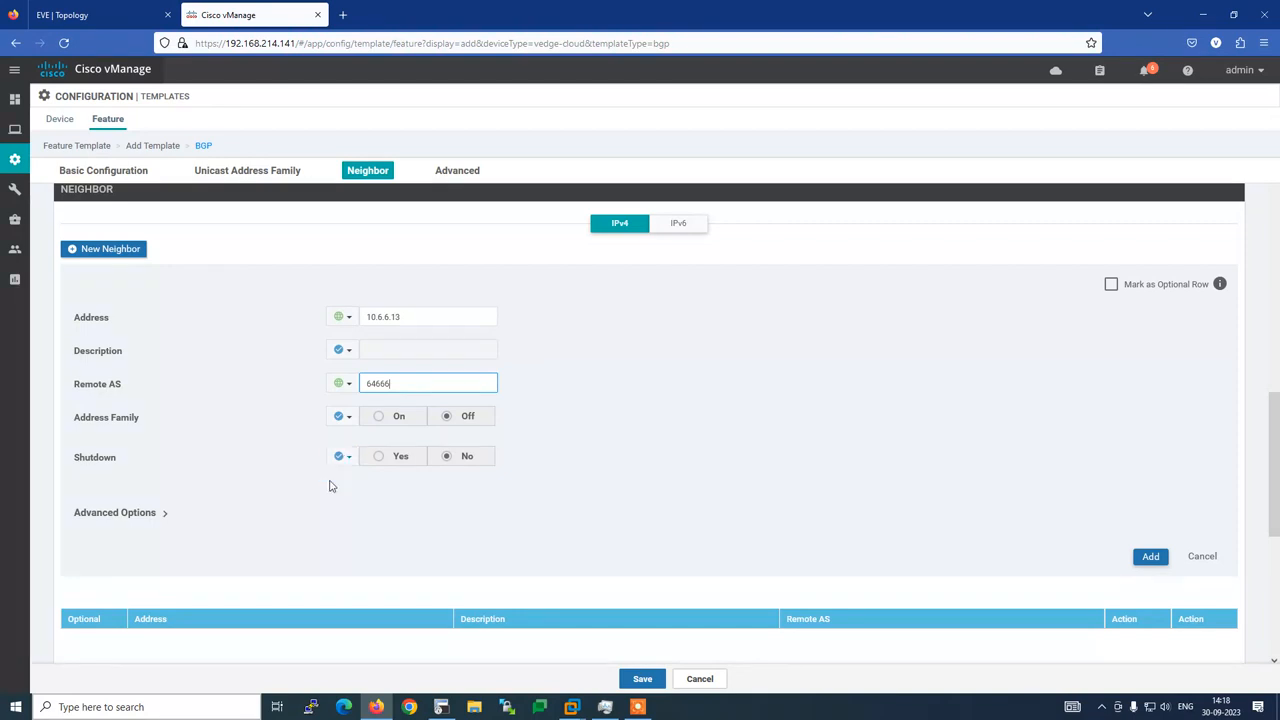
pyautogui.click(1150, 556)
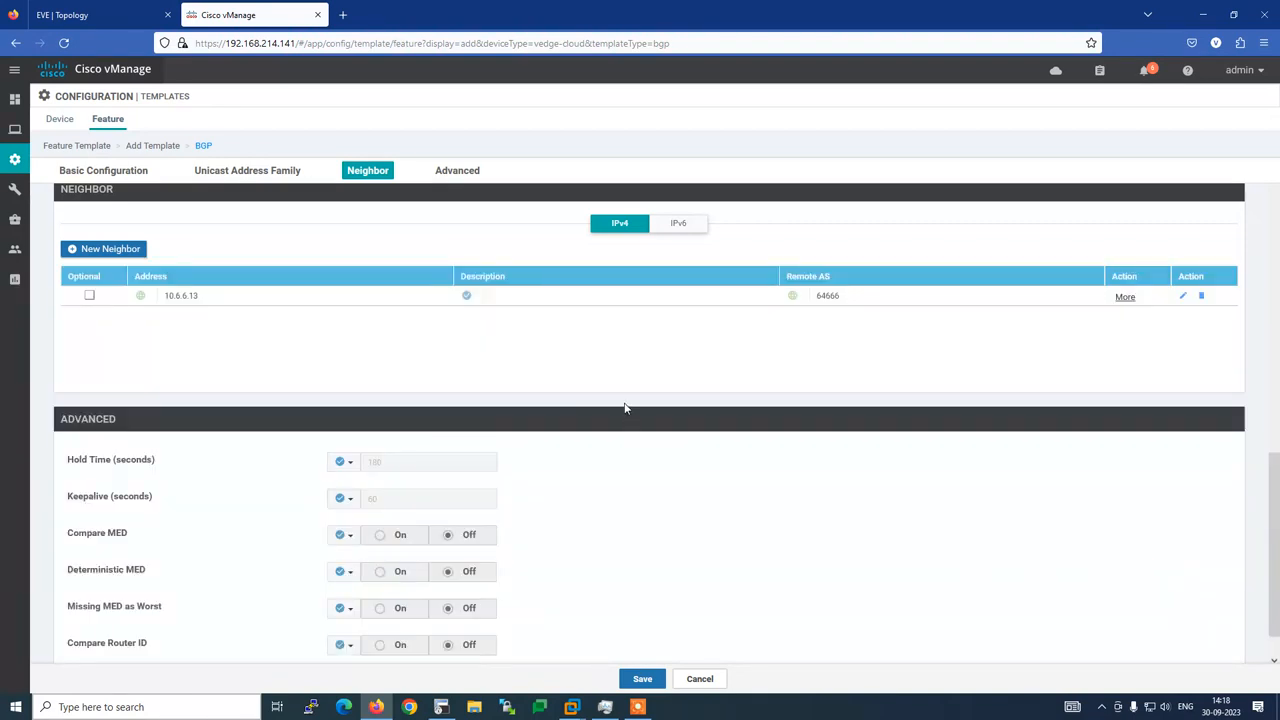
# Save the BGP-VPN-0-B3R1 feature template
pyautogui.click(447, 179)
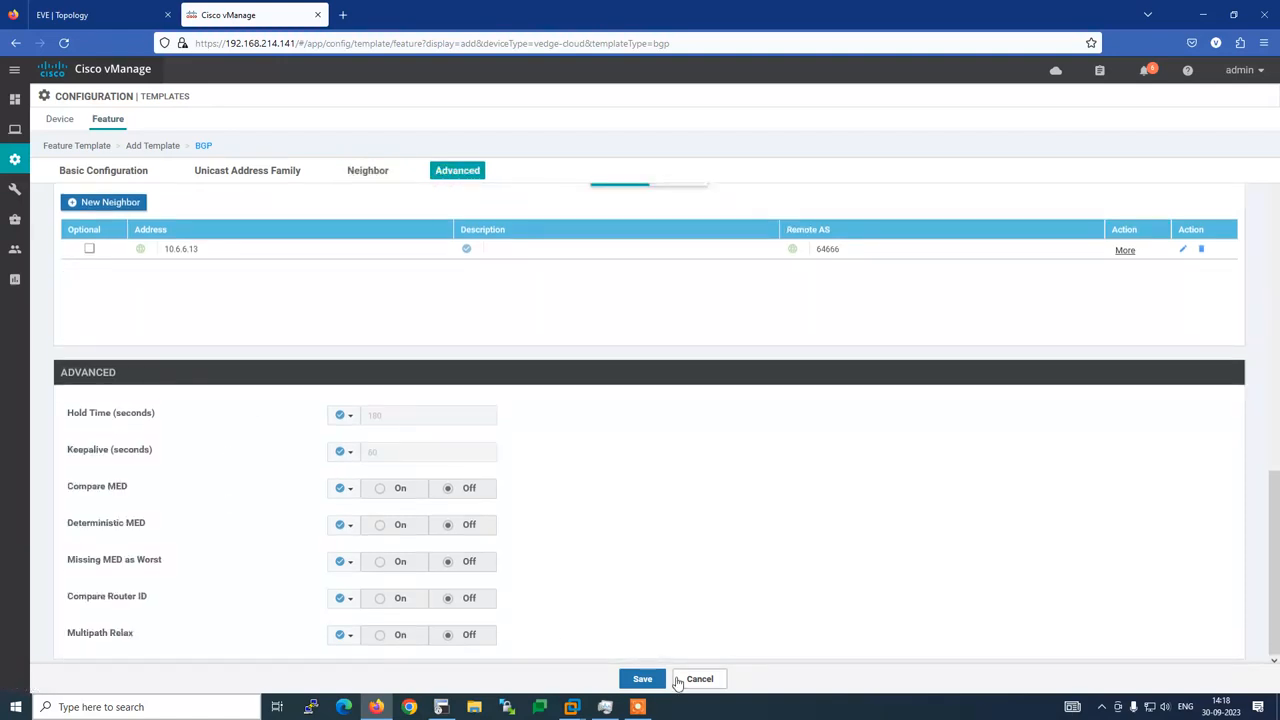
pyautogui.click(645, 682)
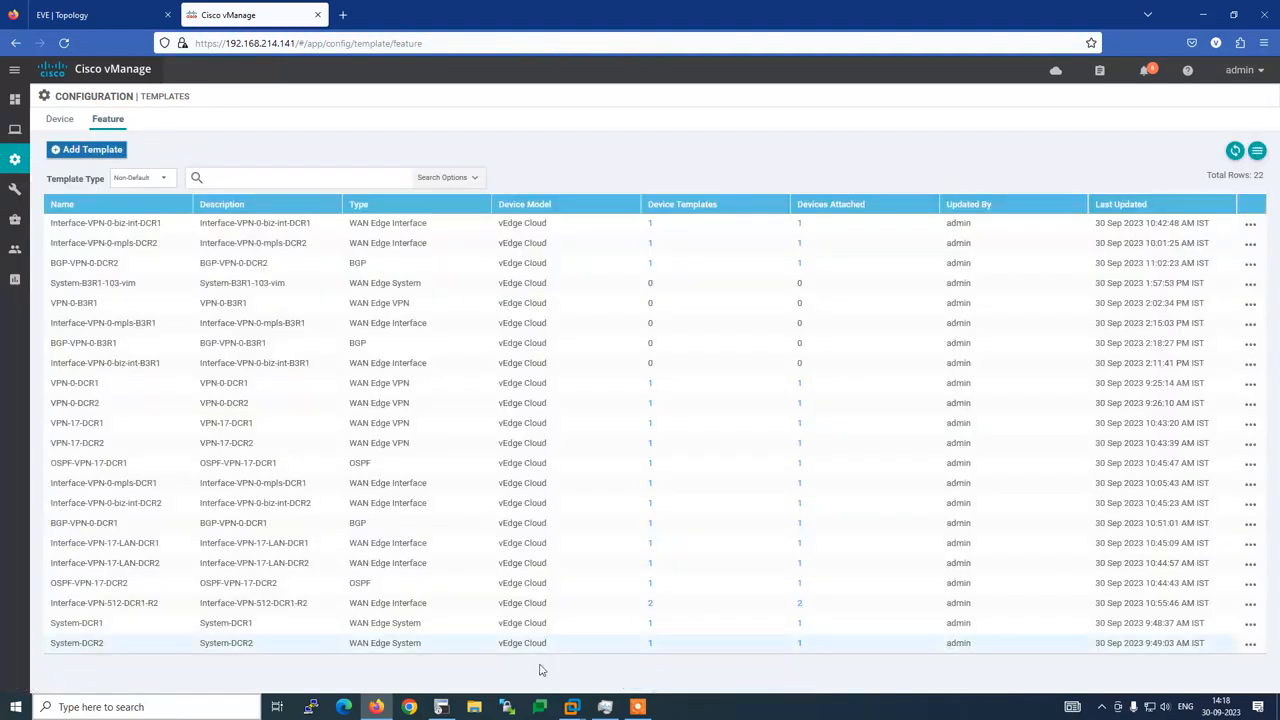
pyautogui.click(441, 707)
# Review the B3R1-103-vim running config in SecureCRT, then return to vManage's feature template list
pyautogui.scroll(4, 308, 530)
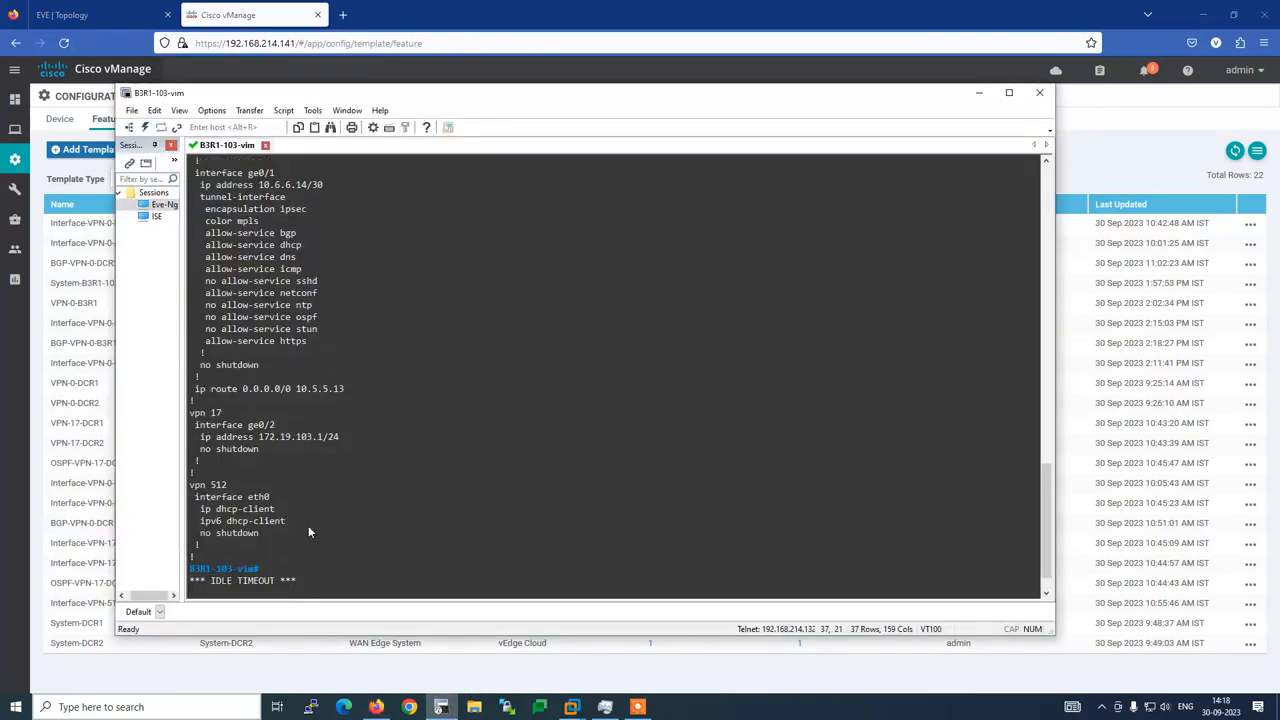
pyautogui.scroll(8, 308, 530)
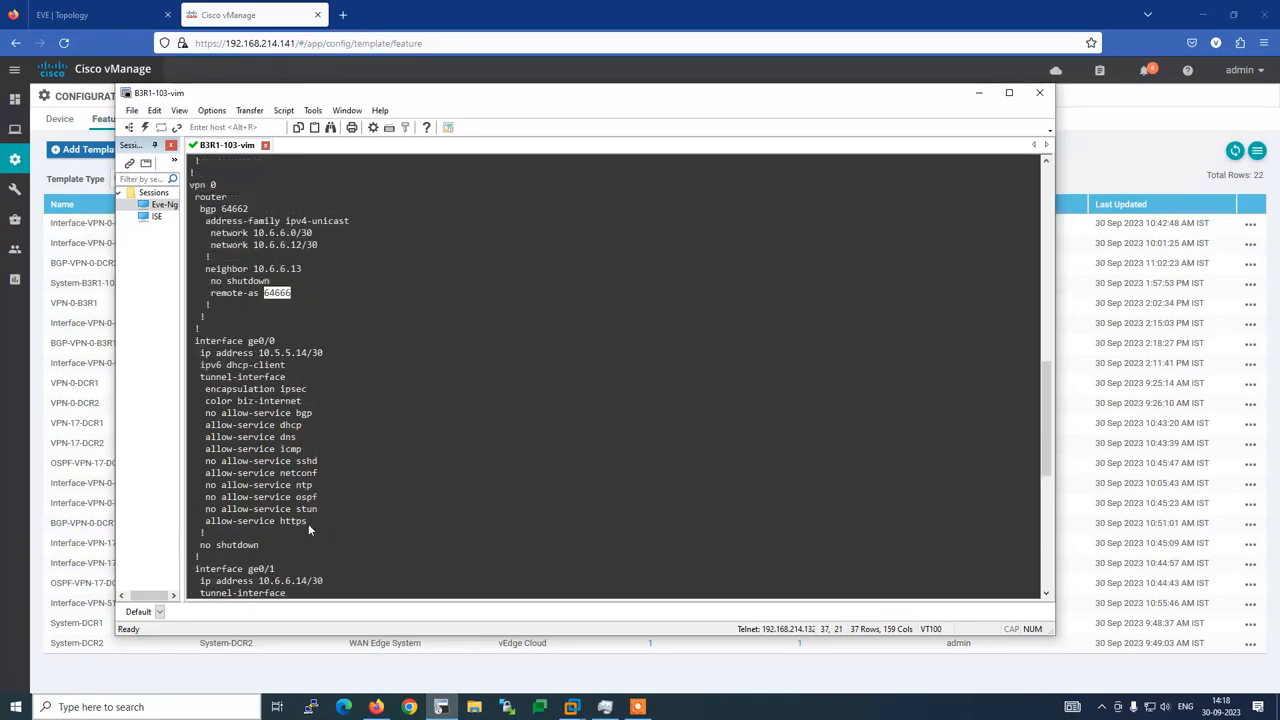
pyautogui.scroll(3, 295, 362)
pyautogui.scroll(1, 295, 369)
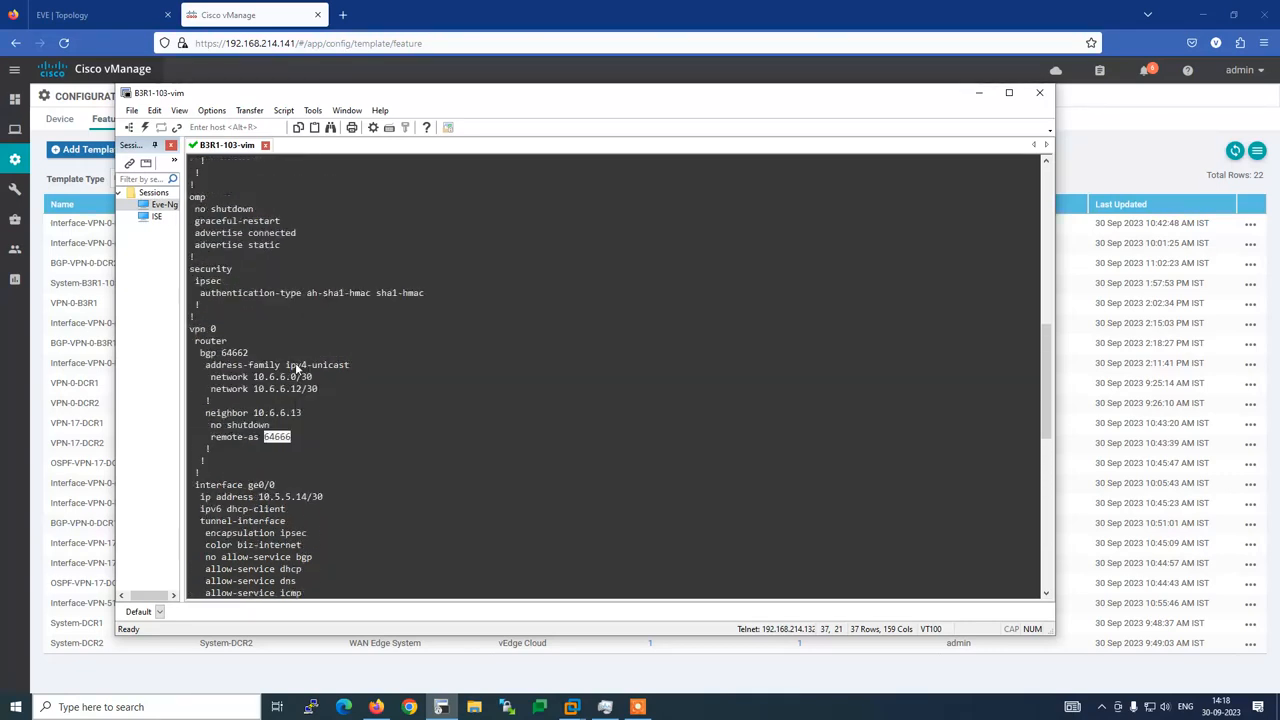
pyautogui.scroll(-4, 295, 364)
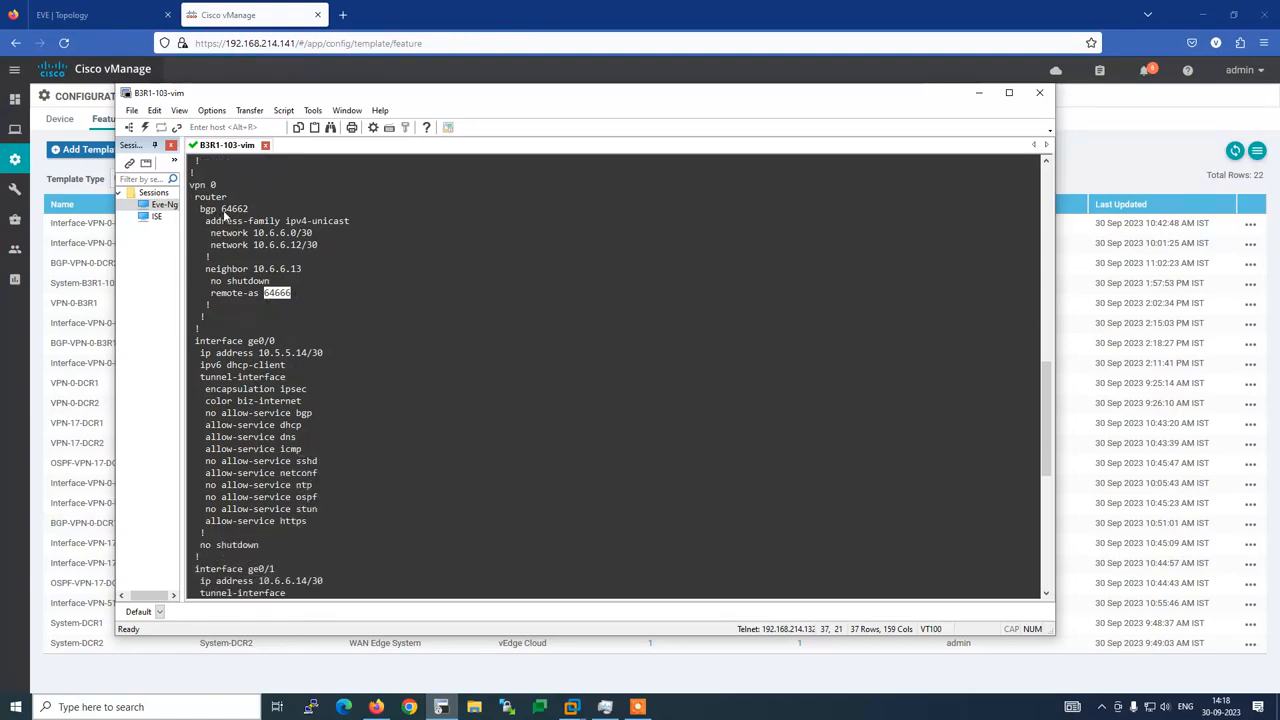
pyautogui.scroll(-4, 320, 359)
pyautogui.scroll(-8, 304, 467)
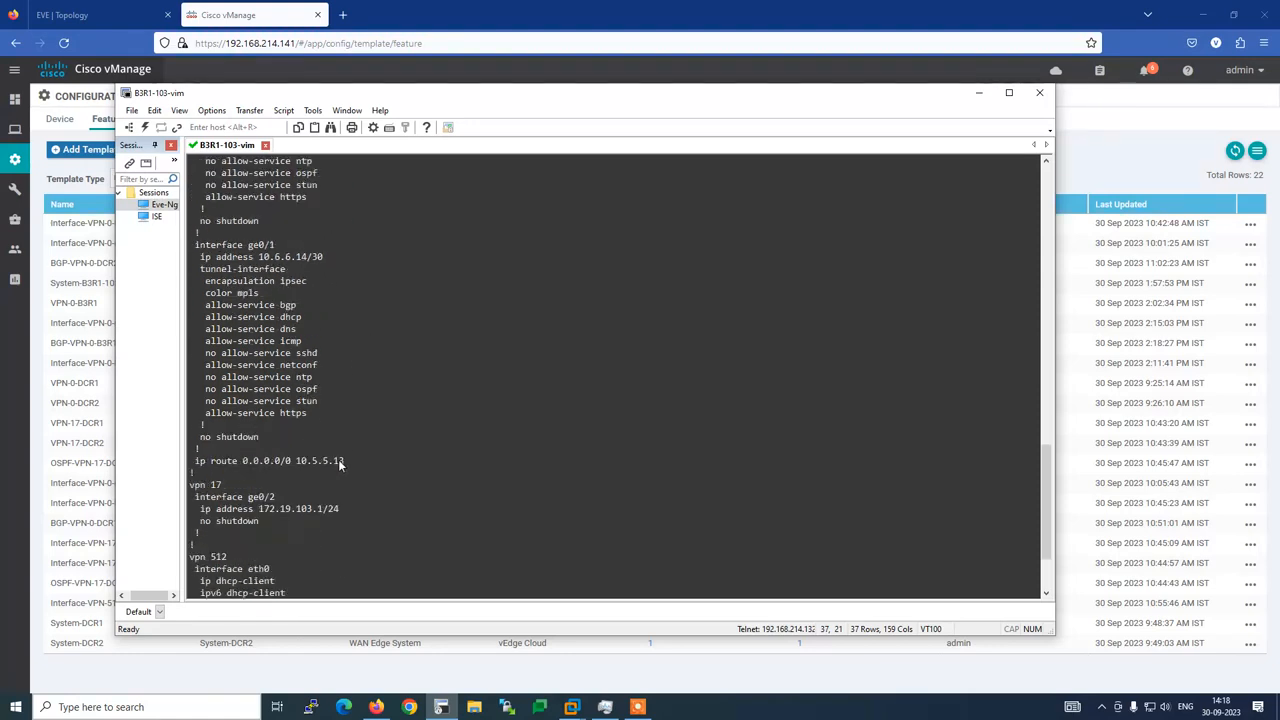
pyautogui.click(376, 707)
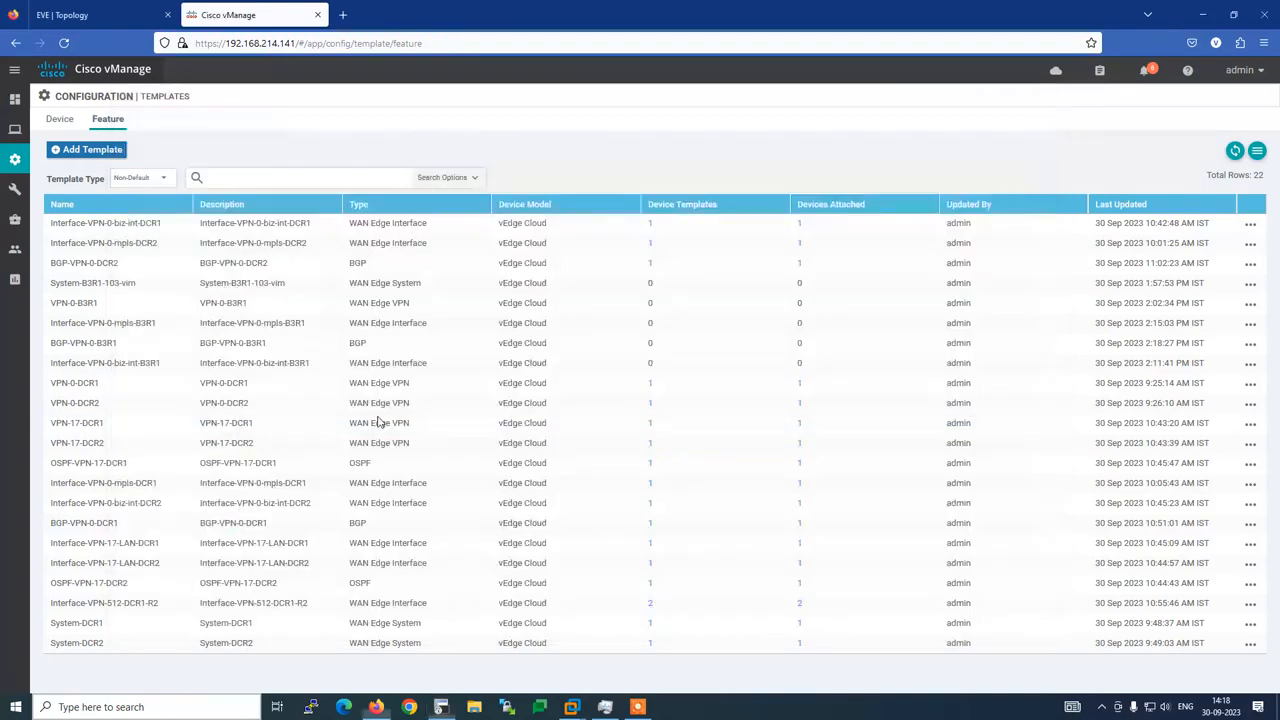
# Start a new VPN feature template for the vEdge Cloud device model
pyautogui.click(90, 149)
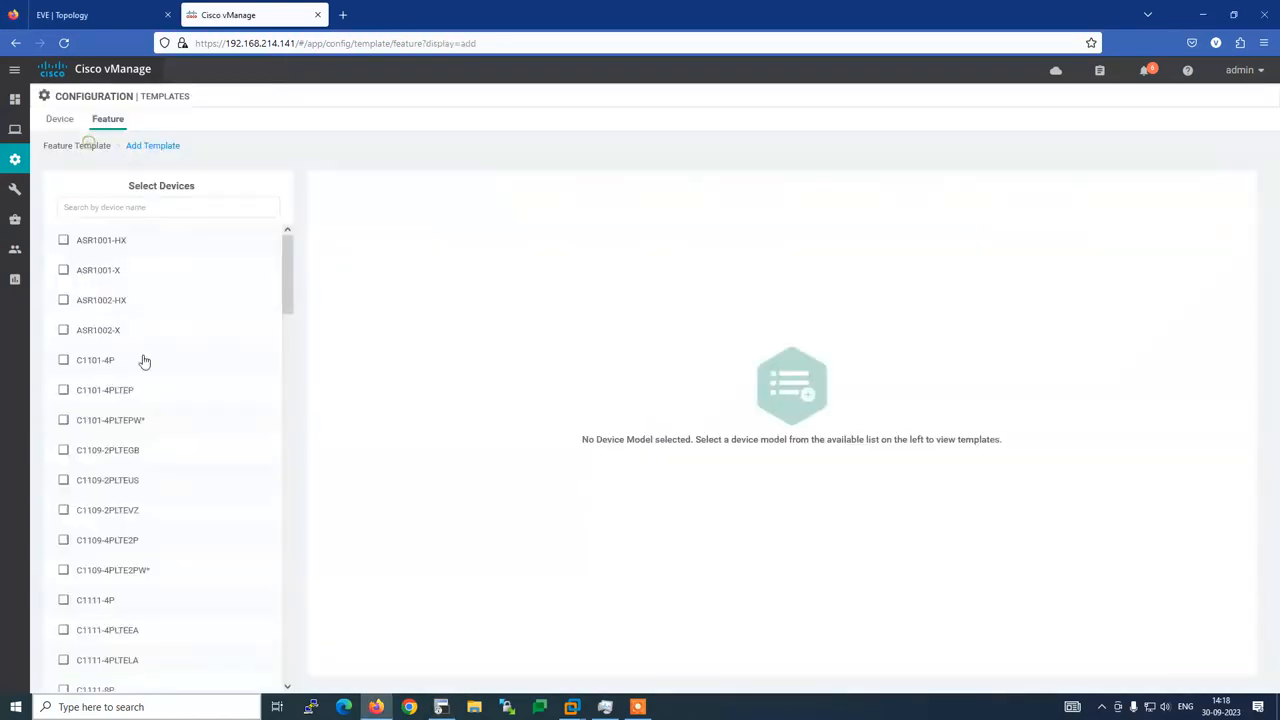
pyautogui.click(151, 205)
pyautogui.write('ve')
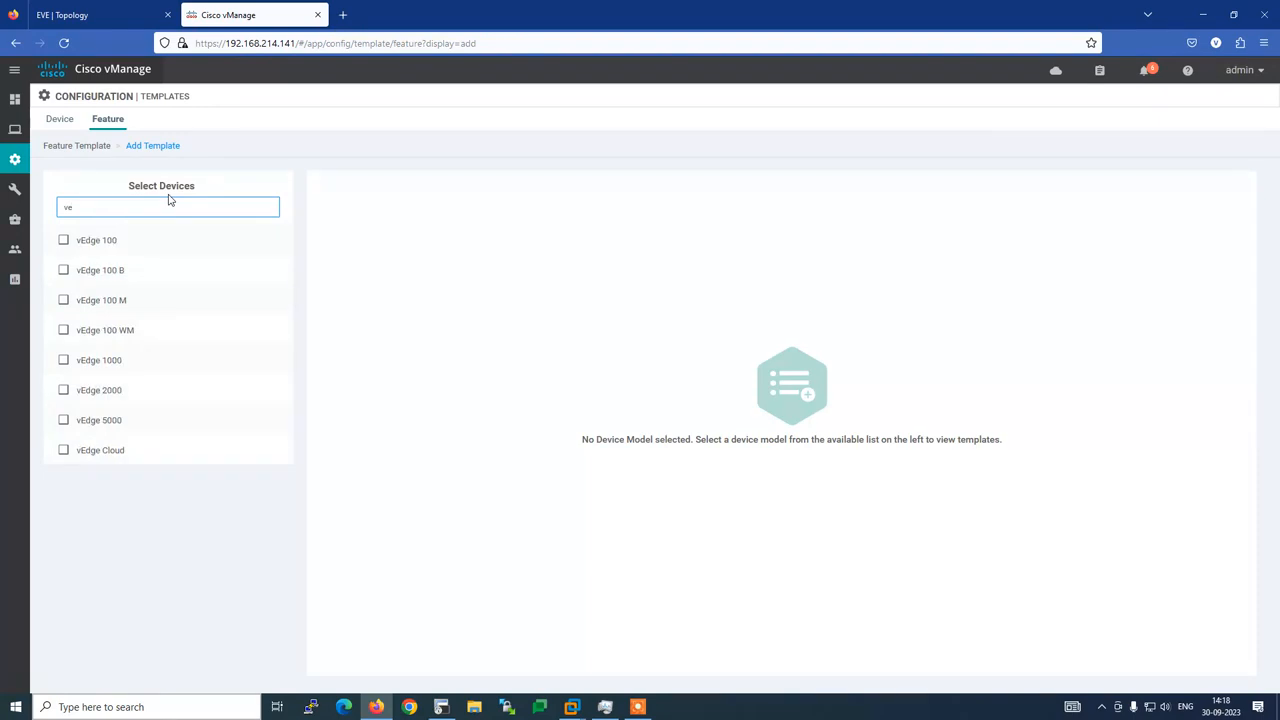
pyautogui.click(152, 452)
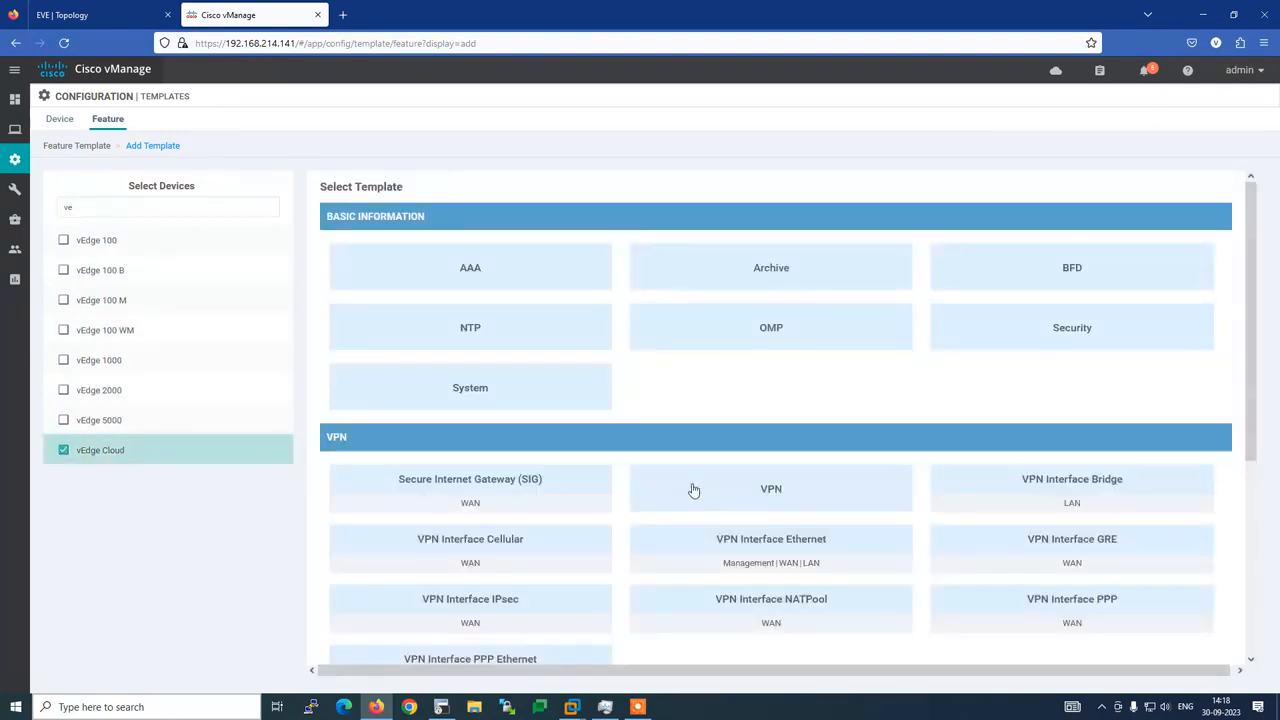
pyautogui.click(724, 488)
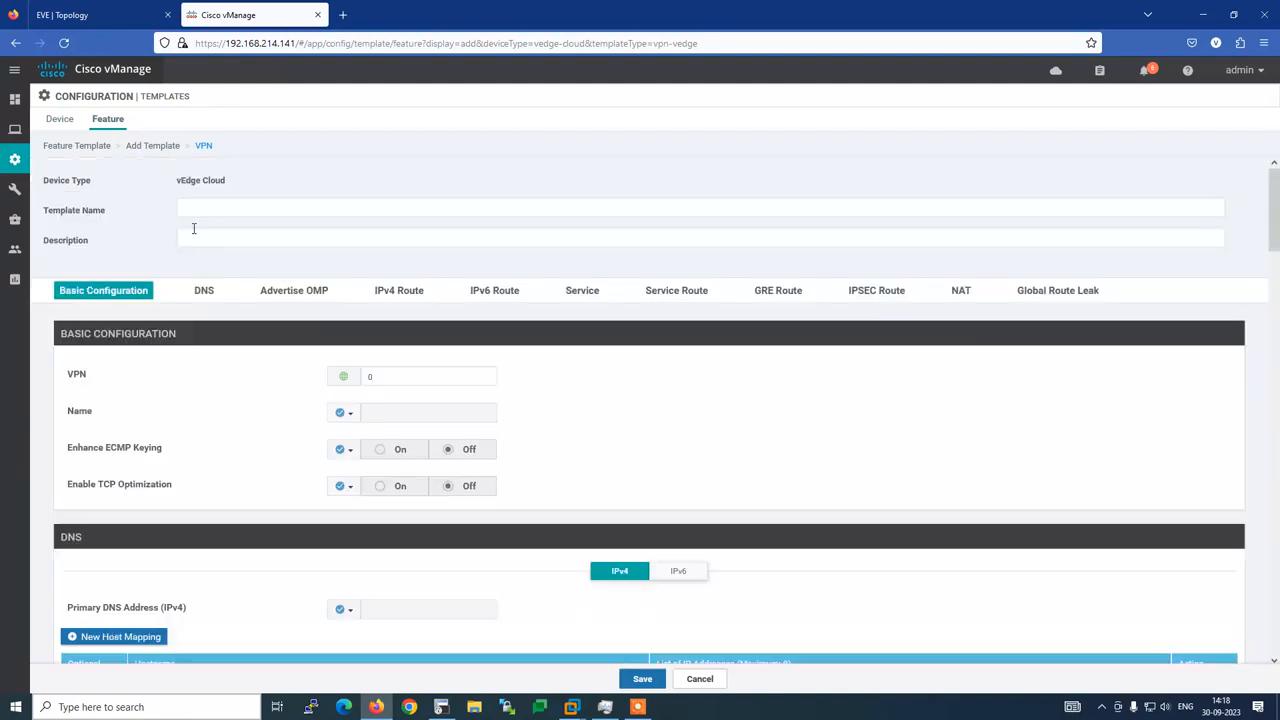
# Name the template VPN-17-B3R1, paste the same text as description, and set VPN ID 17
pyautogui.click(196, 208)
pyautogui.write('VPN')
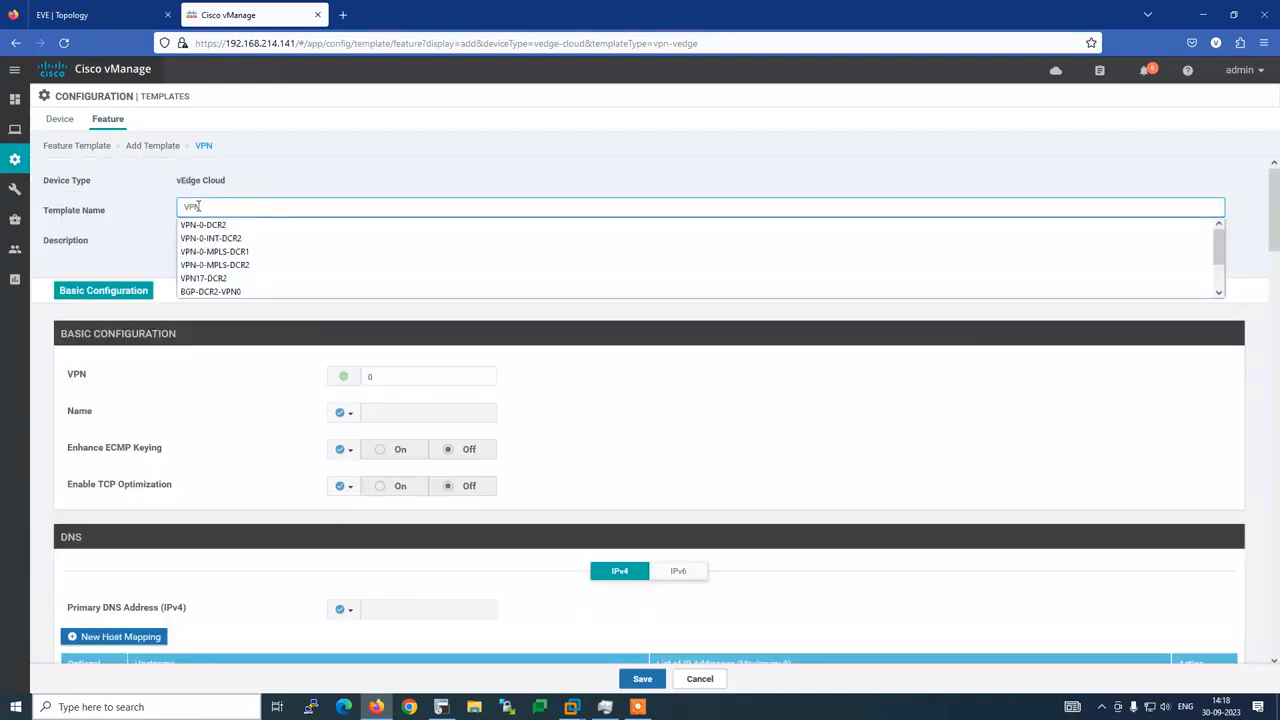
pyautogui.write('-17-B3R1')
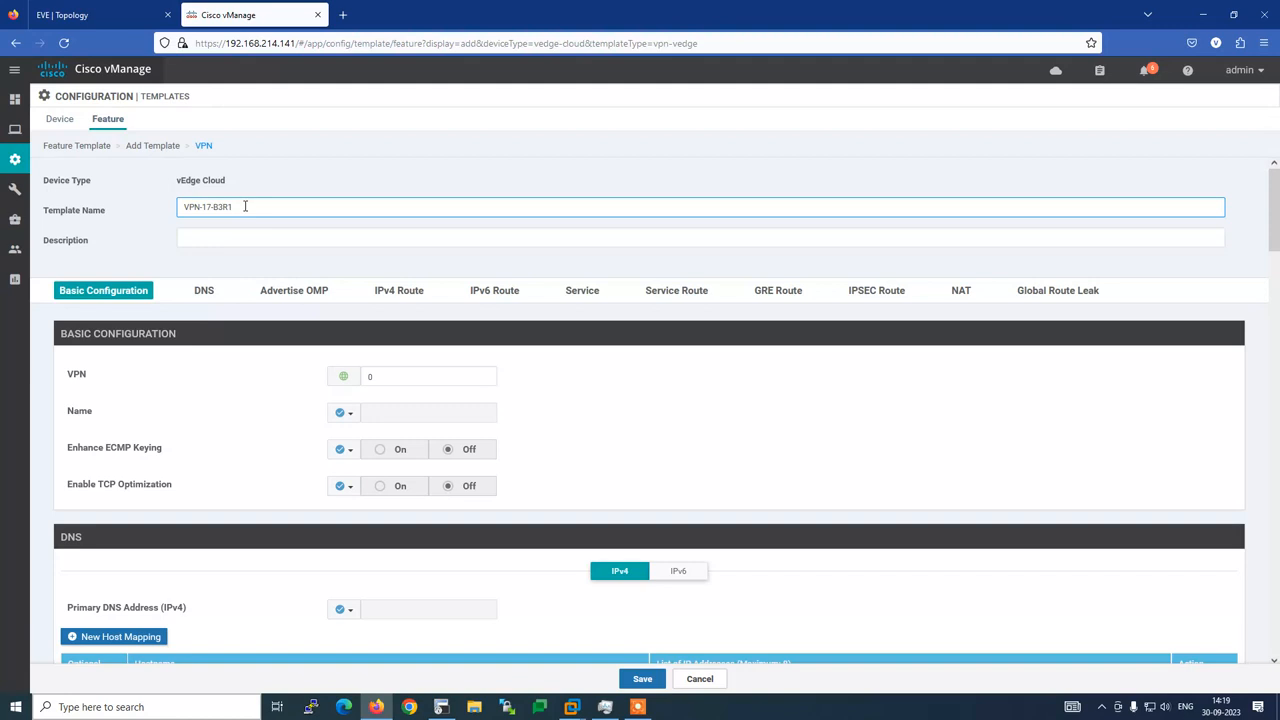
pyautogui.moveTo(245, 206); pyautogui.dragTo(128, 211)
pyautogui.hotkey('ctrl', 'c')
pyautogui.click(188, 238)
pyautogui.hotkey('ctrl', 'v')
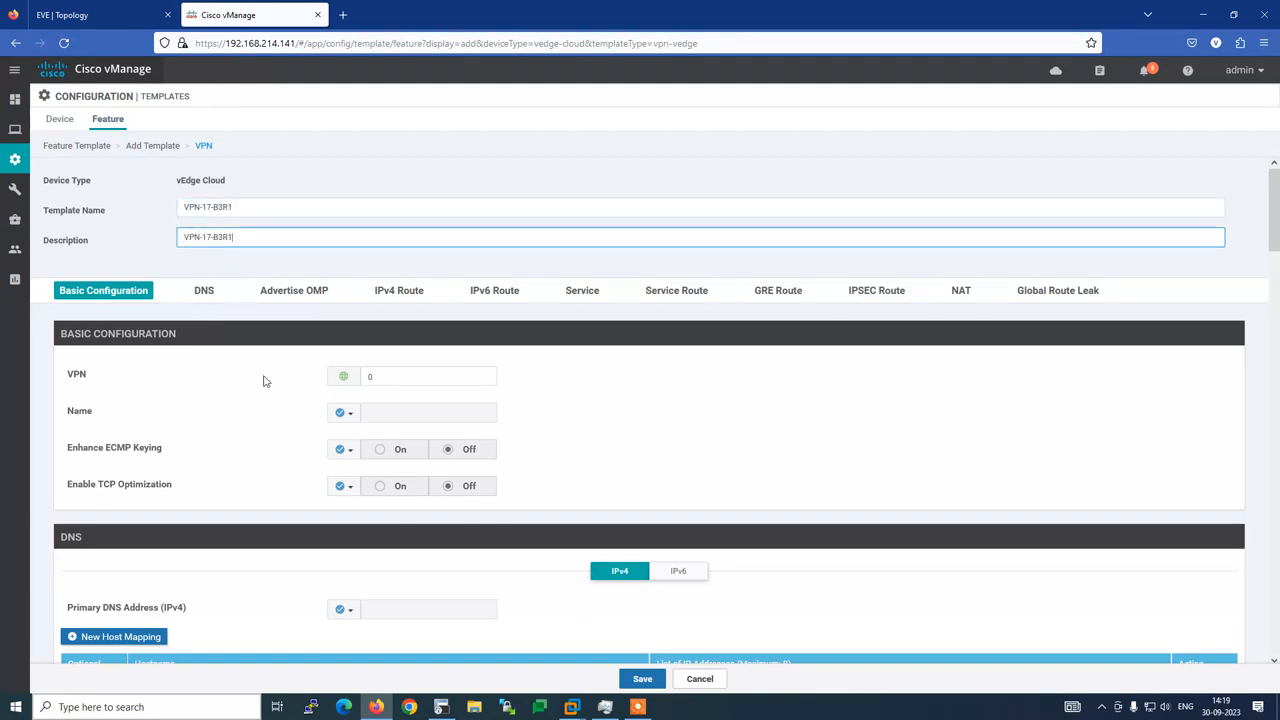
pyautogui.click(367, 376)
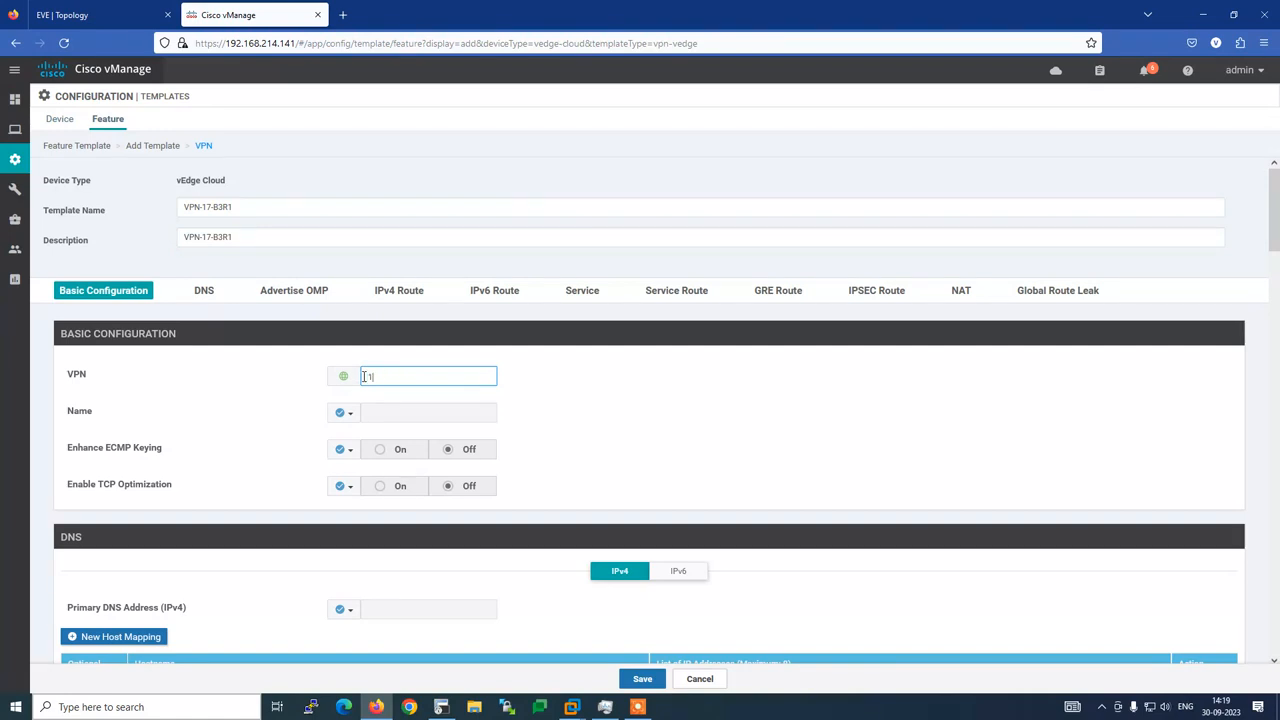
pyautogui.scroll(-3, 293, 411)
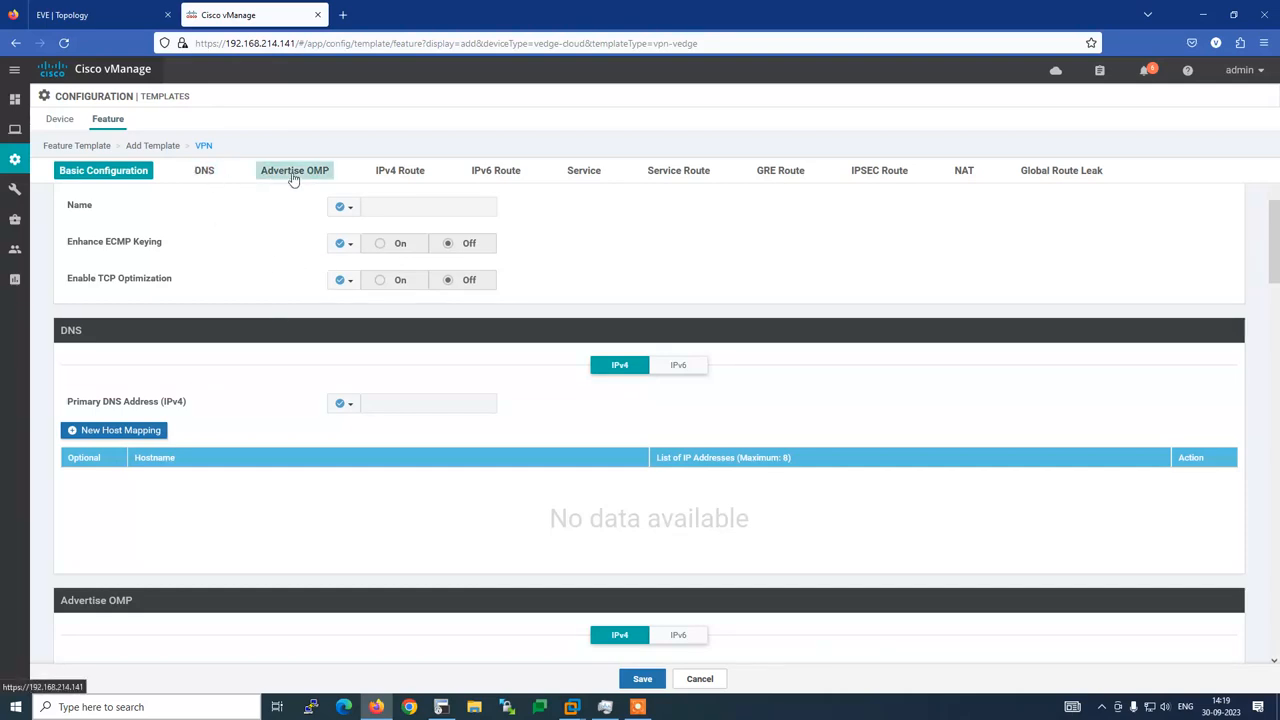
# Check the router's routes, cancel the unfinished IPv4 route, and save VPN-17-B3R1
pyautogui.click(385, 172)
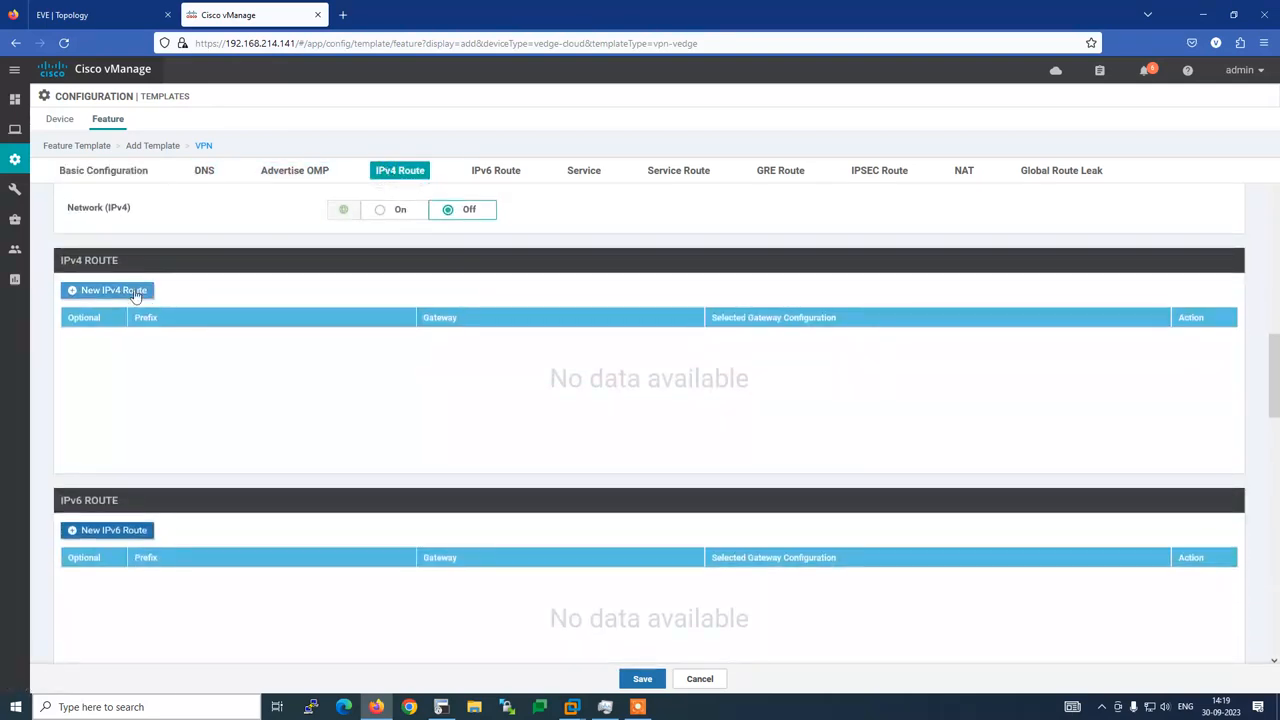
pyautogui.click(130, 290)
pyautogui.click(410, 318)
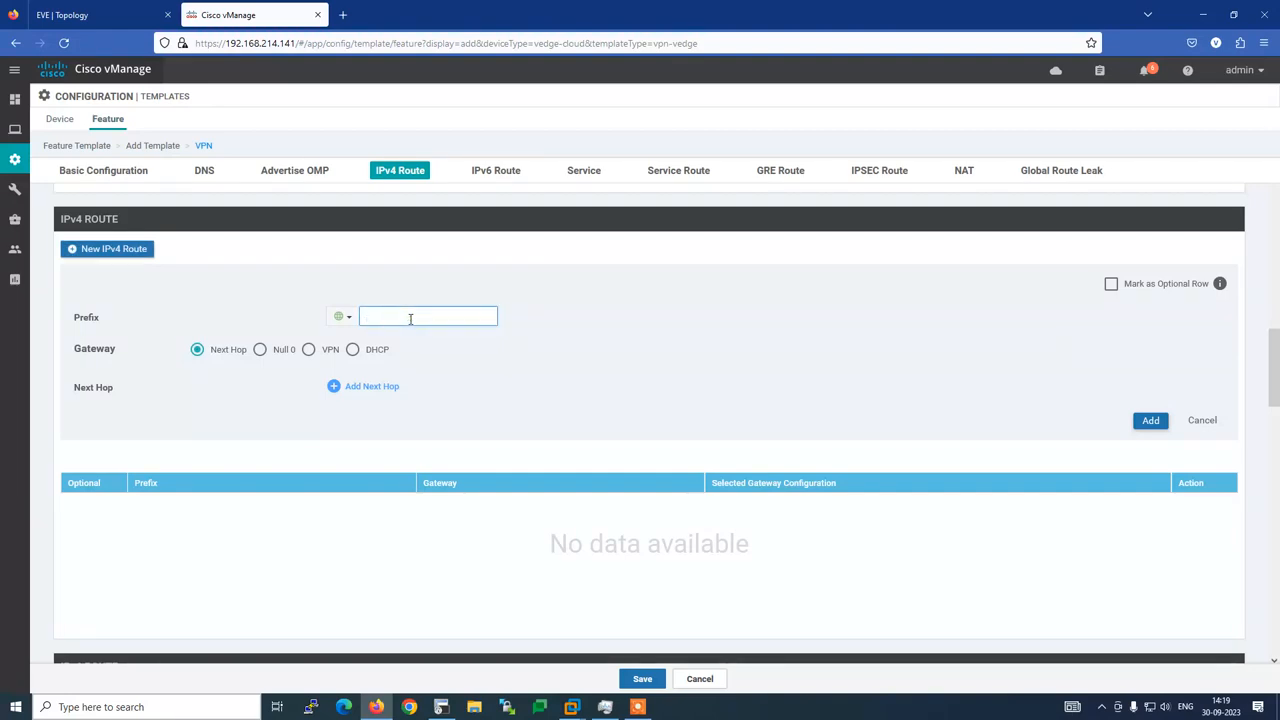
pyautogui.click(441, 706)
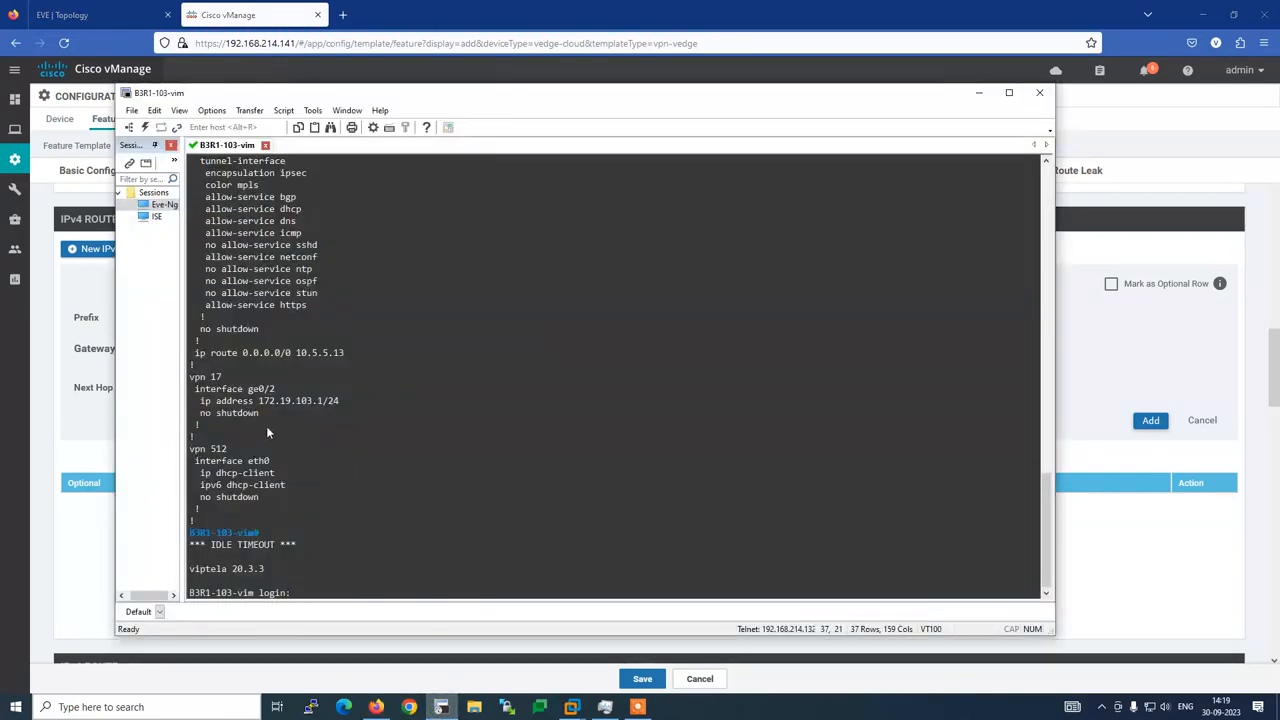
pyautogui.hotkey('alt', 'Tab')
pyautogui.click(1203, 424)
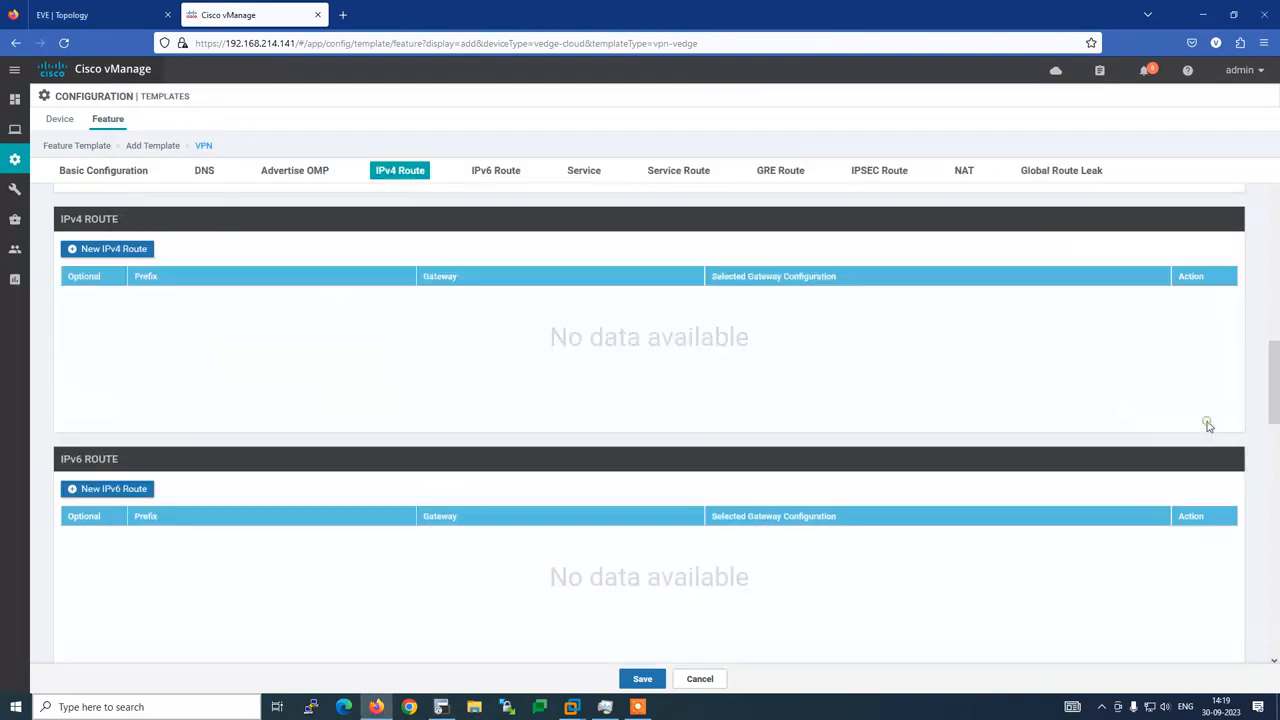
pyautogui.hotkey('alt', 'Tab')
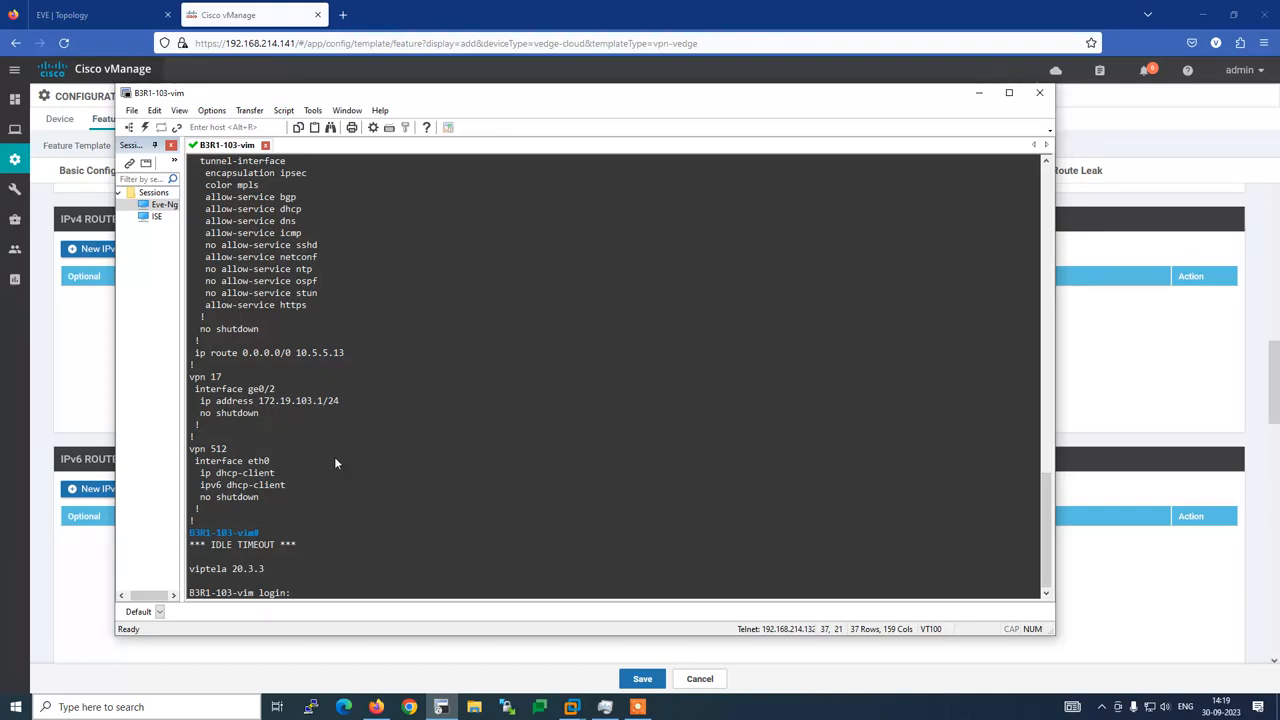
pyautogui.hotkey('alt', 'Tab')
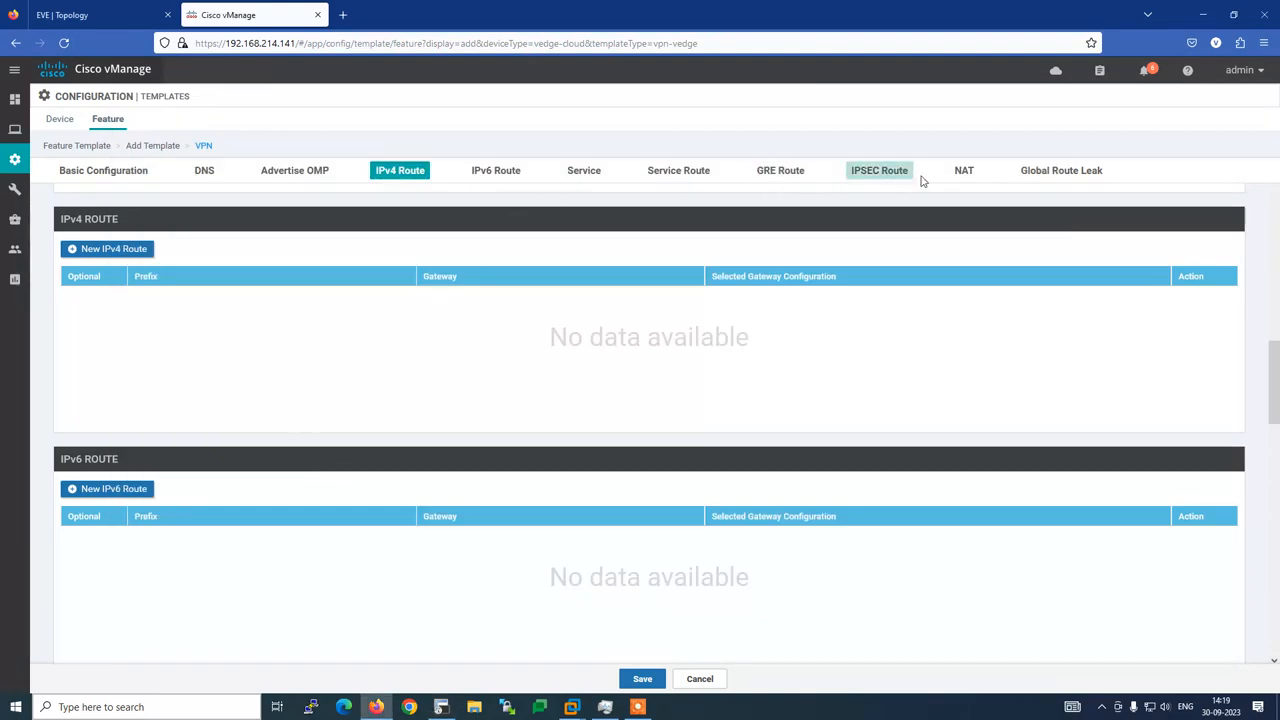
pyautogui.click(642, 679)
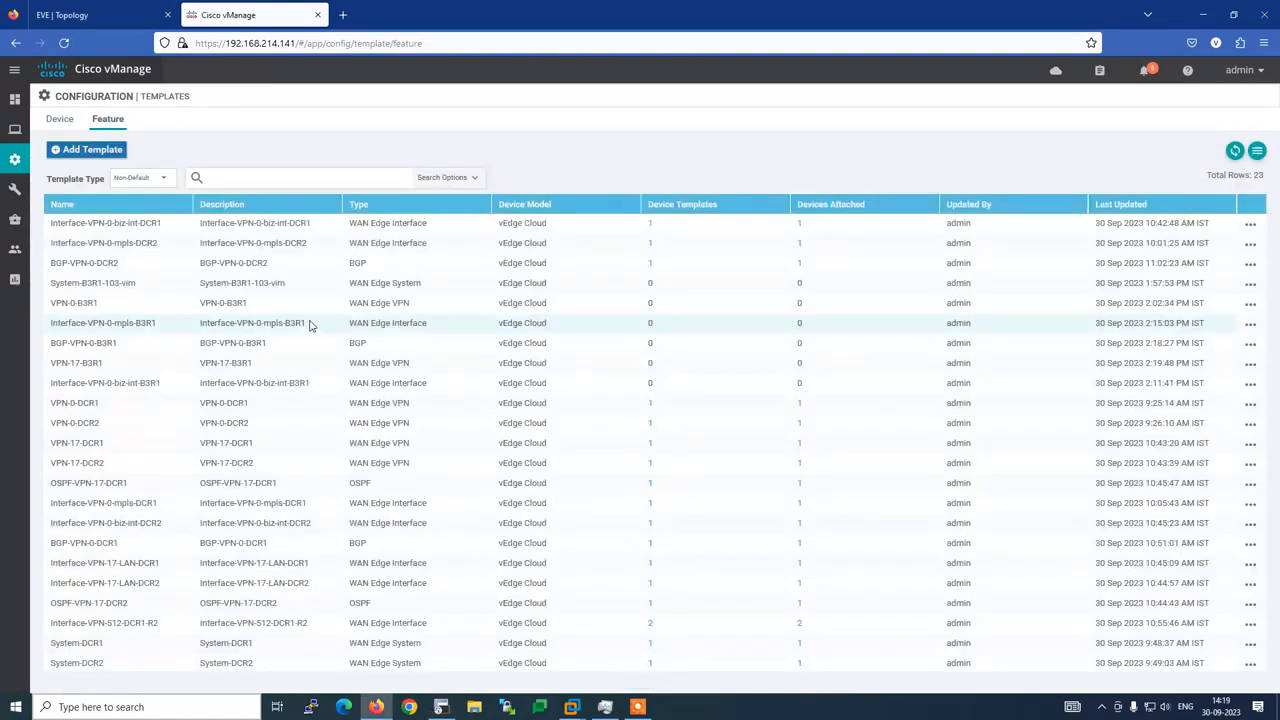
# Start a new VPN Interface Ethernet feature template for the vEdge Cloud model
pyautogui.click(103, 149)
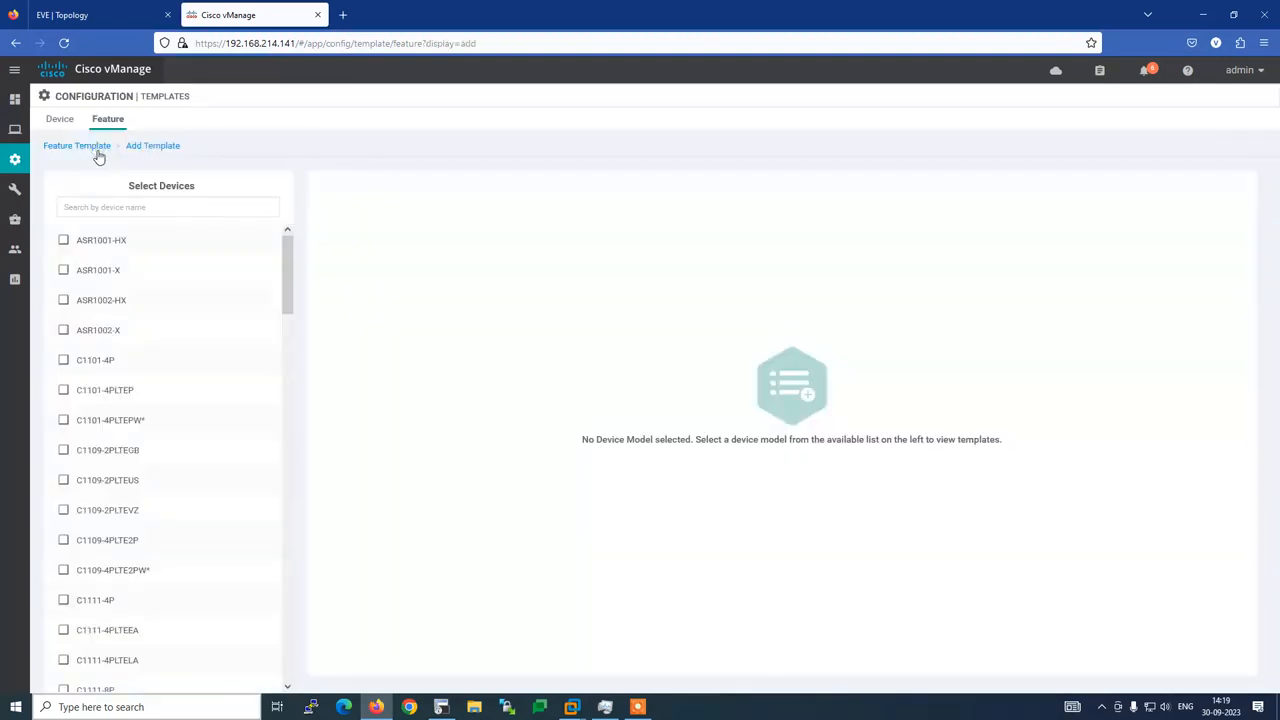
pyautogui.click(104, 205)
pyautogui.write('ve')
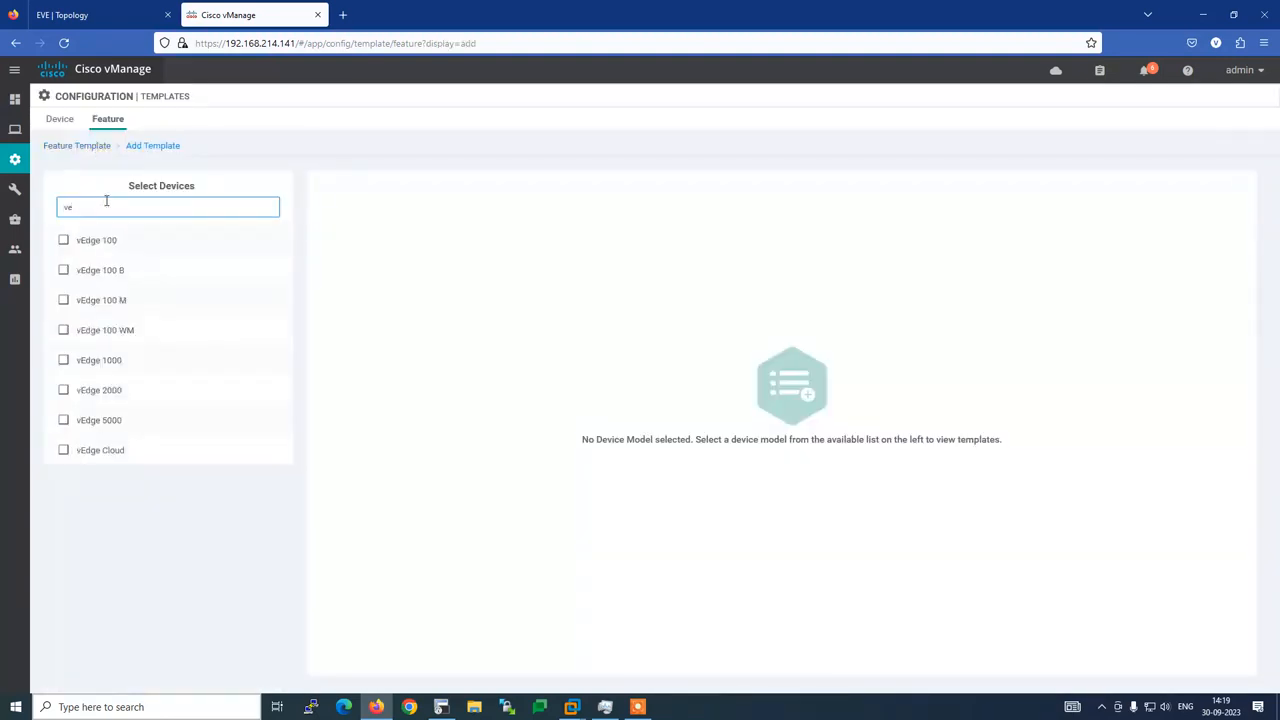
pyautogui.click(97, 452)
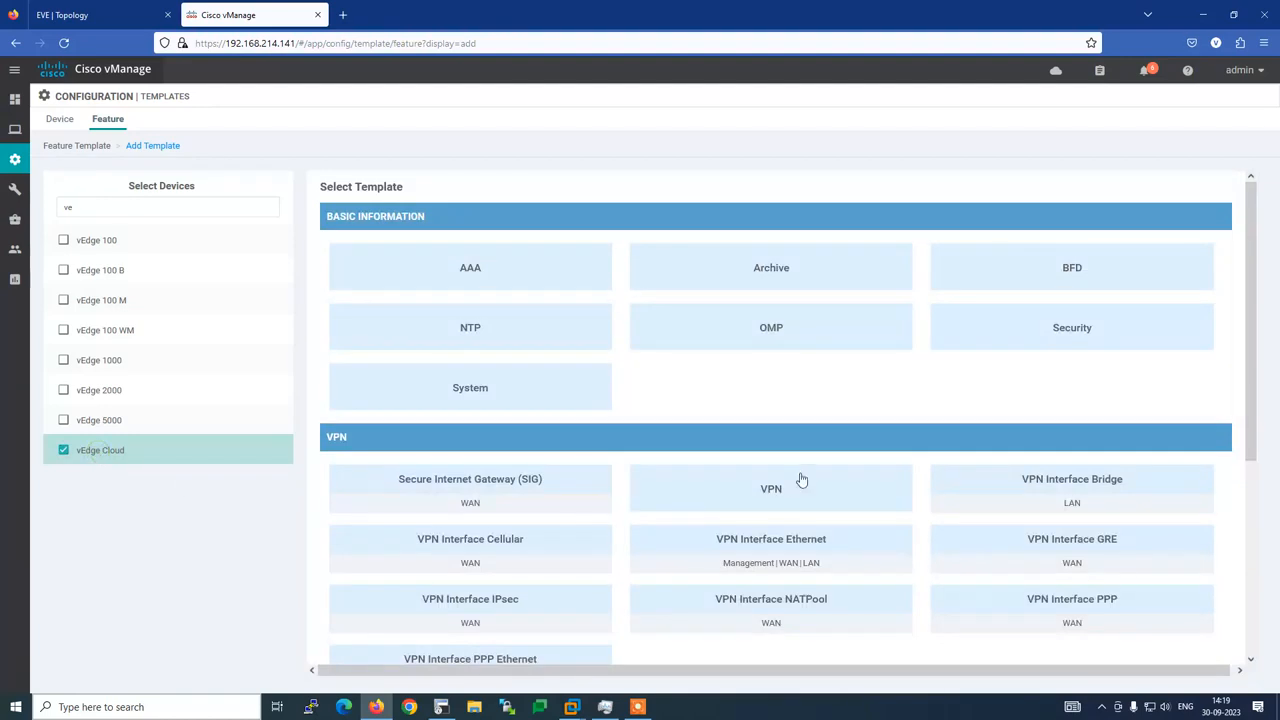
pyautogui.click(783, 545)
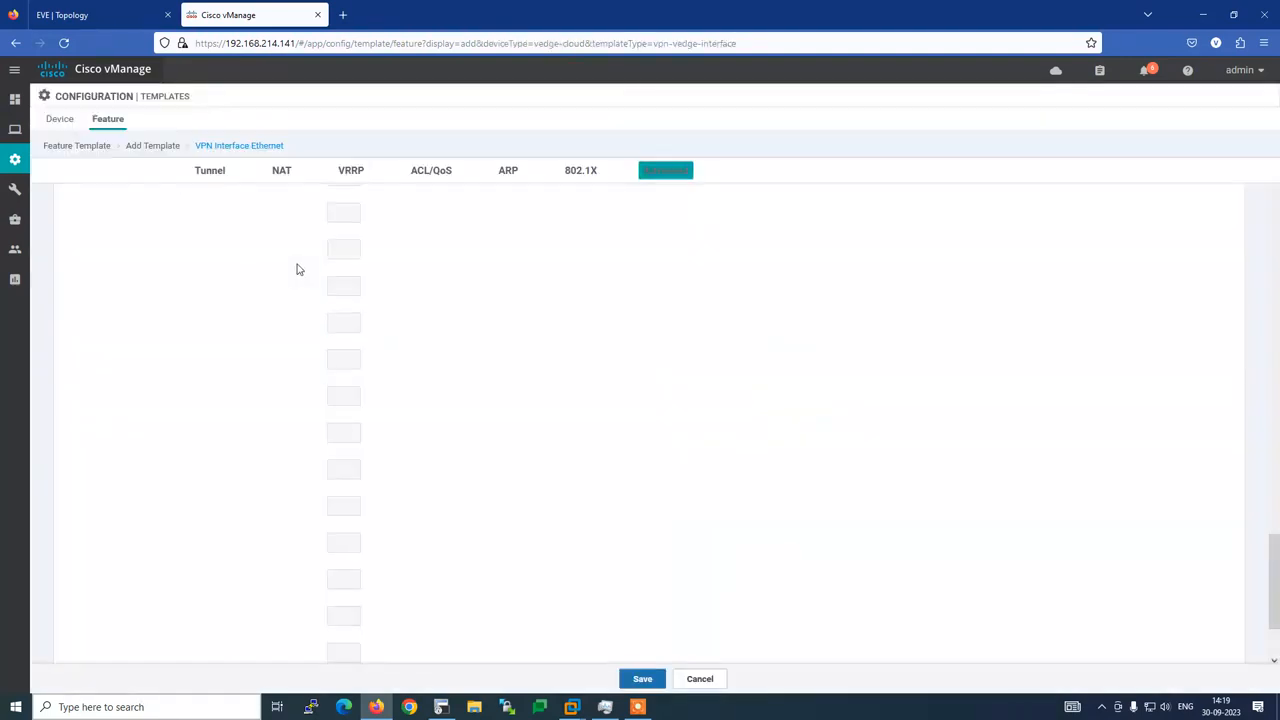
# Set both the template name and description to Interface-VPN17-LAN-B3R1
pyautogui.click(225, 209)
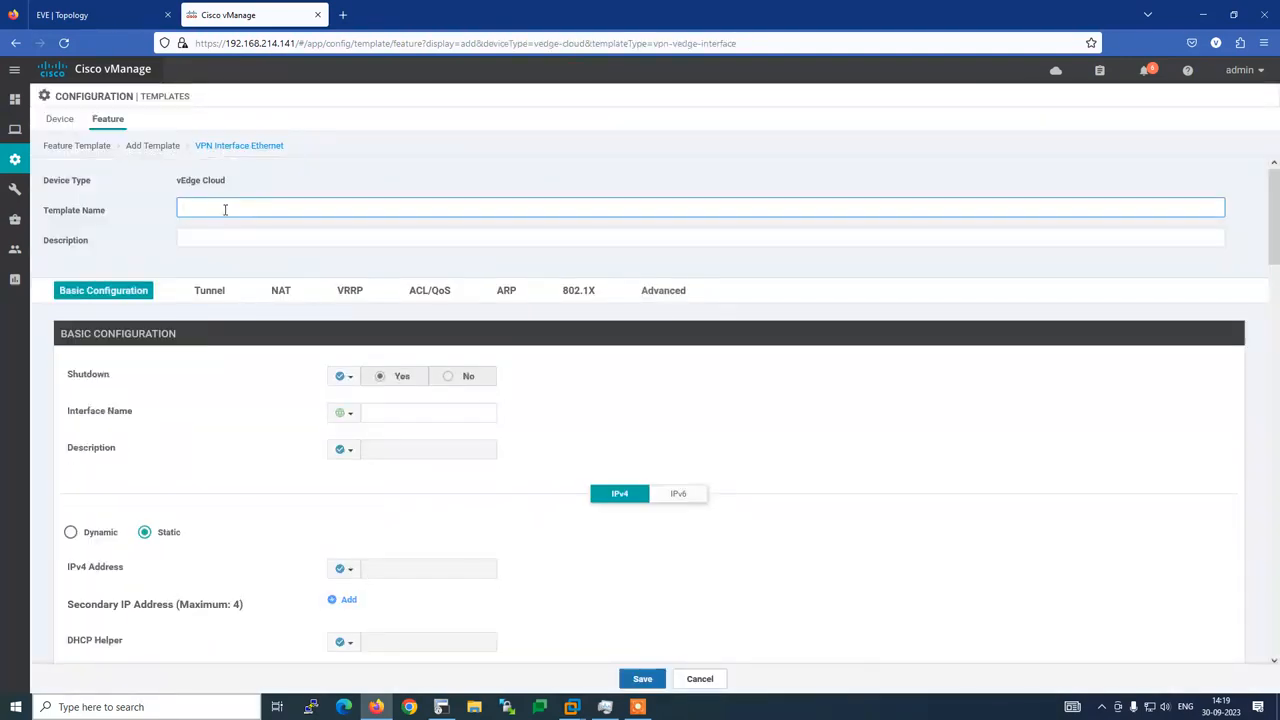
pyautogui.write('Interfac')
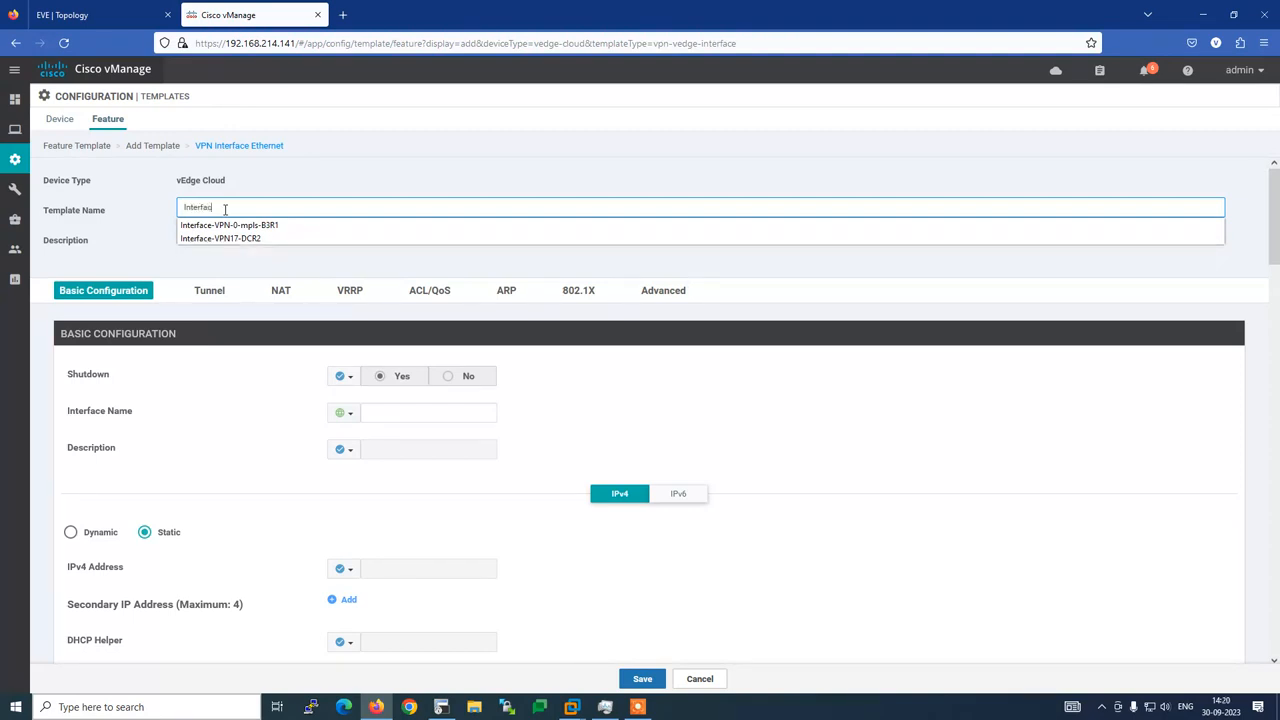
pyautogui.press('Down')
pyautogui.press('Down')
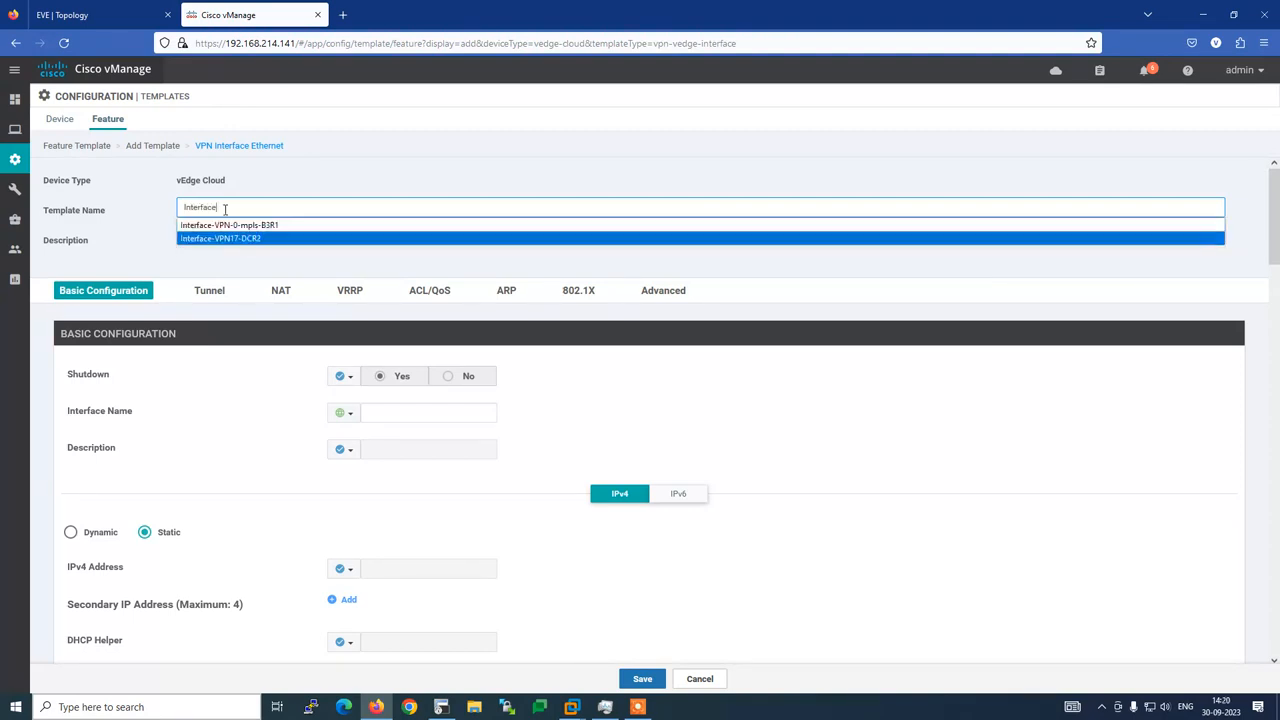
pyautogui.press('Return')
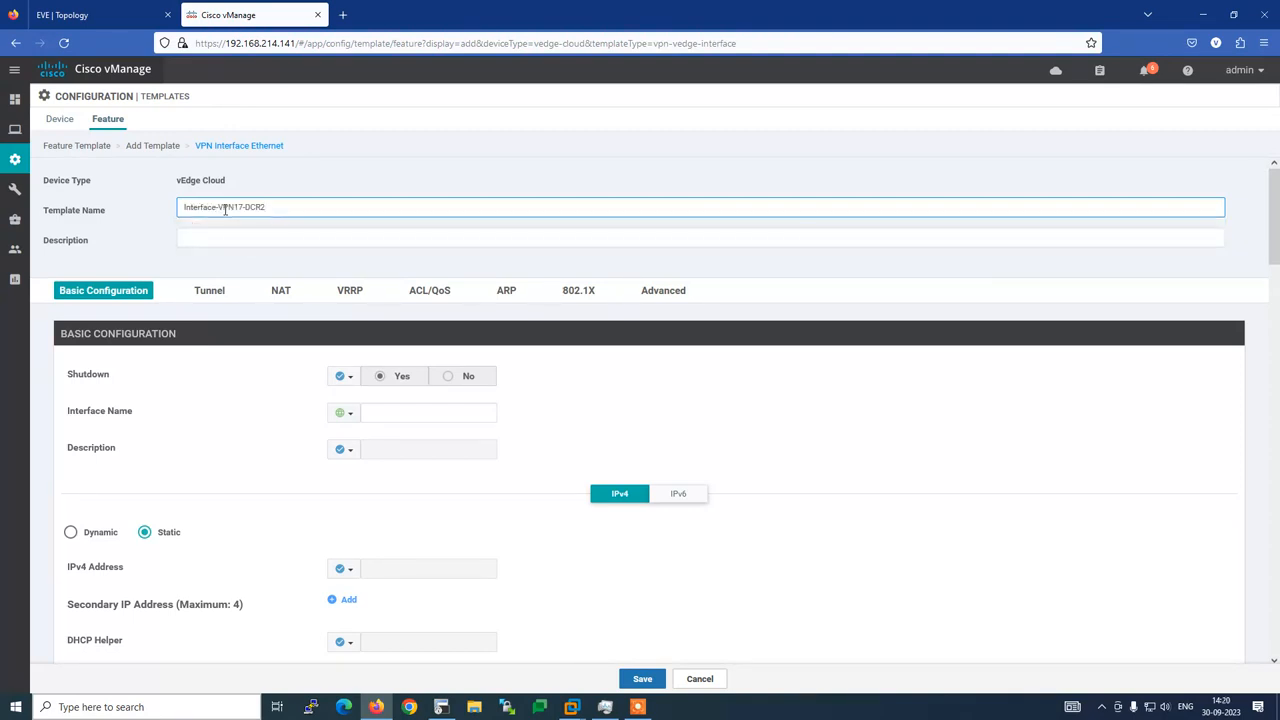
pyautogui.press('BackSpace')
pyautogui.press('BackSpace')
pyautogui.write('B')
pyautogui.write('AN')
pyautogui.moveTo(290, 207); pyautogui.dragTo(171, 207)
pyautogui.hotkey('ctrl', 'c')
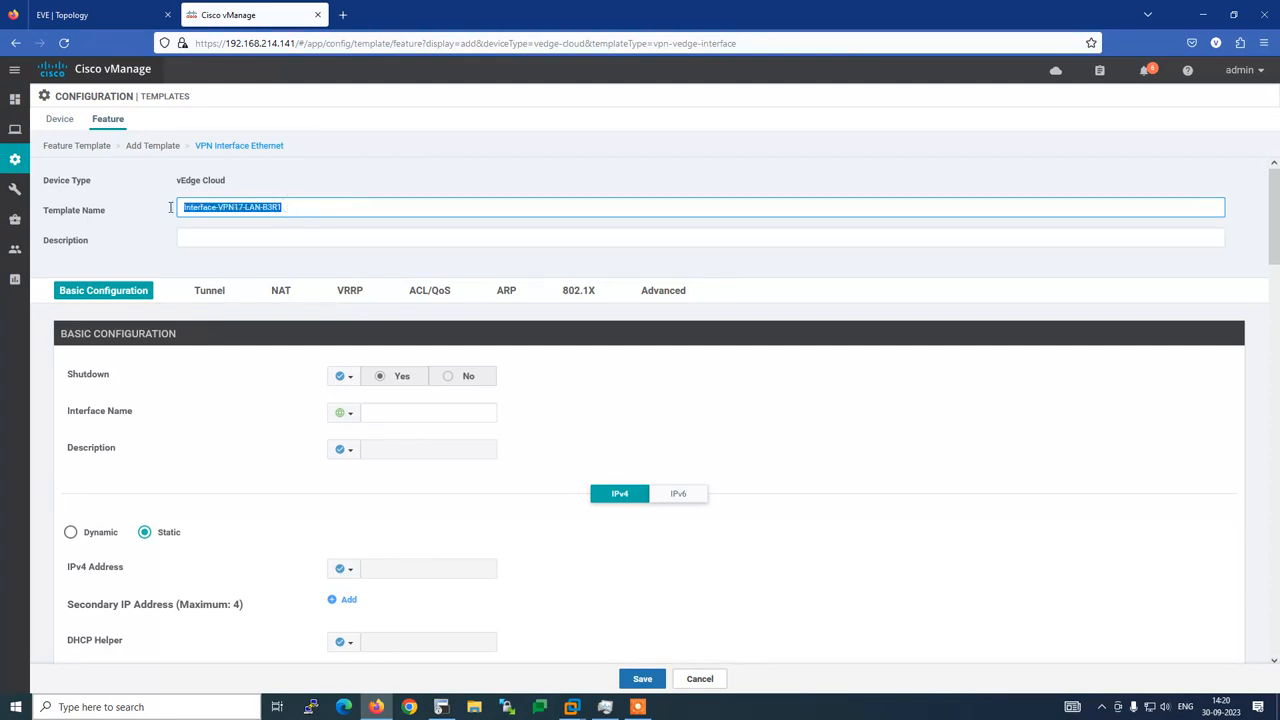
pyautogui.click(193, 234)
pyautogui.hotkey('ctrl', 'v')
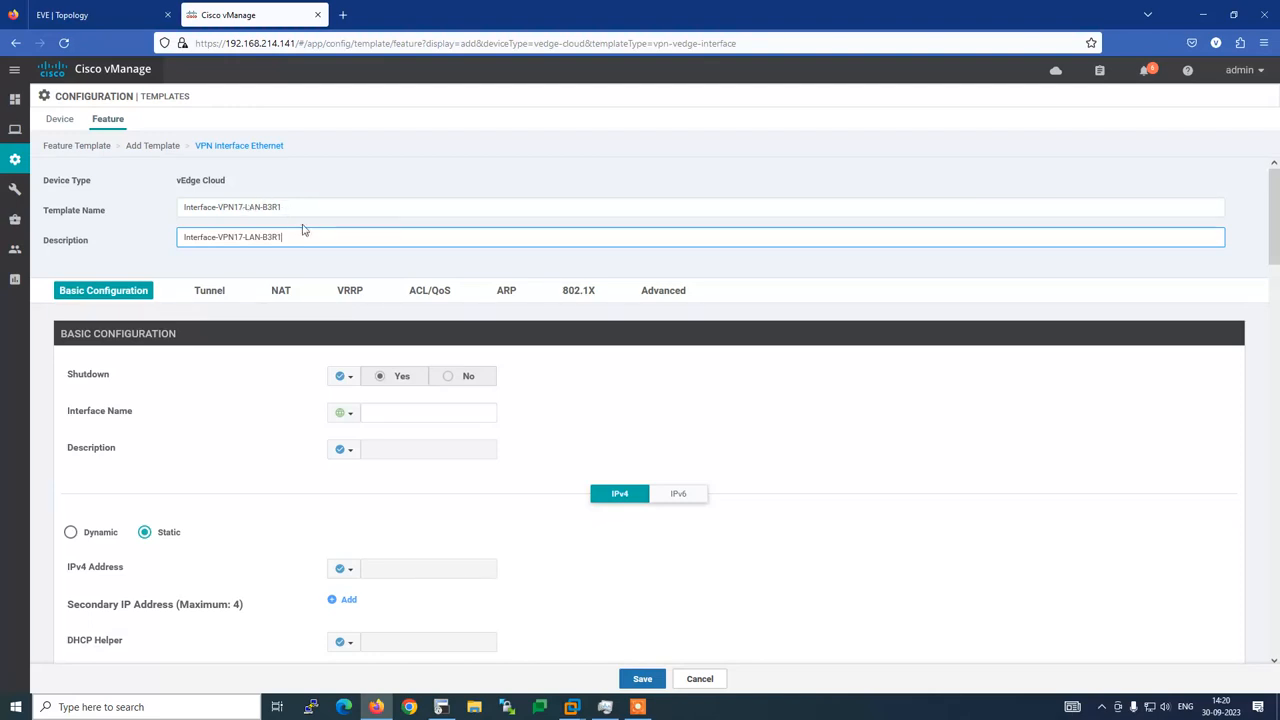
pyautogui.click(148, 238)
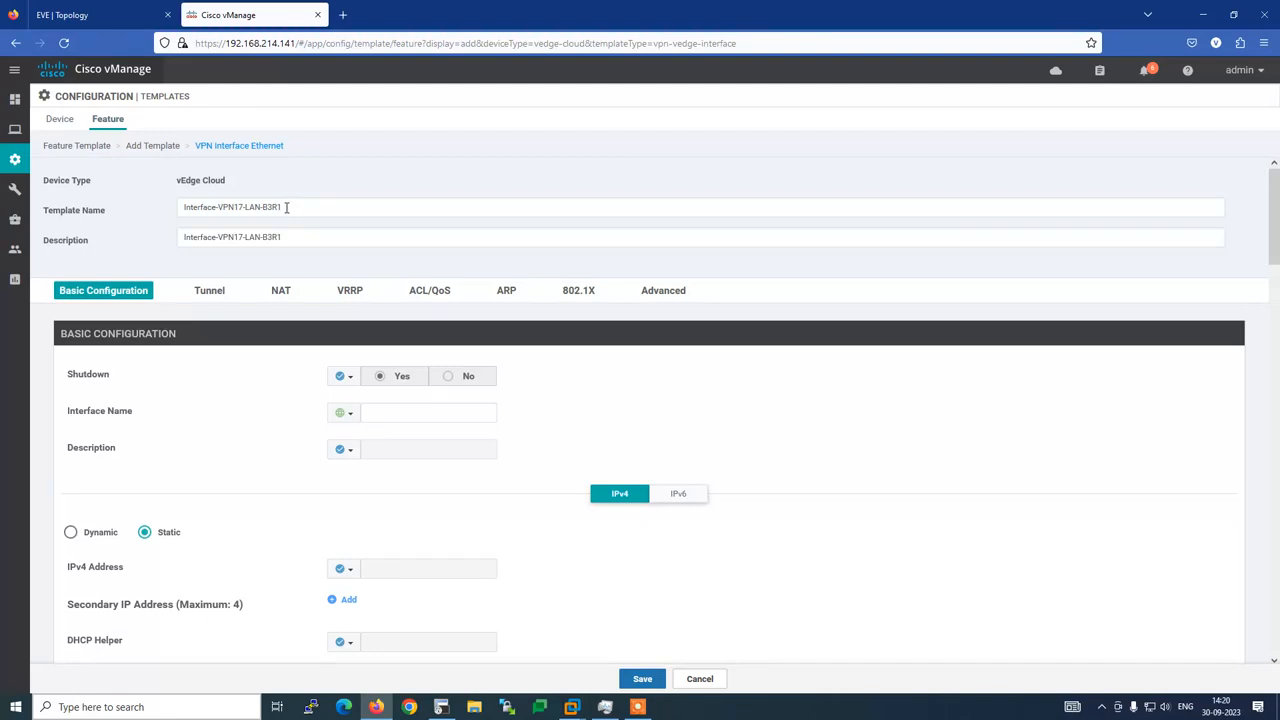
# Set Shutdown to global No and clear the mistyped interface name text
pyautogui.click(344, 377)
pyautogui.click(354, 400)
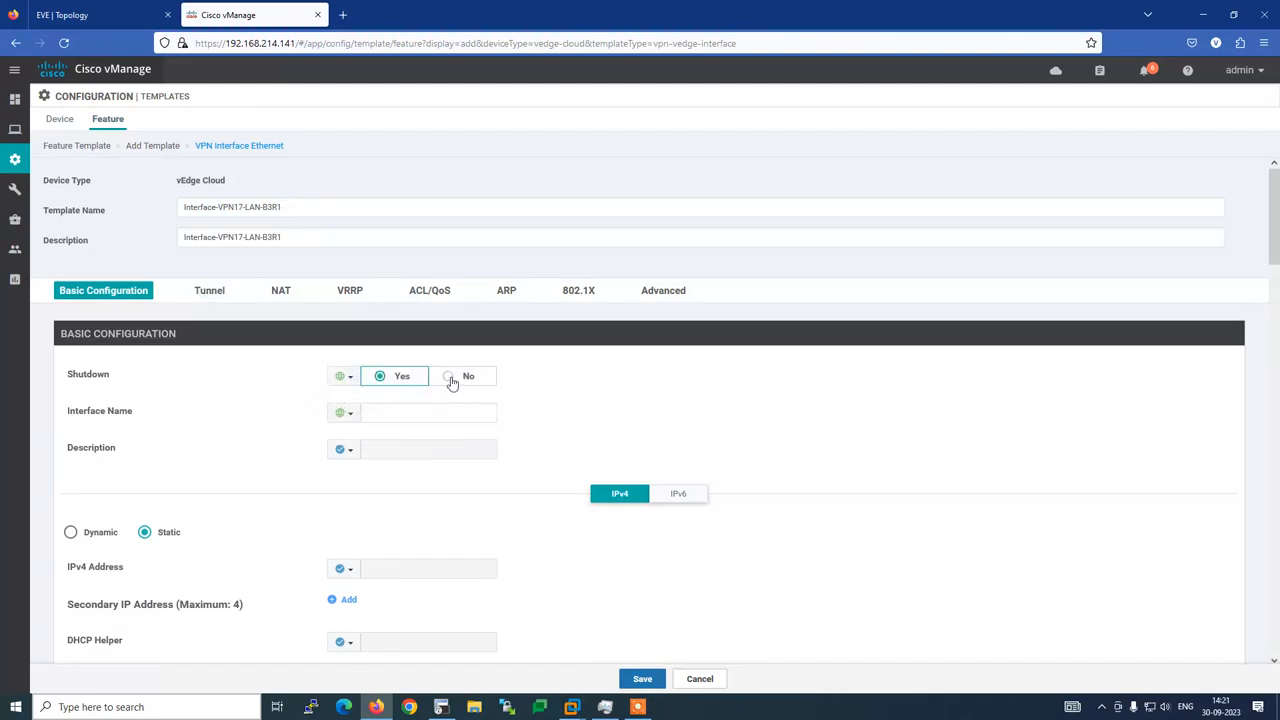
pyautogui.click(449, 378)
pyautogui.scroll(-1, 257, 408)
pyautogui.click(382, 352)
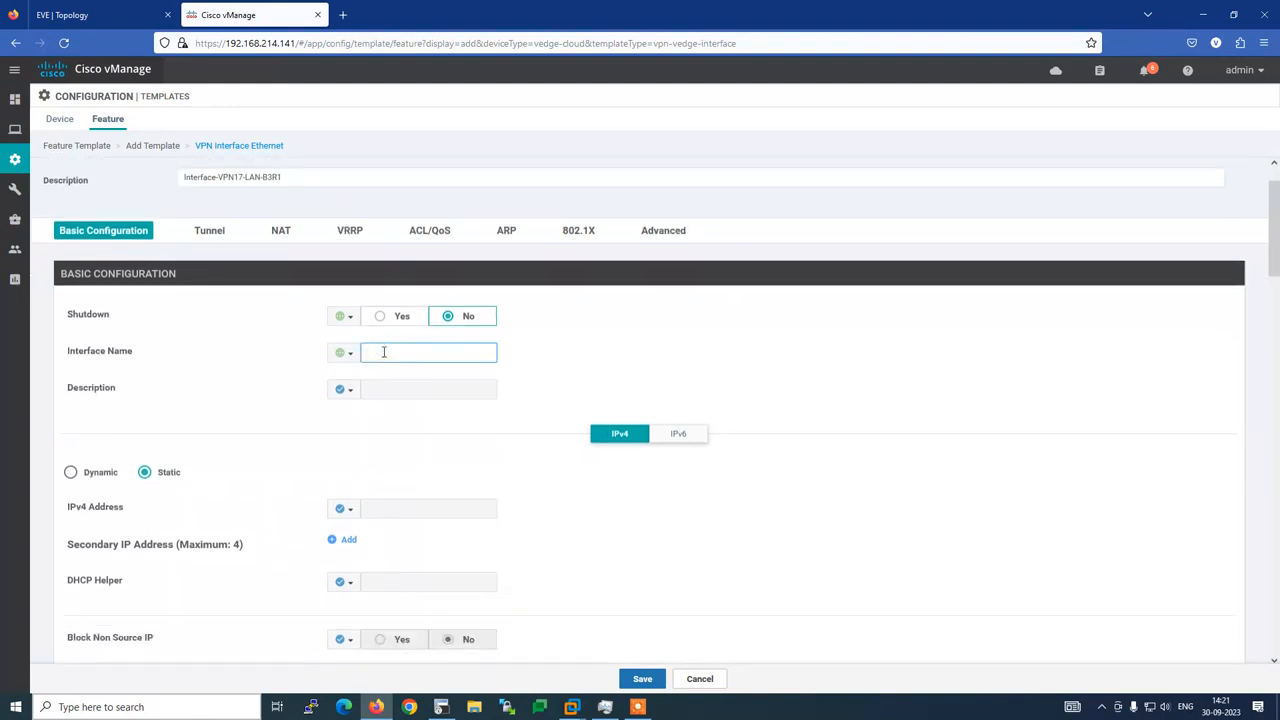
pyautogui.write('LAN')
pyautogui.write('**')
pyautogui.press('Home')
pyautogui.write('**')
pyautogui.hotkey('ctrl', 'a')
pyautogui.press('BackSpace')
# Make the description global and enter ge0/2 as the interface name after checking the router
pyautogui.click(343, 390)
pyautogui.click(349, 408)
pyautogui.click(381, 387)
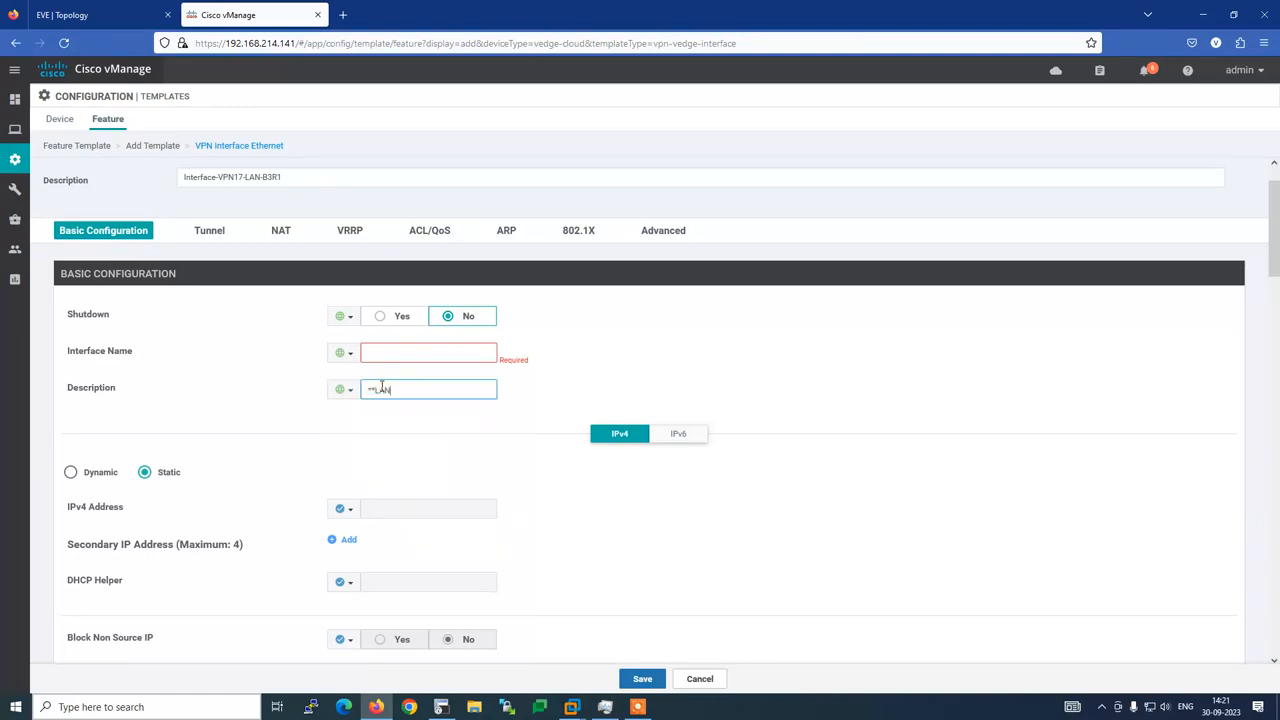
pyautogui.click(373, 354)
pyautogui.click(441, 707)
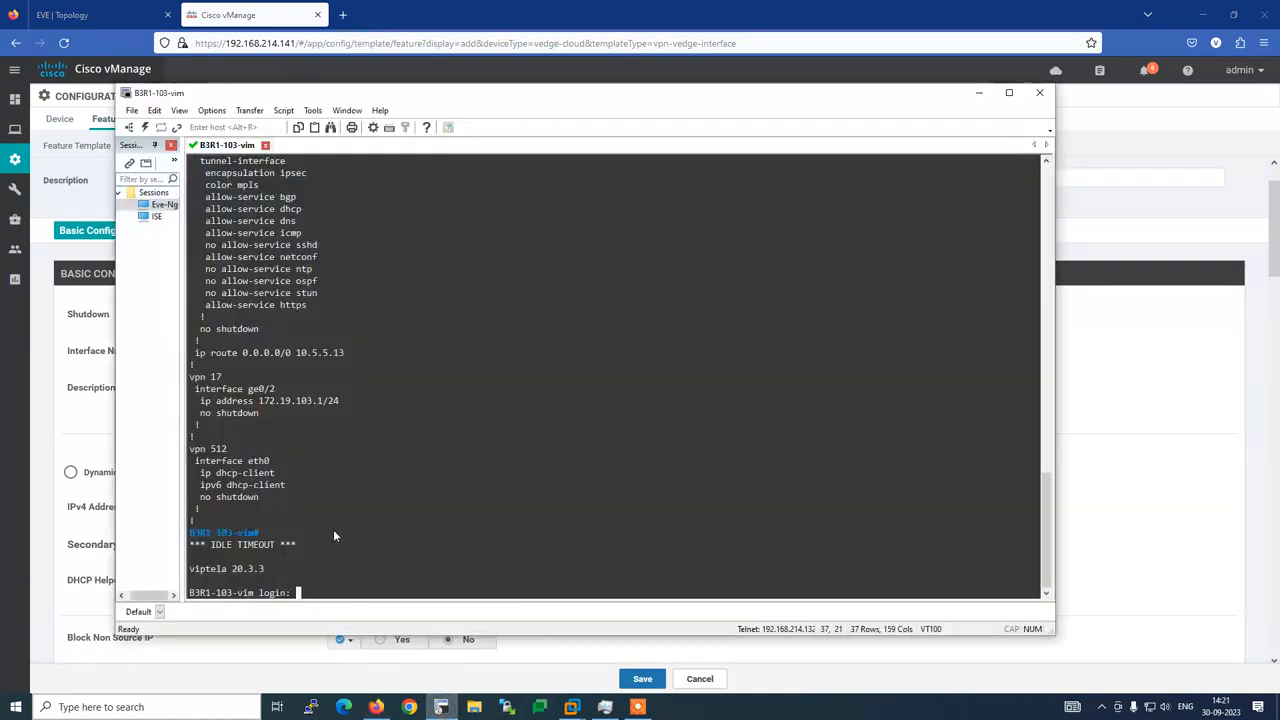
pyautogui.hotkey('alt', 'Tab')
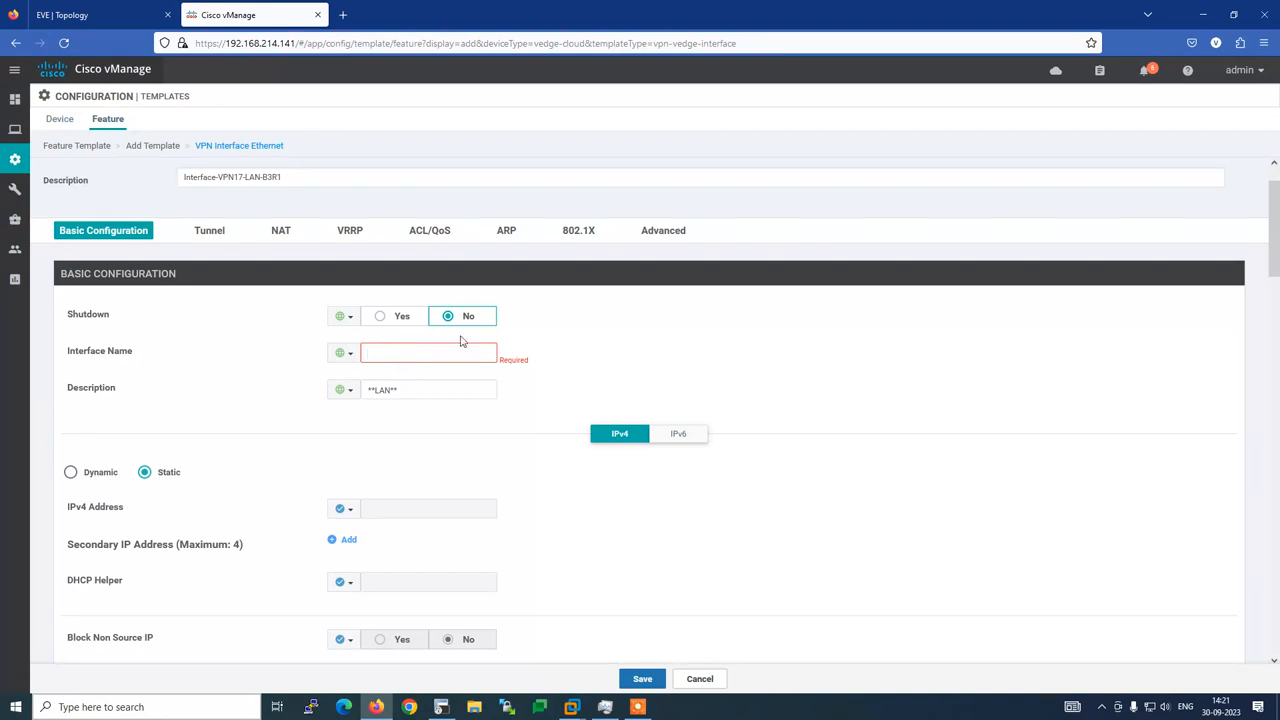
pyautogui.write('ge0/2')
# Copy 172.19.103.1/24 from the router config and paste it as the global IPv4 address
pyautogui.hotkey('alt', 'Tab')
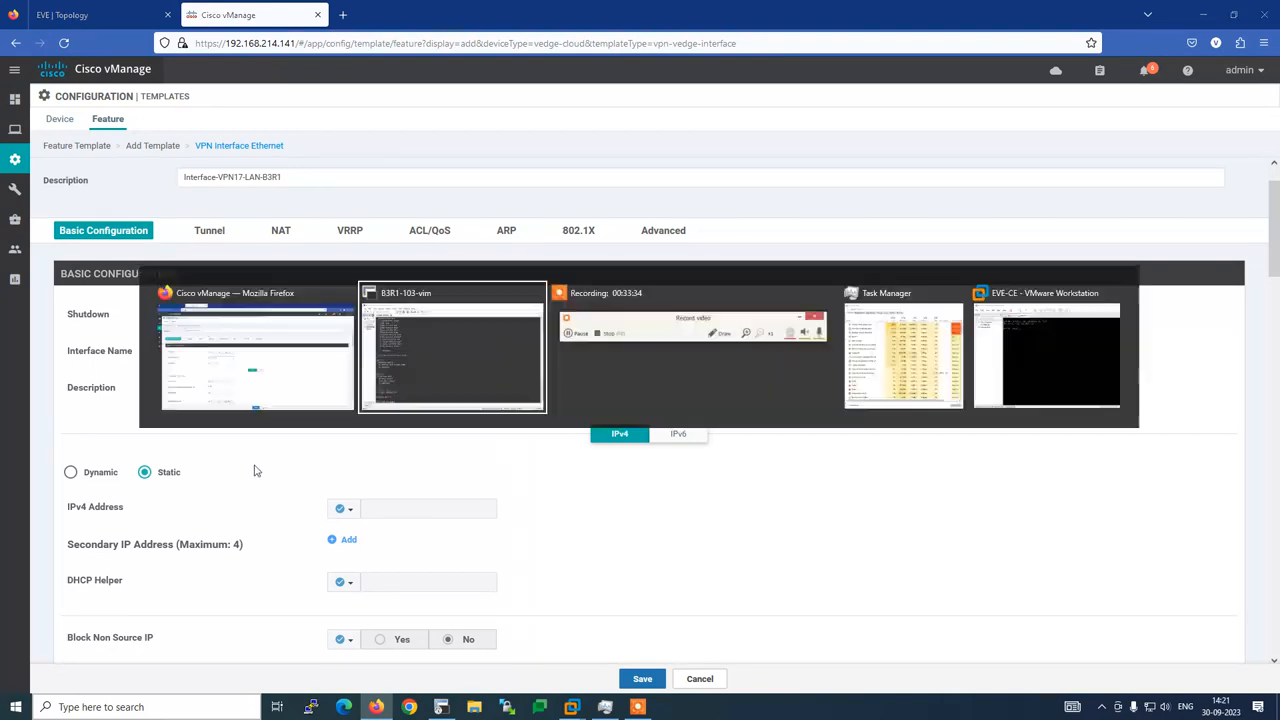
pyautogui.moveTo(259, 401); pyautogui.dragTo(340, 402)
pyautogui.hotkey('ctrl', 'c')
pyautogui.hotkey('alt', 'Tab')
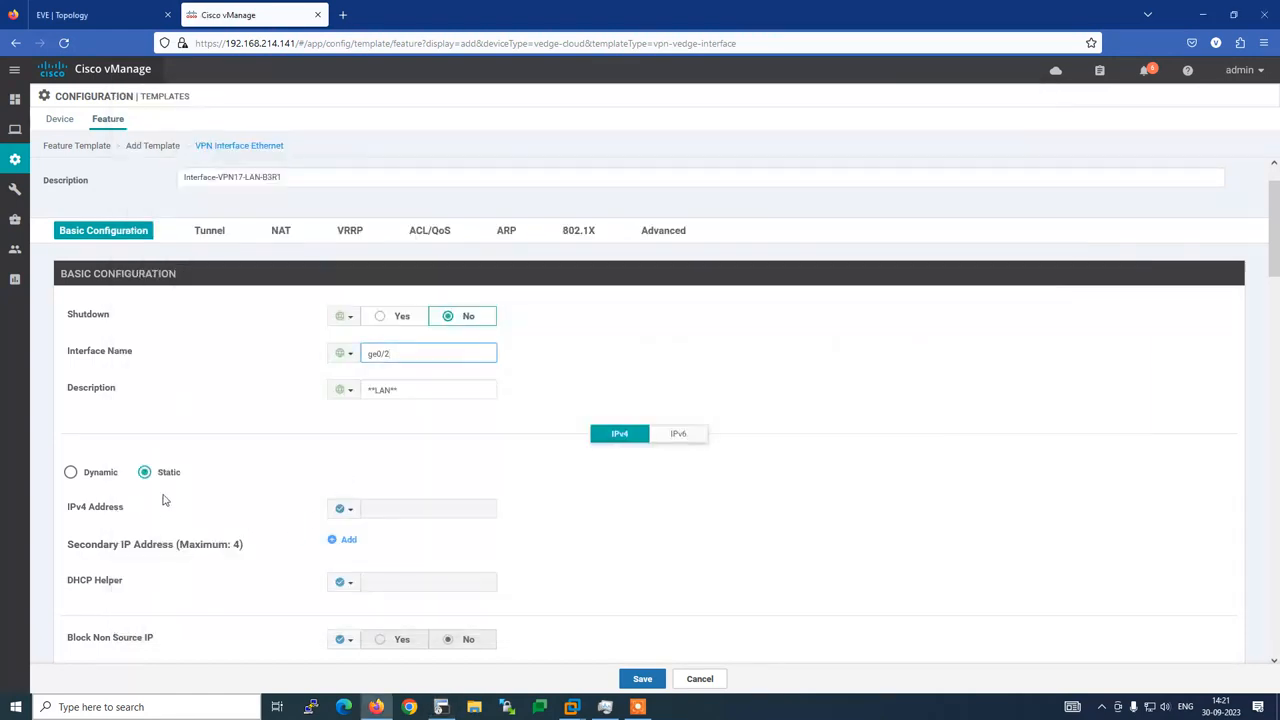
pyautogui.click(349, 510)
pyautogui.click(363, 528)
pyautogui.click(383, 510)
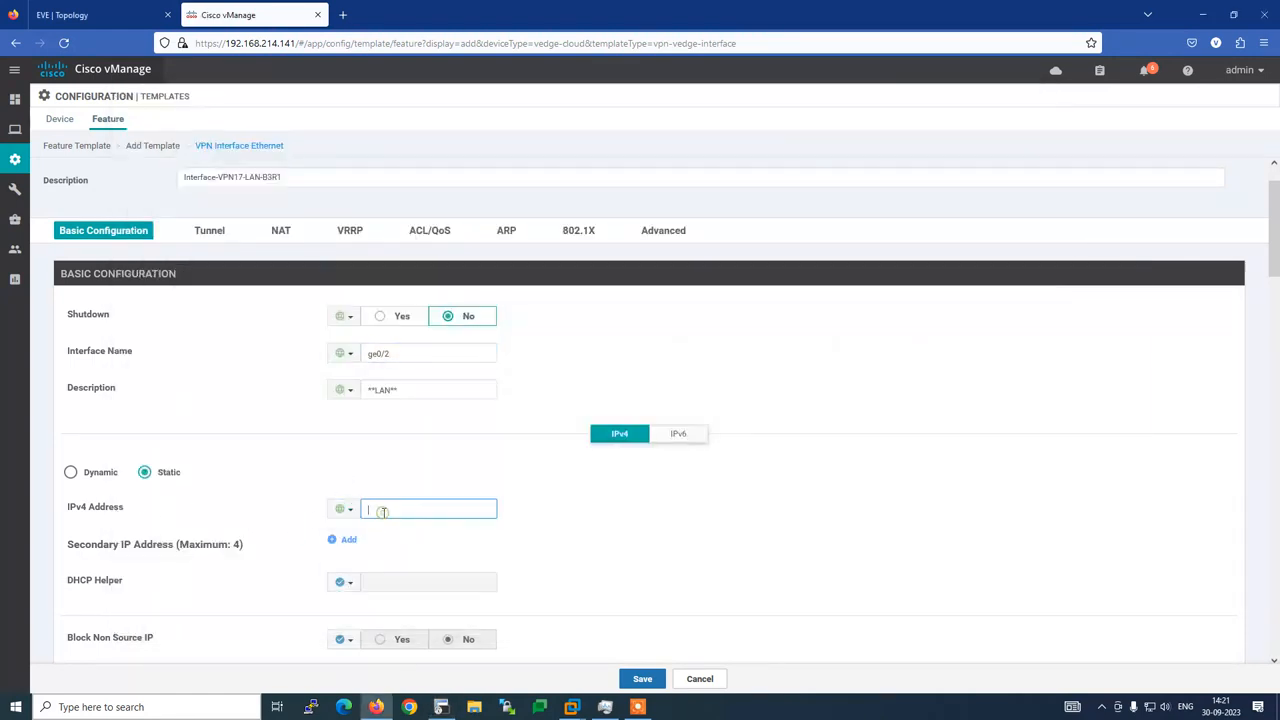
pyautogui.hotkey('ctrl', 'v')
# Double-check the router config and save Interface-VPN17-LAN-B3R1
pyautogui.hotkey('alt', 'Tab')
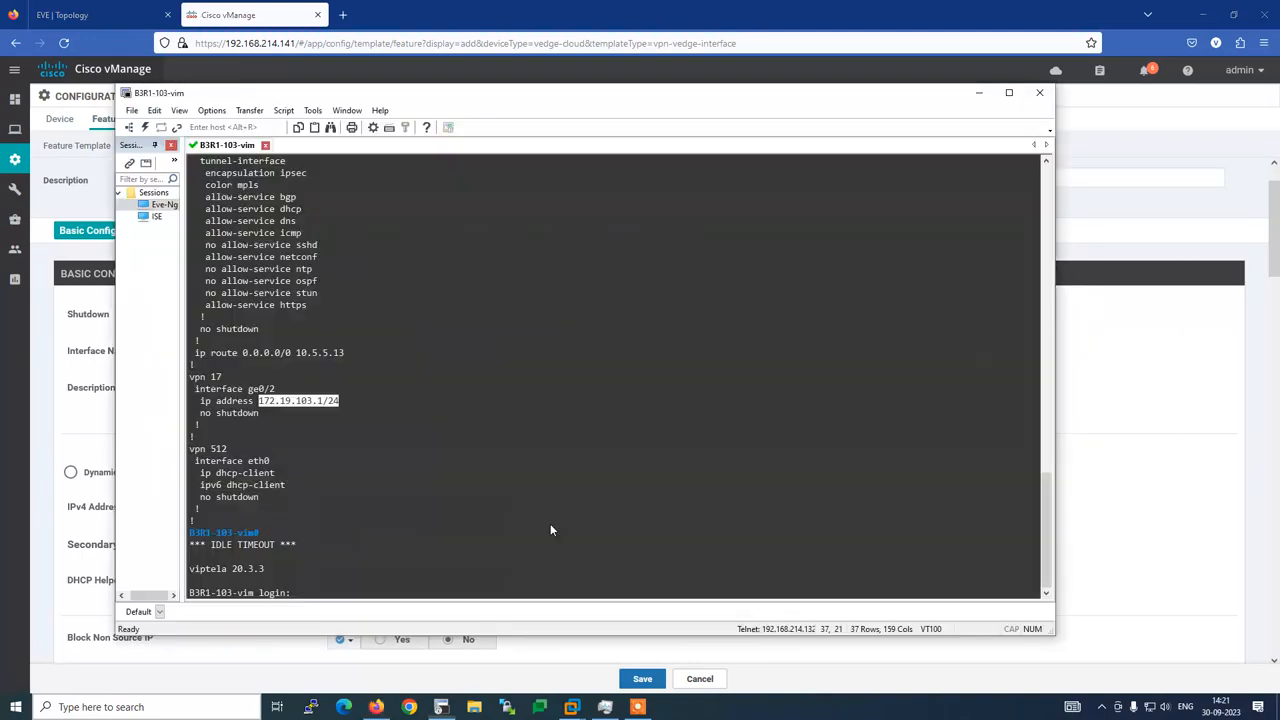
pyautogui.hotkey('alt', 'Tab')
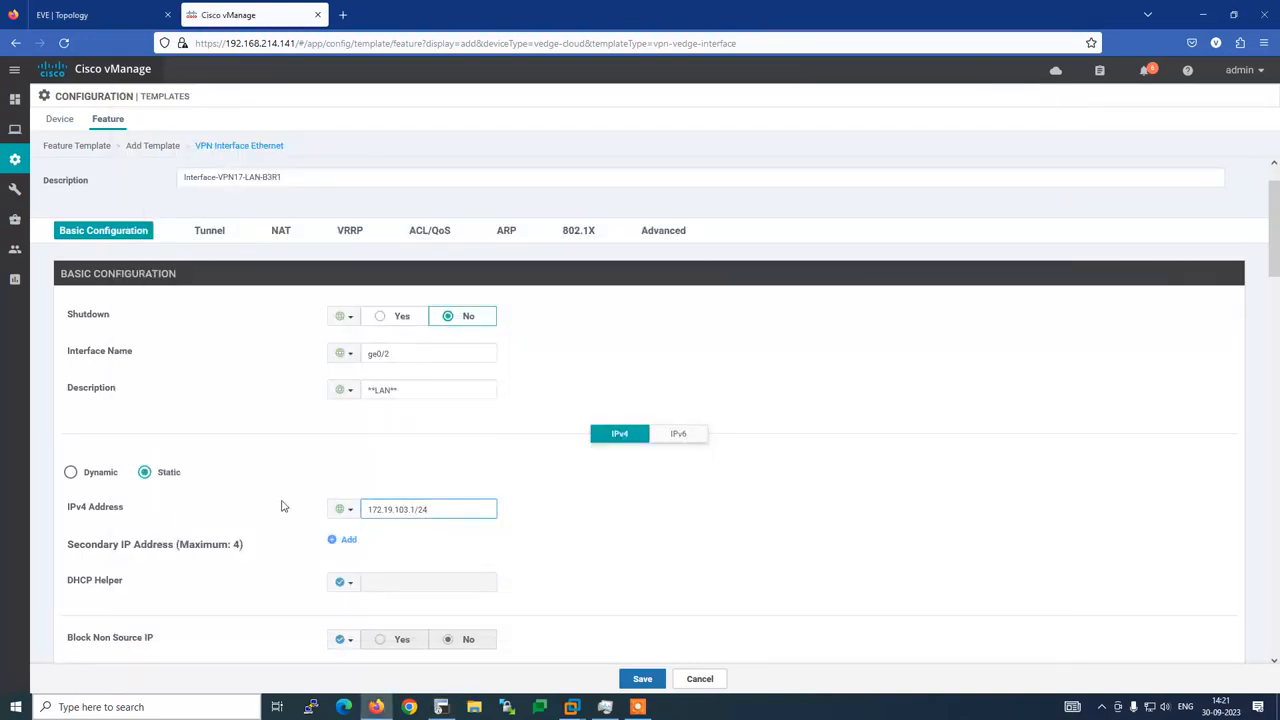
pyautogui.scroll(-3, 300, 492)
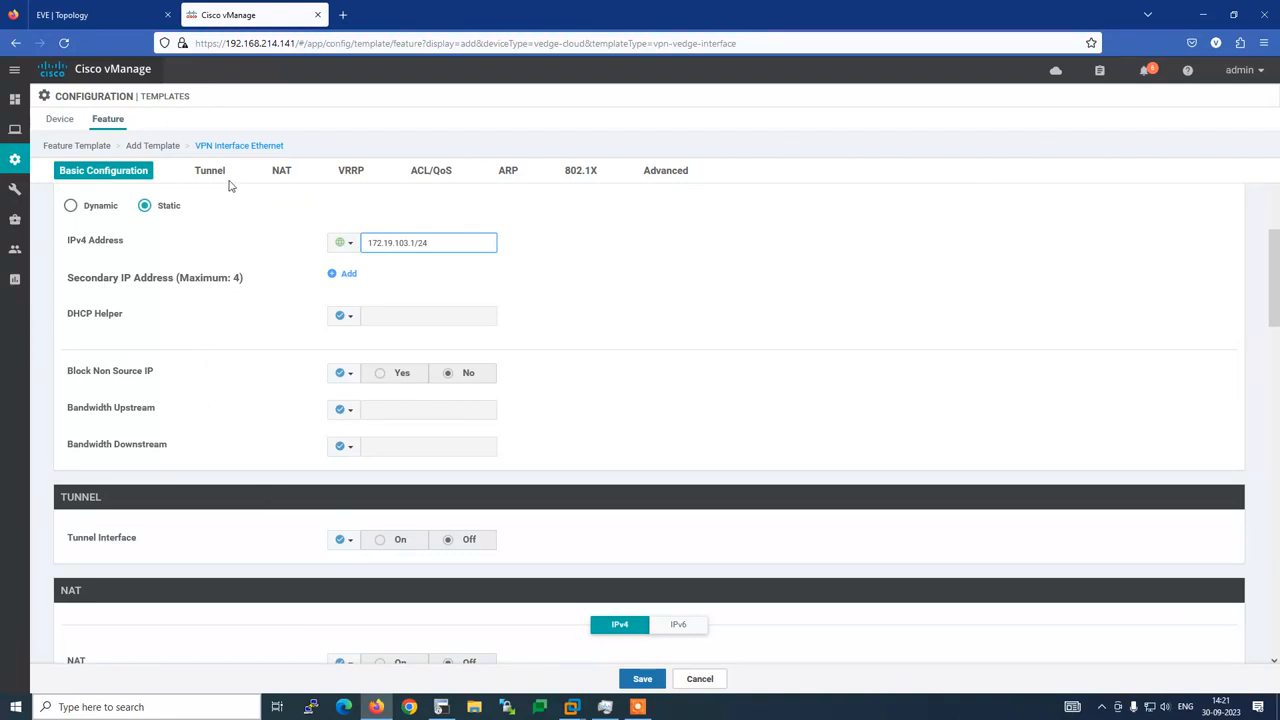
pyautogui.click(650, 681)
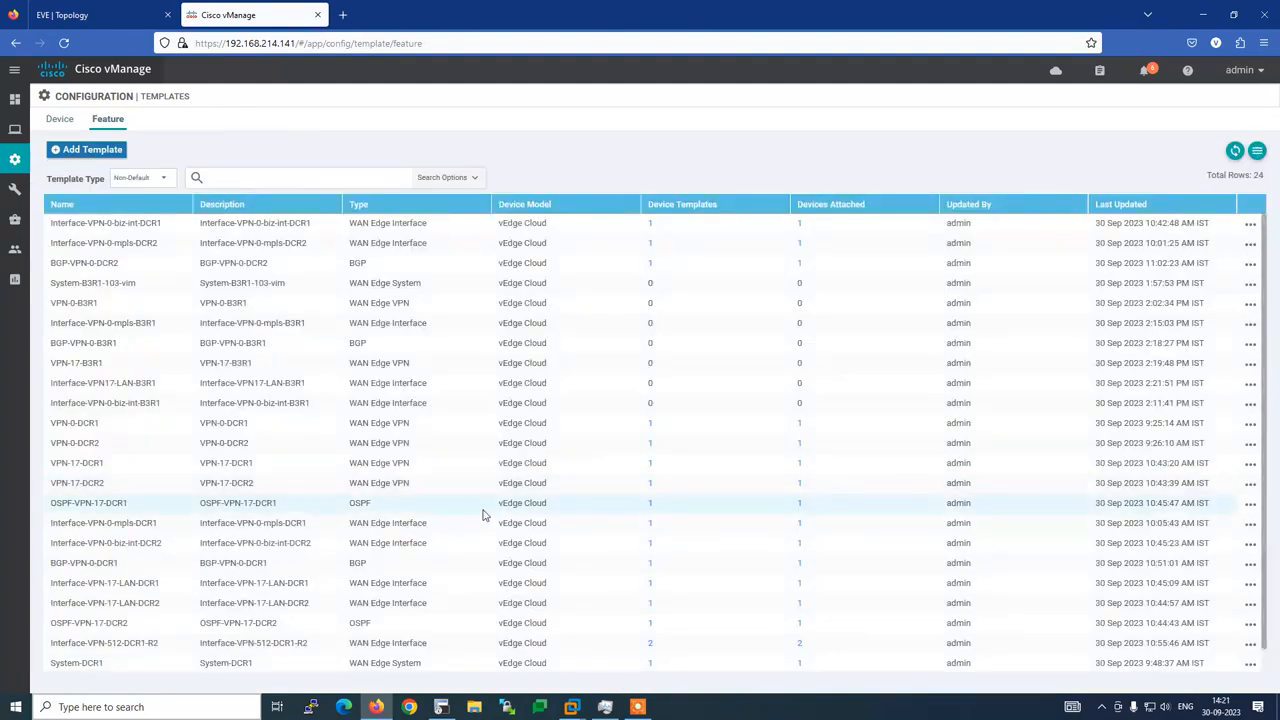
pyautogui.hotkey('alt', 'Tab')
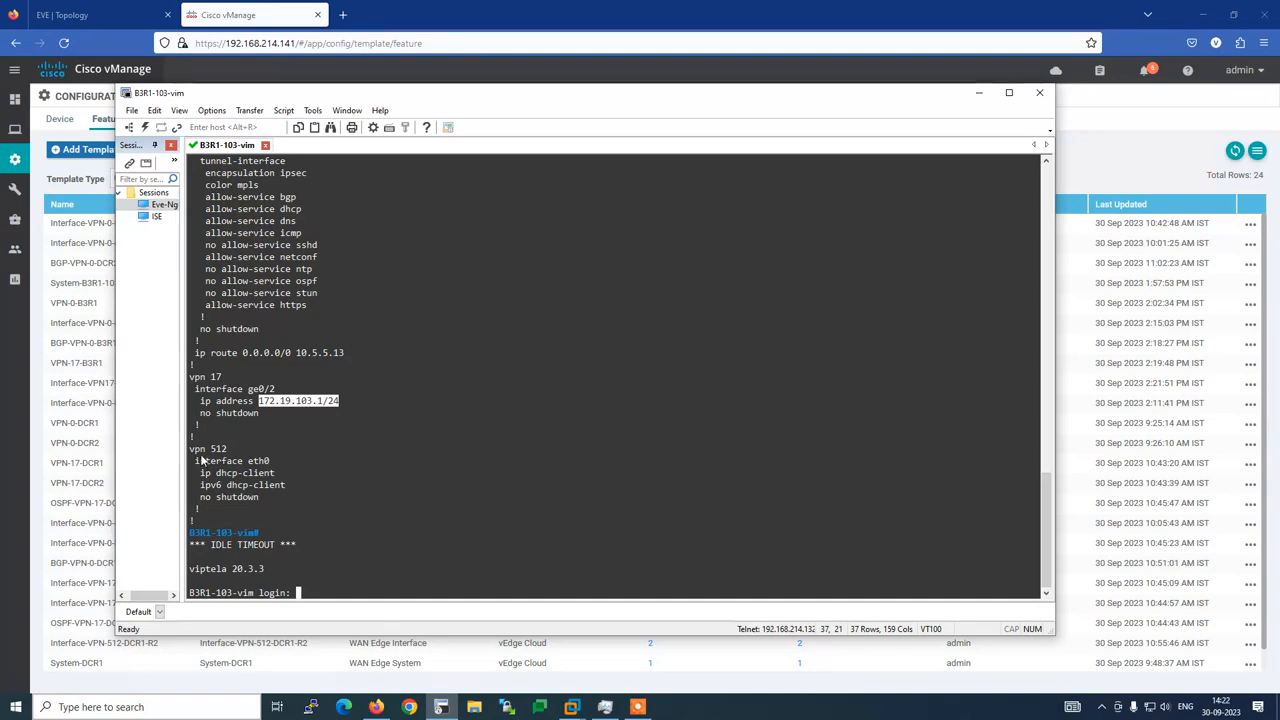
# Review the vpn 512 block in SecureCRT, then show vManage's device template list
pyautogui.moveTo(190, 452); pyautogui.dragTo(318, 502)
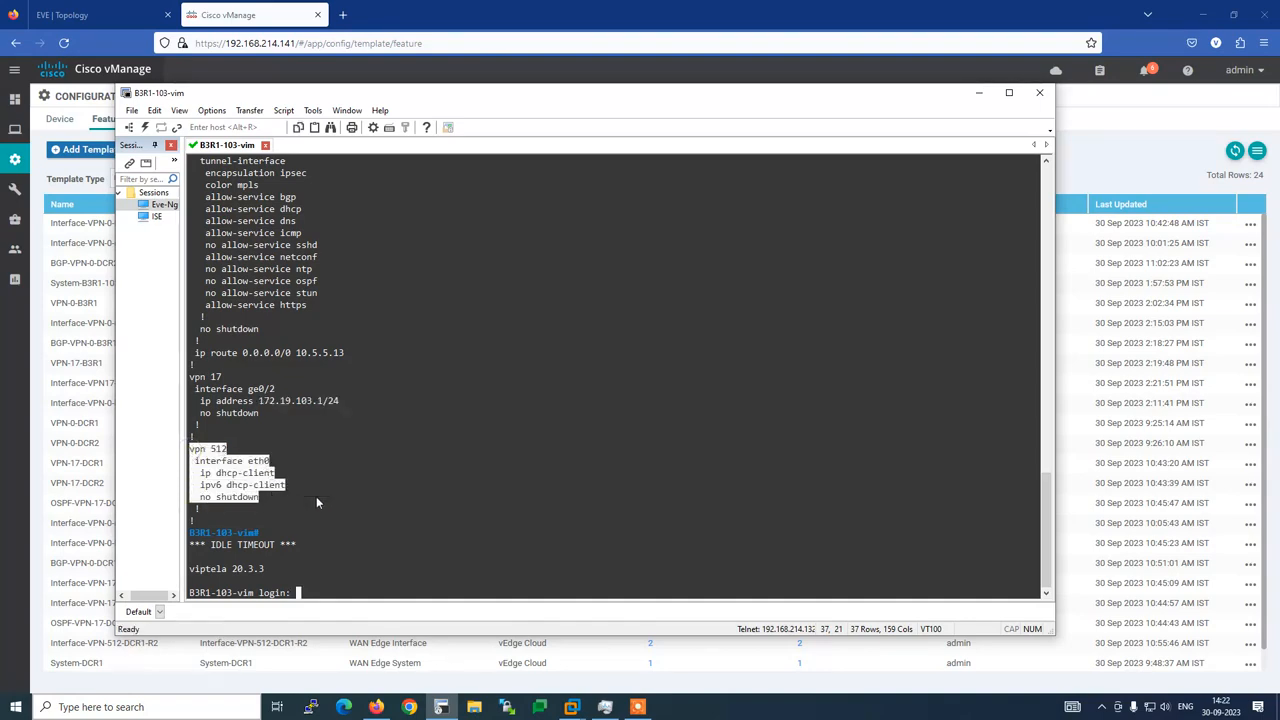
pyautogui.click(316, 500)
pyautogui.click(257, 70)
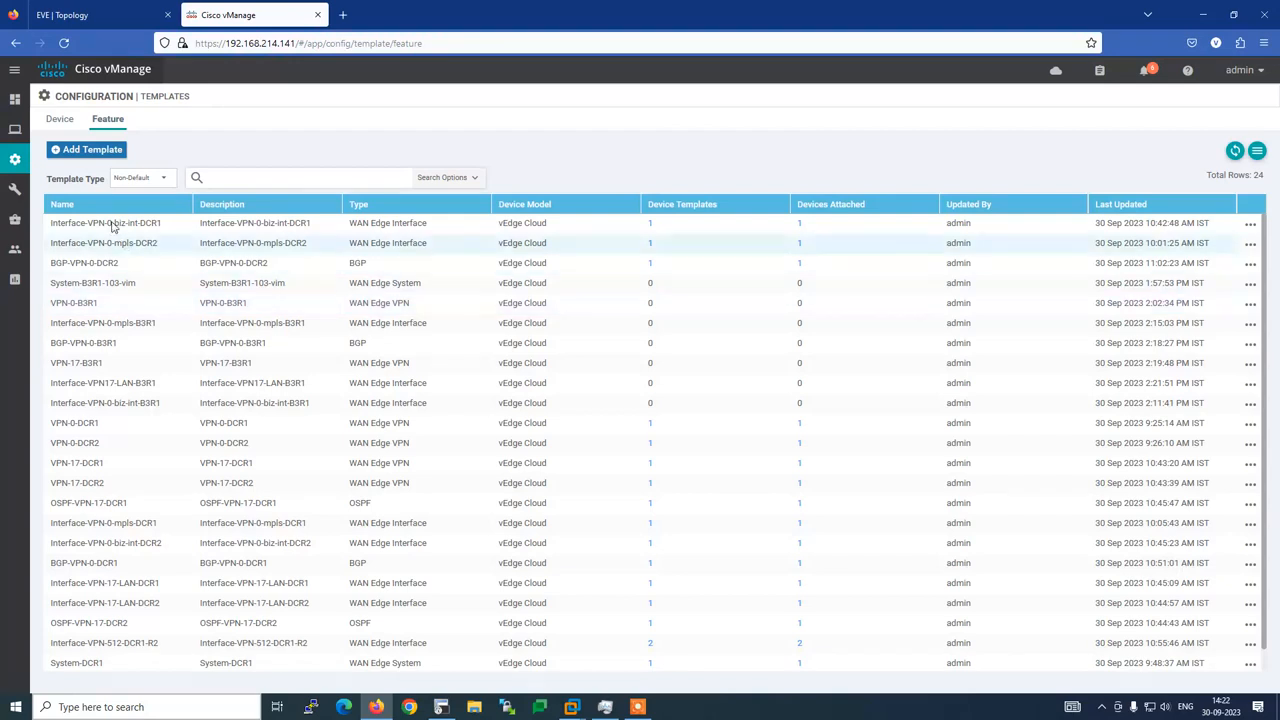
pyautogui.click(60, 119)
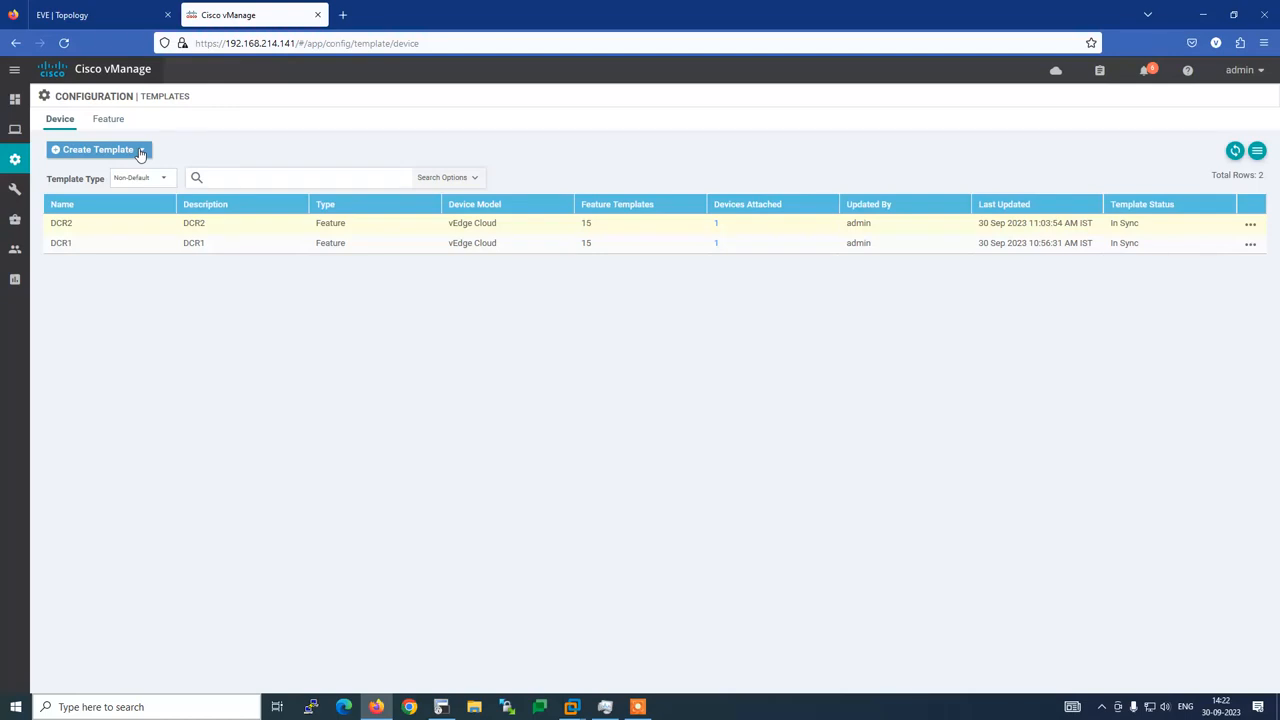
# Start a device template from feature templates with vEdge Cloud as the device model
pyautogui.click(140, 152)
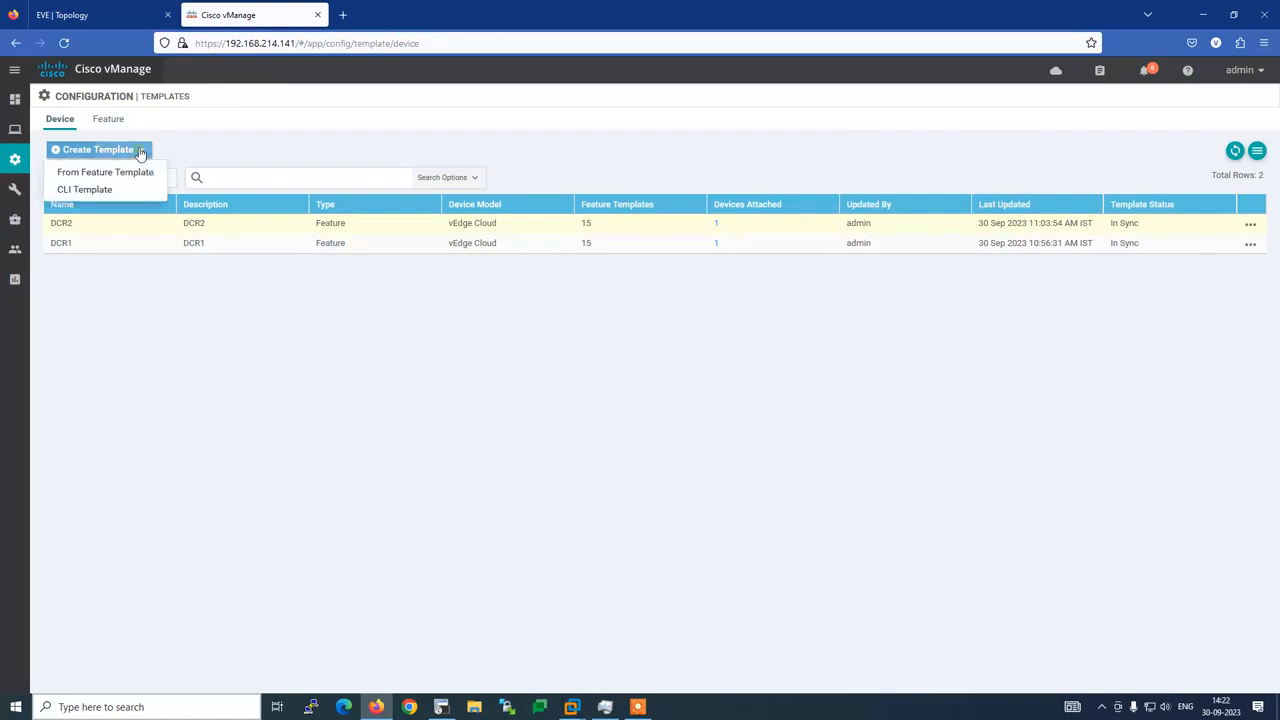
pyautogui.click(135, 172)
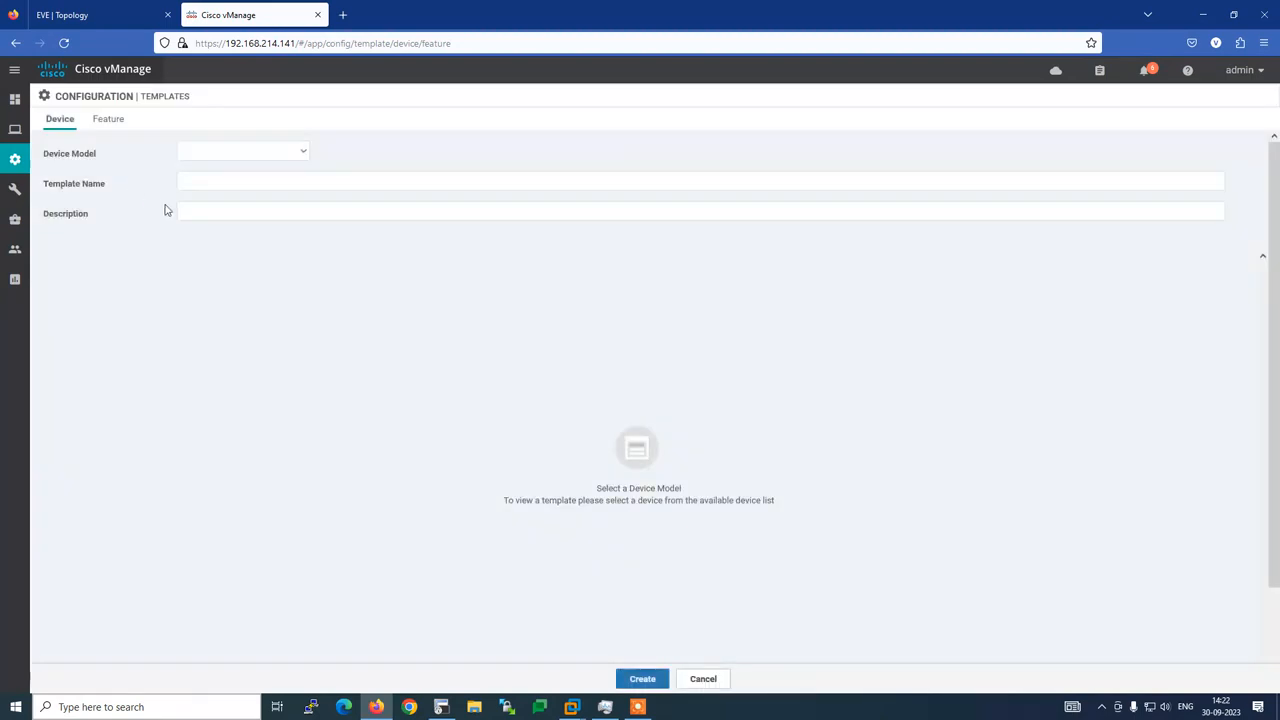
pyautogui.click(297, 155)
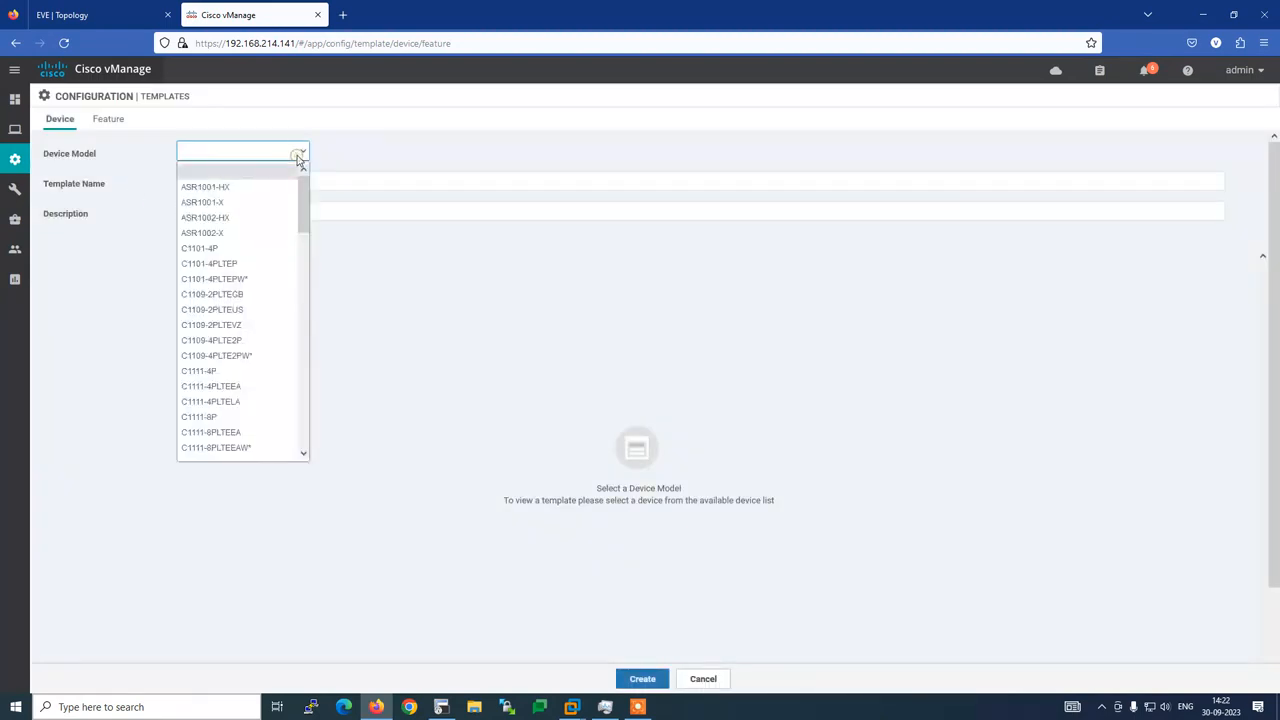
pyautogui.press('v')
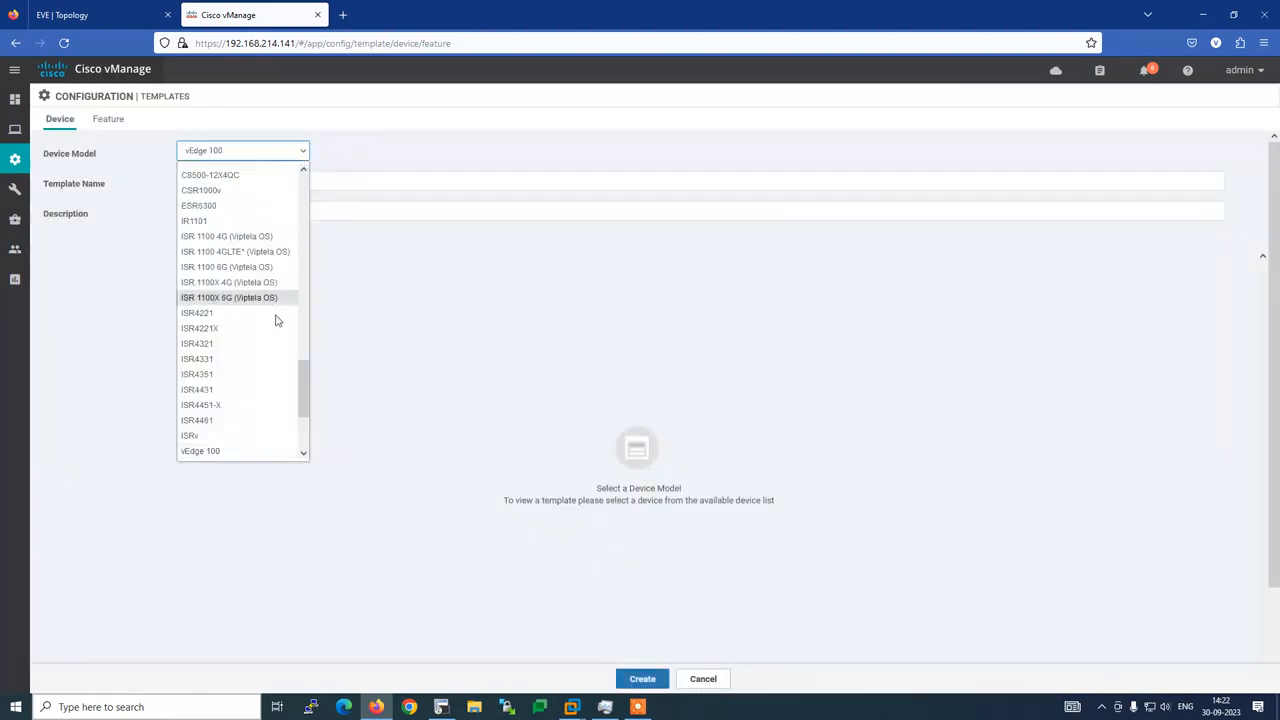
pyautogui.scroll(-3, 306, 391)
pyautogui.click(222, 421)
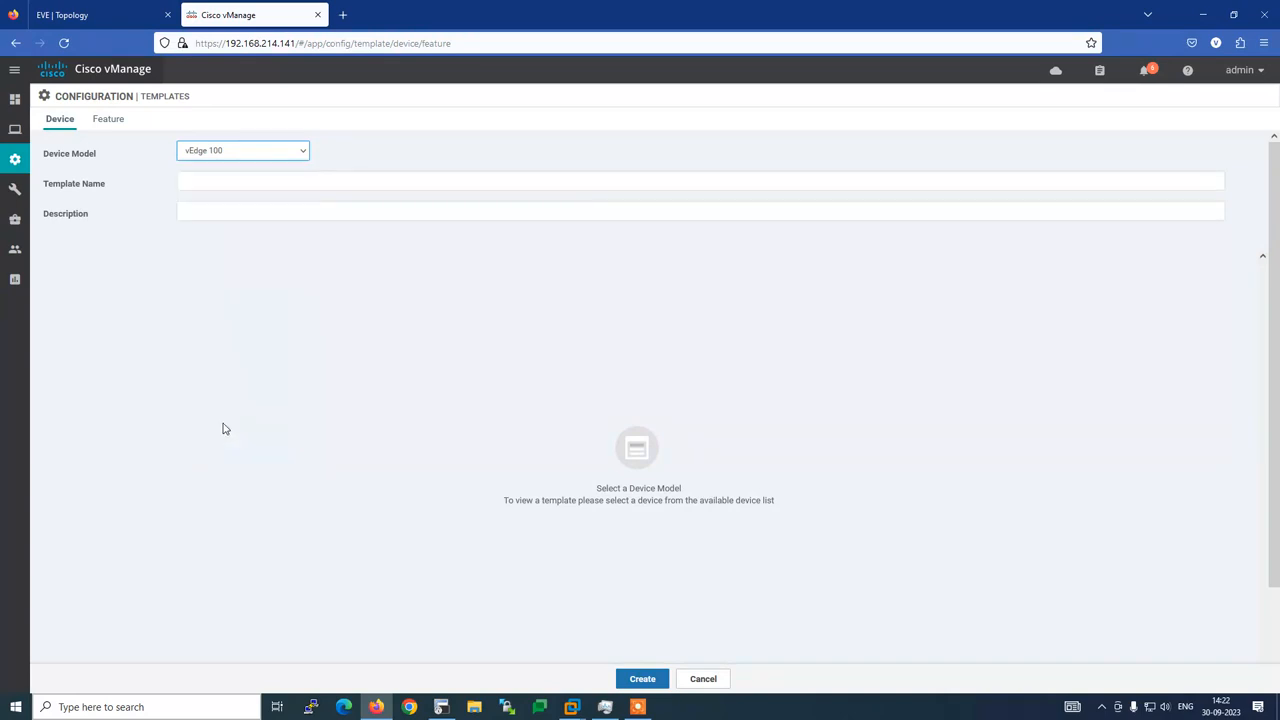
# Enter B3R1 as the device template name and description
pyautogui.click(193, 181)
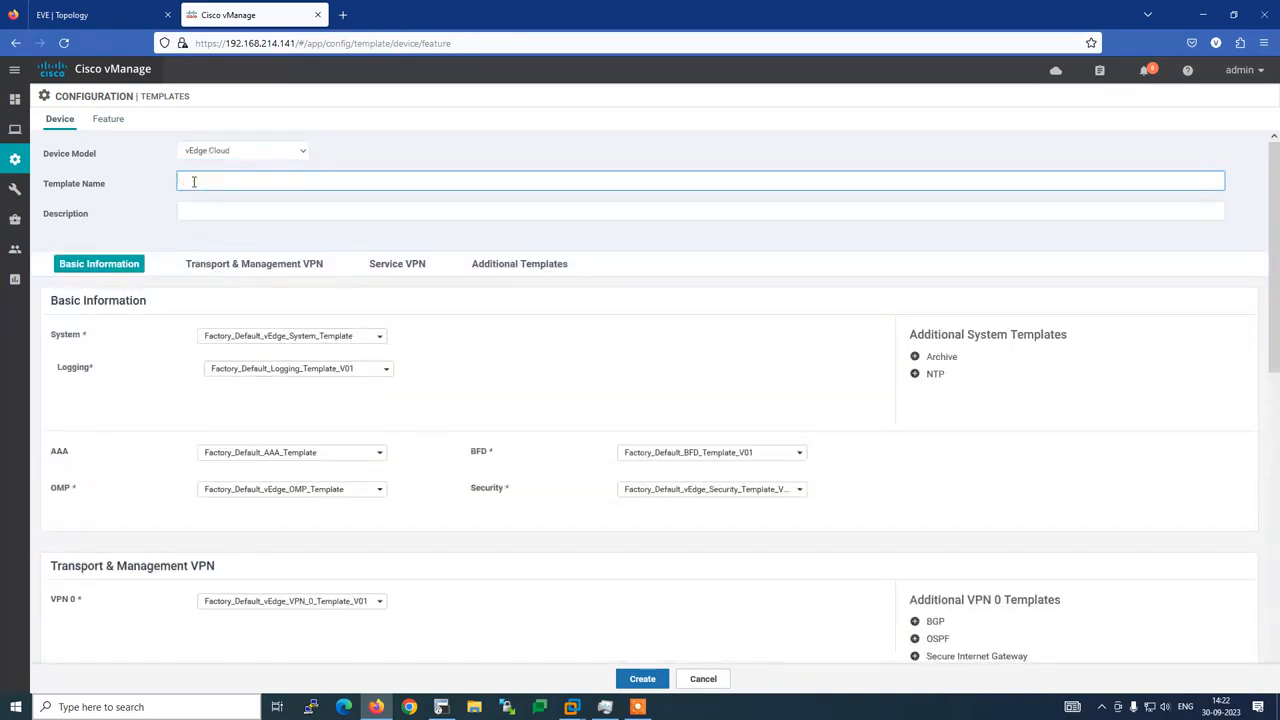
pyautogui.write('B3')
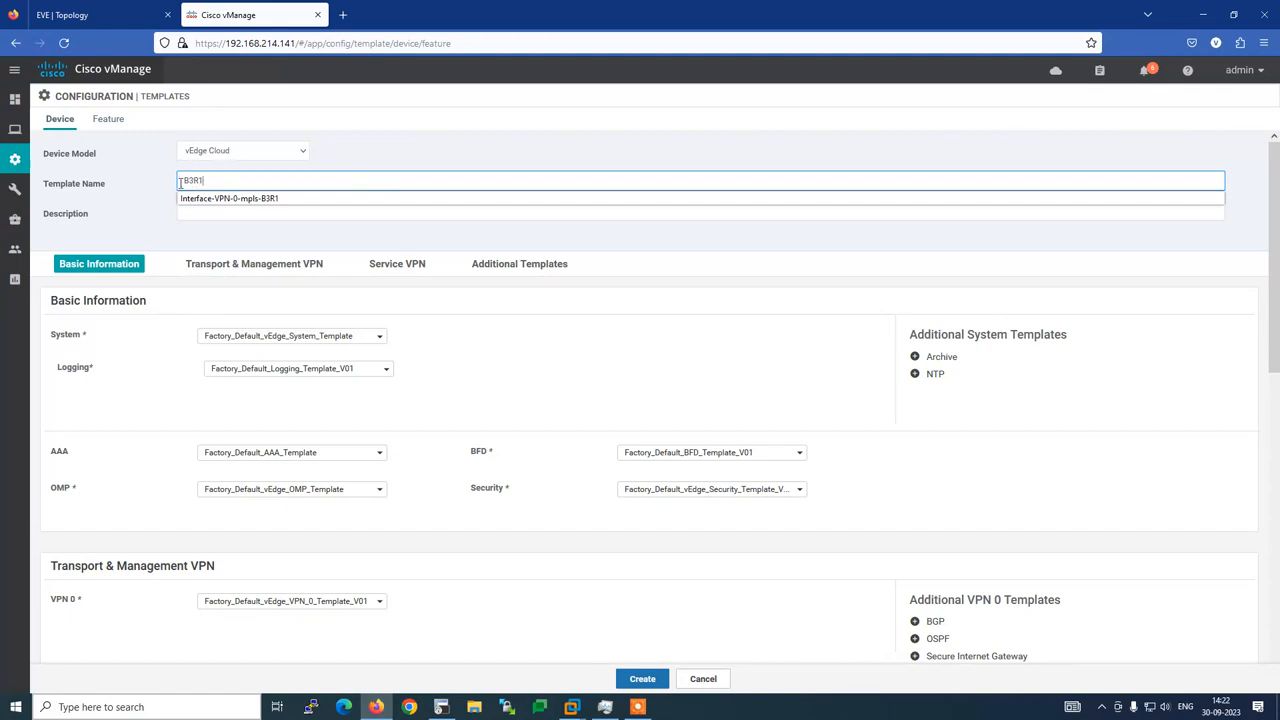
pyautogui.write('R1')
pyautogui.hotkey('ctrl', 'a')
pyautogui.click(215, 188)
pyautogui.click(148, 181)
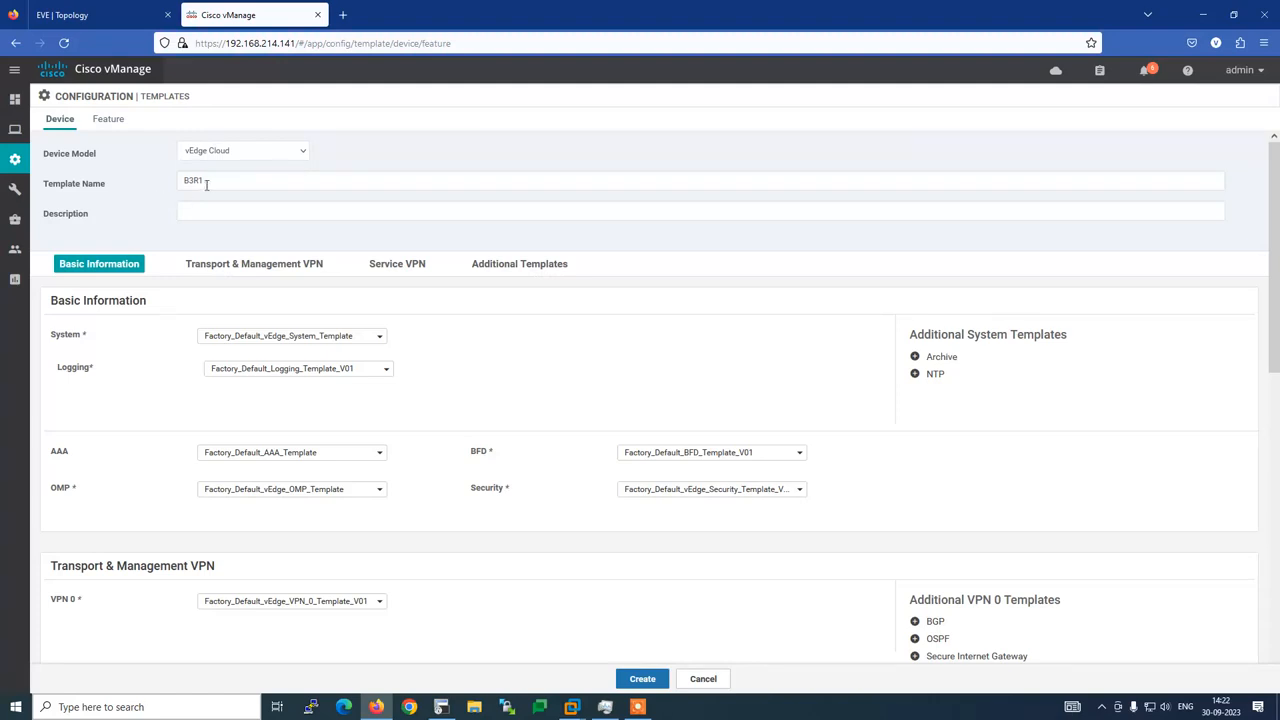
pyautogui.doubleClick(204, 181)
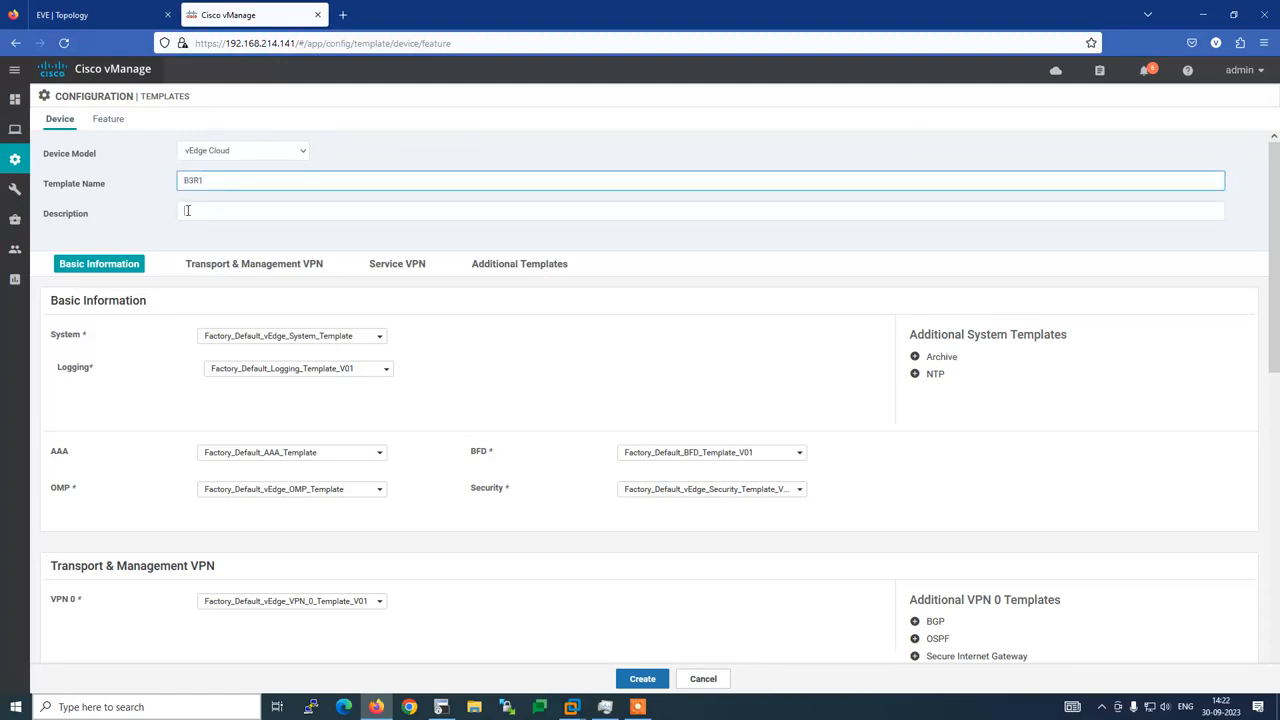
pyautogui.click(187, 210)
pyautogui.click(151, 223)
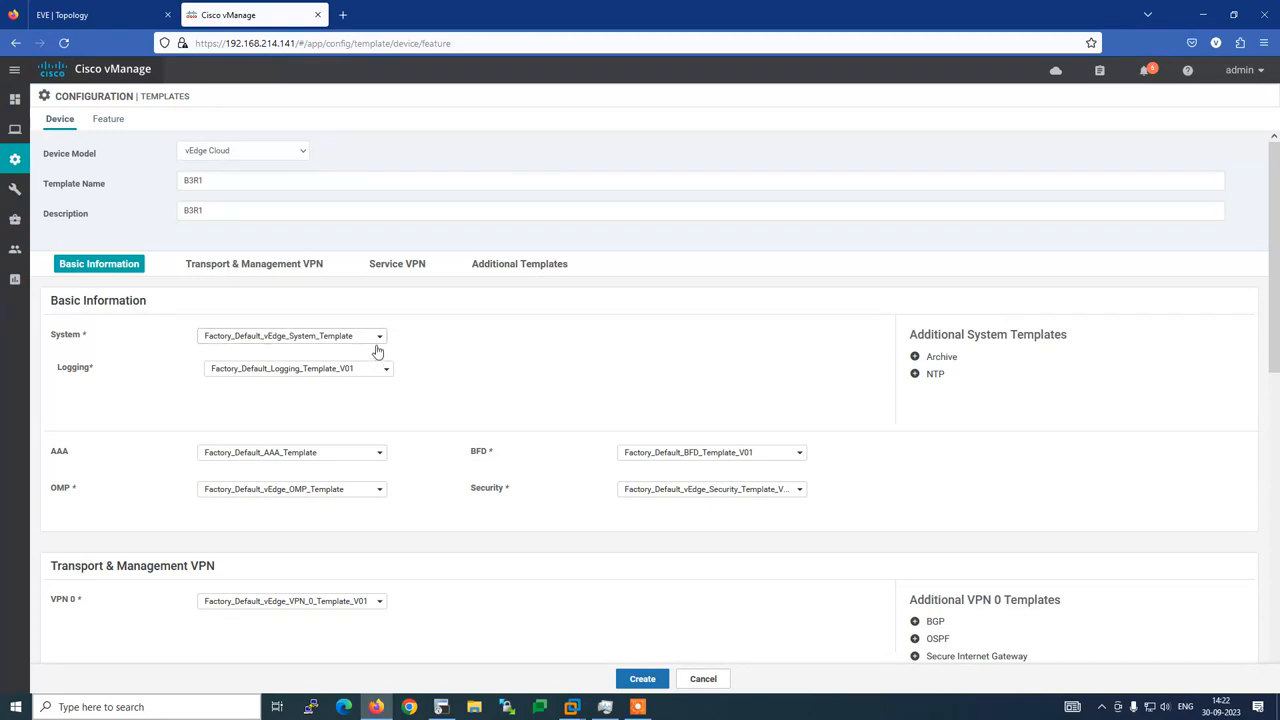
pyautogui.click(379, 340)
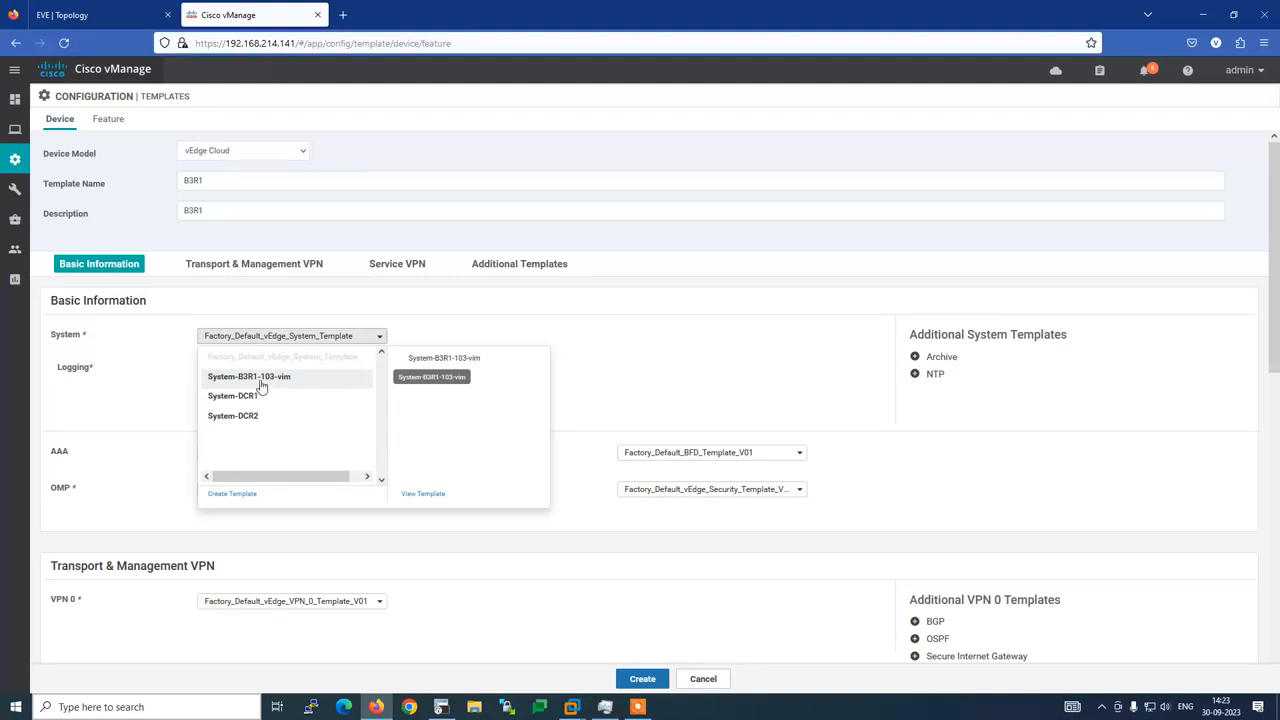
# Open Templates in a new tab and filter the feature templates to B3
pyautogui.moveTo(14, 162)
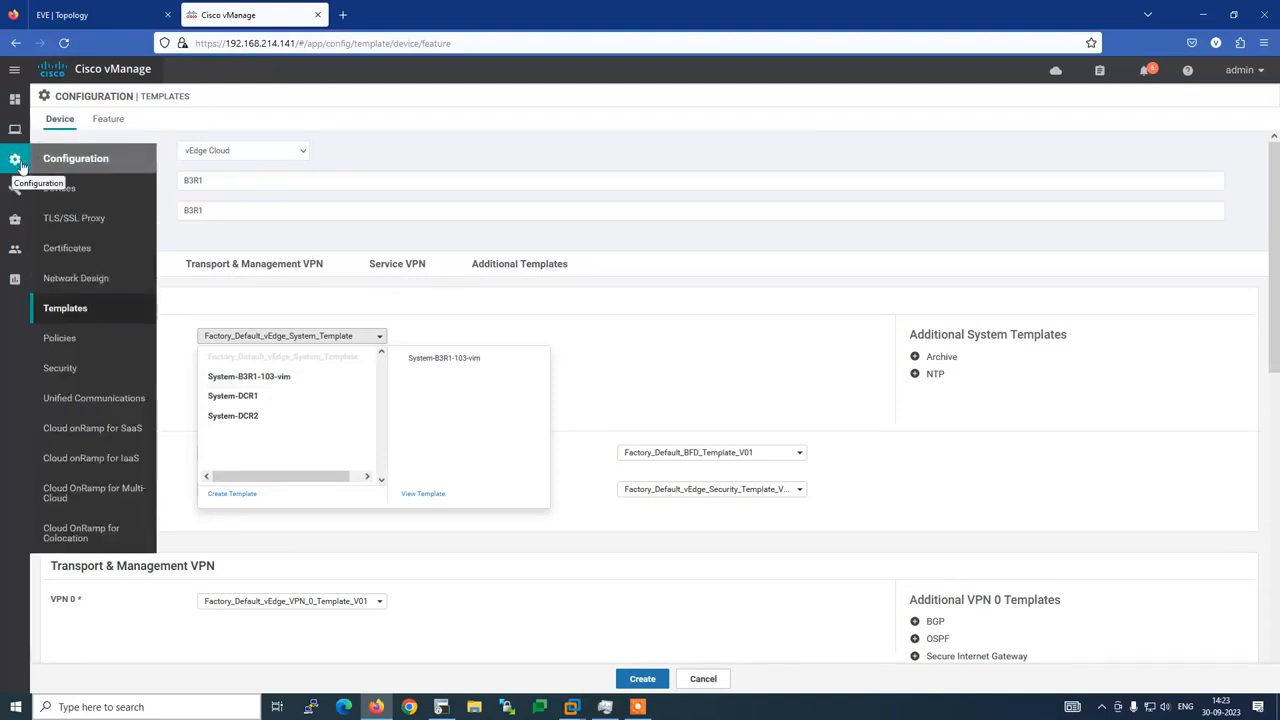
pyautogui.rightClick(47, 310)
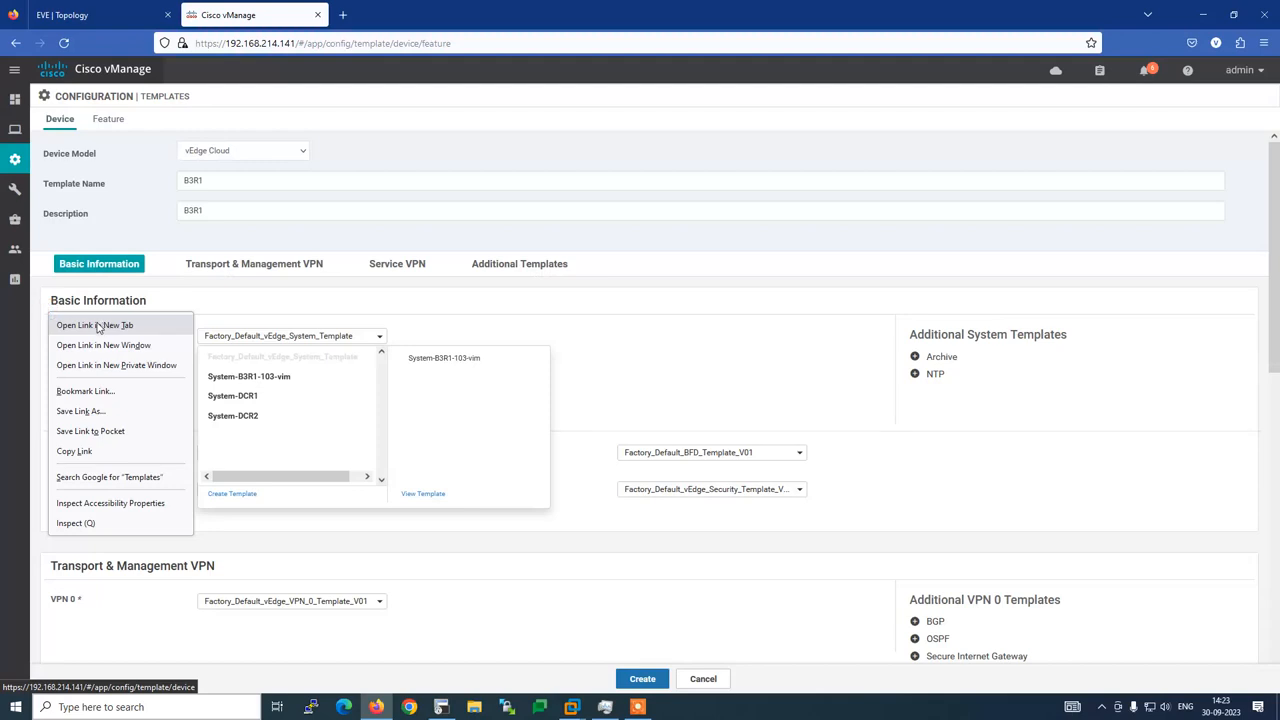
pyautogui.click(100, 325)
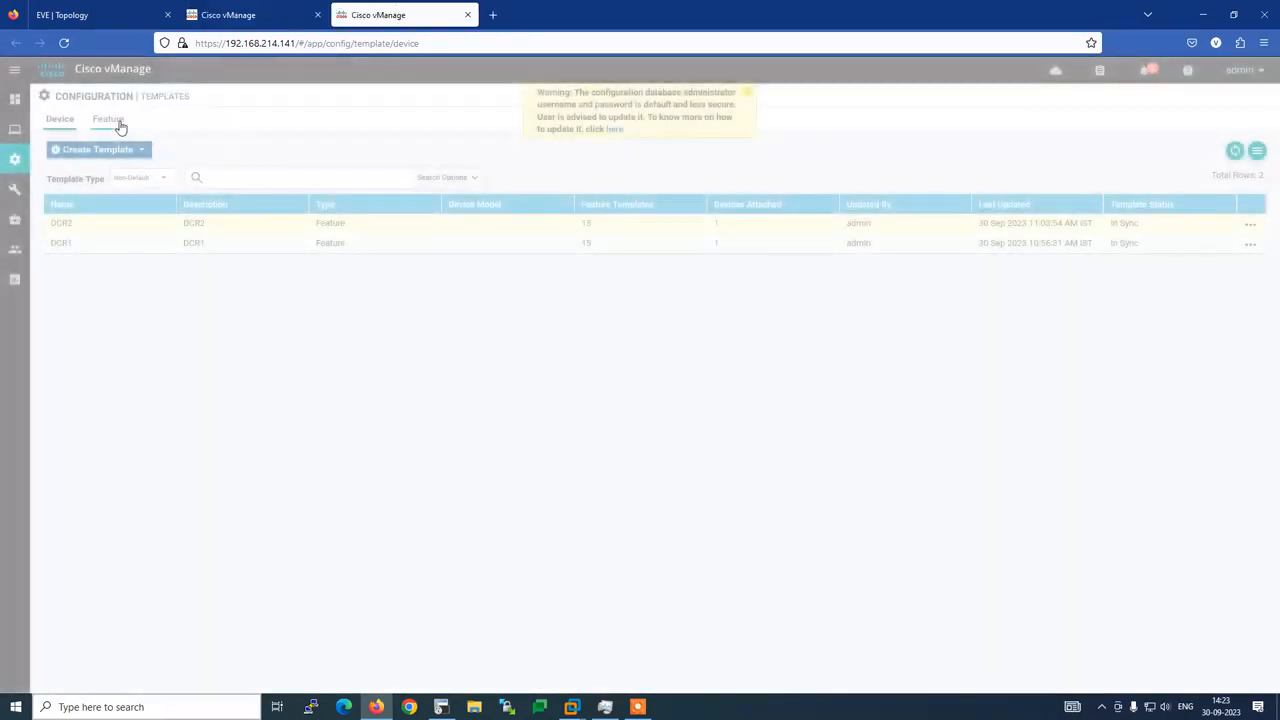
pyautogui.click(117, 124)
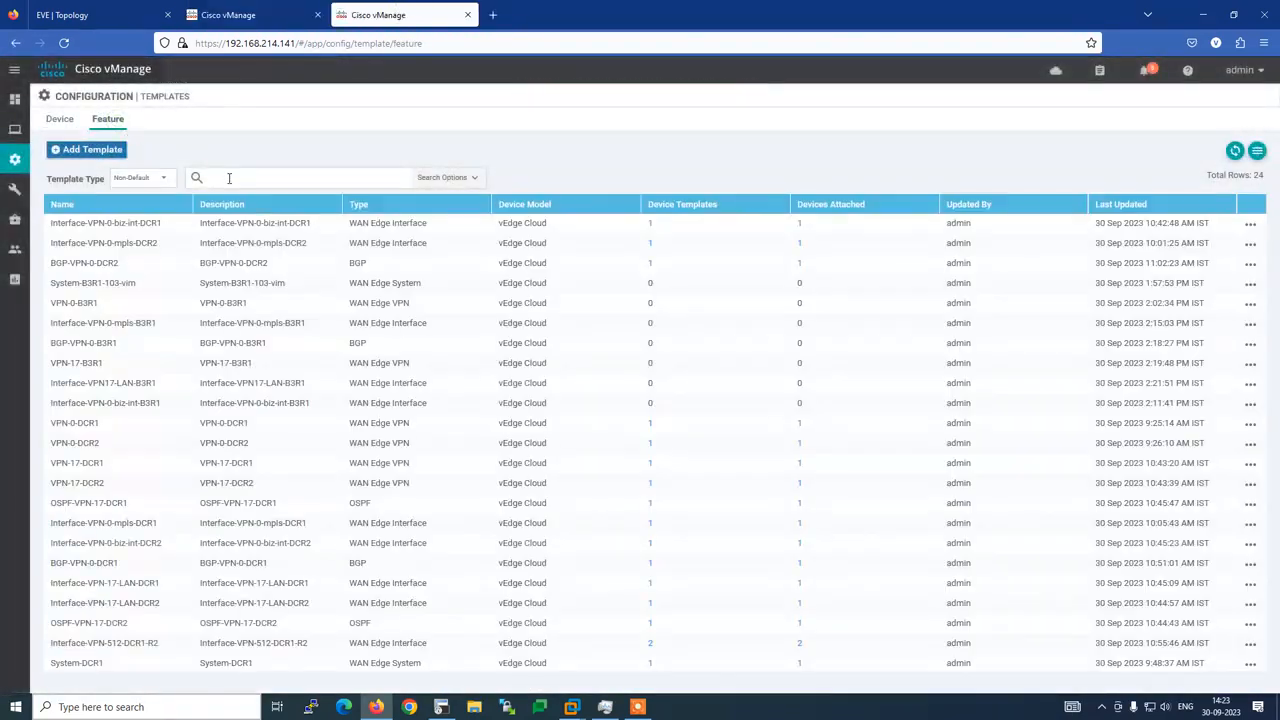
pyautogui.write('B3')
pyautogui.press('Return')
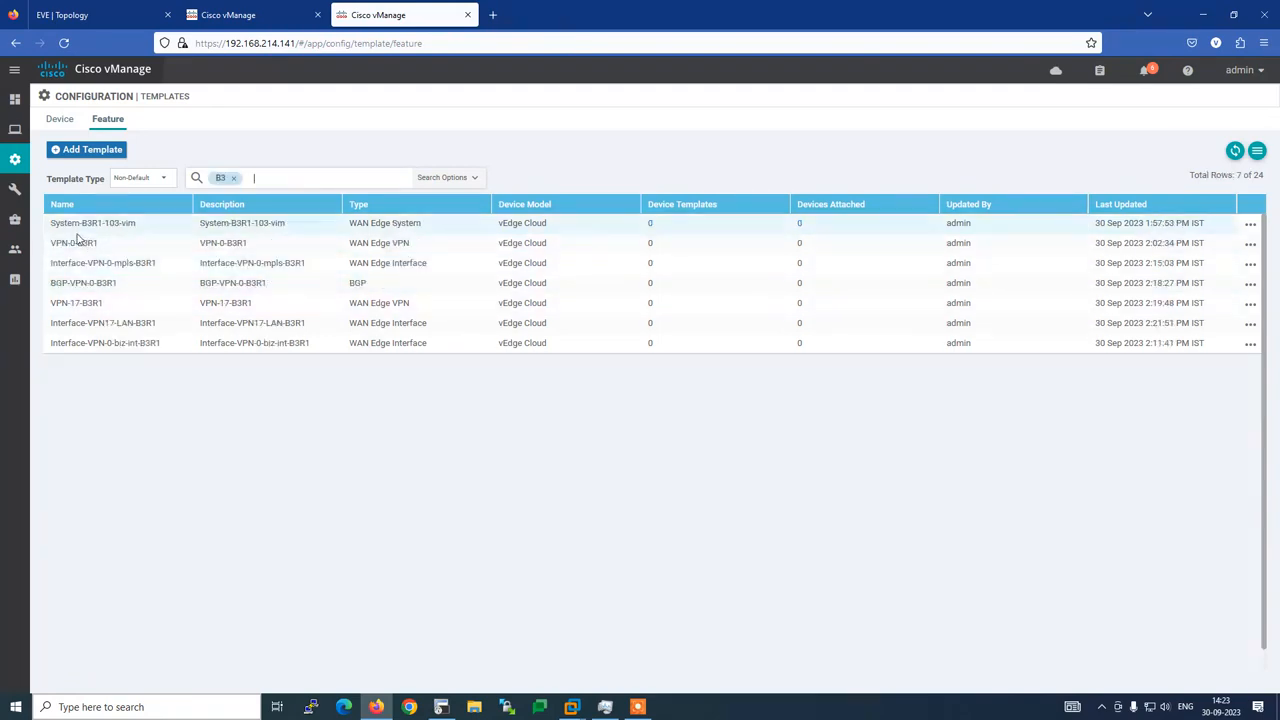
# Rename the System-B3R1-103-vim template to System-B3R1 and save it
pyautogui.click(1248, 224)
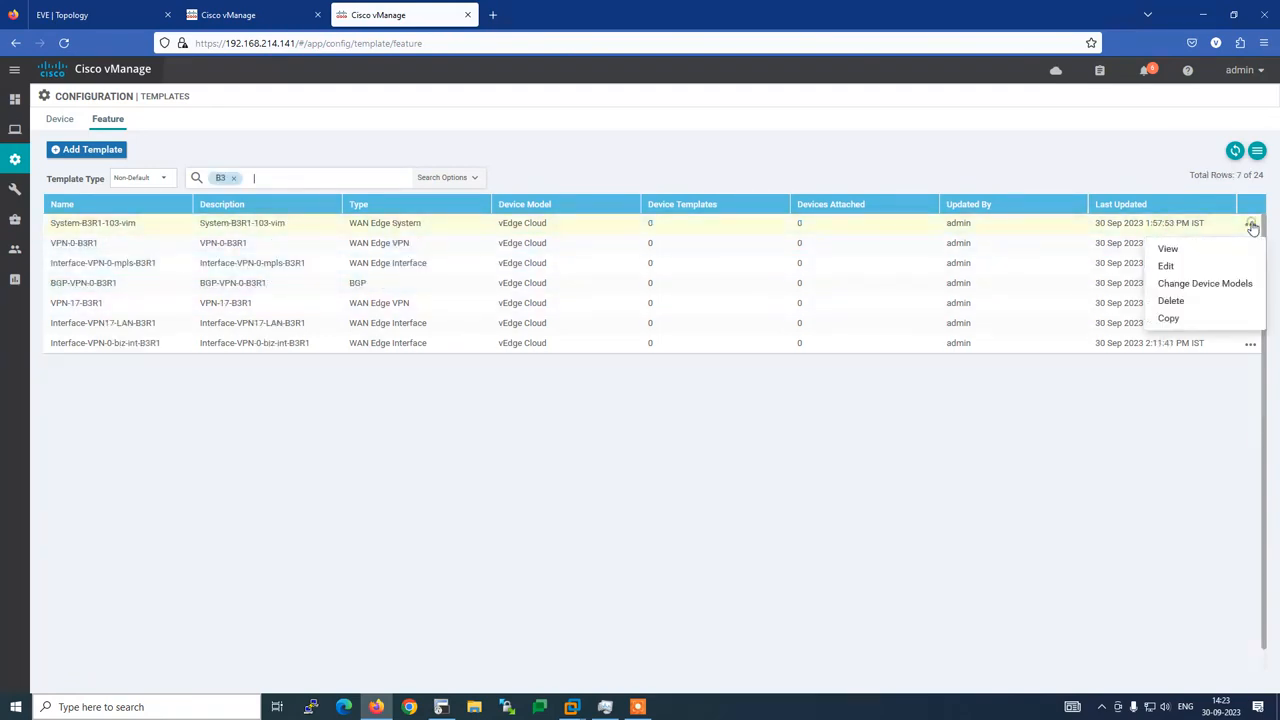
pyautogui.click(1180, 263)
pyautogui.scroll(-15, 576, 300)
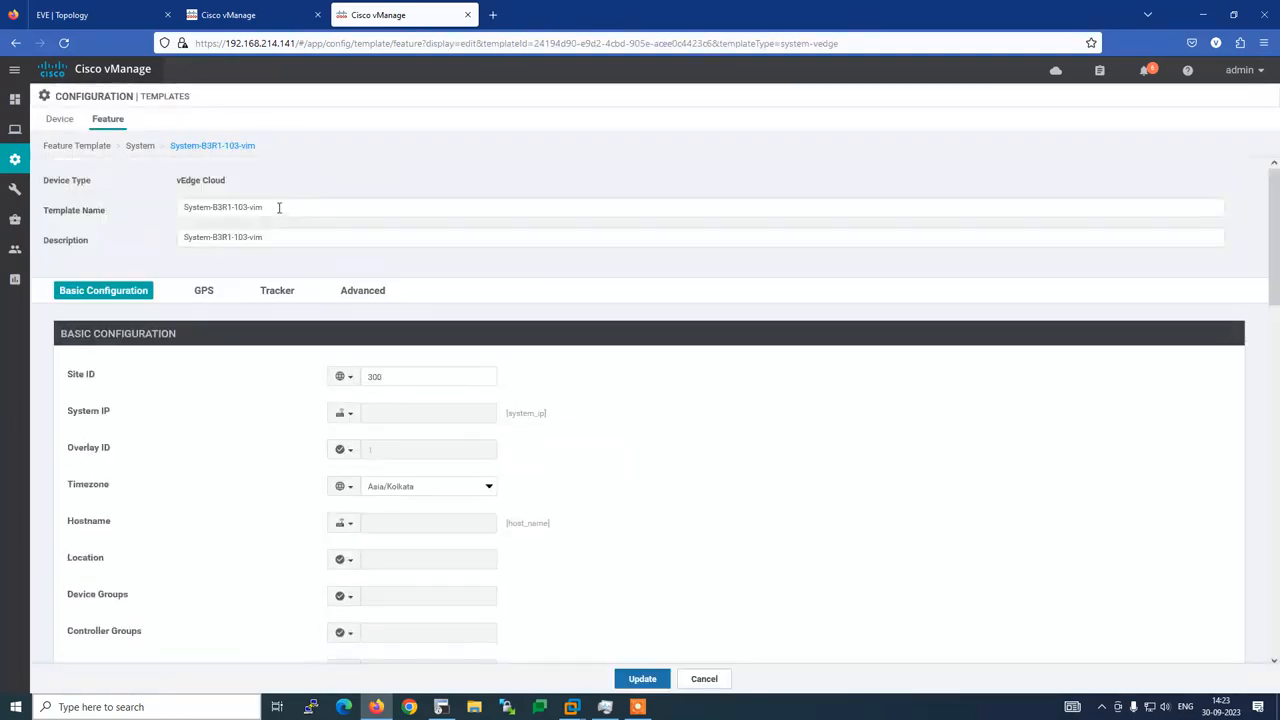
pyautogui.click(281, 209)
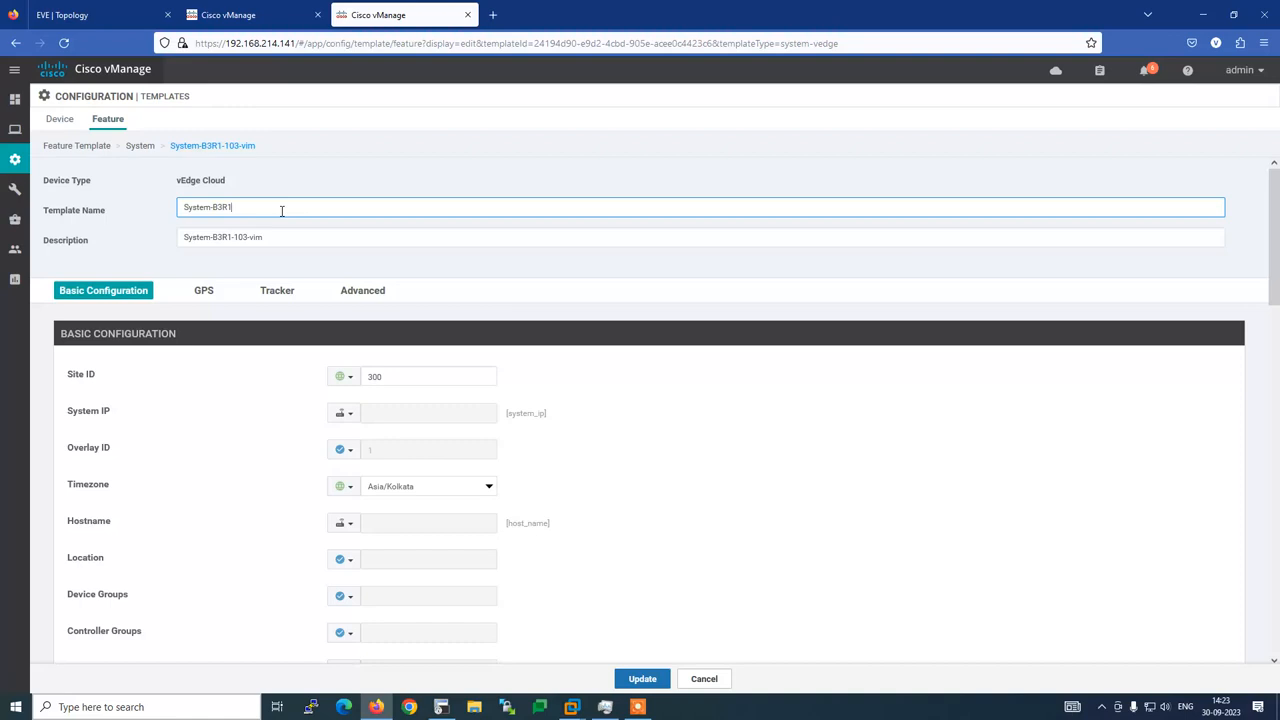
pyautogui.click(660, 682)
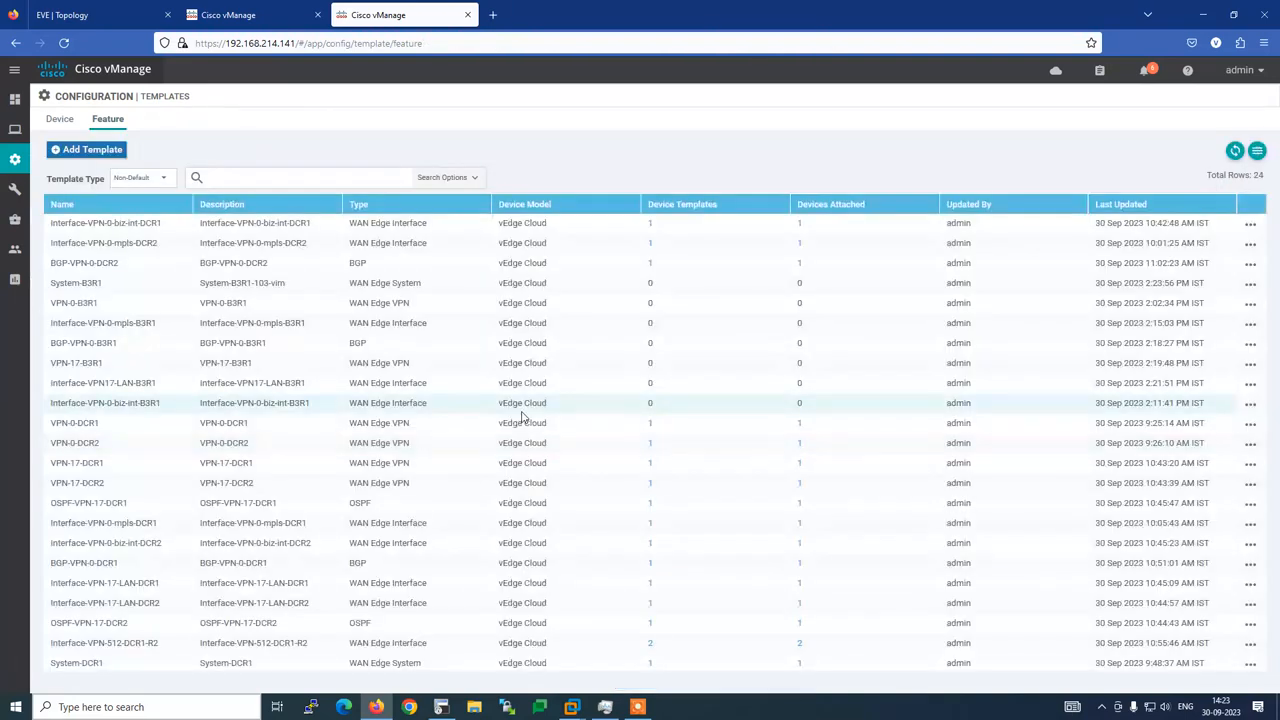
pyautogui.click(244, 18)
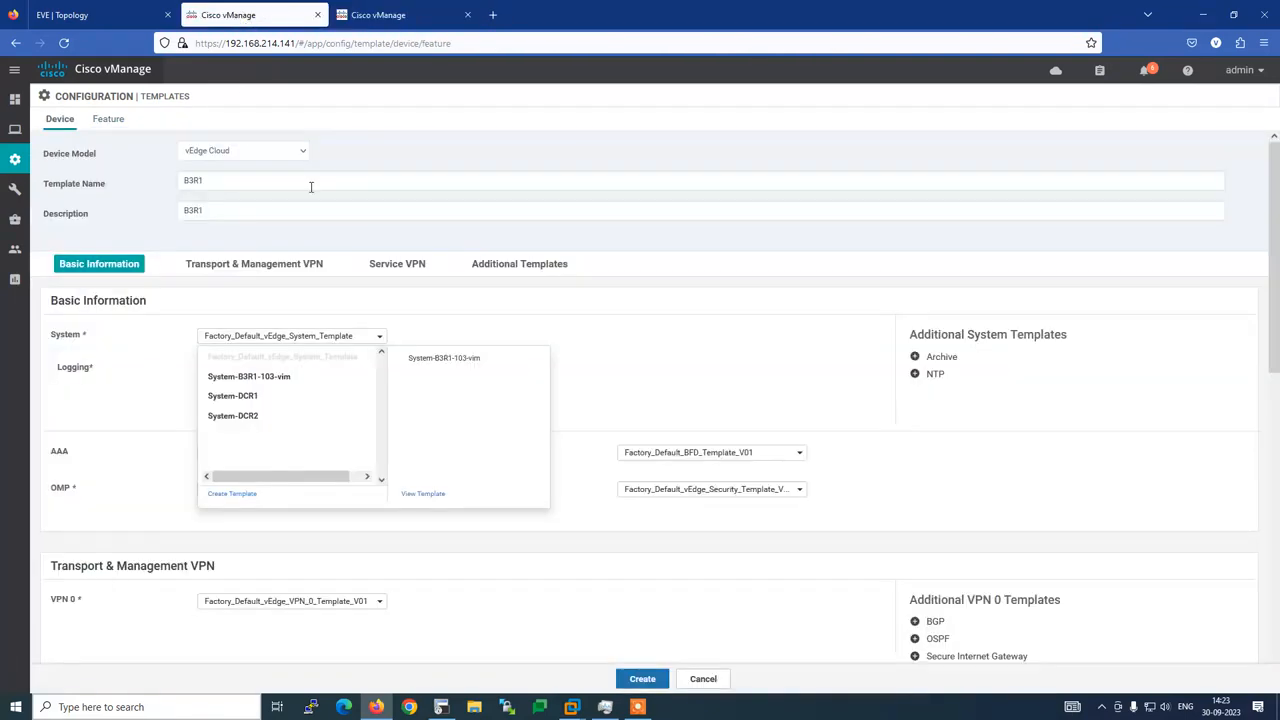
# Reload the device template form, choose vEdge Cloud, and enter B3R1 as name and description
pyautogui.click(63, 42)
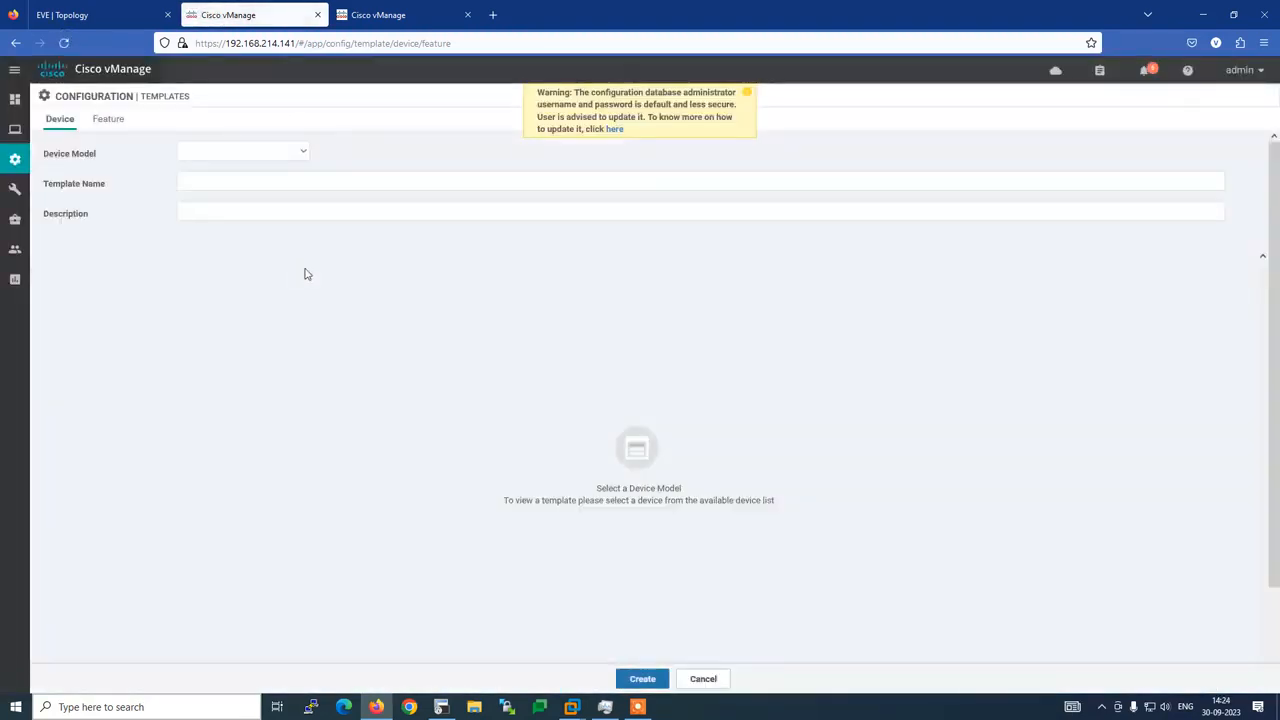
pyautogui.click(299, 152)
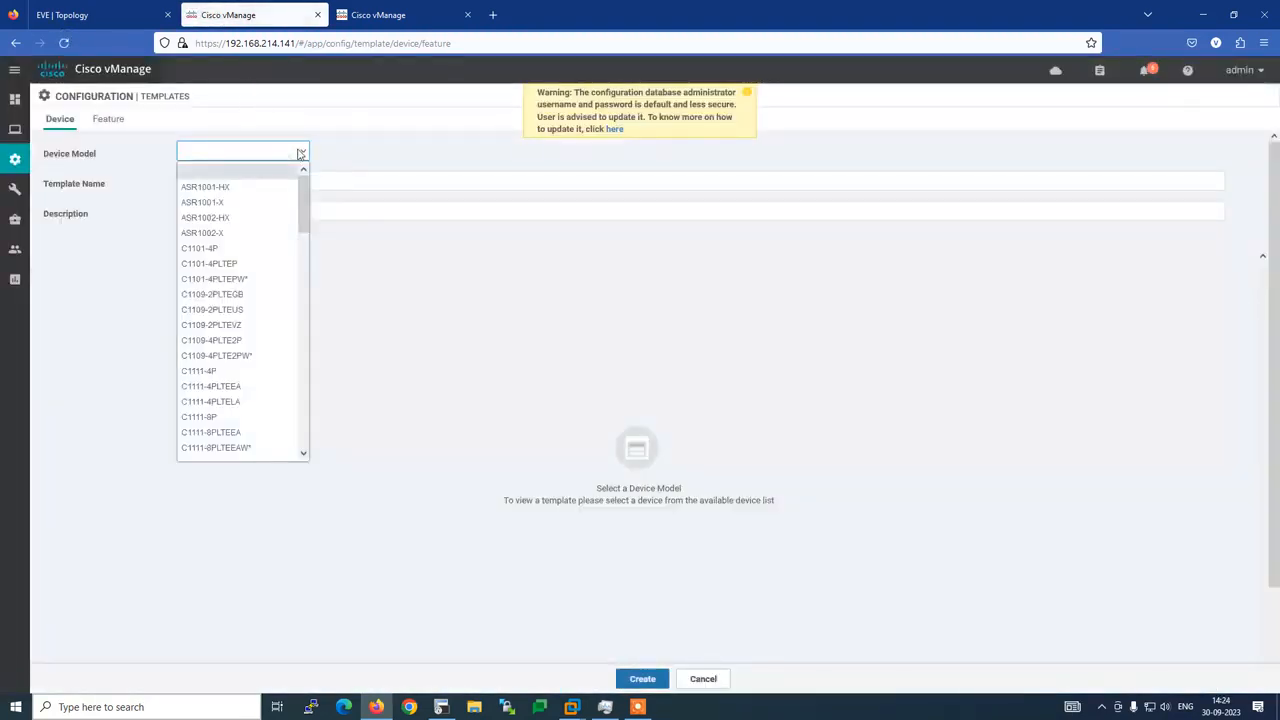
pyautogui.scroll(-10, 266, 374)
pyautogui.click(228, 375)
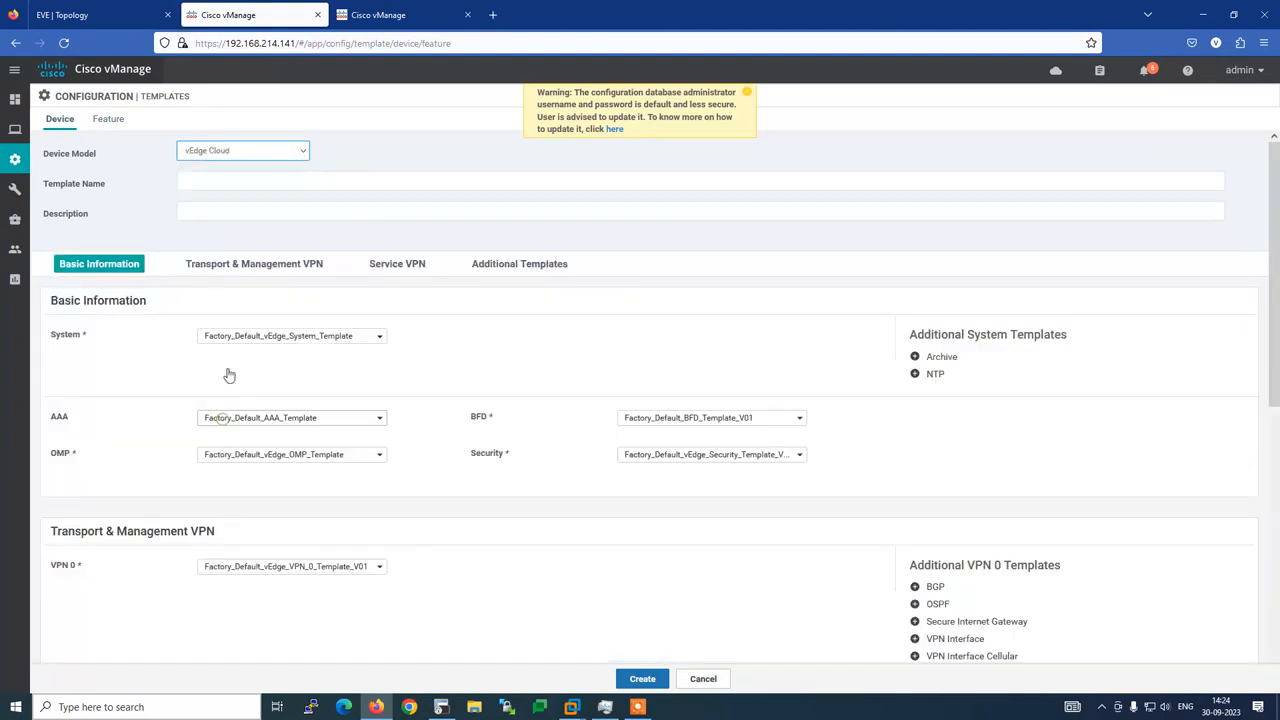
pyautogui.click(205, 182)
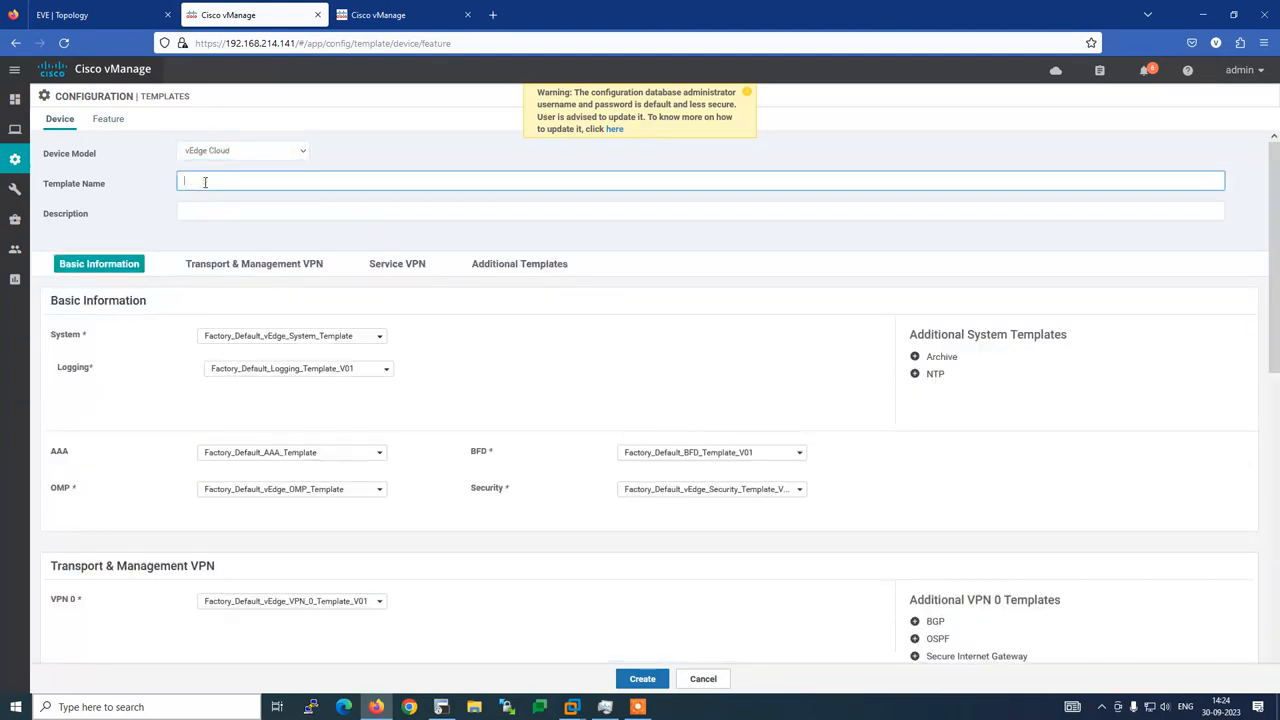
pyautogui.write('B3R1')
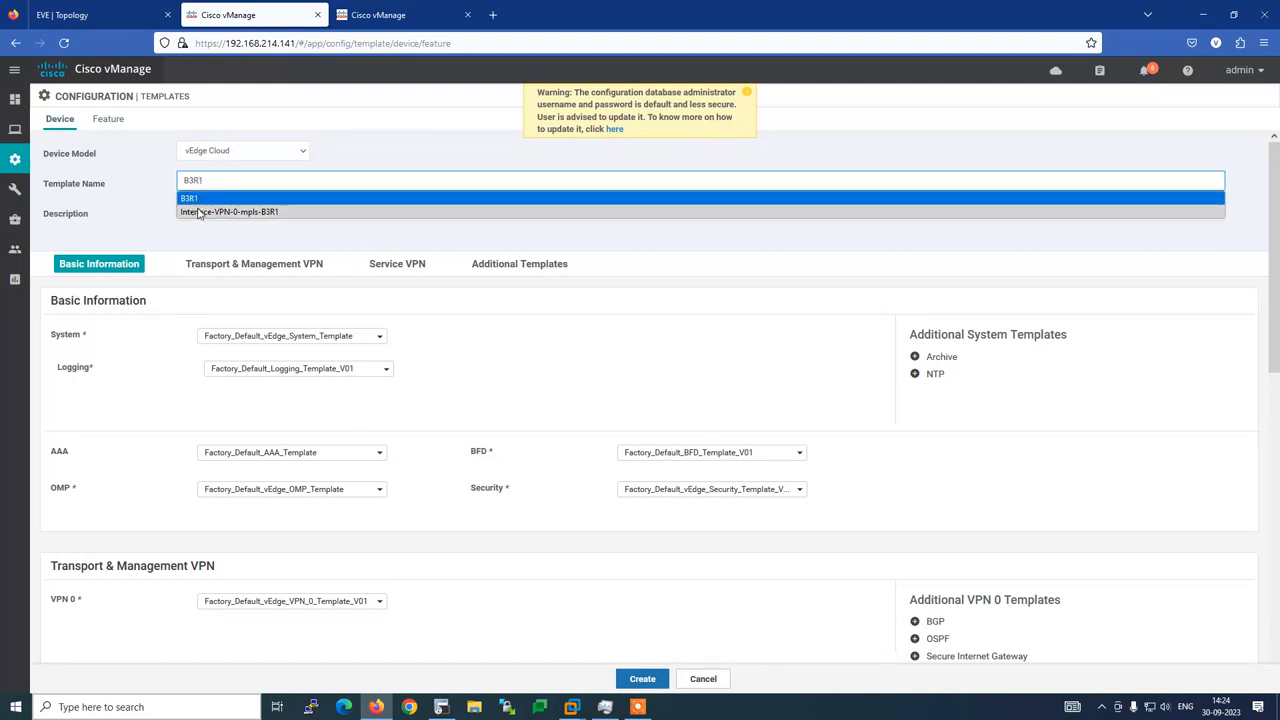
pyautogui.click(198, 199)
pyautogui.click(196, 212)
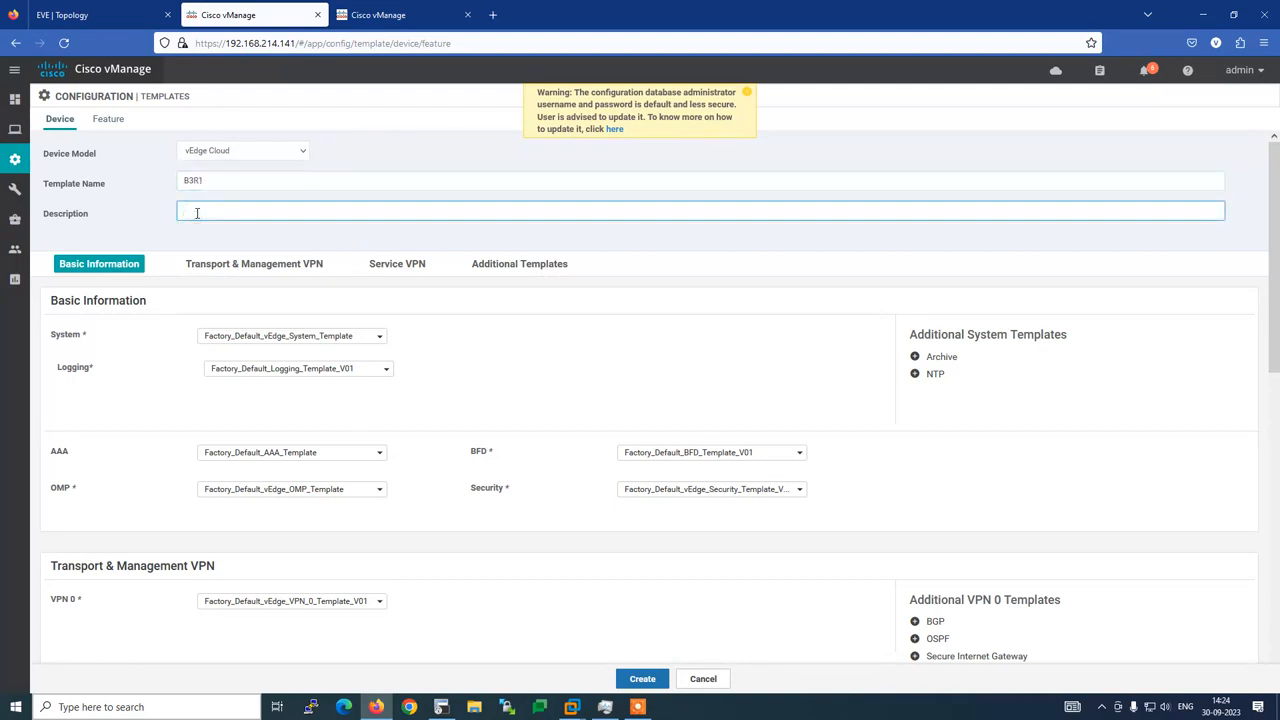
pyautogui.write('B3')
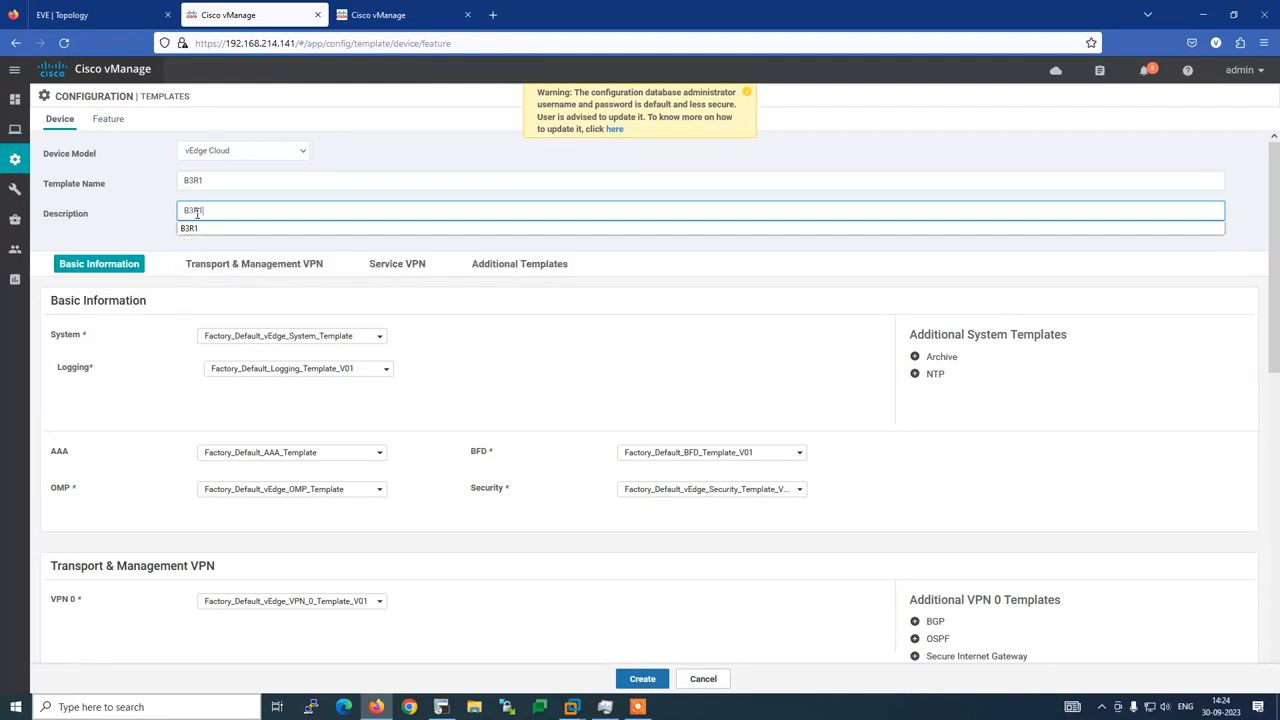
pyautogui.write('R1')
pyautogui.click(151, 193)
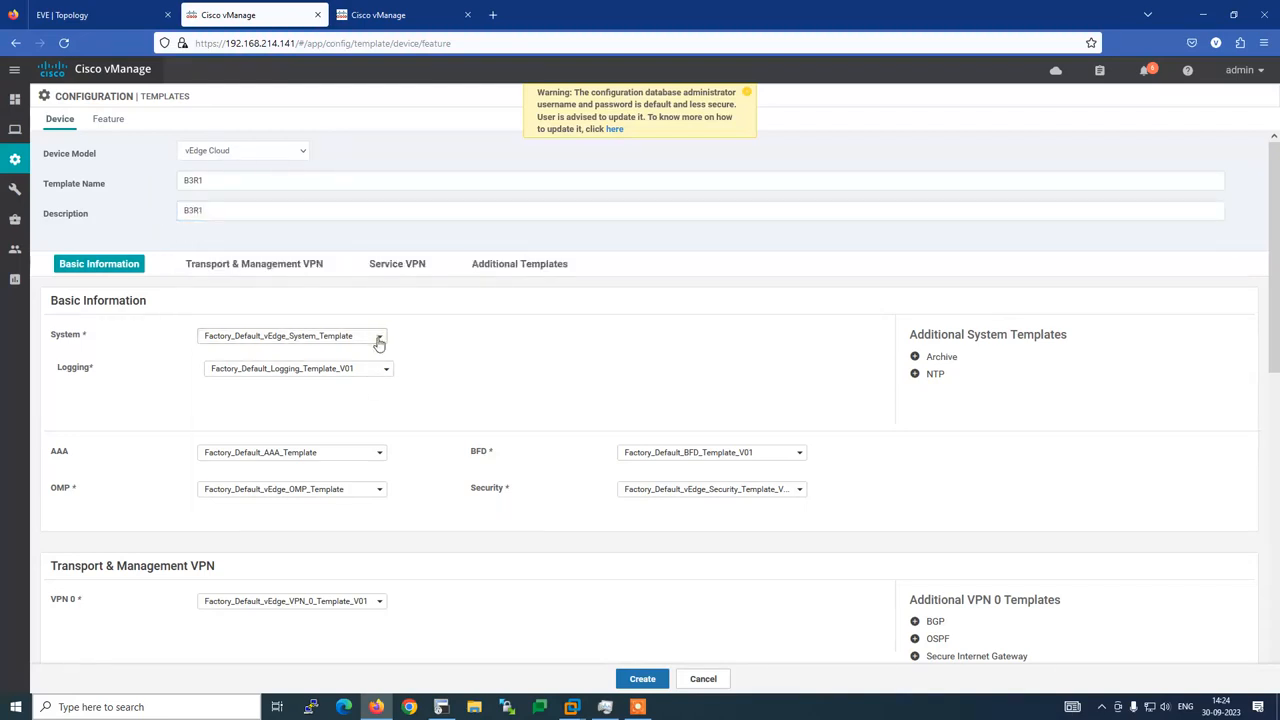
# Select System-B3R1 for System and VPN-0-B3R1 for VPN 0, then view the router terminal
pyautogui.click(379, 341)
pyautogui.click(263, 377)
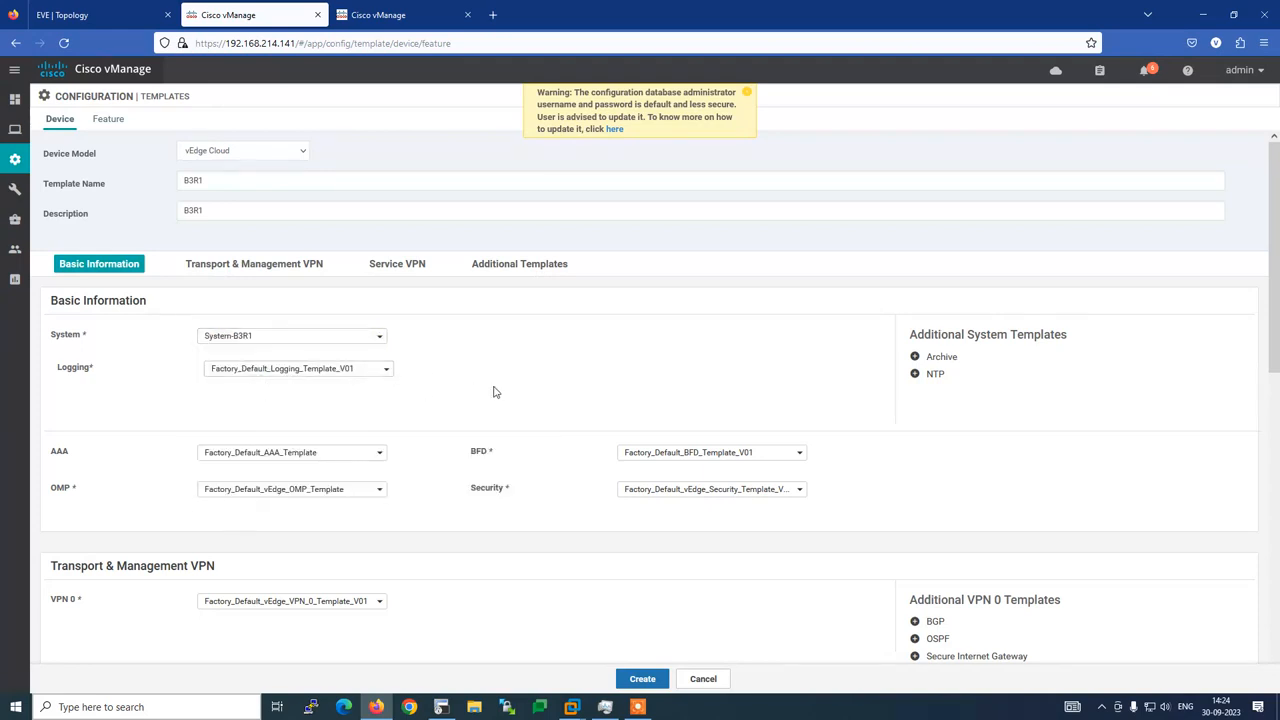
pyautogui.scroll(-2, 493, 392)
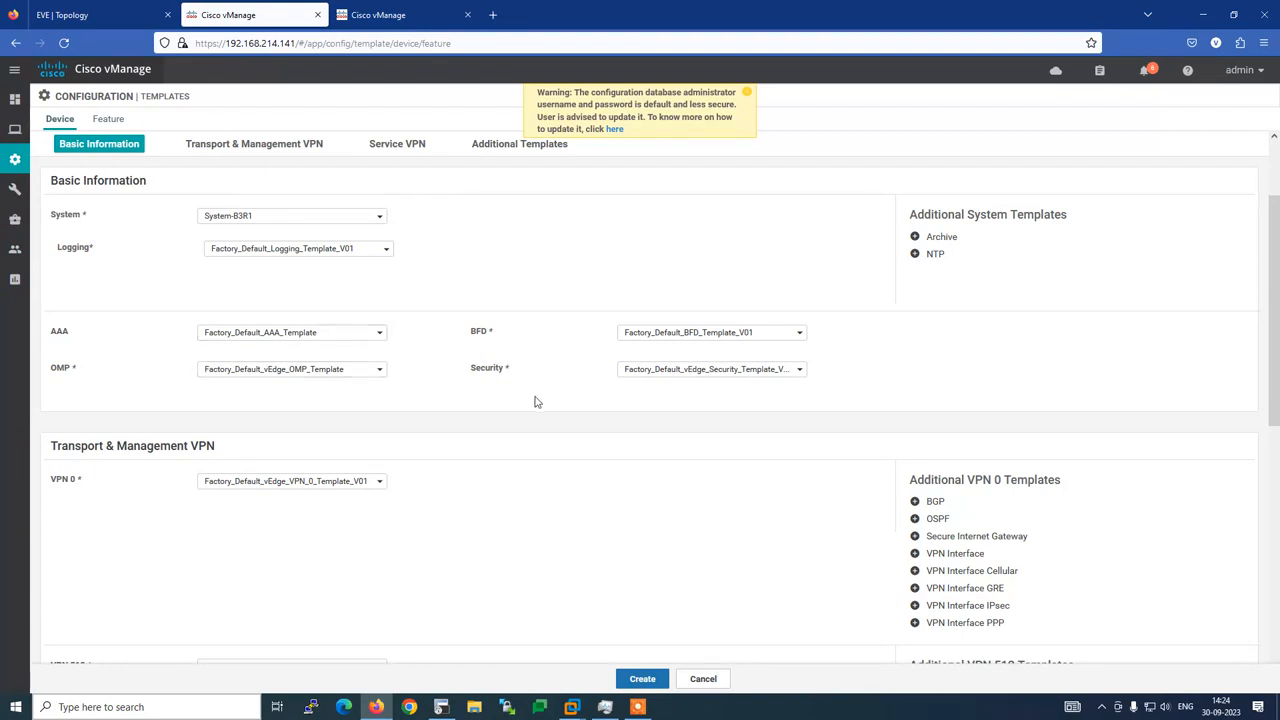
pyautogui.scroll(-3, 535, 401)
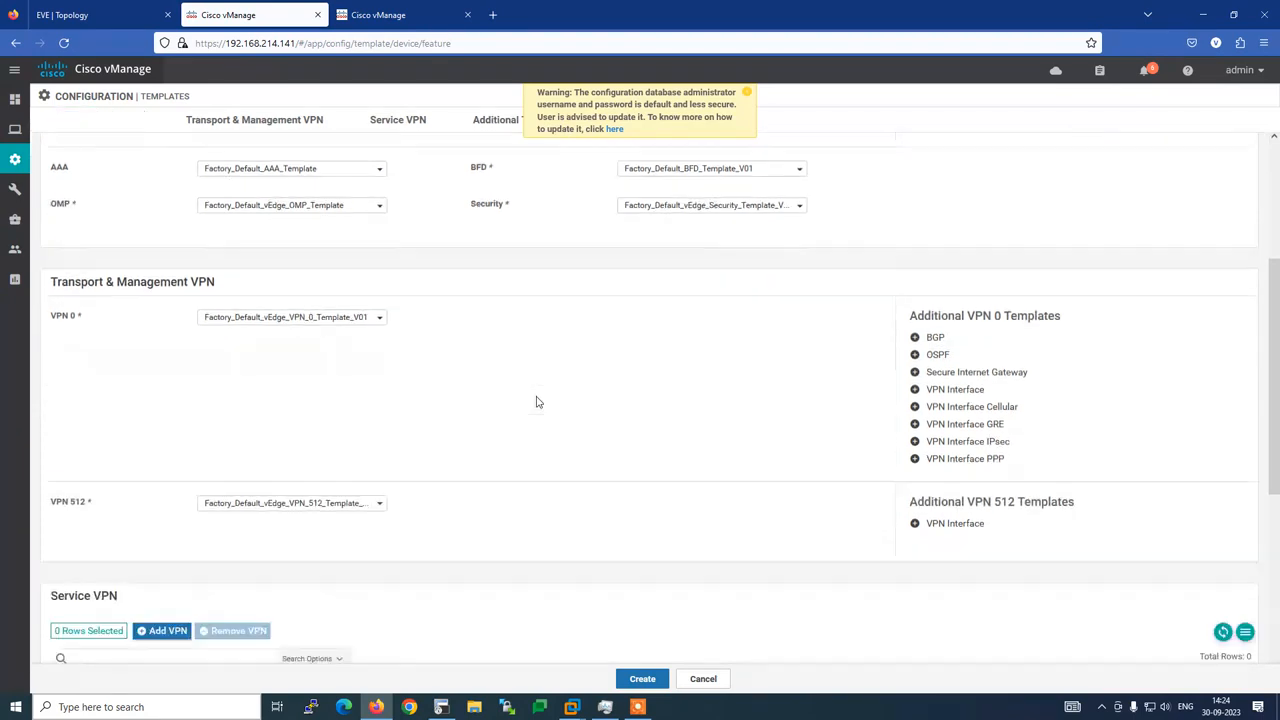
pyautogui.click(381, 276)
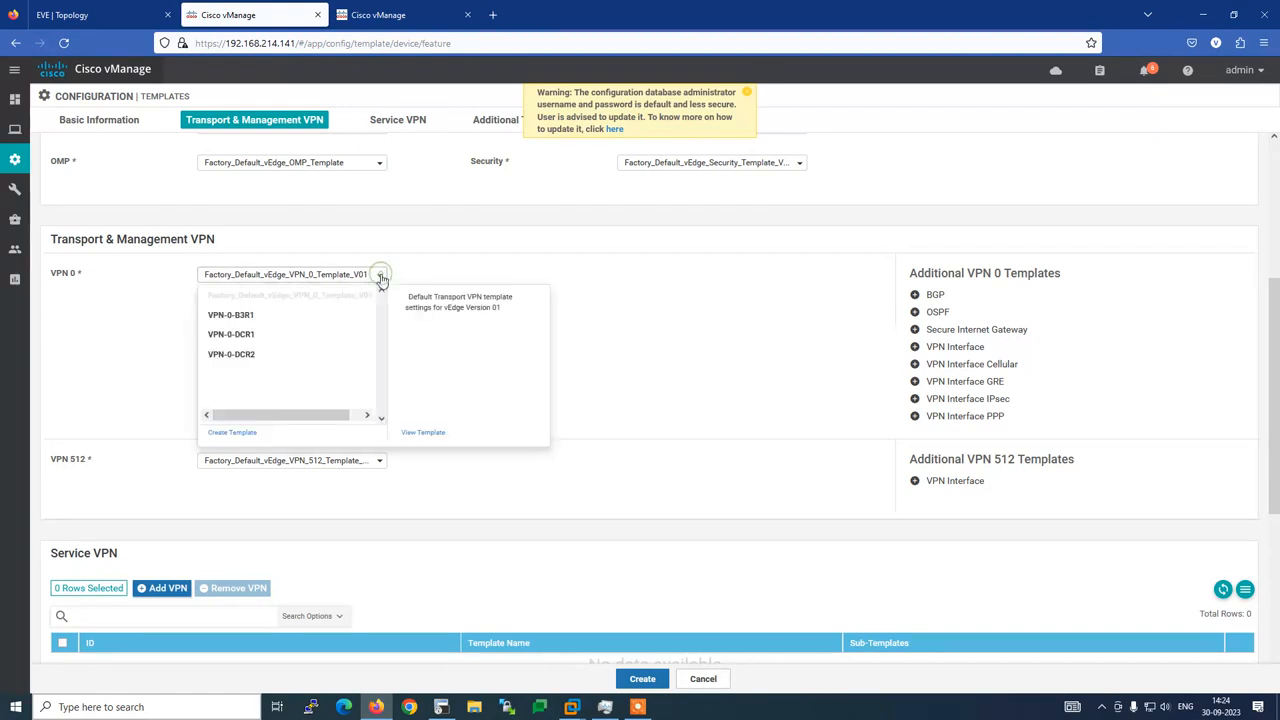
pyautogui.click(266, 319)
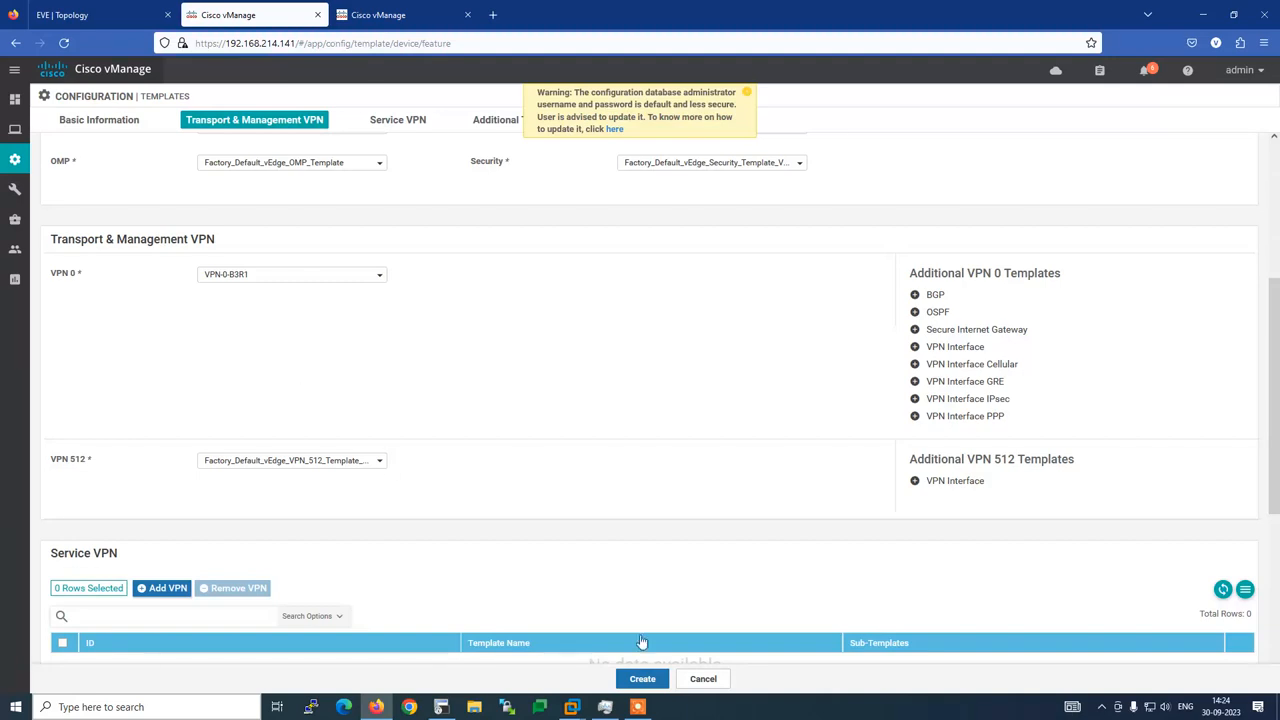
pyautogui.click(441, 707)
pyautogui.scroll(8, 350, 451)
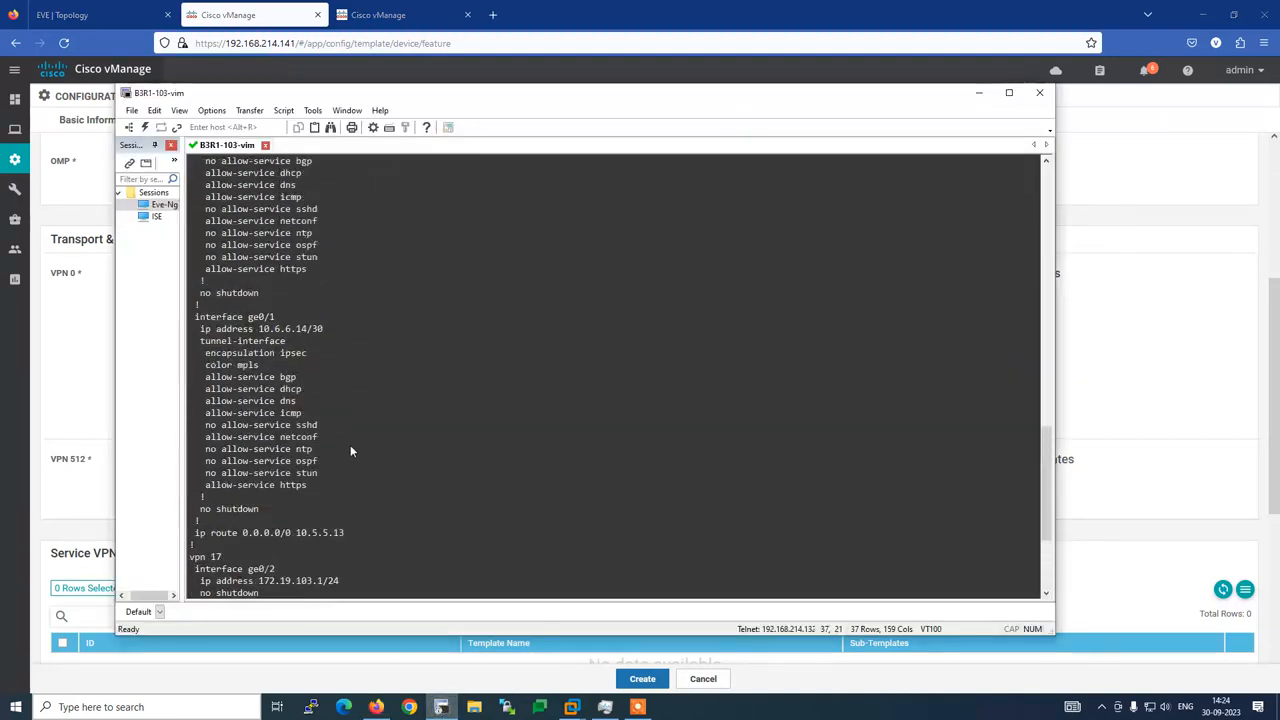
# Check the router's ge0/0 config and assign Interface-VPN-0-biz-int-B3R1 as the first VPN 0 interface
pyautogui.moveTo(195, 197); pyautogui.dragTo(363, 557)
pyautogui.click(376, 707)
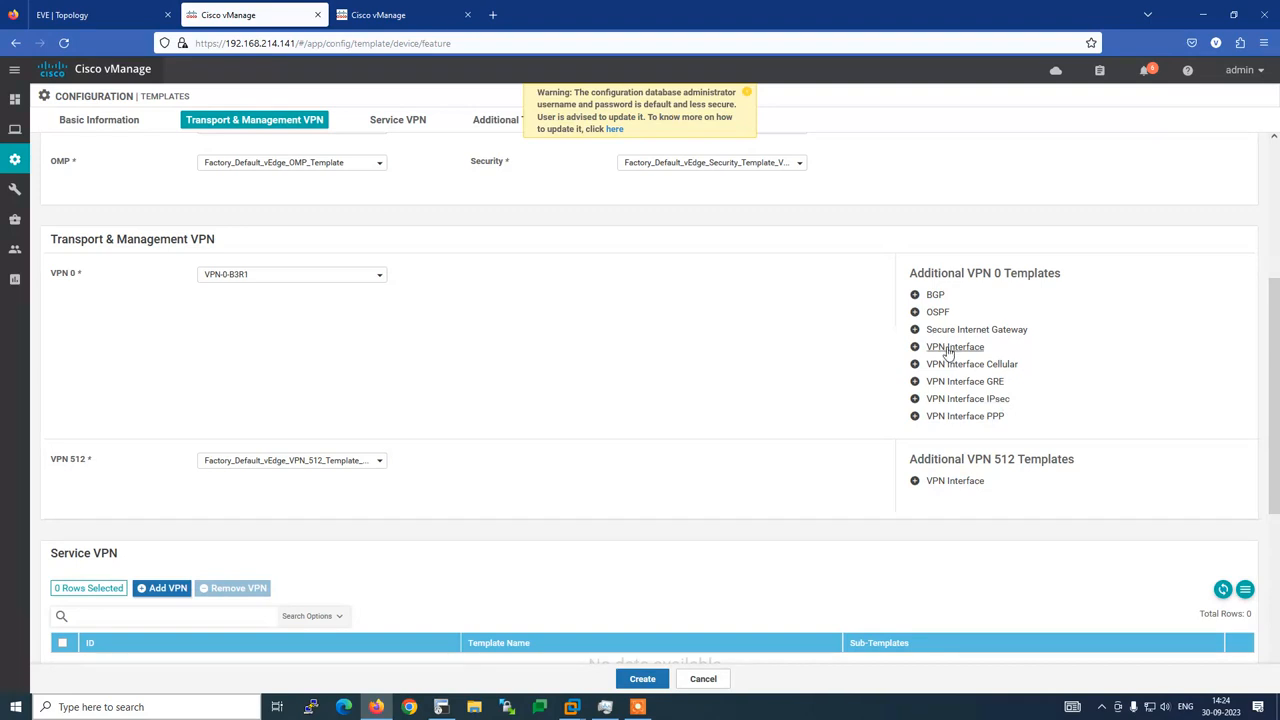
pyautogui.click(947, 347)
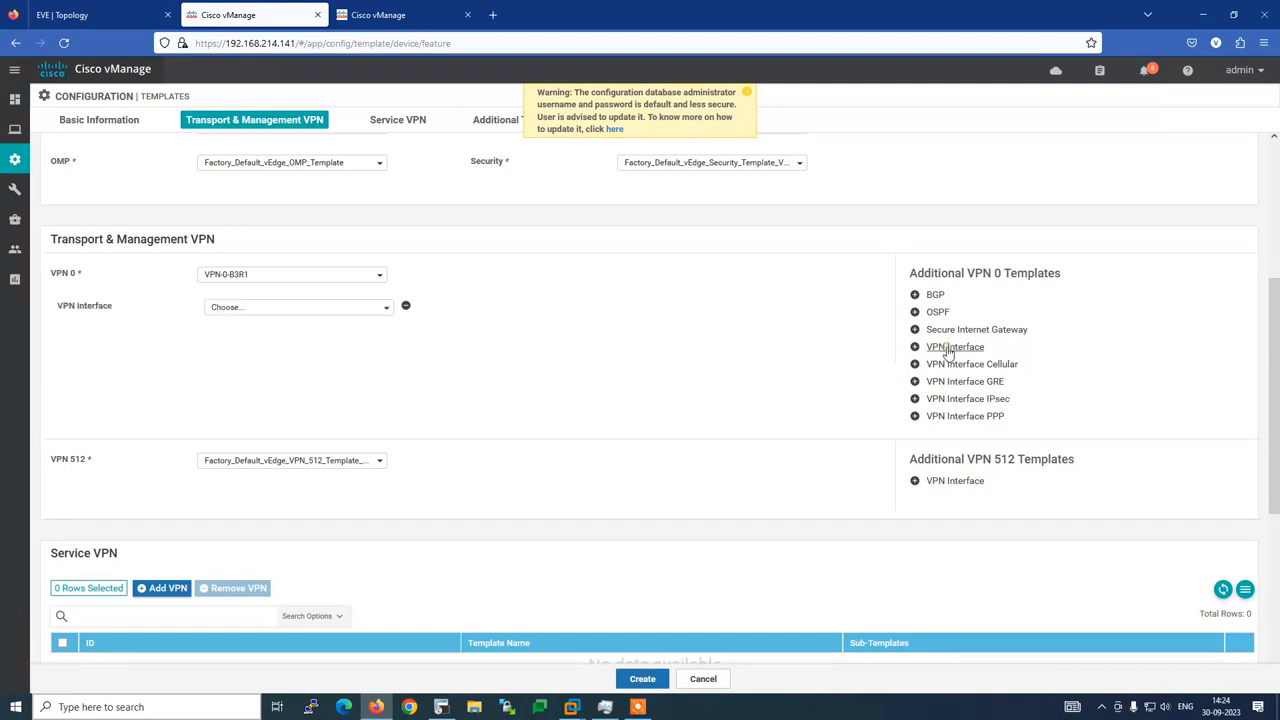
pyautogui.click(287, 313)
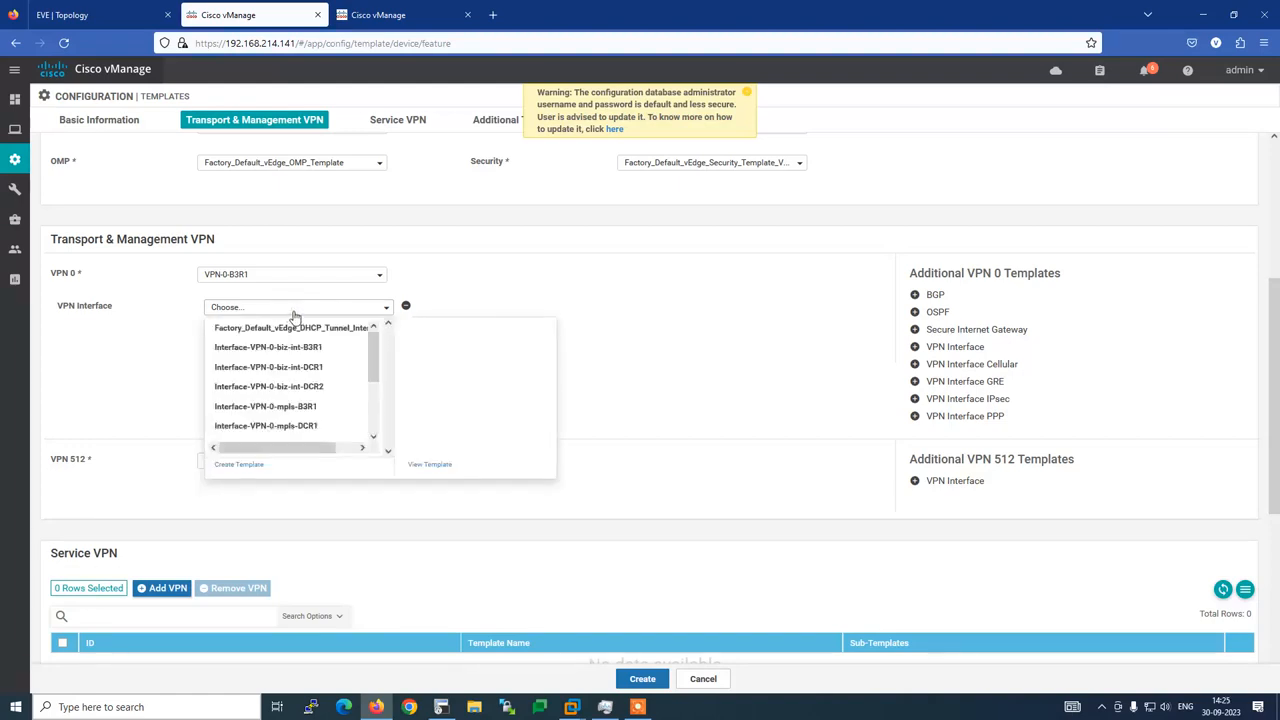
pyautogui.click(441, 707)
pyautogui.moveTo(285, 335); pyautogui.dragTo(193, 200)
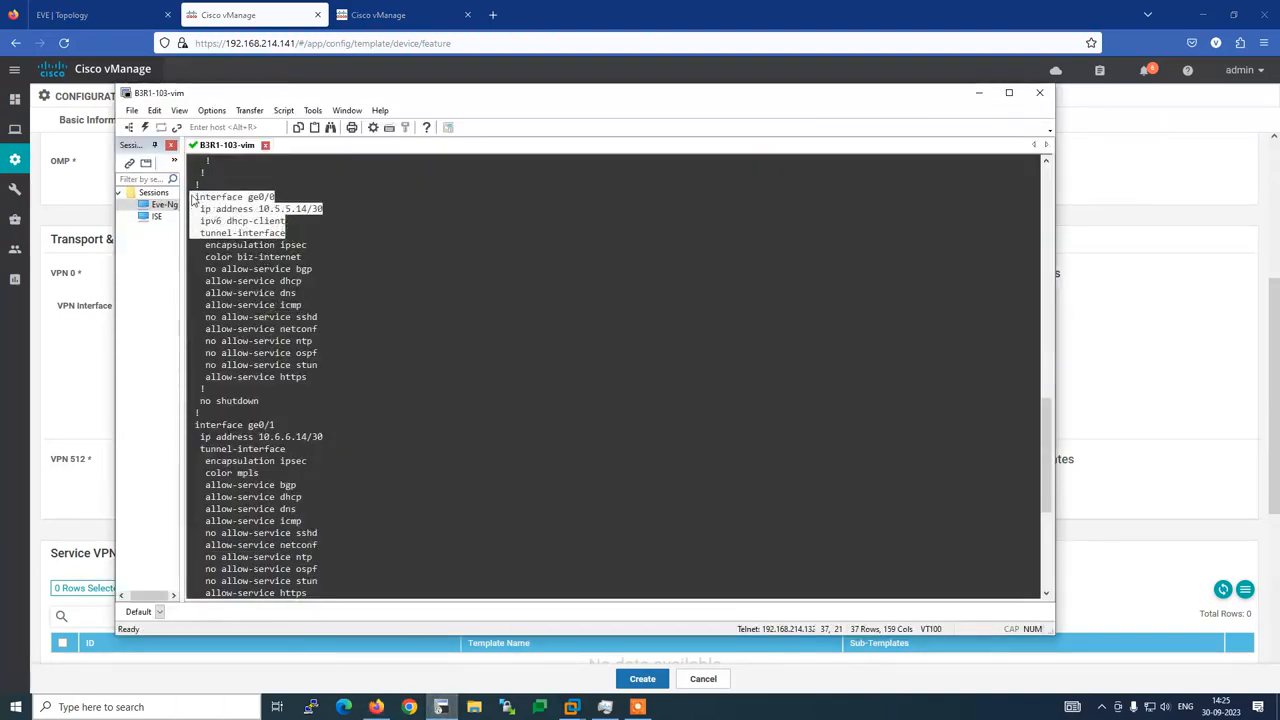
pyautogui.click(275, 25)
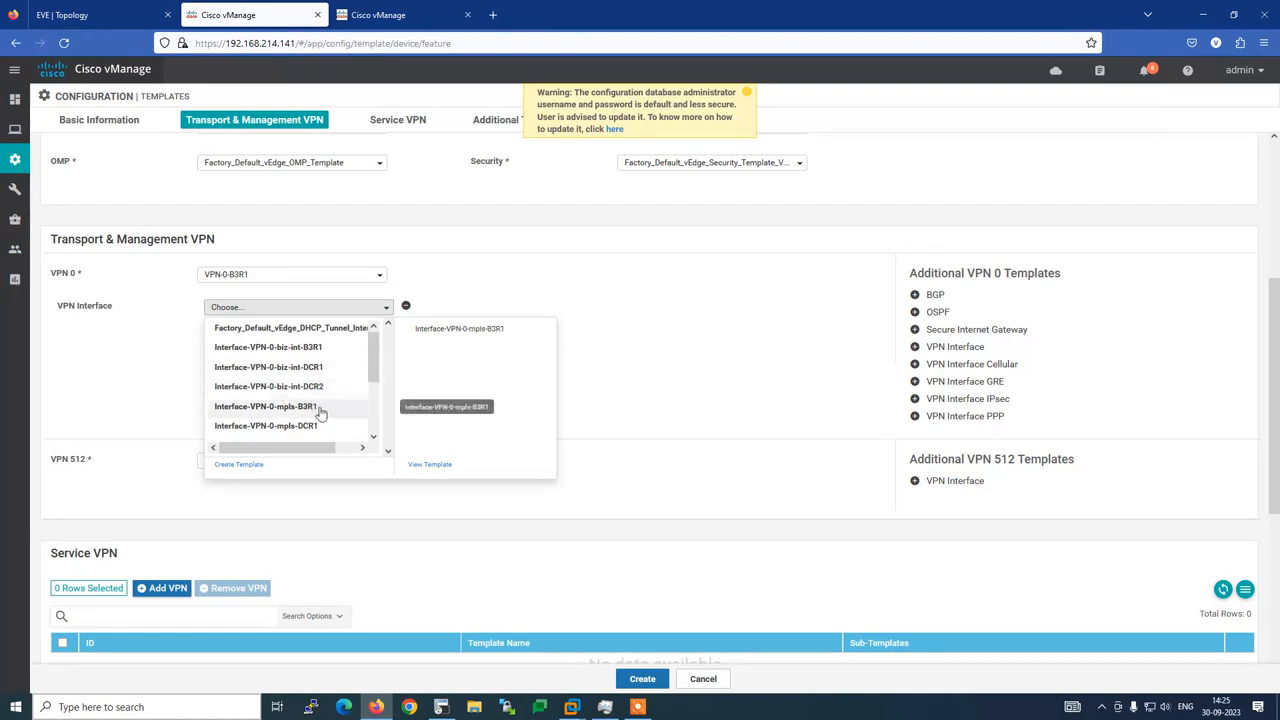
pyautogui.click(322, 352)
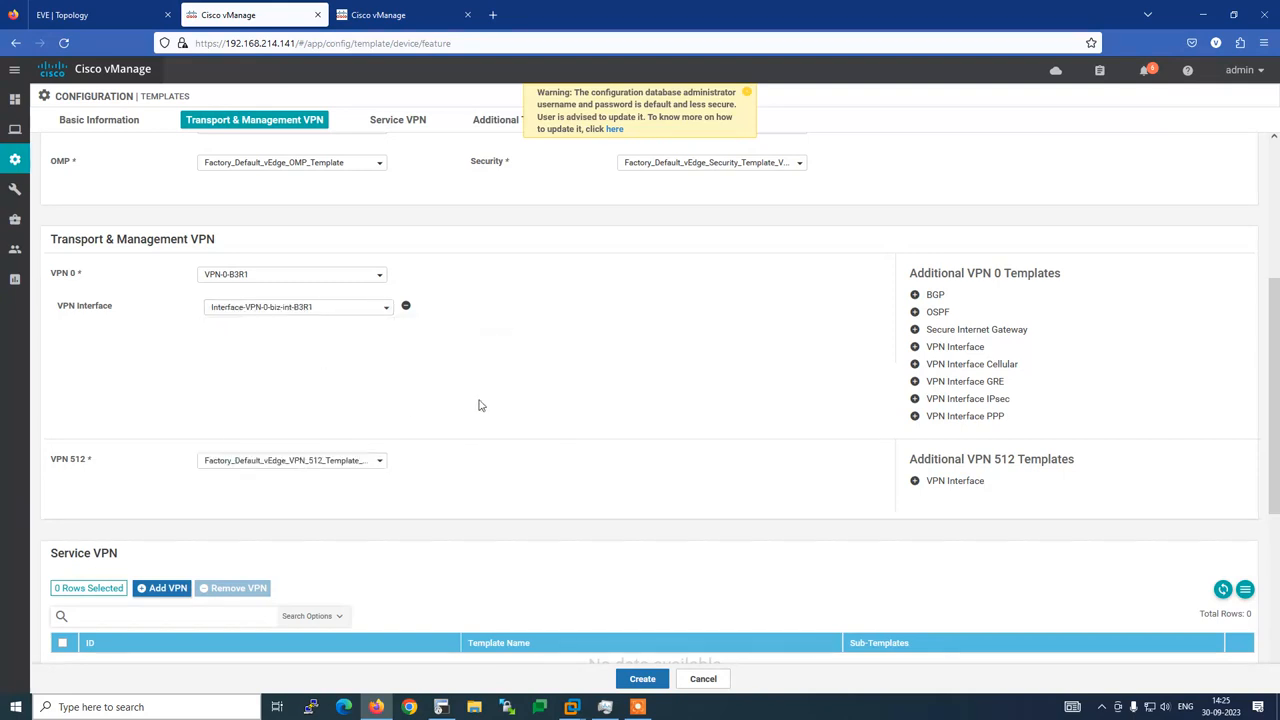
# Add Interface-VPN-0-mpls-B3R1 as the second VPN 0 interface, then review the router's BGP config
pyautogui.click(937, 348)
pyautogui.click(385, 346)
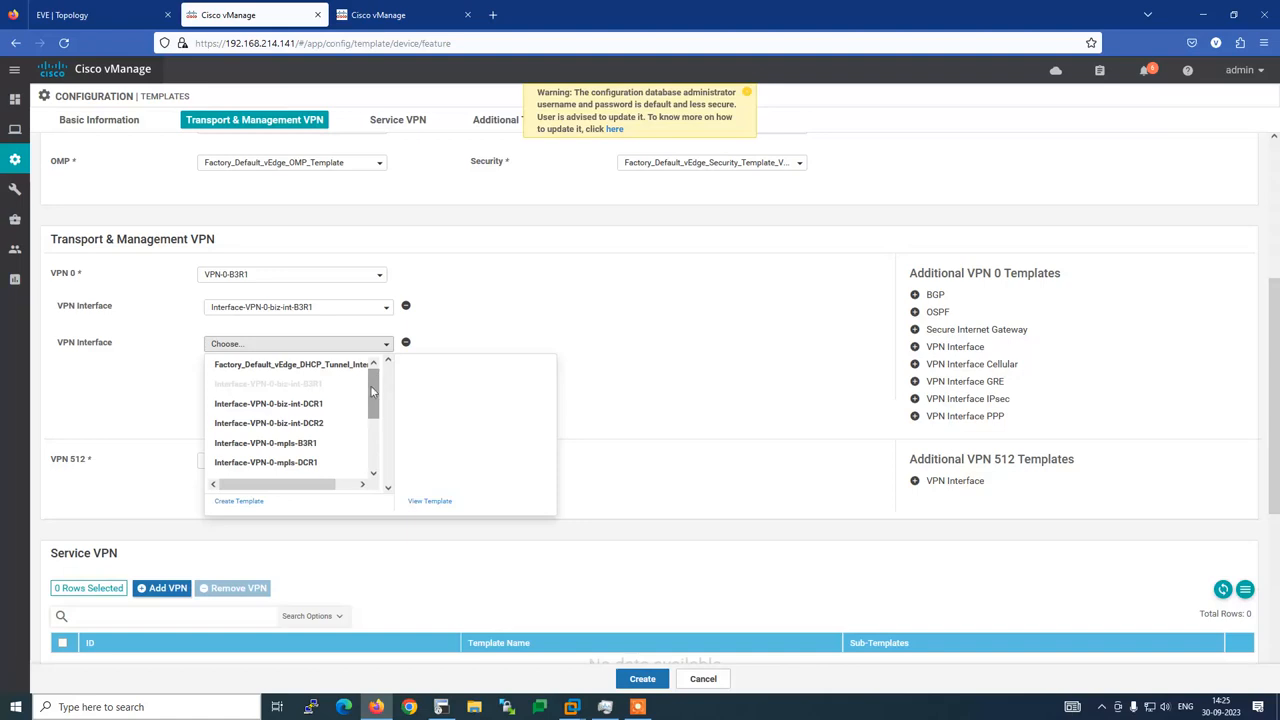
pyautogui.click(301, 446)
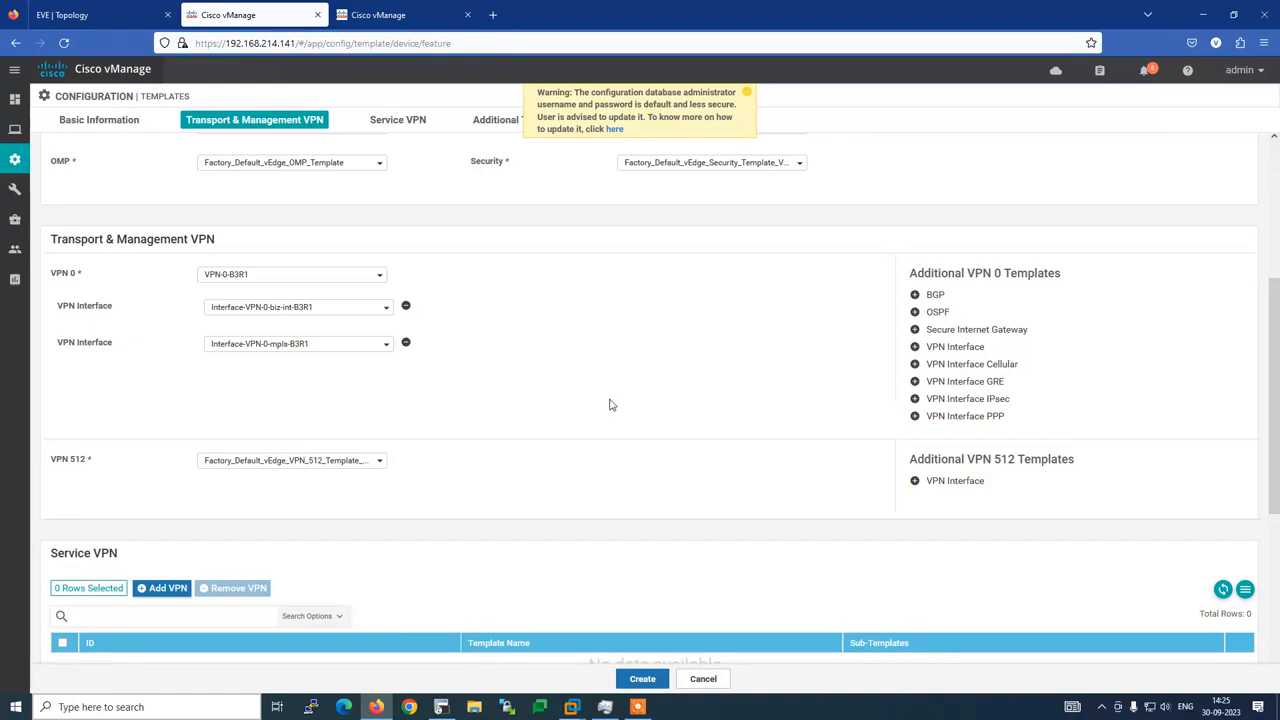
pyautogui.click(441, 706)
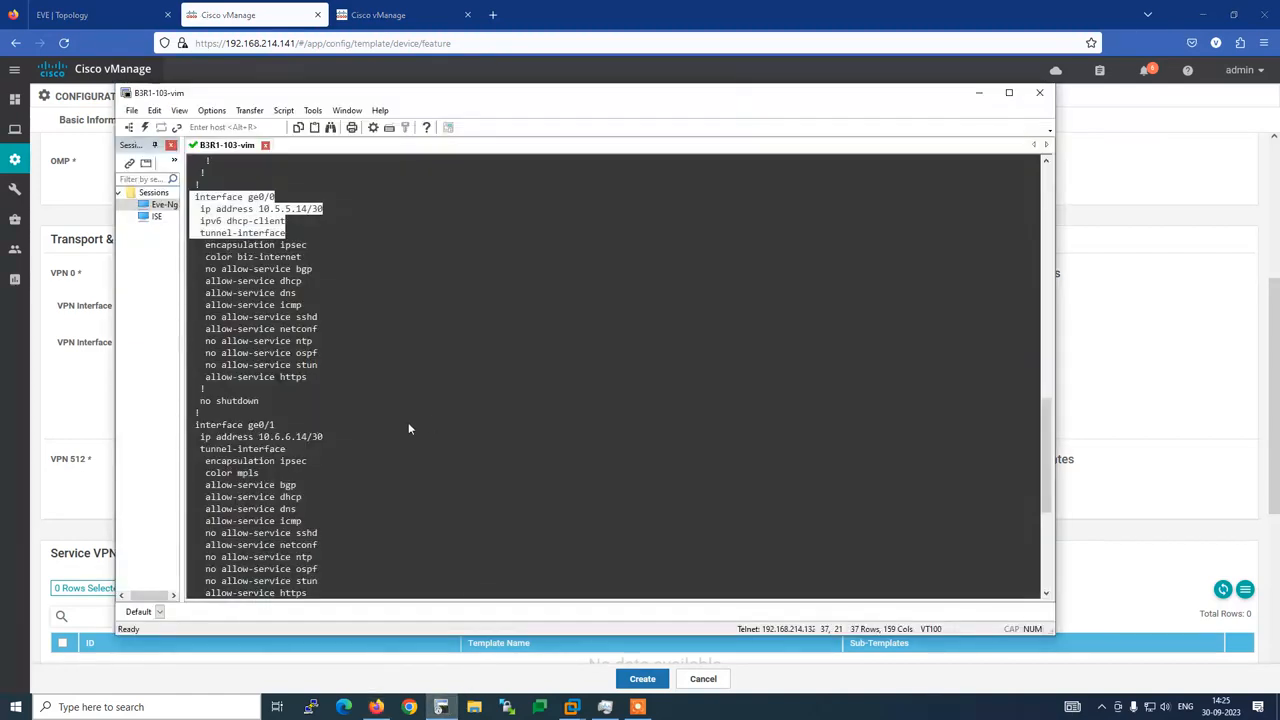
pyautogui.scroll(5, 408, 422)
pyautogui.moveTo(196, 230); pyautogui.dragTo(301, 305)
pyautogui.hotkey('alt', 'Tab')
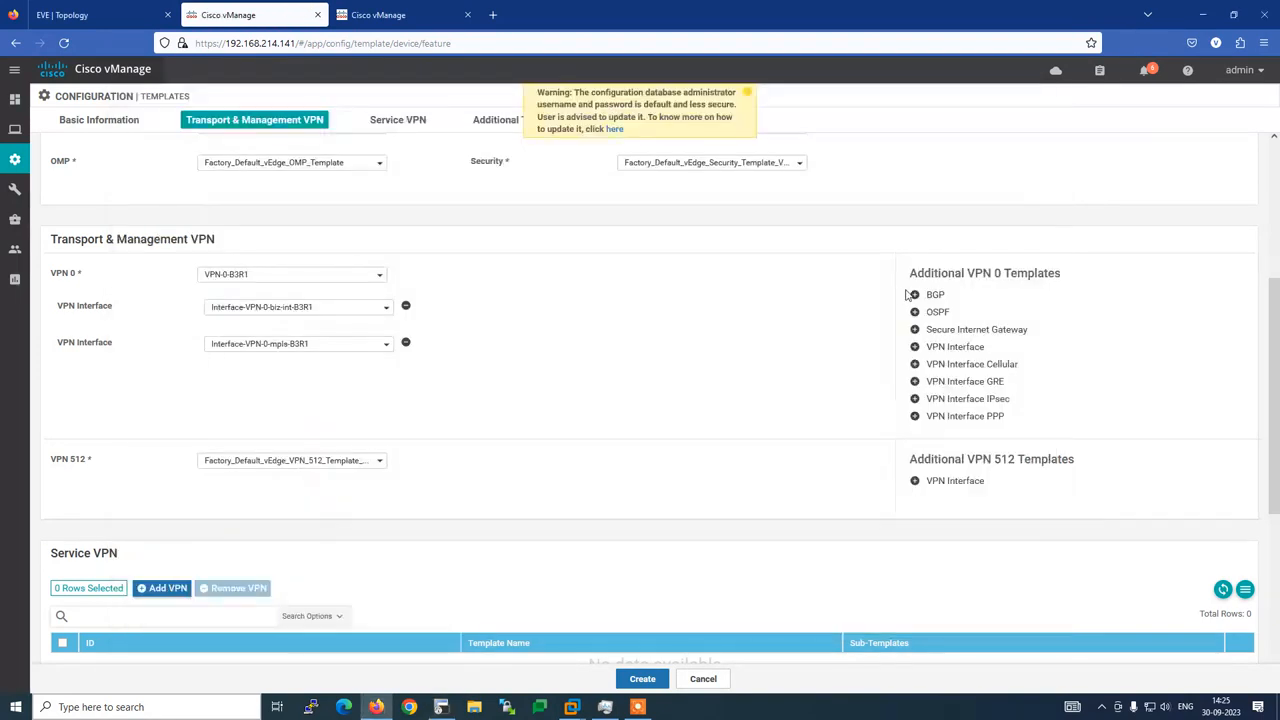
# Add a BGP slot to VPN 0 and assign BGP-VPN-0-B3R1, then view the VPN 512 choices
pyautogui.click(930, 294)
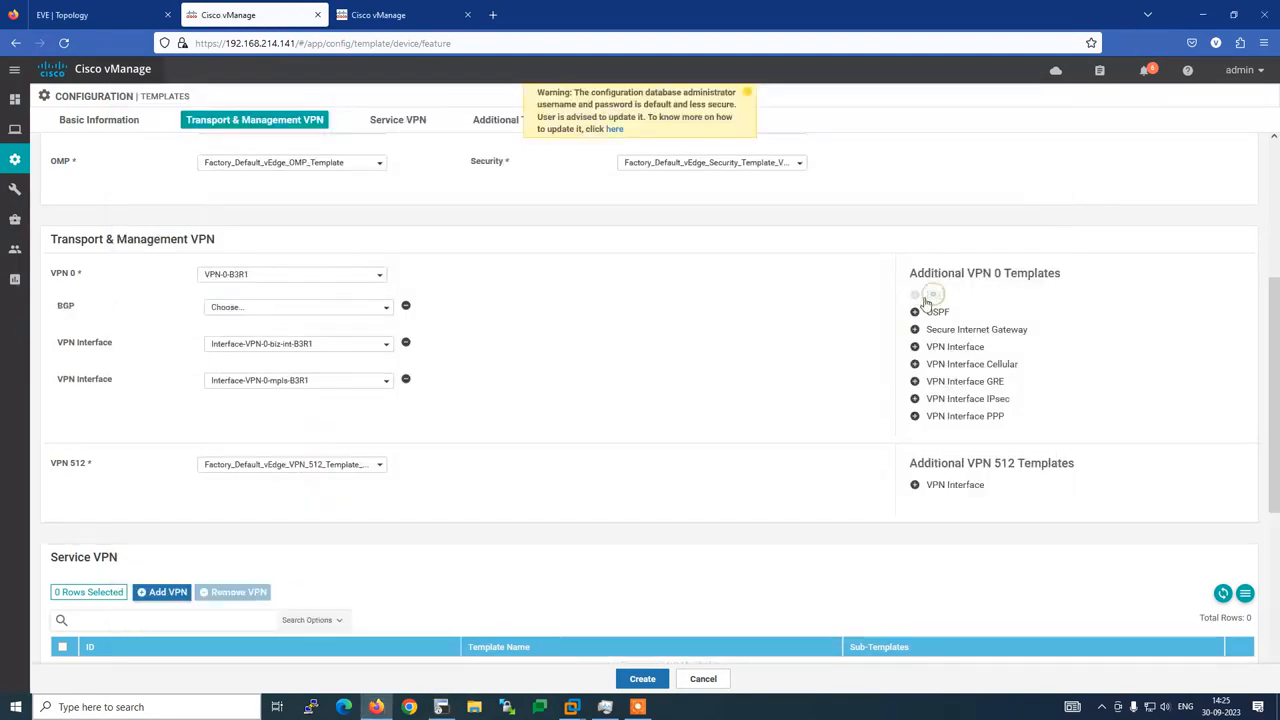
pyautogui.click(386, 308)
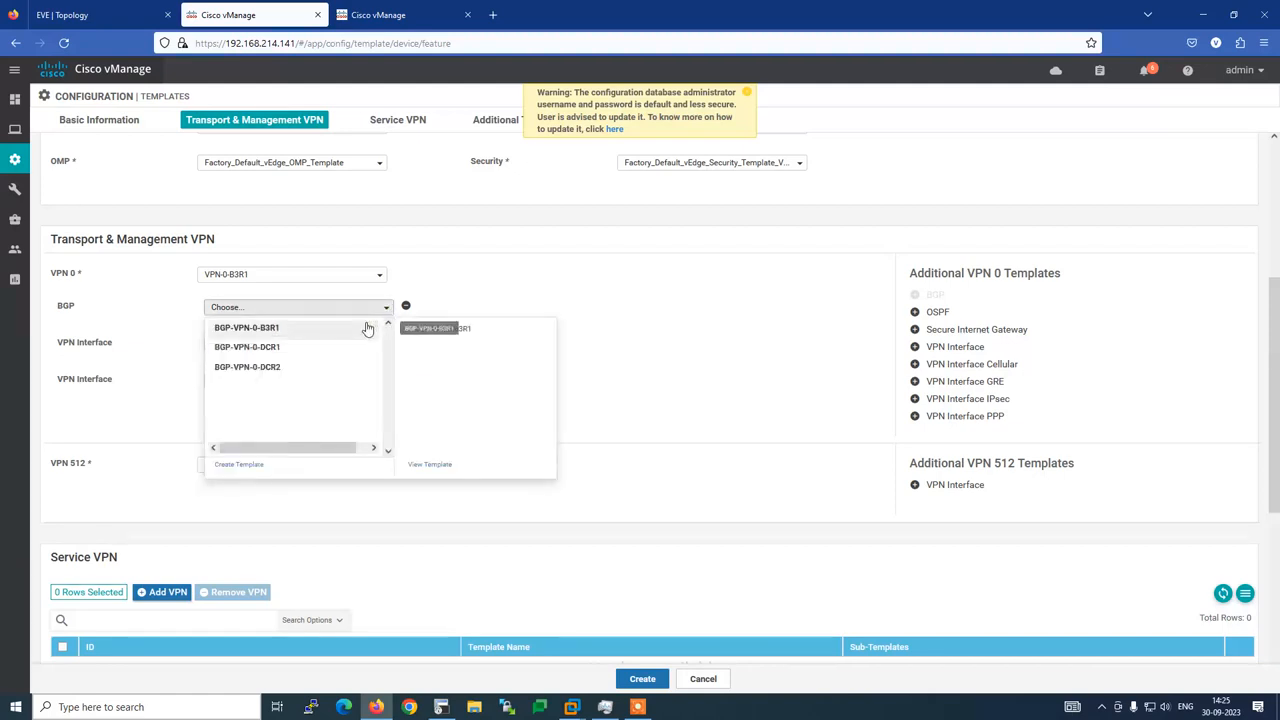
pyautogui.click(258, 329)
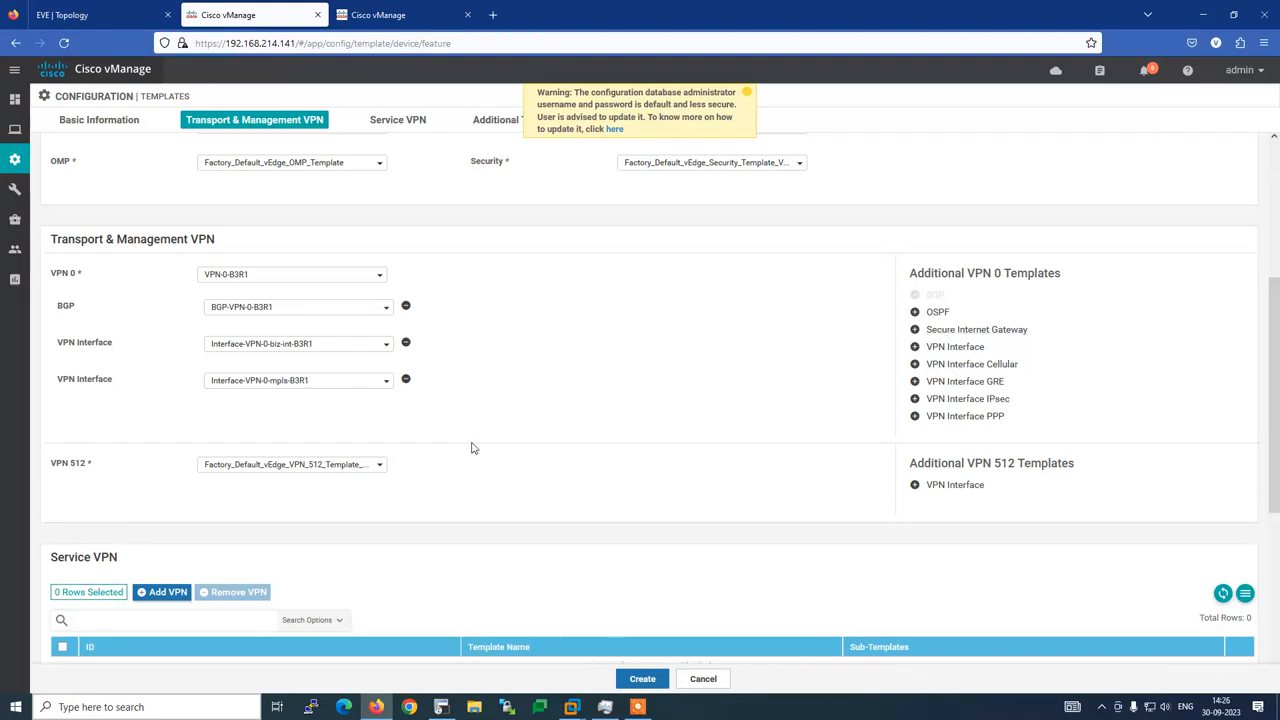
pyautogui.click(370, 469)
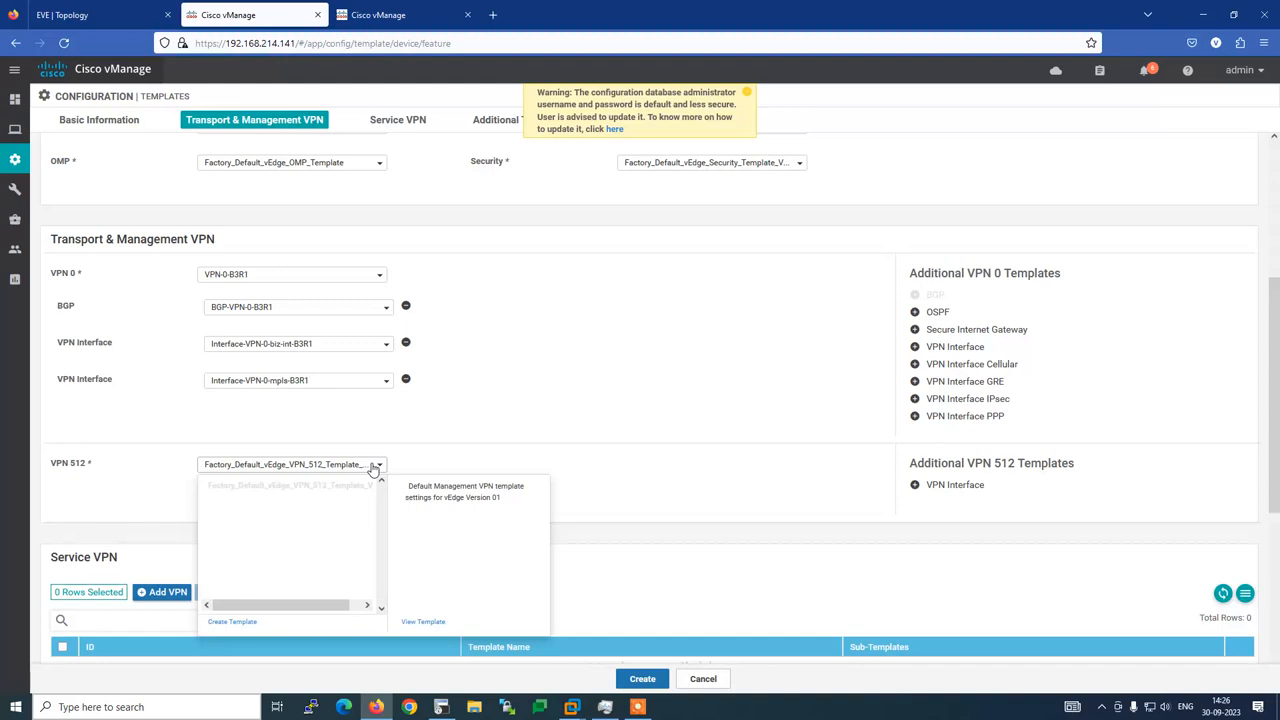
# Add a VPN 512 interface slot and assign Interface-VPN-512-DCR1-R2
pyautogui.click(470, 419)
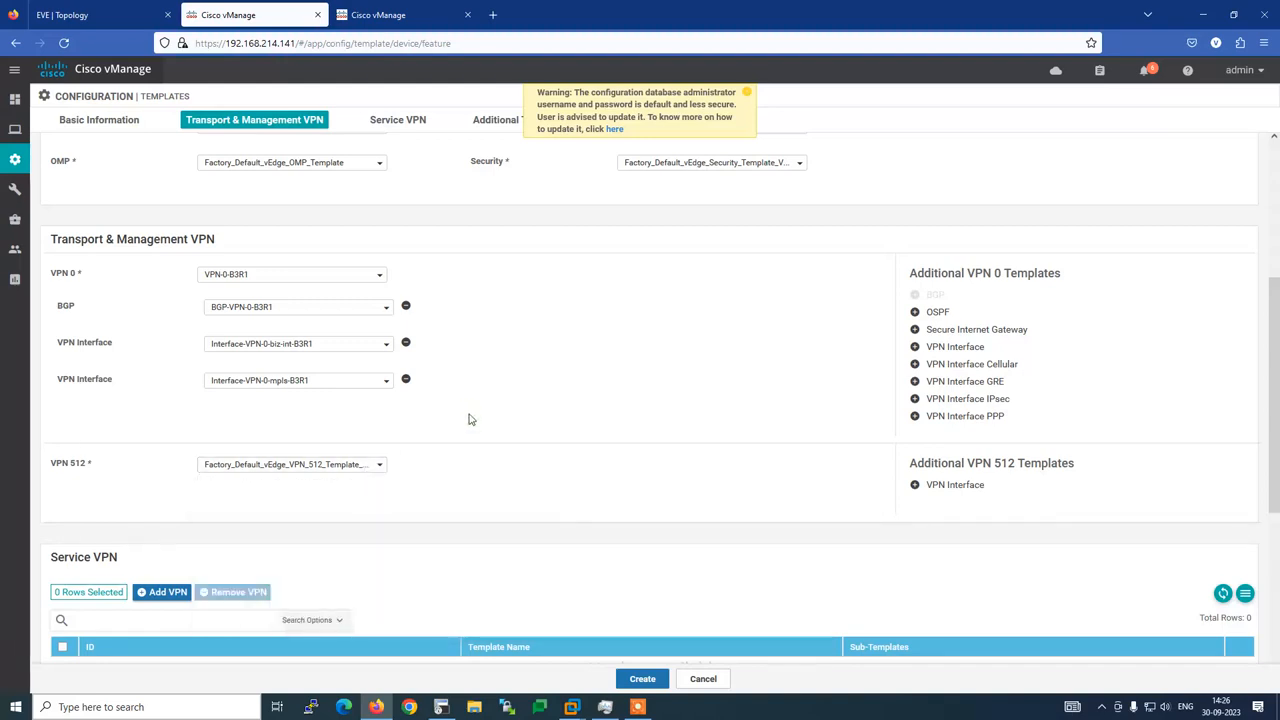
pyautogui.click(954, 486)
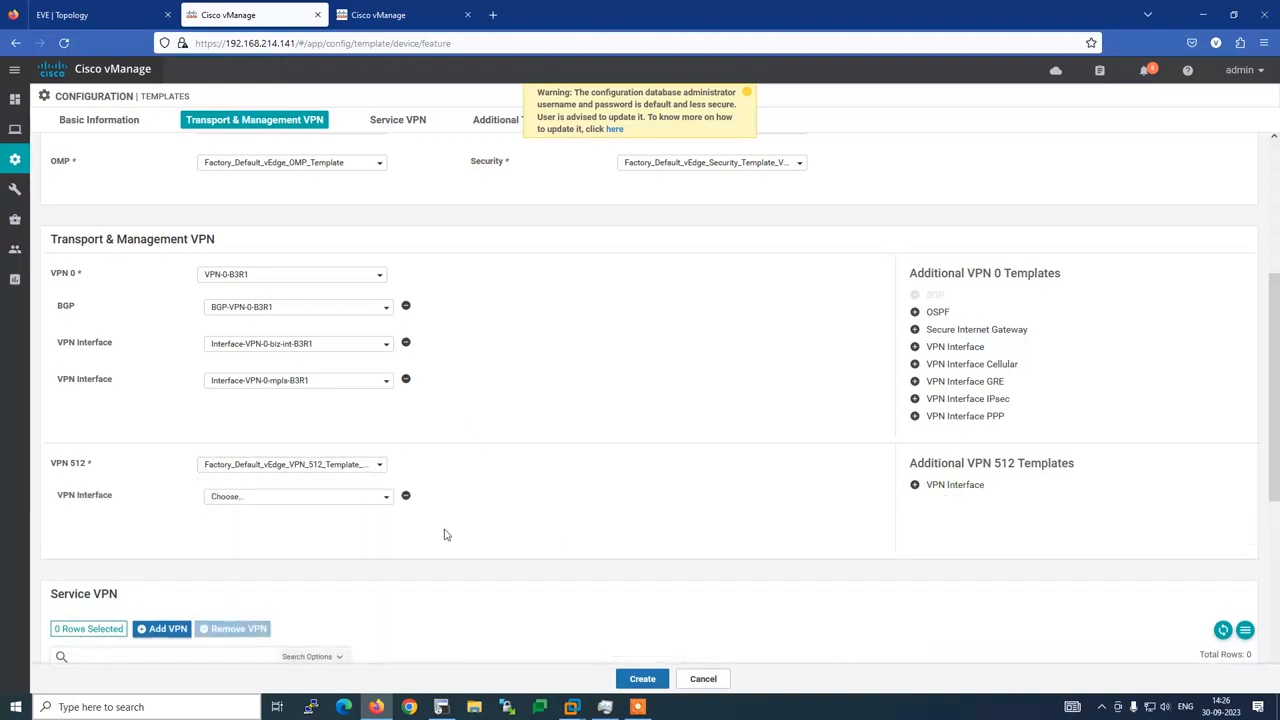
pyautogui.click(383, 500)
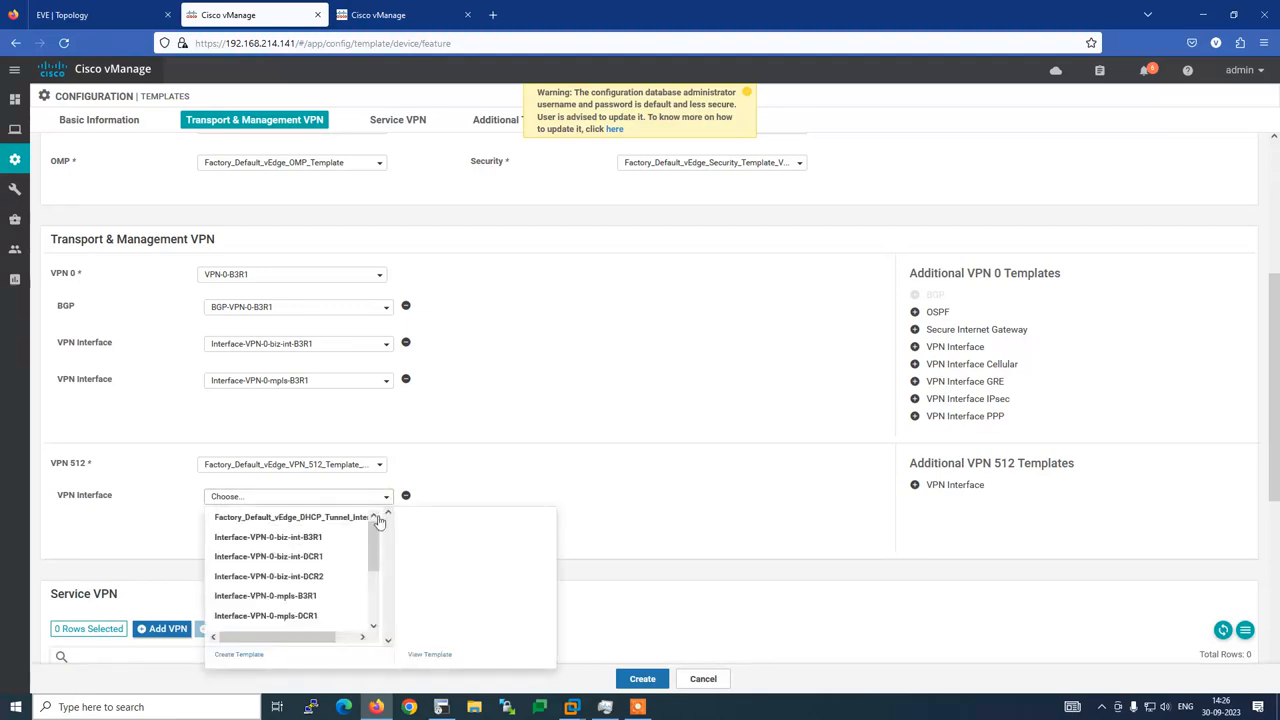
pyautogui.moveTo(374, 548); pyautogui.dragTo(374, 598)
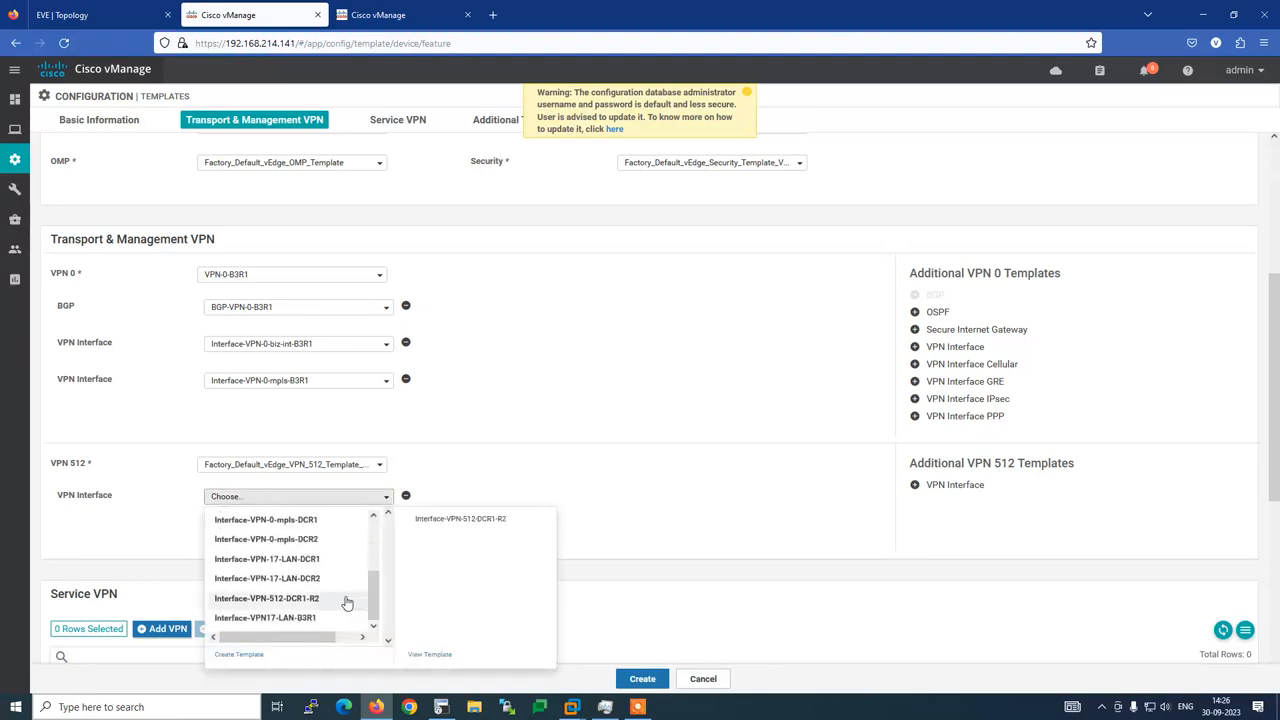
pyautogui.click(325, 600)
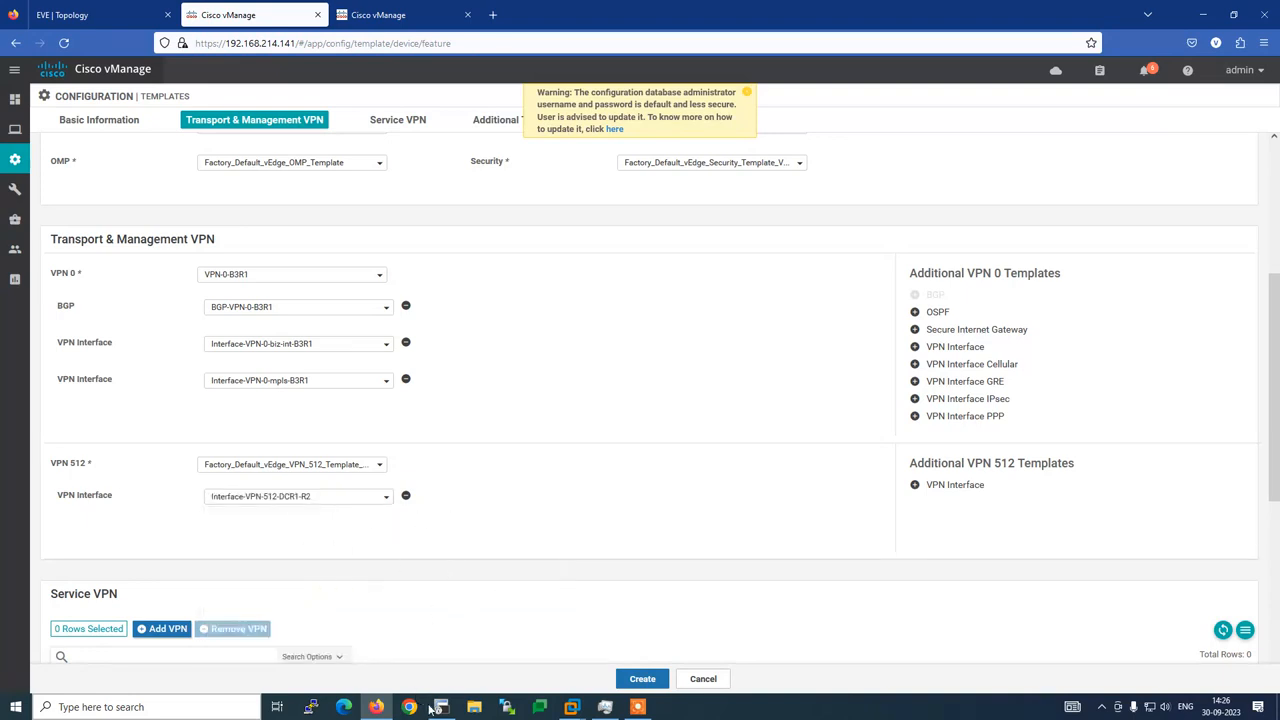
# Verify against the router's vpn 512 eth0 config, then start adding a service VPN
pyautogui.click(441, 707)
pyautogui.scroll(-10, 357, 549)
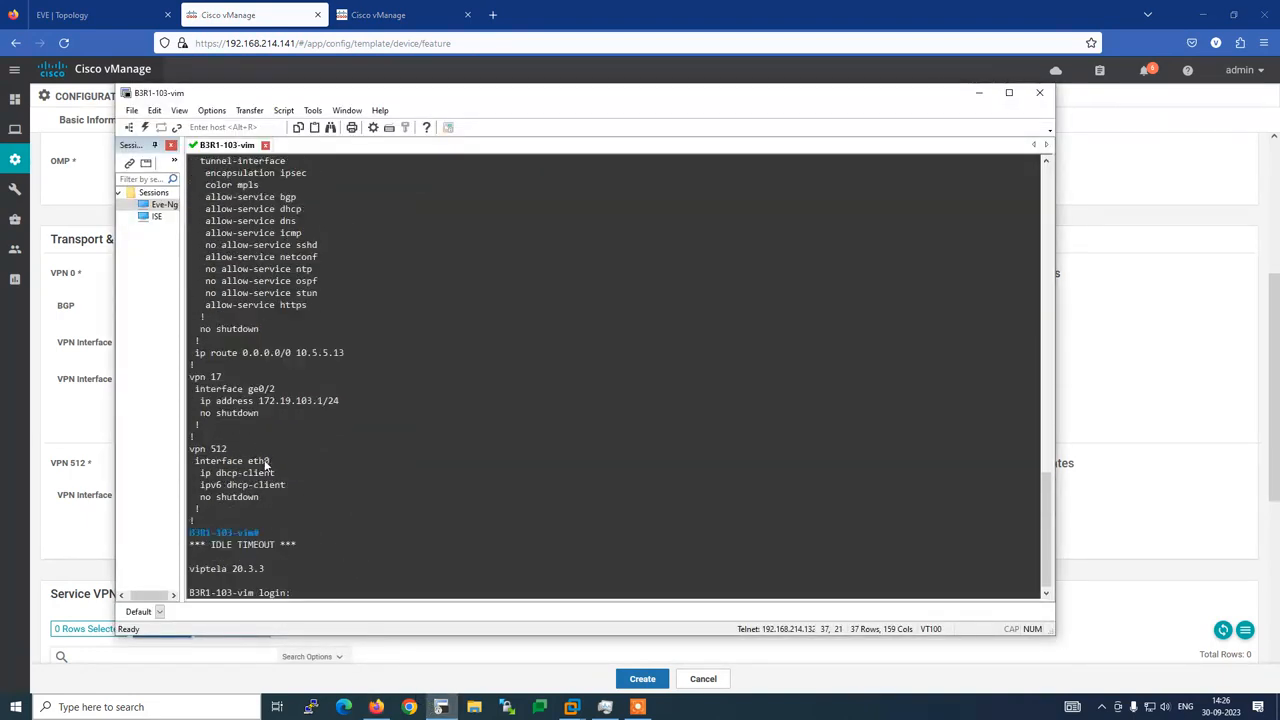
pyautogui.moveTo(270, 462); pyautogui.dragTo(190, 462)
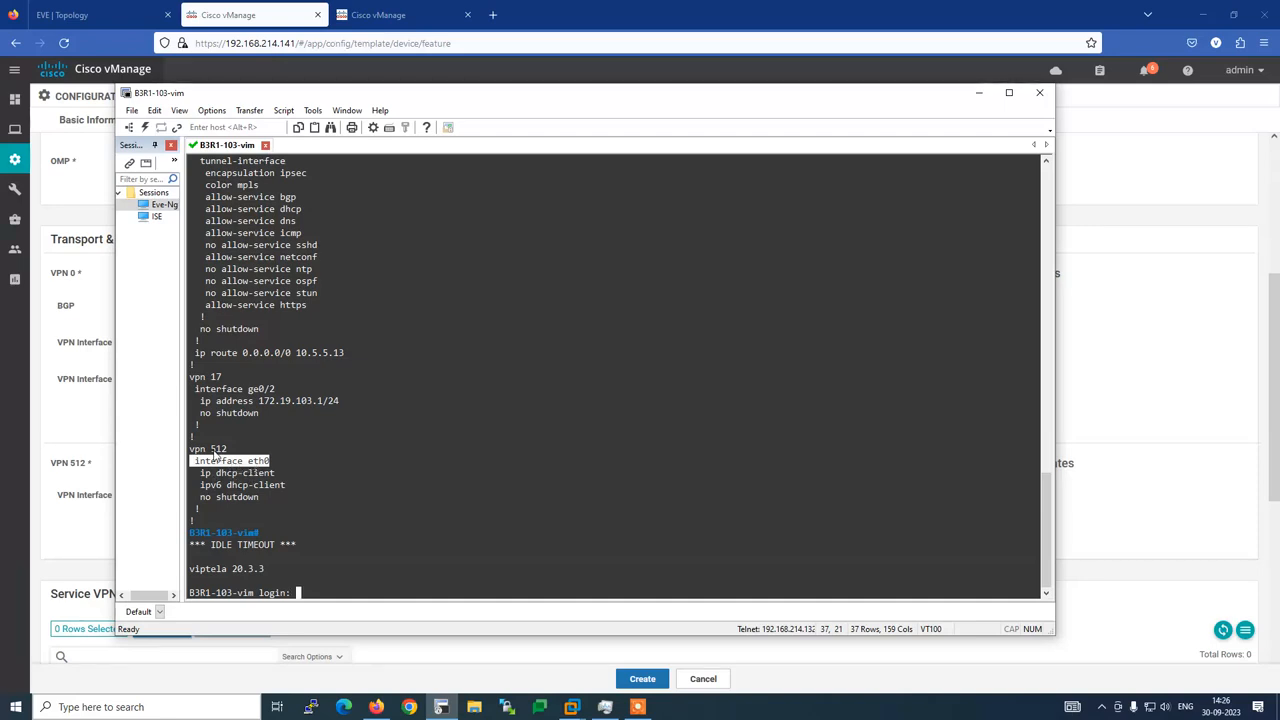
pyautogui.click(262, 62)
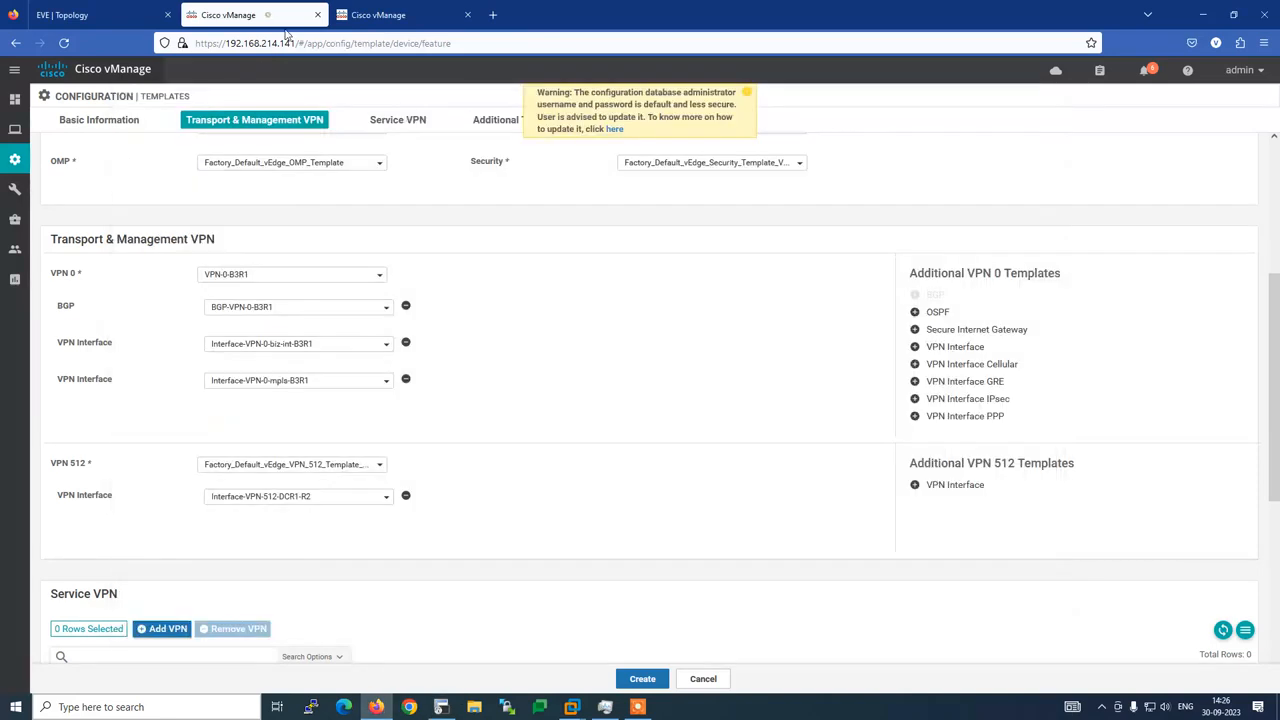
pyautogui.click(385, 499)
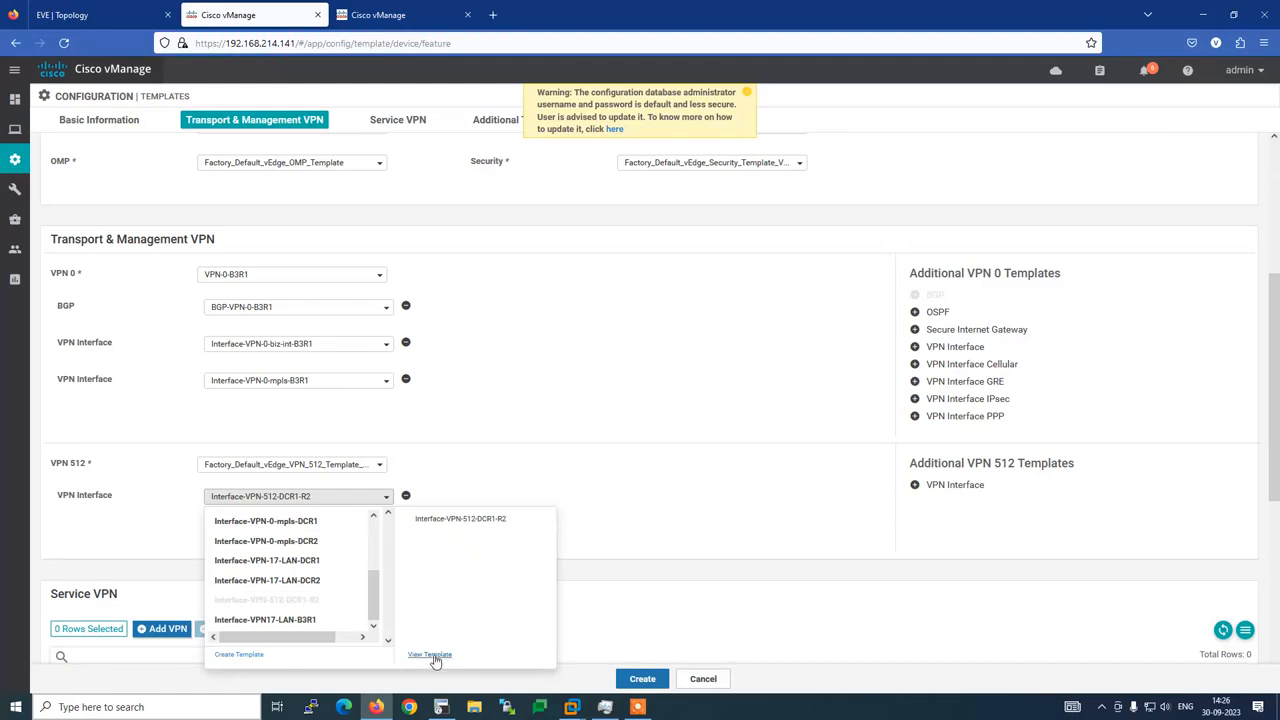
pyautogui.click(650, 458)
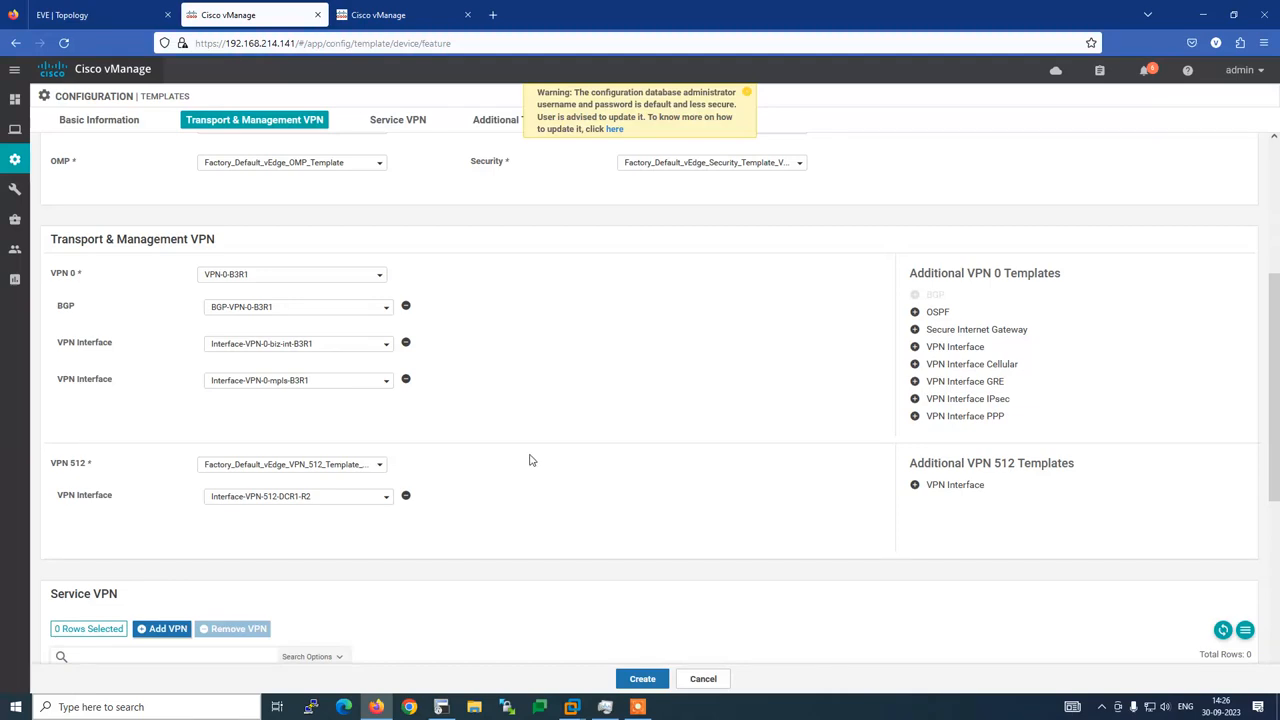
pyautogui.scroll(-3, 532, 455)
pyautogui.click(159, 344)
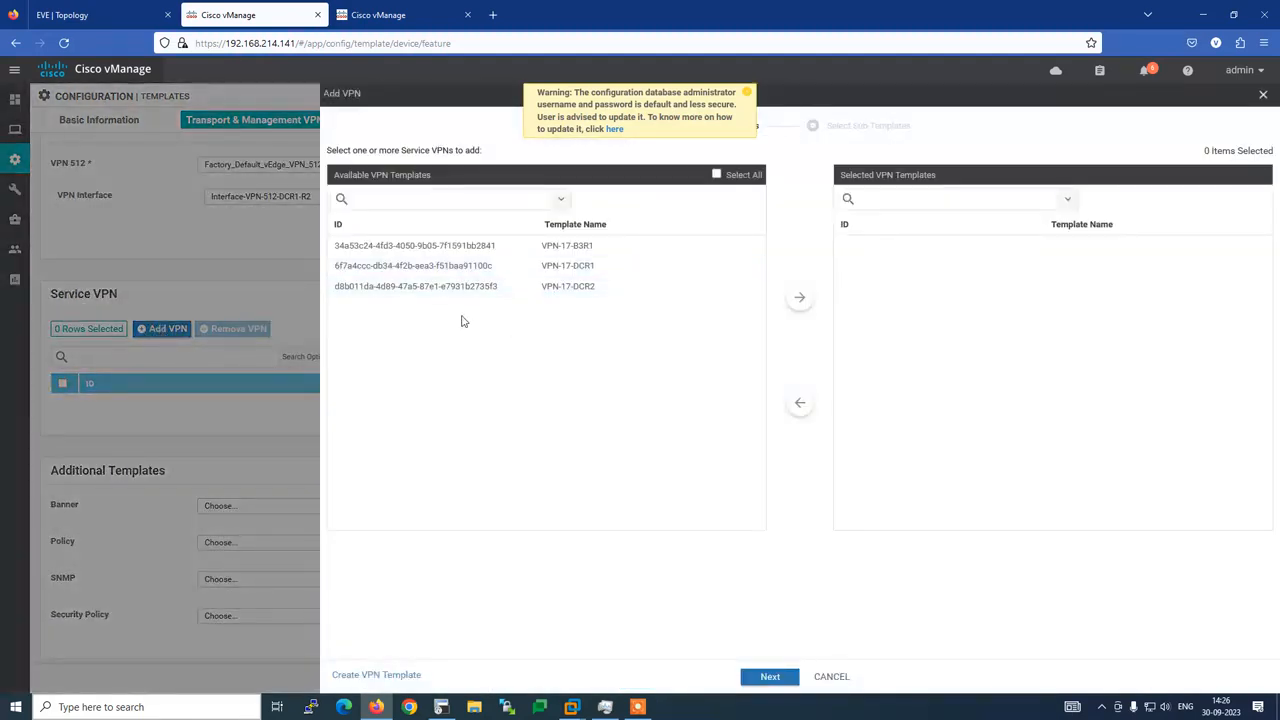
# Select the VPN-17-B3R1 service VPN template and compare with the router's vpn 17 ge0/2 config
pyautogui.click(587, 253)
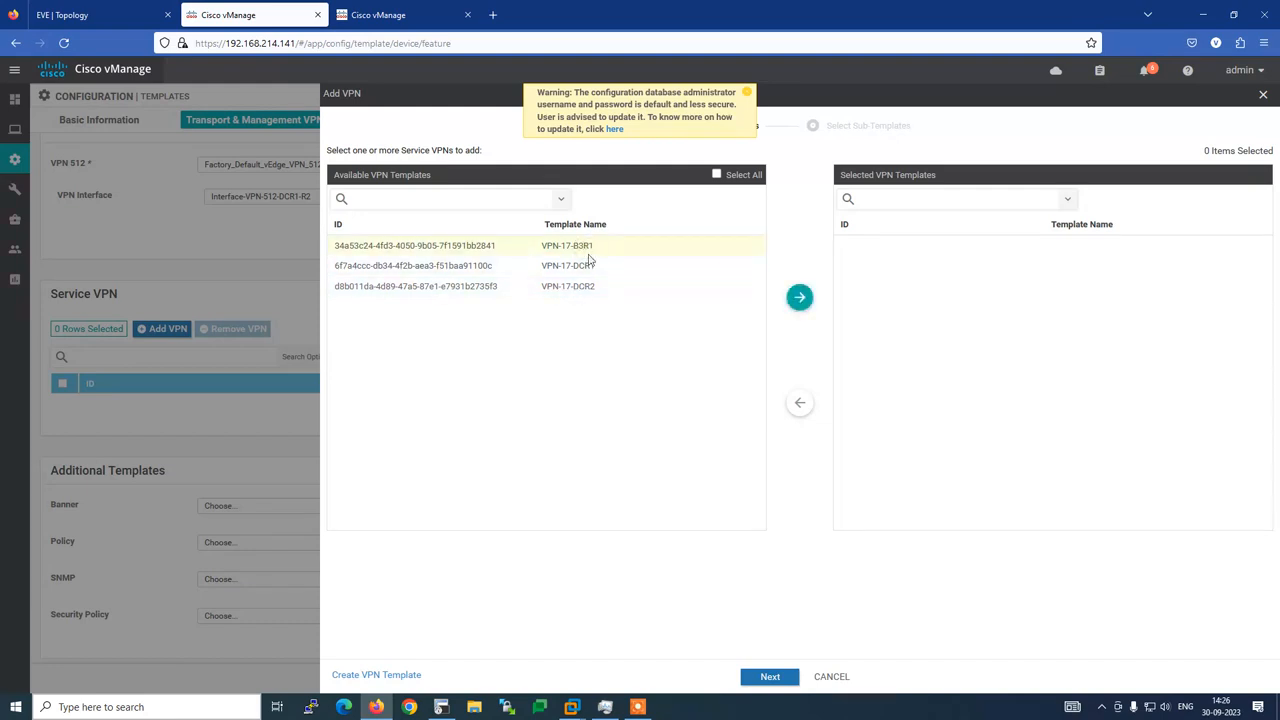
pyautogui.click(799, 298)
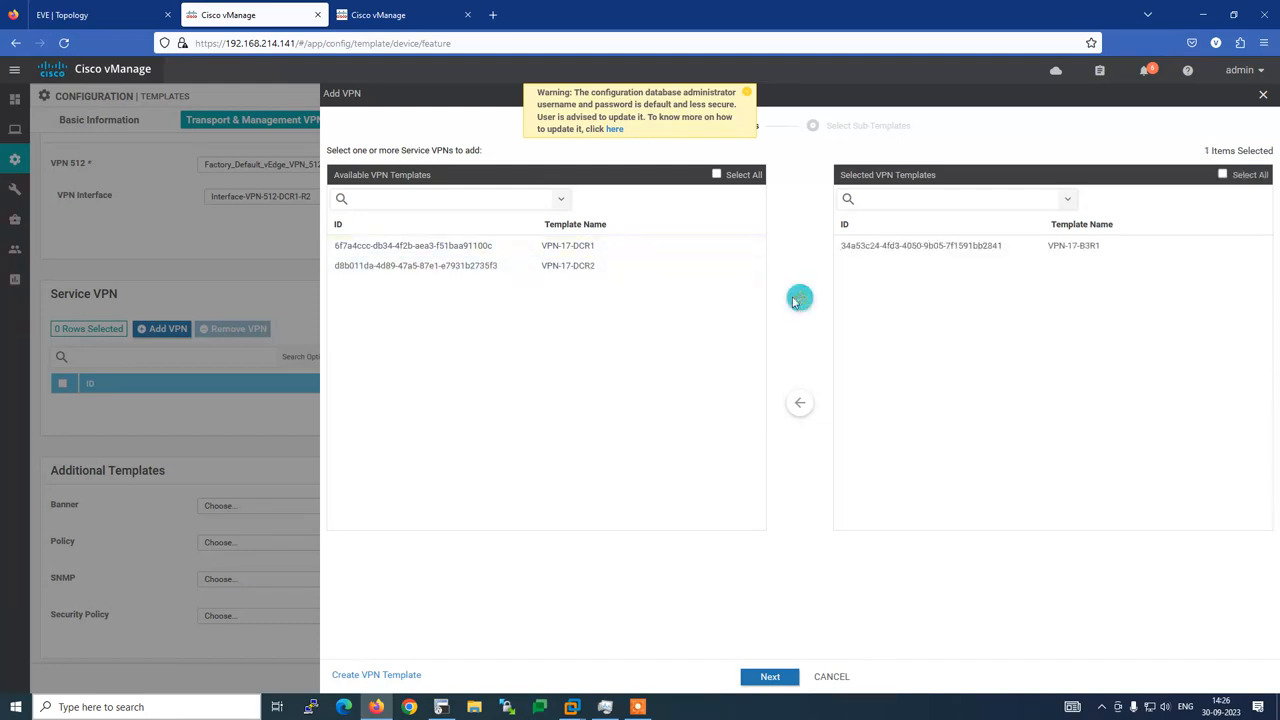
pyautogui.click(770, 677)
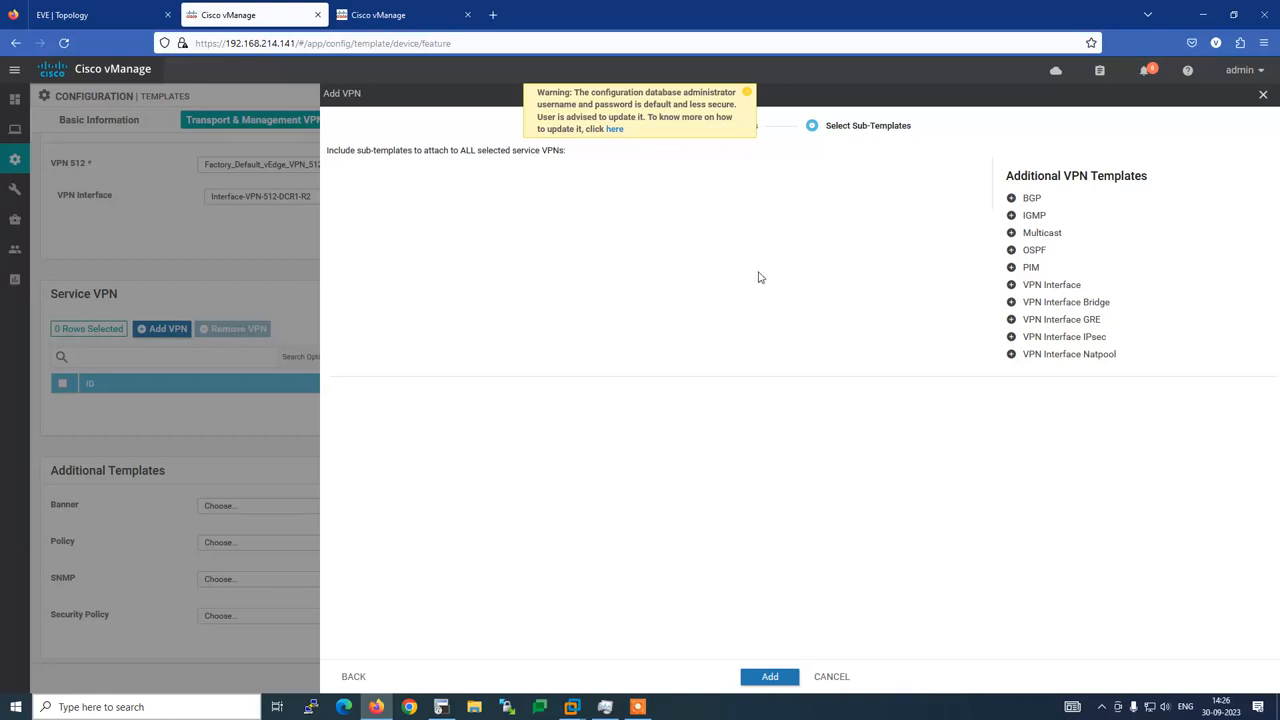
pyautogui.click(441, 707)
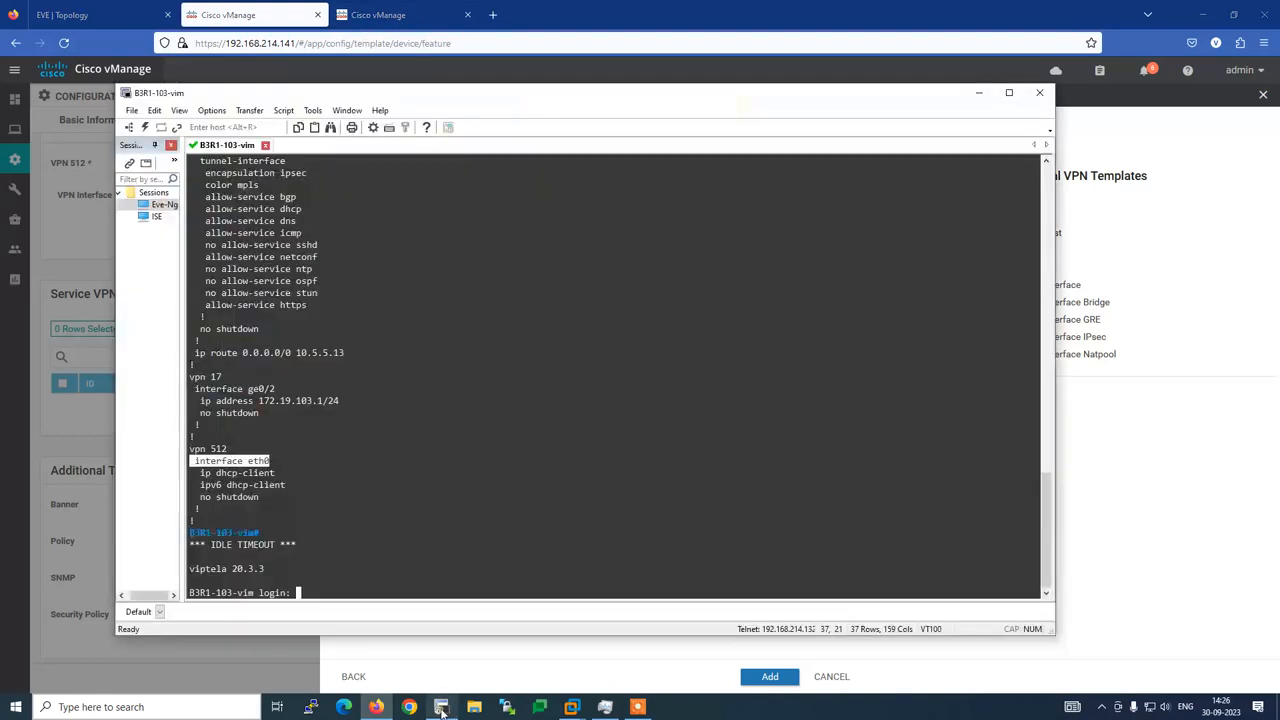
pyautogui.moveTo(260, 412); pyautogui.dragTo(190, 389)
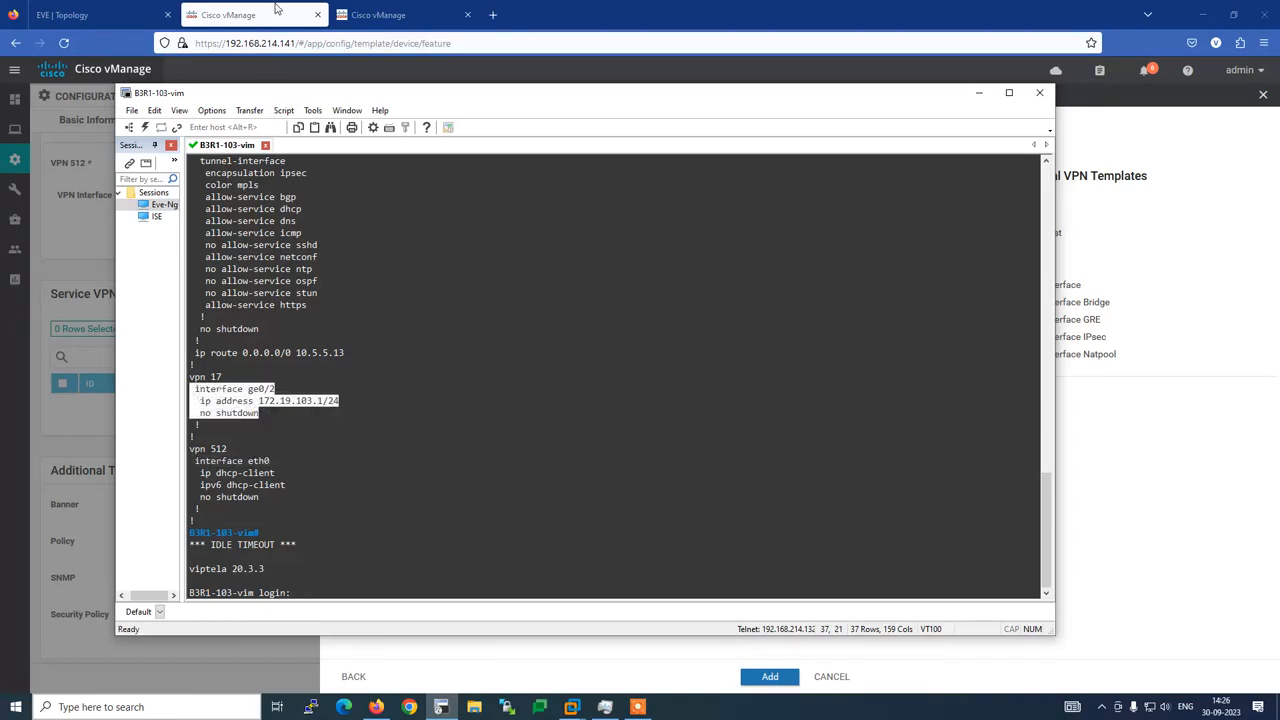
pyautogui.click(278, 13)
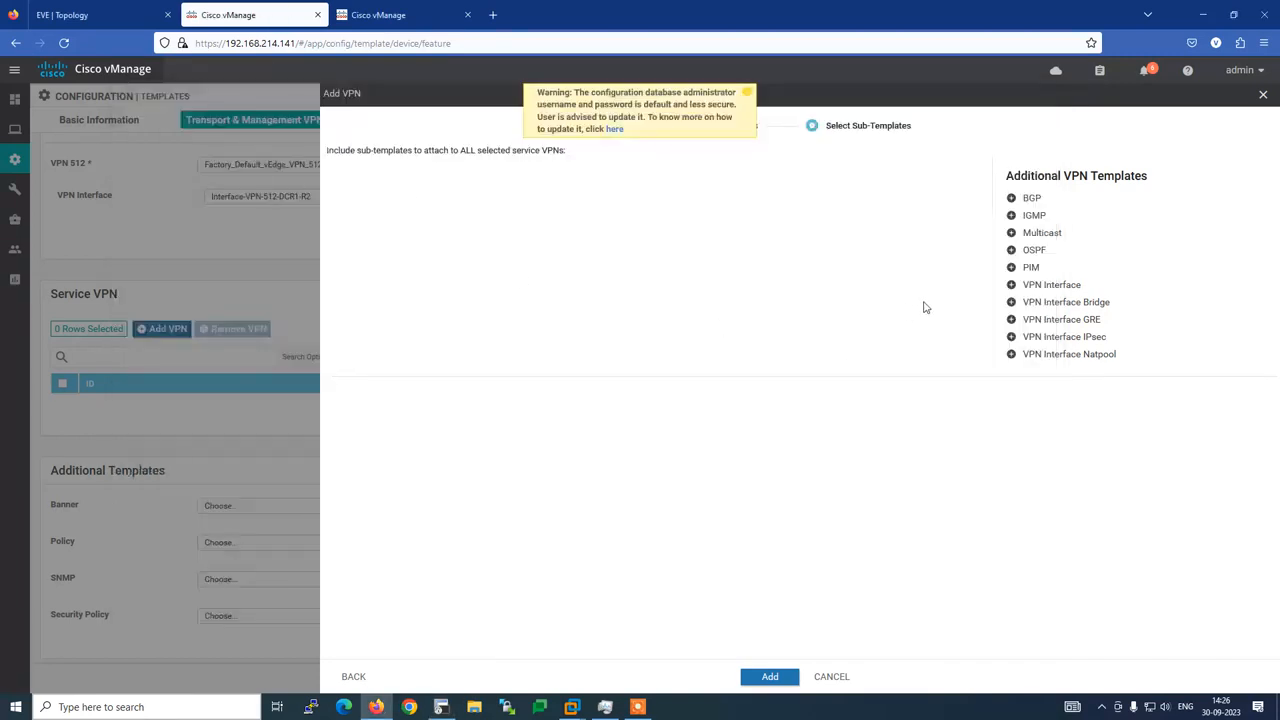
# Attach the Interface-VPN17-LAN-B3R1 sub-template and add VPN 17 to the device template
pyautogui.click(1051, 285)
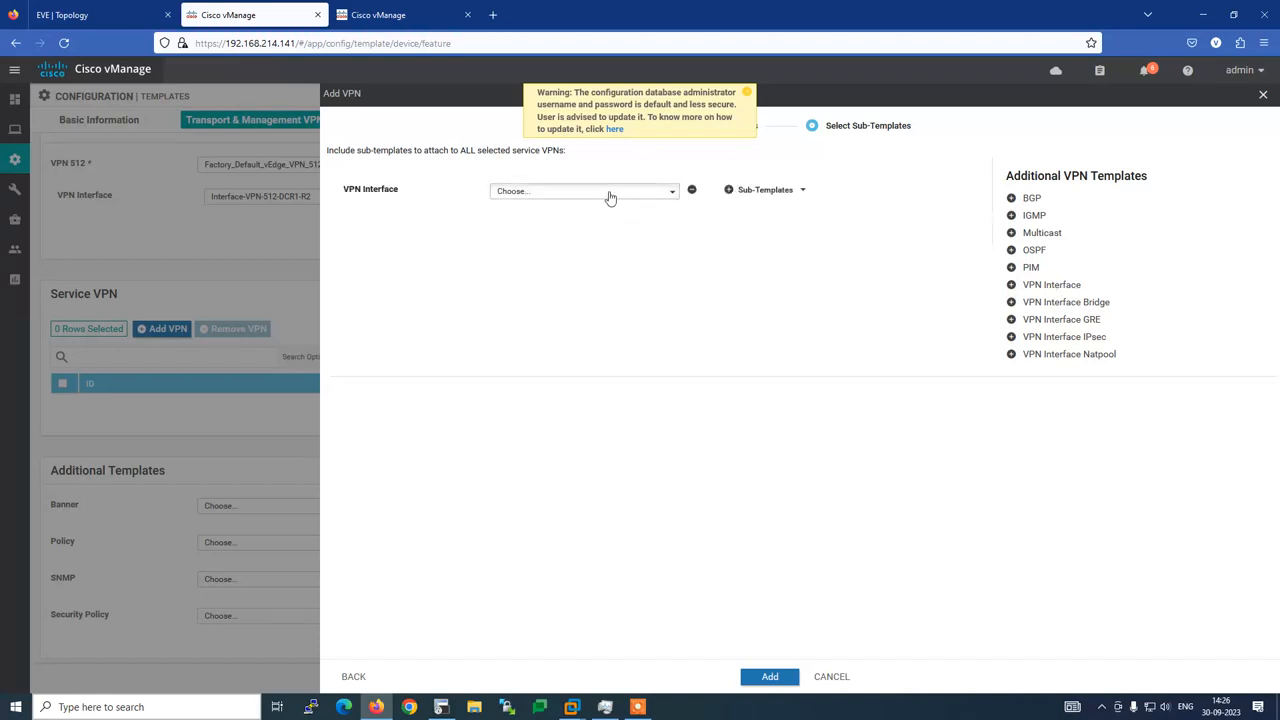
pyautogui.click(610, 197)
pyautogui.click(650, 251)
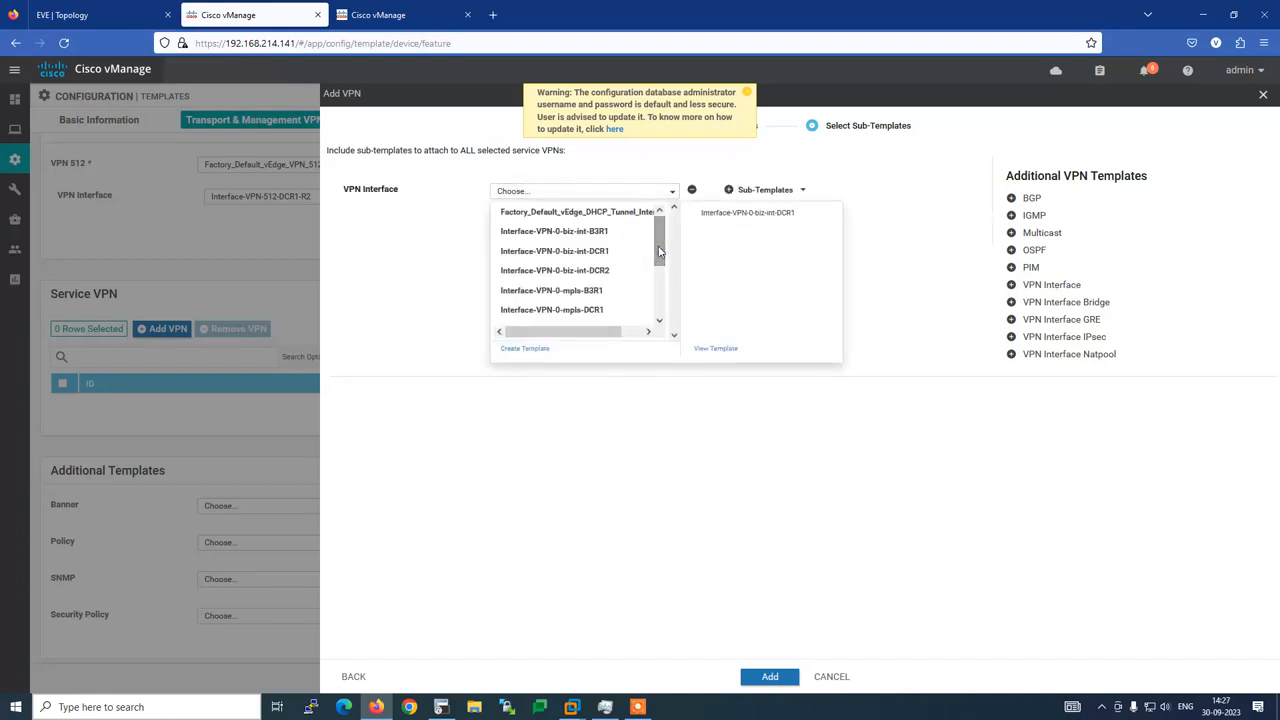
pyautogui.click(660, 321)
pyautogui.click(660, 321)
pyautogui.click(660, 321)
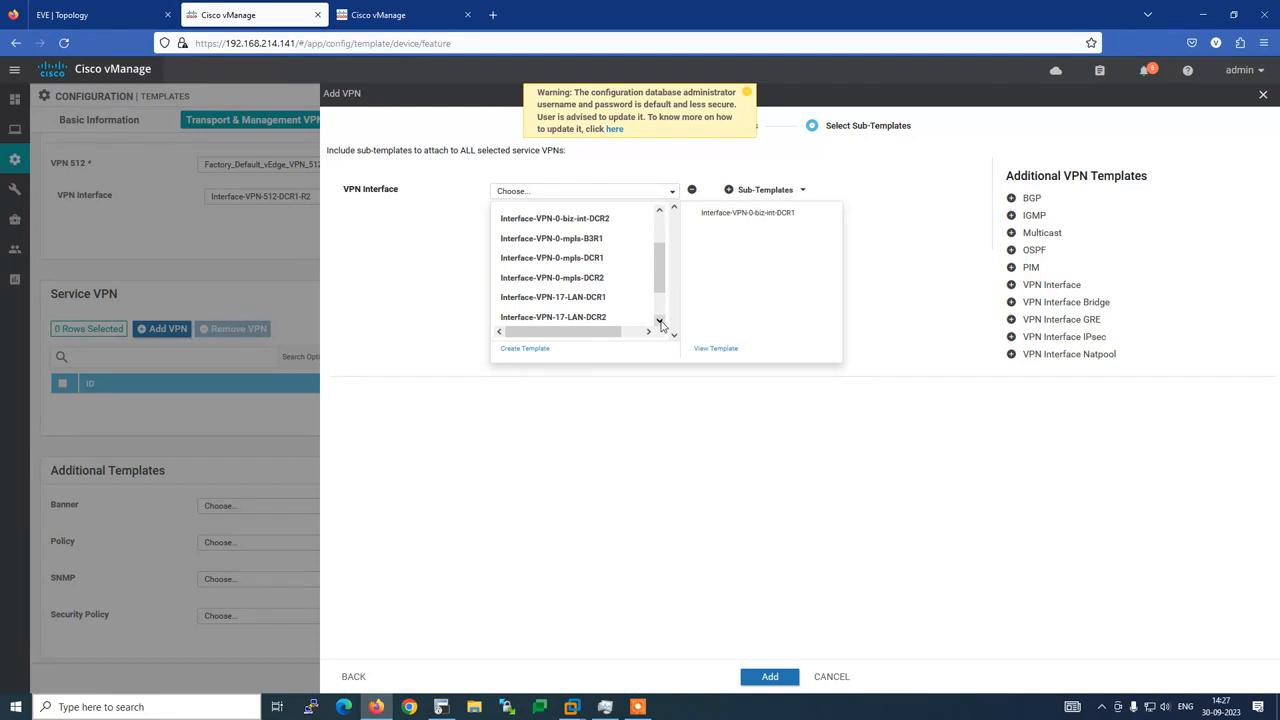
pyautogui.click(660, 321)
pyautogui.click(660, 321)
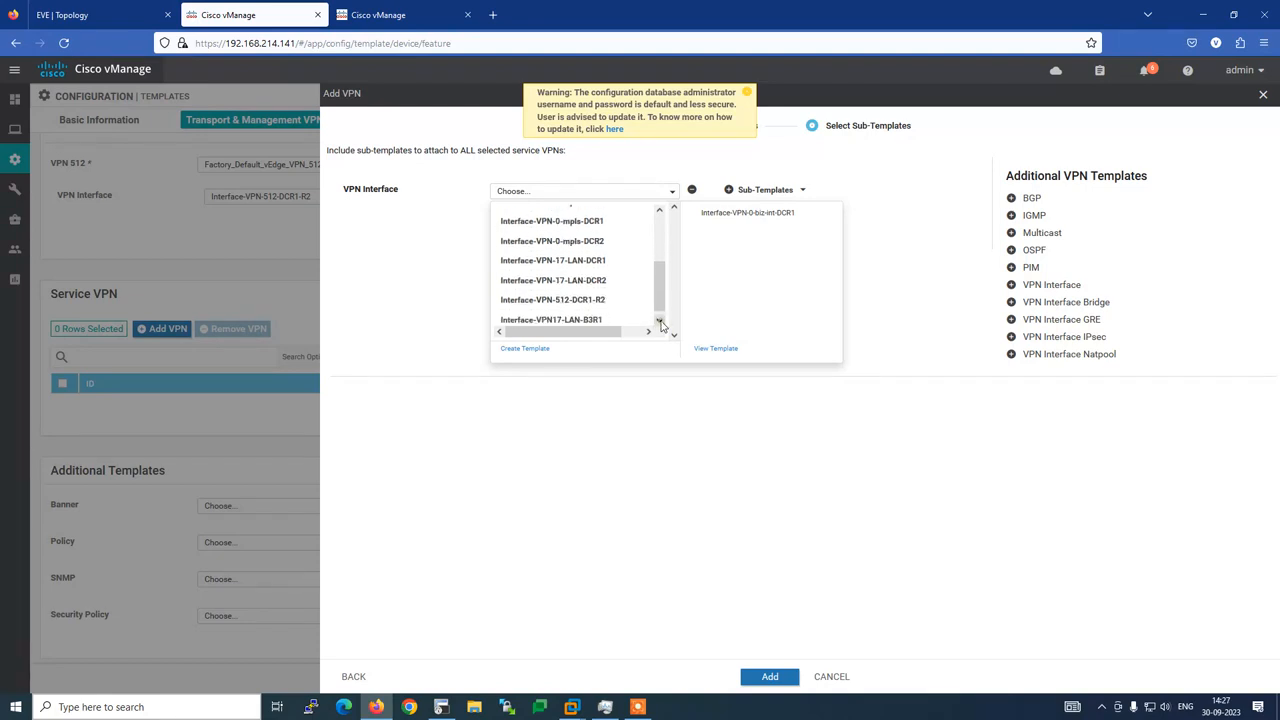
pyautogui.click(660, 321)
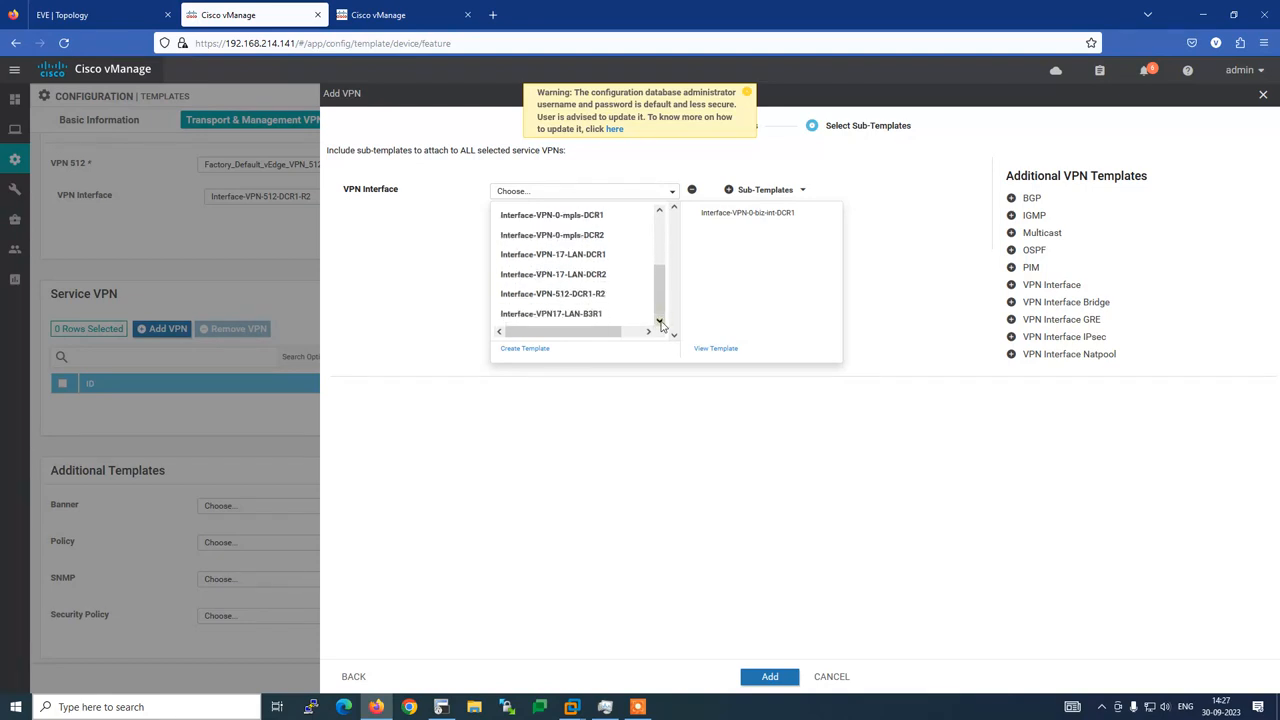
pyautogui.click(574, 318)
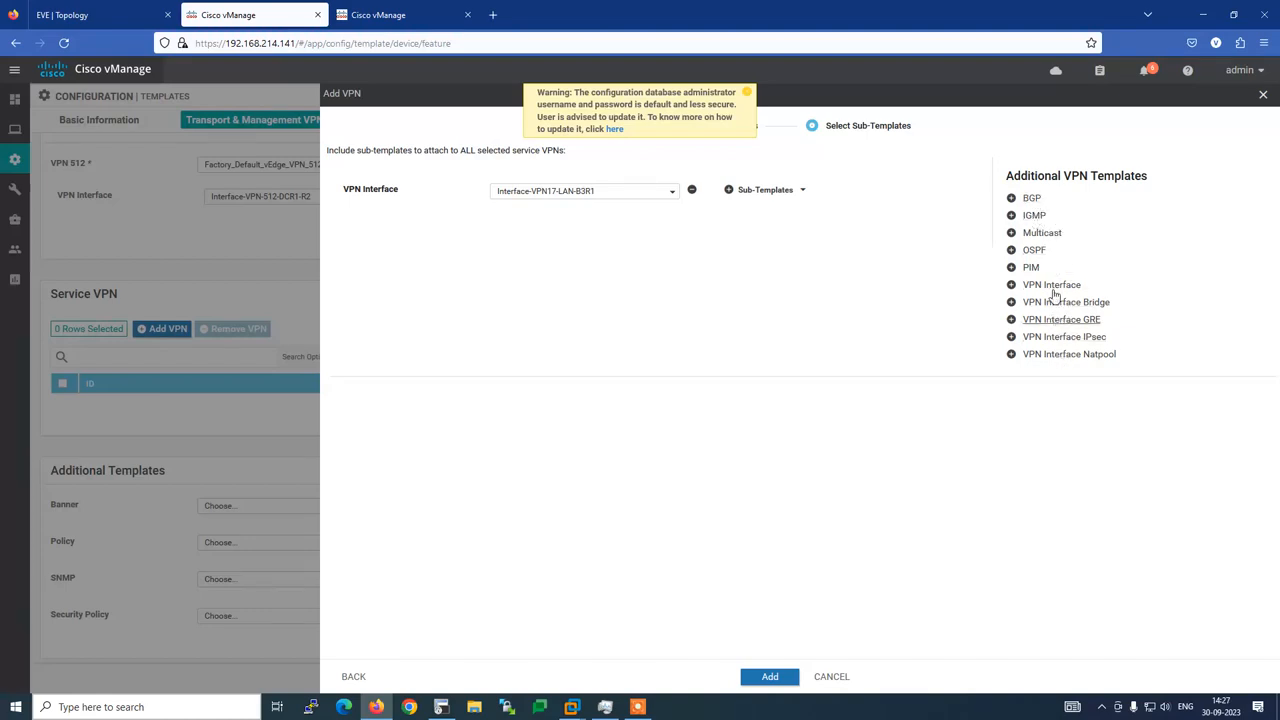
pyautogui.click(770, 677)
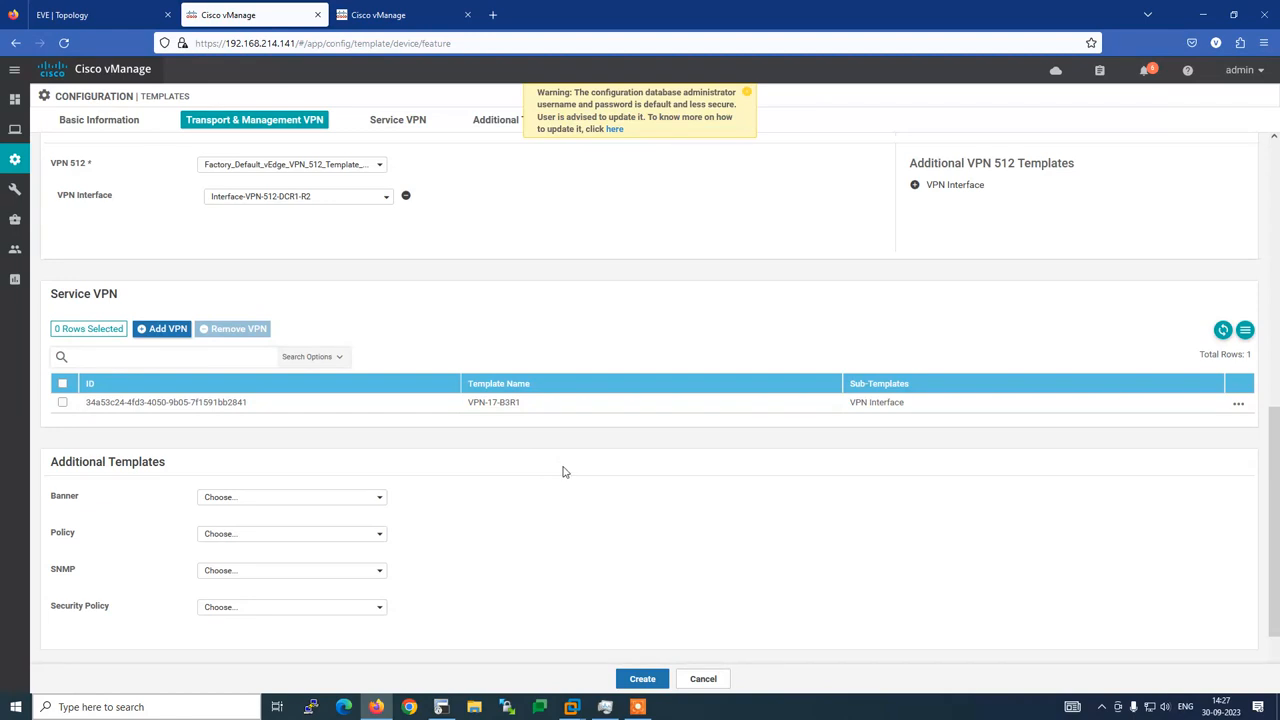
pyautogui.scroll(-1, 563, 472)
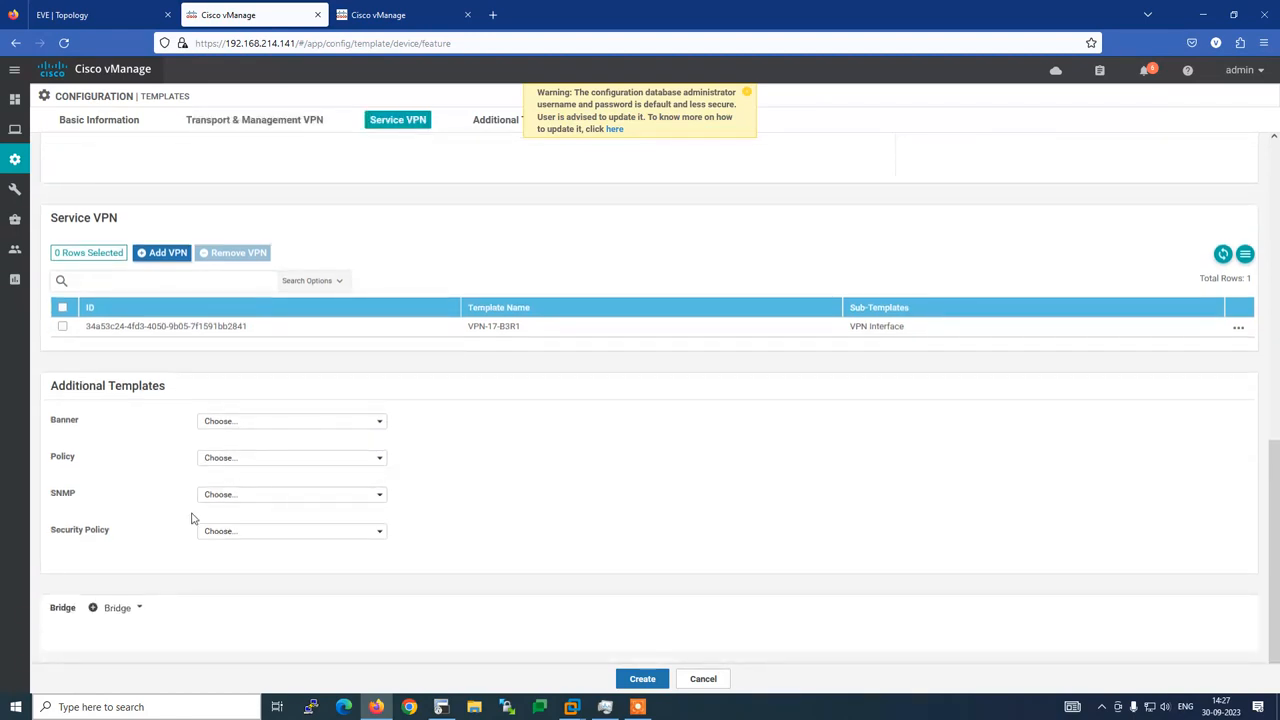
# Create the B3R1 device template and attach it to device B3R1-103-vim
pyautogui.click(644, 680)
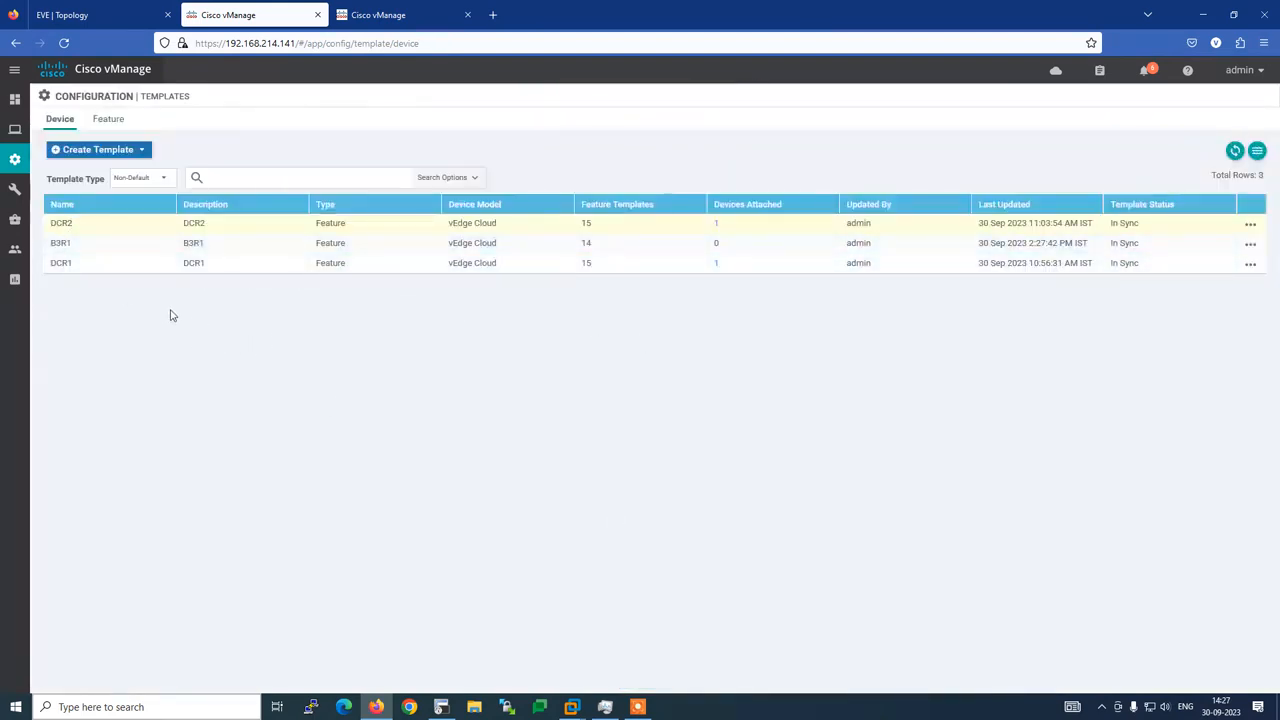
pyautogui.click(1250, 246)
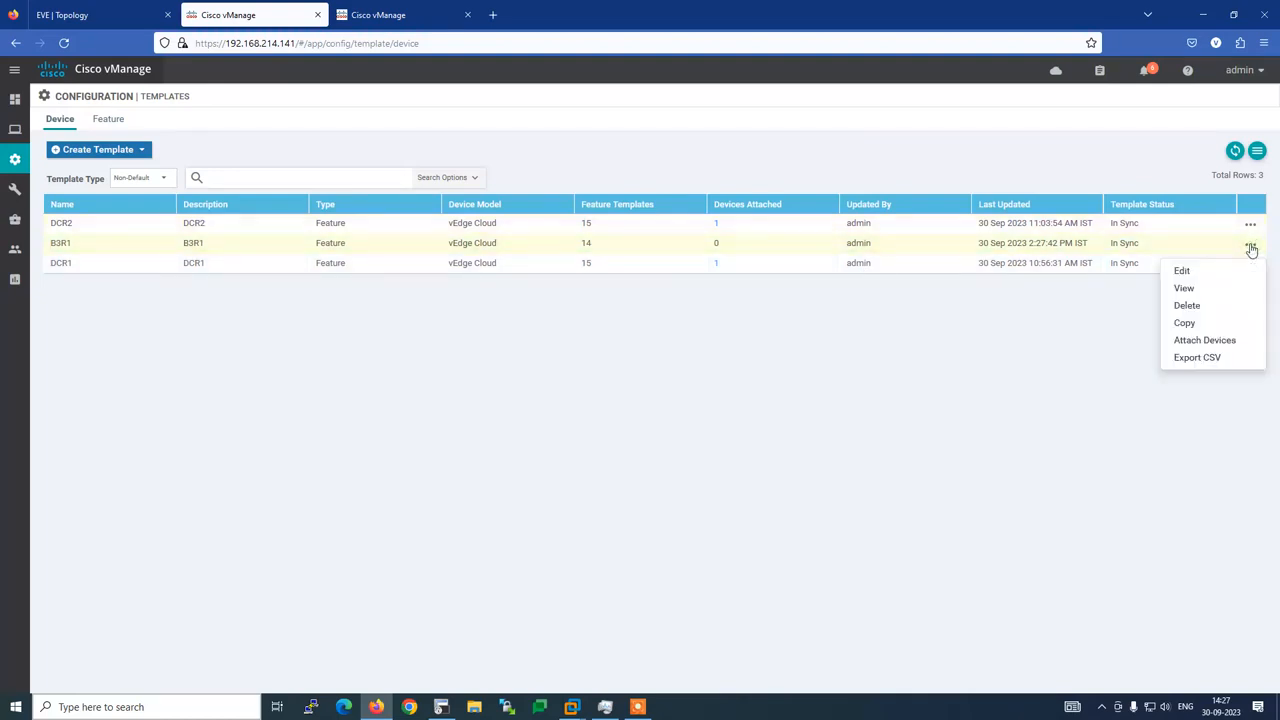
pyautogui.click(1223, 340)
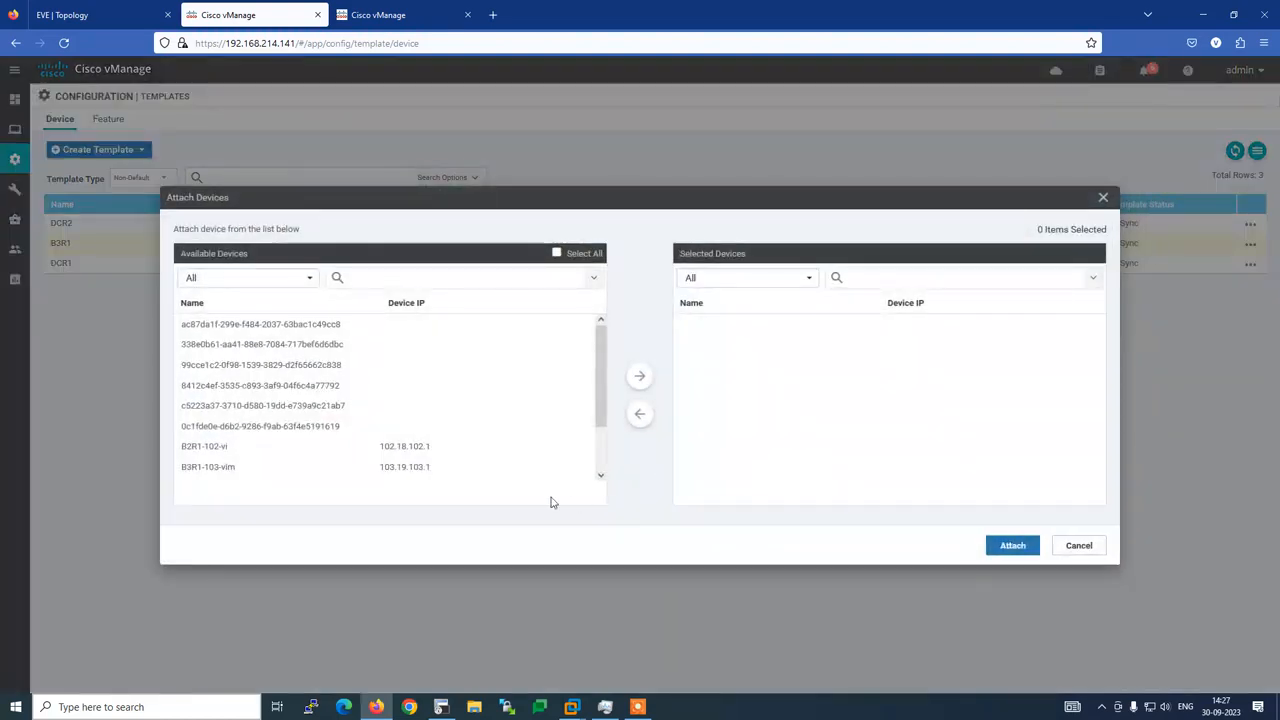
pyautogui.click(205, 467)
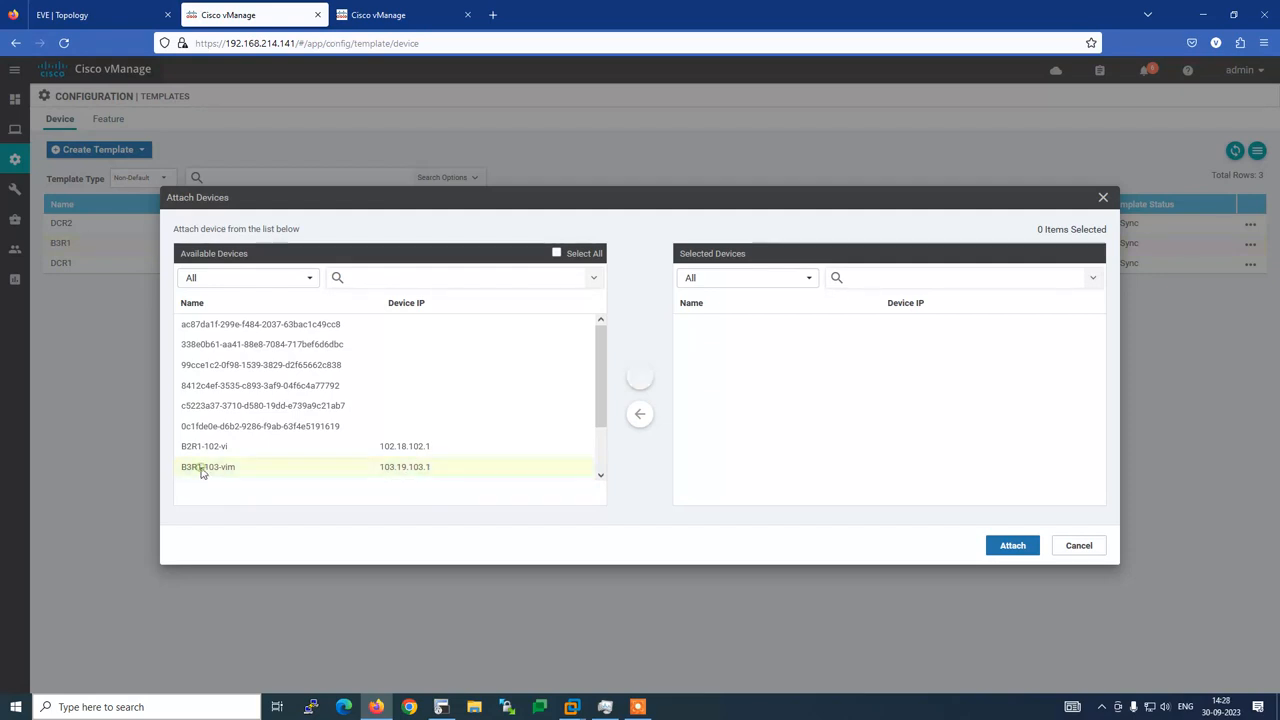
pyautogui.click(640, 375)
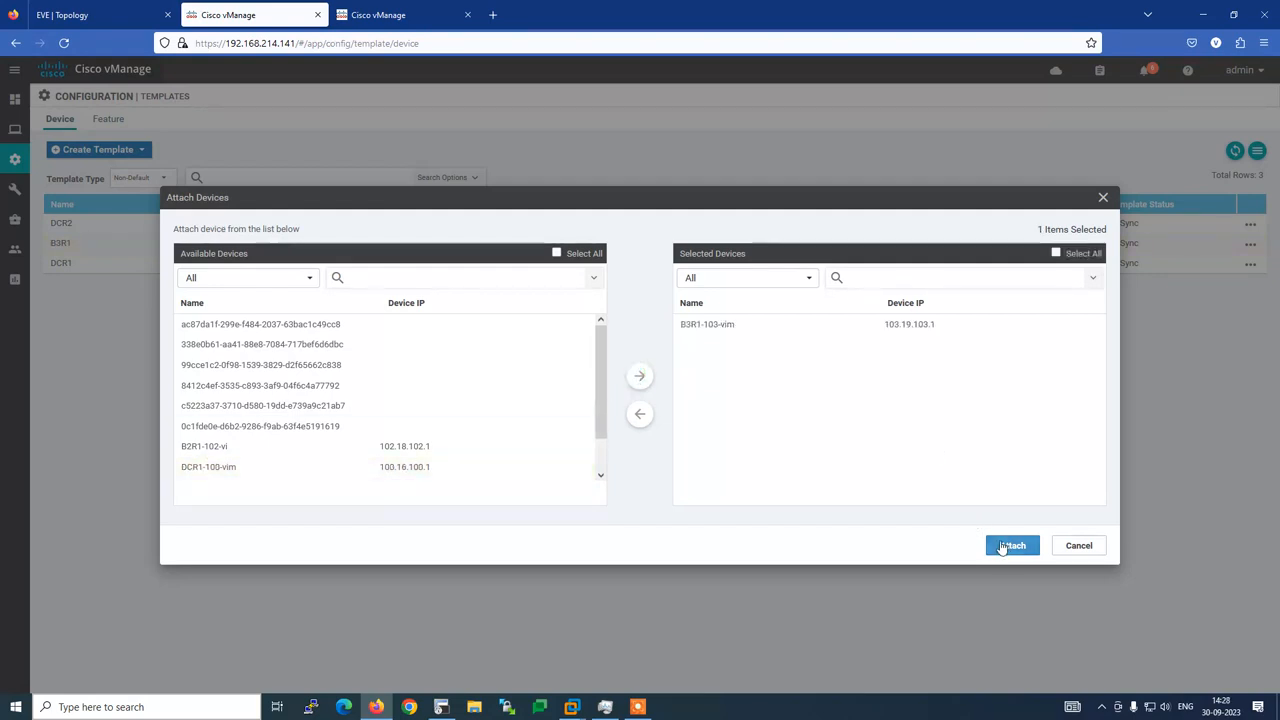
pyautogui.click(1003, 547)
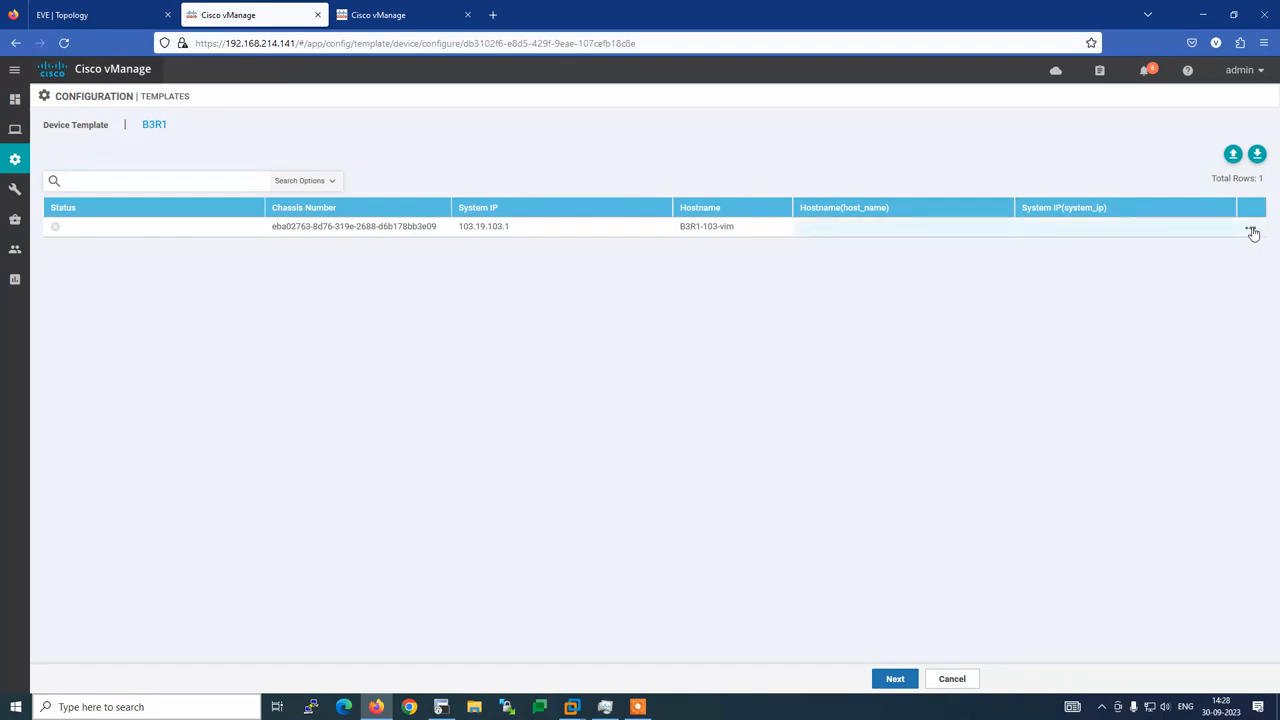
# Fill hostname B3R1-103-vim and system IP 103.19.103.1 into the device variables, then proceed to preview
pyautogui.click(1253, 233)
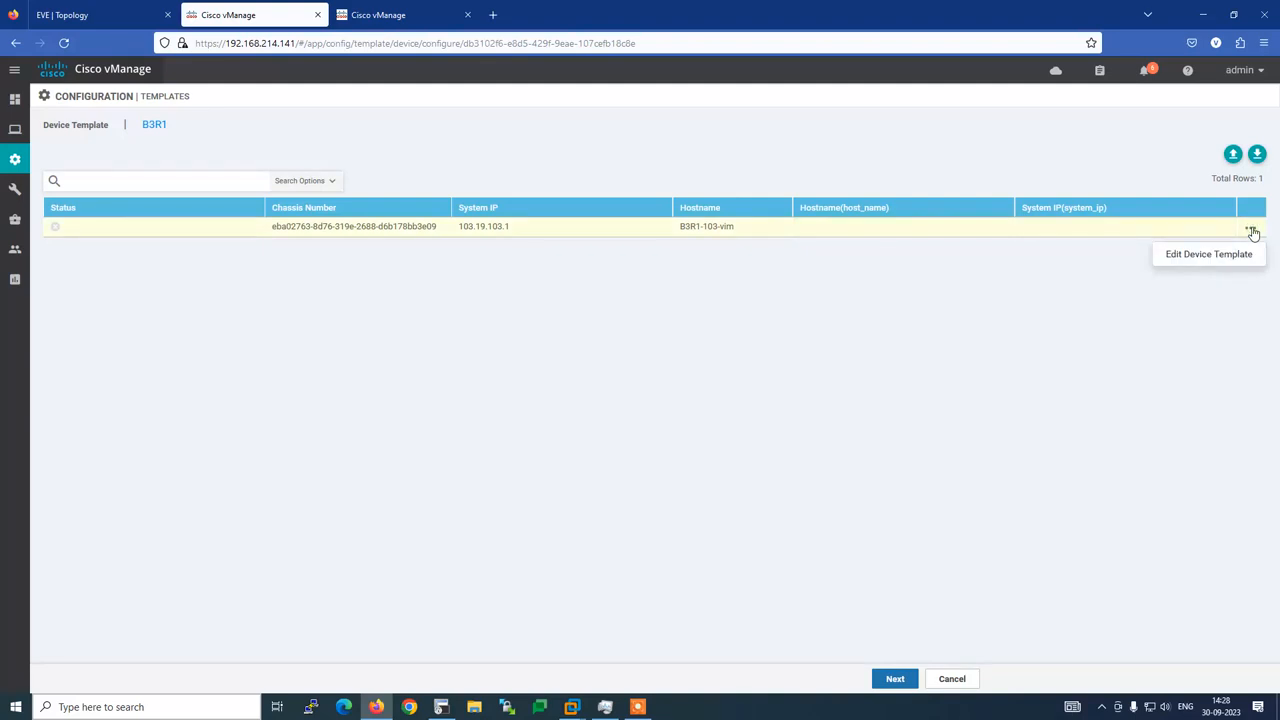
pyautogui.click(1206, 258)
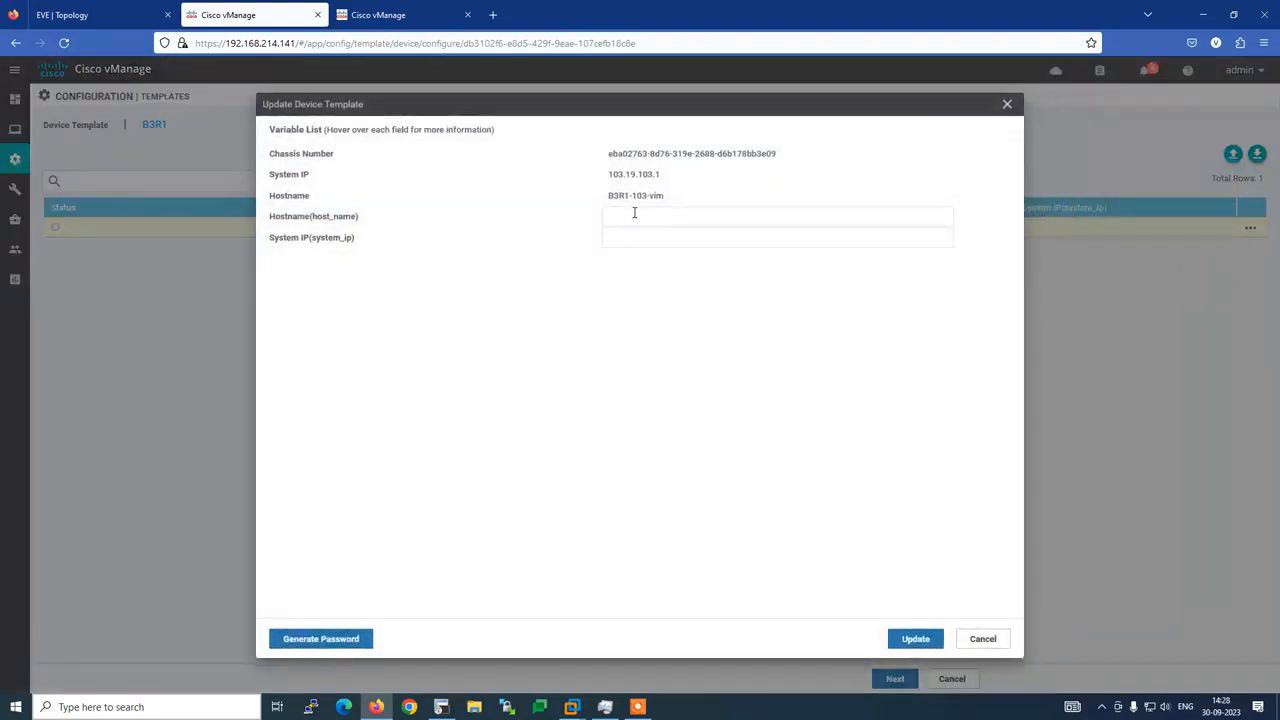
pyautogui.moveTo(612, 202); pyautogui.dragTo(664, 202)
pyautogui.hotkey('ctrl', 'c')
pyautogui.click(651, 222)
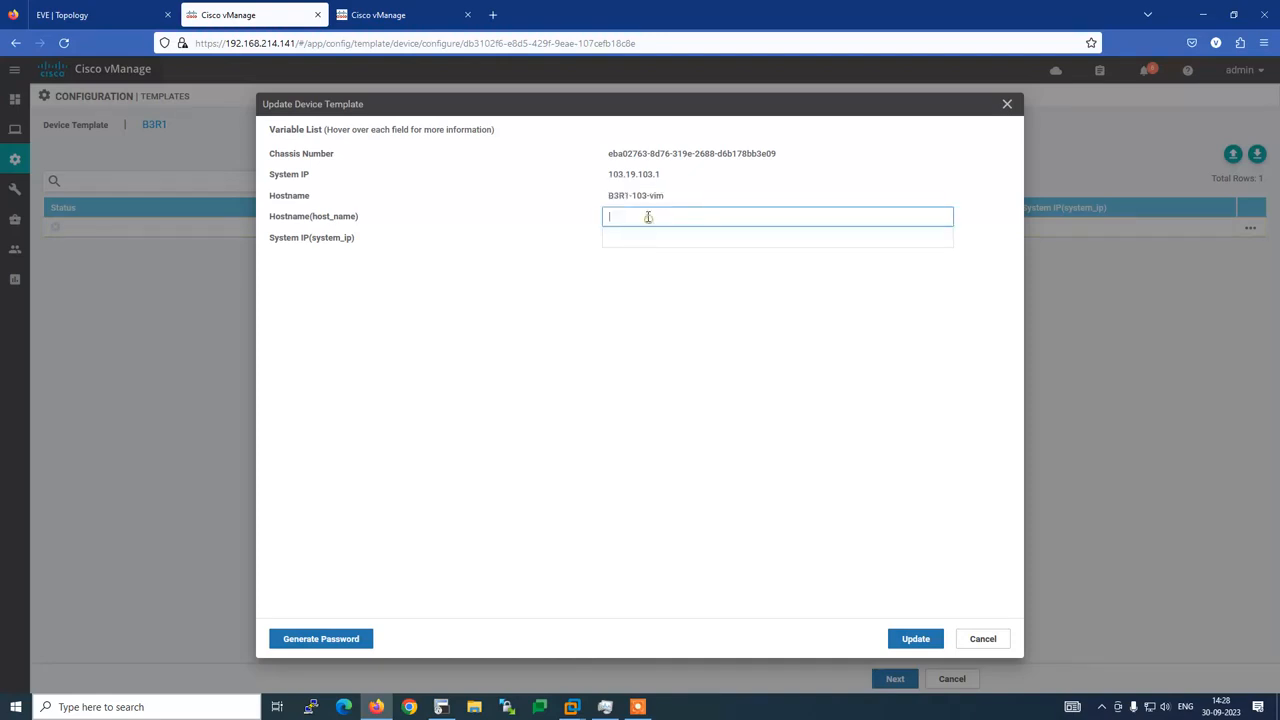
pyautogui.hotkey('ctrl', 'v')
pyautogui.moveTo(613, 178); pyautogui.dragTo(659, 177)
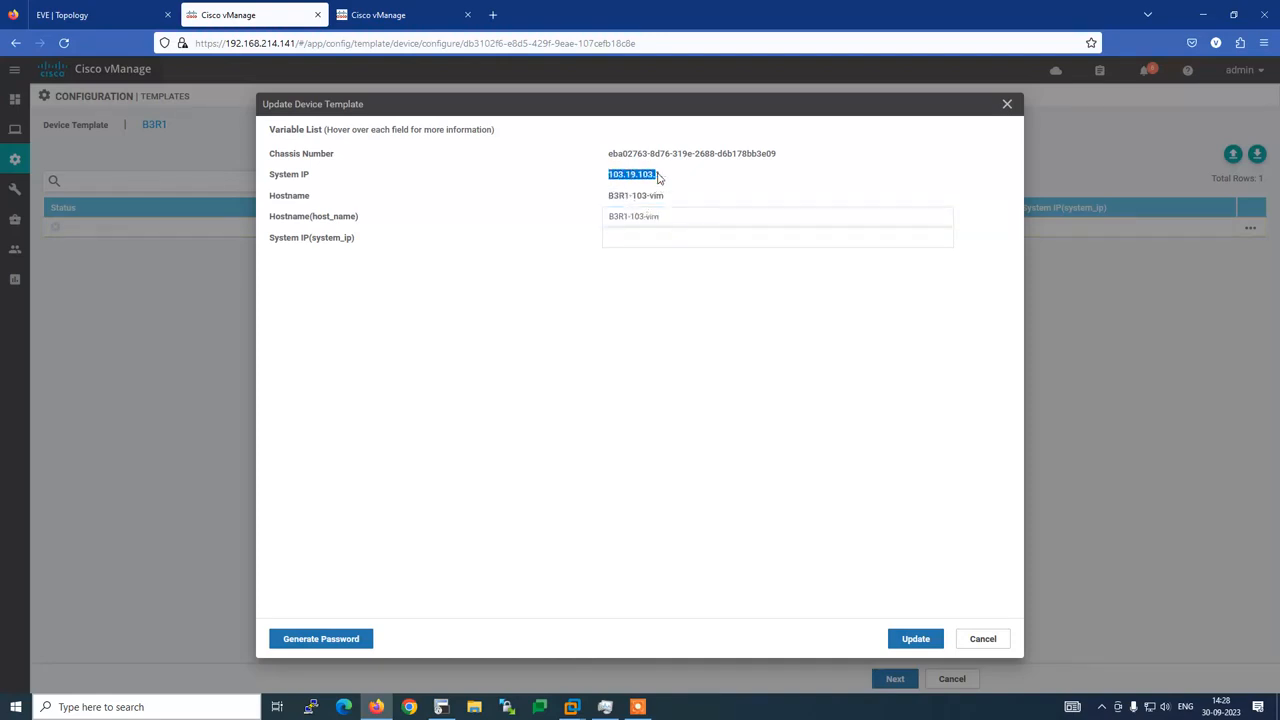
pyautogui.click(637, 242)
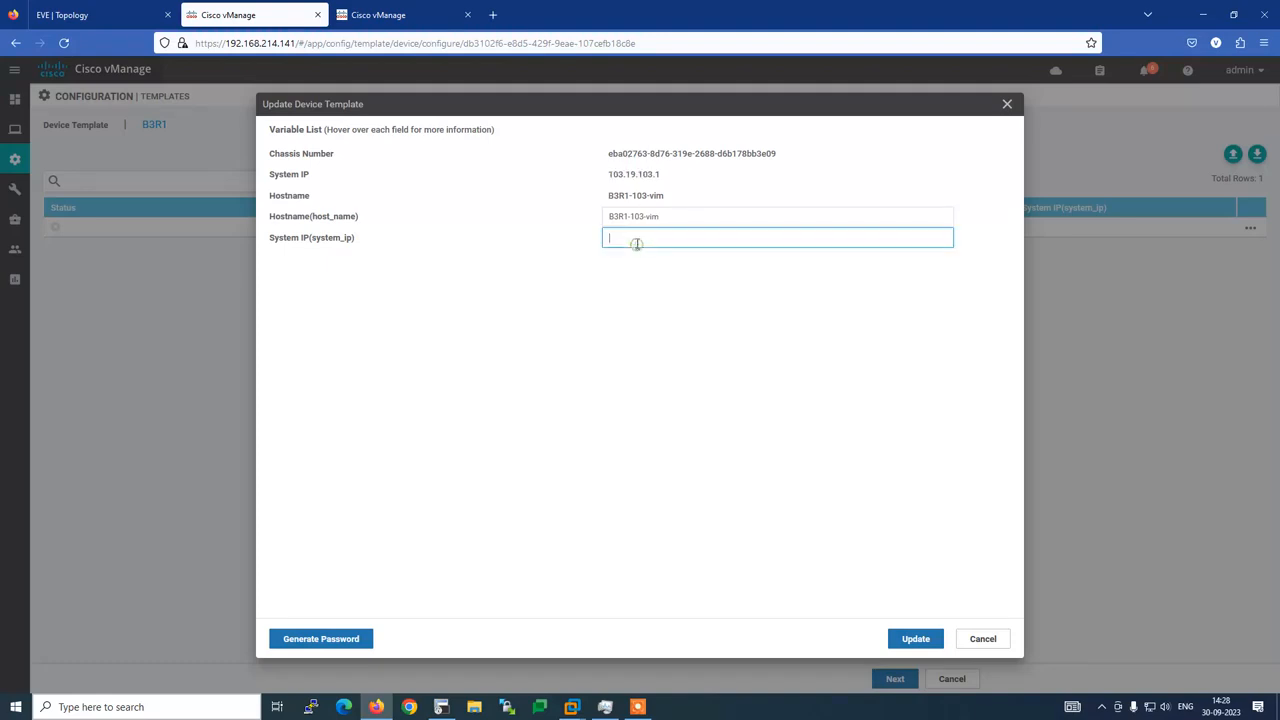
pyautogui.write('103.19.103.1')
pyautogui.click(910, 638)
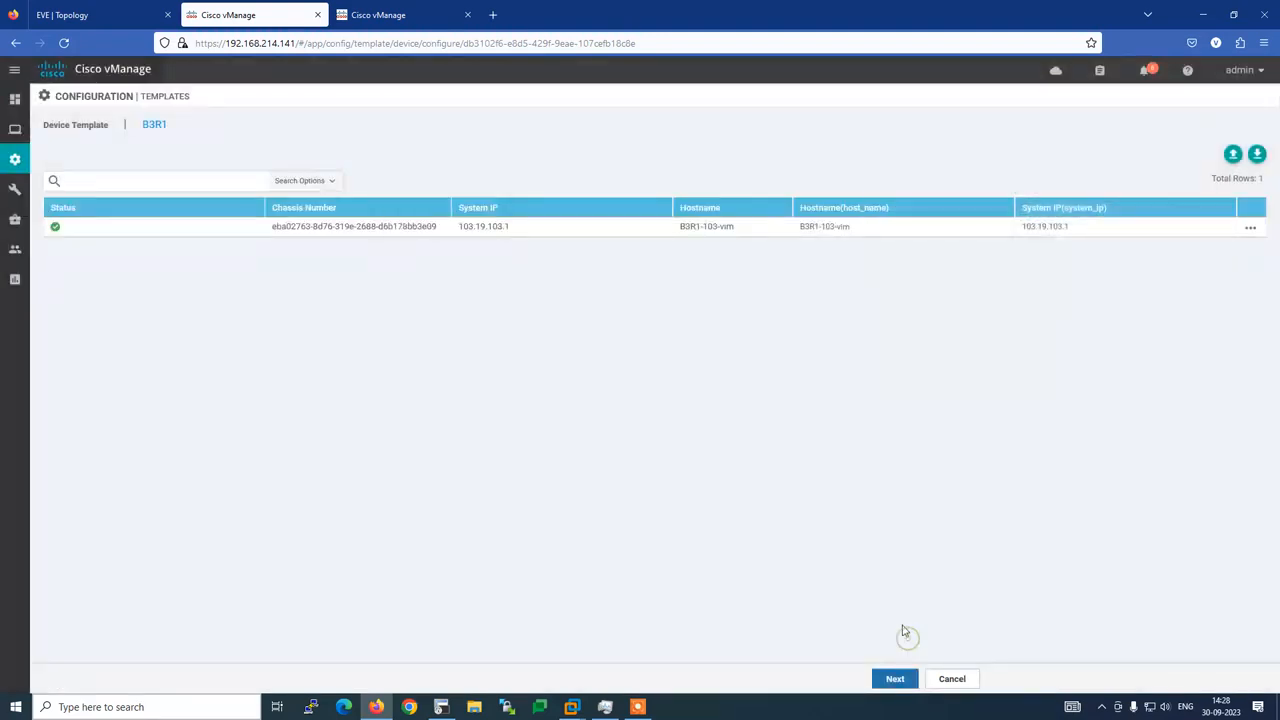
pyautogui.click(894, 679)
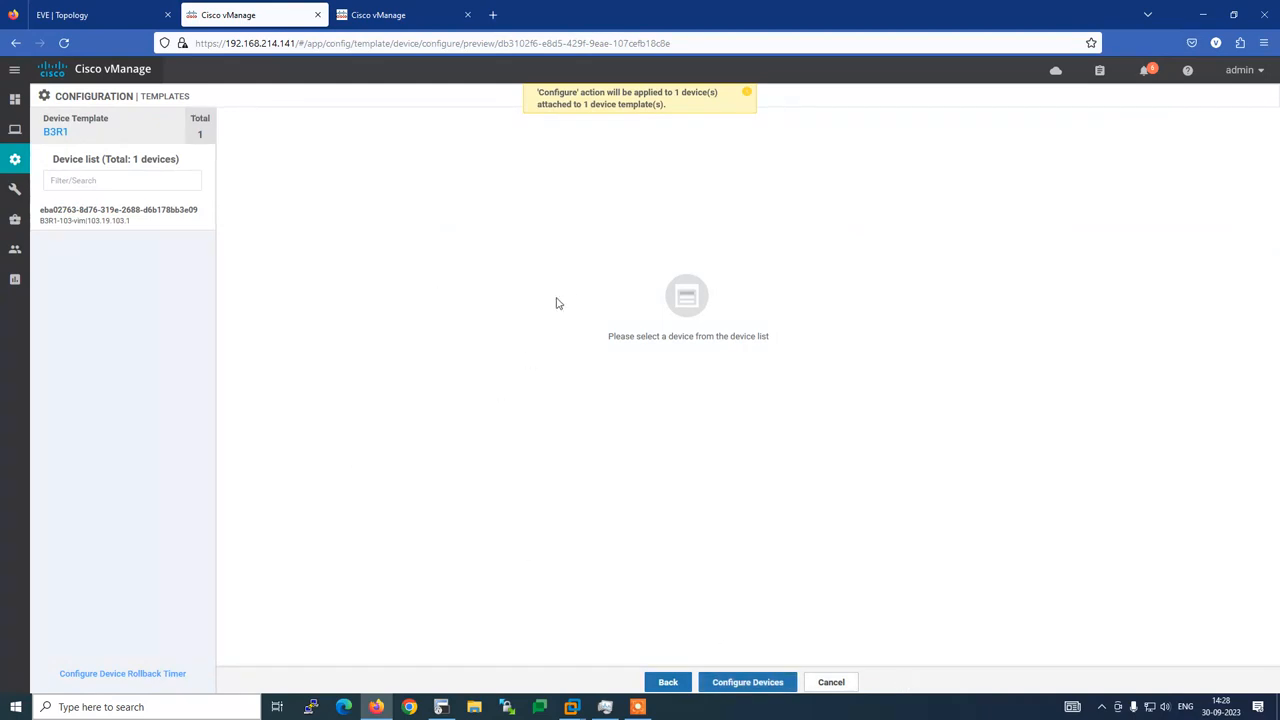
# Load B3R1-103-vim's config preview showing system-ip 103.19.103.1 and site-id 300
pyautogui.click(96, 222)
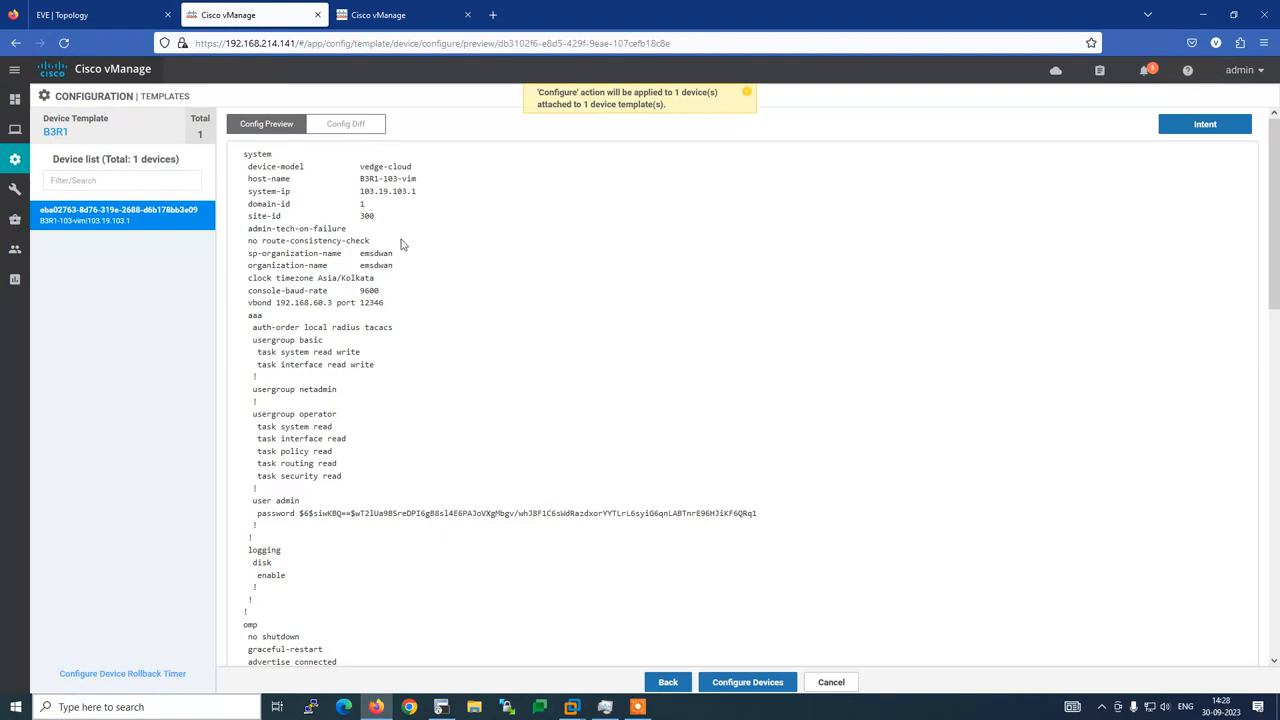
# Open the side-by-side config diff for B3R1-103-vim
pyautogui.click(336, 128)
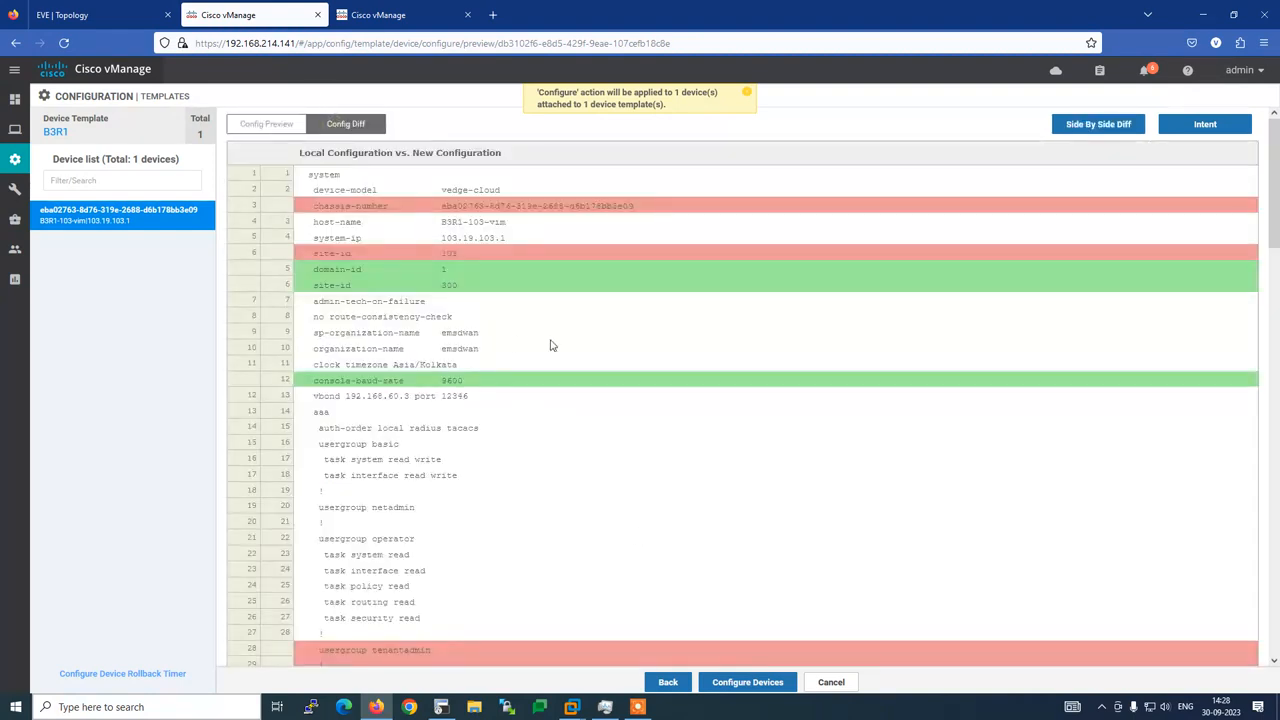
pyautogui.click(1098, 124)
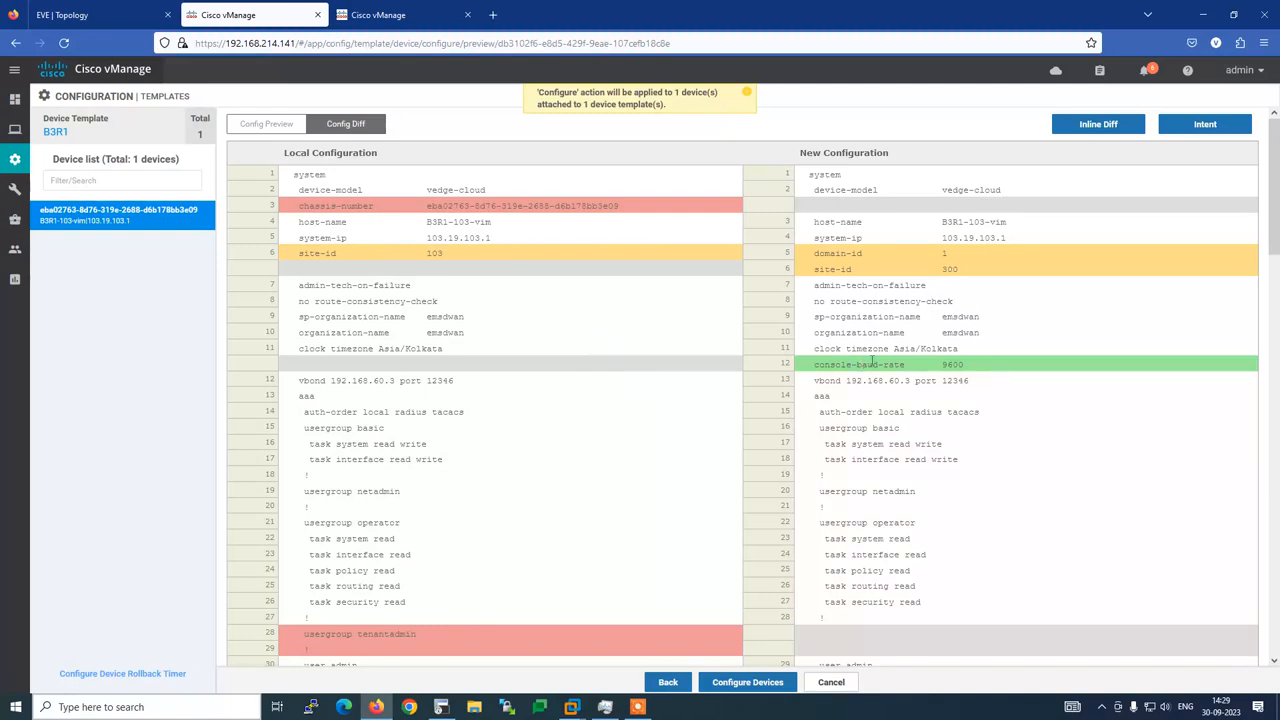
pyautogui.click(62, 15)
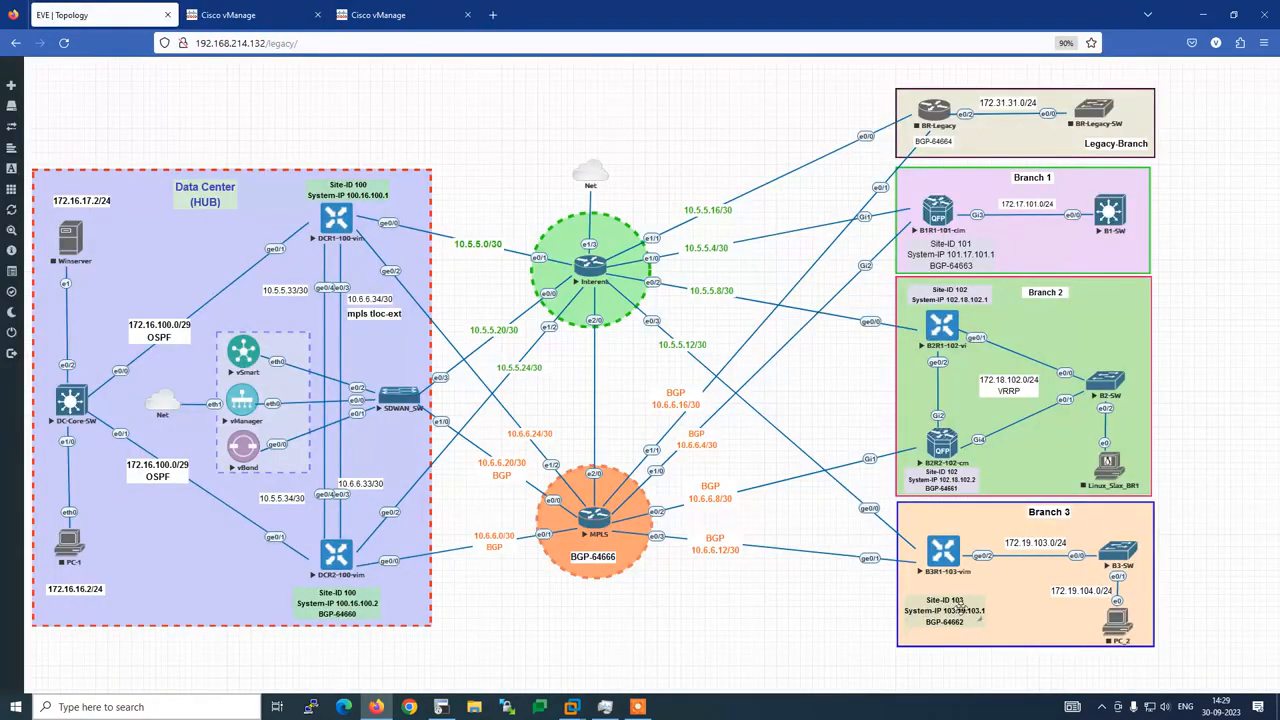
pyautogui.click(385, 15)
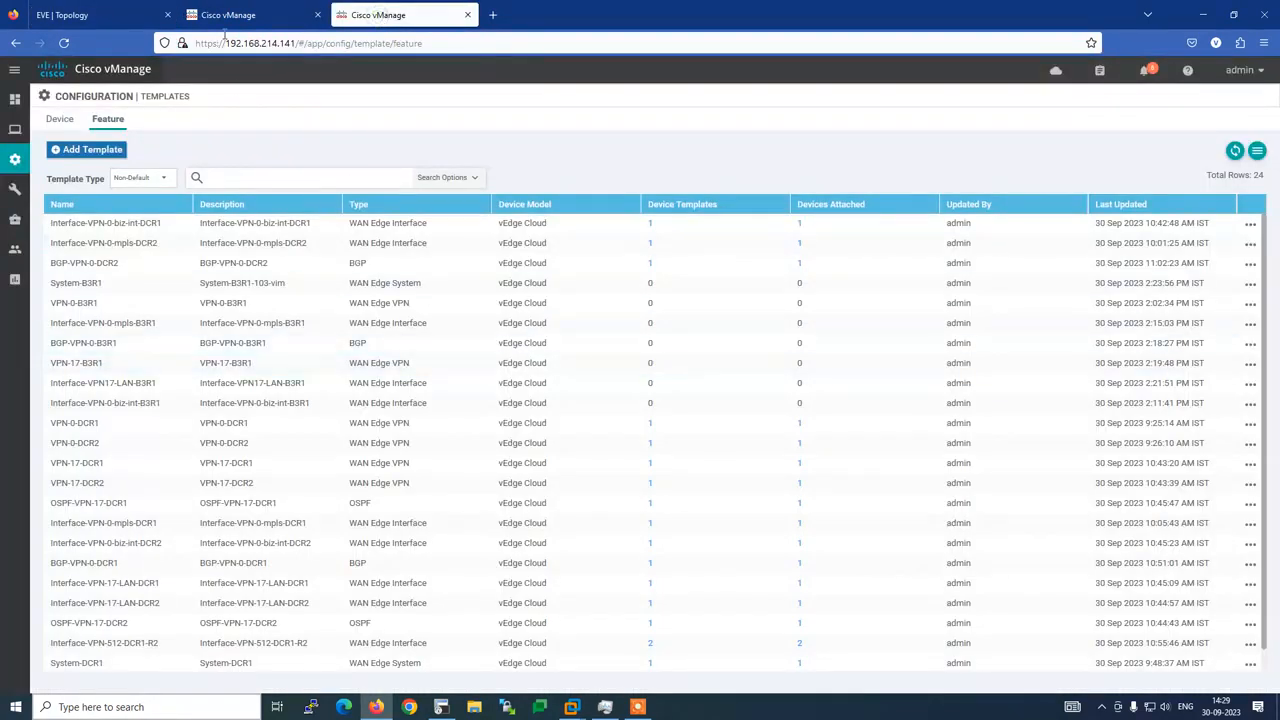
pyautogui.click(245, 15)
# Scroll through the diff, noting network 10.6.6.12/30 and site-id changing from 103 to 300
pyautogui.scroll(-3, 444, 462)
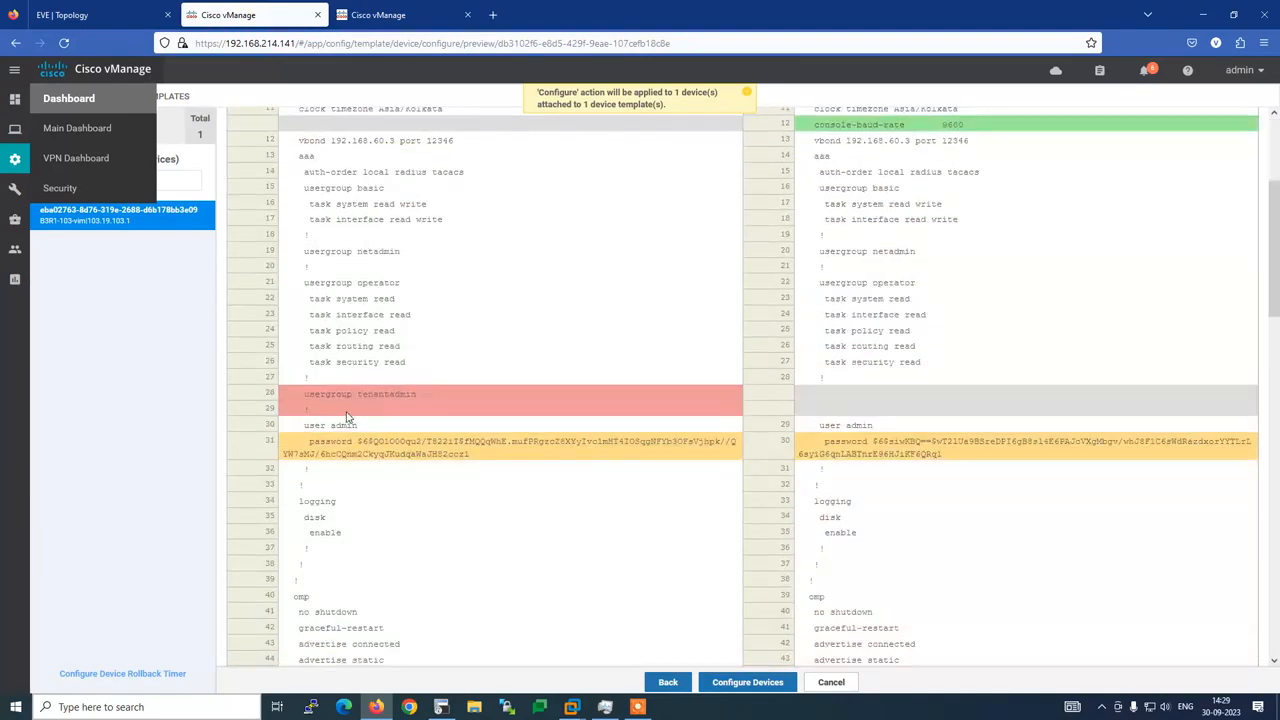
pyautogui.scroll(-3, 853, 484)
pyautogui.scroll(-4, 853, 484)
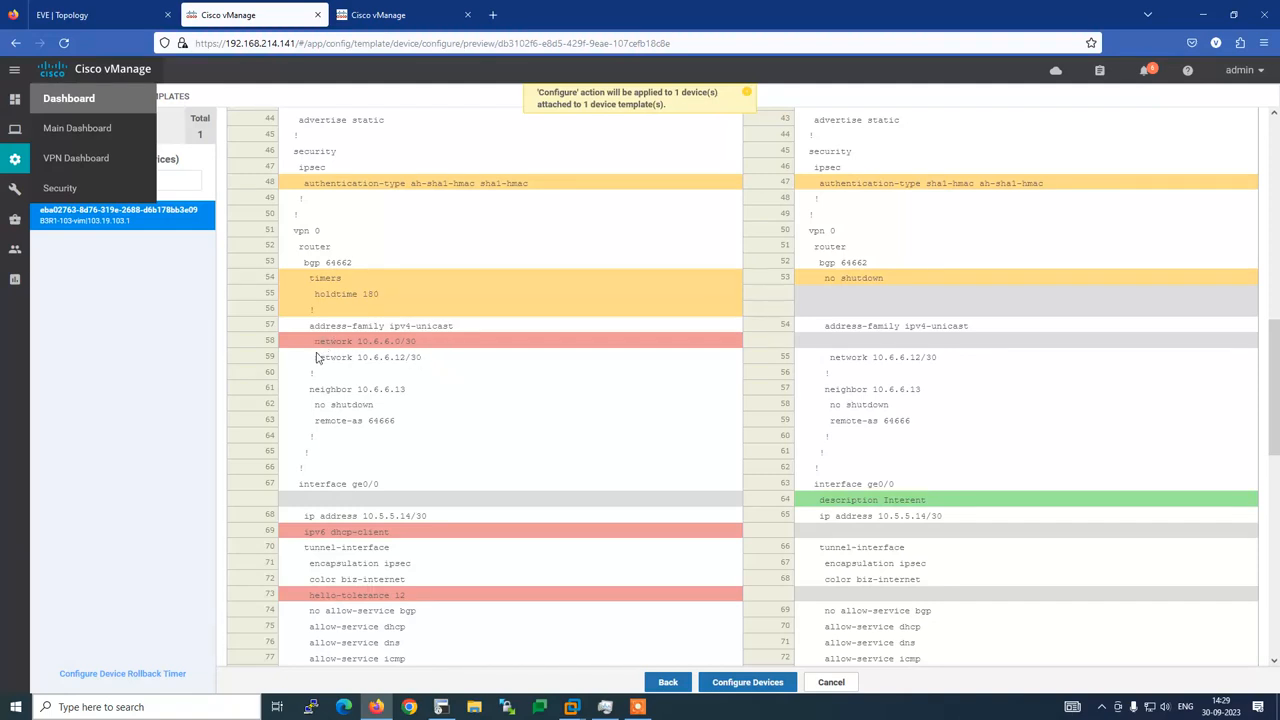
pyautogui.moveTo(313, 357); pyautogui.dragTo(443, 360)
pyautogui.click(570, 425)
pyautogui.scroll(-3, 572, 422)
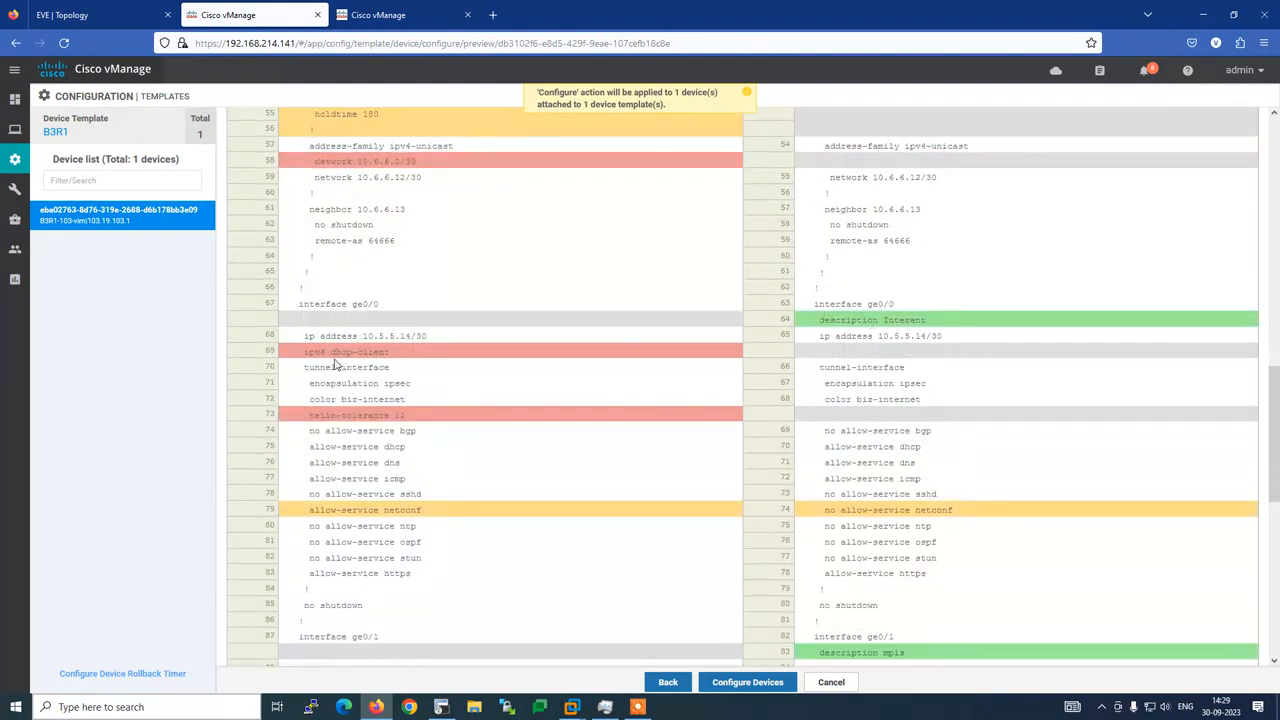
pyautogui.scroll(-1, 561, 378)
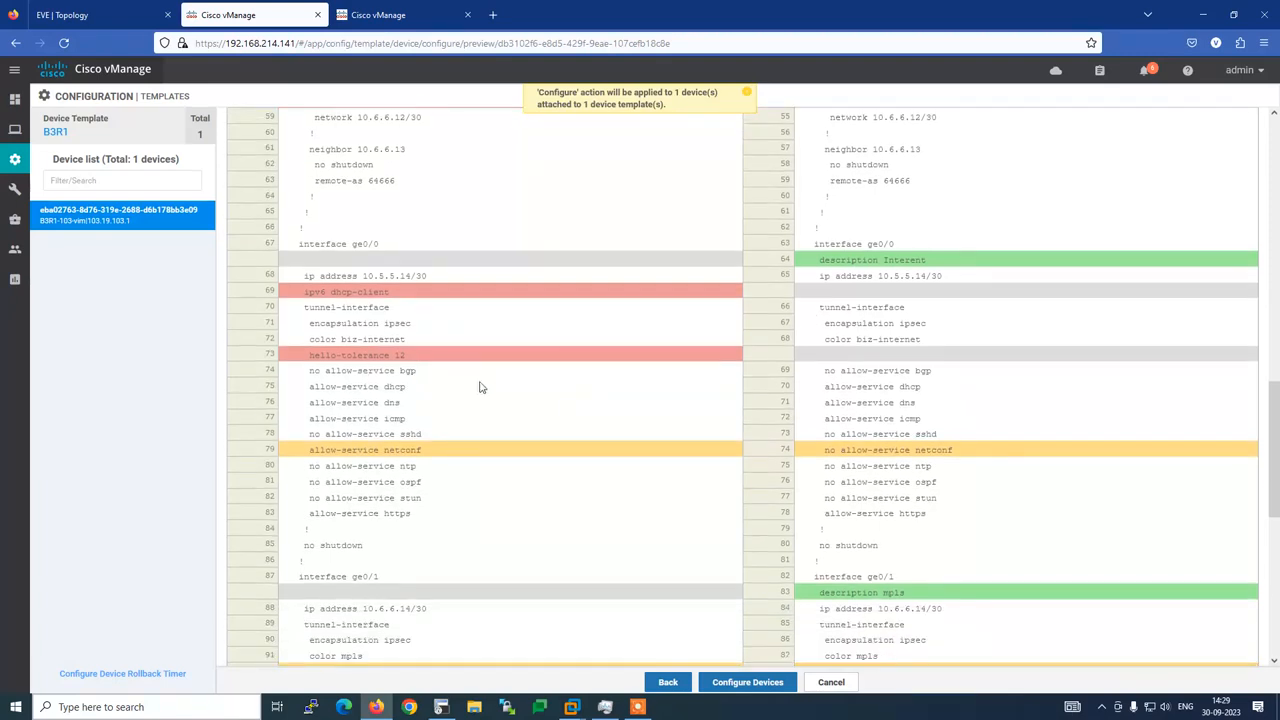
pyautogui.scroll(-3, 640, 457)
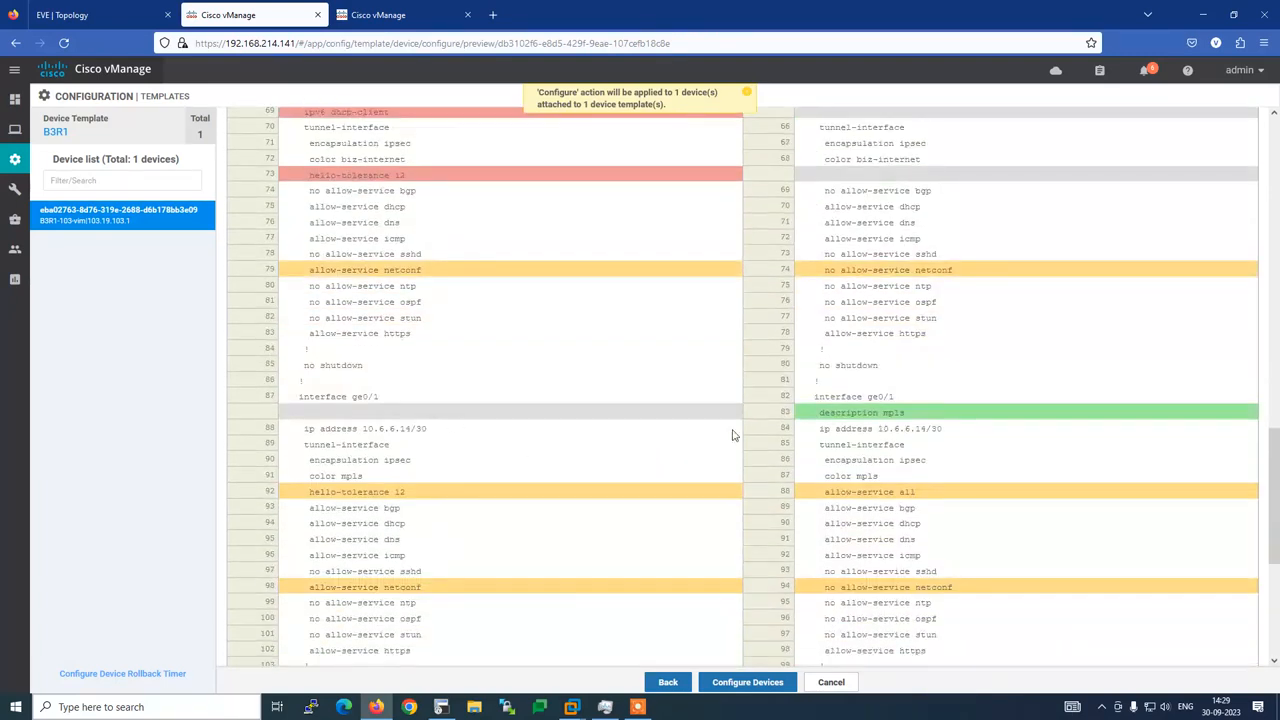
pyautogui.scroll(-4, 680, 451)
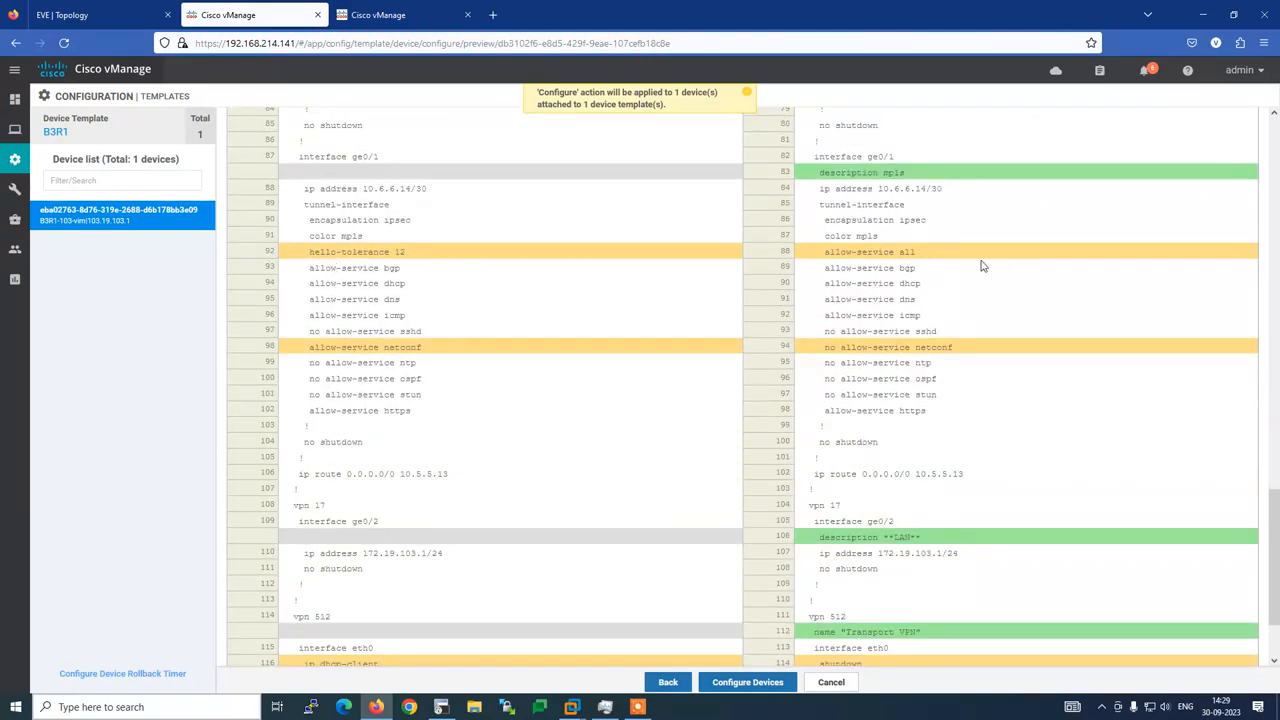
pyautogui.scroll(-2, 940, 400)
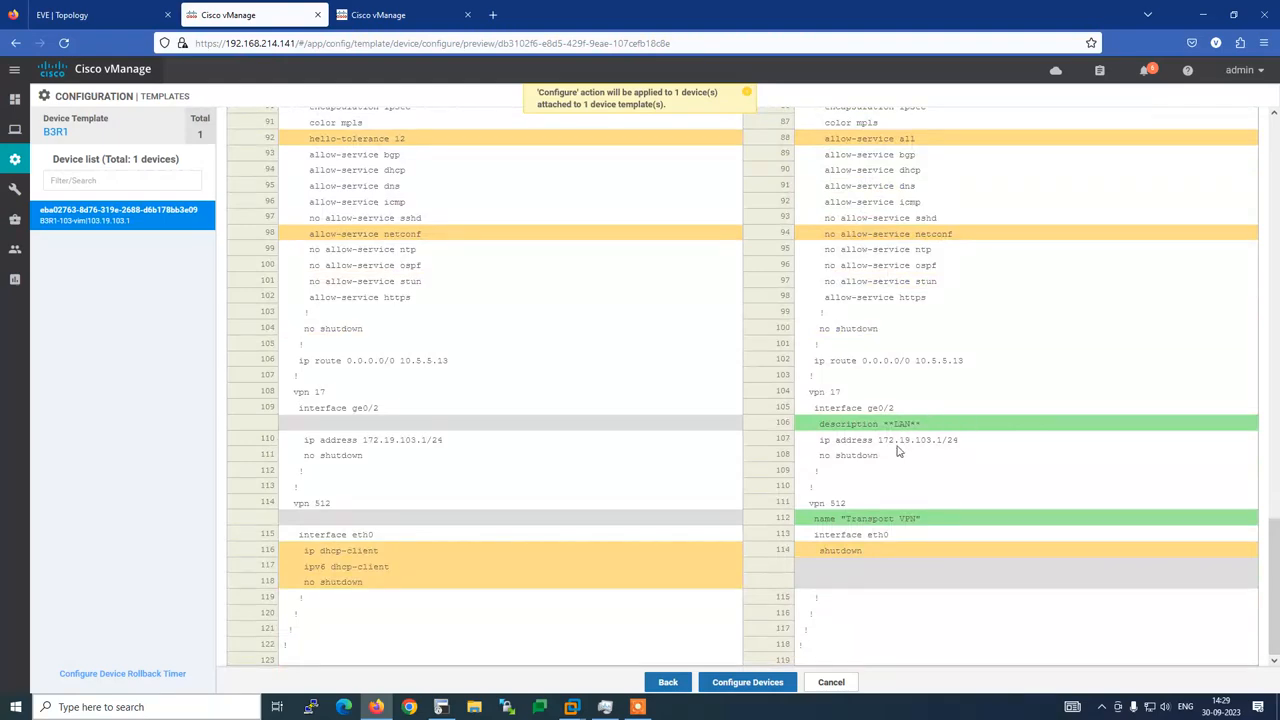
pyautogui.scroll(15, 945, 525)
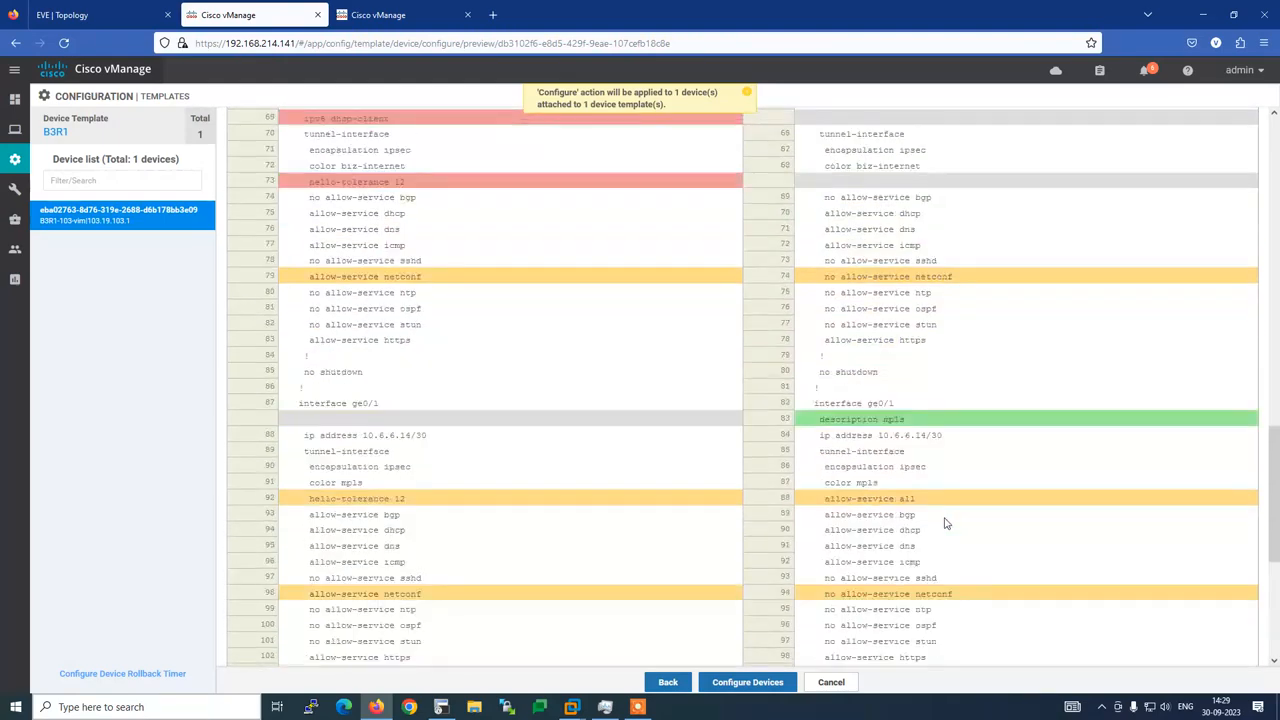
pyautogui.scroll(6, 950, 516)
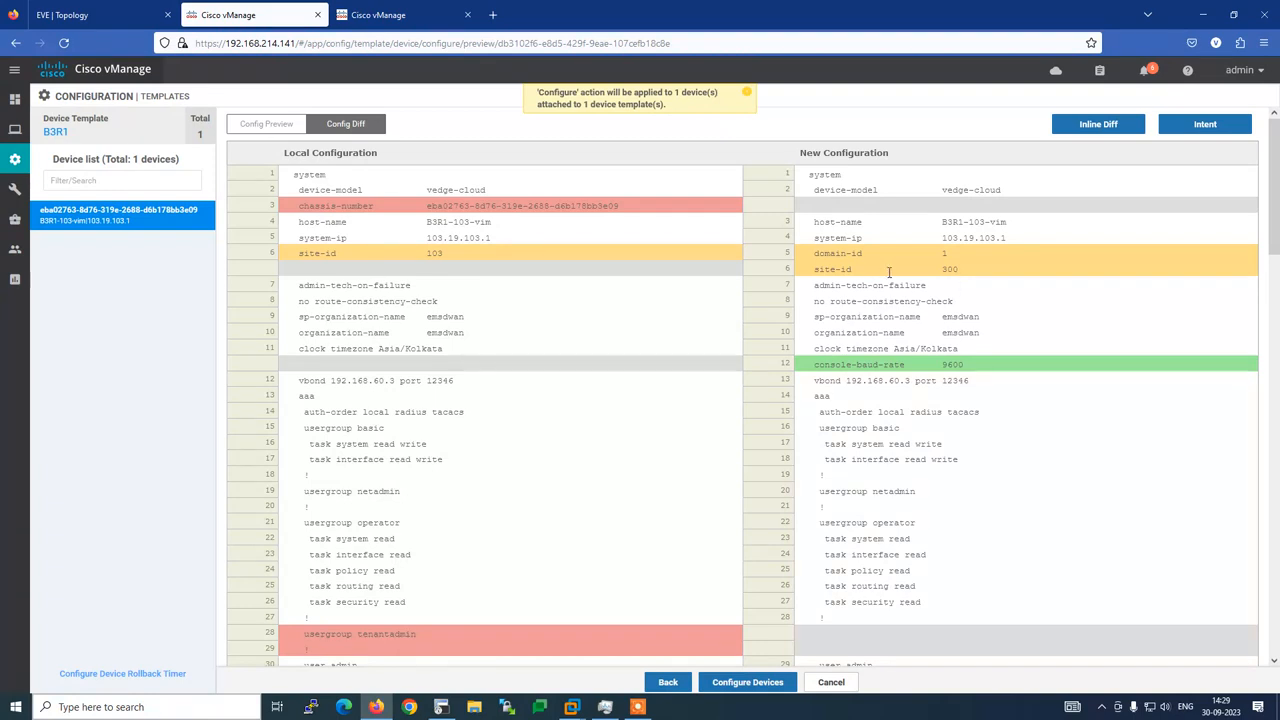
# Abandon the configuration push and go to the feature templates list
pyautogui.click(836, 682)
pyautogui.click(796, 421)
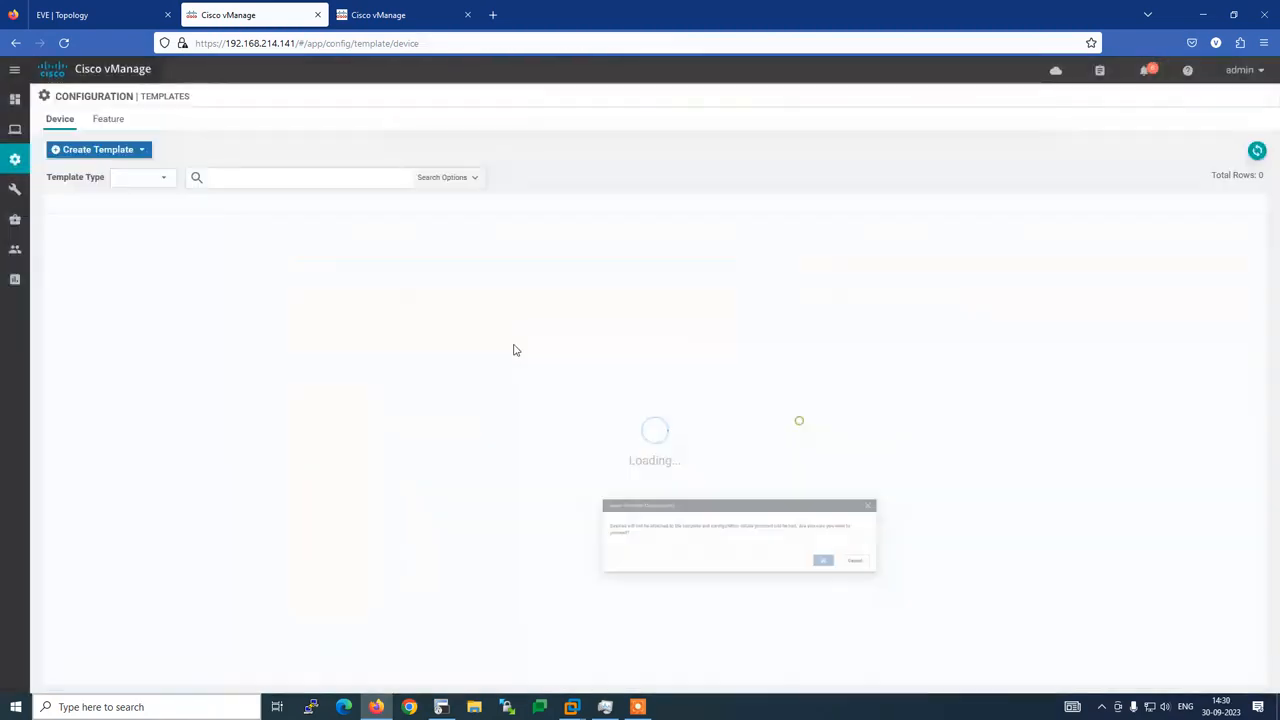
pyautogui.click(386, 14)
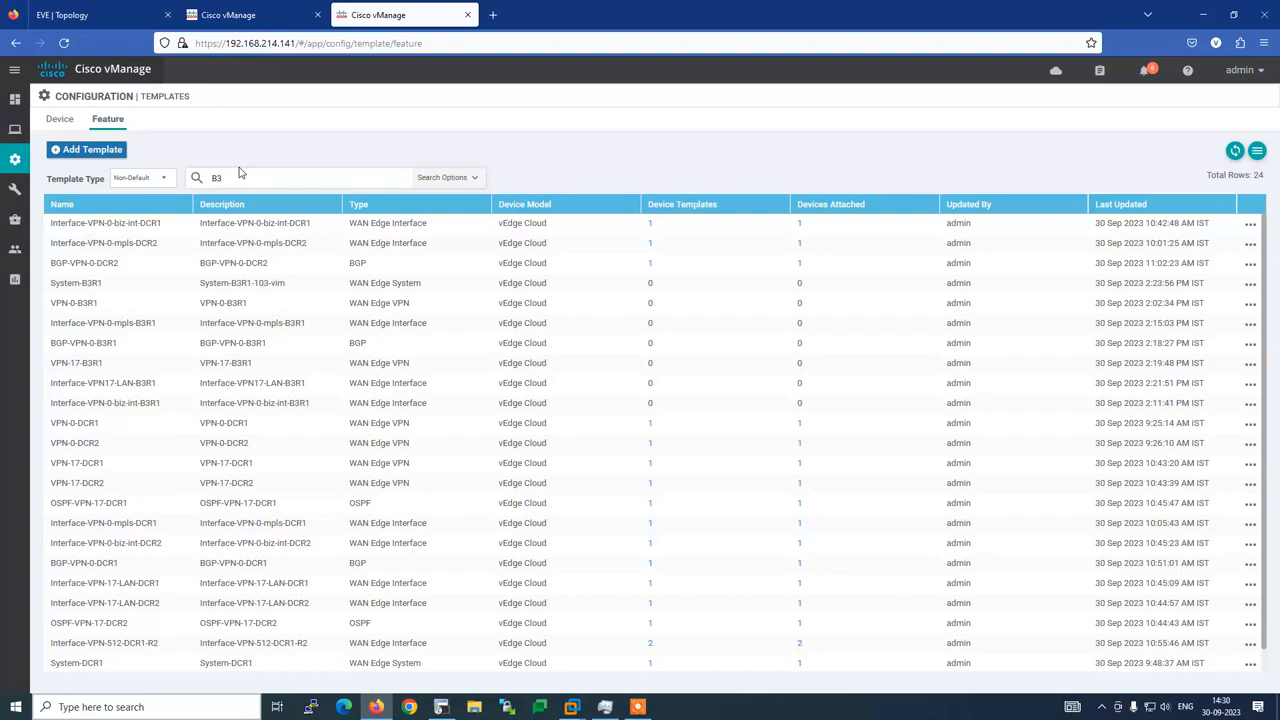
# Change System-B3R1's Site ID from 300 to 103 and save the template
pyautogui.press('Return')
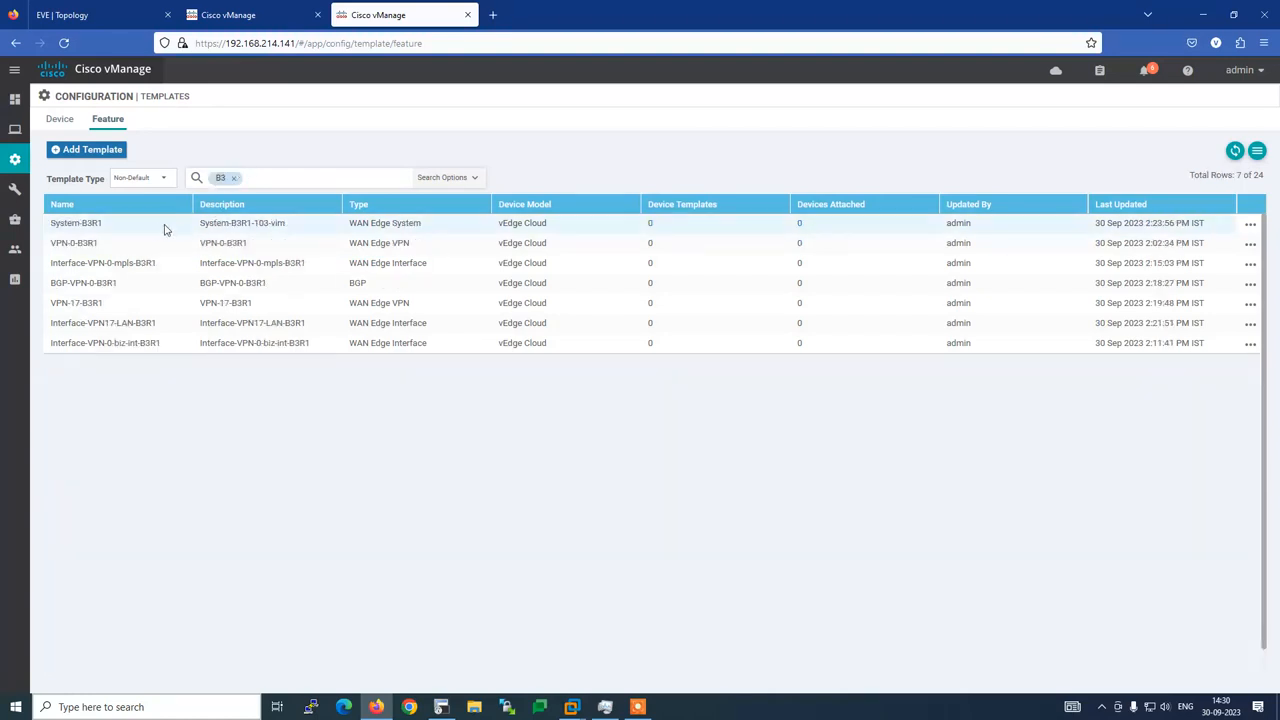
pyautogui.click(1250, 224)
pyautogui.click(1188, 270)
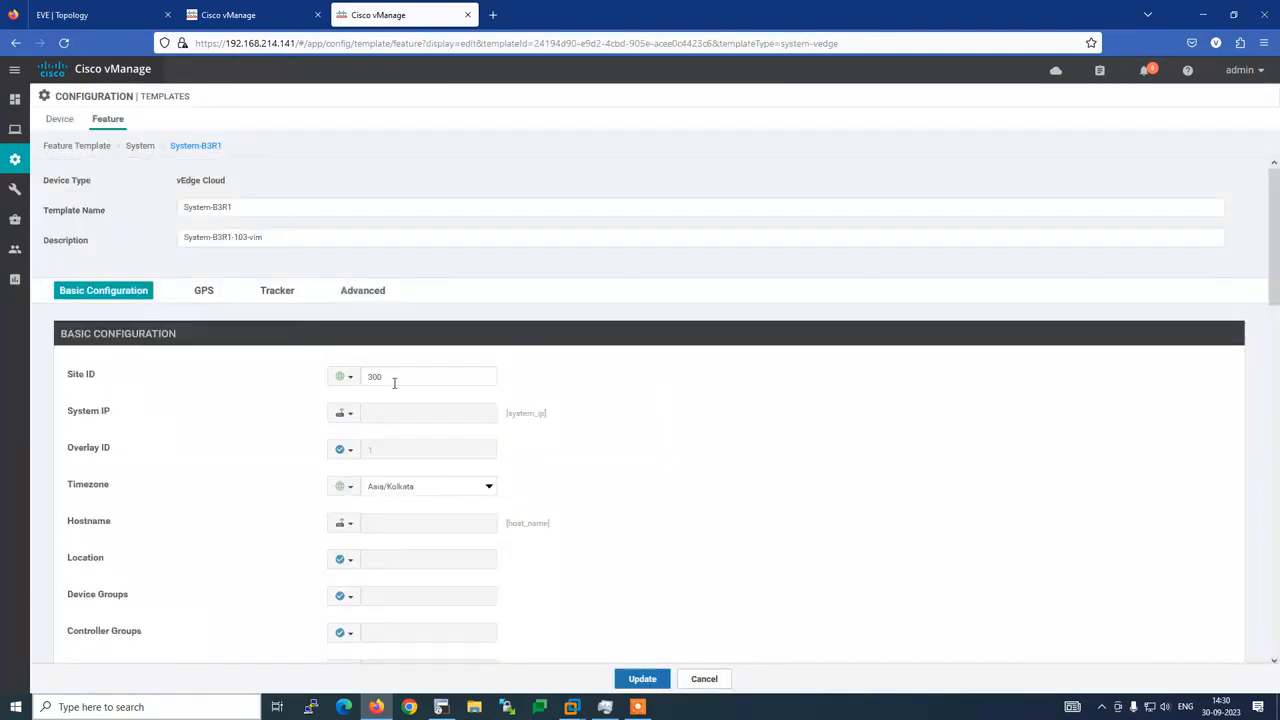
pyautogui.doubleClick(391, 378)
pyautogui.write('103')
pyautogui.click(645, 680)
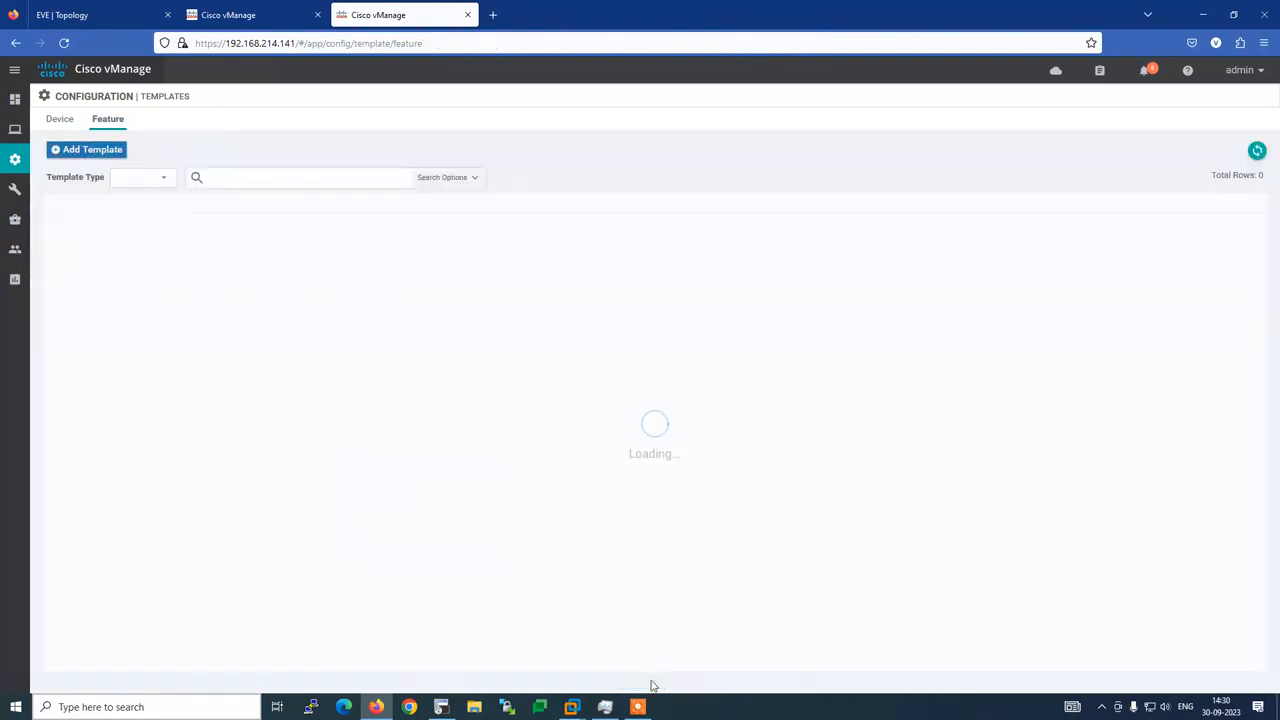
pyautogui.click(265, 18)
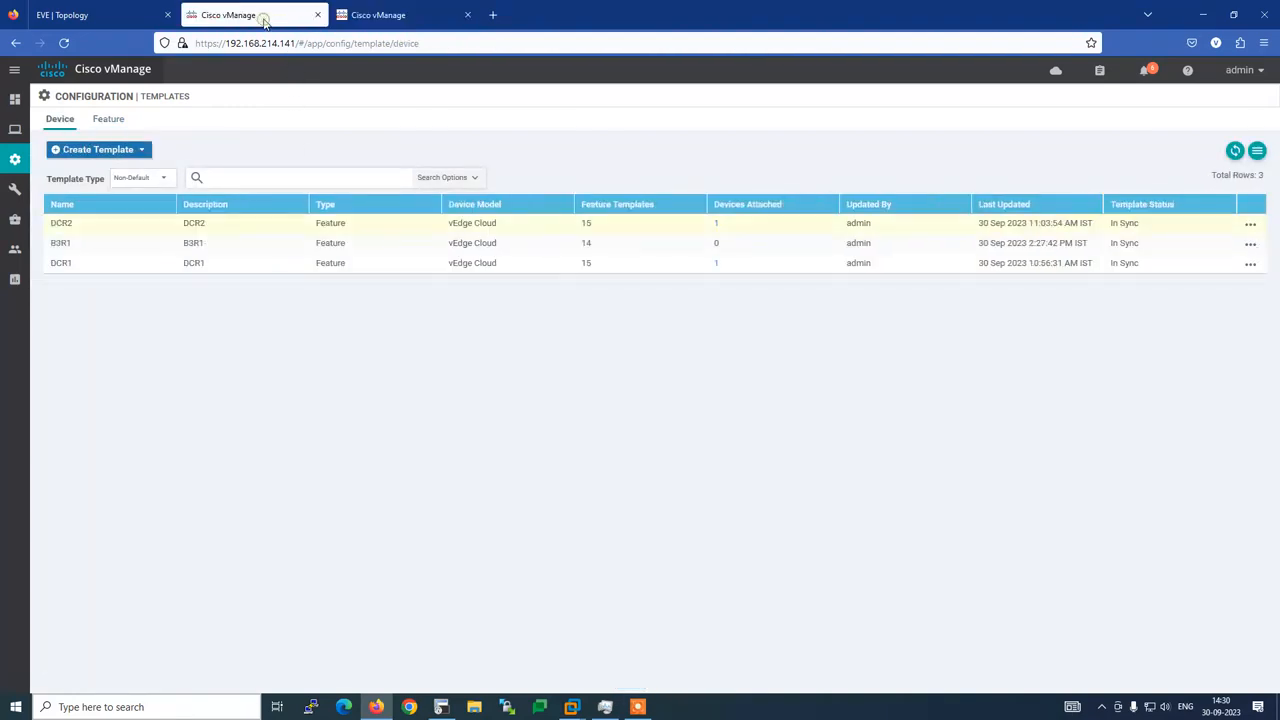
# Attach device B3R1-103-vim to the B3R1 device template again
pyautogui.click(1250, 245)
pyautogui.click(1200, 338)
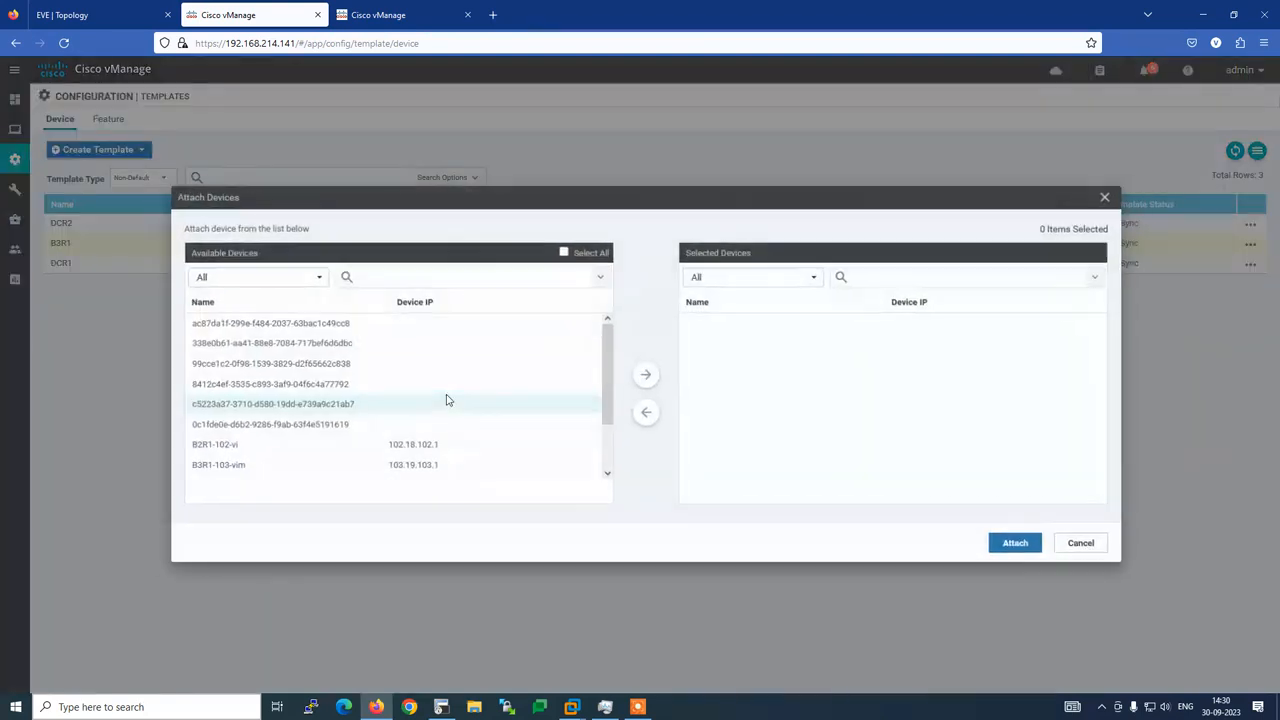
pyautogui.click(243, 466)
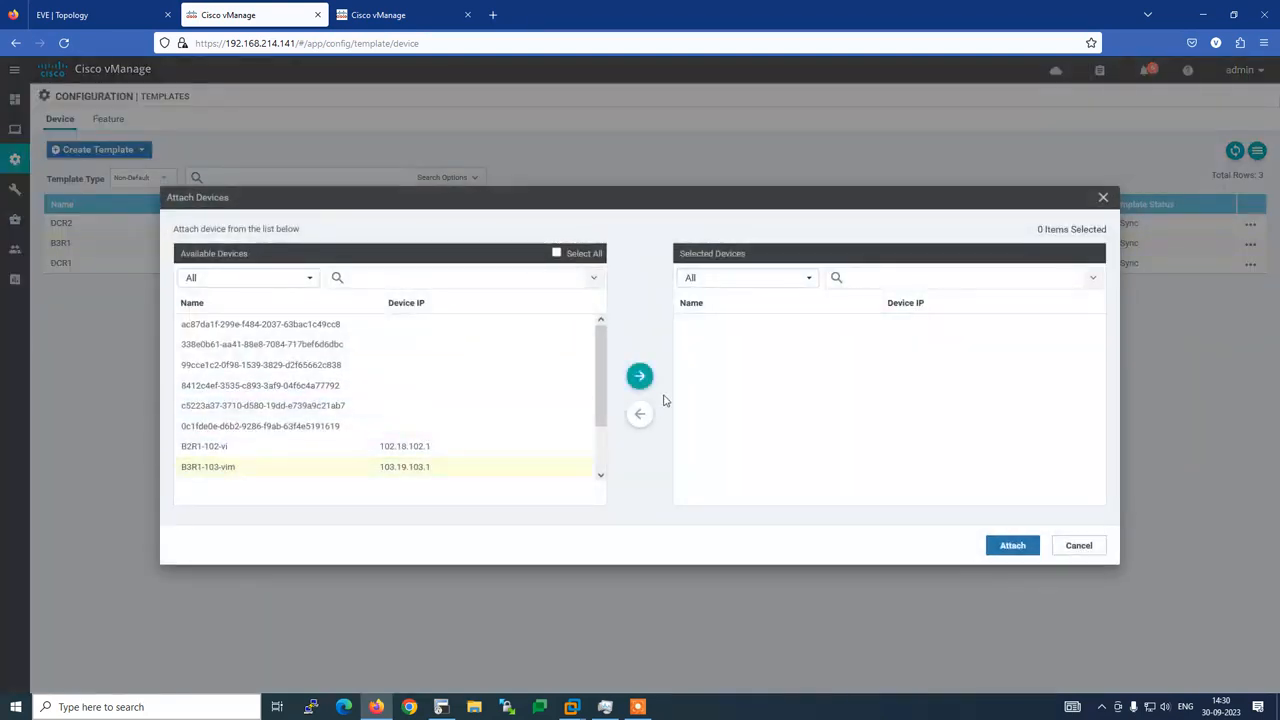
pyautogui.click(640, 376)
pyautogui.click(1015, 547)
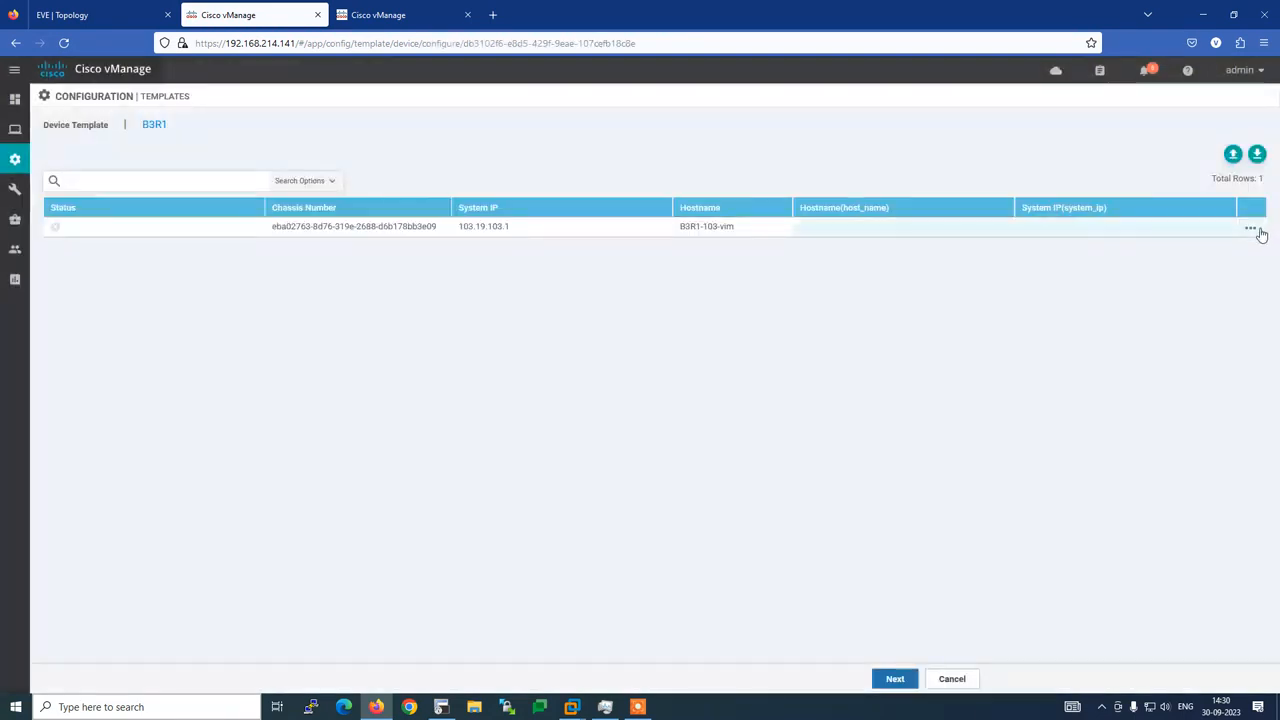
# Set hostname B3R1-103-vim and system IP 103.19.103.1, then load the device's config preview
pyautogui.click(1251, 229)
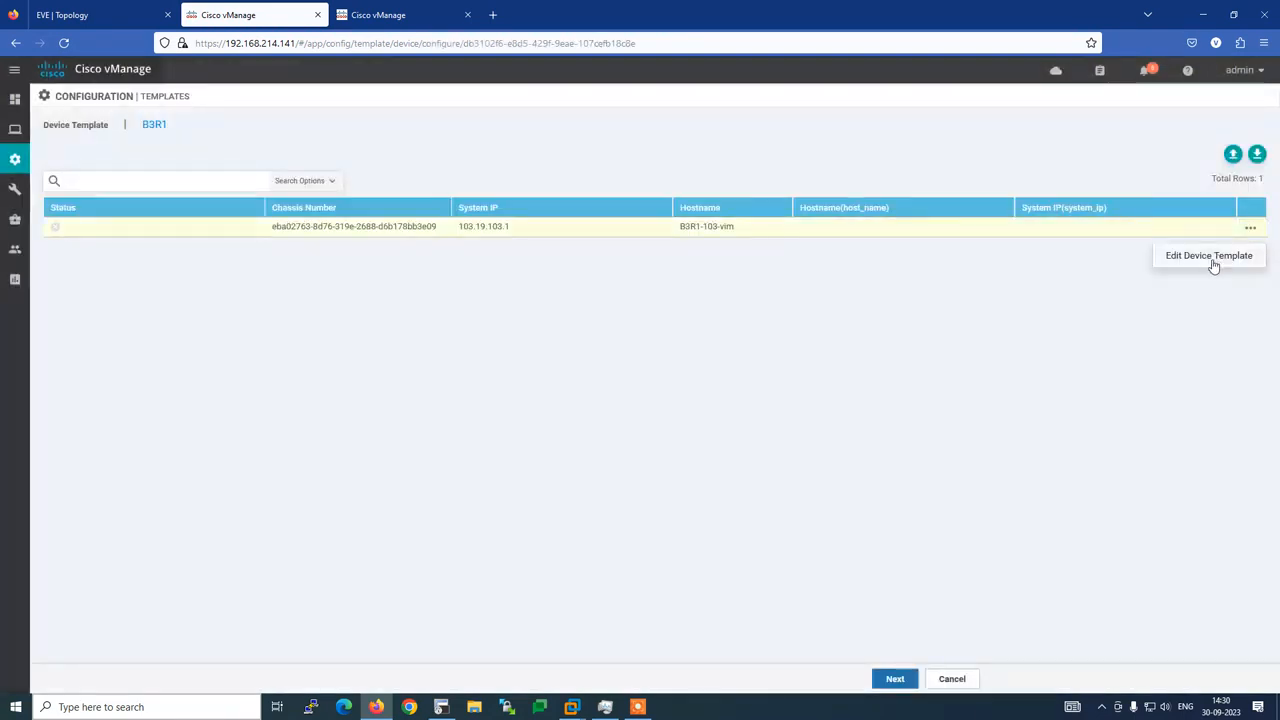
pyautogui.click(1209, 257)
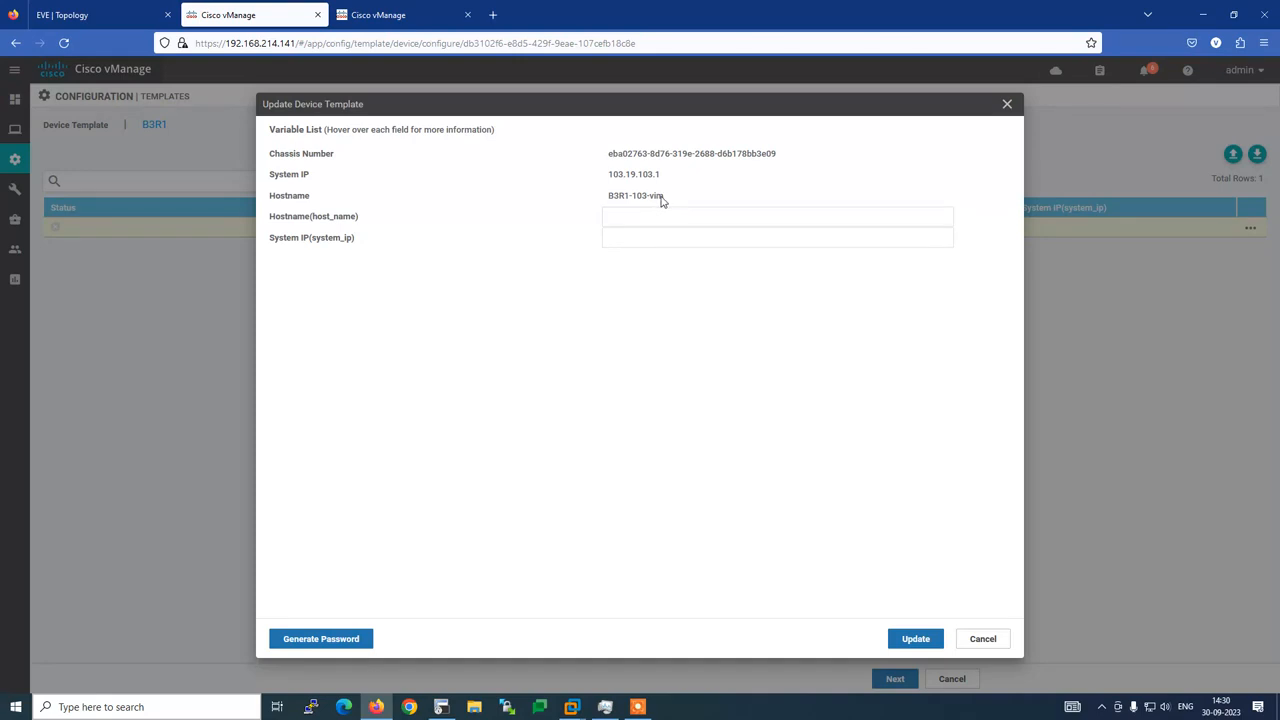
pyautogui.moveTo(664, 202); pyautogui.dragTo(610, 202)
pyautogui.hotkey('ctrl', 'c')
pyautogui.click(618, 218)
pyautogui.hotkey('ctrl', 'v')
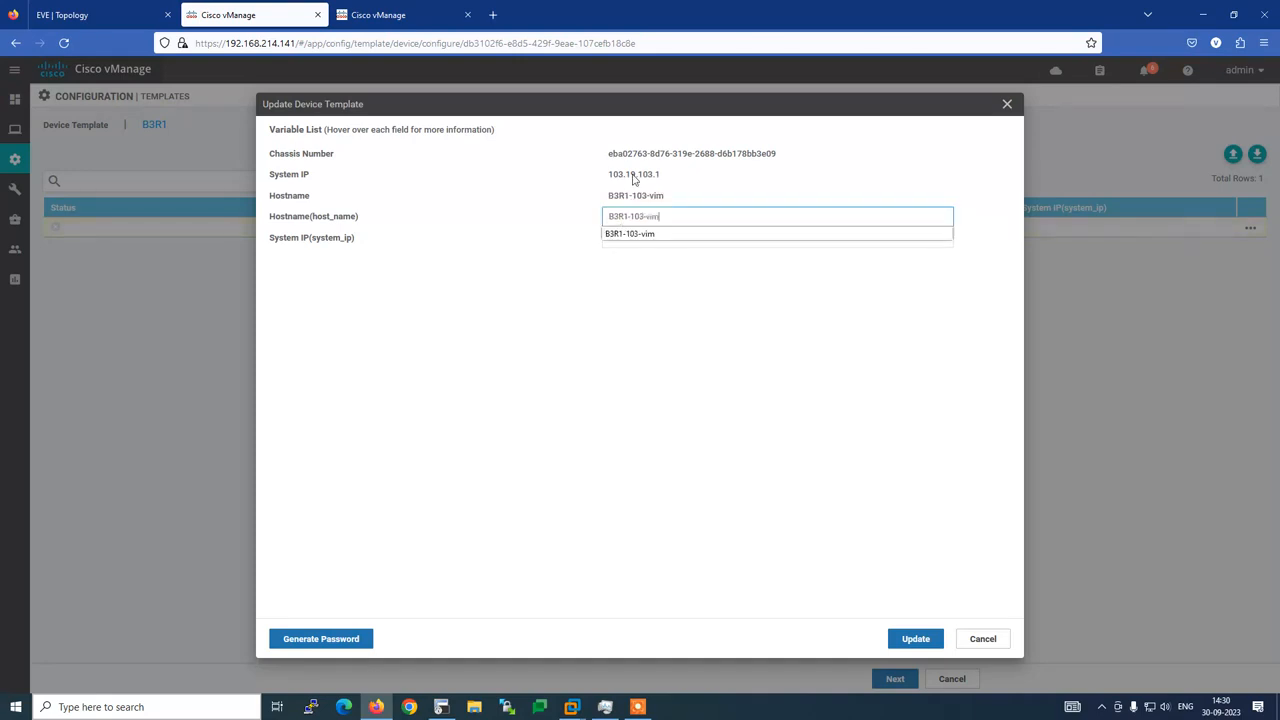
pyautogui.click(545, 230)
pyautogui.click(626, 237)
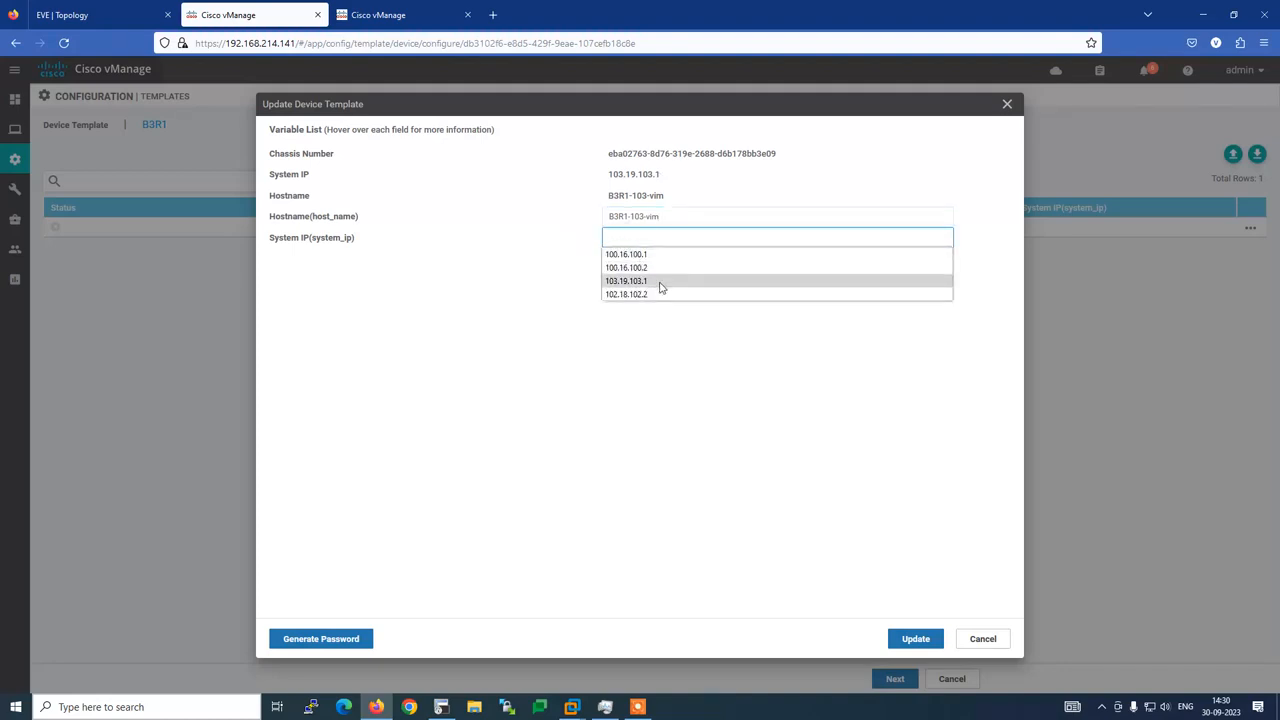
pyautogui.click(660, 288)
pyautogui.click(914, 639)
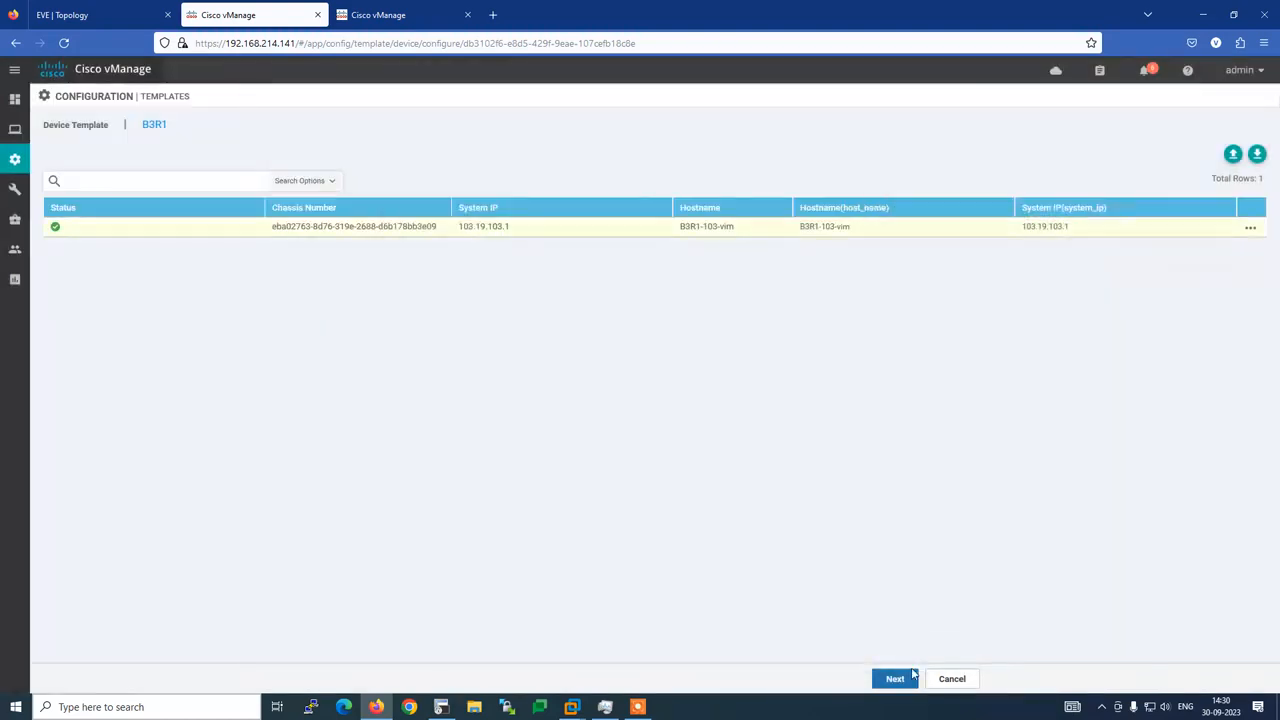
pyautogui.click(913, 677)
pyautogui.click(120, 218)
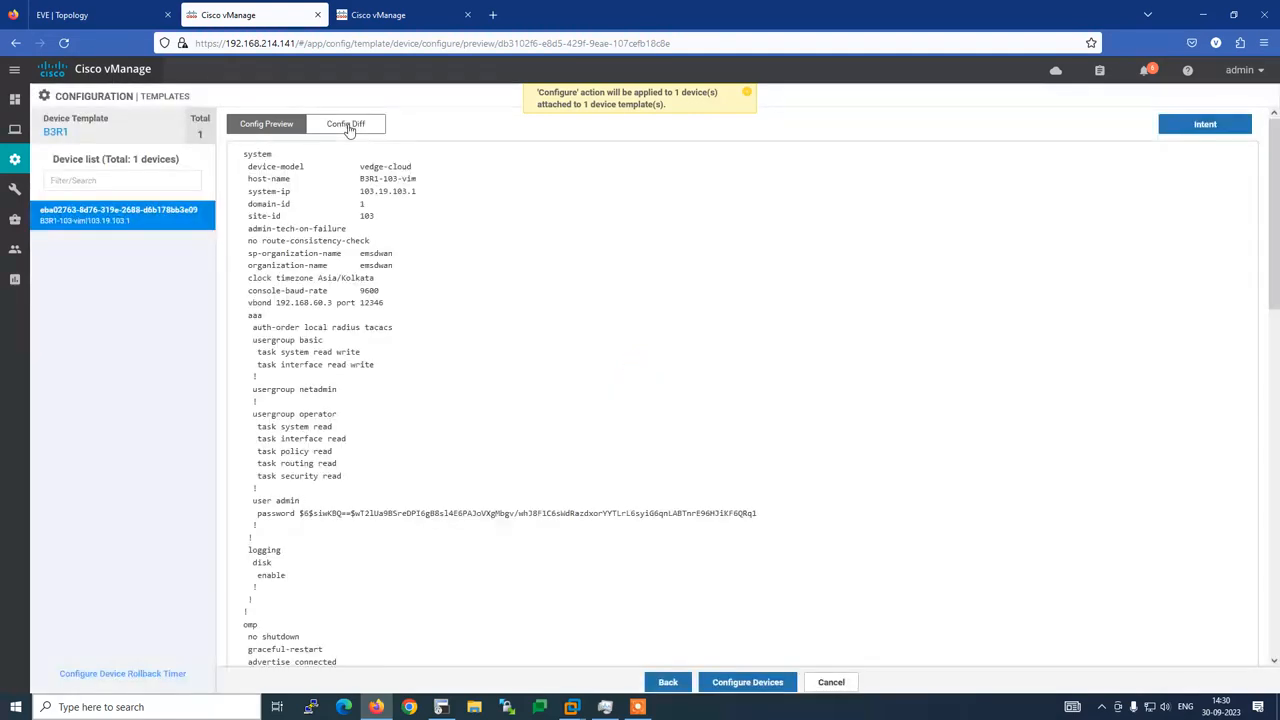
# Compare B3R1-103-vim's local and new configurations side by side, then start the push
pyautogui.click(348, 127)
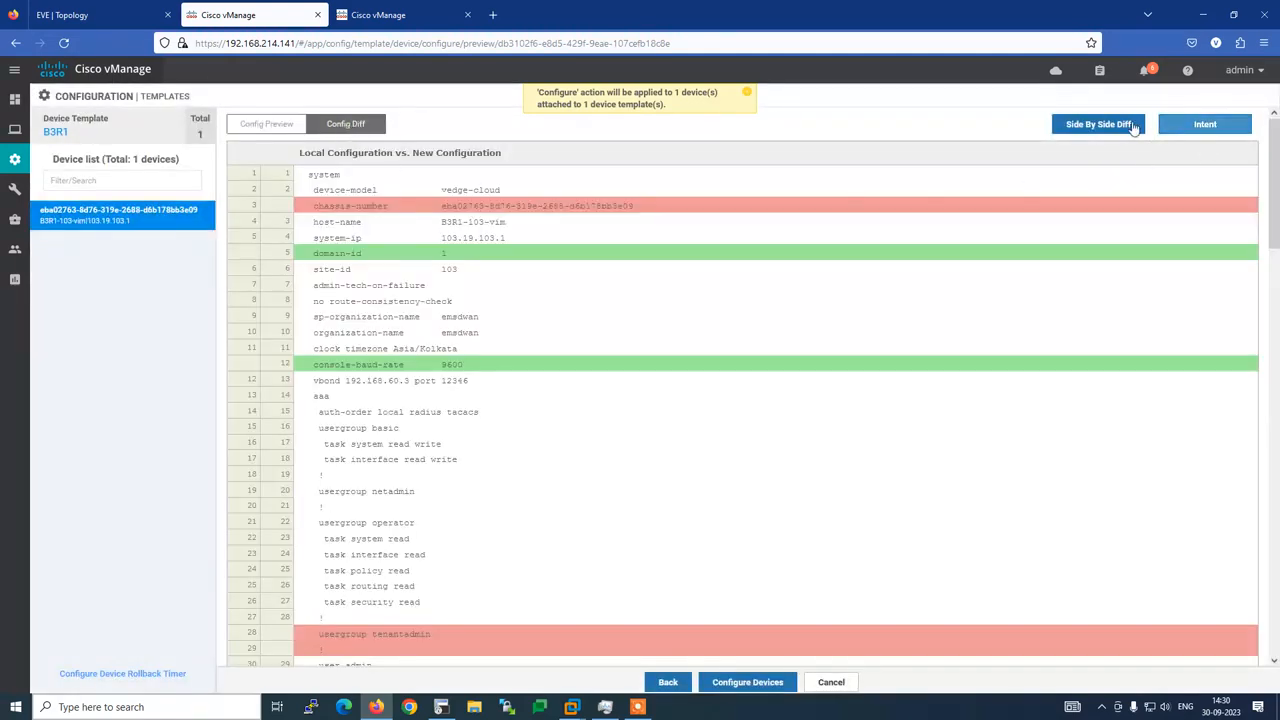
pyautogui.click(1098, 124)
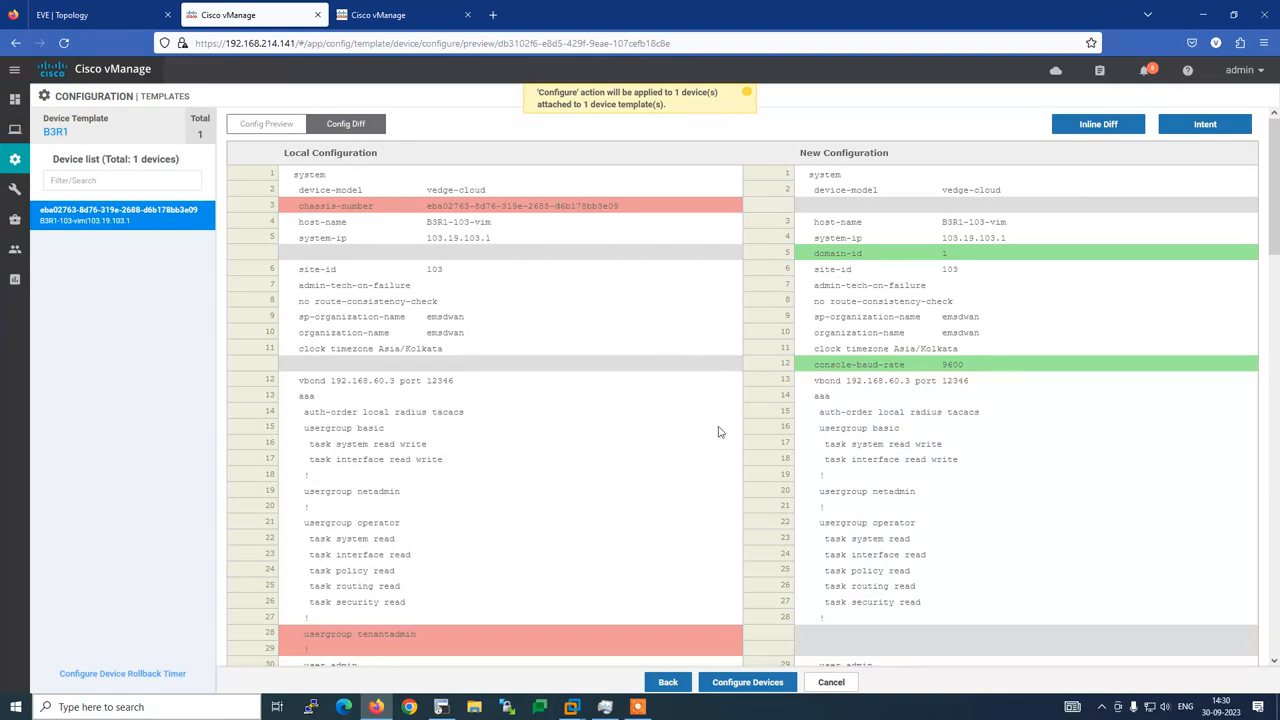
pyautogui.scroll(-3, 718, 432)
pyautogui.scroll(-7, 718, 432)
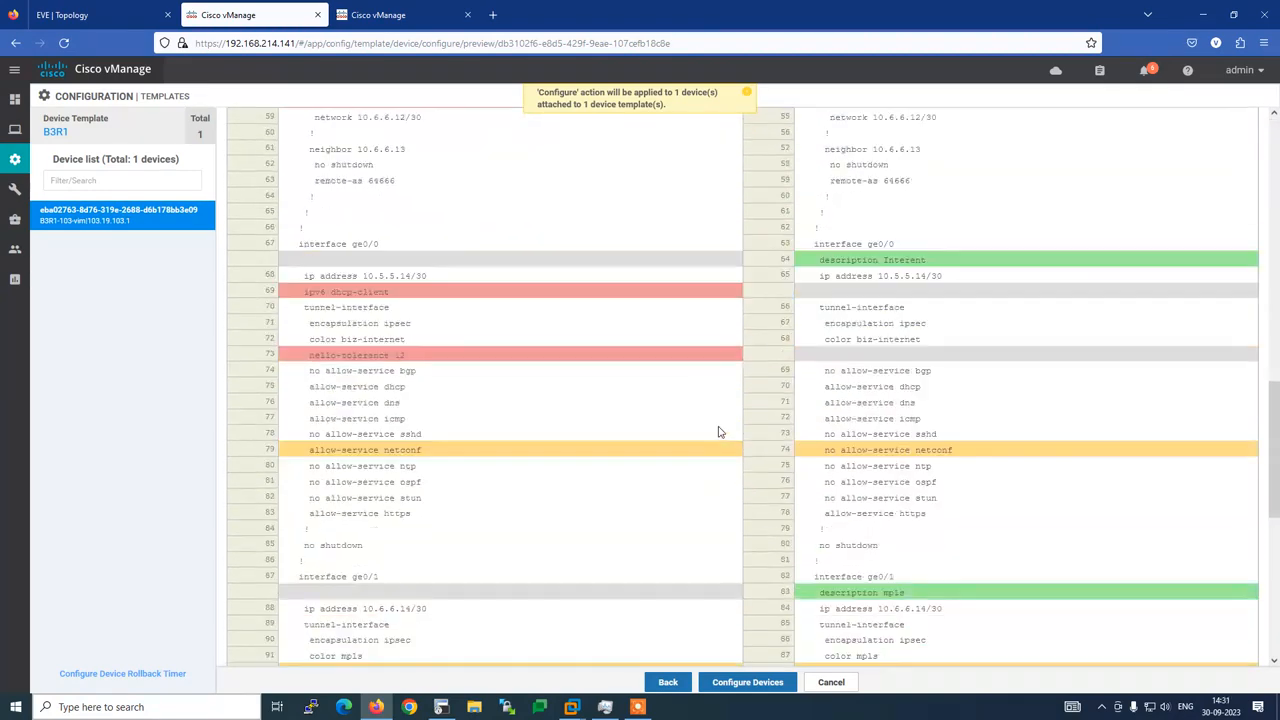
pyautogui.scroll(-5, 718, 432)
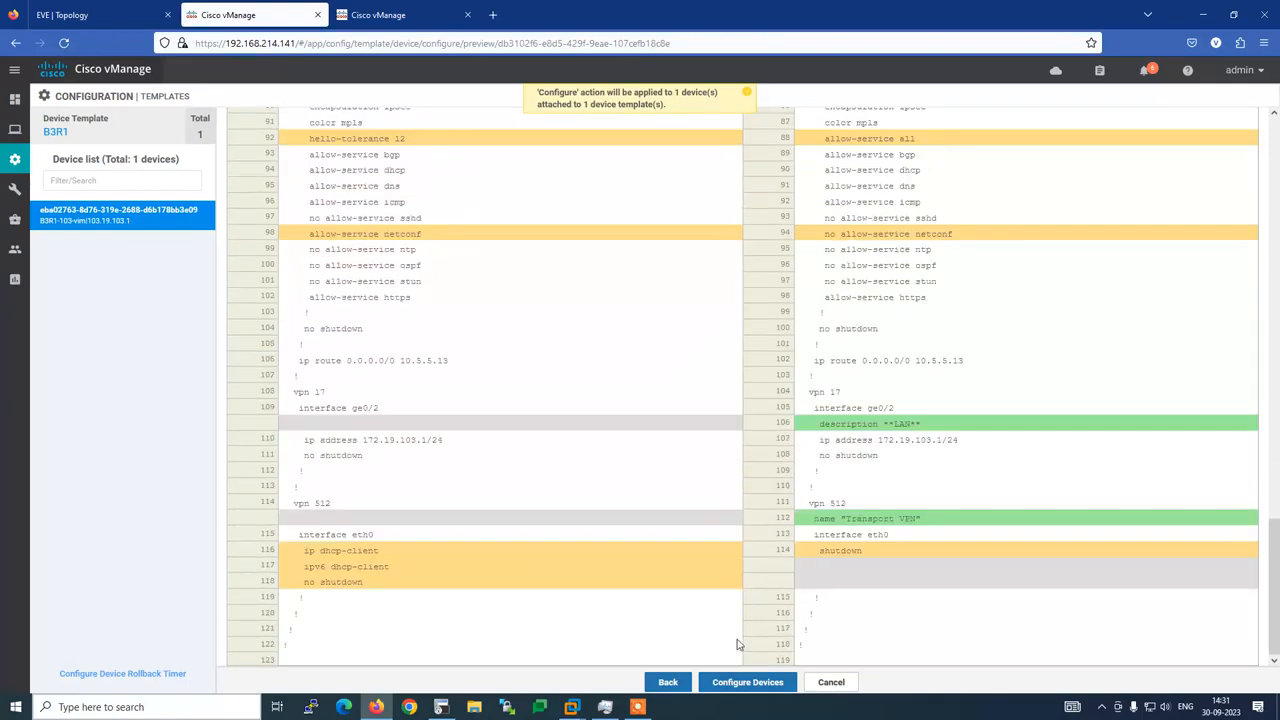
pyautogui.click(741, 688)
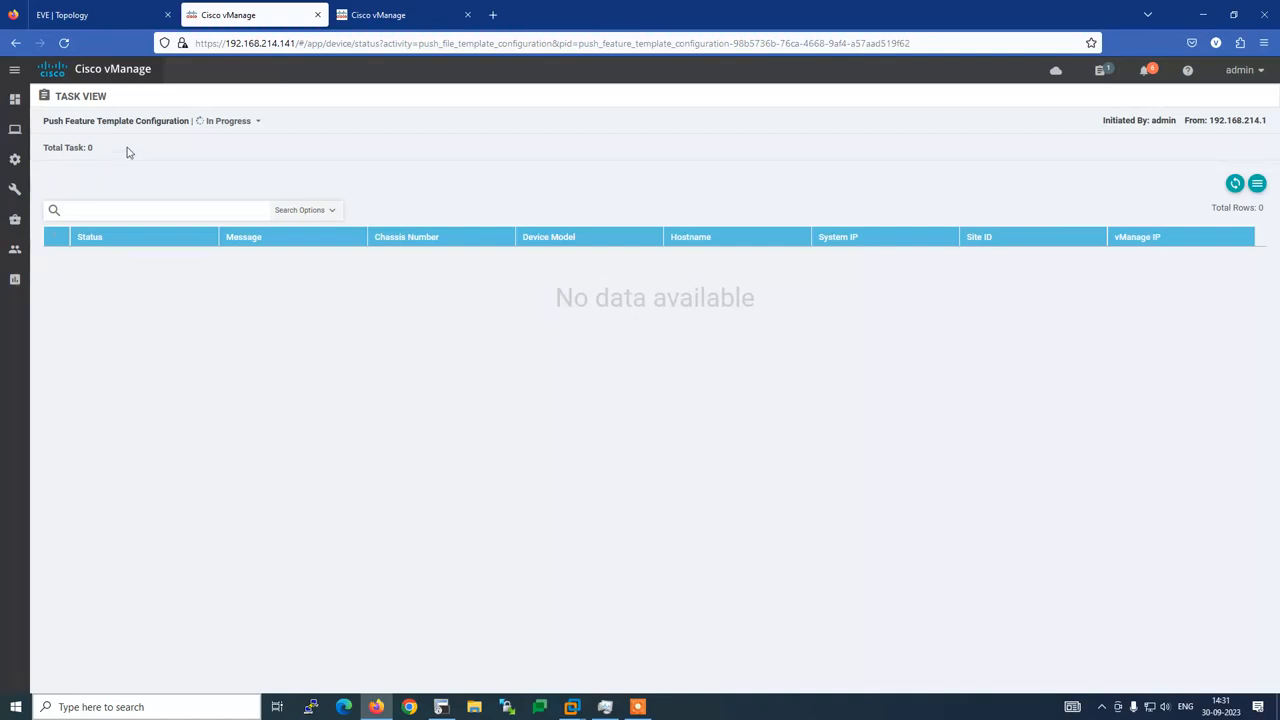
# Follow the B3R1-103-vim task messages and expanded push log until the push succeeds
pyautogui.click(259, 122)
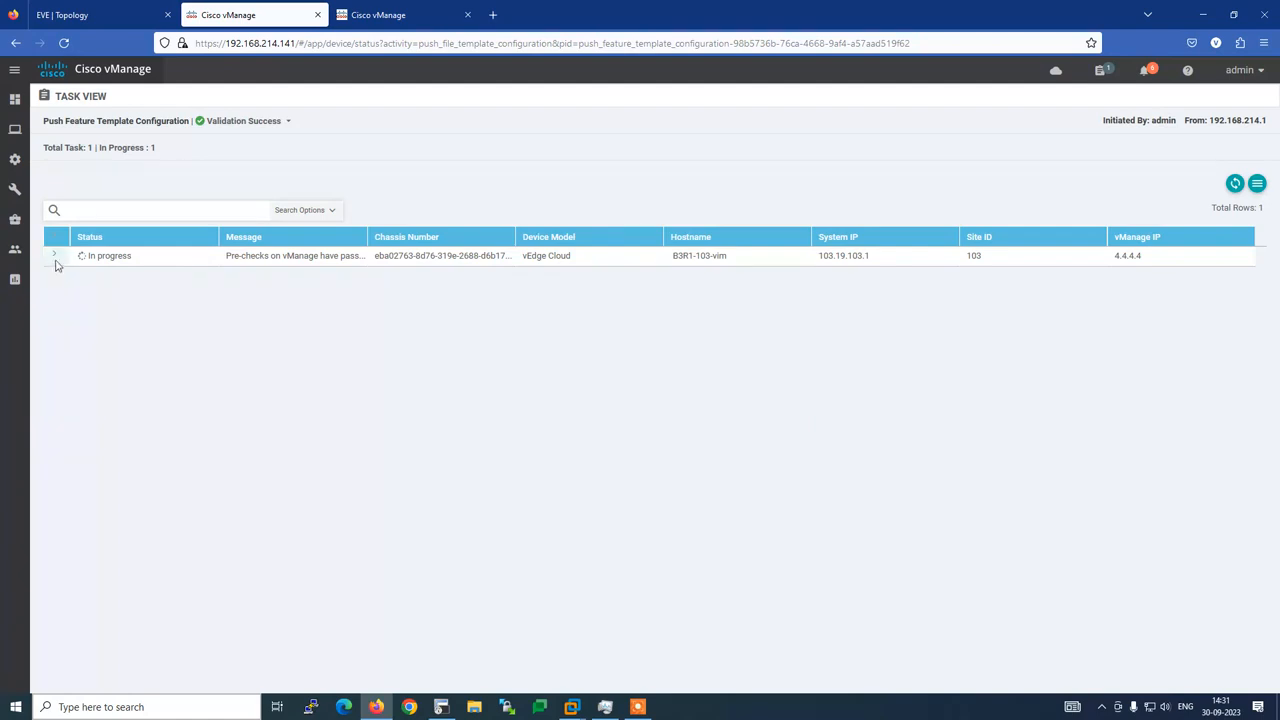
pyautogui.click(55, 256)
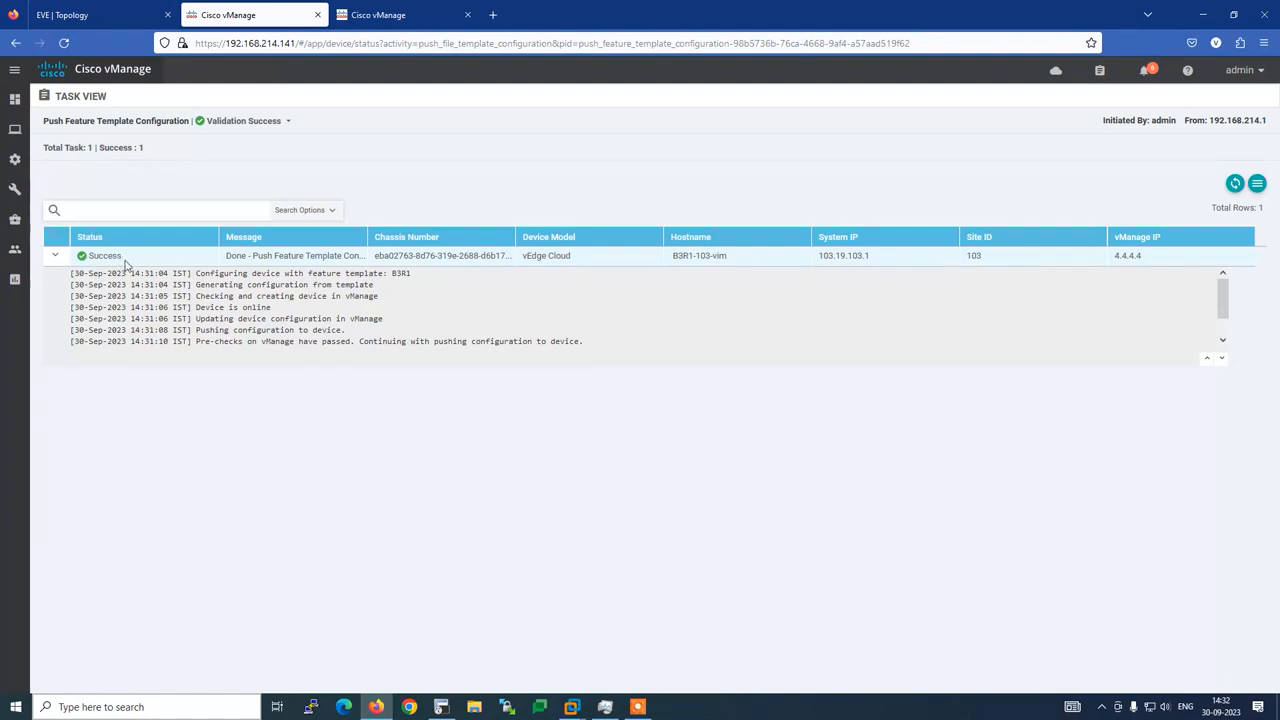
# Check the EVE topology, then confirm B3R1-103-vim shows vManage mode in the WAN Edge list
pyautogui.click(105, 17)
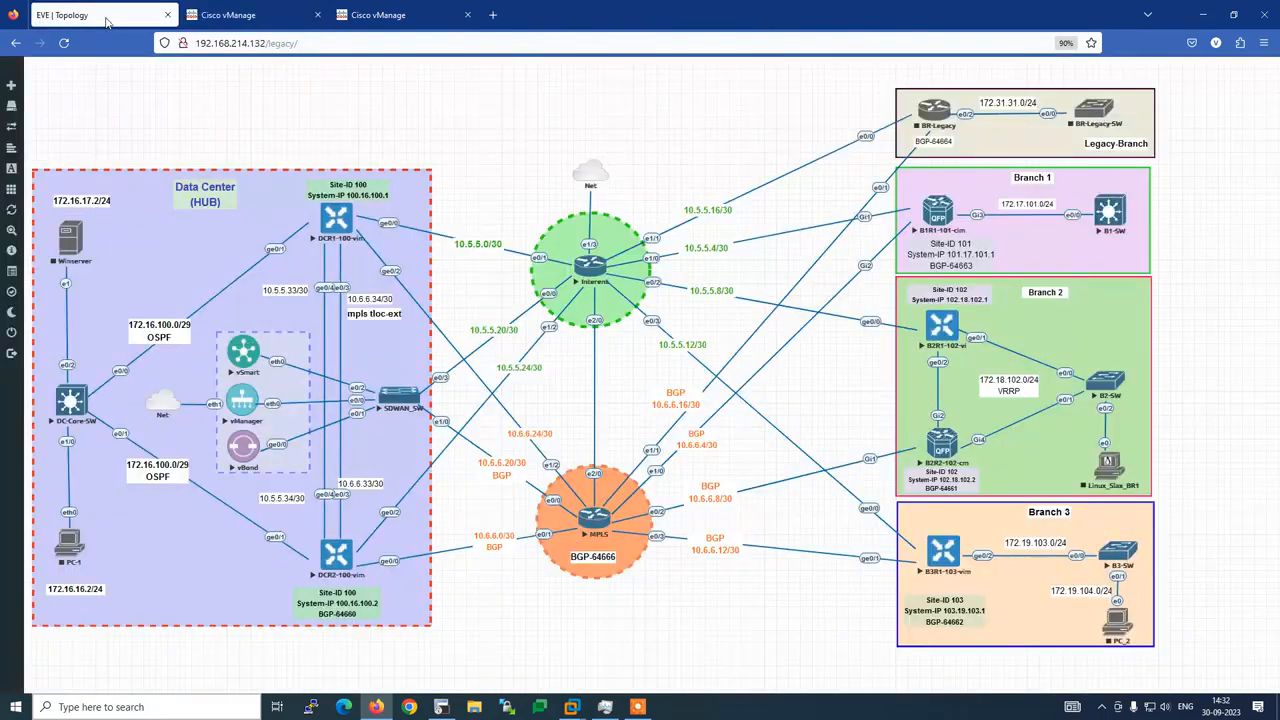
pyautogui.click(228, 14)
pyautogui.moveTo(17, 190)
pyautogui.moveTo(15, 160)
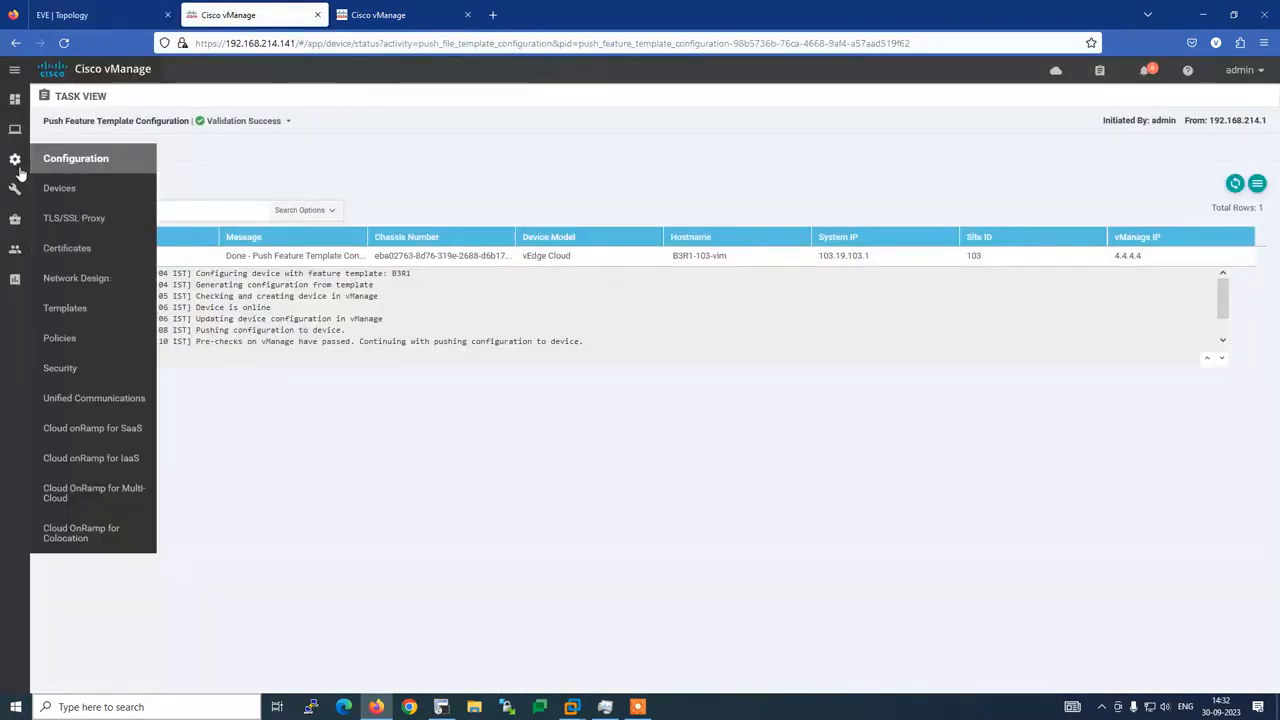
pyautogui.click(48, 187)
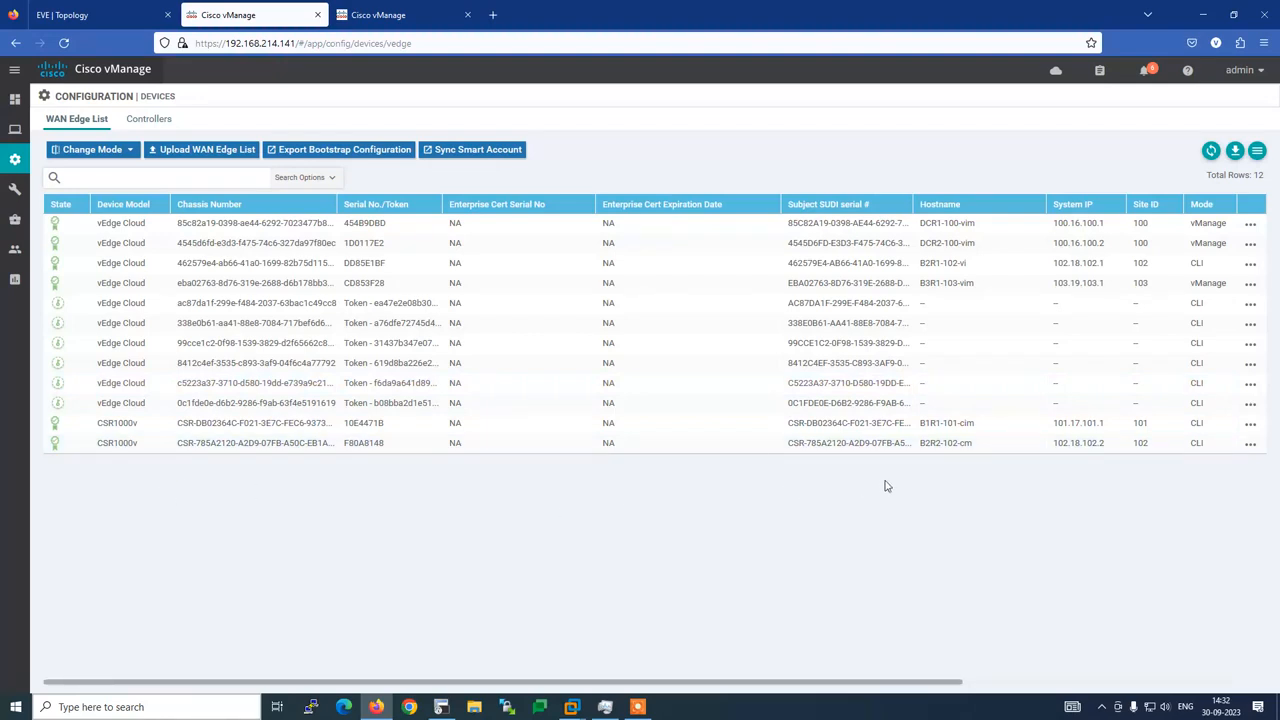
pyautogui.doubleClick(1222, 285)
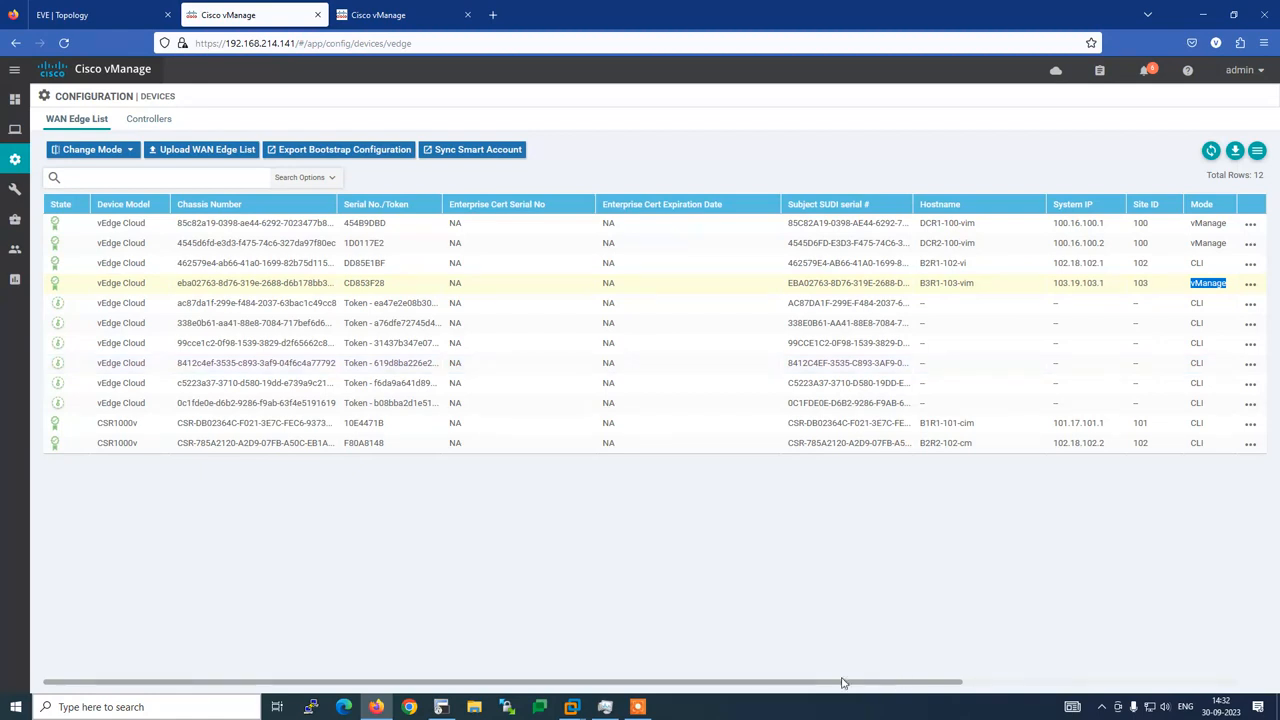